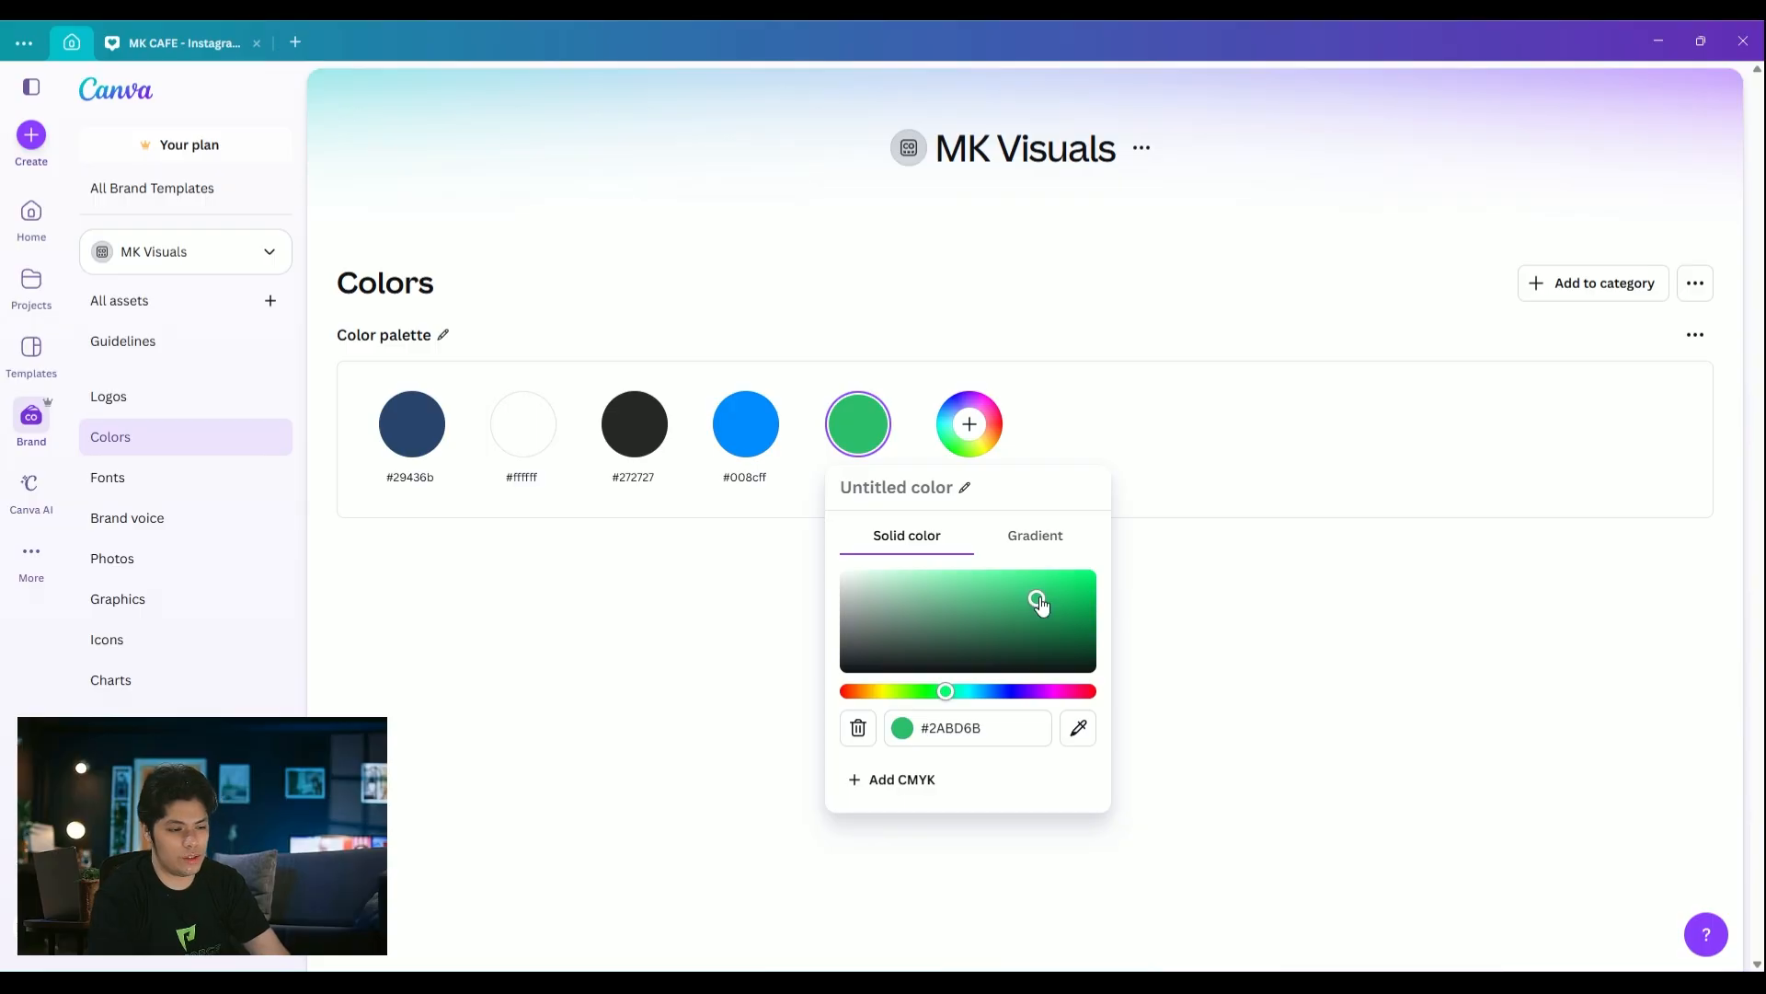
Try other shades for the fifth palette color, lightening the green and shifting it through blue #3082CD to turquoise #30bacd
mouse_move(1038, 599)
left_mouse_down()
mouse_move(1002, 598)
mouse_move(1034, 593)
left_mouse_up()
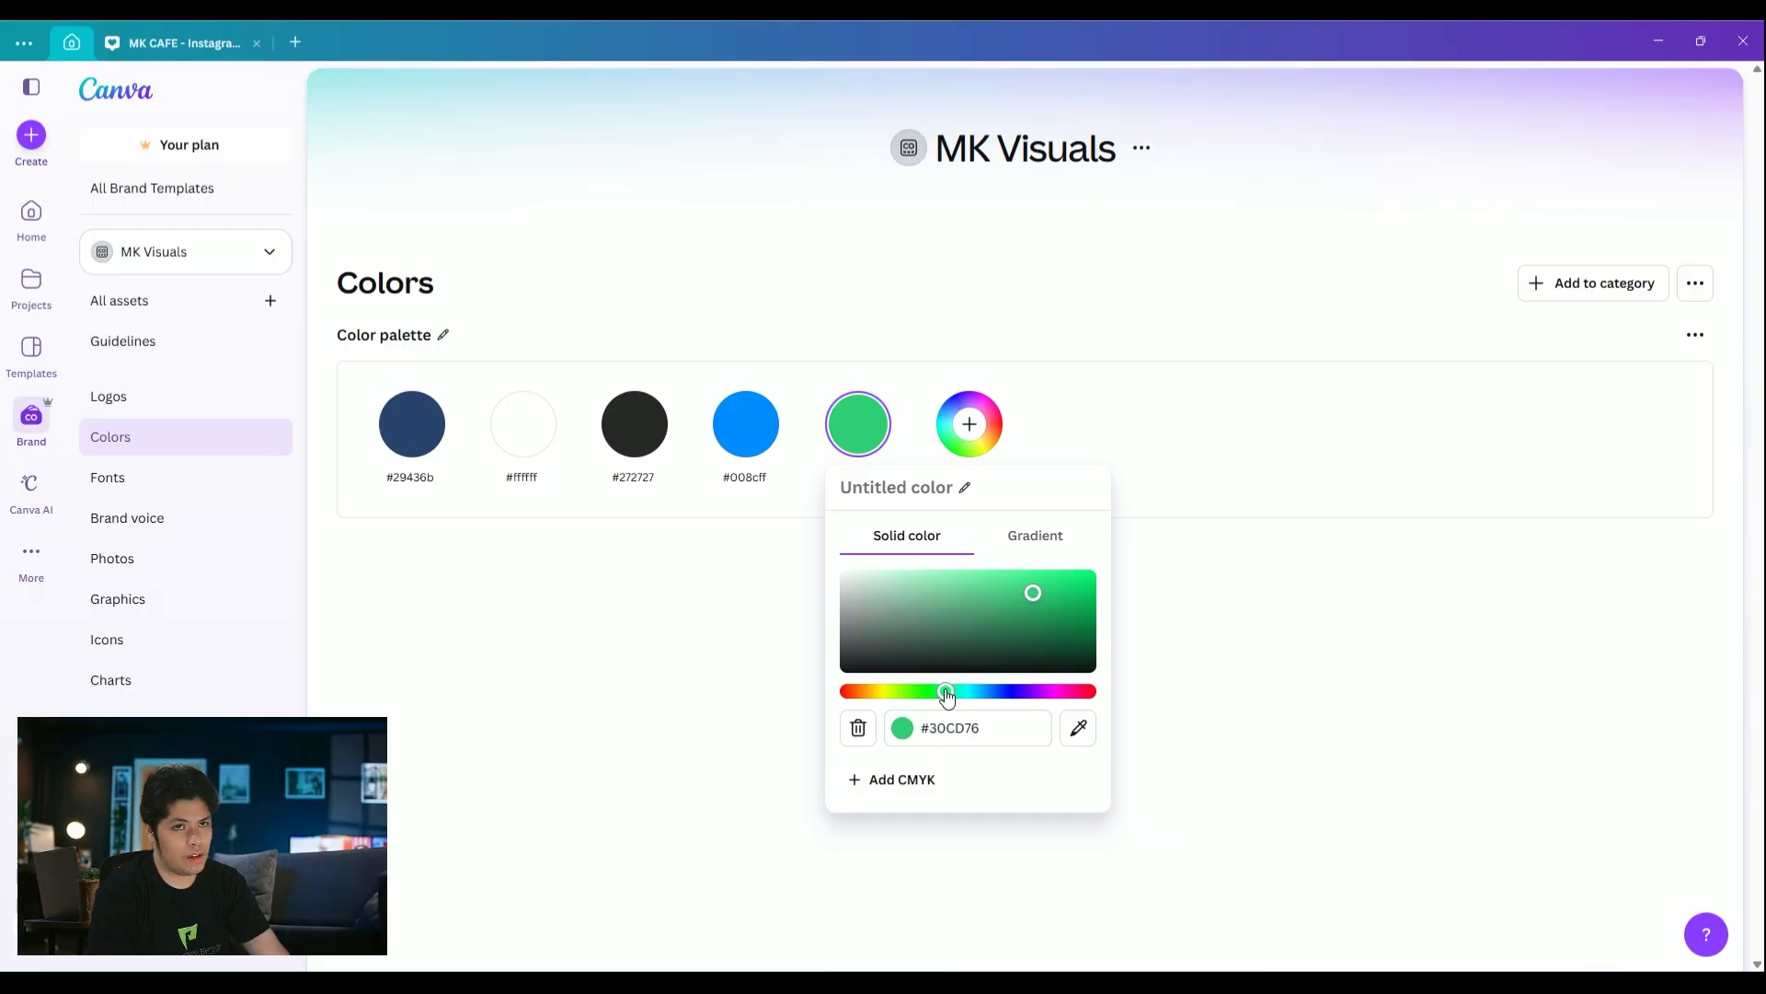
left_click_drag(948, 696, 988, 702)
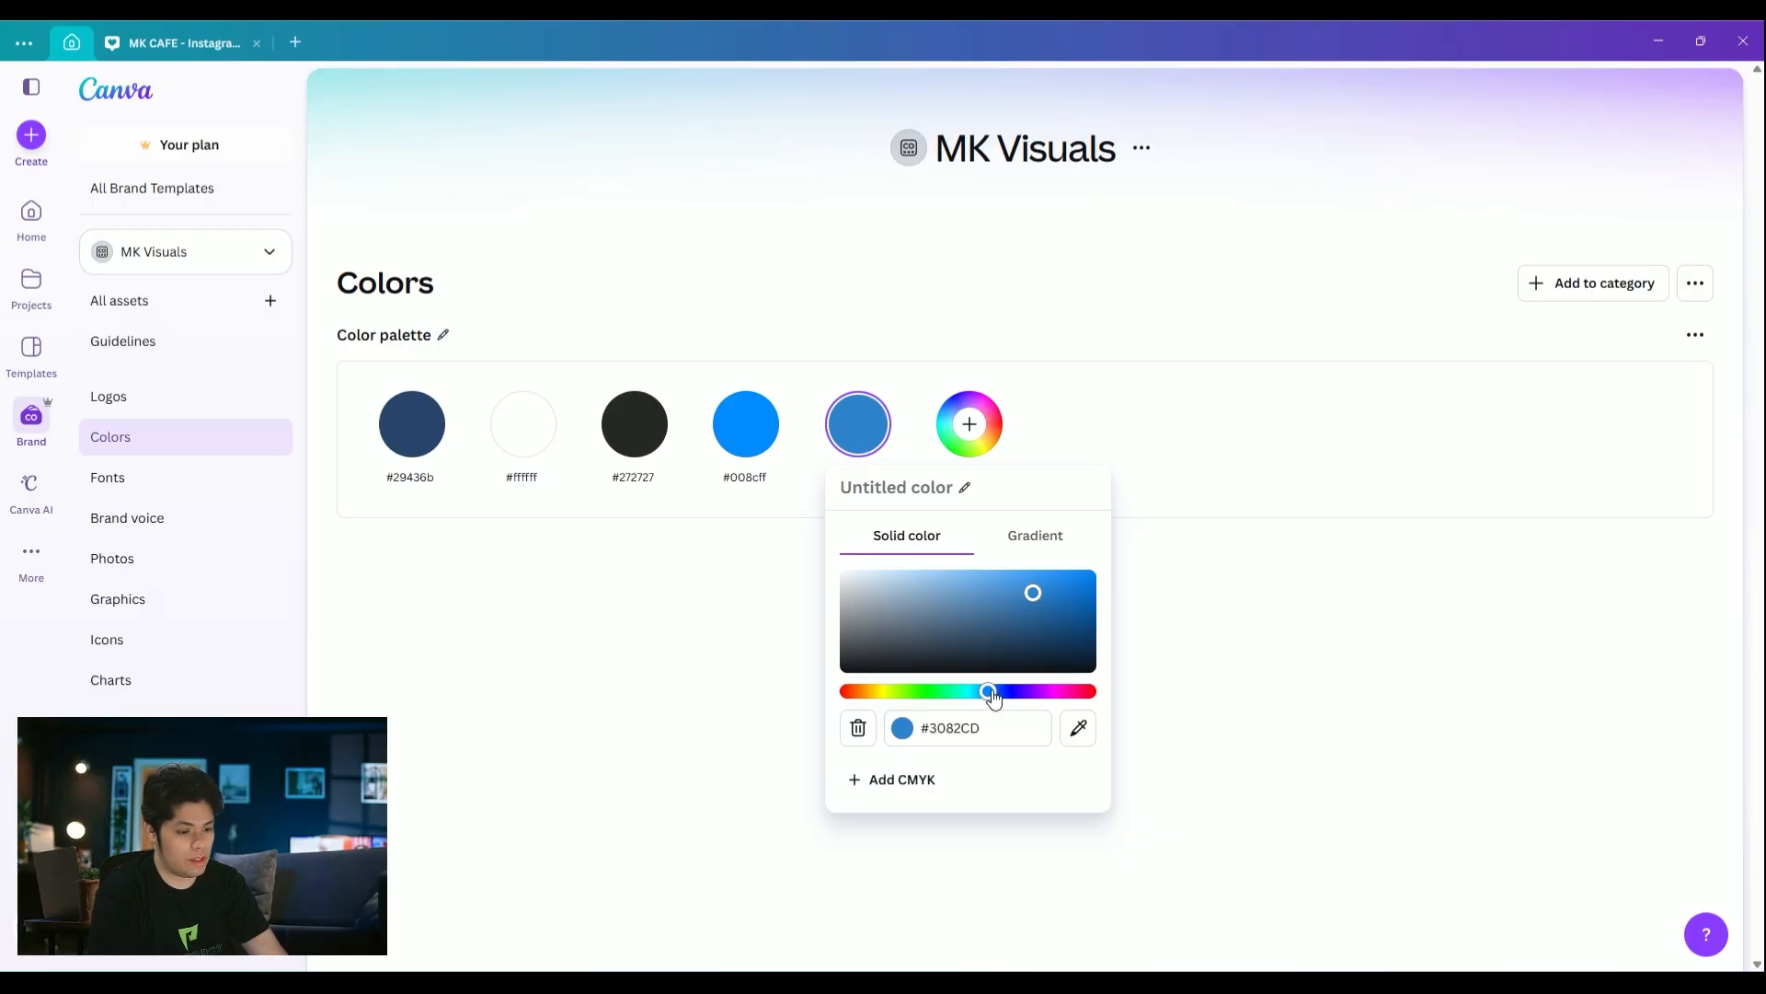
left_click_drag(991, 695, 955, 695)
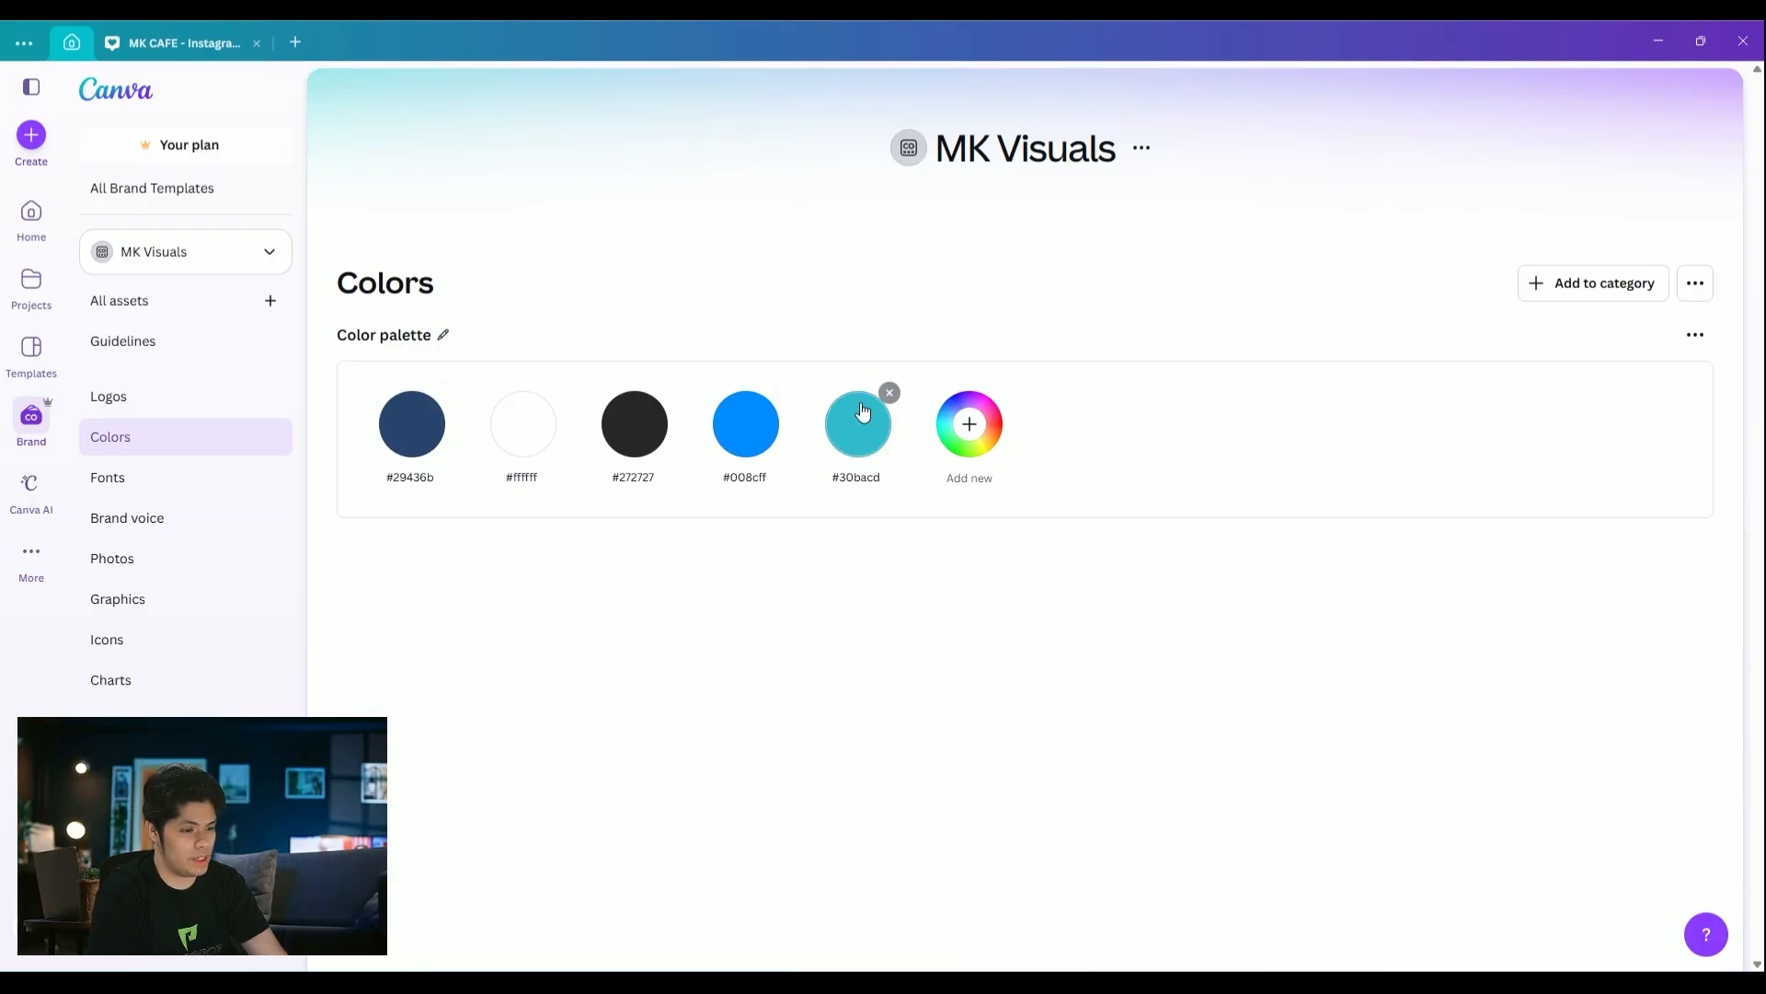
Delete the turquoise #30bacd swatch from the brand color palette
left_click(889, 395)
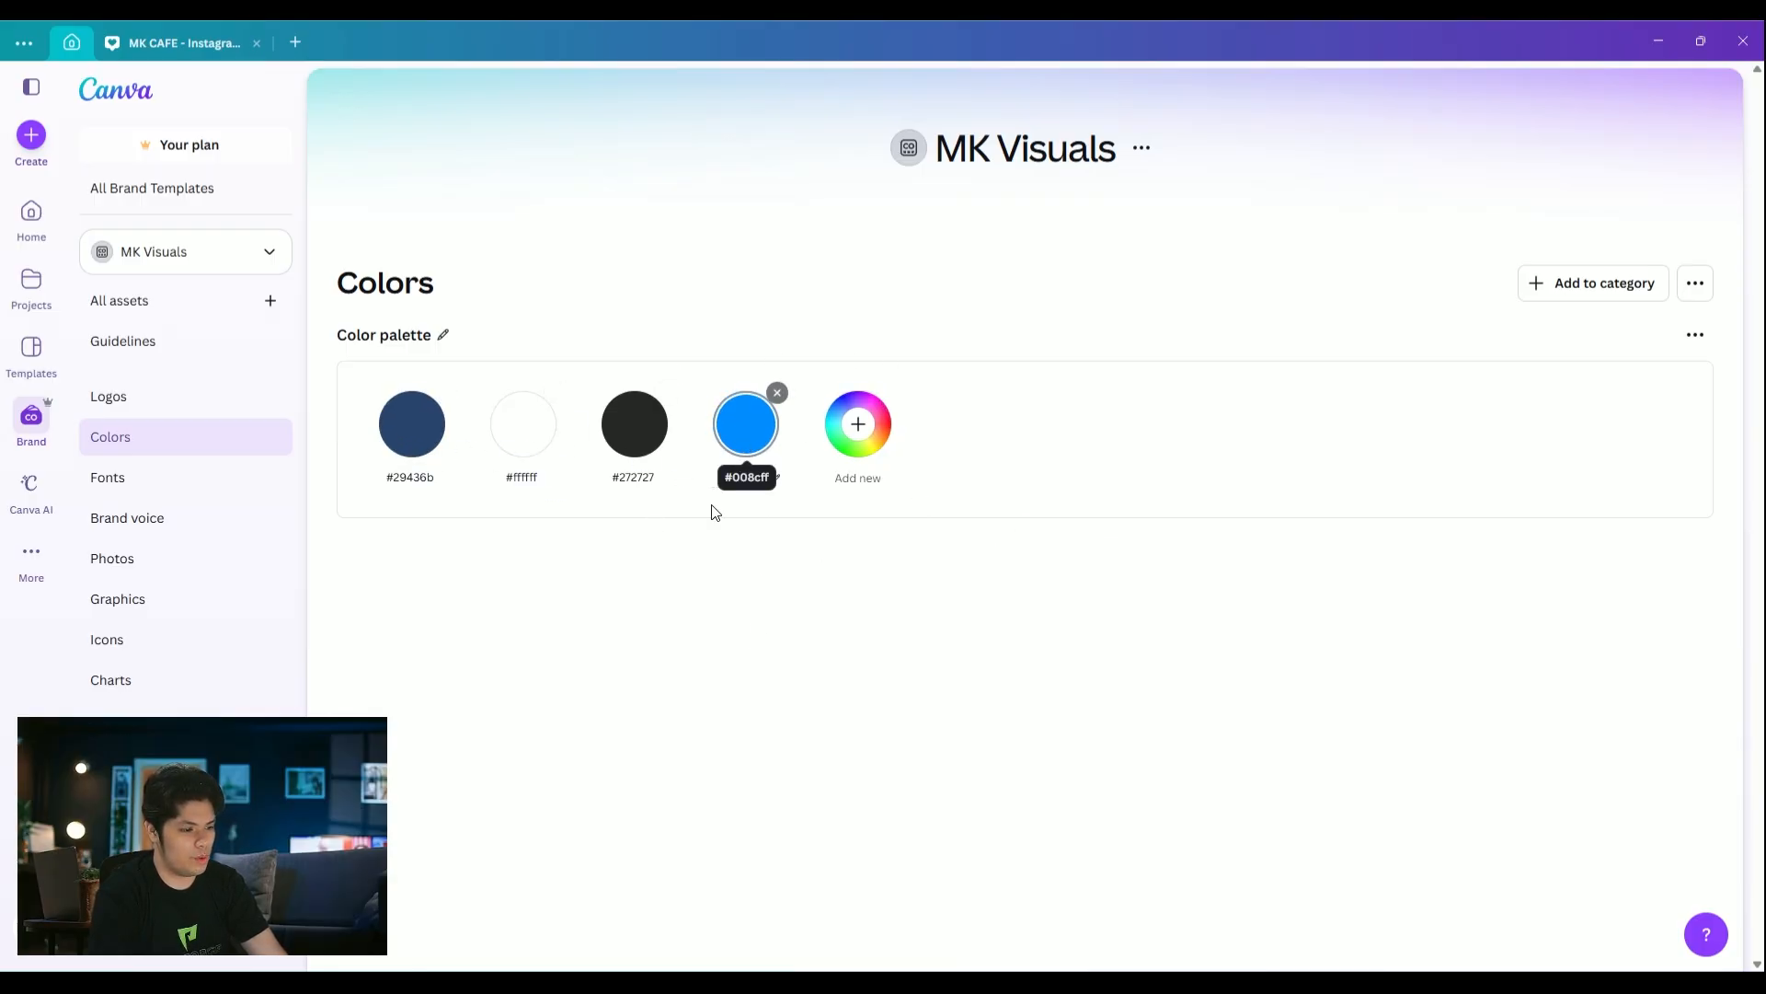
mouse_move(639, 460)
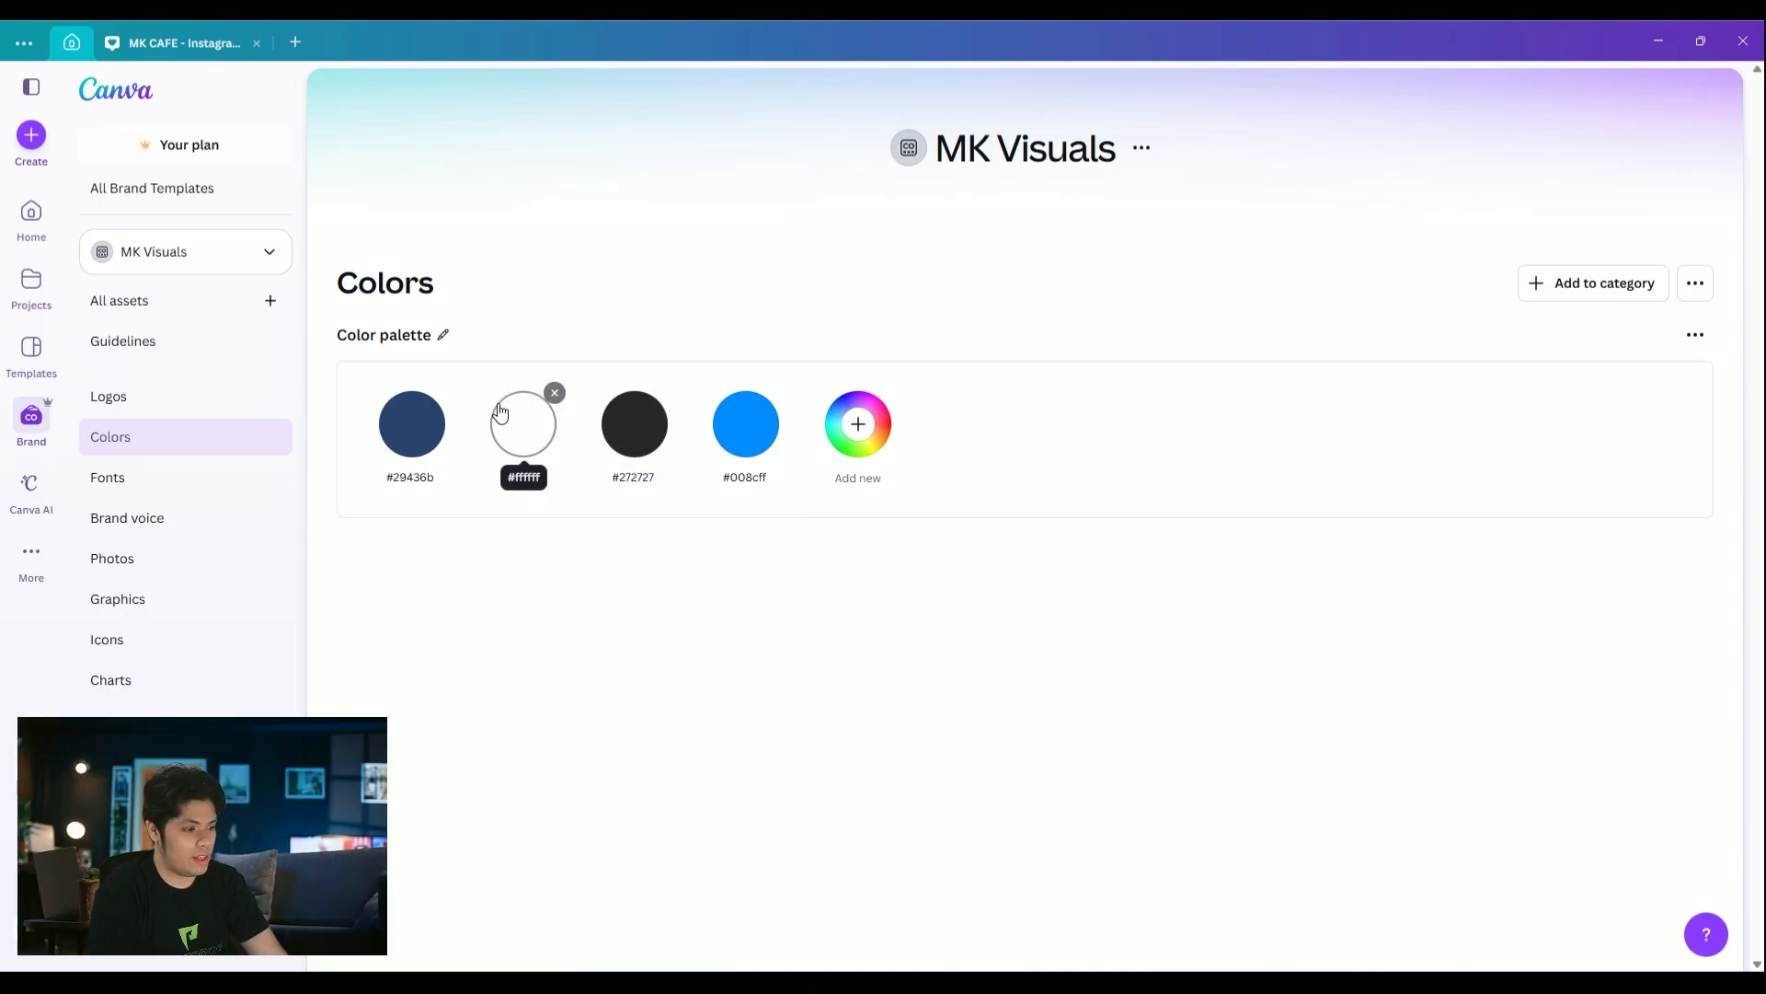
mouse_move(420, 421)
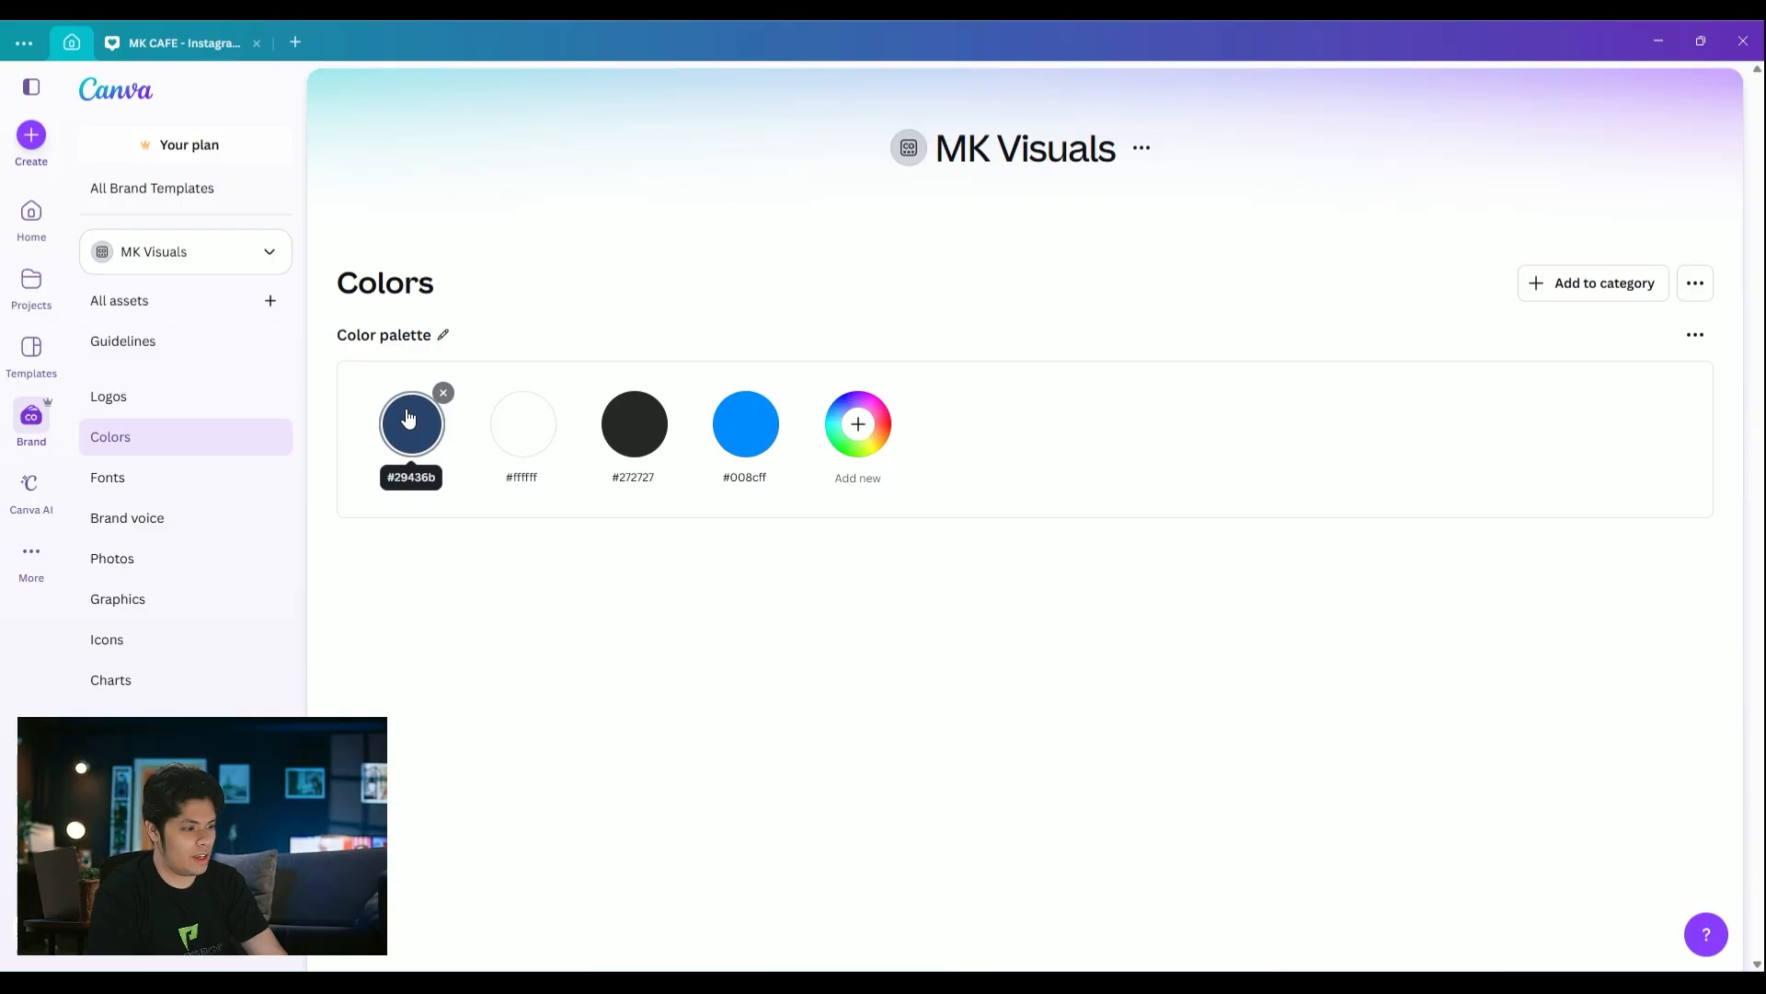
Set the brand kit's Title font to Bebas Neue Cyrillic
left_click(161, 484)
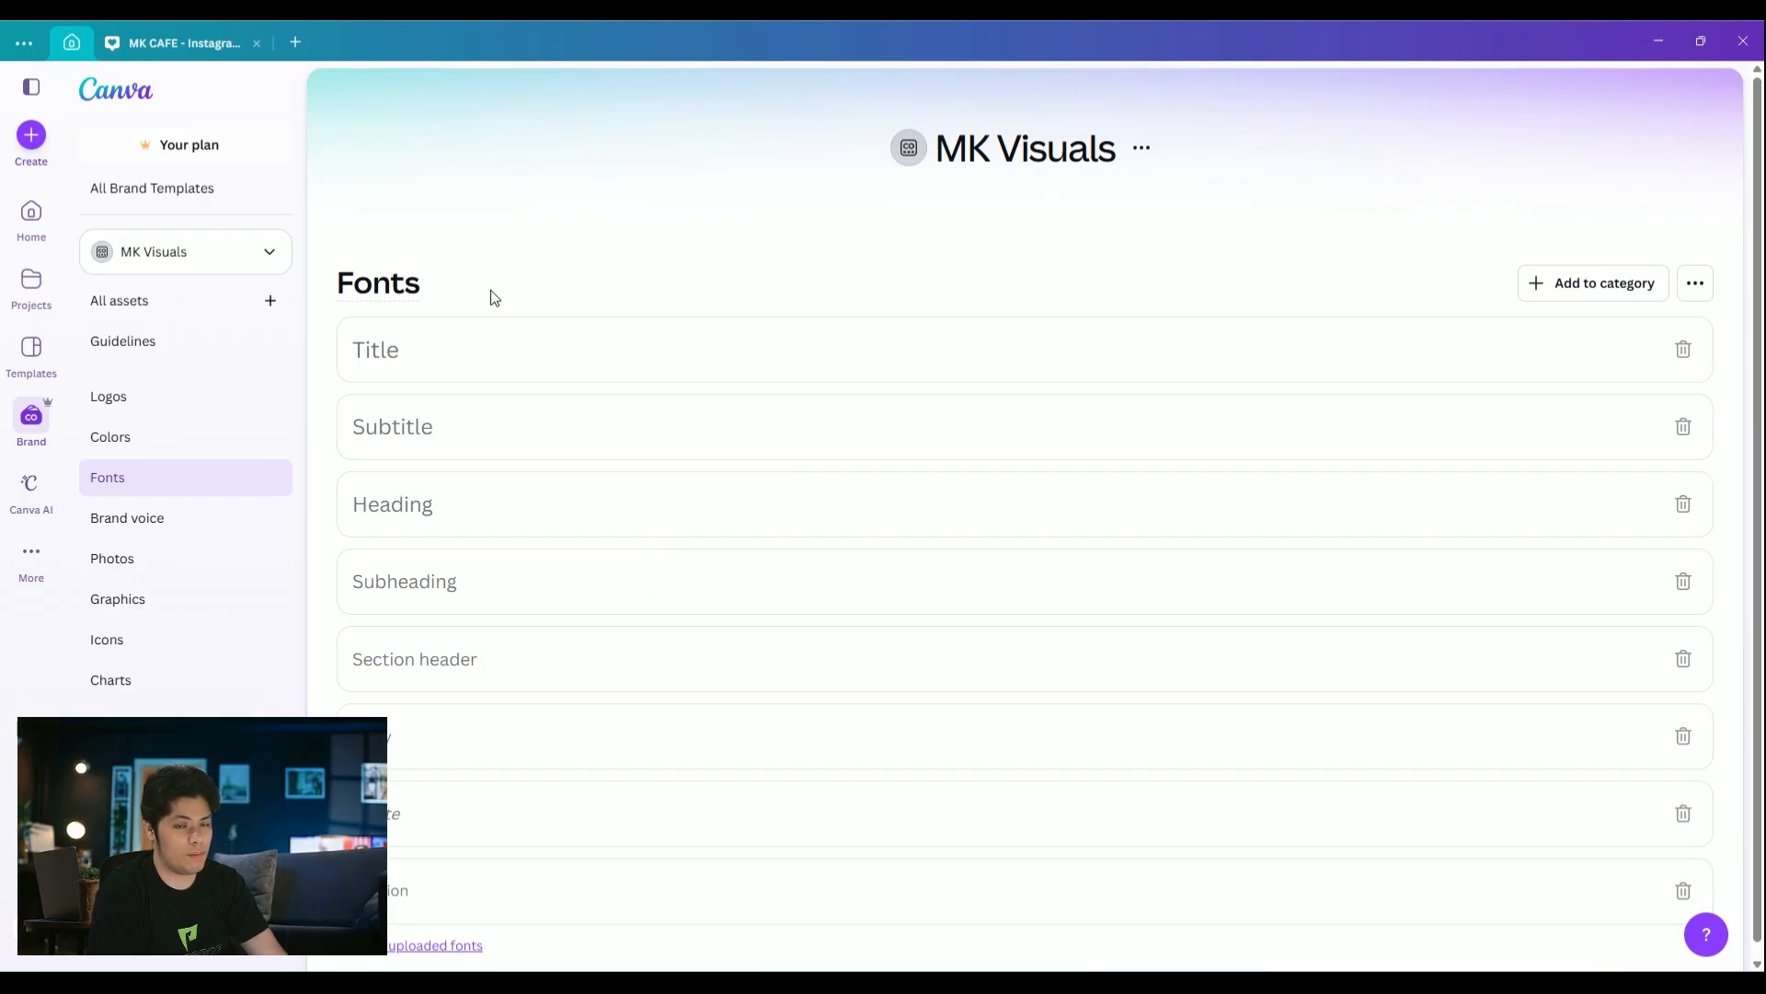
left_click(410, 353)
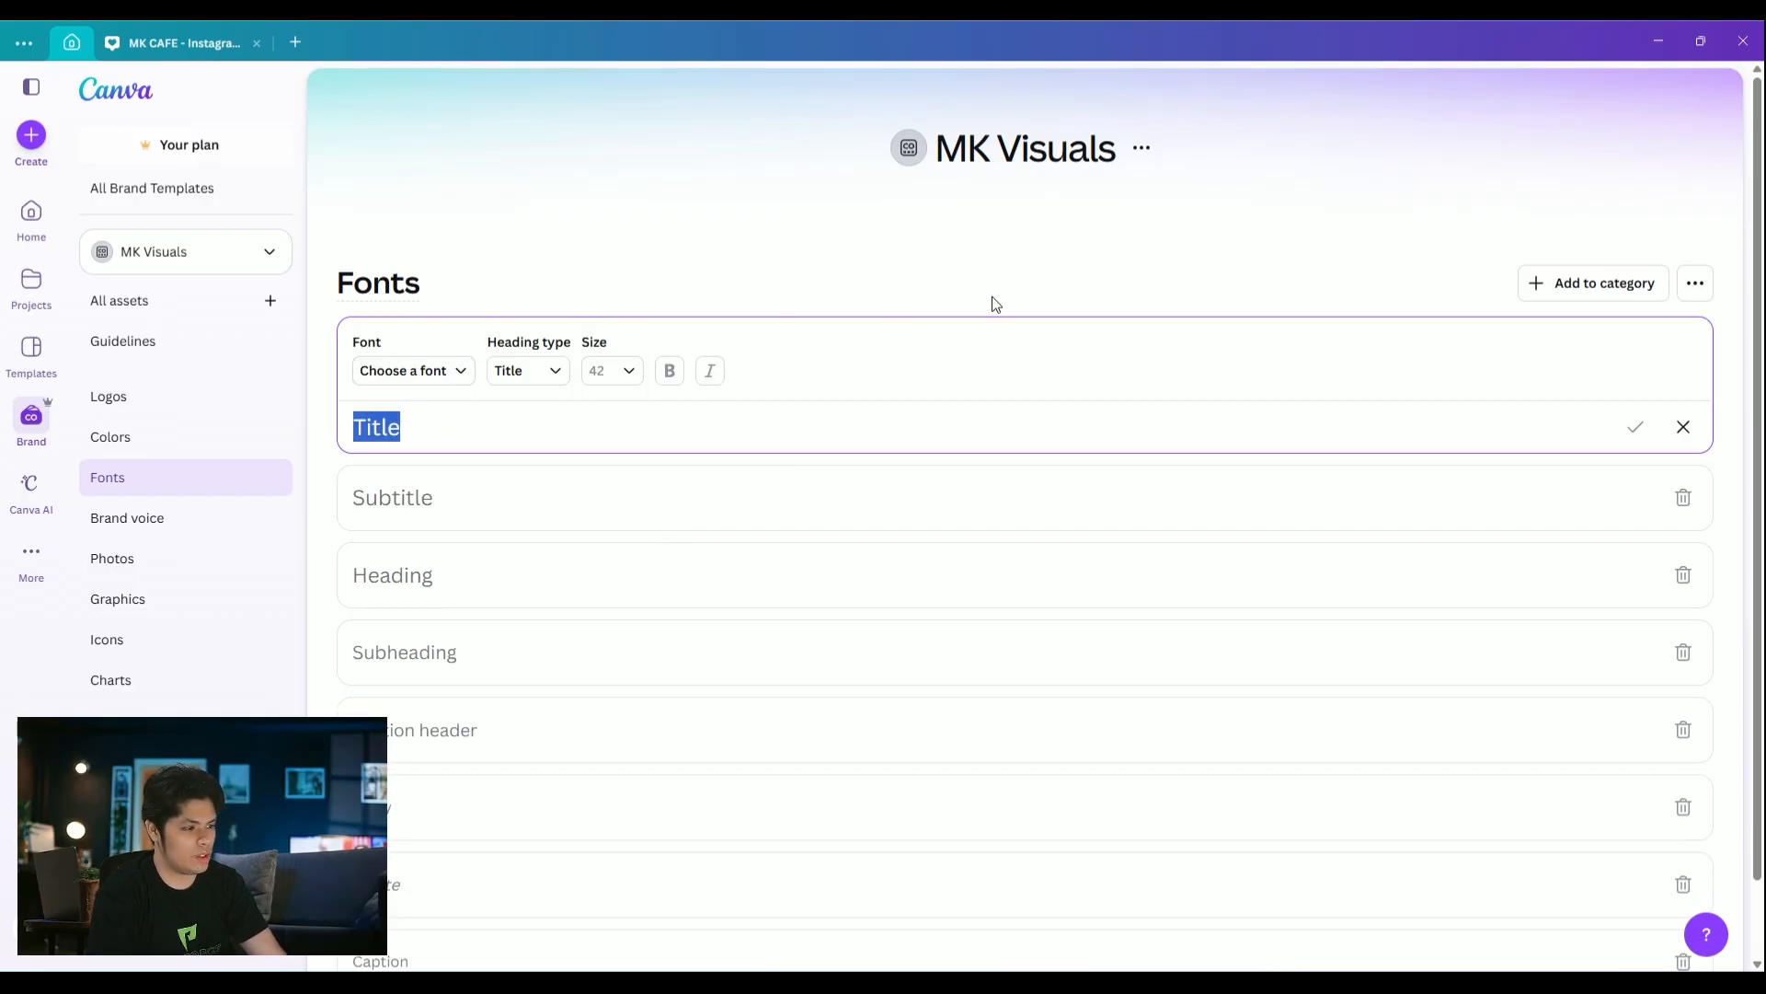
left_click(459, 372)
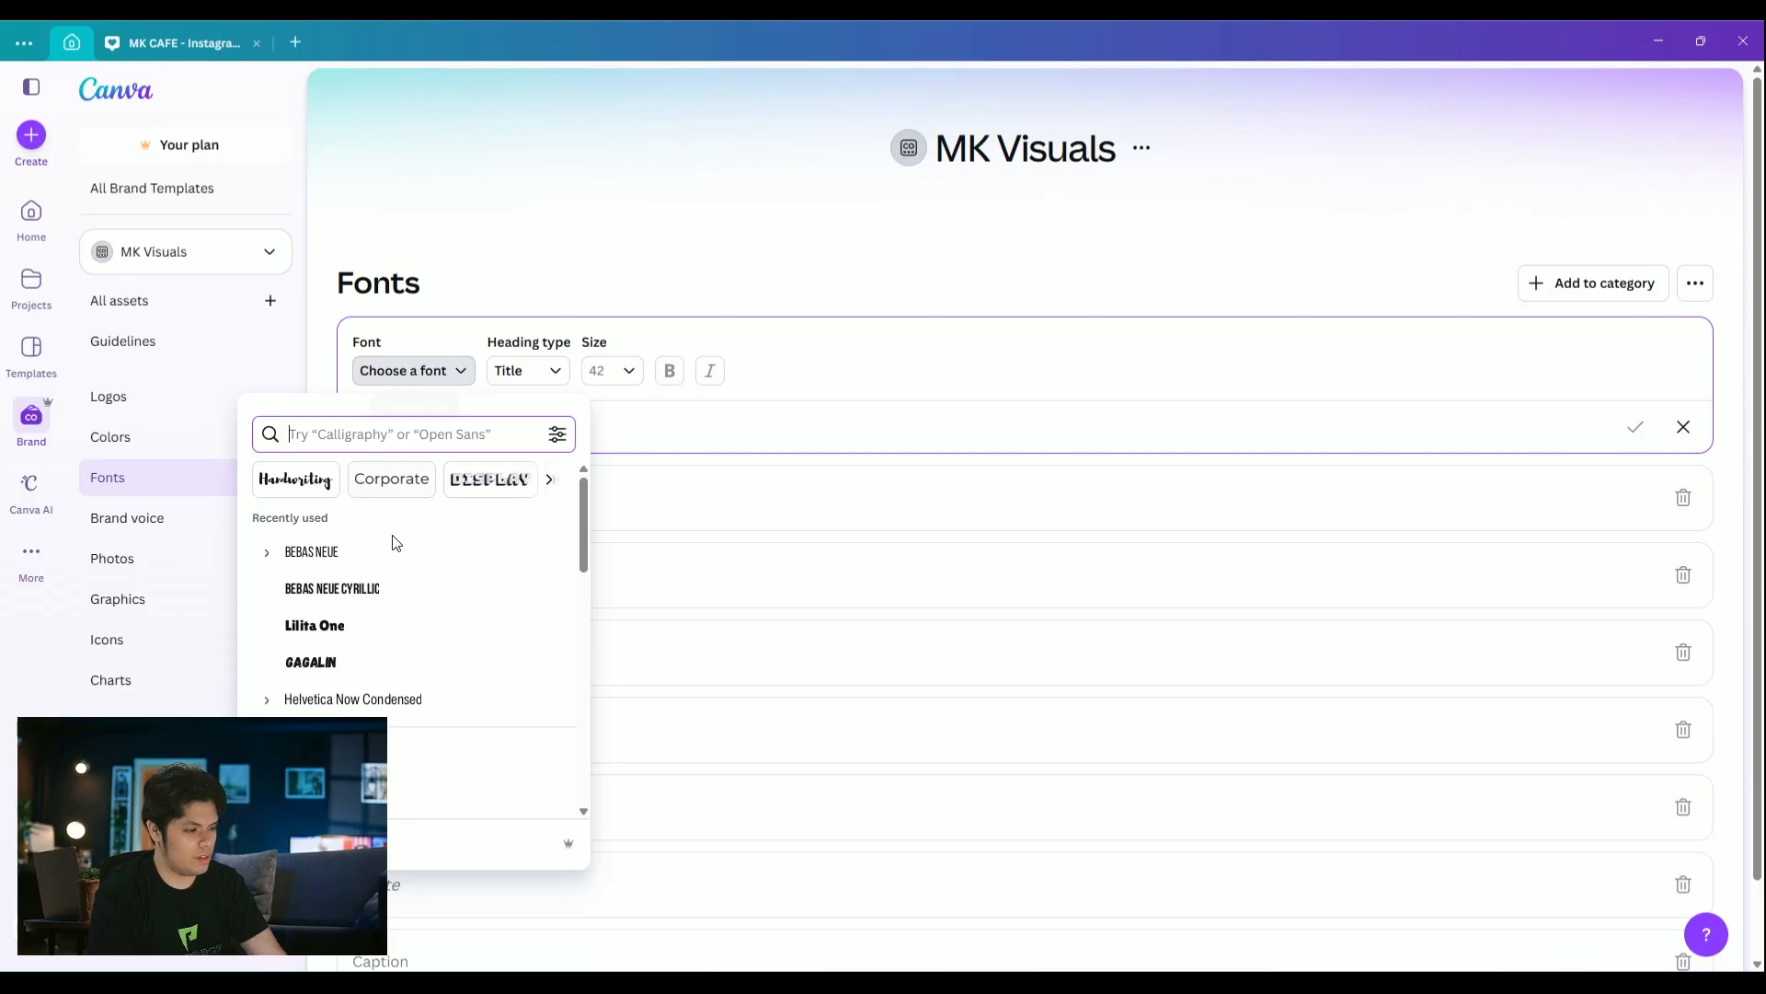
left_click(572, 236)
left_click(459, 372)
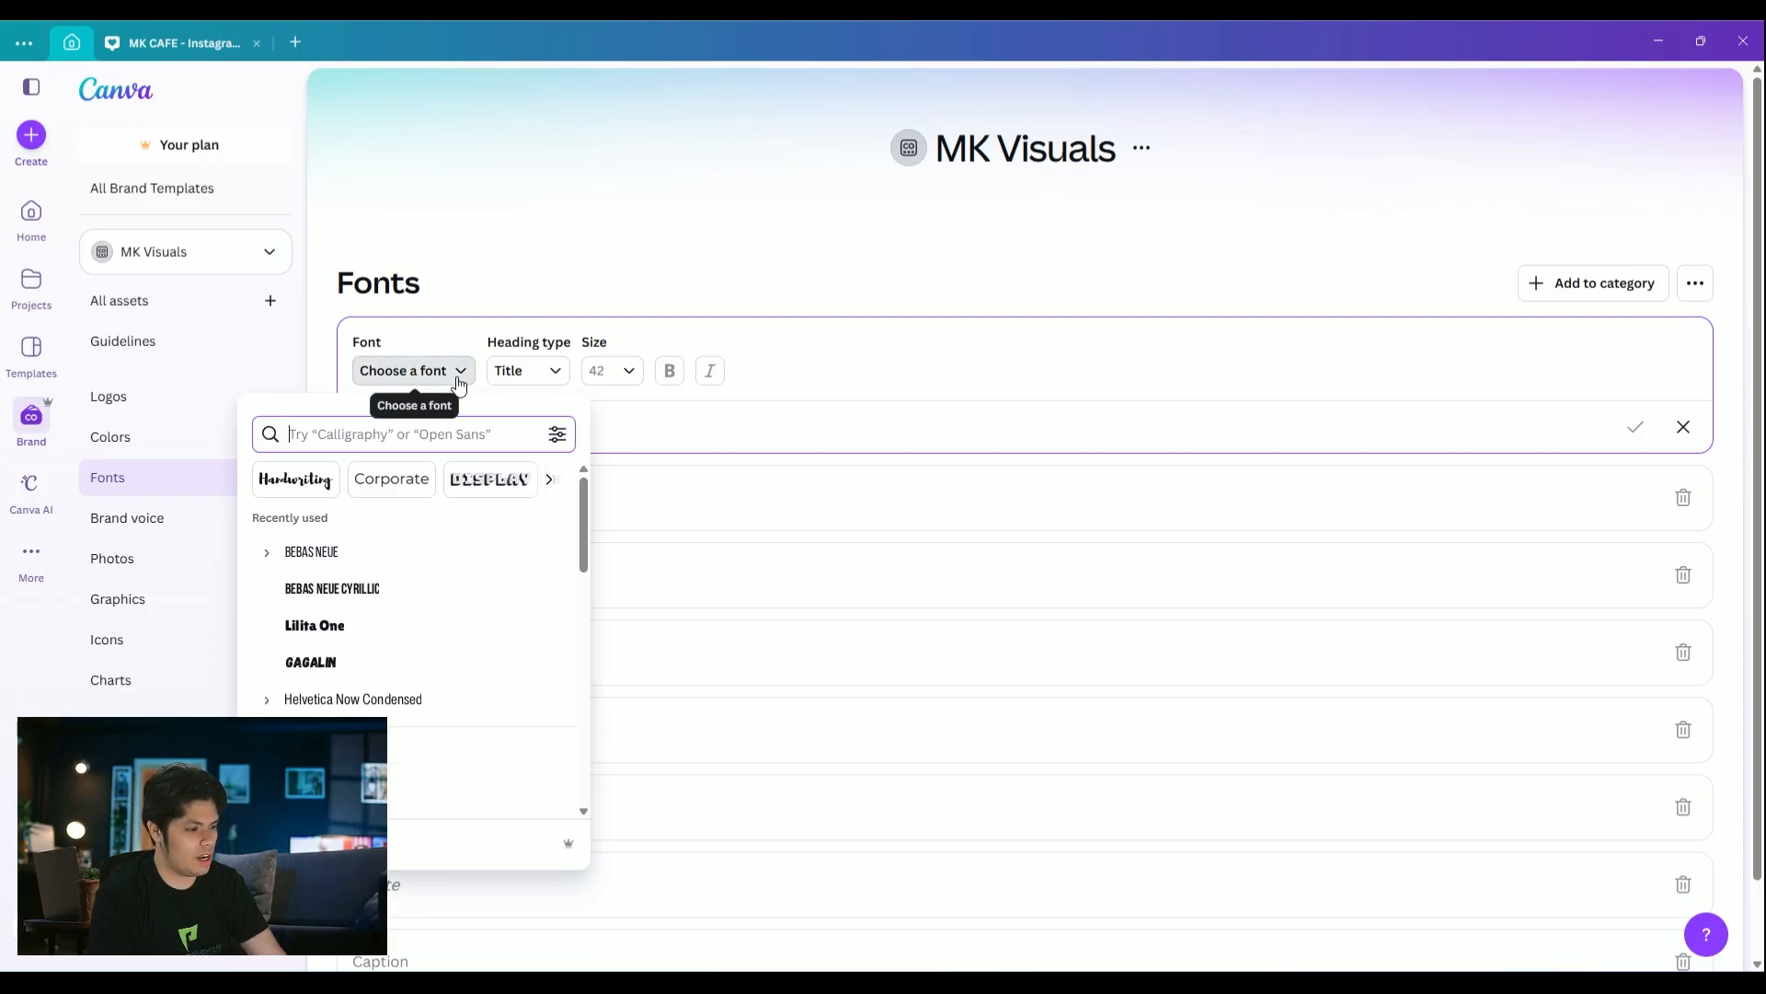
left_click(347, 598)
Set the brand kit's Subtitle font to Bebas Neue
left_click(410, 512)
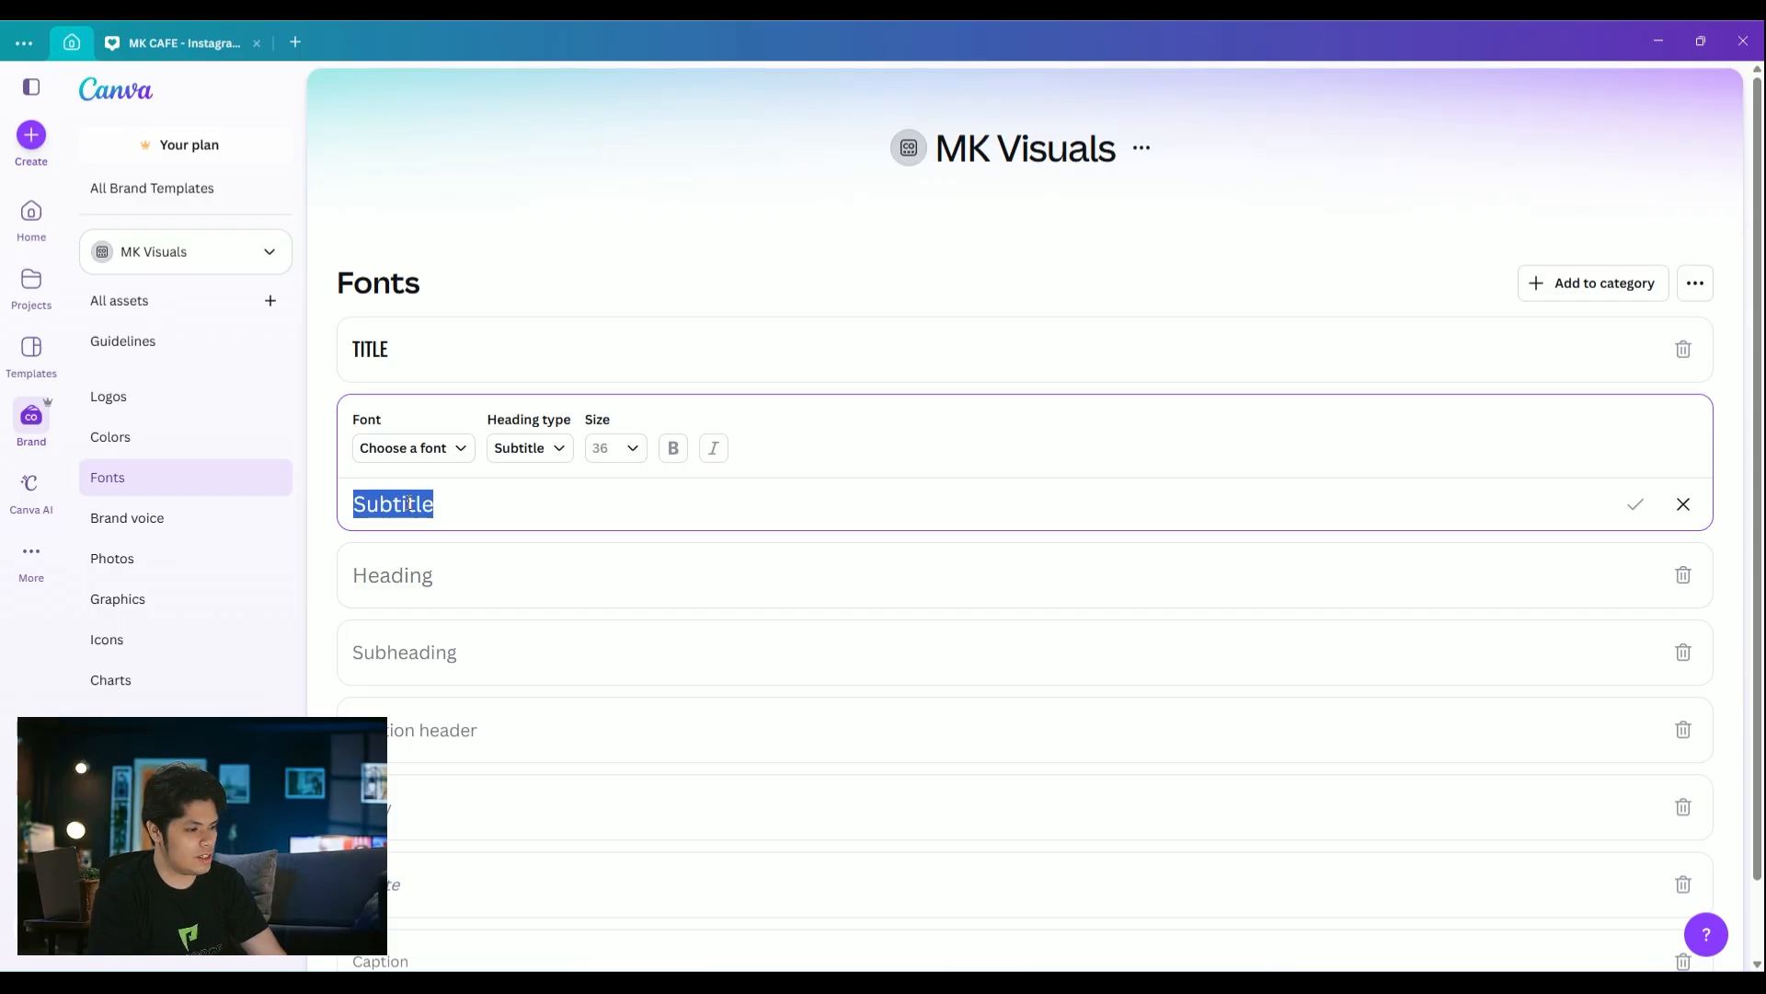
left_click(428, 460)
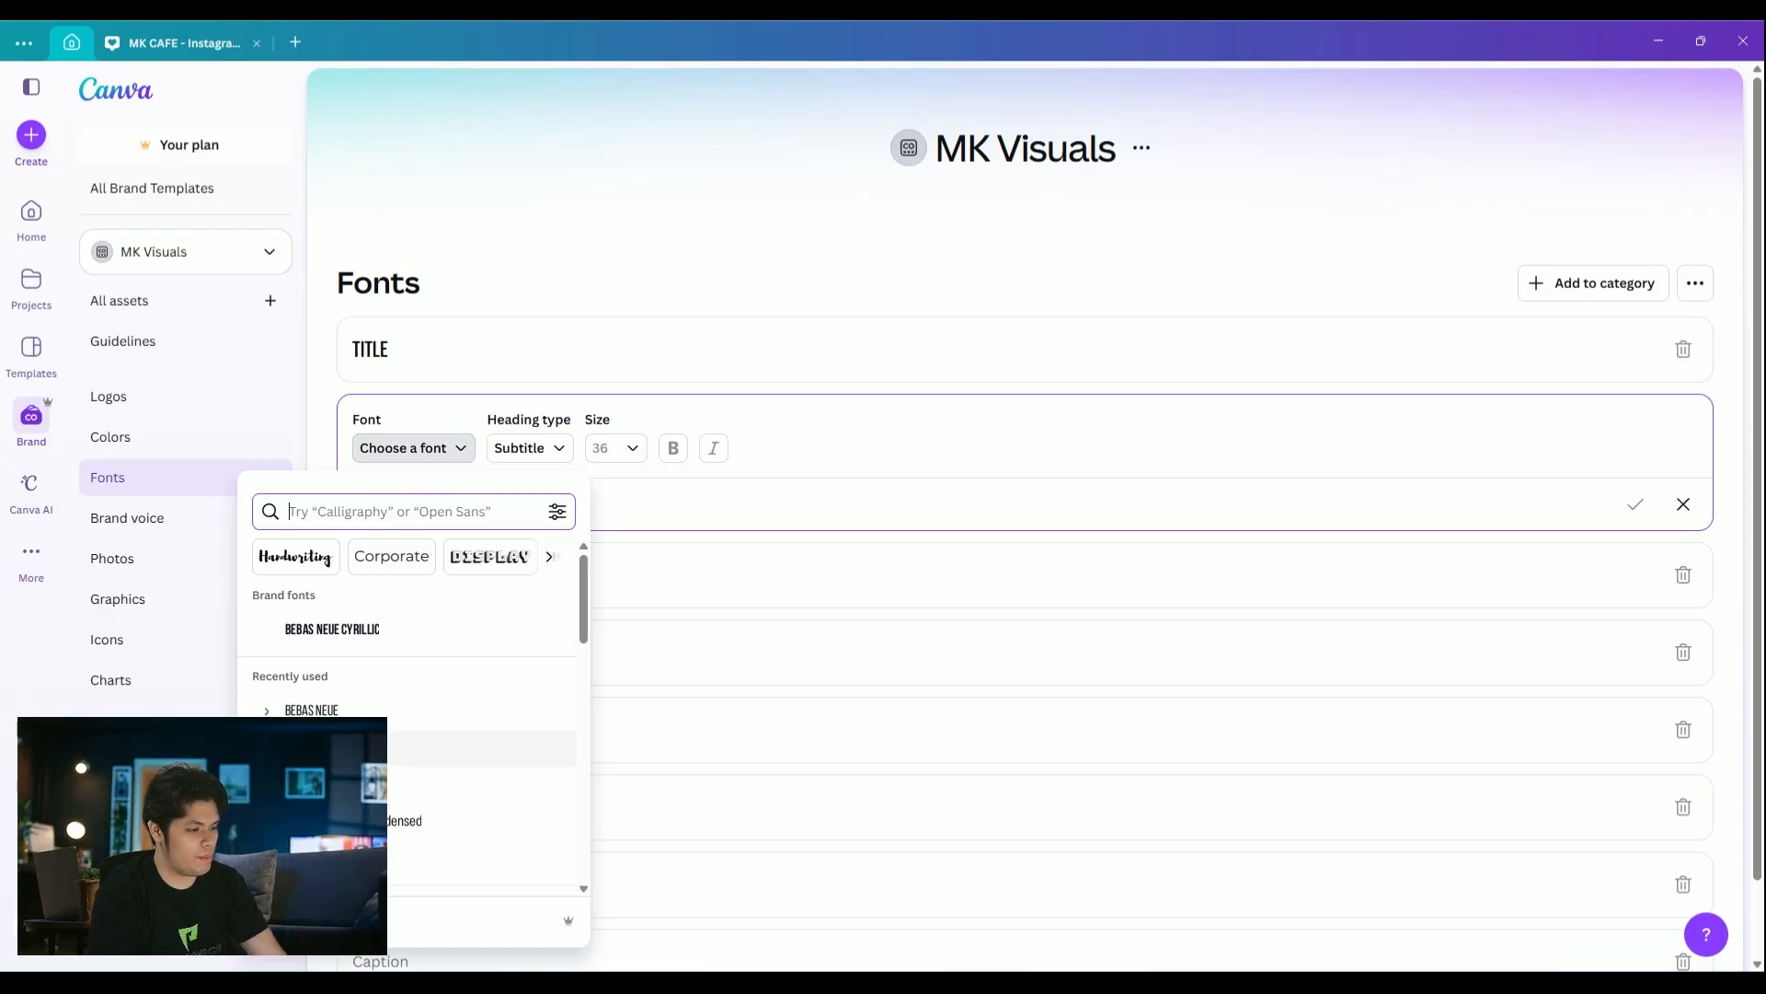
left_click(336, 711)
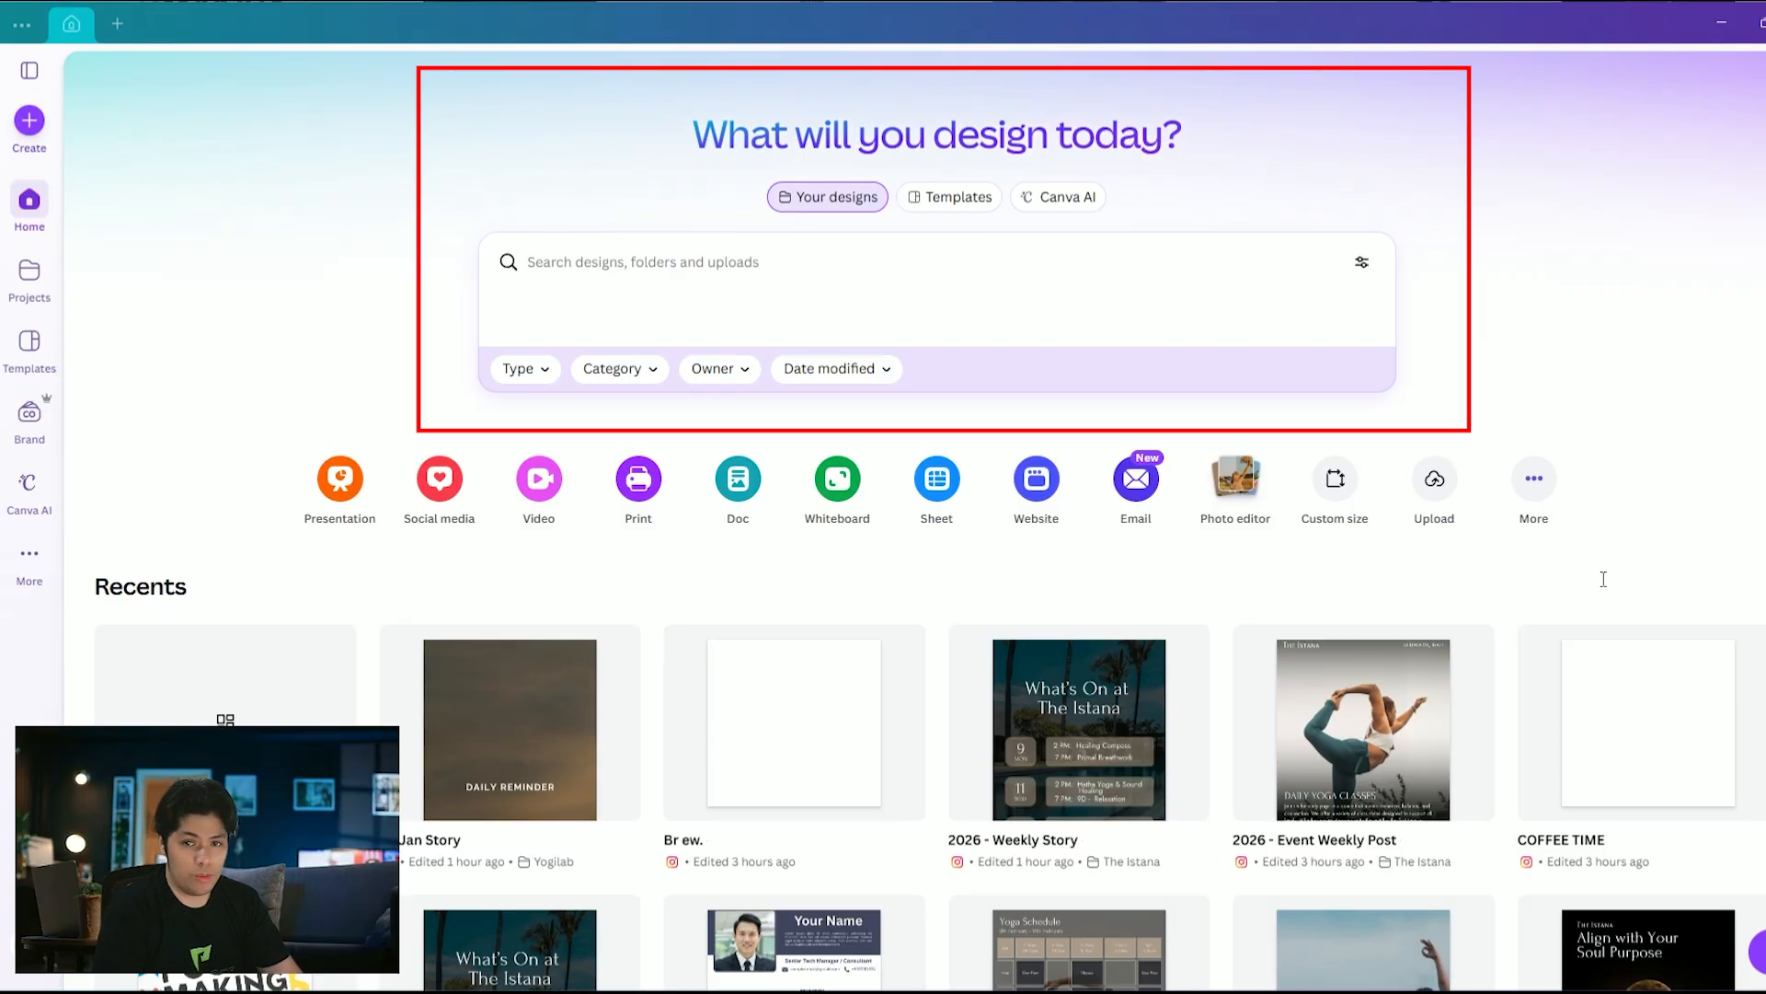
Create a new 1080 × 1080 px design and add a text box to its blank page
left_click(29, 124)
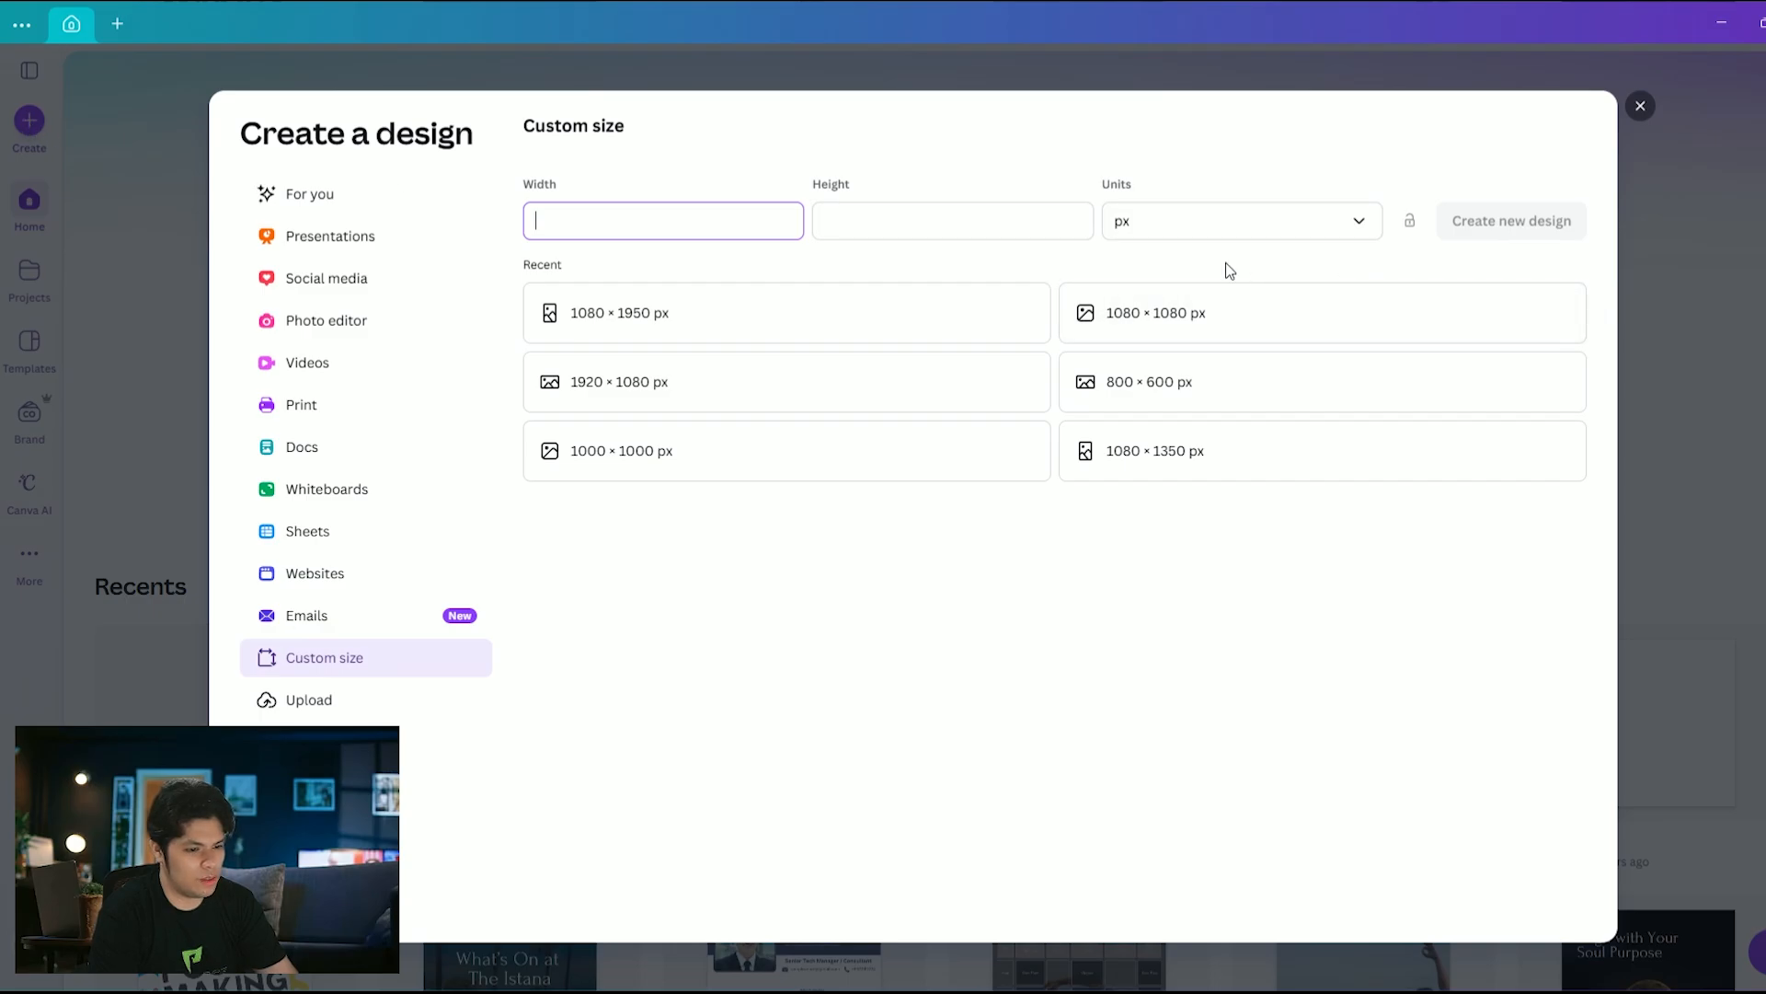
left_click(1191, 317)
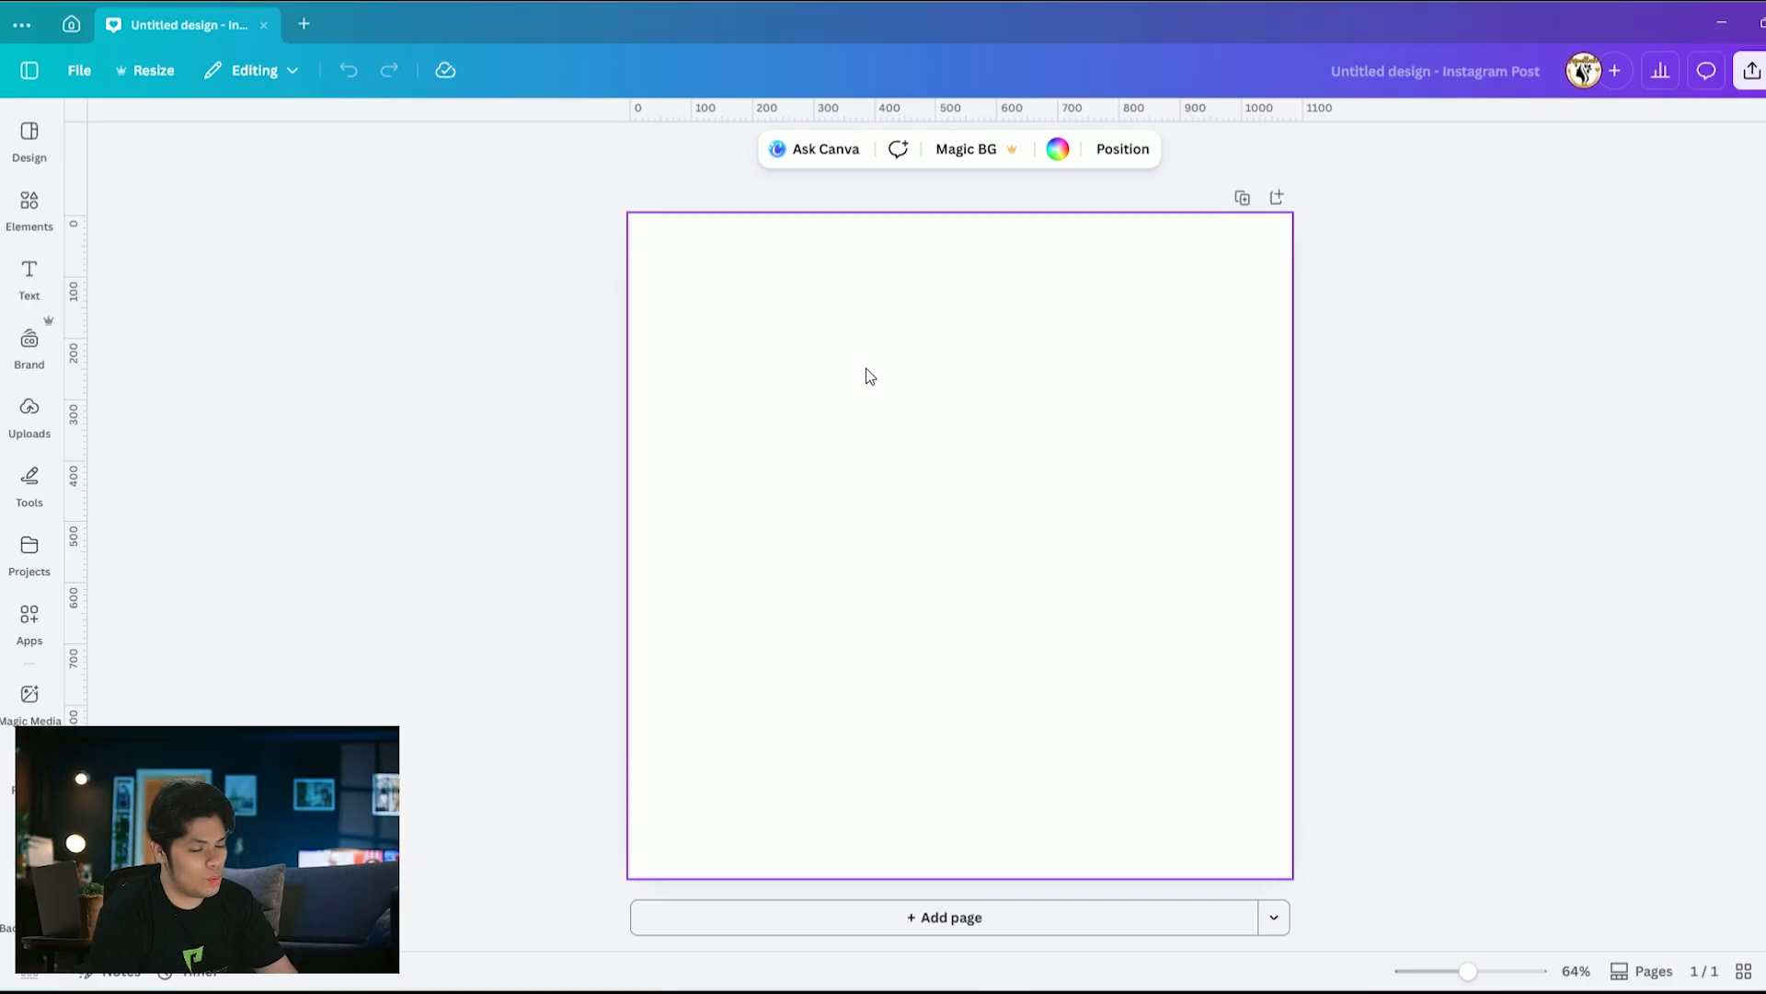
left_click(29, 276)
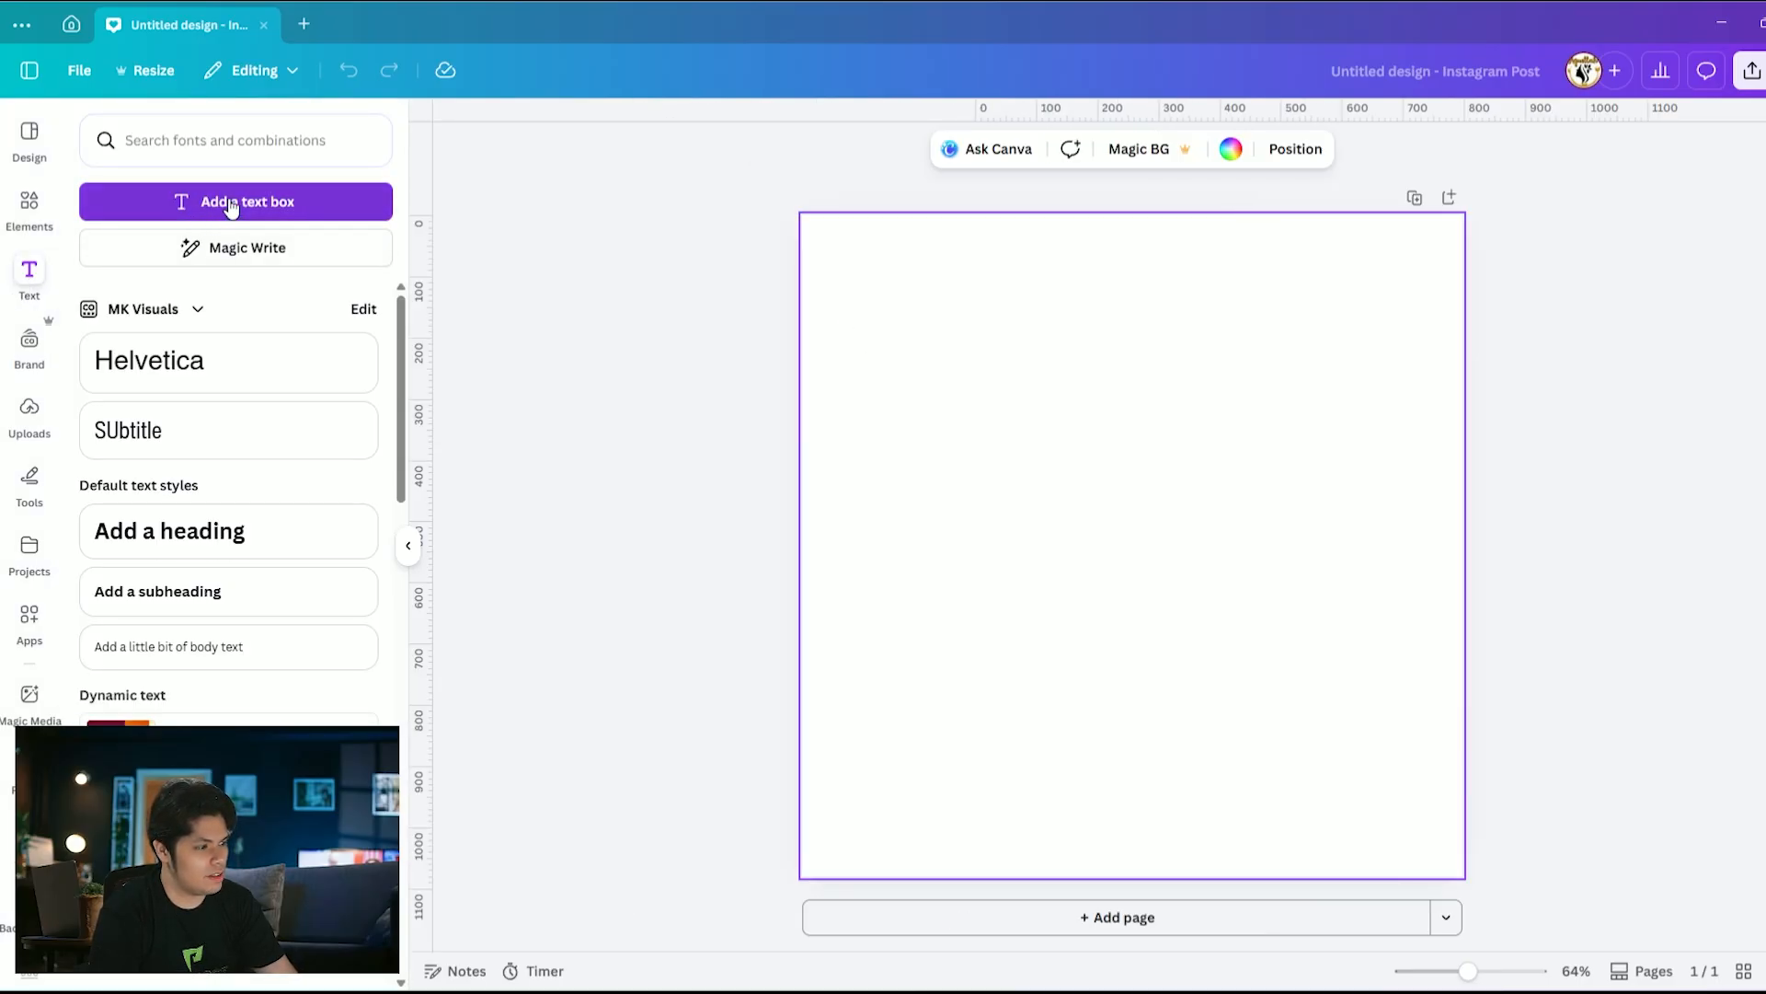
left_click(231, 204)
left_click(1352, 540)
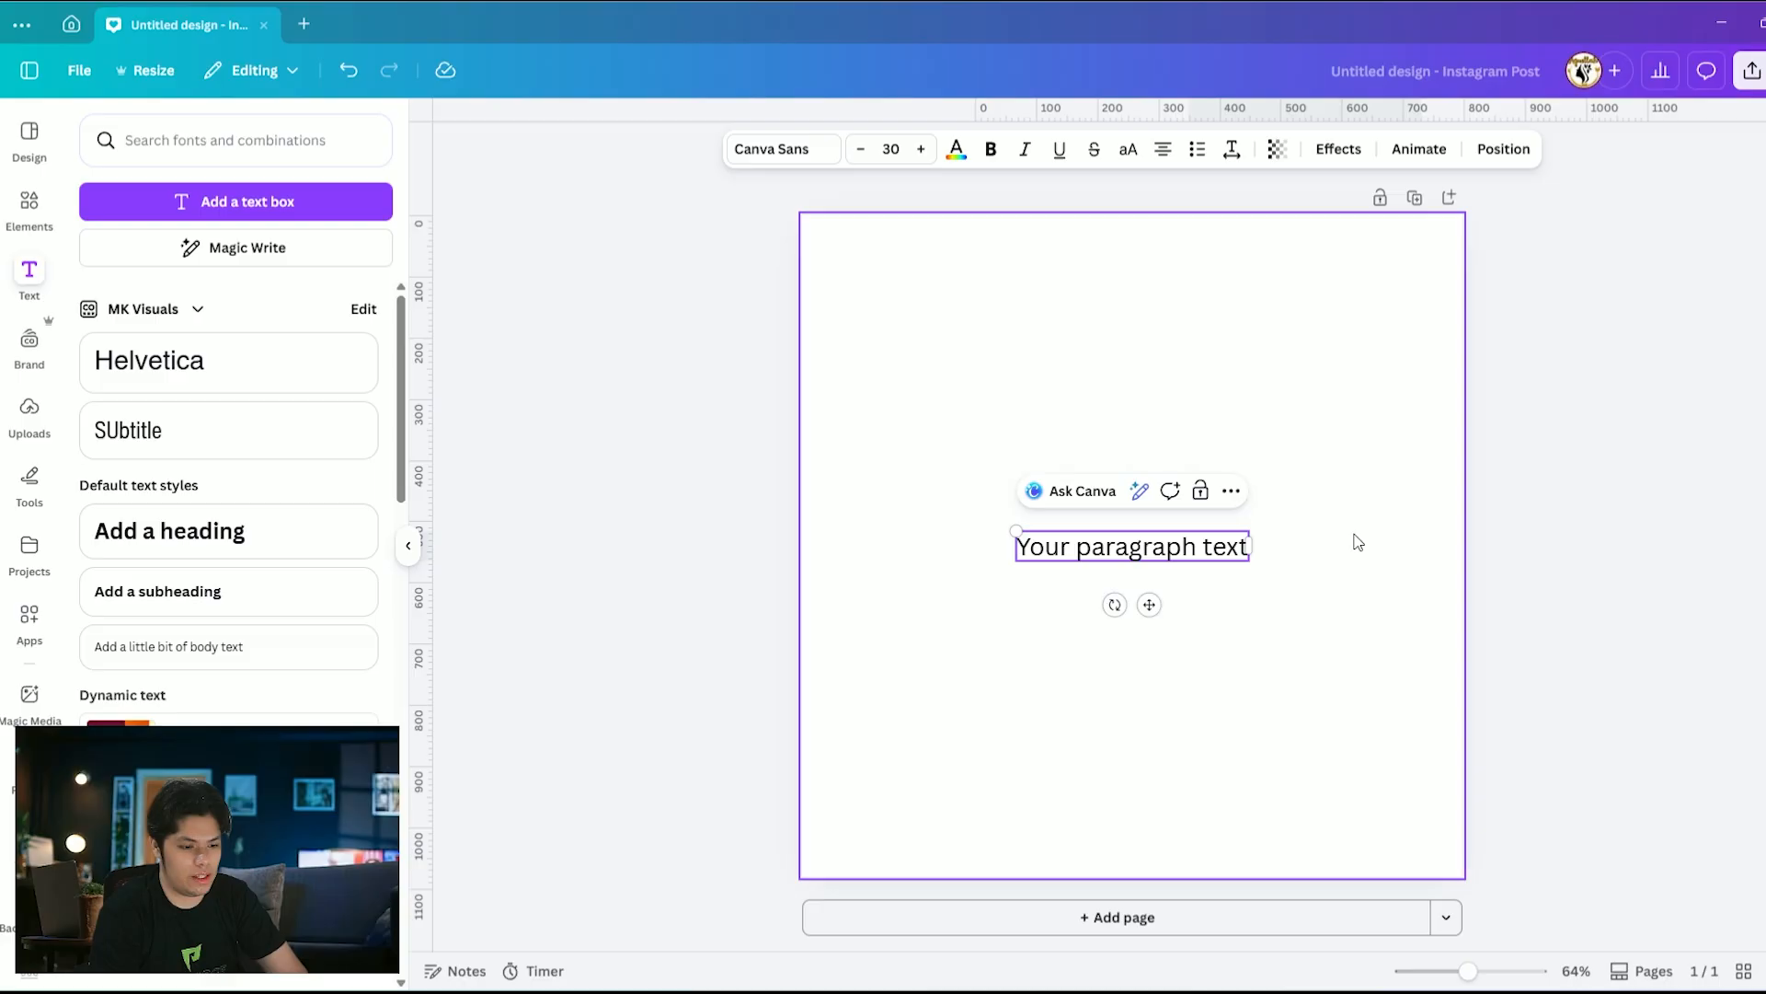
Replace the placeholder text with "WE ARE" and move it to the upper-left area of the page
double_click(1187, 546)
type("WE ARE")
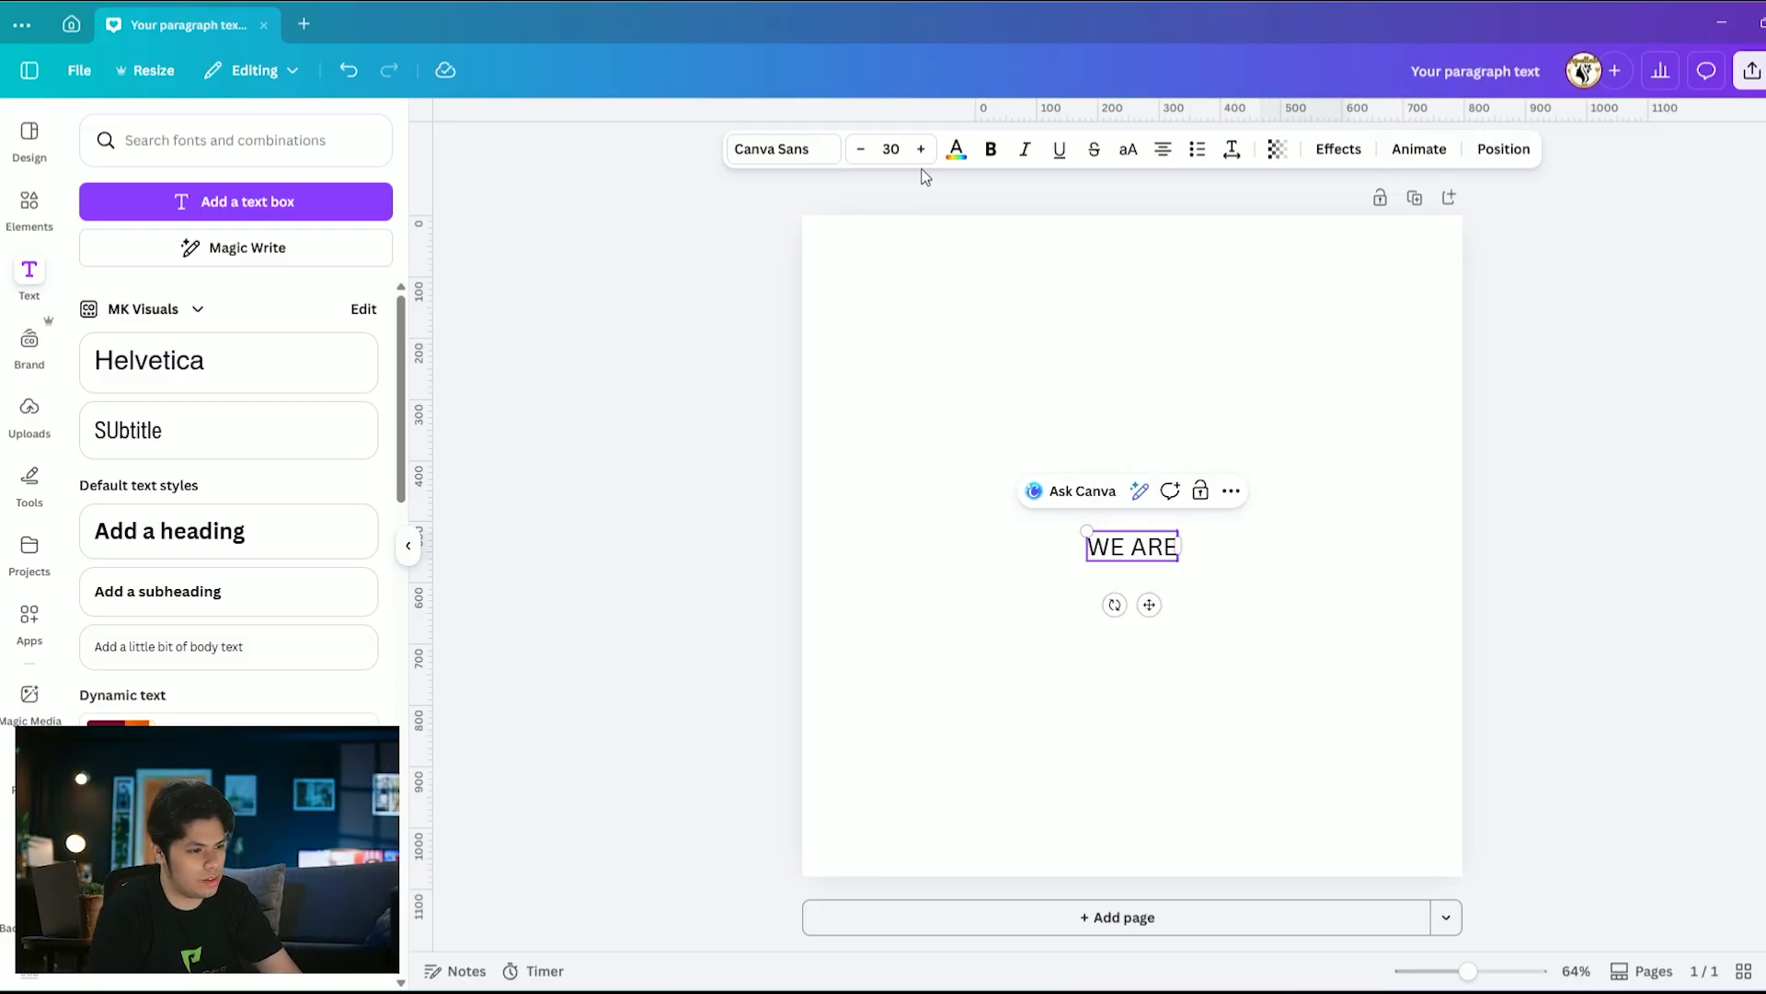
key("ctrl+a")
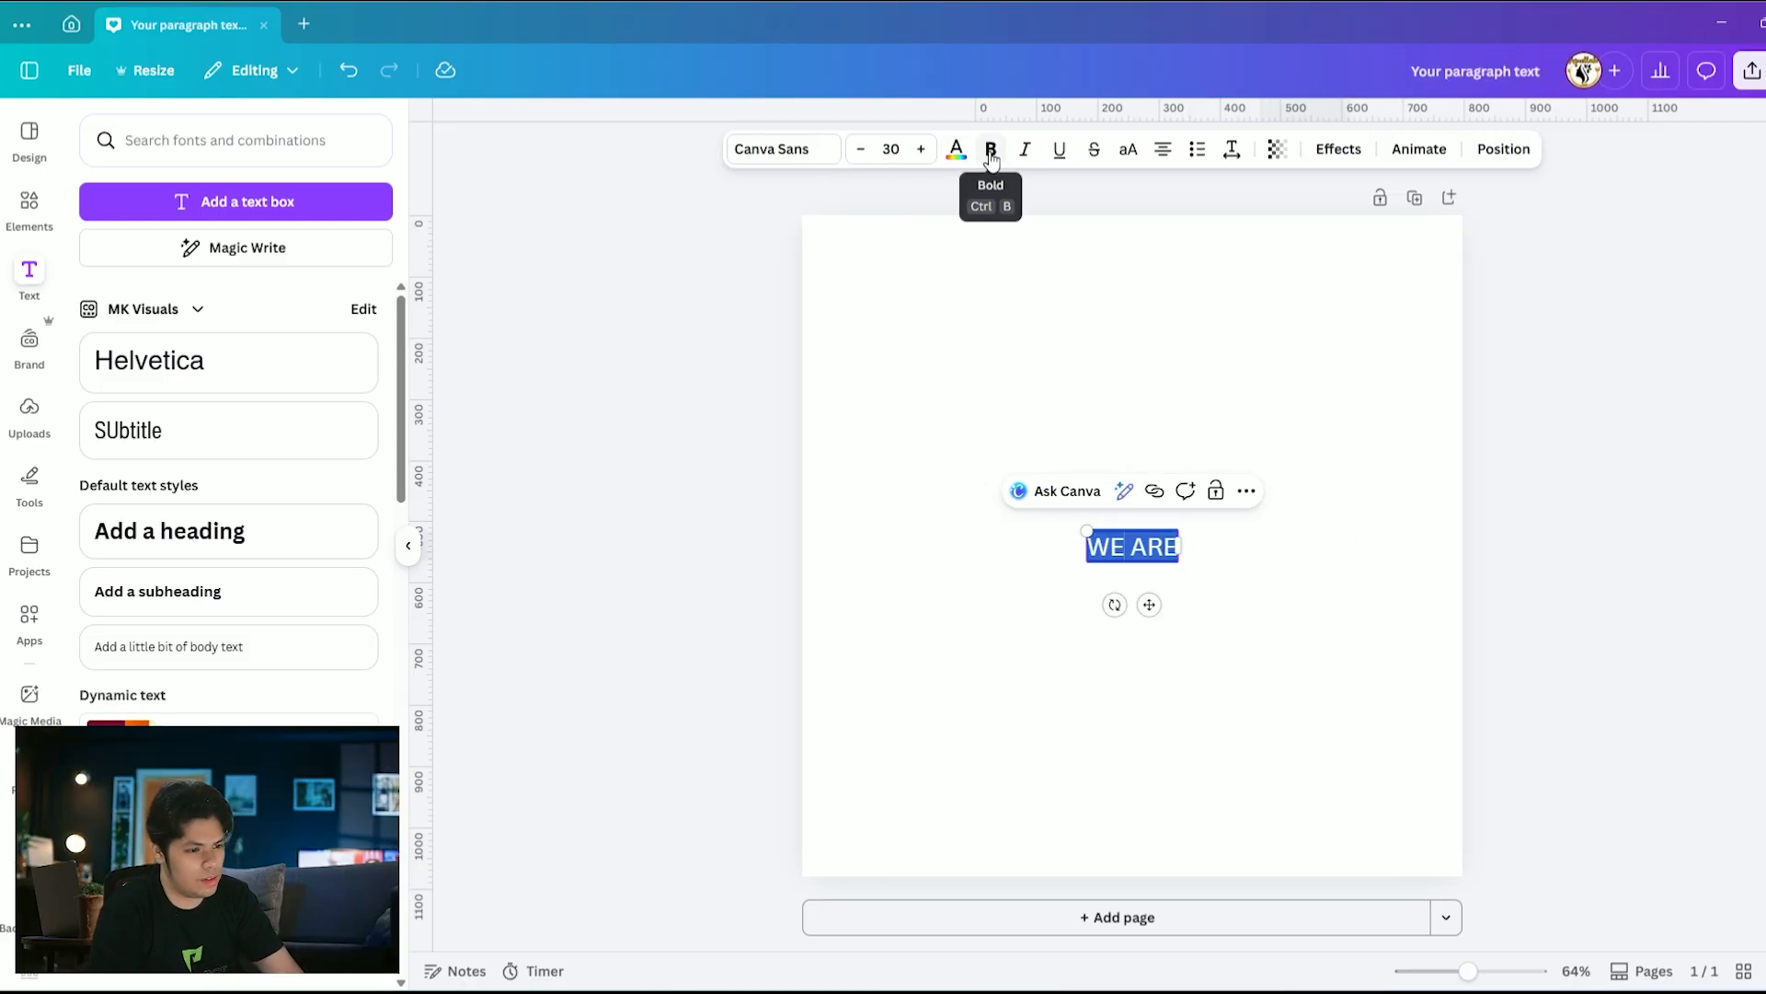
left_click(1224, 552)
left_click(1118, 551)
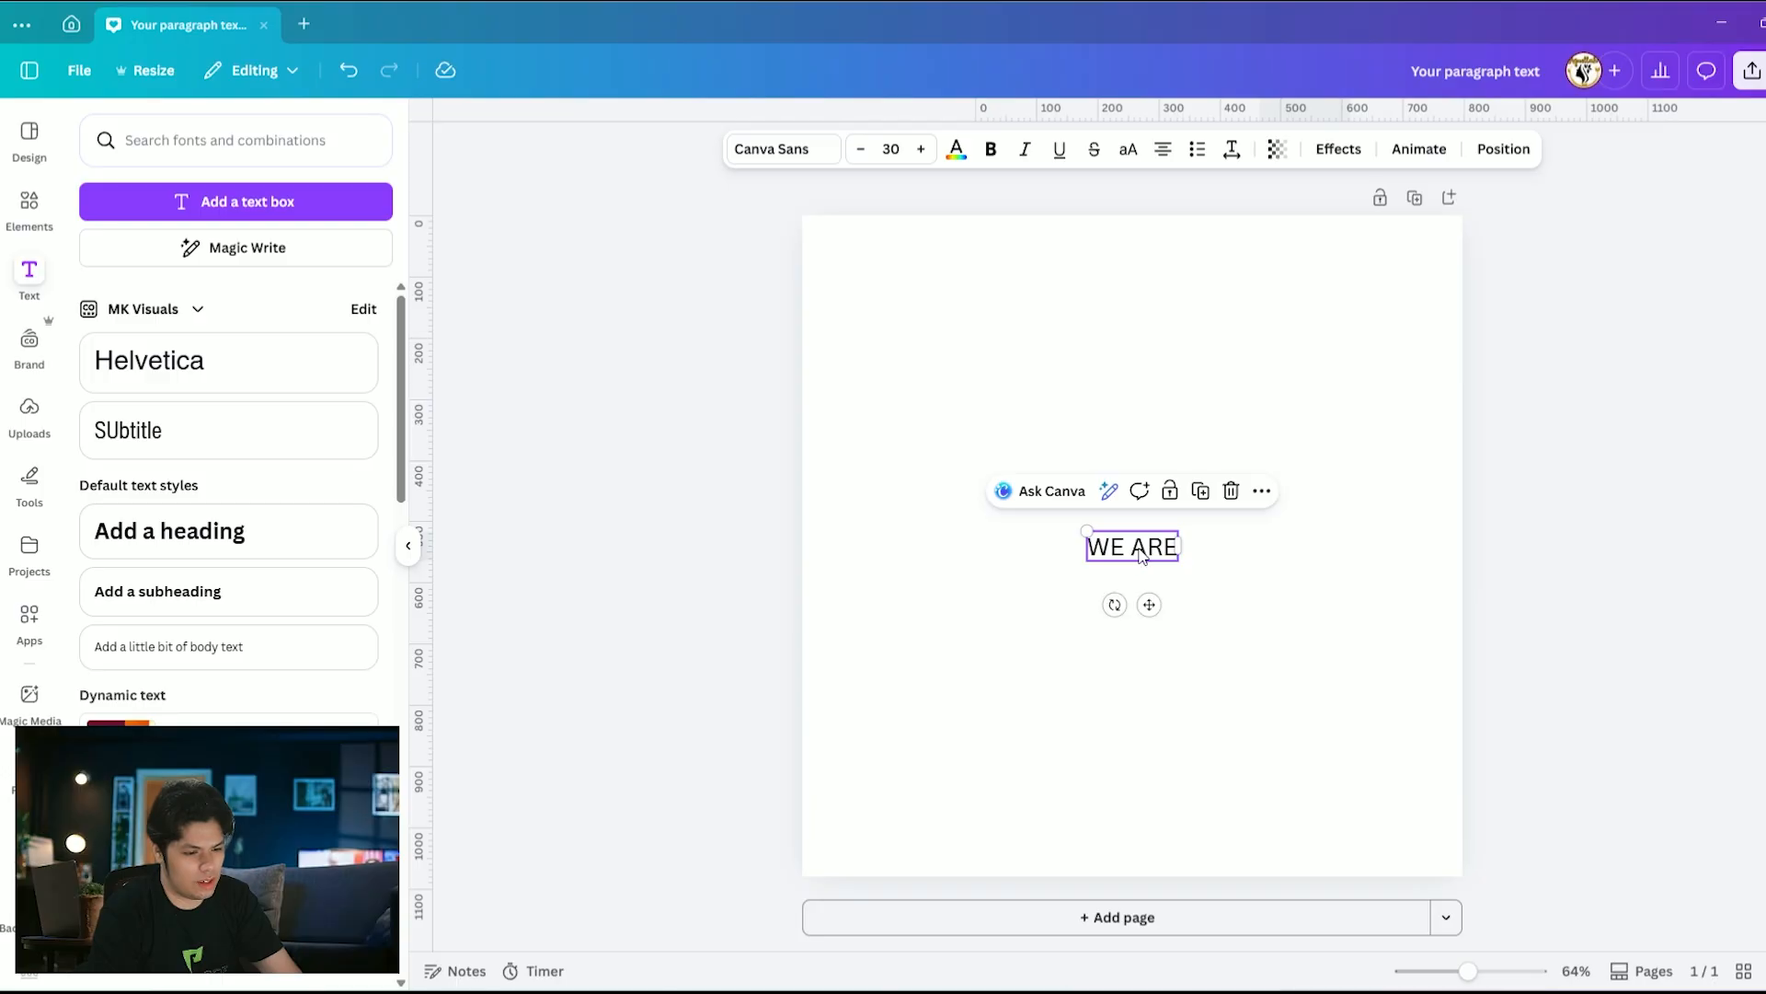
left_click_drag(1141, 557, 979, 415)
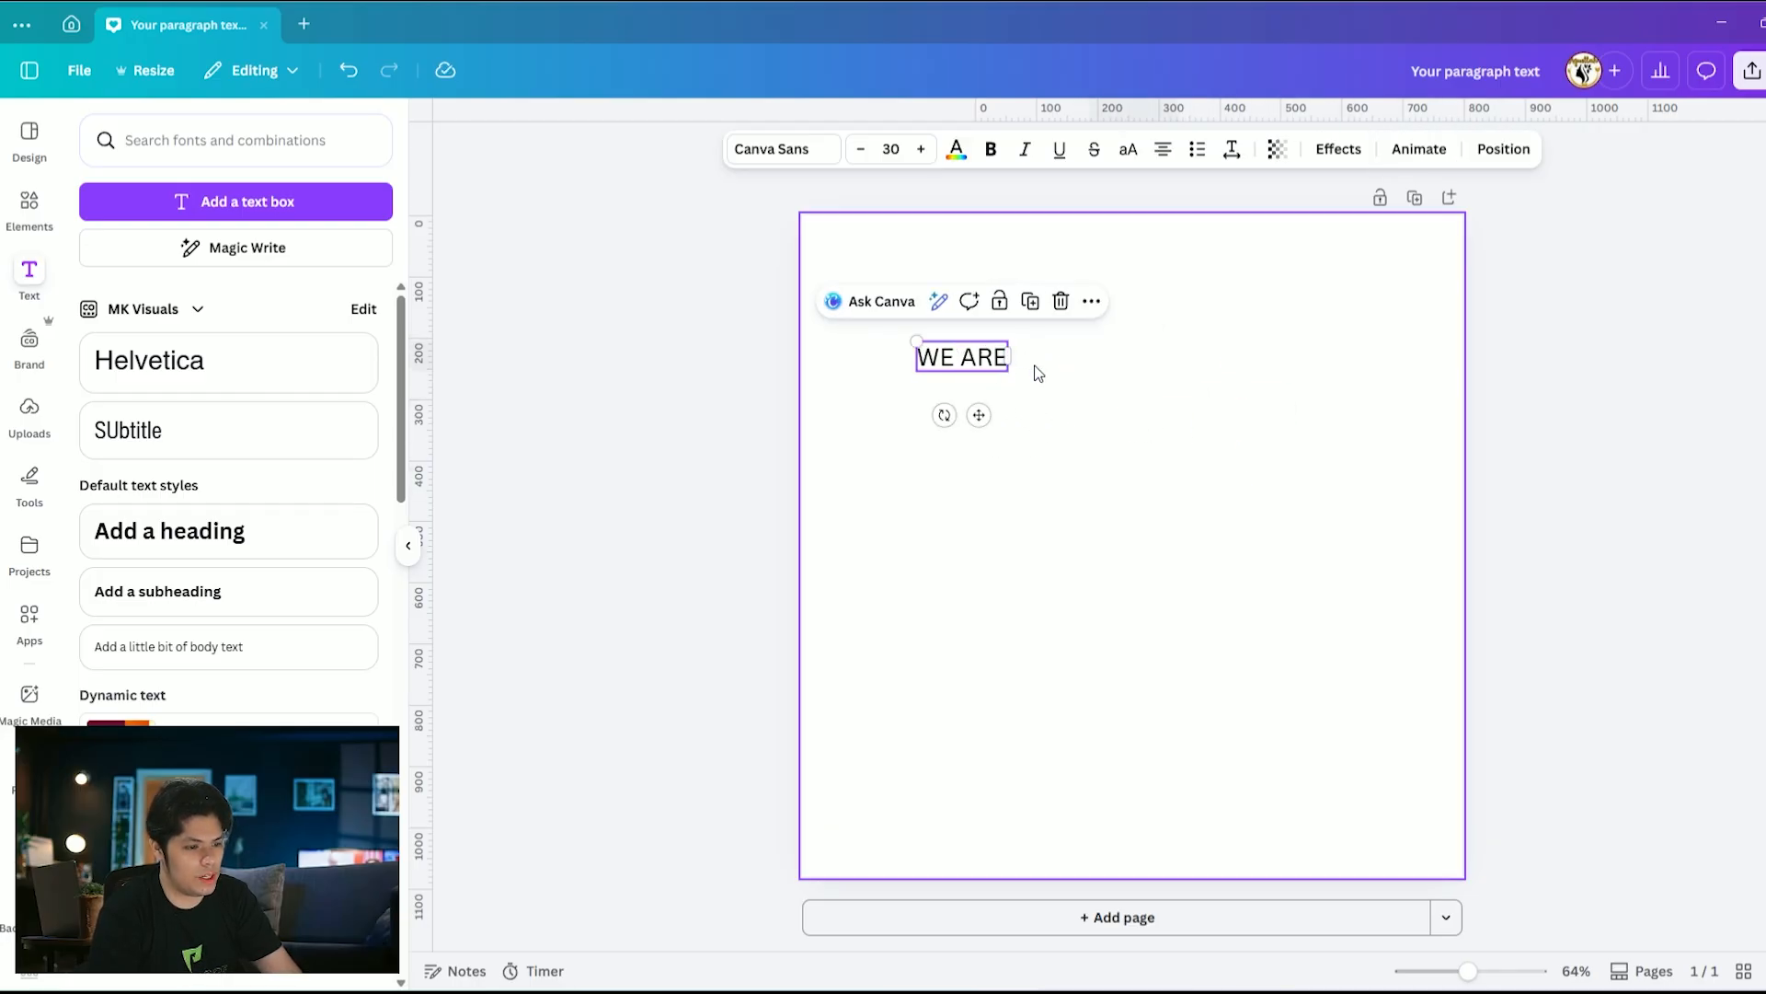
left_click(1141, 413)
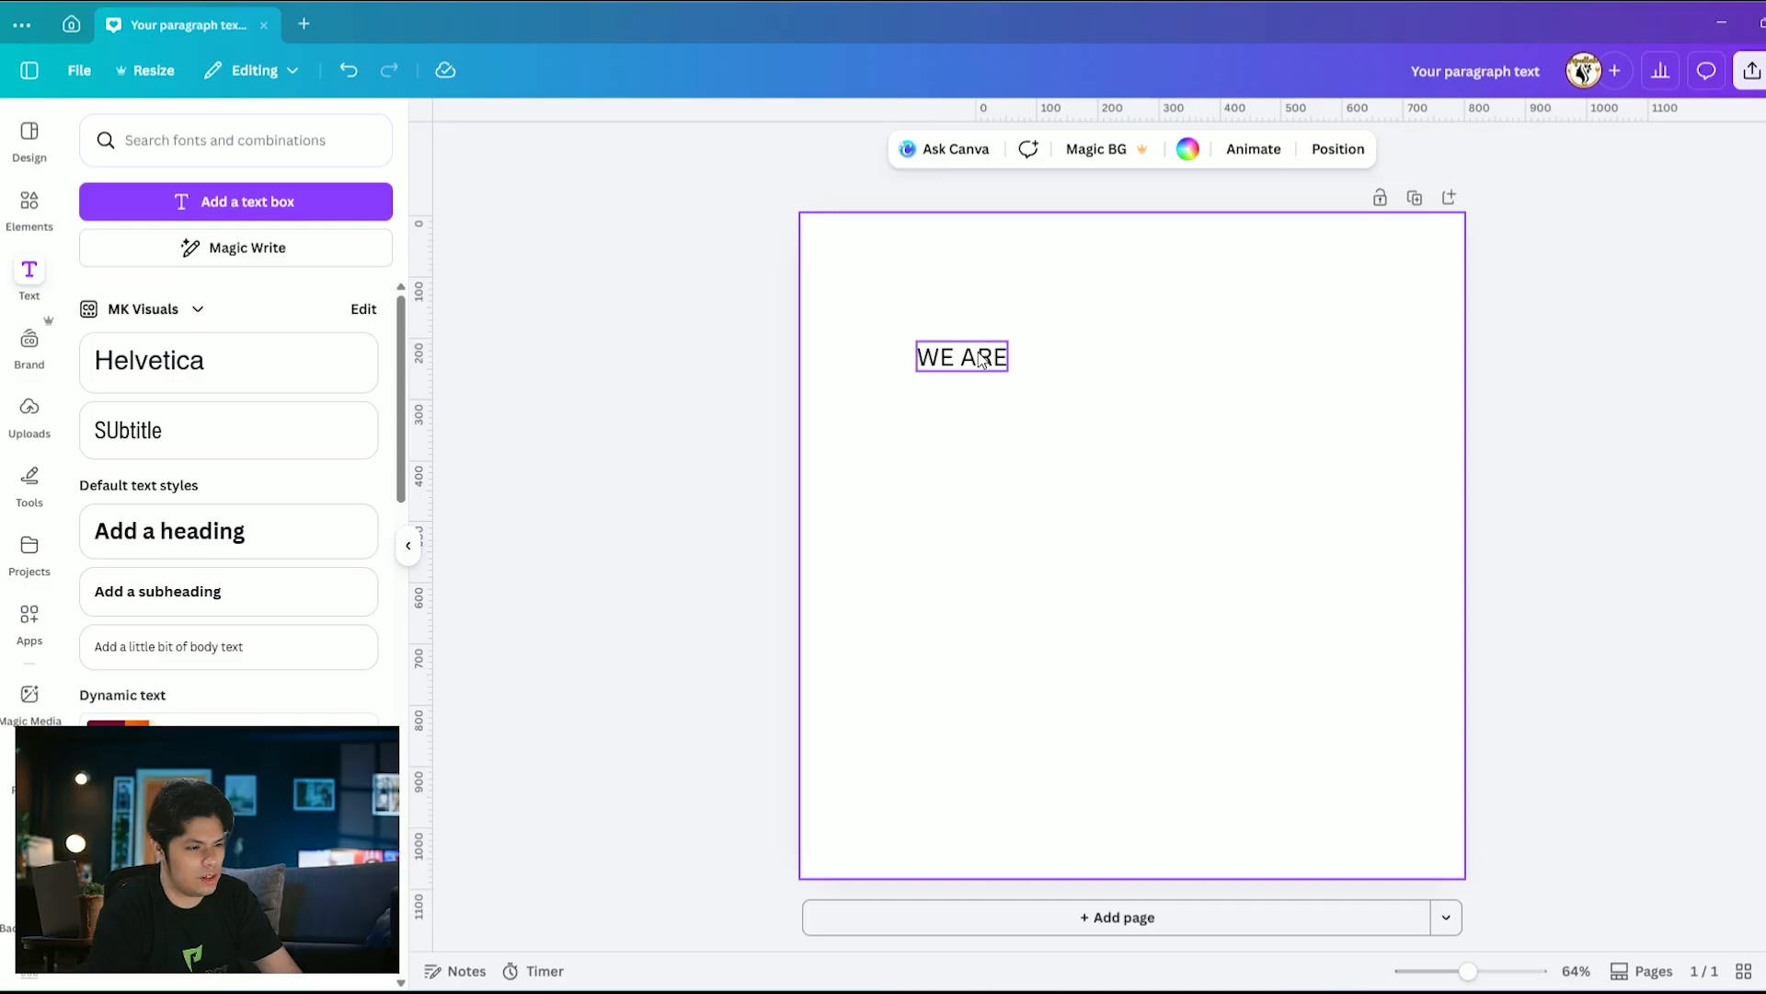
Add a second text box reading "HIRING" and place it below "WE ARE", aligned with its left edge
left_click(238, 210)
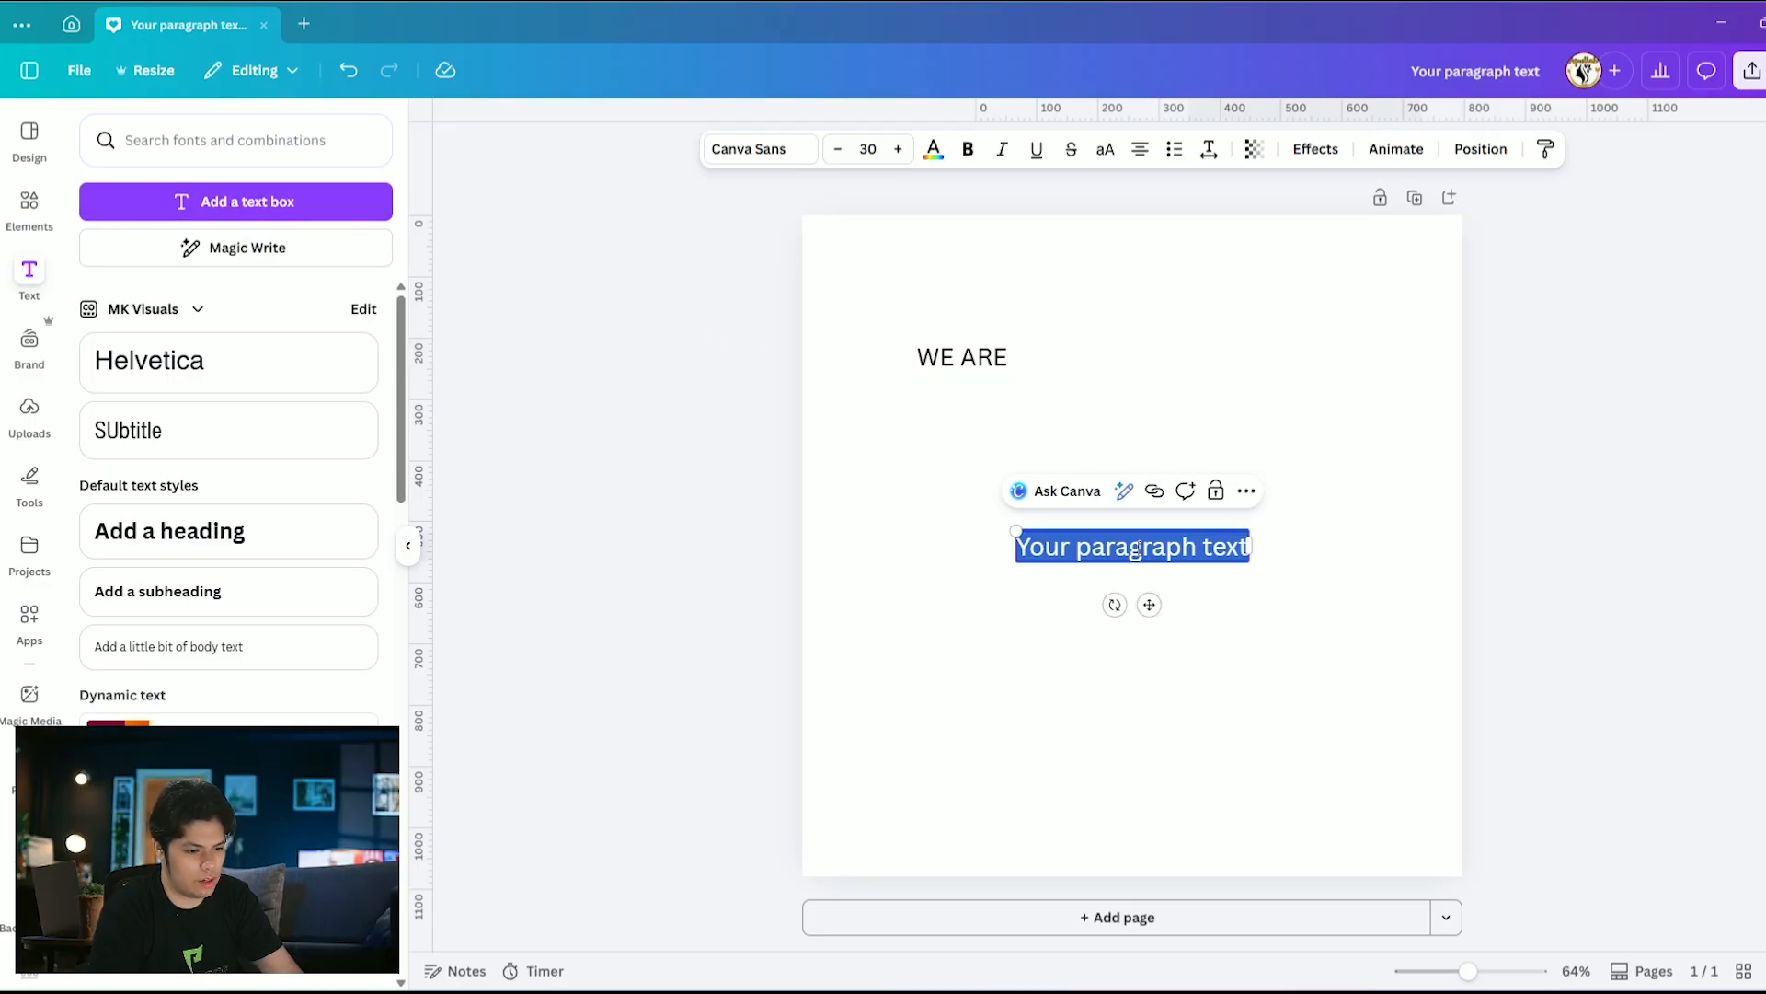
type("HIRING")
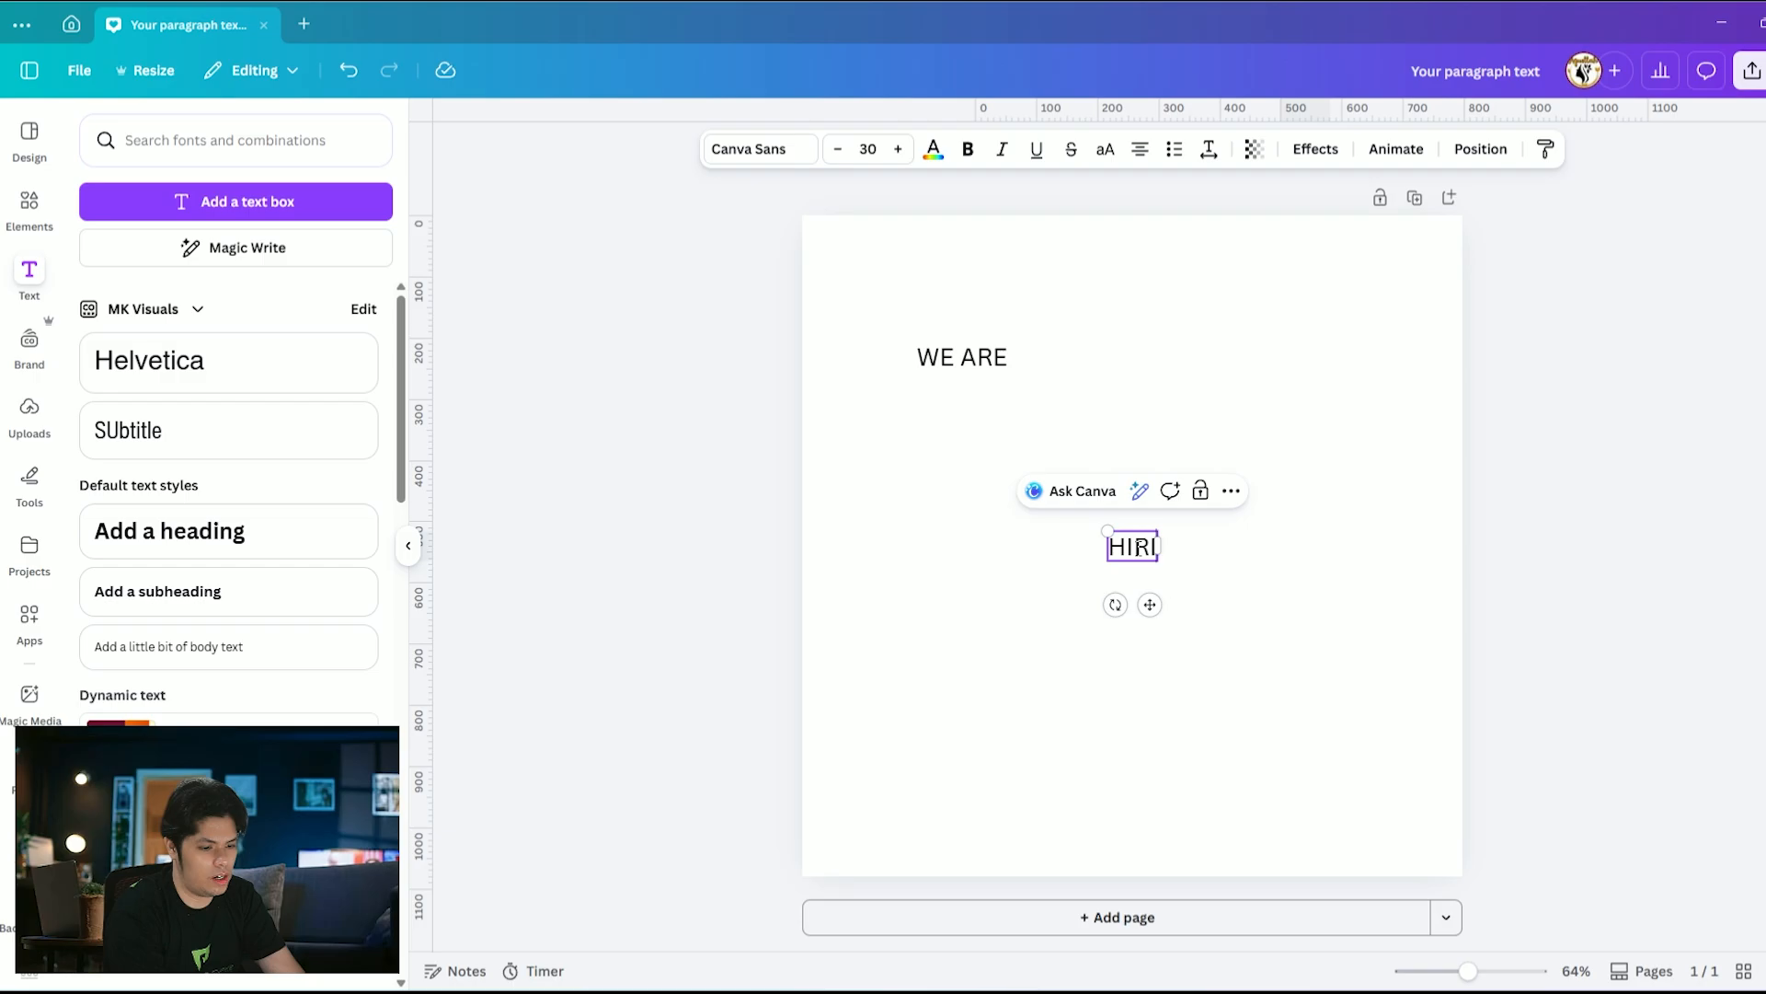
left_click(1208, 401)
left_click_drag(1138, 549, 966, 437)
left_click(1151, 378)
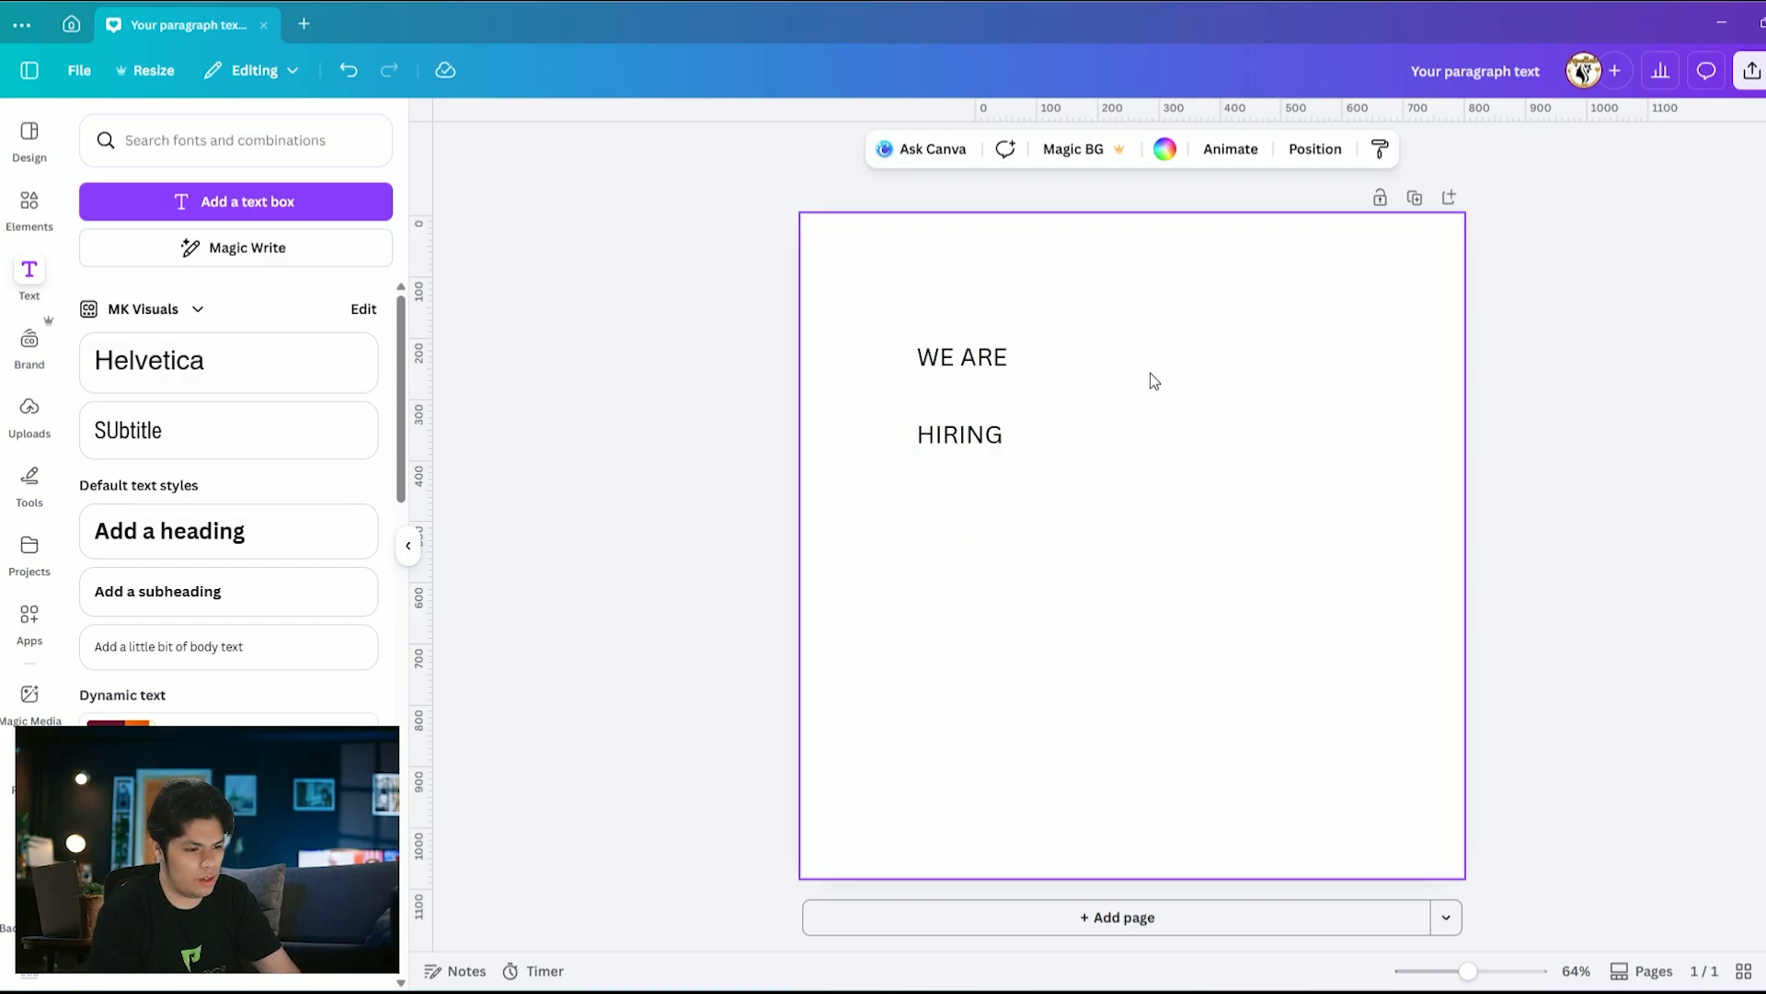
Search the fonts for "bebas" and apply Bebas Neue Cyrillic to the "HIRING" text
left_click(959, 433)
left_click(764, 151)
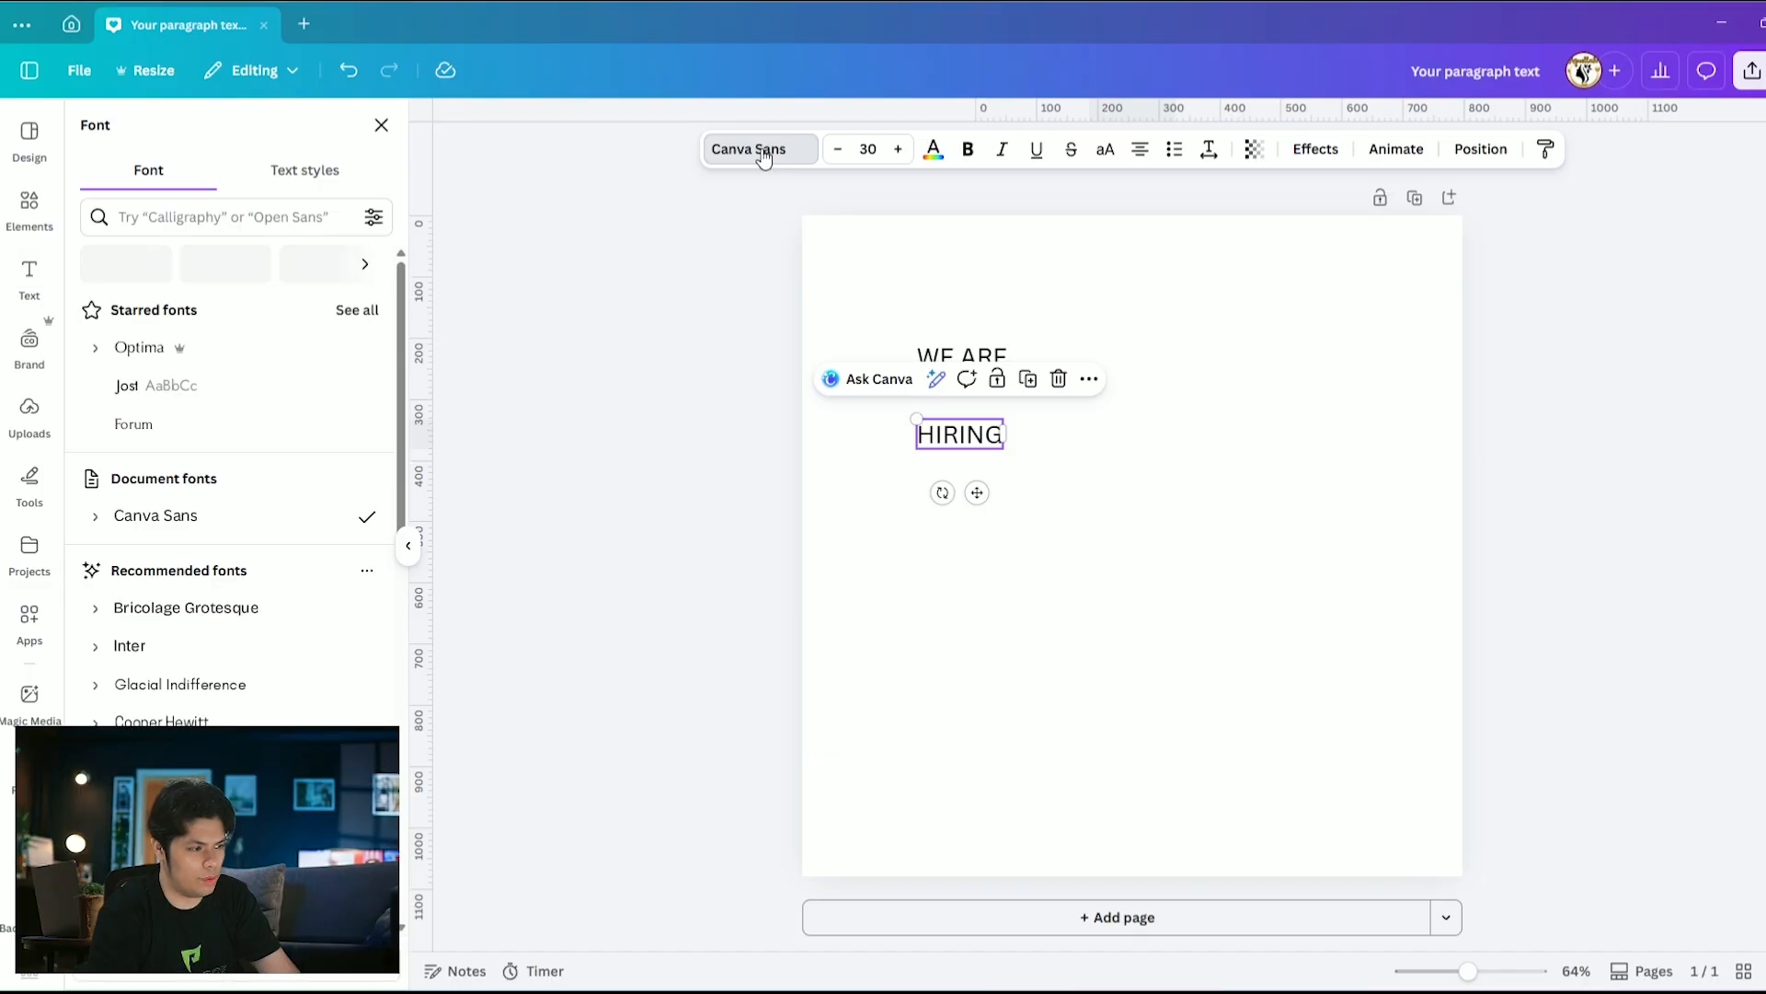
left_click(294, 216)
type("bebas")
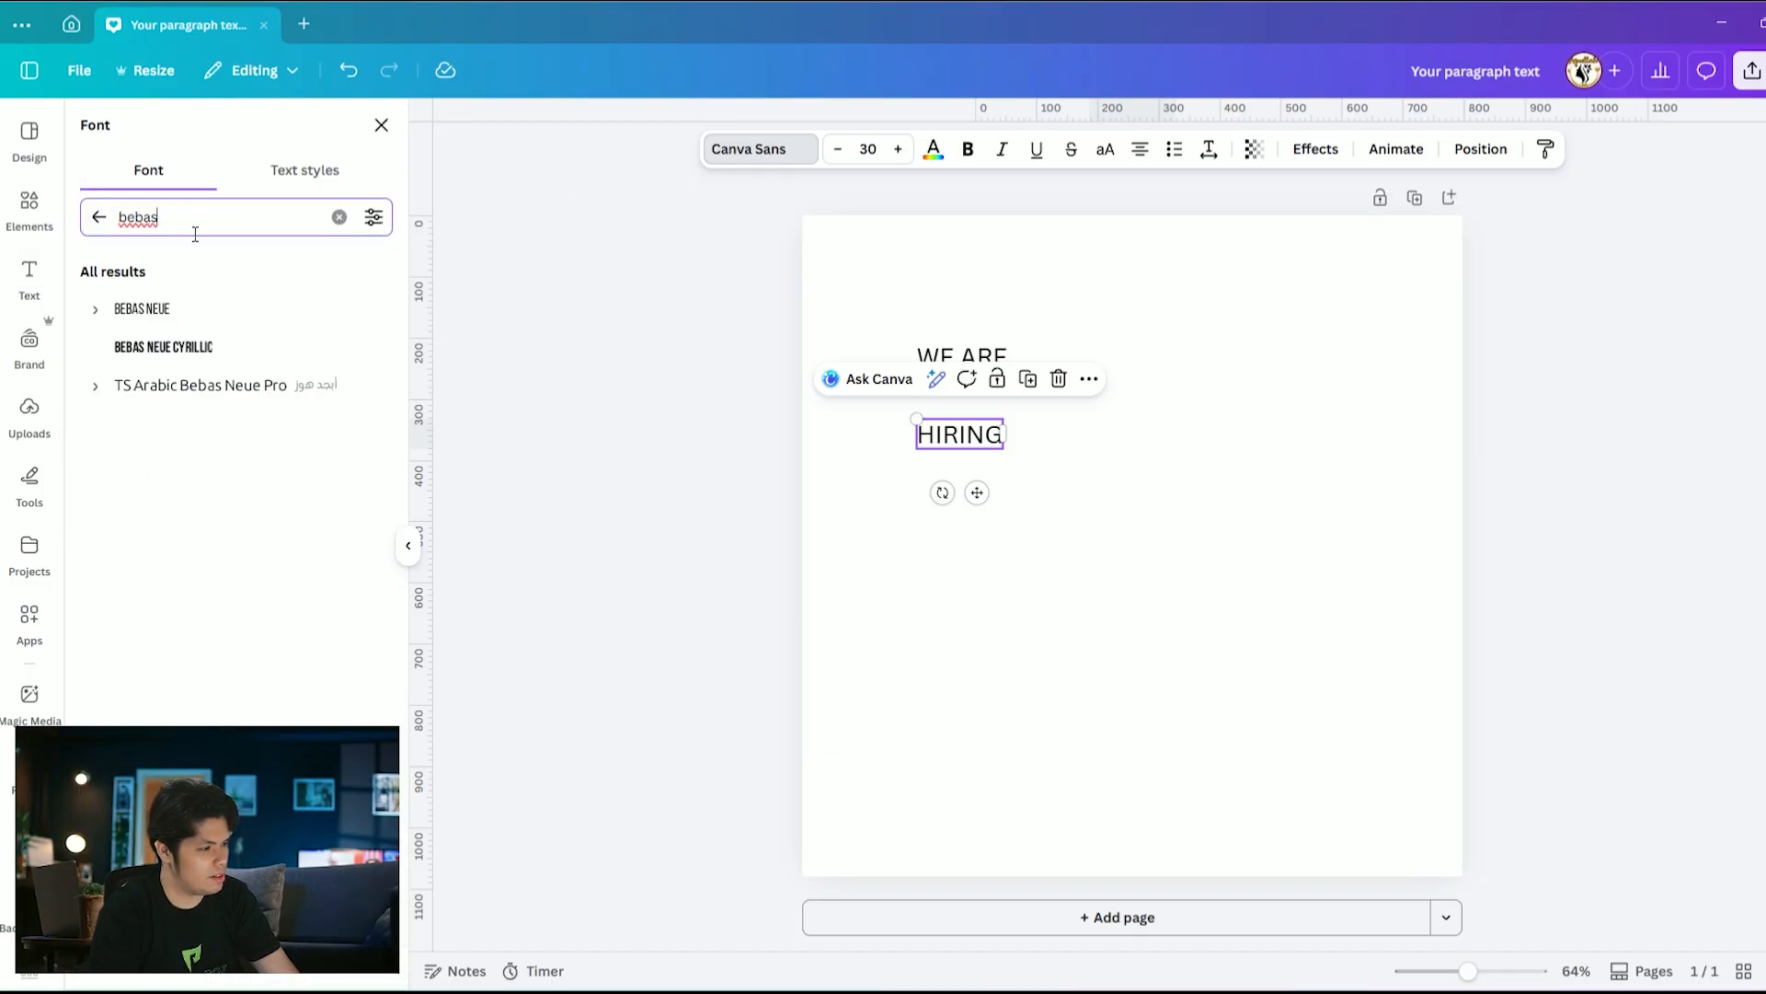
left_click(160, 367)
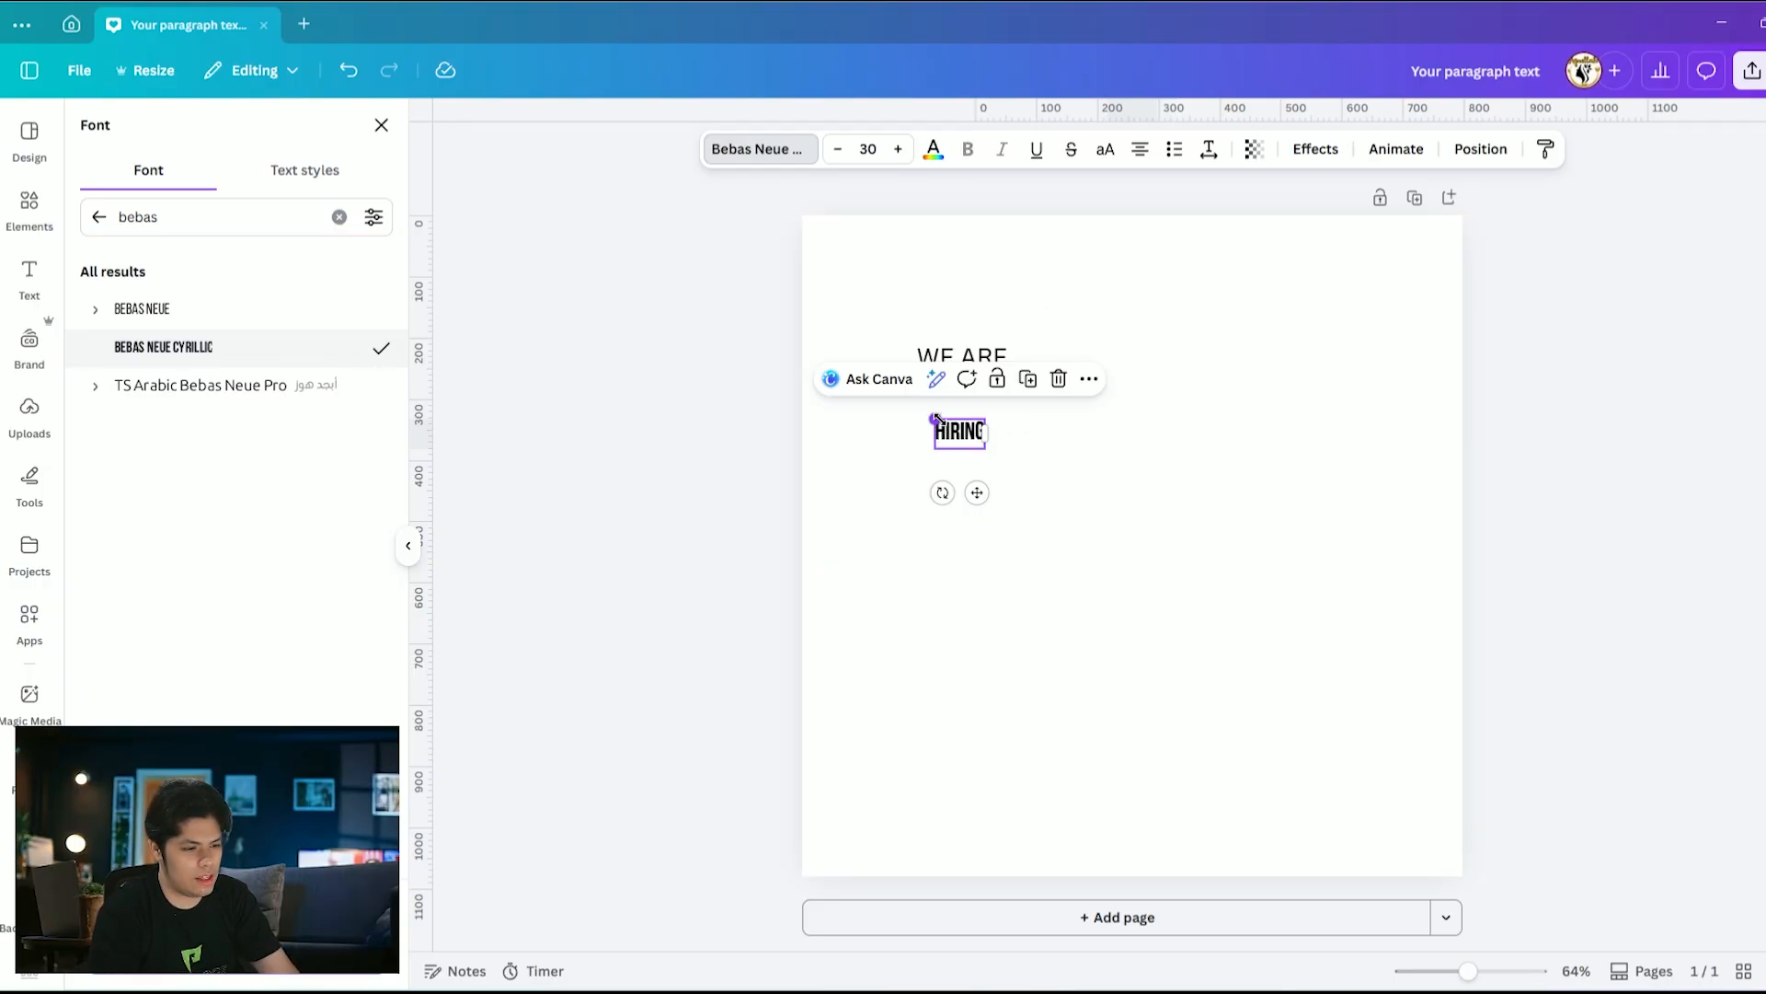
Enlarge the "HIRING" text to size 172 and position it directly beneath "WE ARE"
left_click_drag(933, 417, 761, 315)
left_click_drag(877, 360, 1020, 416)
left_click_drag(904, 371, 840, 343)
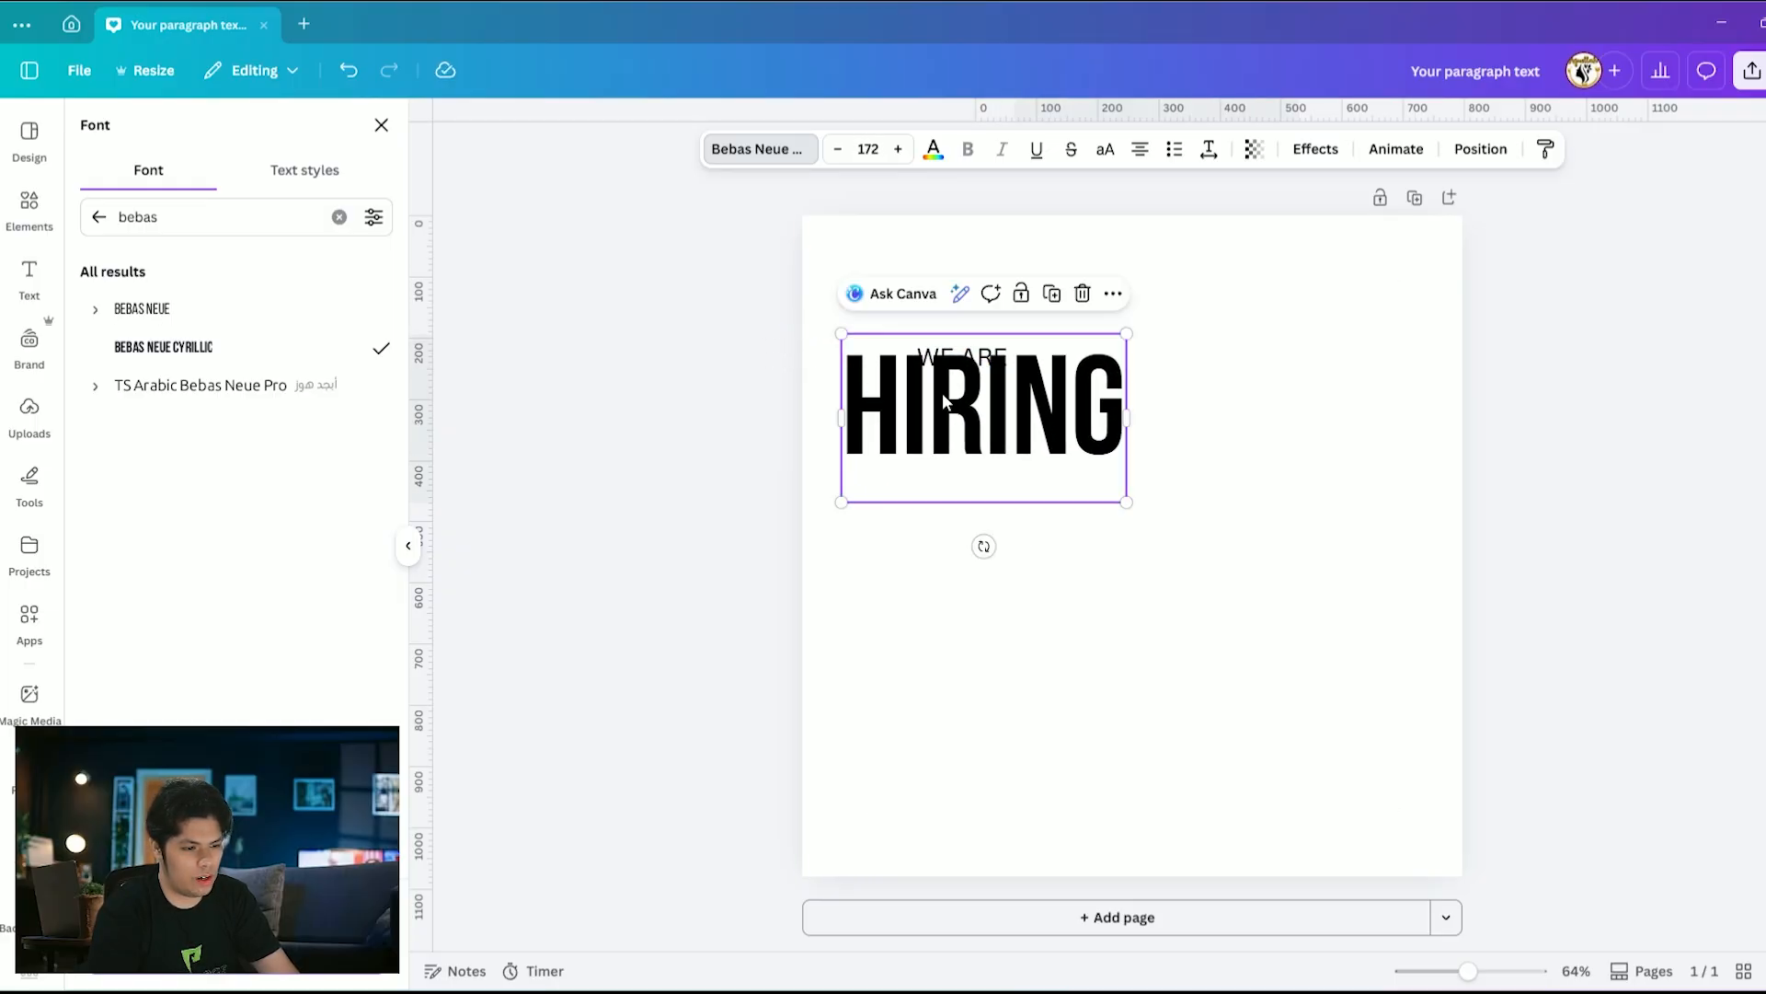
left_click_drag(976, 420, 1001, 432)
left_click(1283, 446)
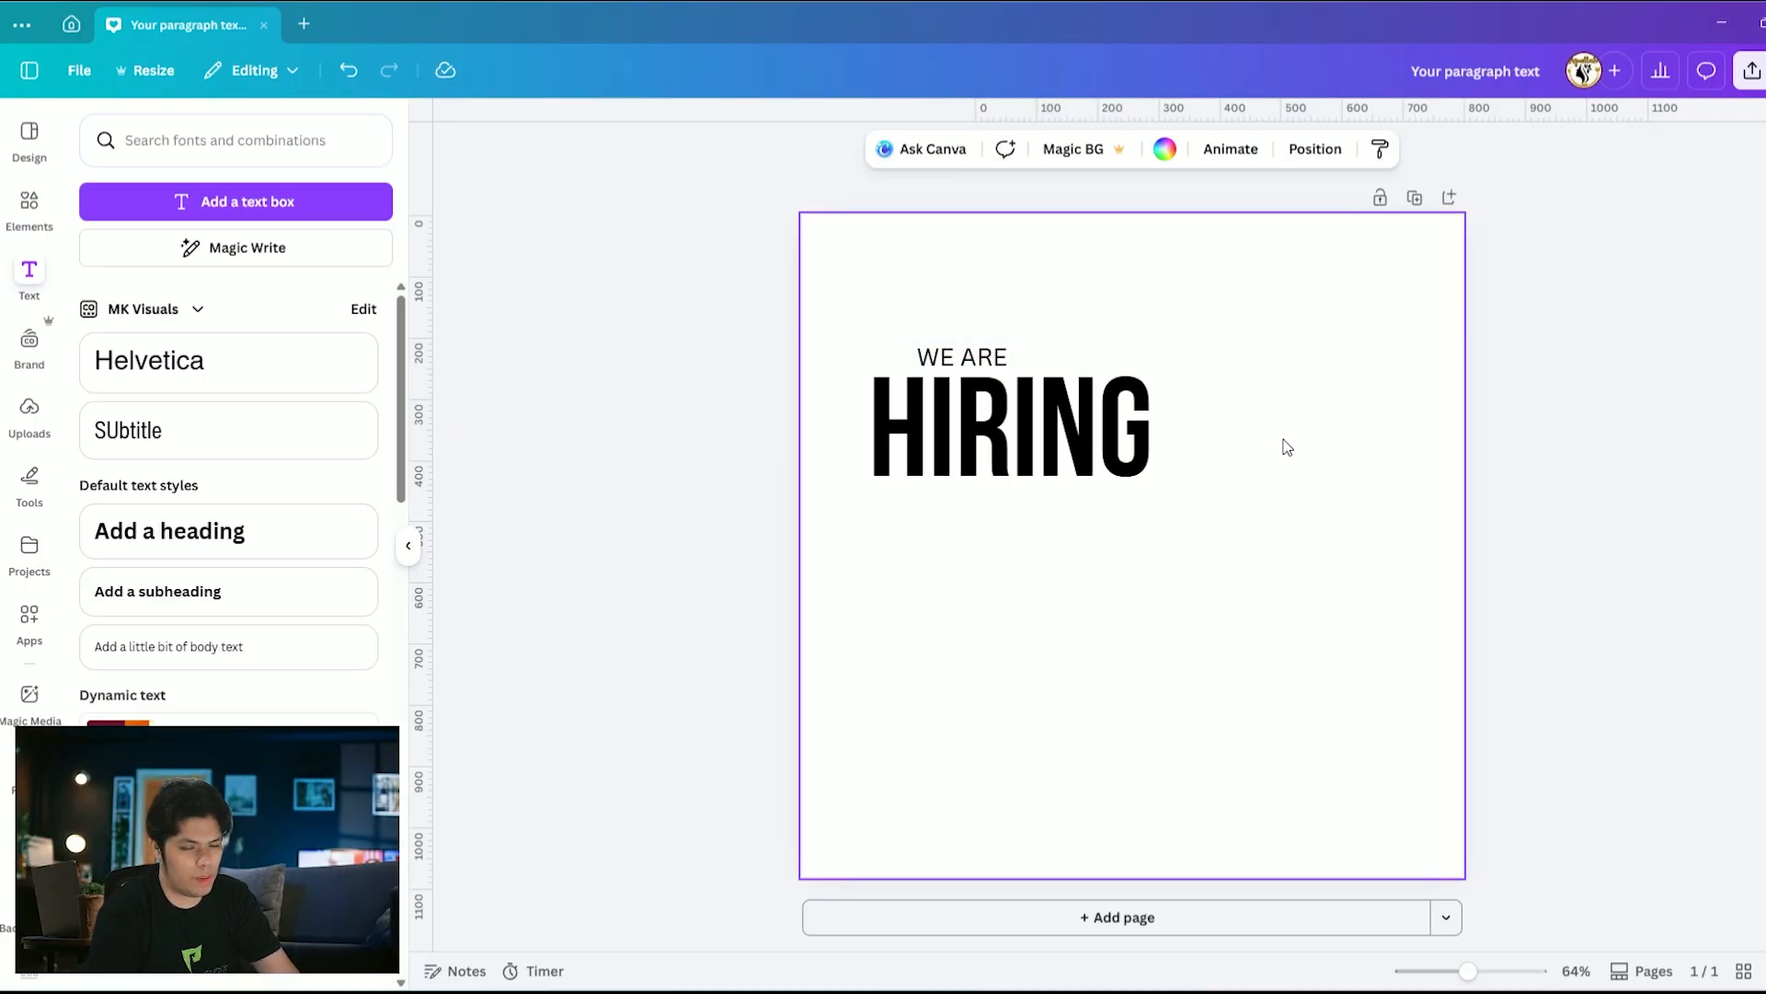
Examine the layer ordering options available for the "HIRING" text without applying any
left_click(968, 441)
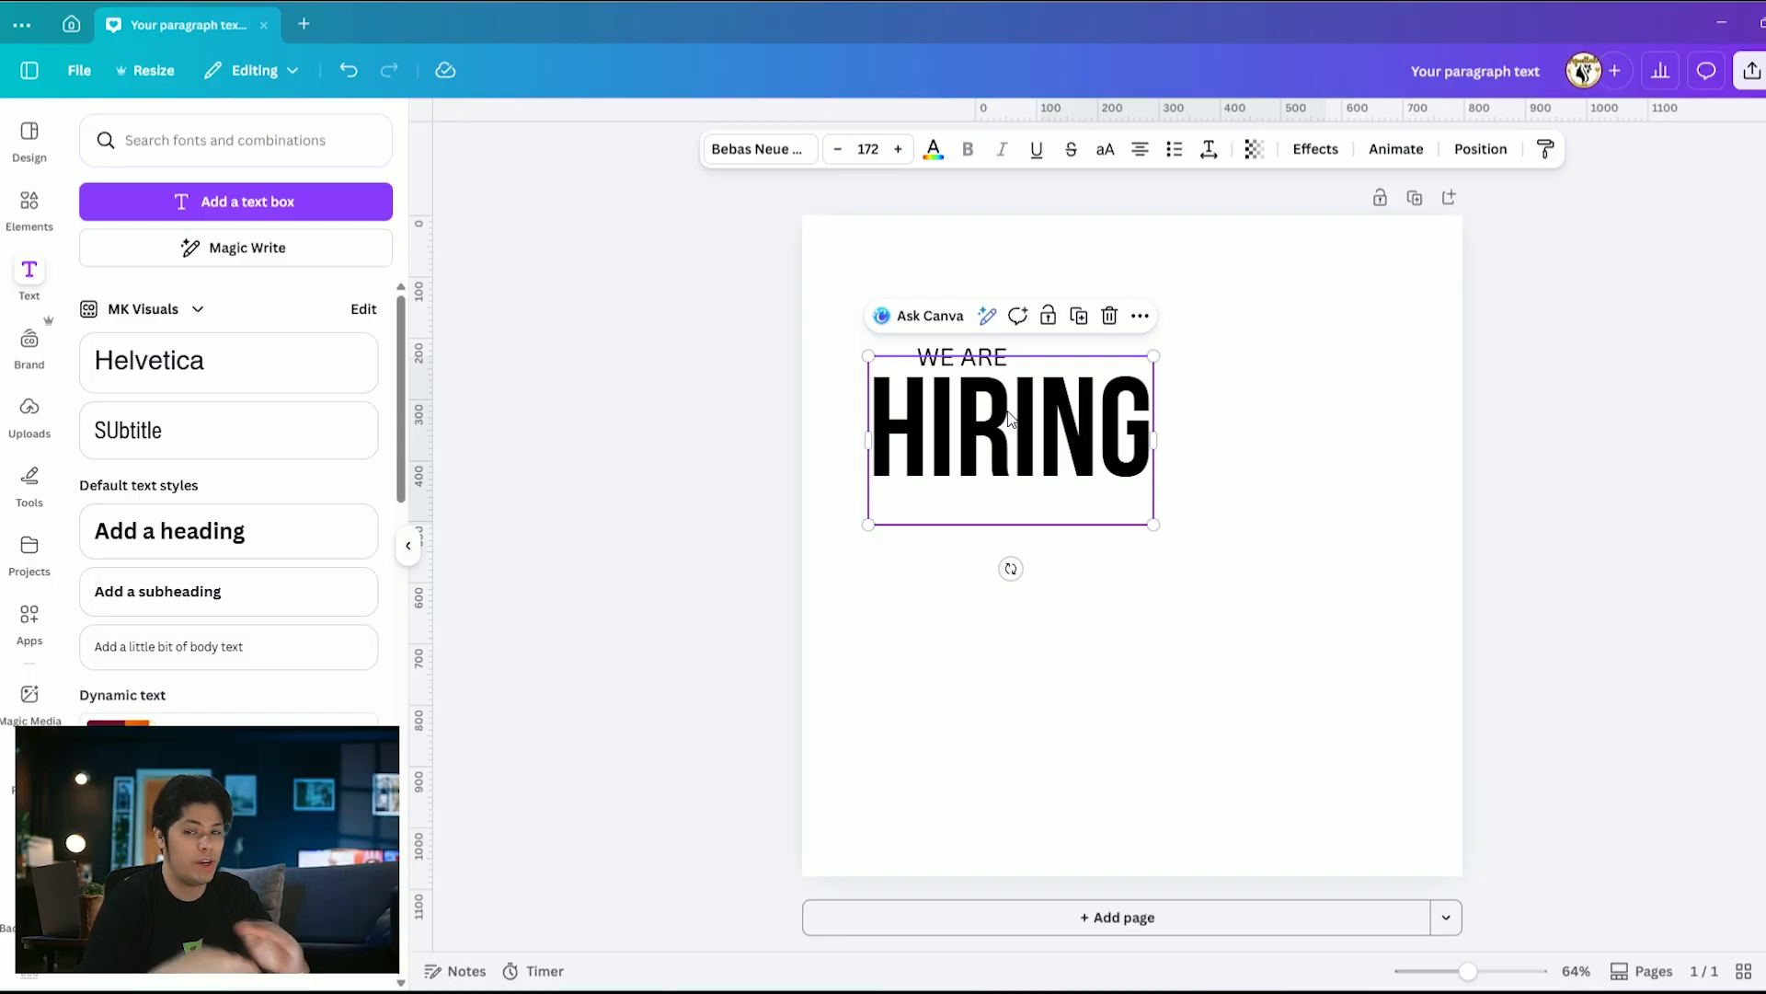
left_click(1247, 399)
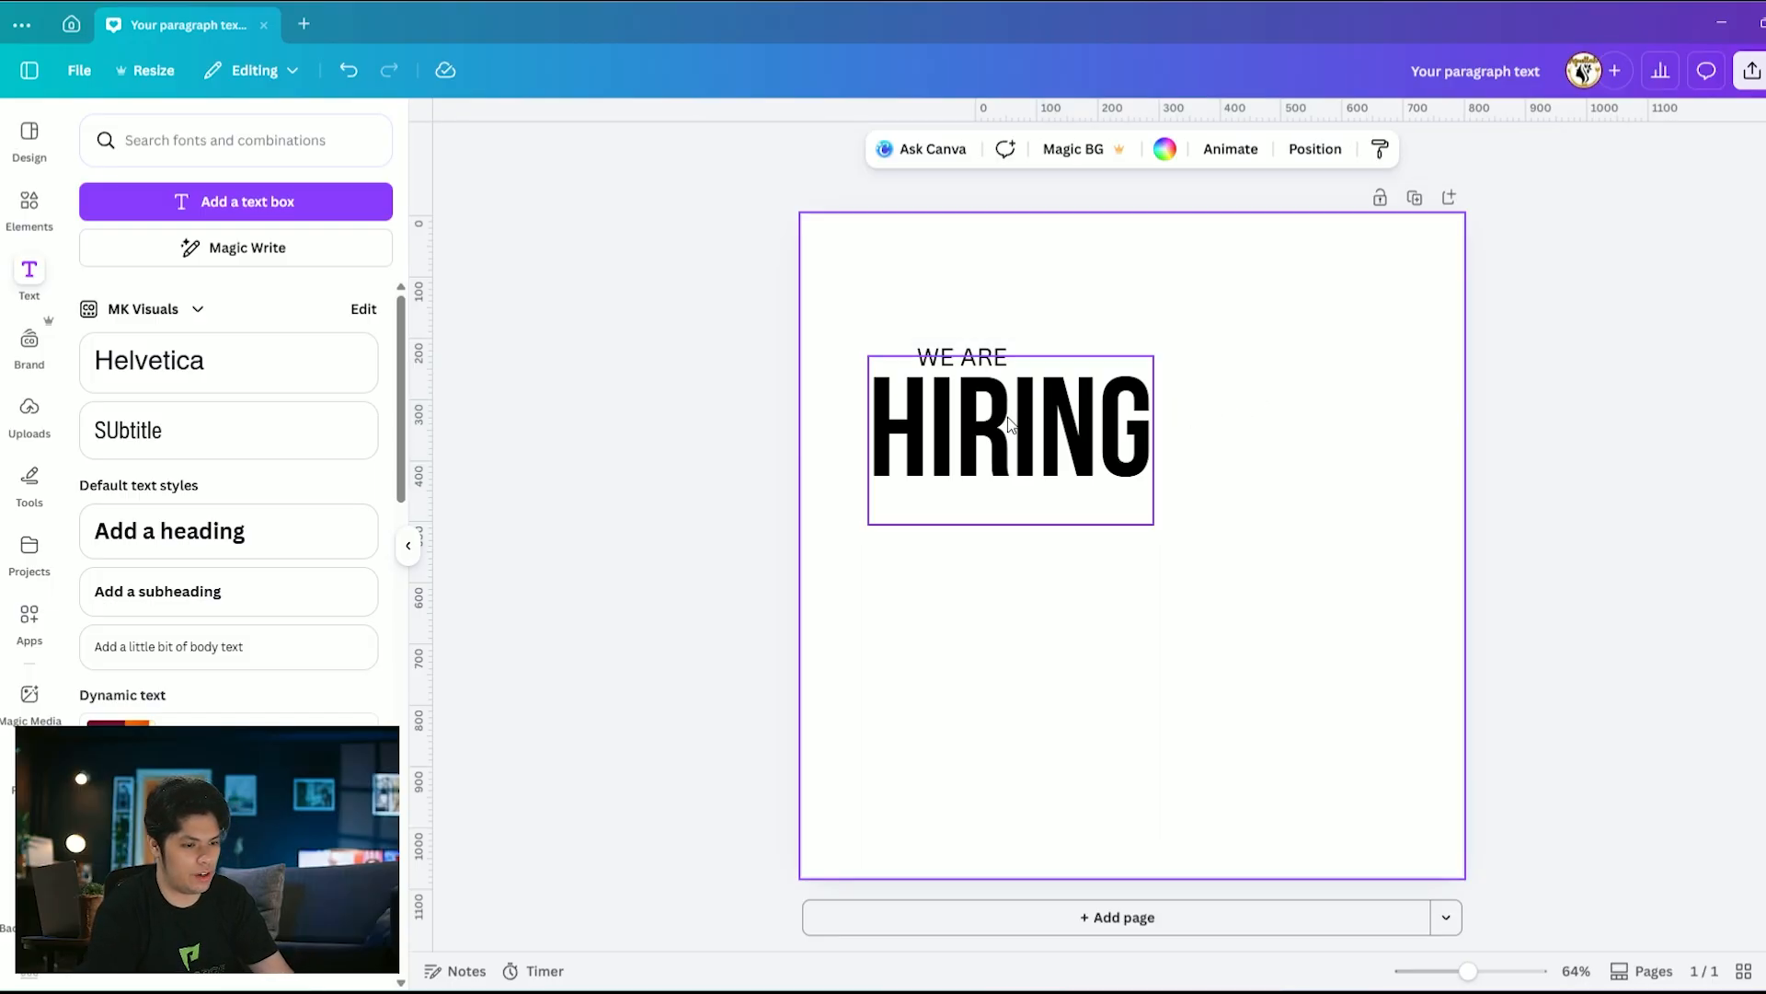
right_click(1010, 421)
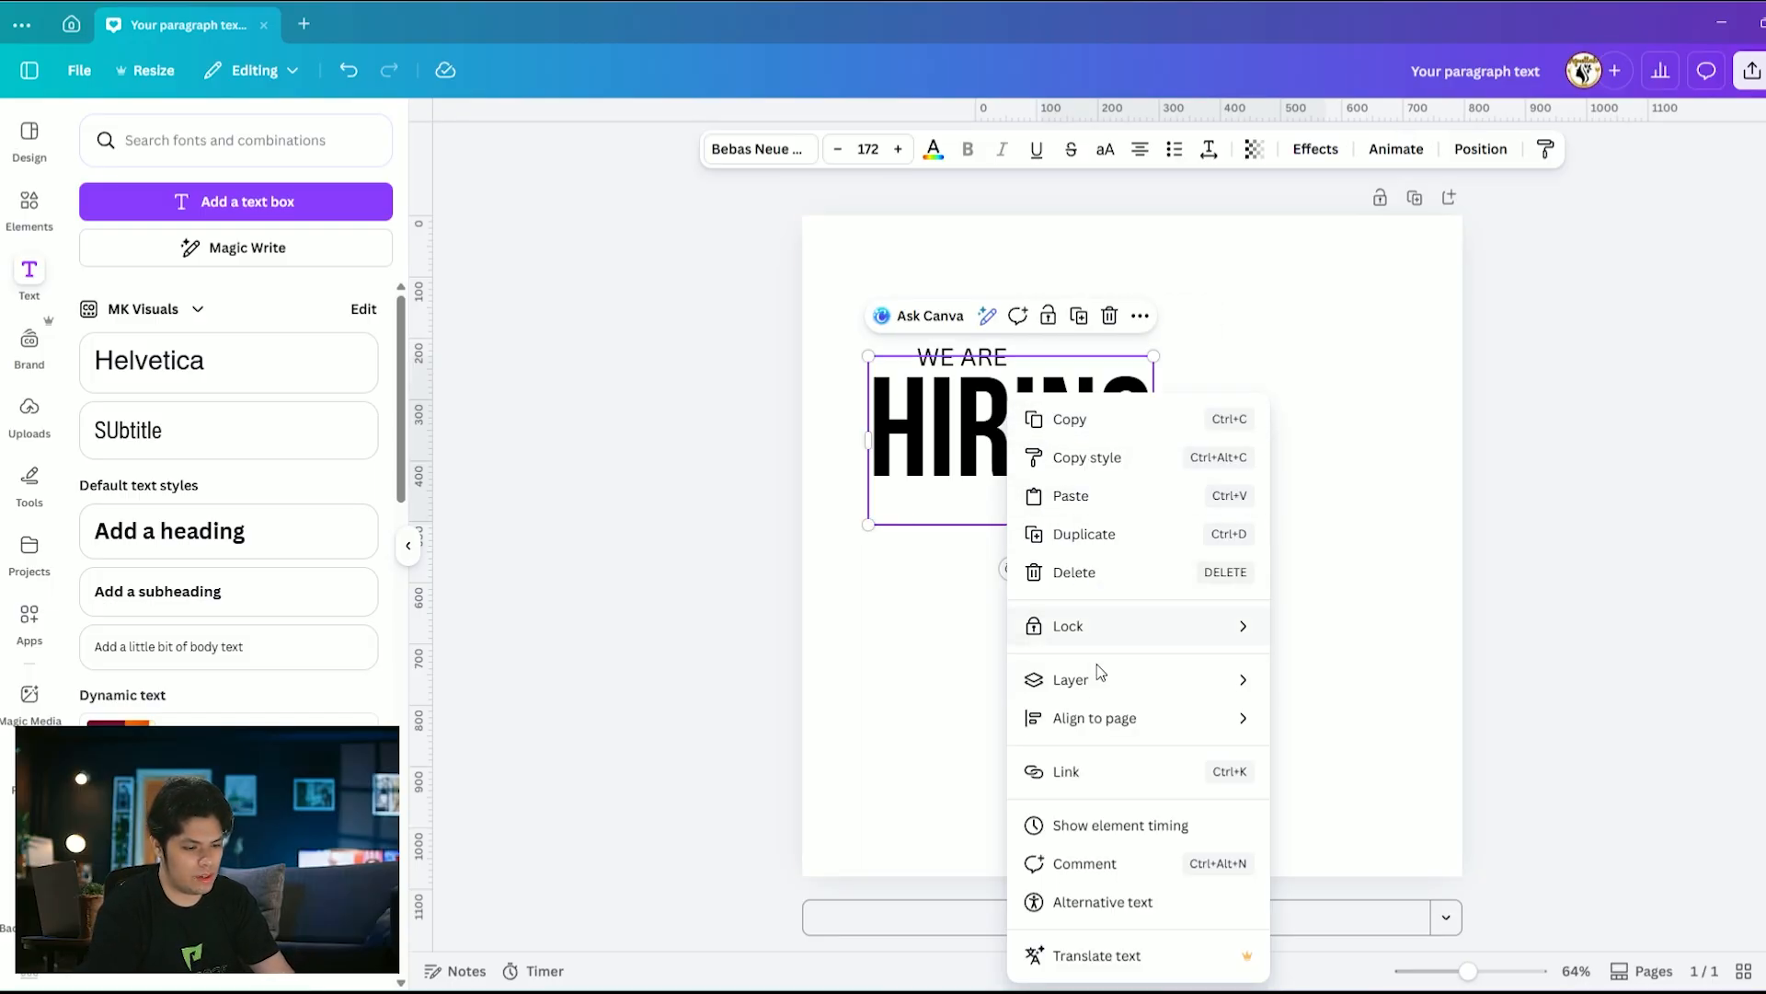
mouse_move(1099, 679)
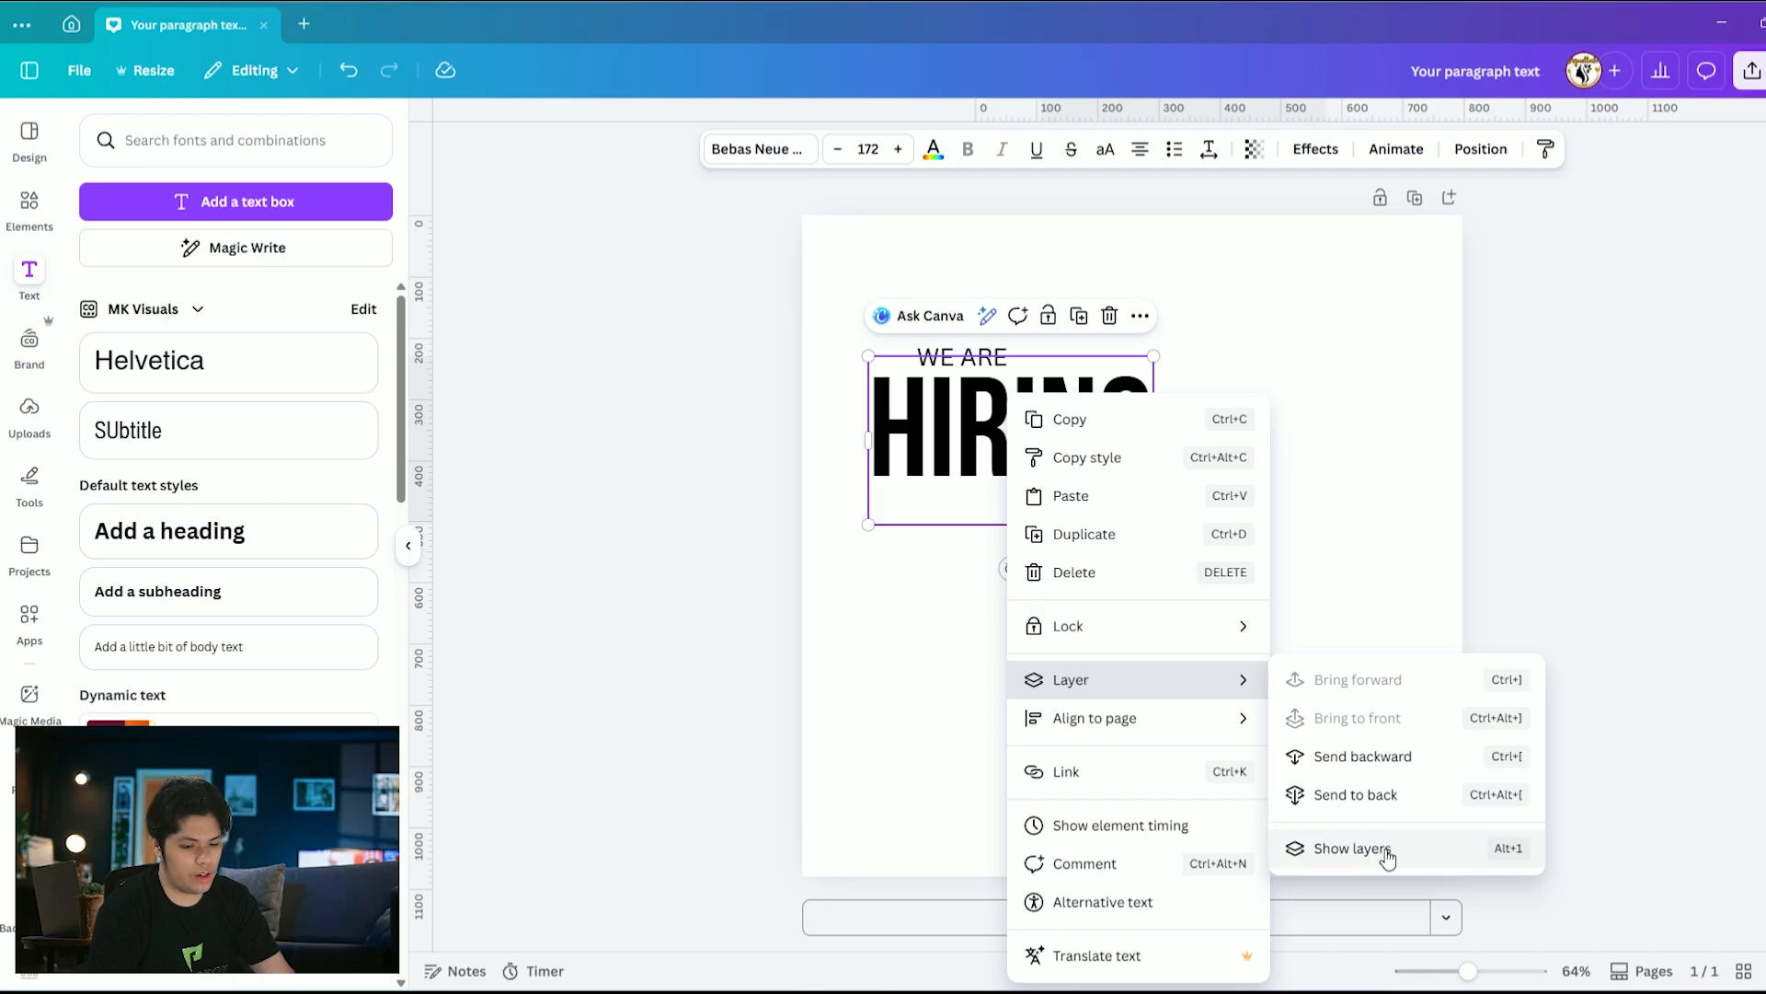
key("Escape")
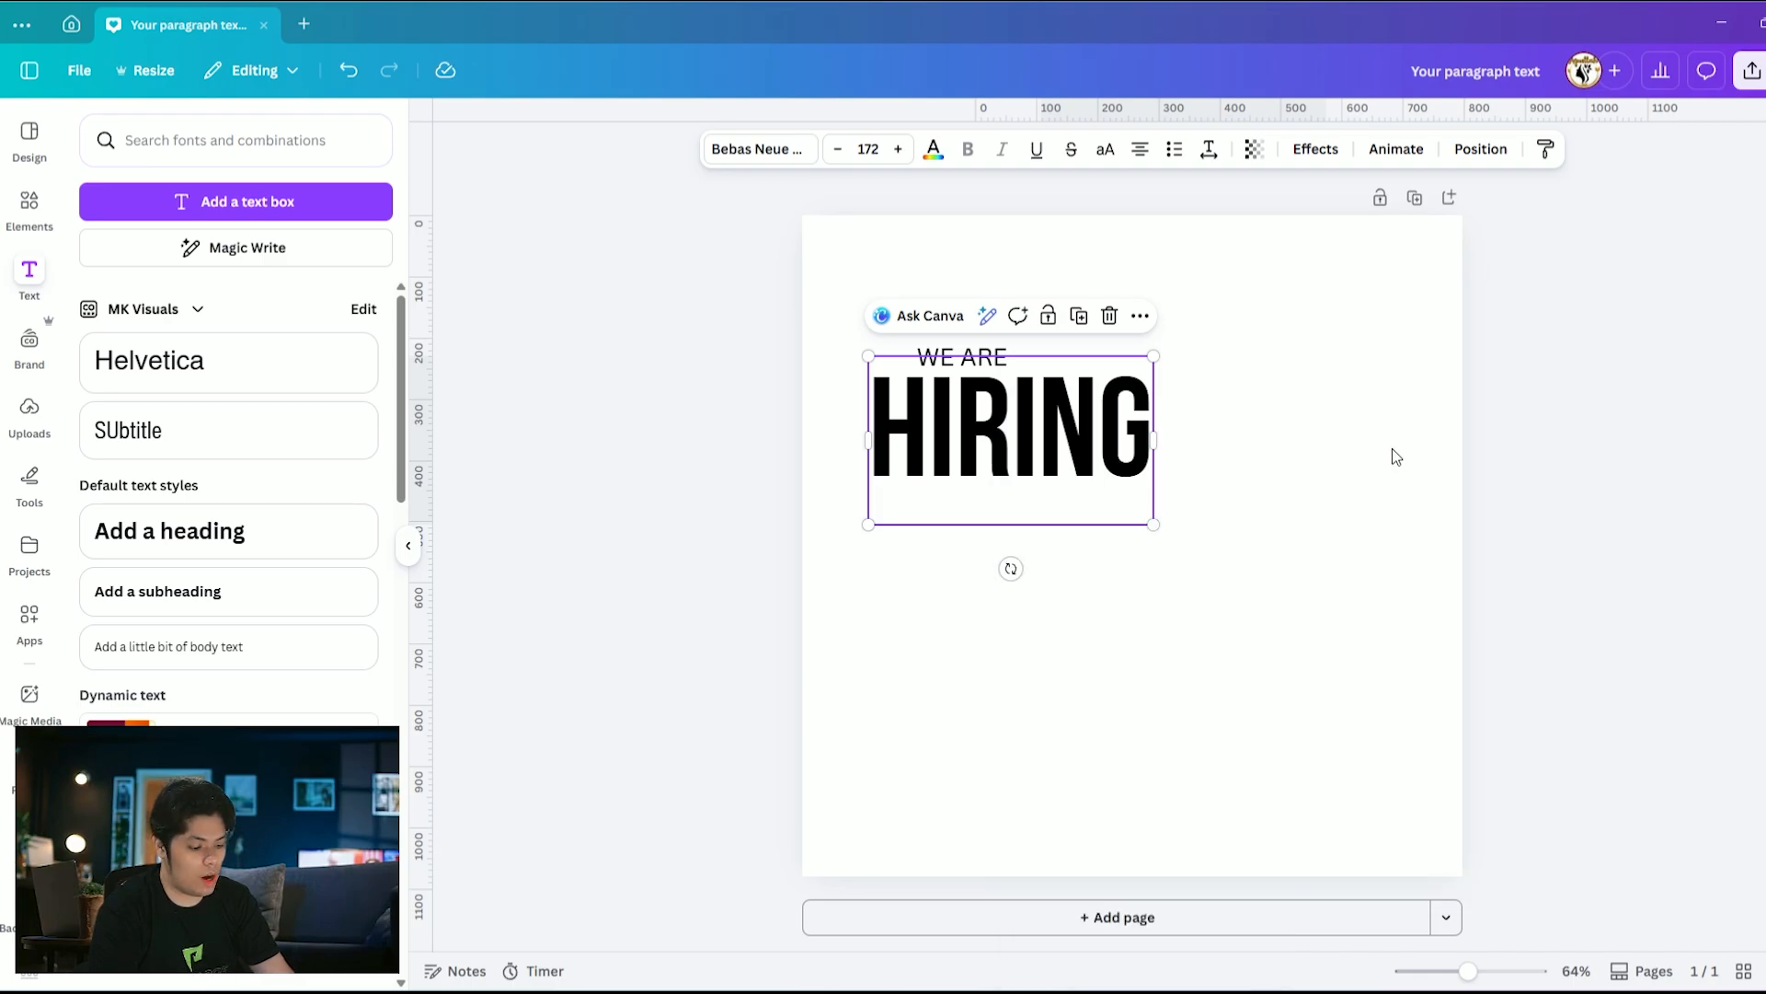
Show the layers list, move "WE ARE" above "HIRING" in the layer order, and nudge "WE ARE" into place above the larger word
key("alt+1")
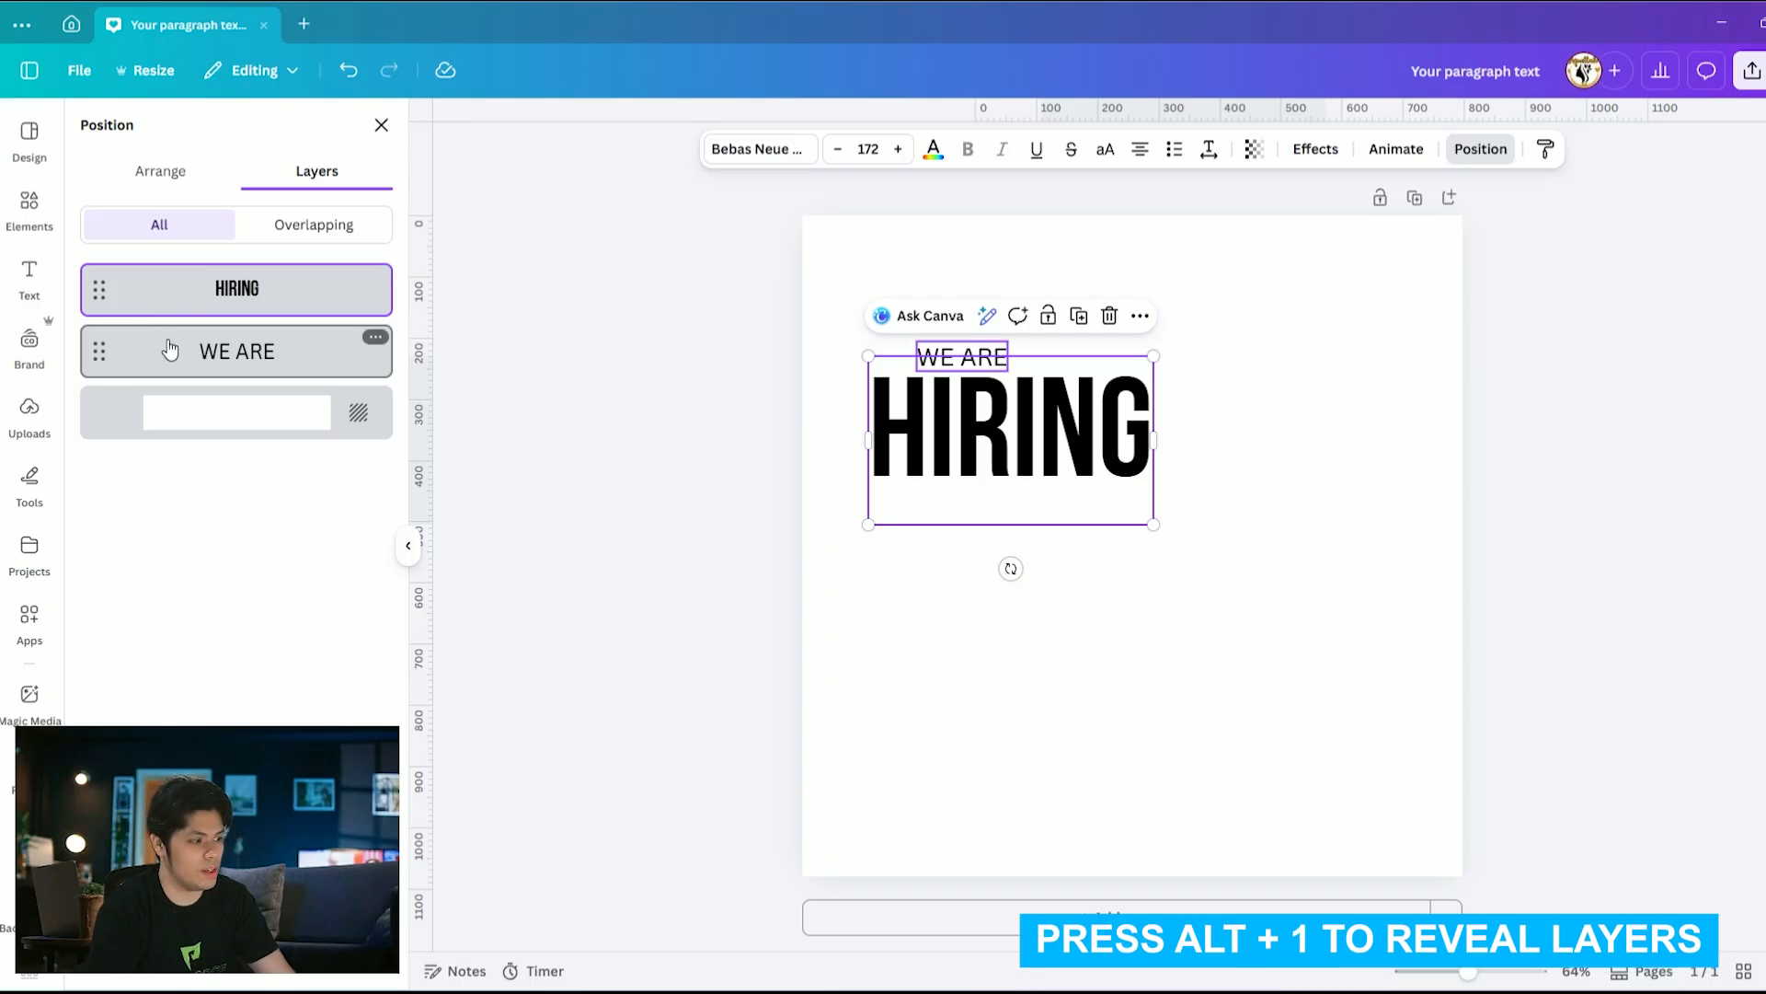
left_click(215, 357)
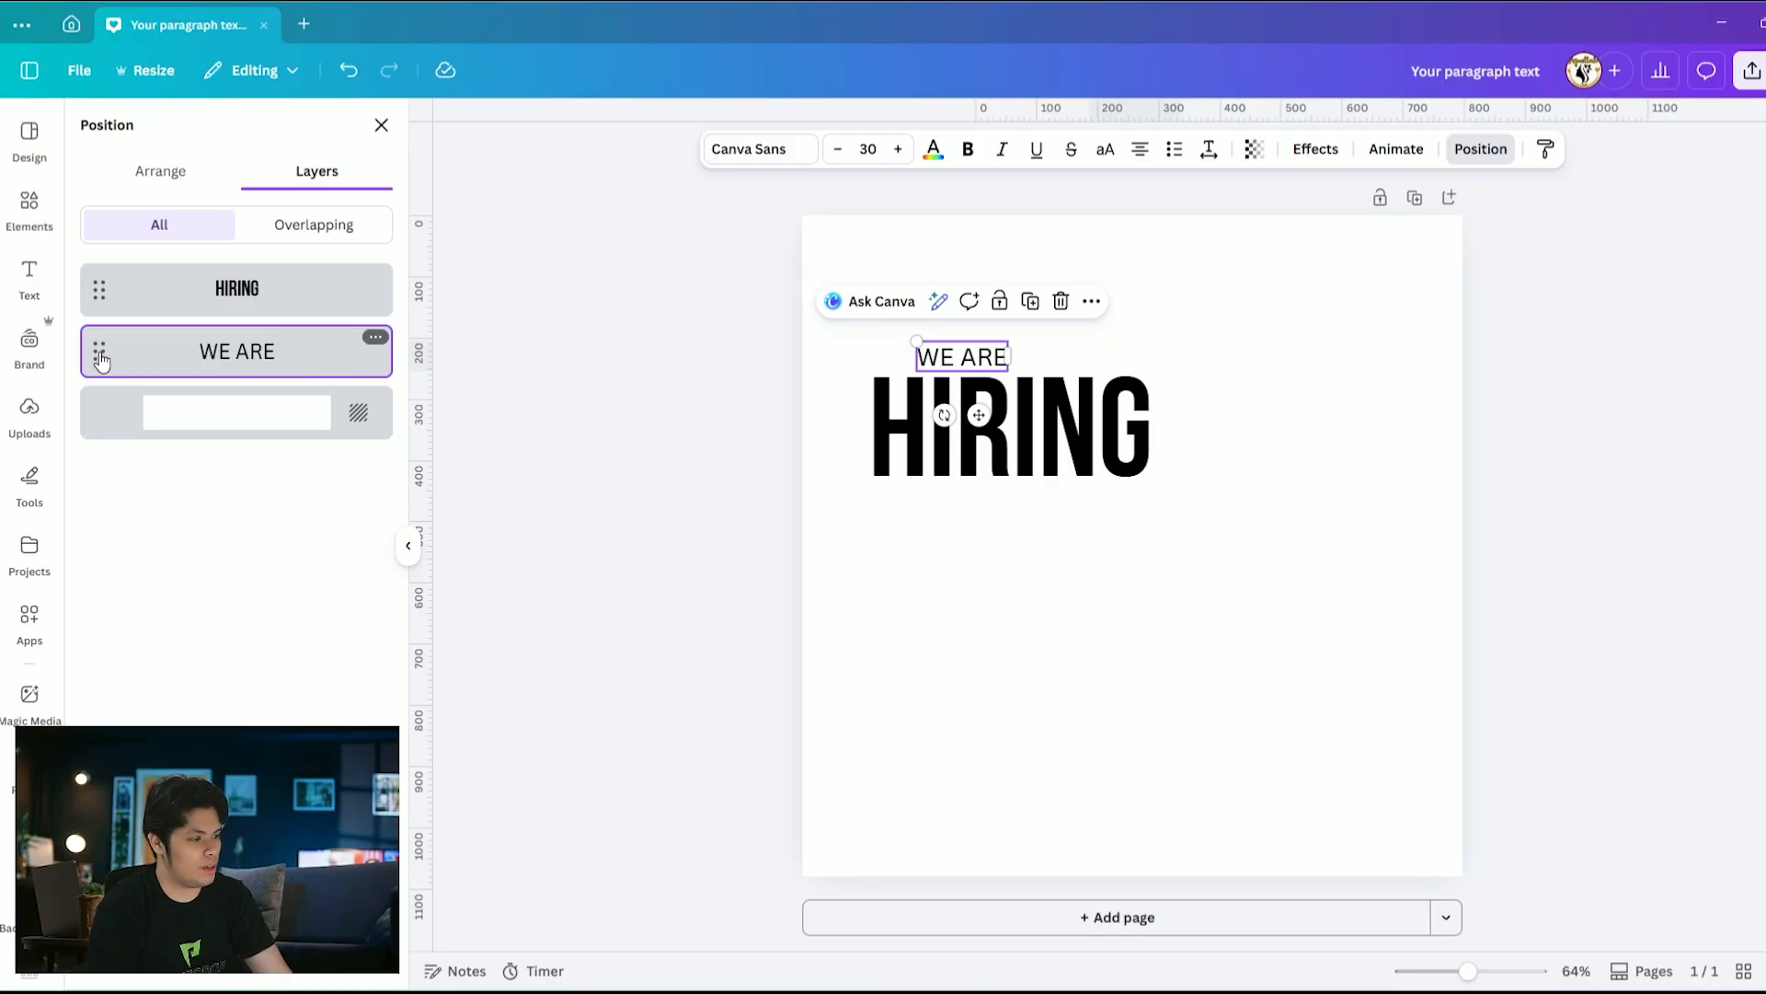
left_click_drag(103, 365, 105, 278)
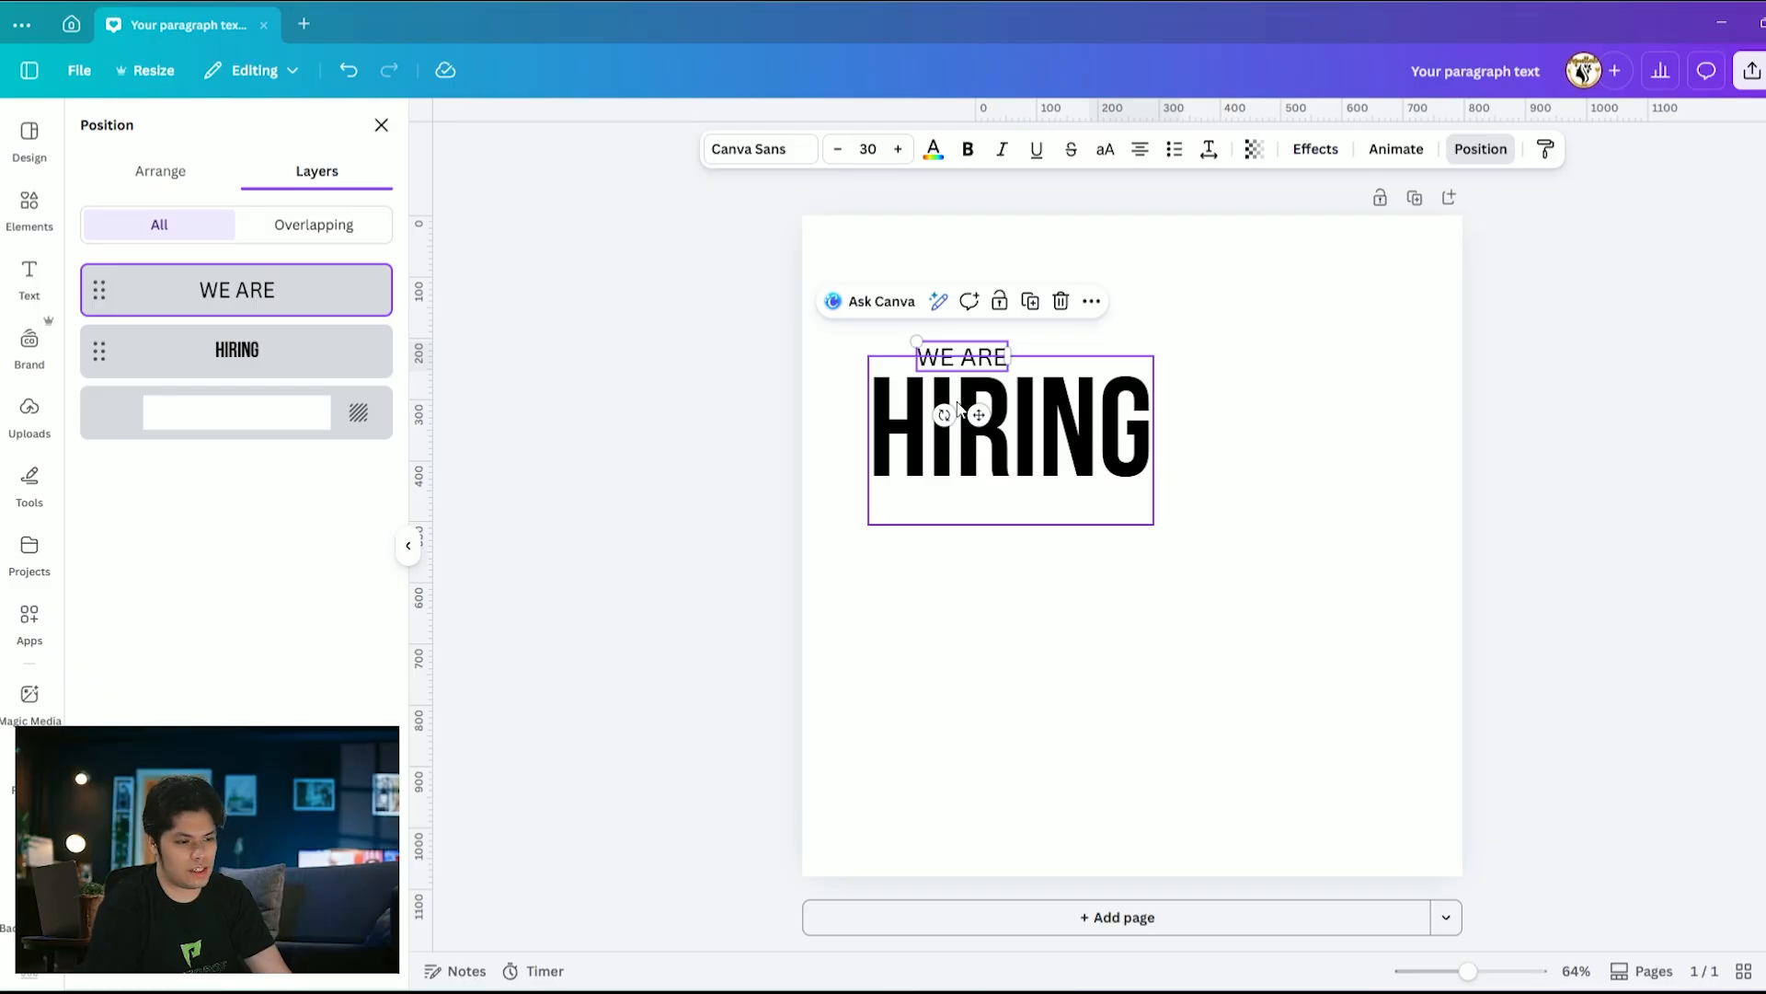
mouse_move(967, 353)
left_mouse_down()
mouse_move(986, 351)
mouse_move(960, 378)
mouse_move(966, 341)
left_mouse_up()
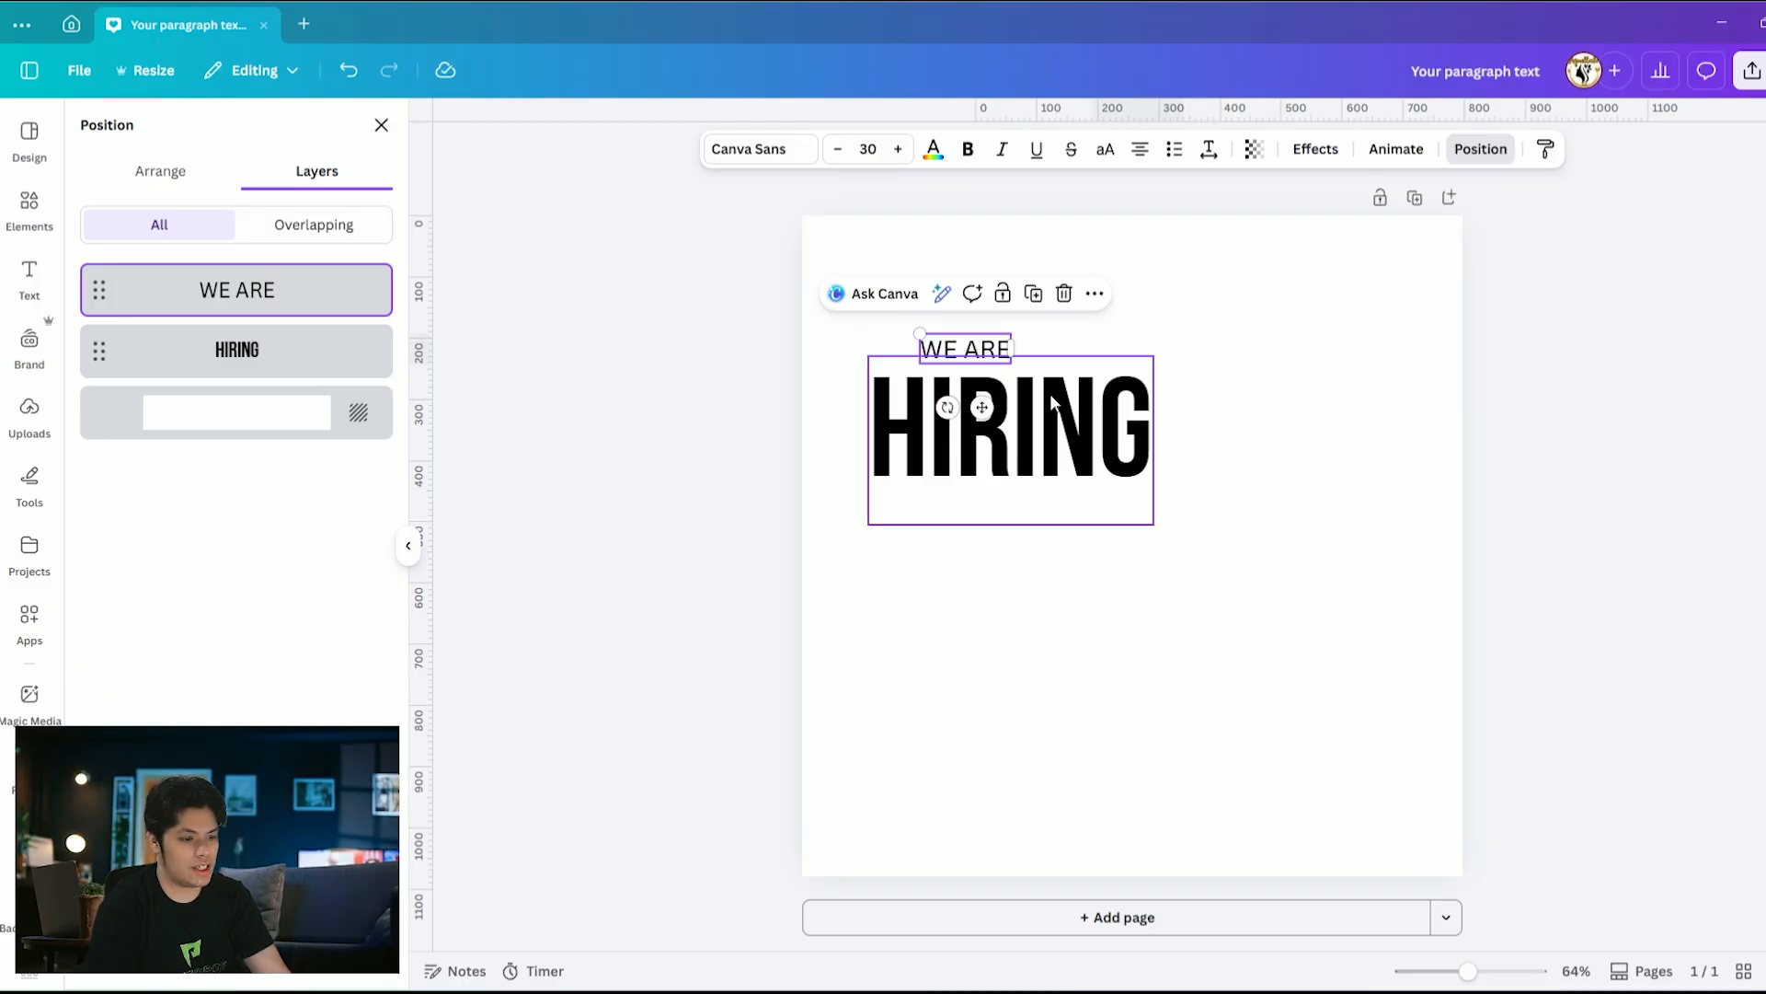
left_click_drag(1054, 421, 1054, 420)
left_click_drag(973, 348, 965, 354)
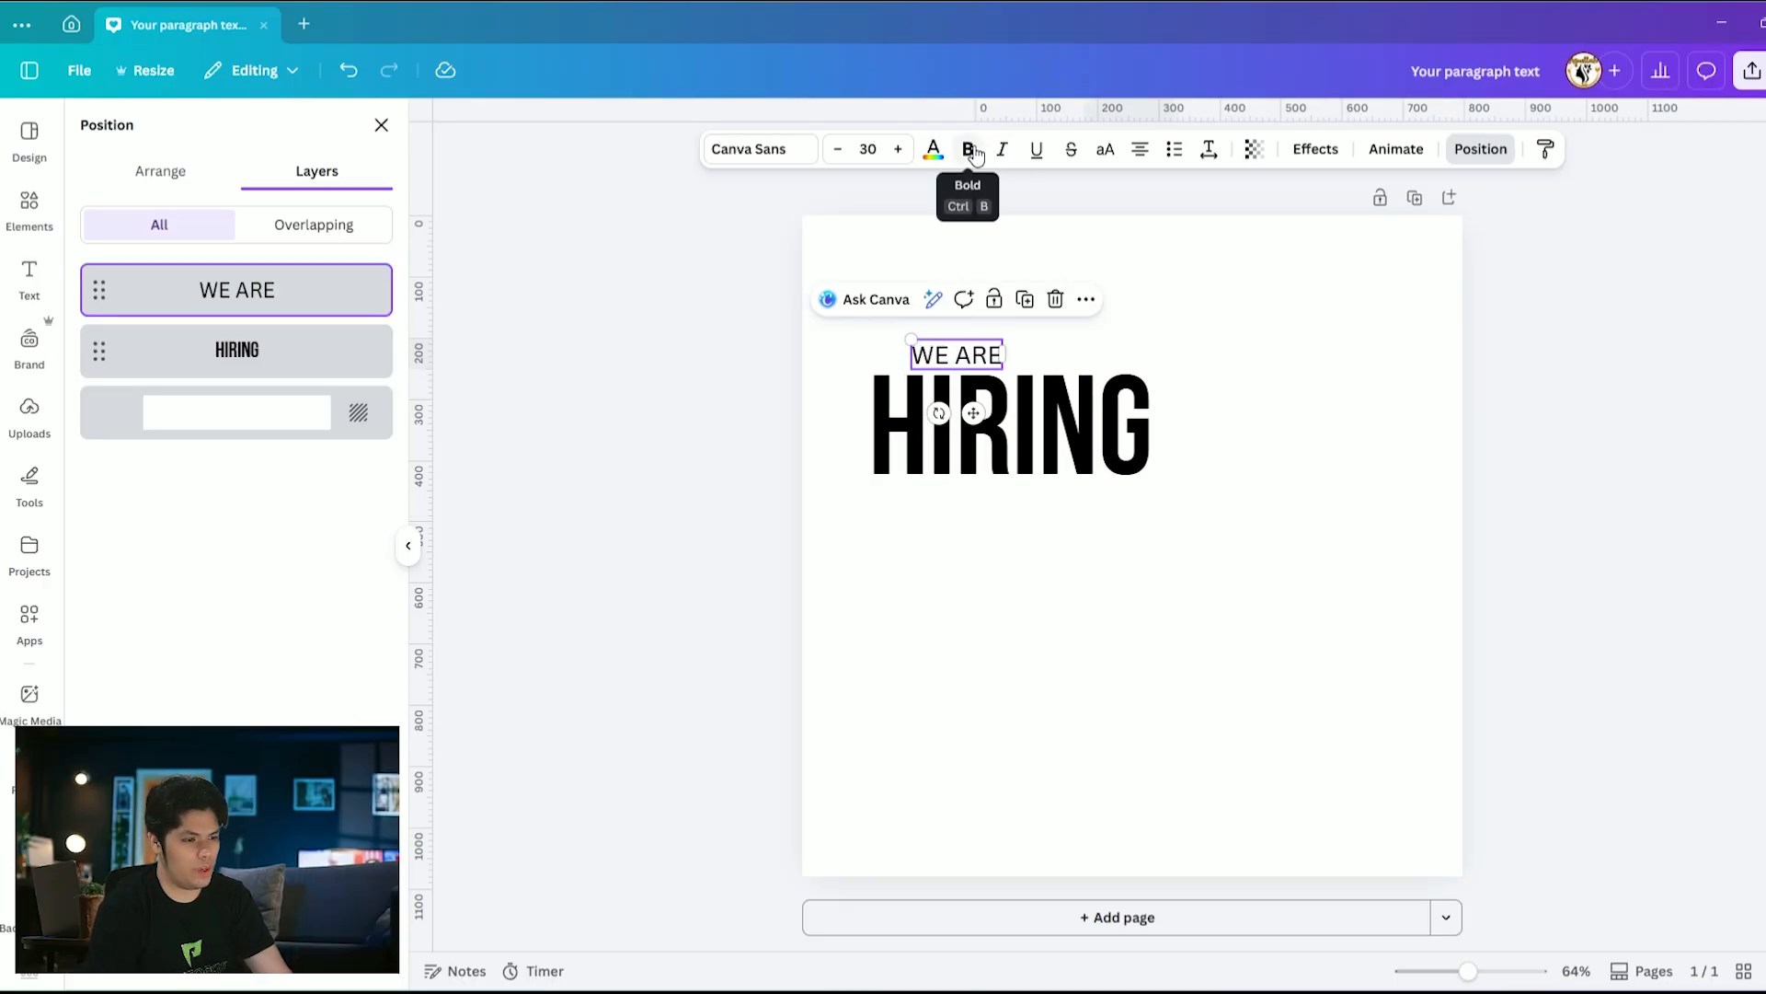
Set the "WE ARE" text in Bebas Neue Cyrillic to match the "HIRING" text
left_click(974, 152)
left_click(761, 151)
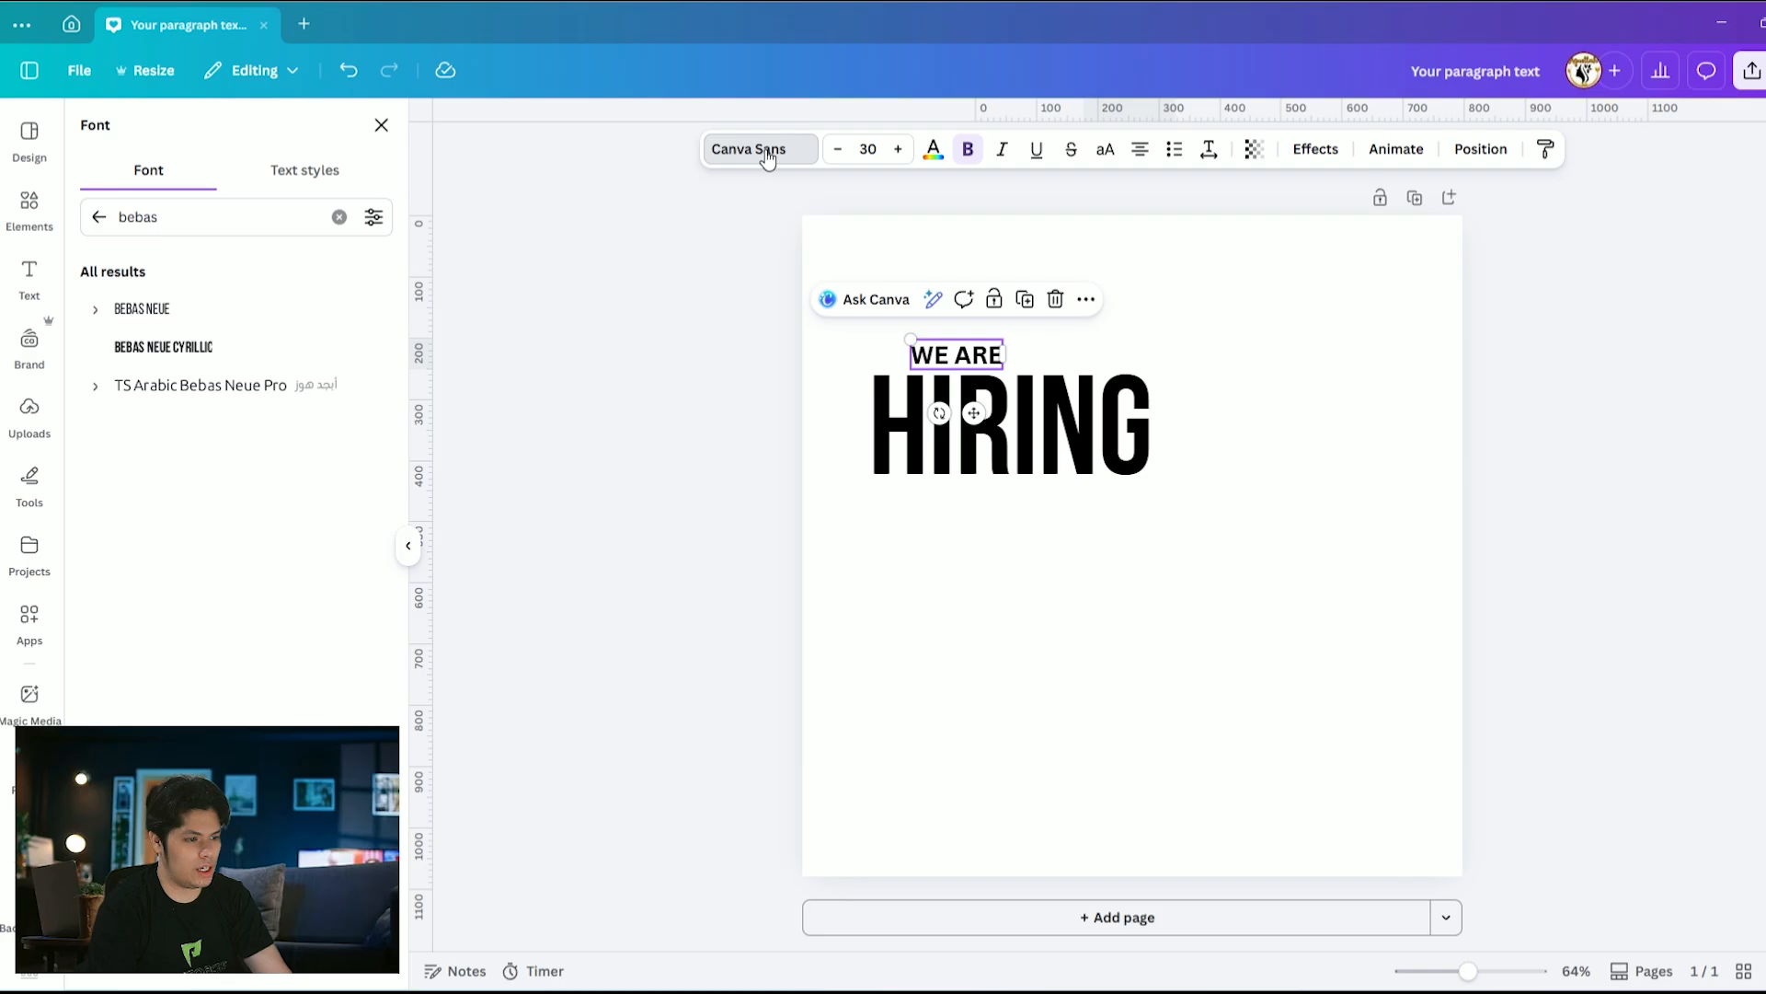
left_click(161, 320)
left_click(184, 347)
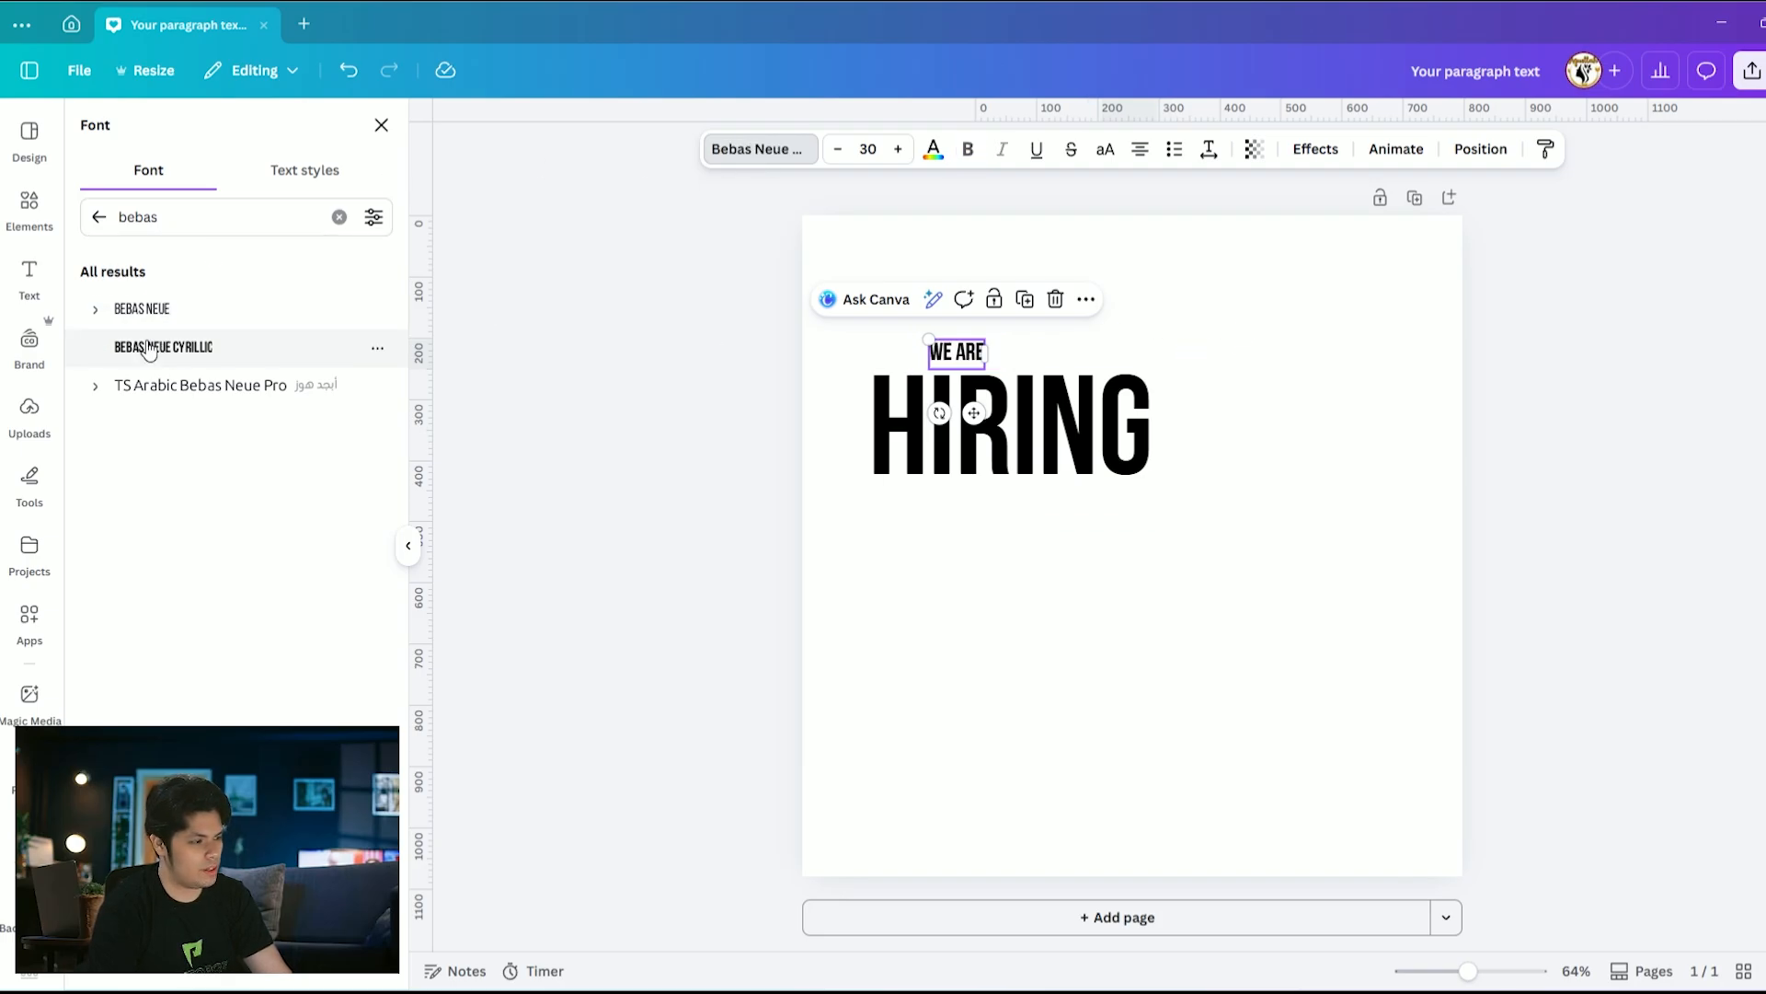
left_click(1258, 342)
Enlarge the "WE ARE" text to about size 56.8 and place it just above the left end of "HIRING"
left_click(968, 359)
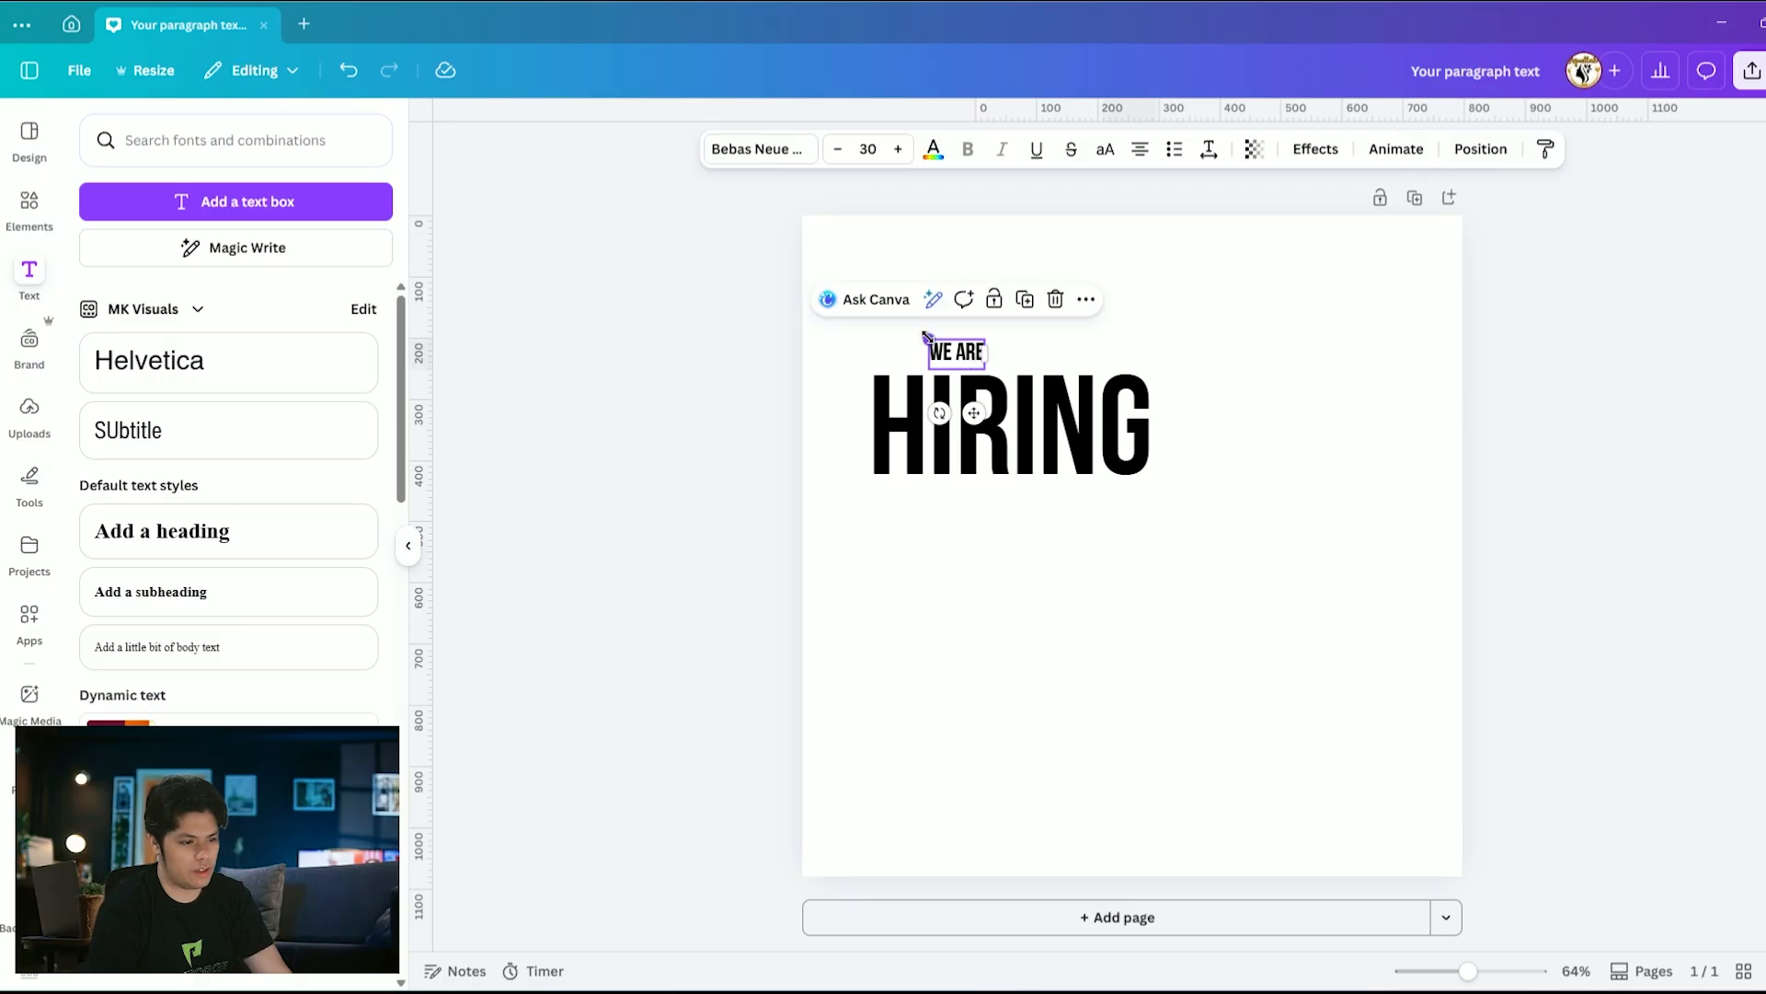
left_click_drag(929, 340, 879, 320)
left_click_drag(924, 340, 918, 341)
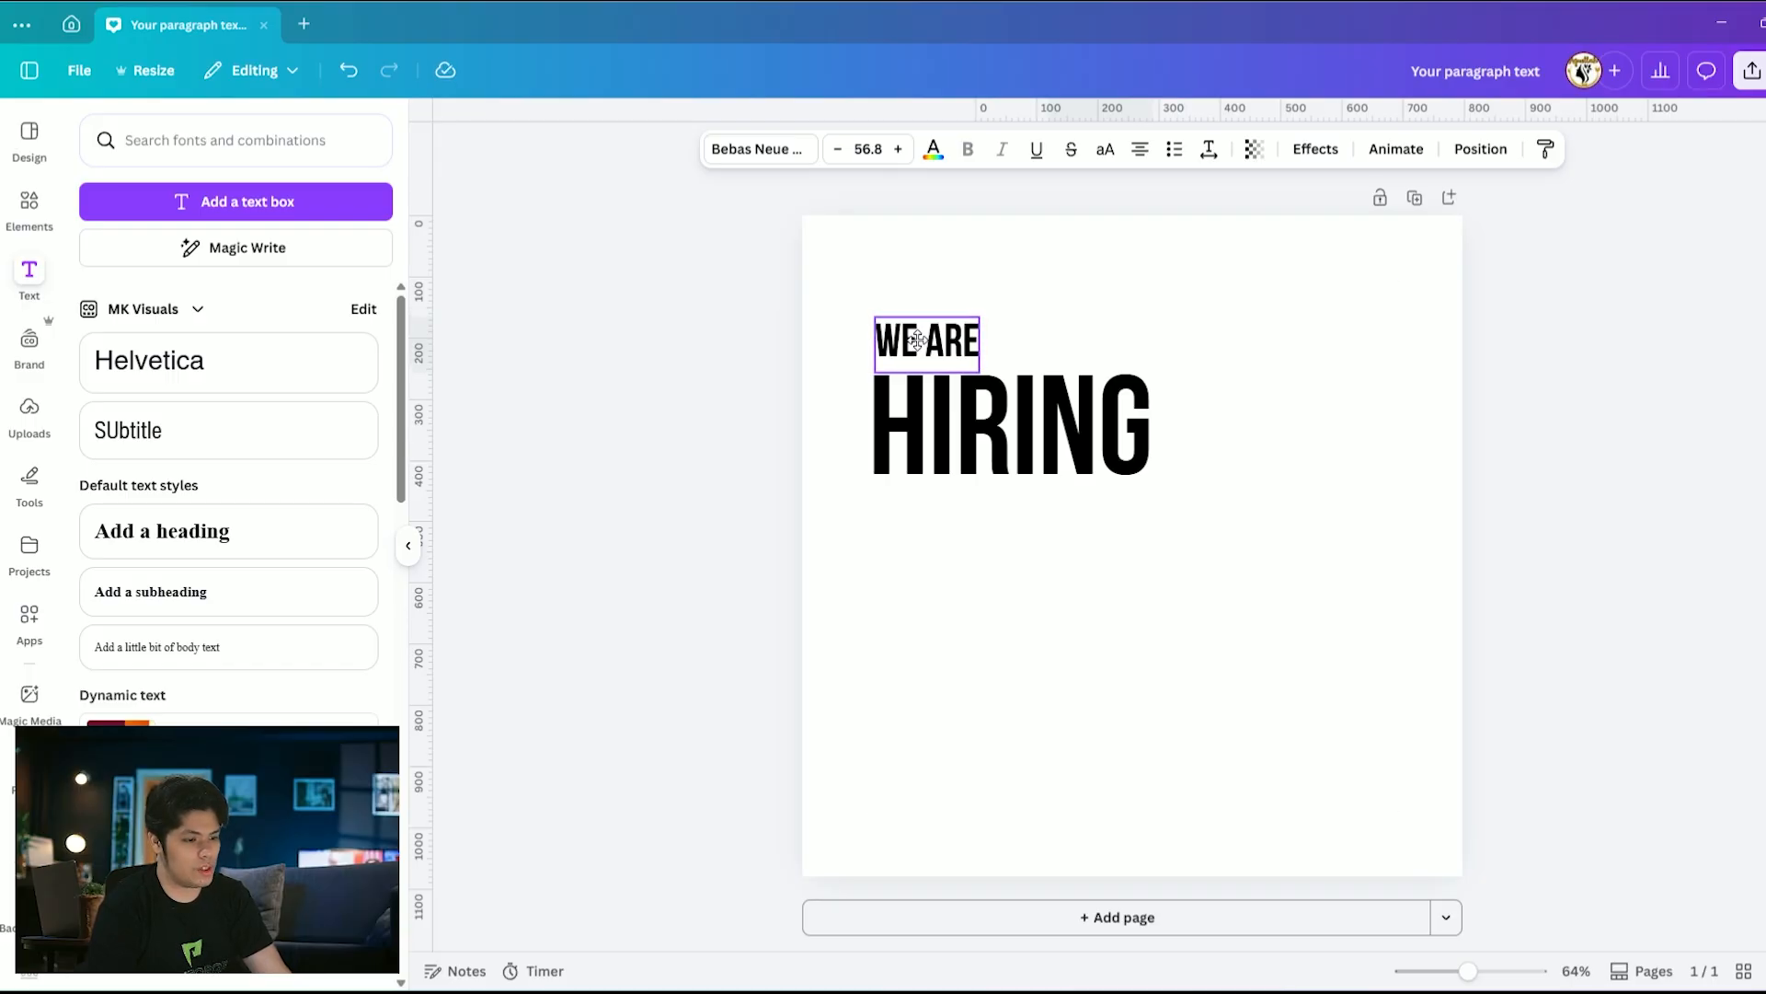
Shift "WE ARE" slightly left and raise "HIRING" so the two lines sit close together as one left-aligned headline
left_click(1003, 440, "shift")
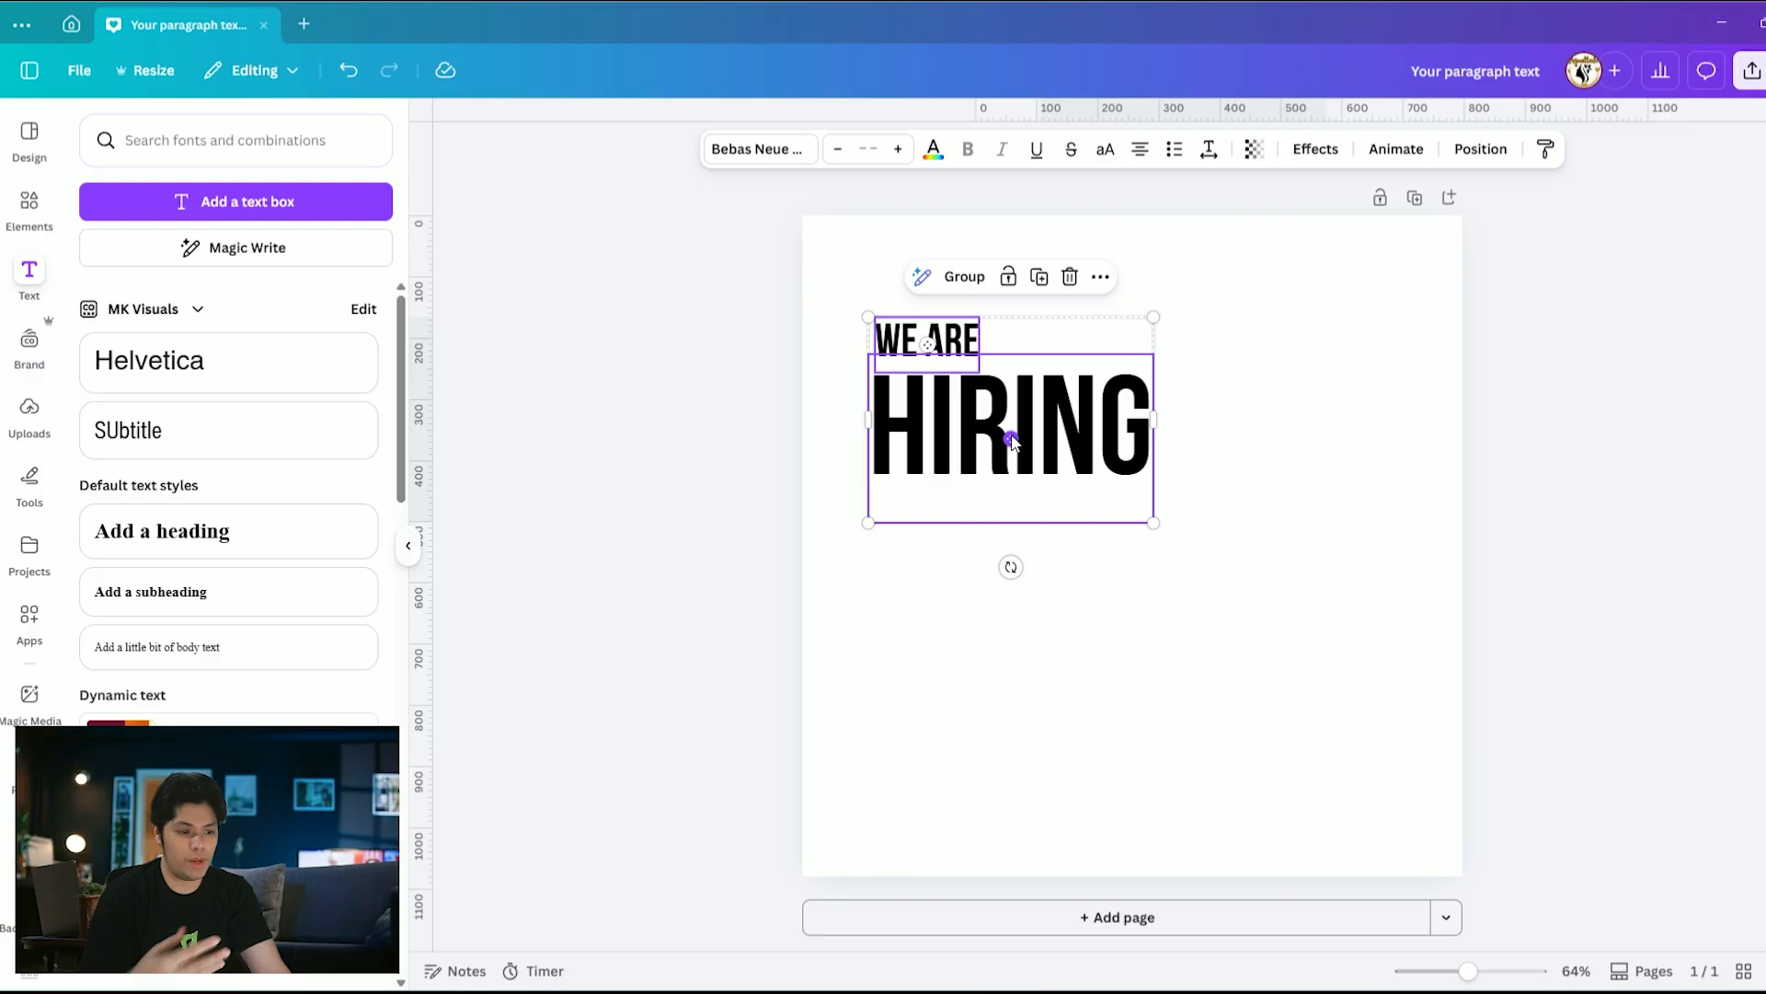
left_click(1301, 414)
left_click(931, 330)
left_click_drag(934, 329, 926, 329)
left_click(974, 418)
left_click_drag(996, 408, 991, 386)
left_click(1258, 355)
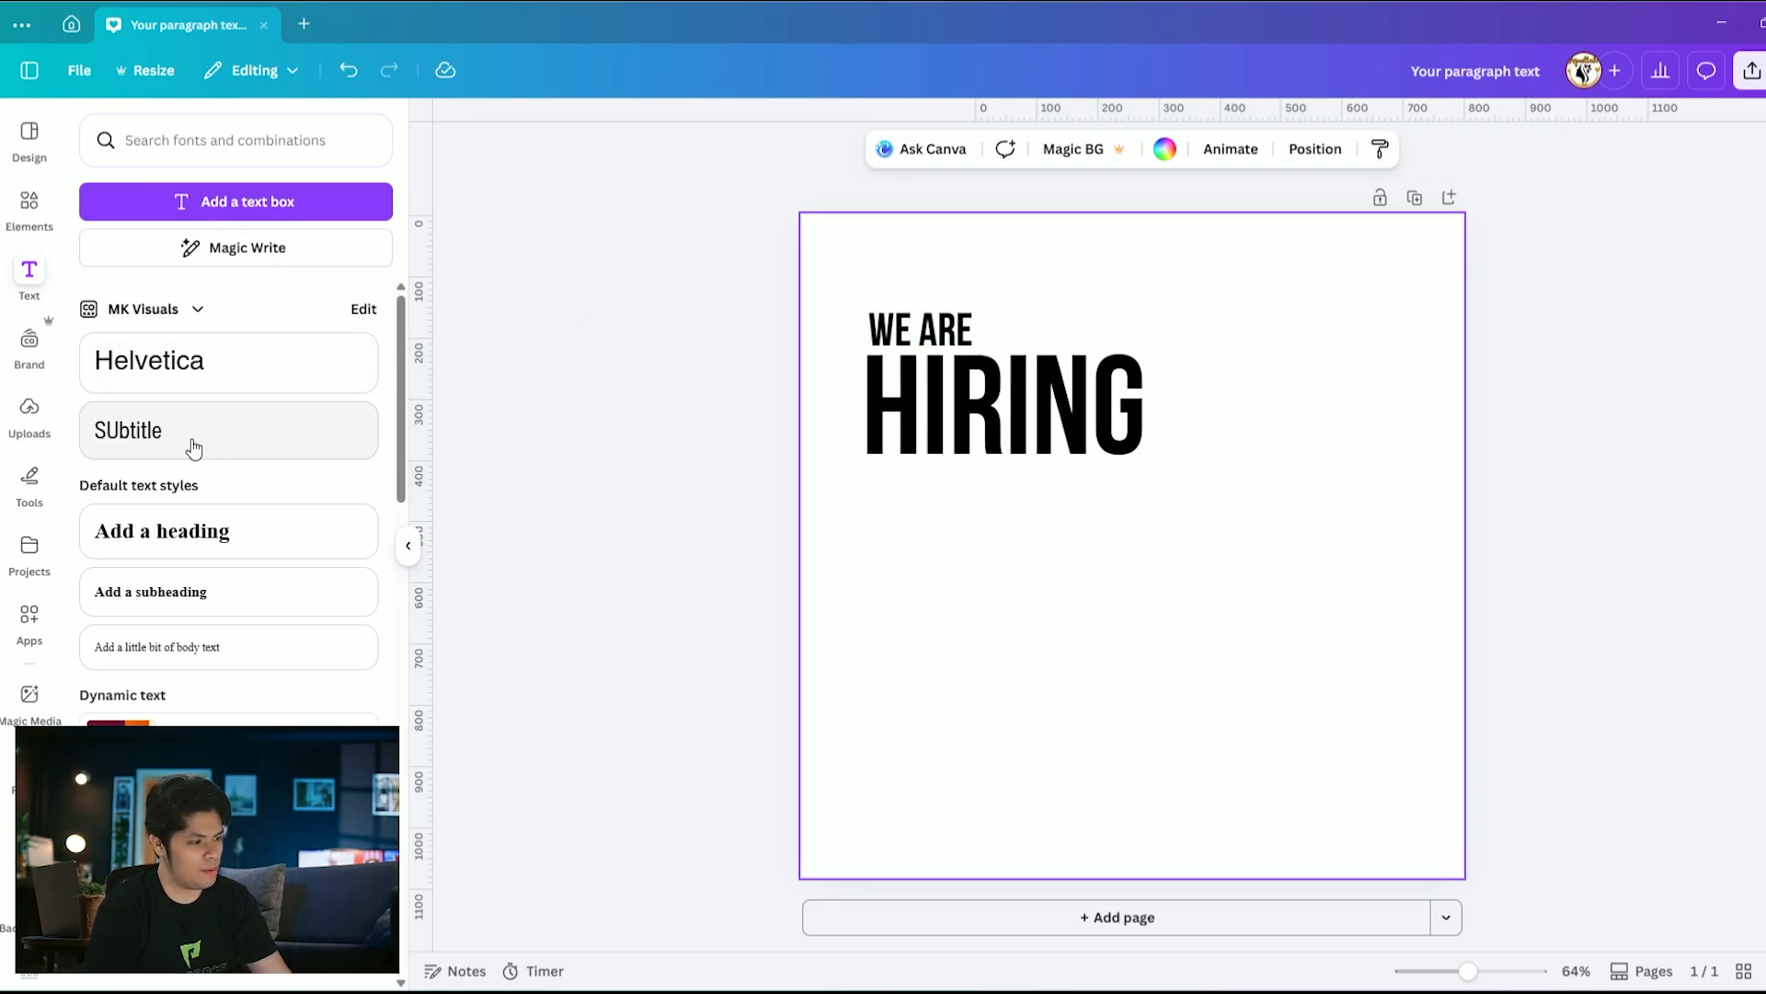
Add a text box in the brand subtitle style below "HIRING" and make it read "WE ARE LOOKING FOR"
left_click(140, 462)
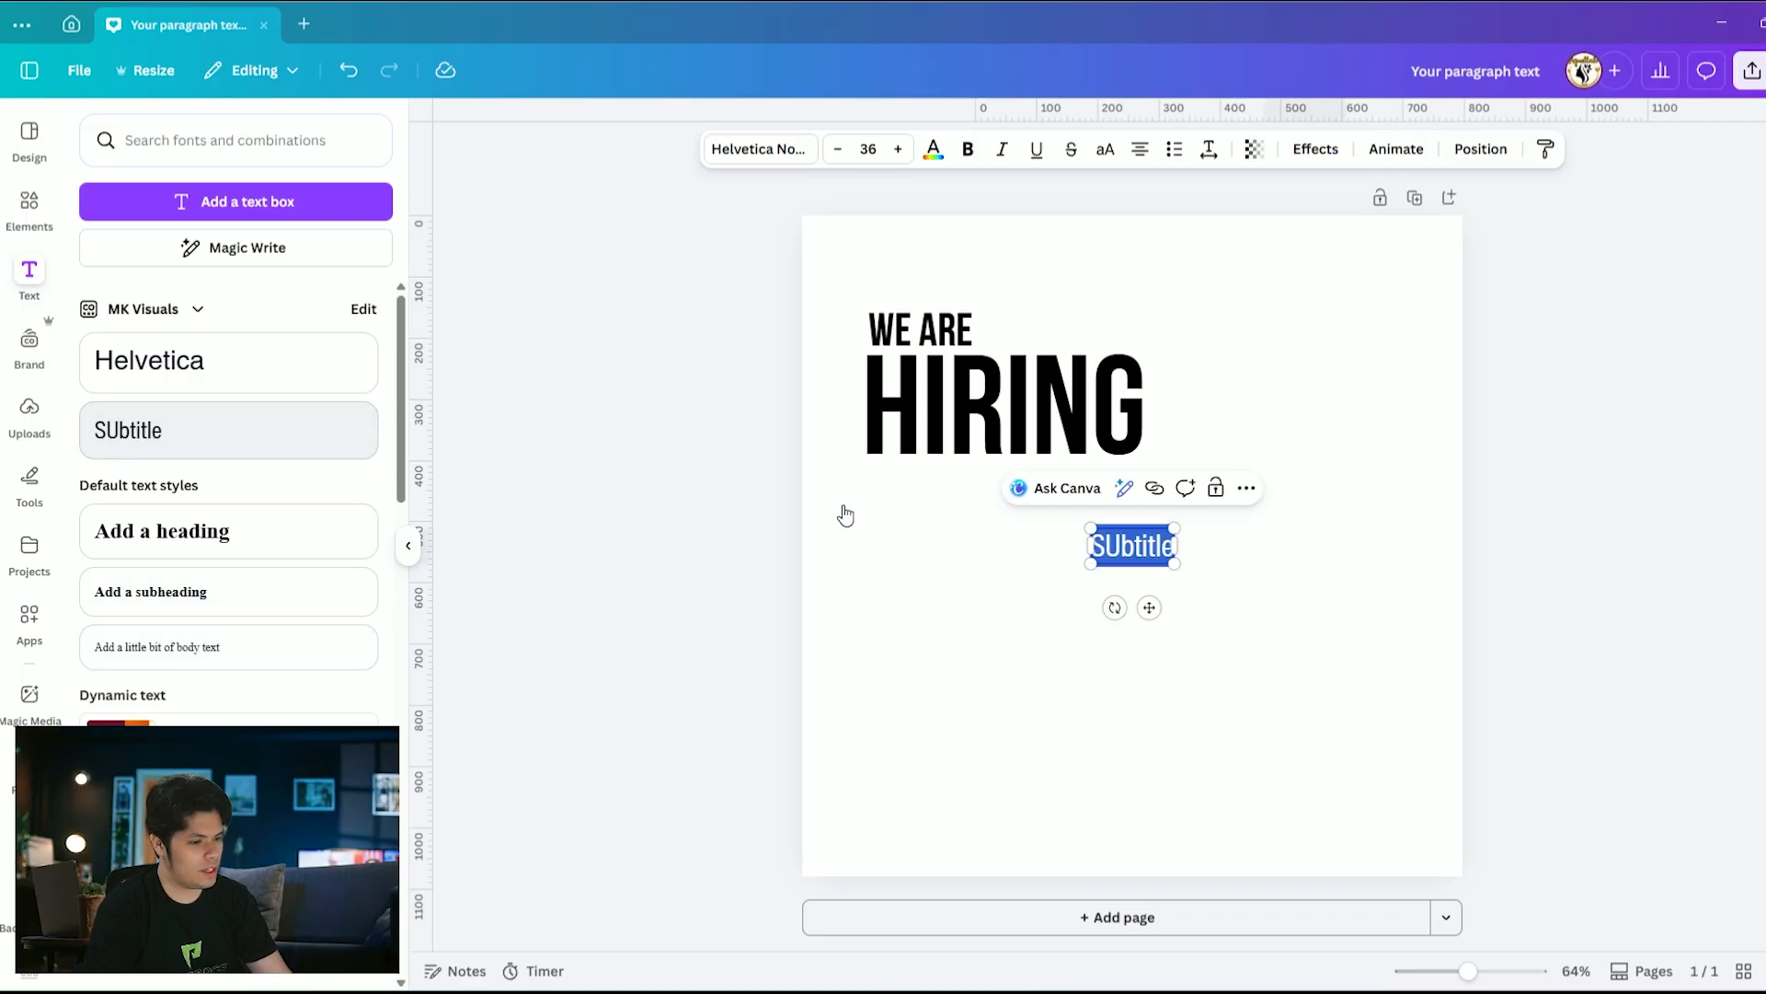
left_click(1274, 595)
left_click_drag(1144, 554, 920, 527)
double_click(966, 527)
type("WE AR")
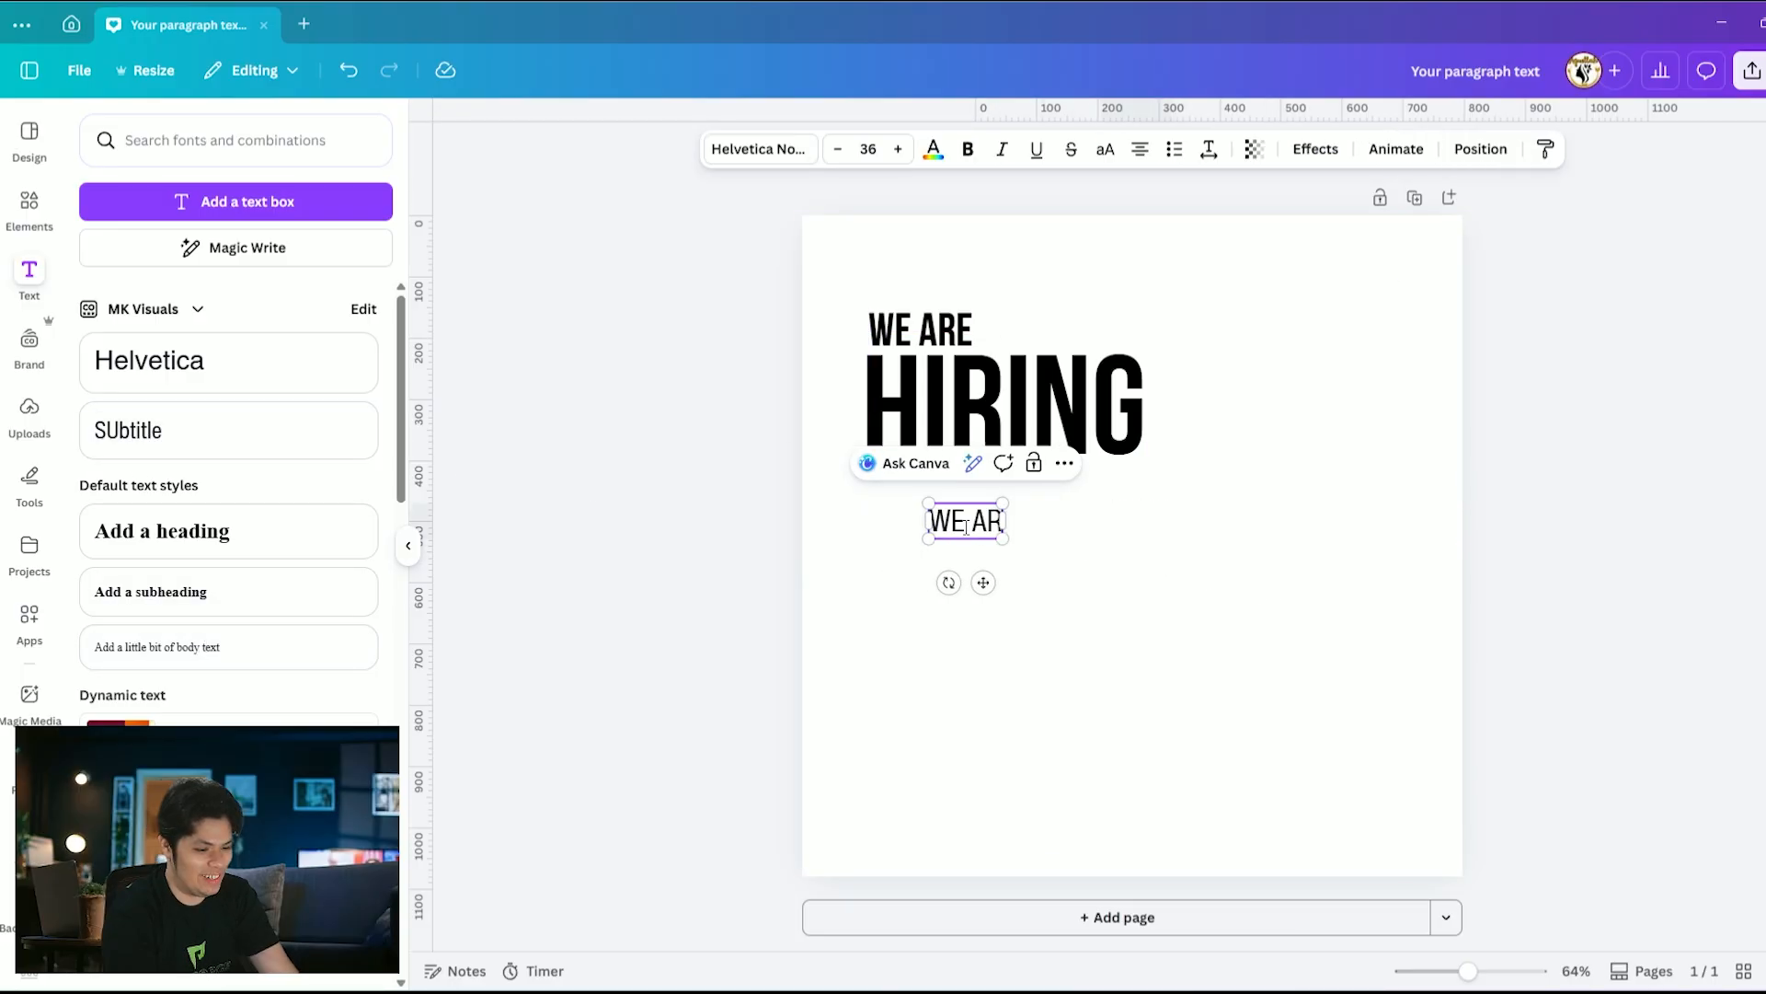
type("E LOOKING FOR")
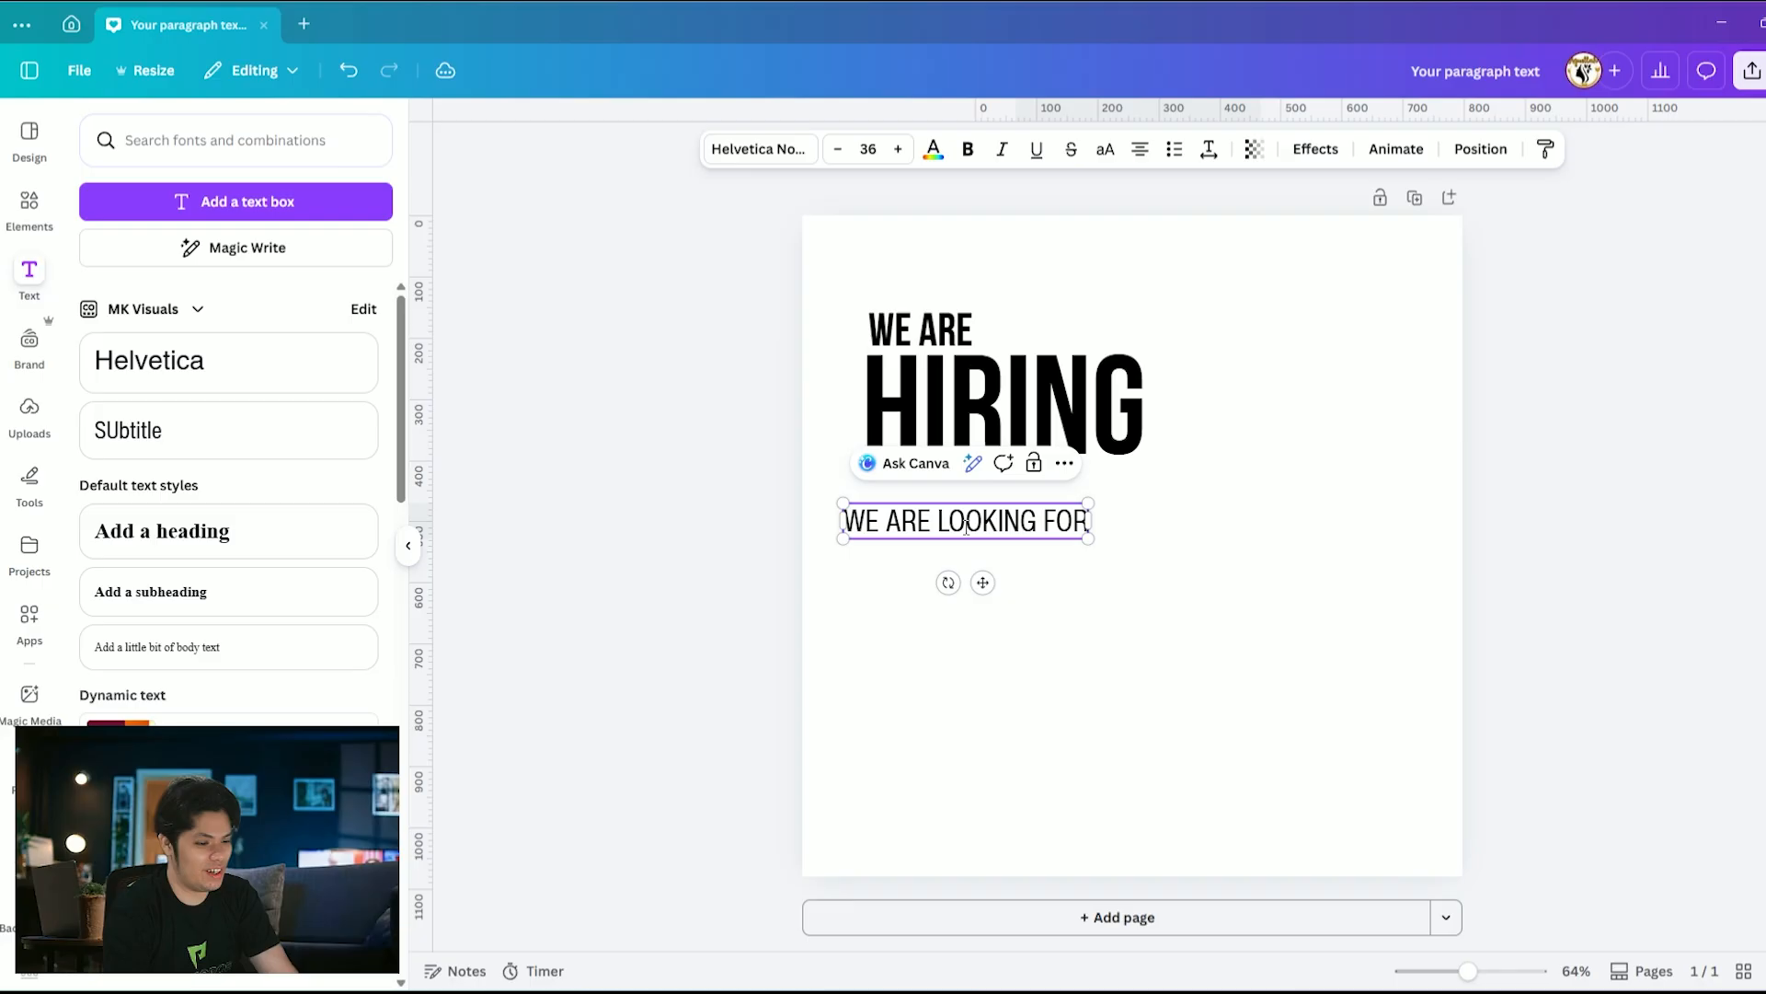
Align "WE ARE LOOKING FOR" with the left edge of "HIRING" and reduce it to about size 31.9
left_click(1181, 599)
left_click_drag(967, 528, 986, 526)
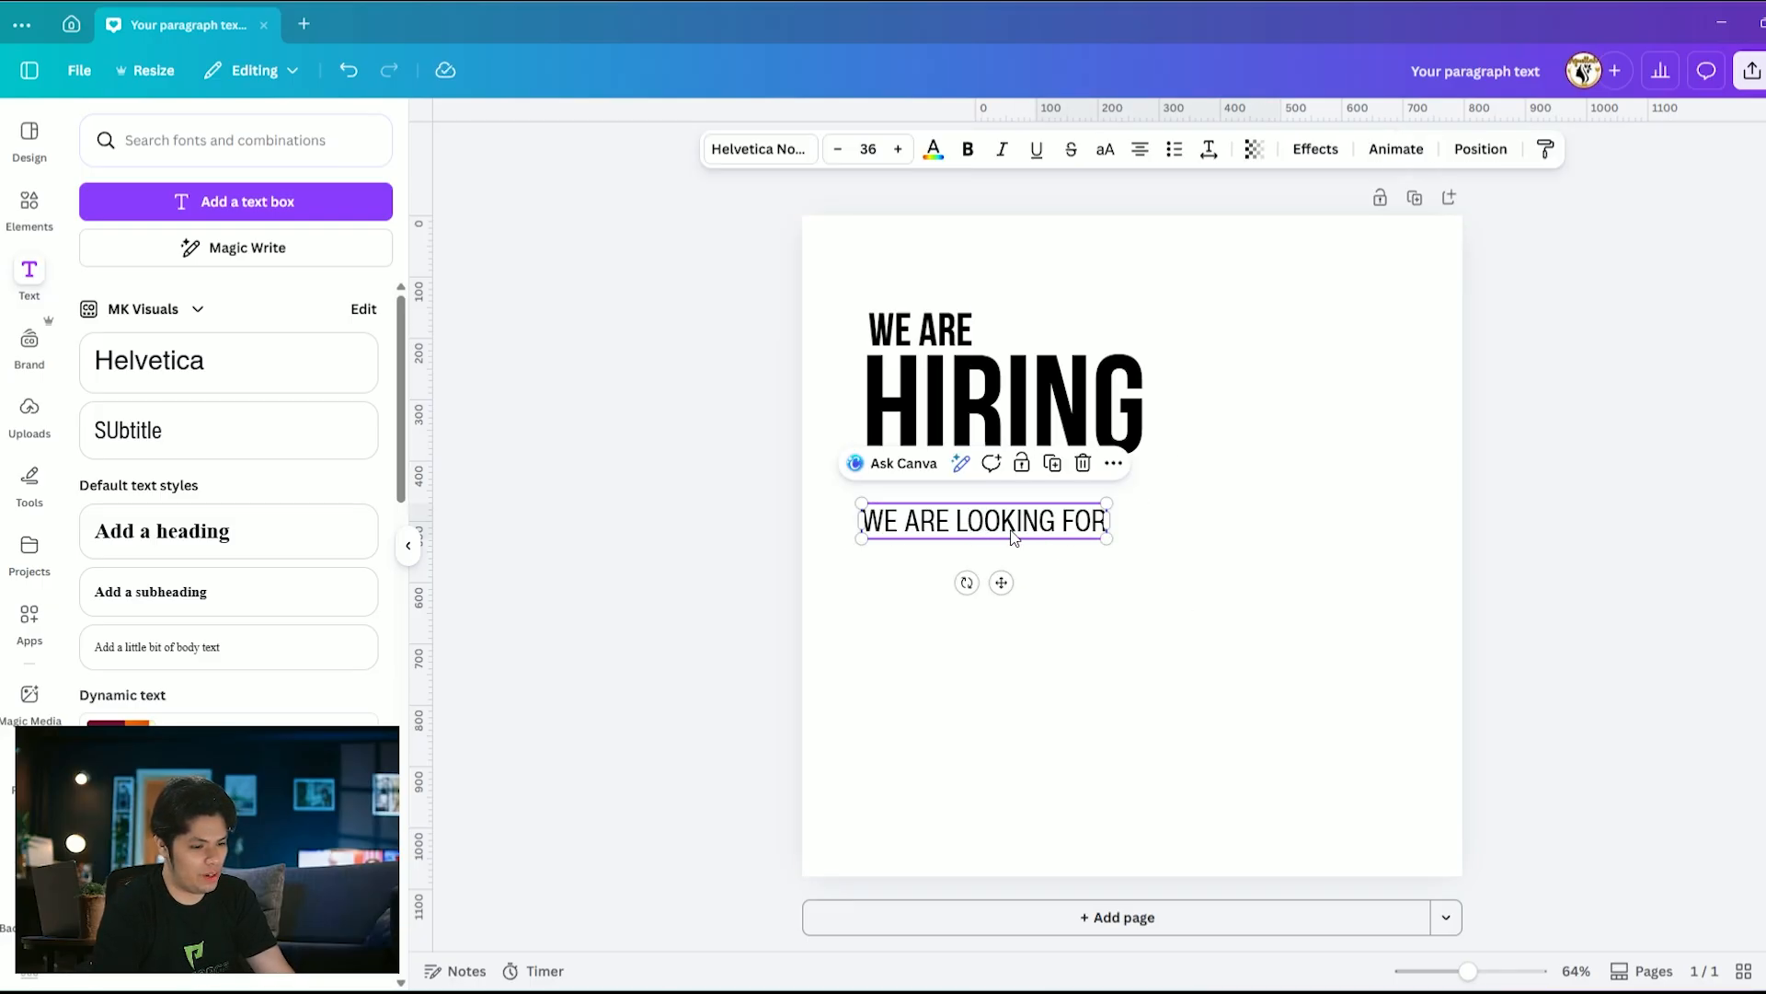
left_click_drag(1108, 503, 1079, 507)
Create a size 36 "Graphic Designer" text directly below "WE ARE LOOKING FOR", with its box narrowed to the text and aligned left
double_click(935, 576)
type("G")
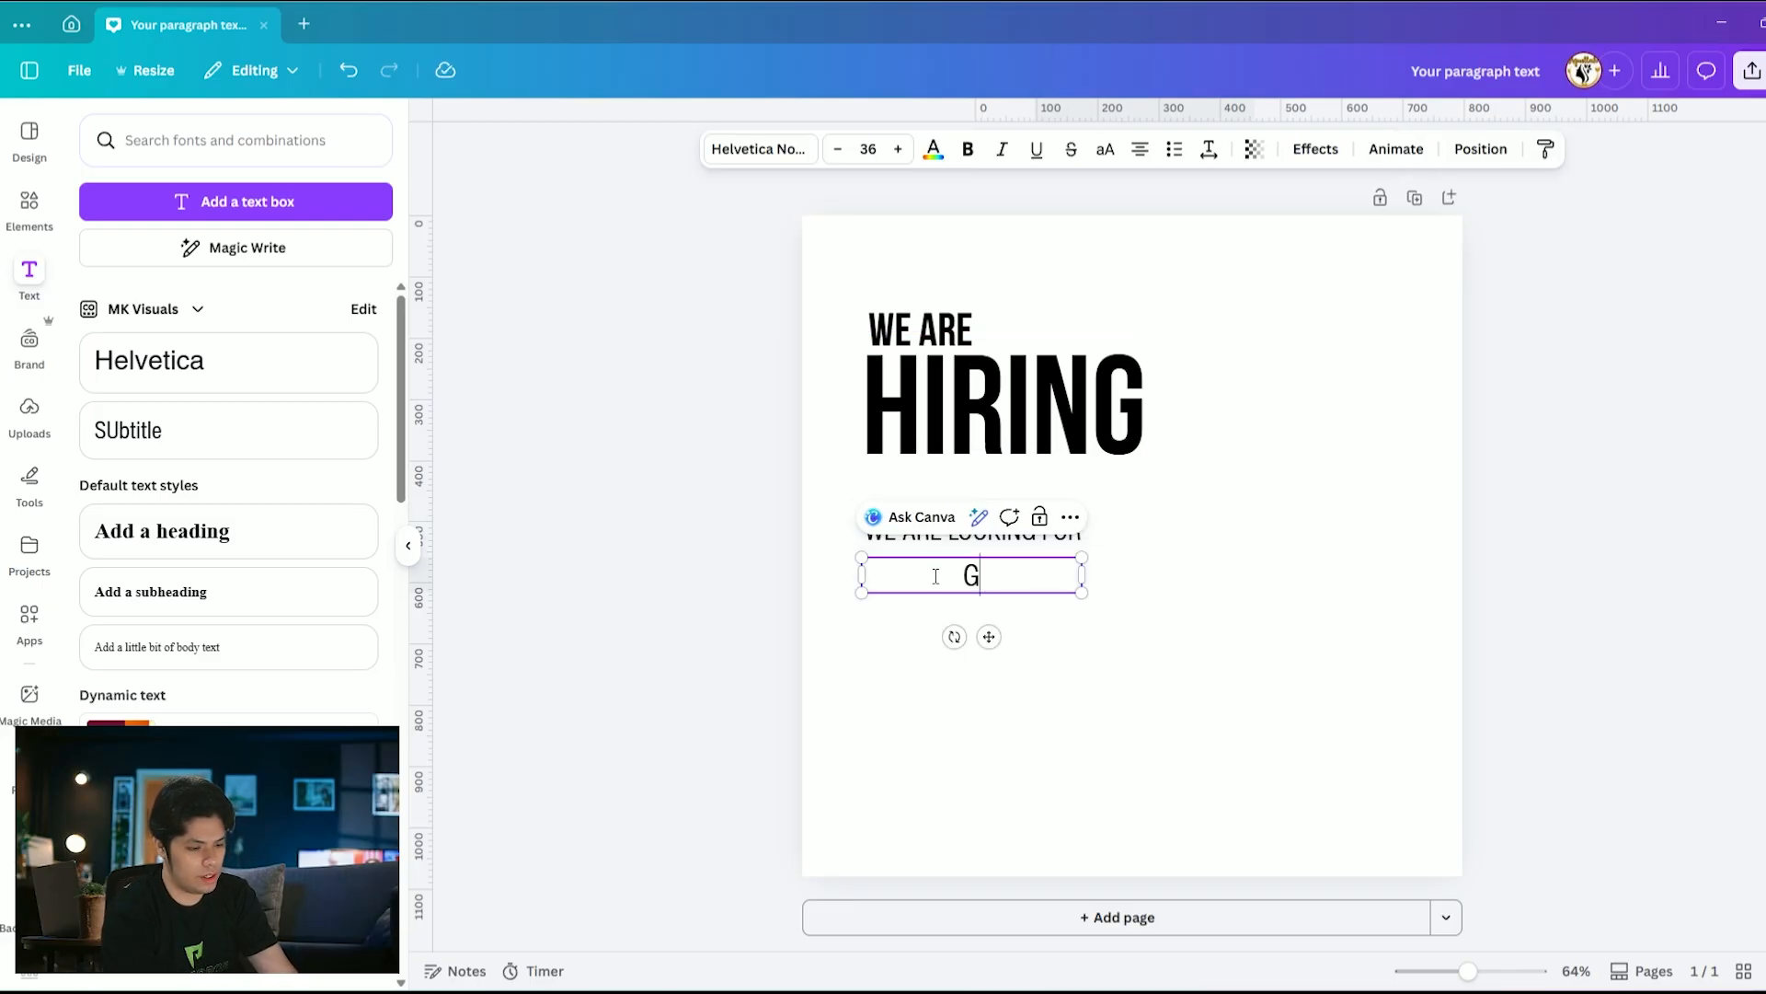
type("raphic Designer")
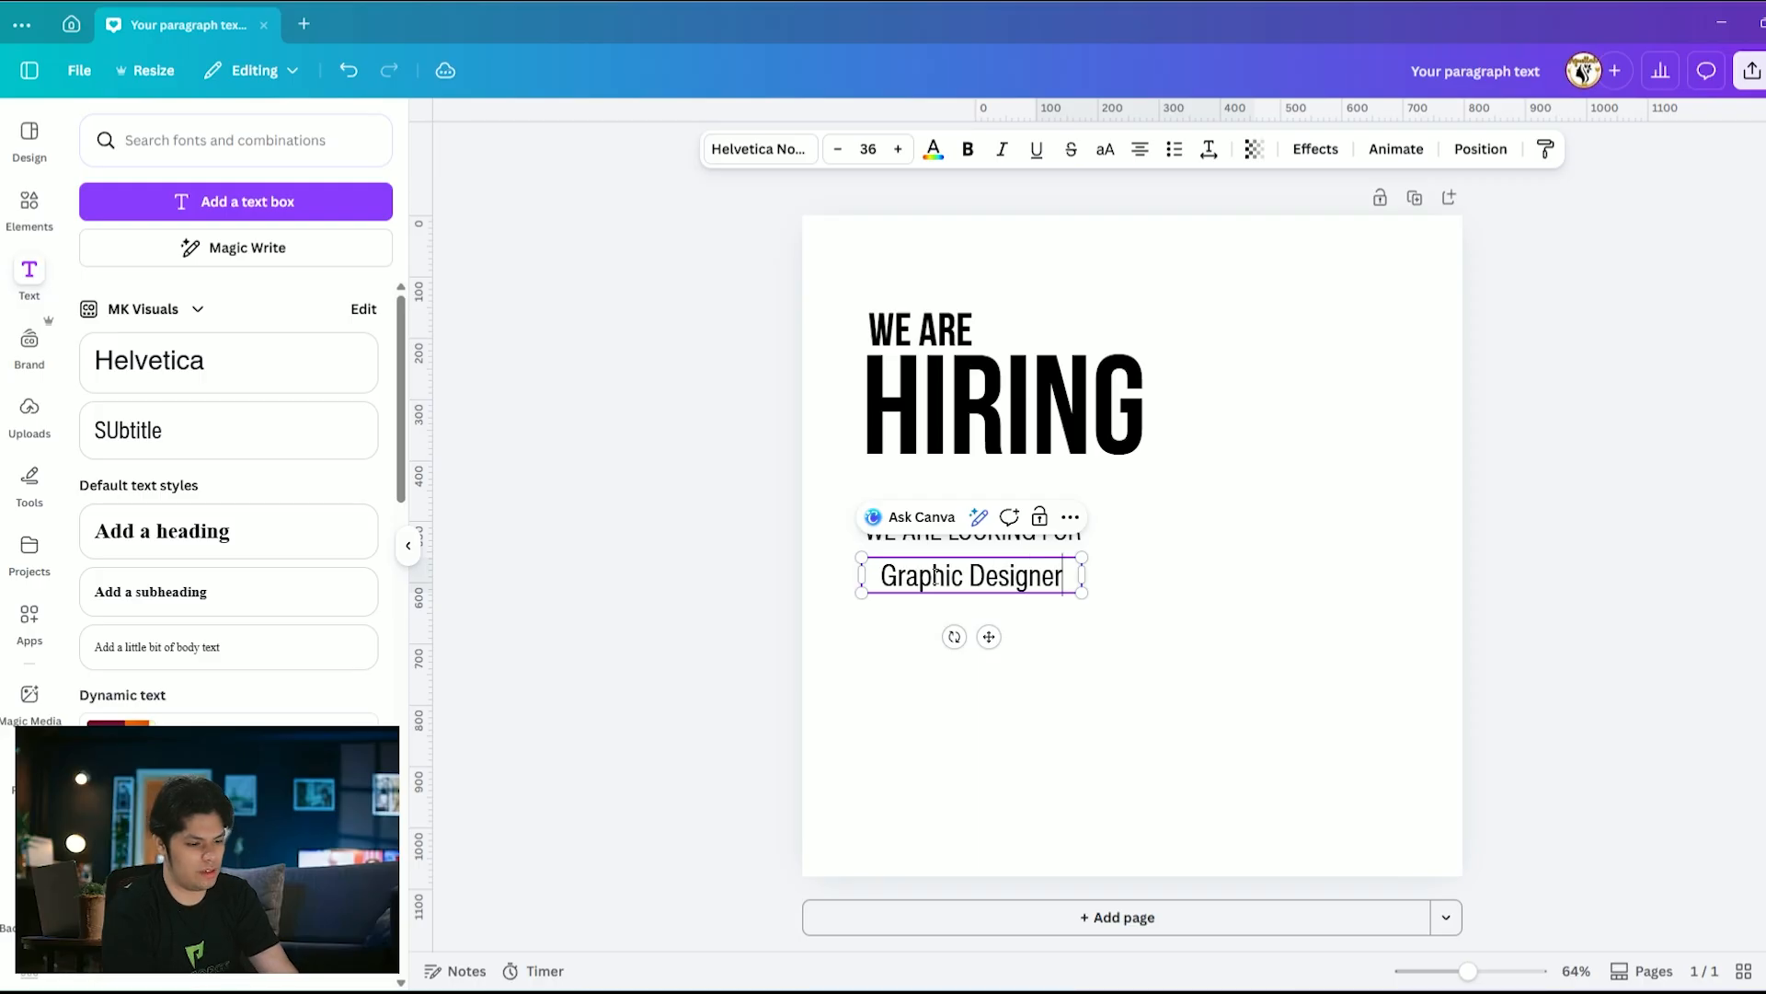
left_click(1241, 592)
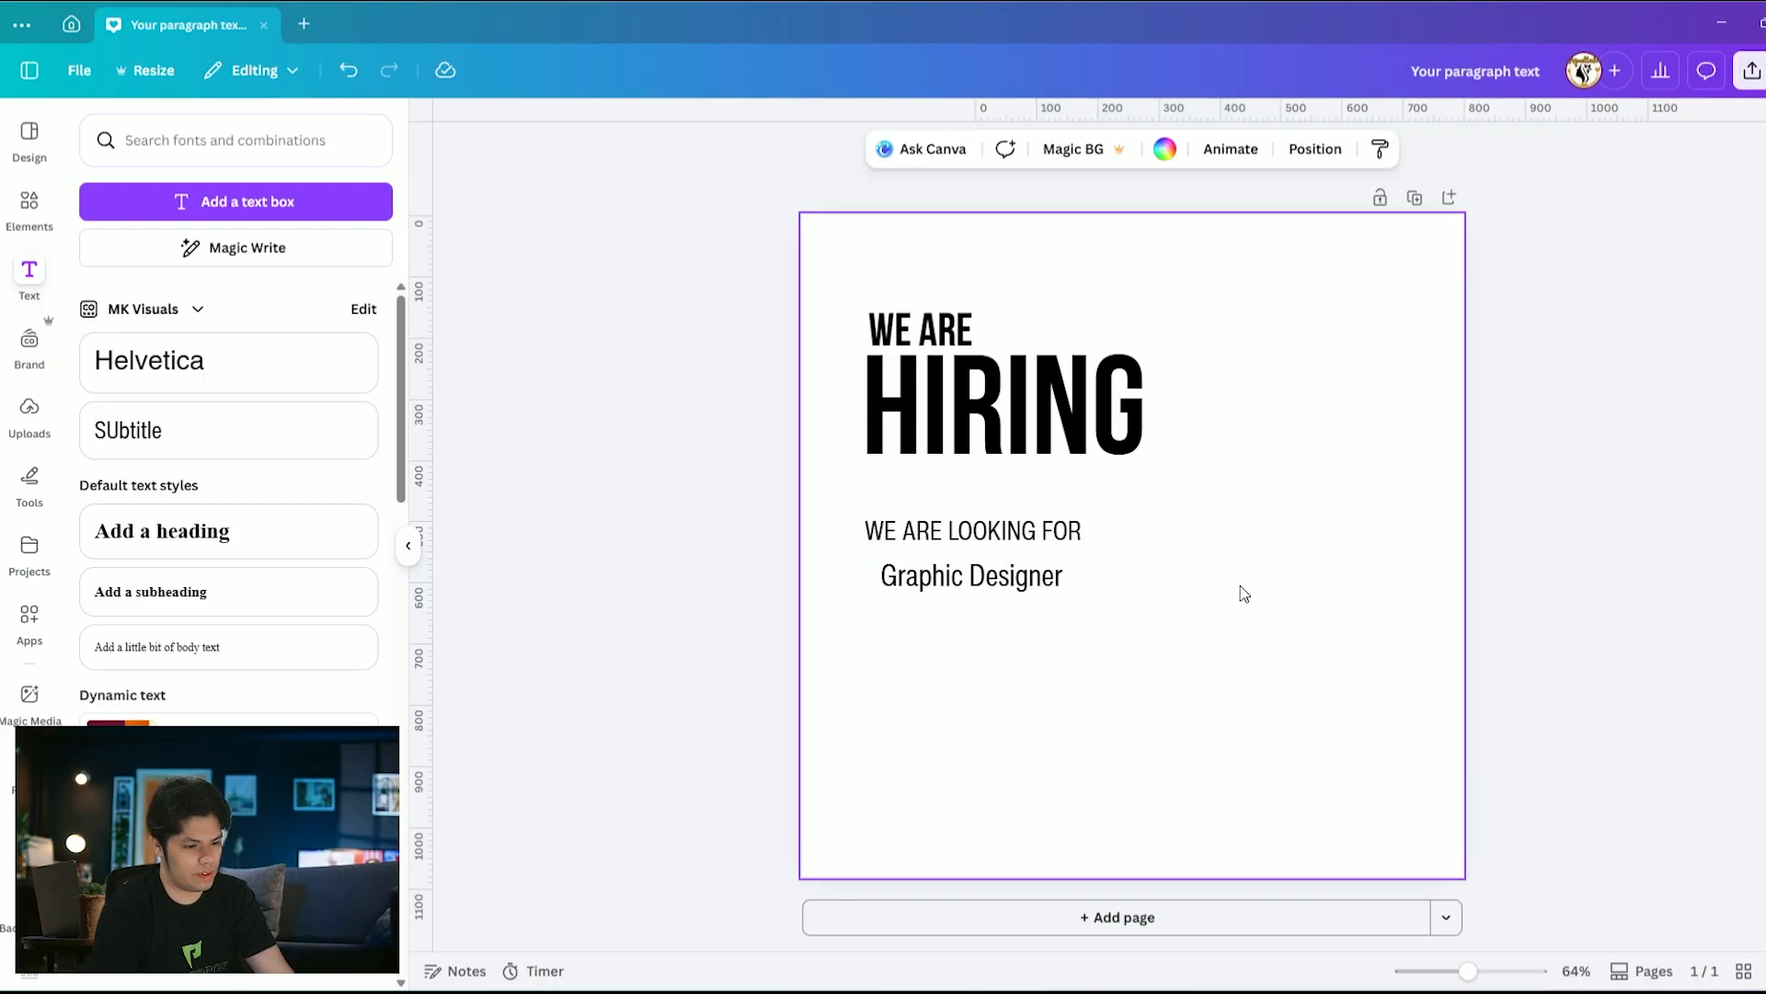
left_click(975, 578)
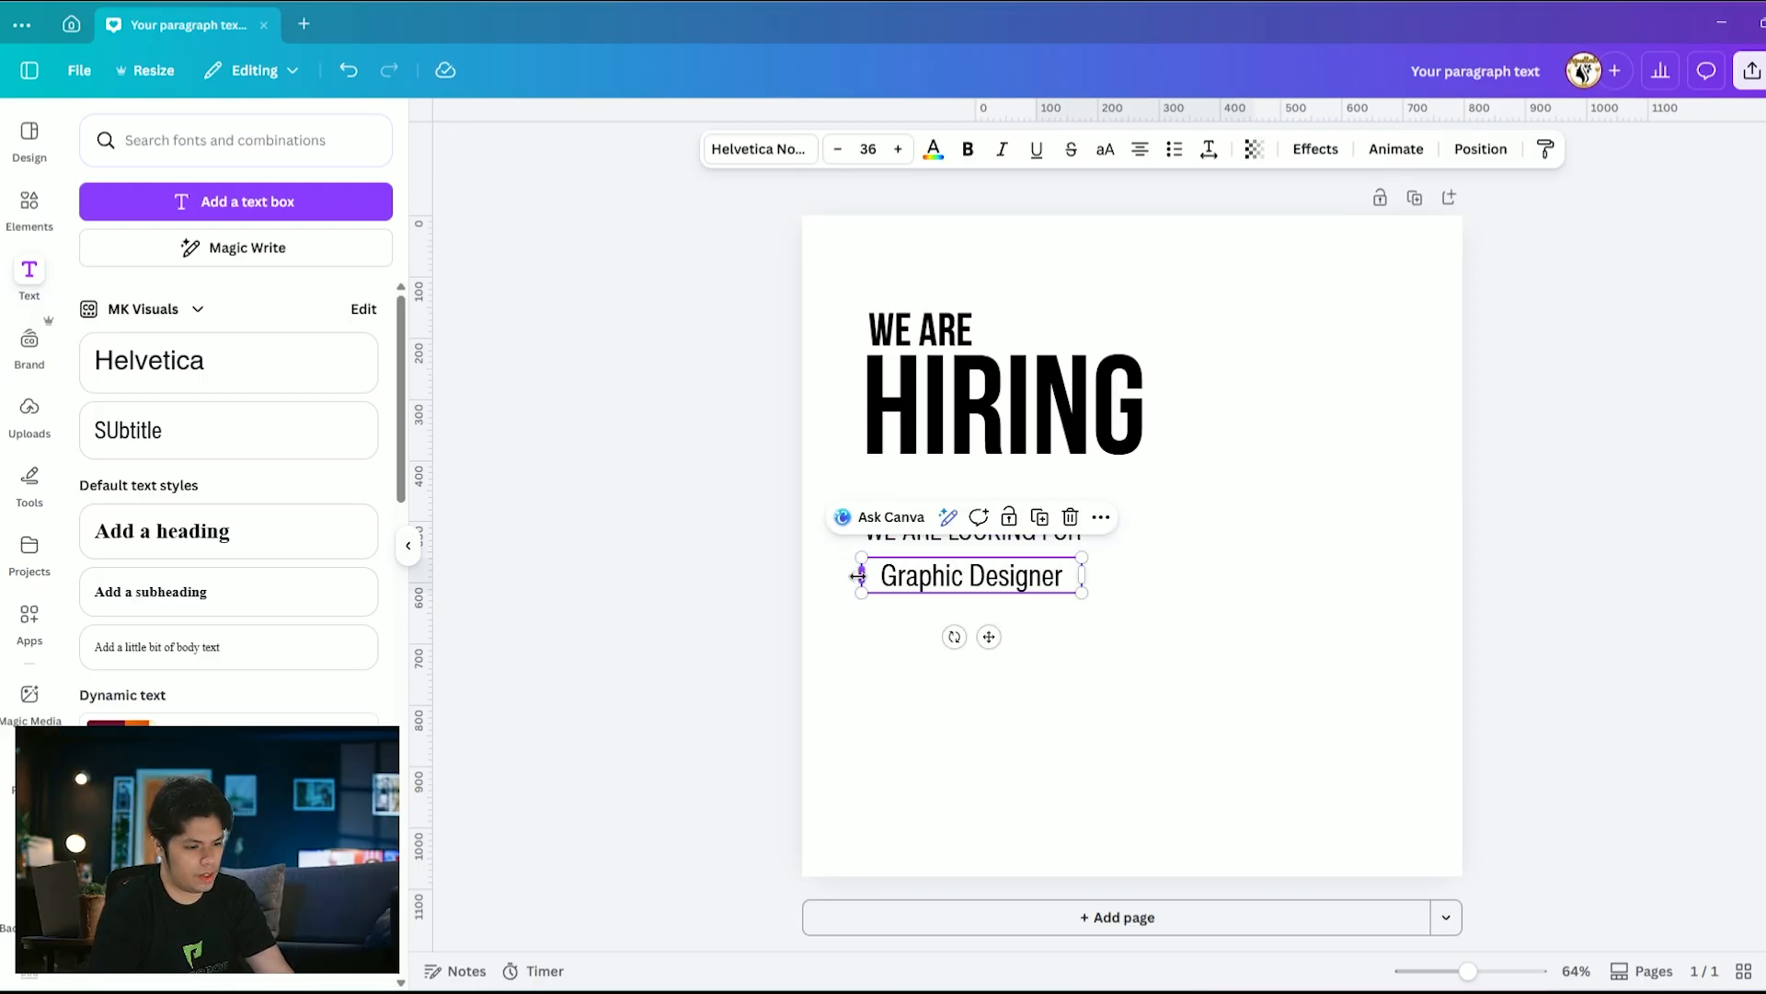
left_click_drag(861, 575, 930, 577)
Add "Video Editor" as a second line under "Graphic Designer" and left-align both lines
left_click(1046, 576)
key("Return")
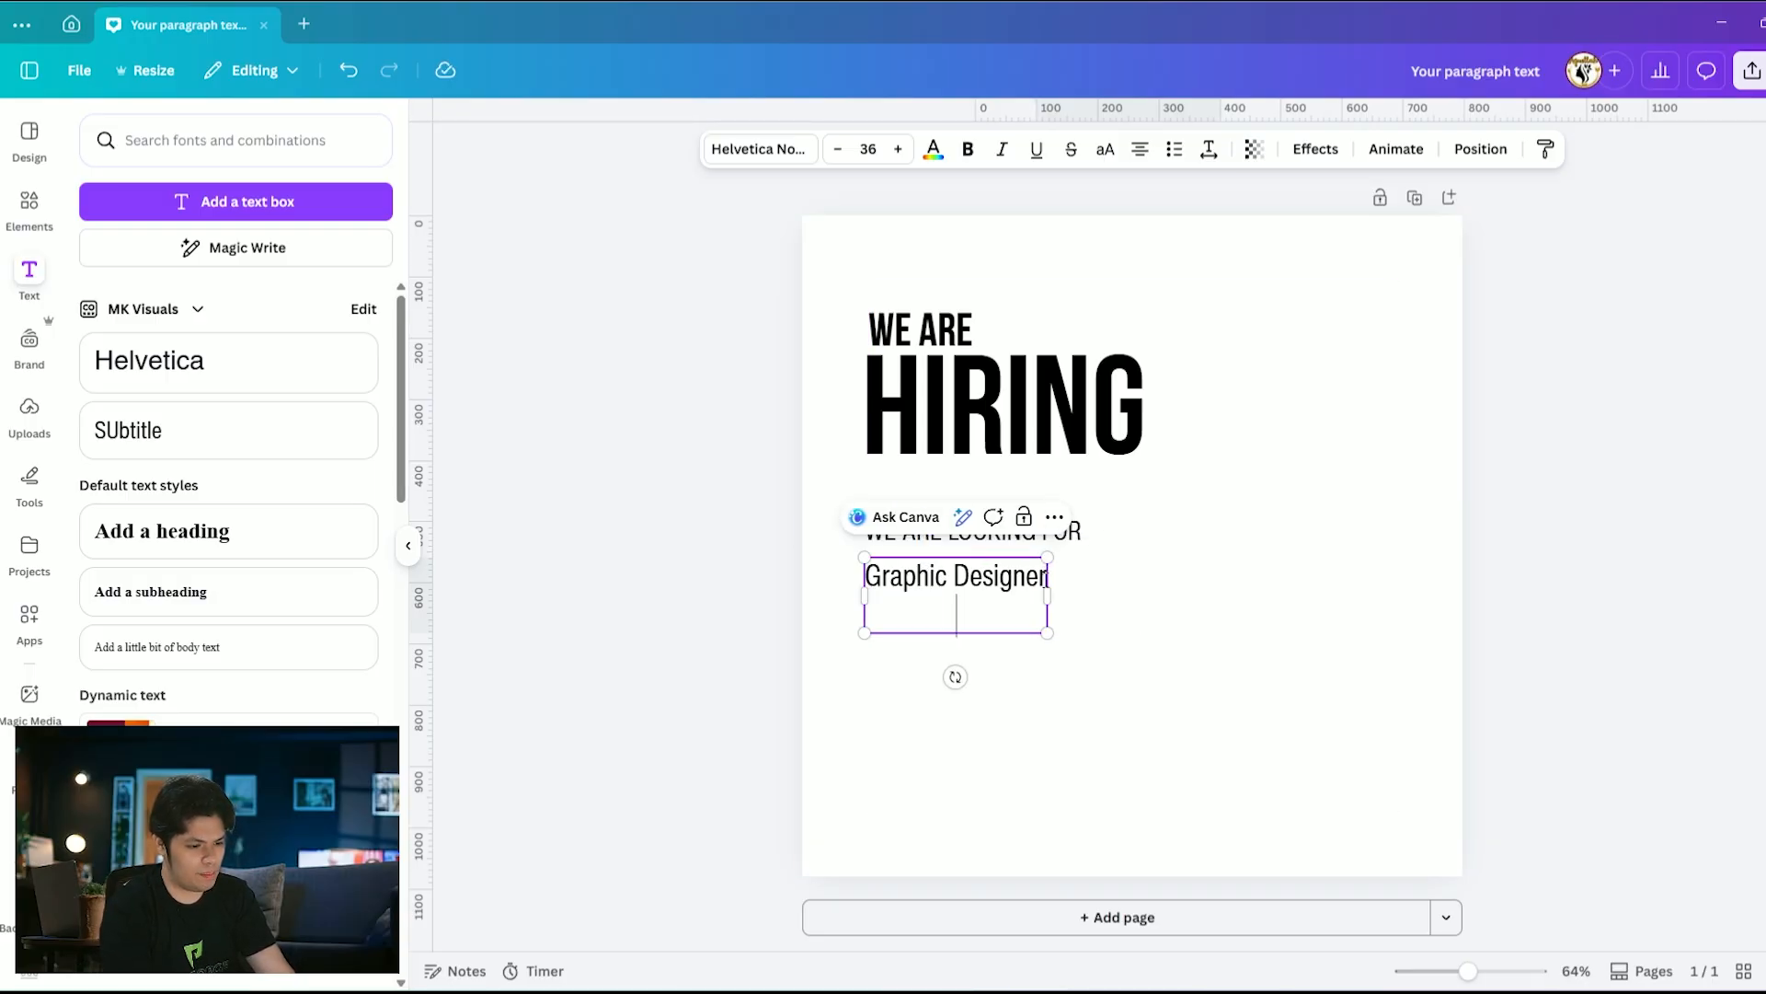
type("Video Editor")
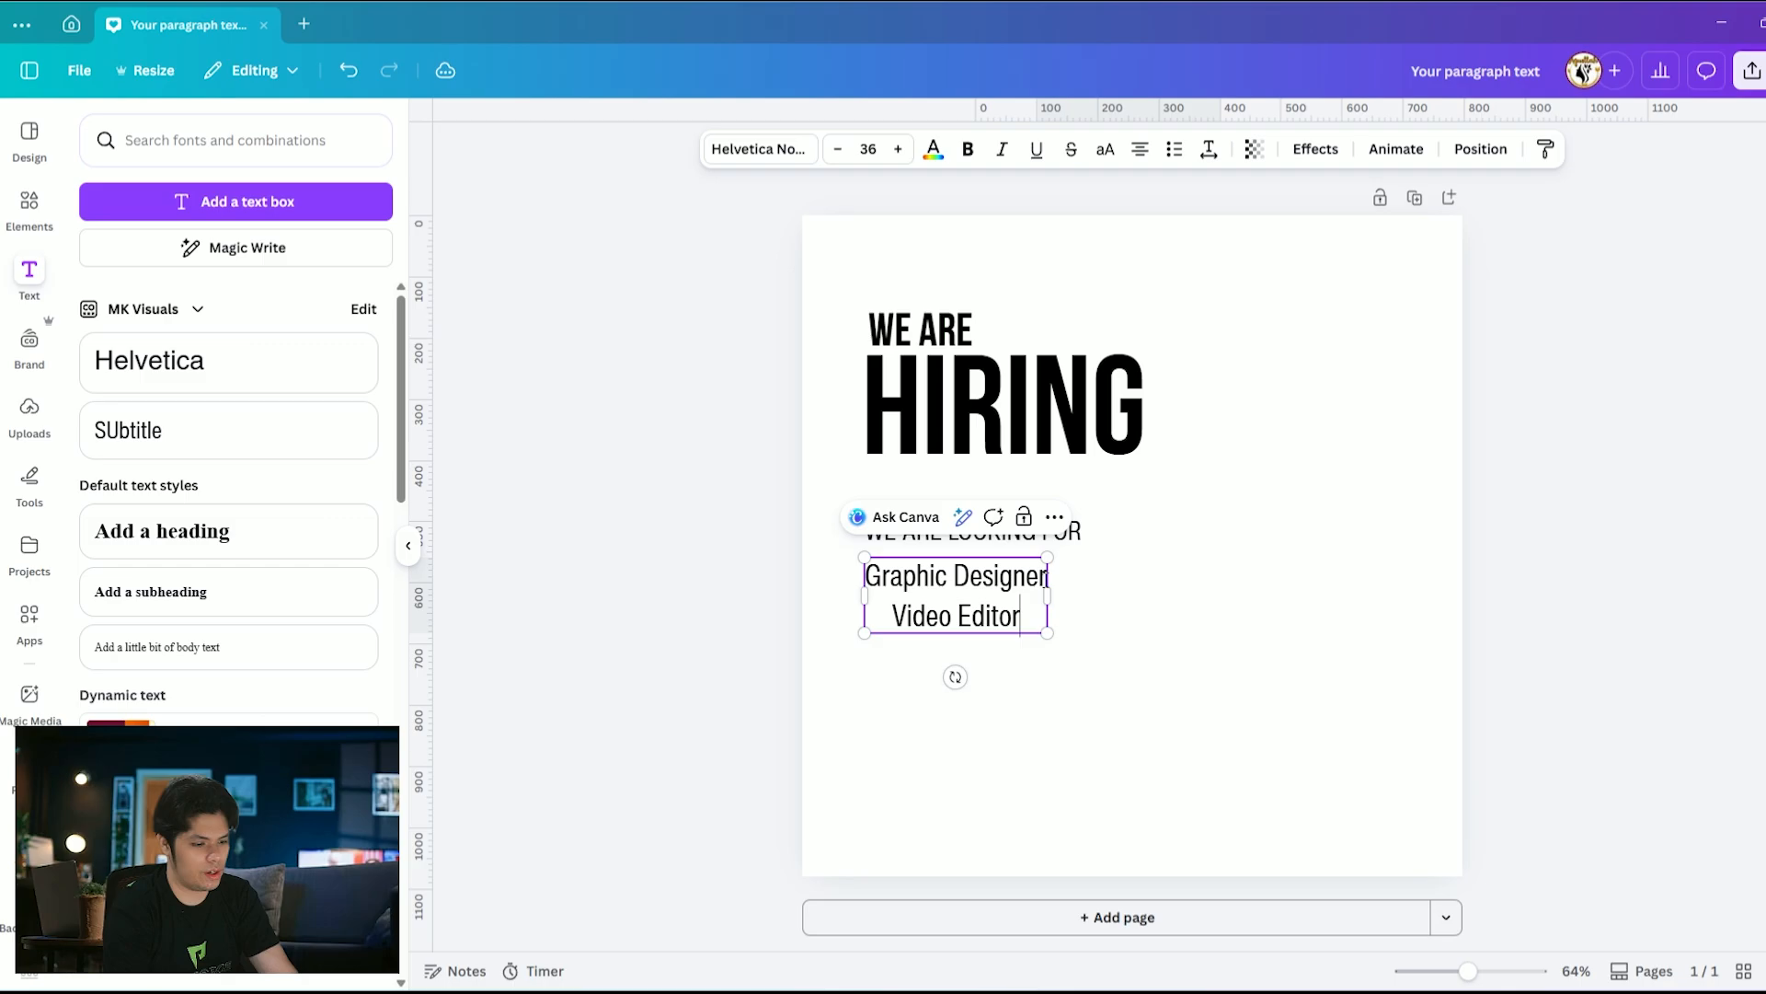
key("ctrl+a")
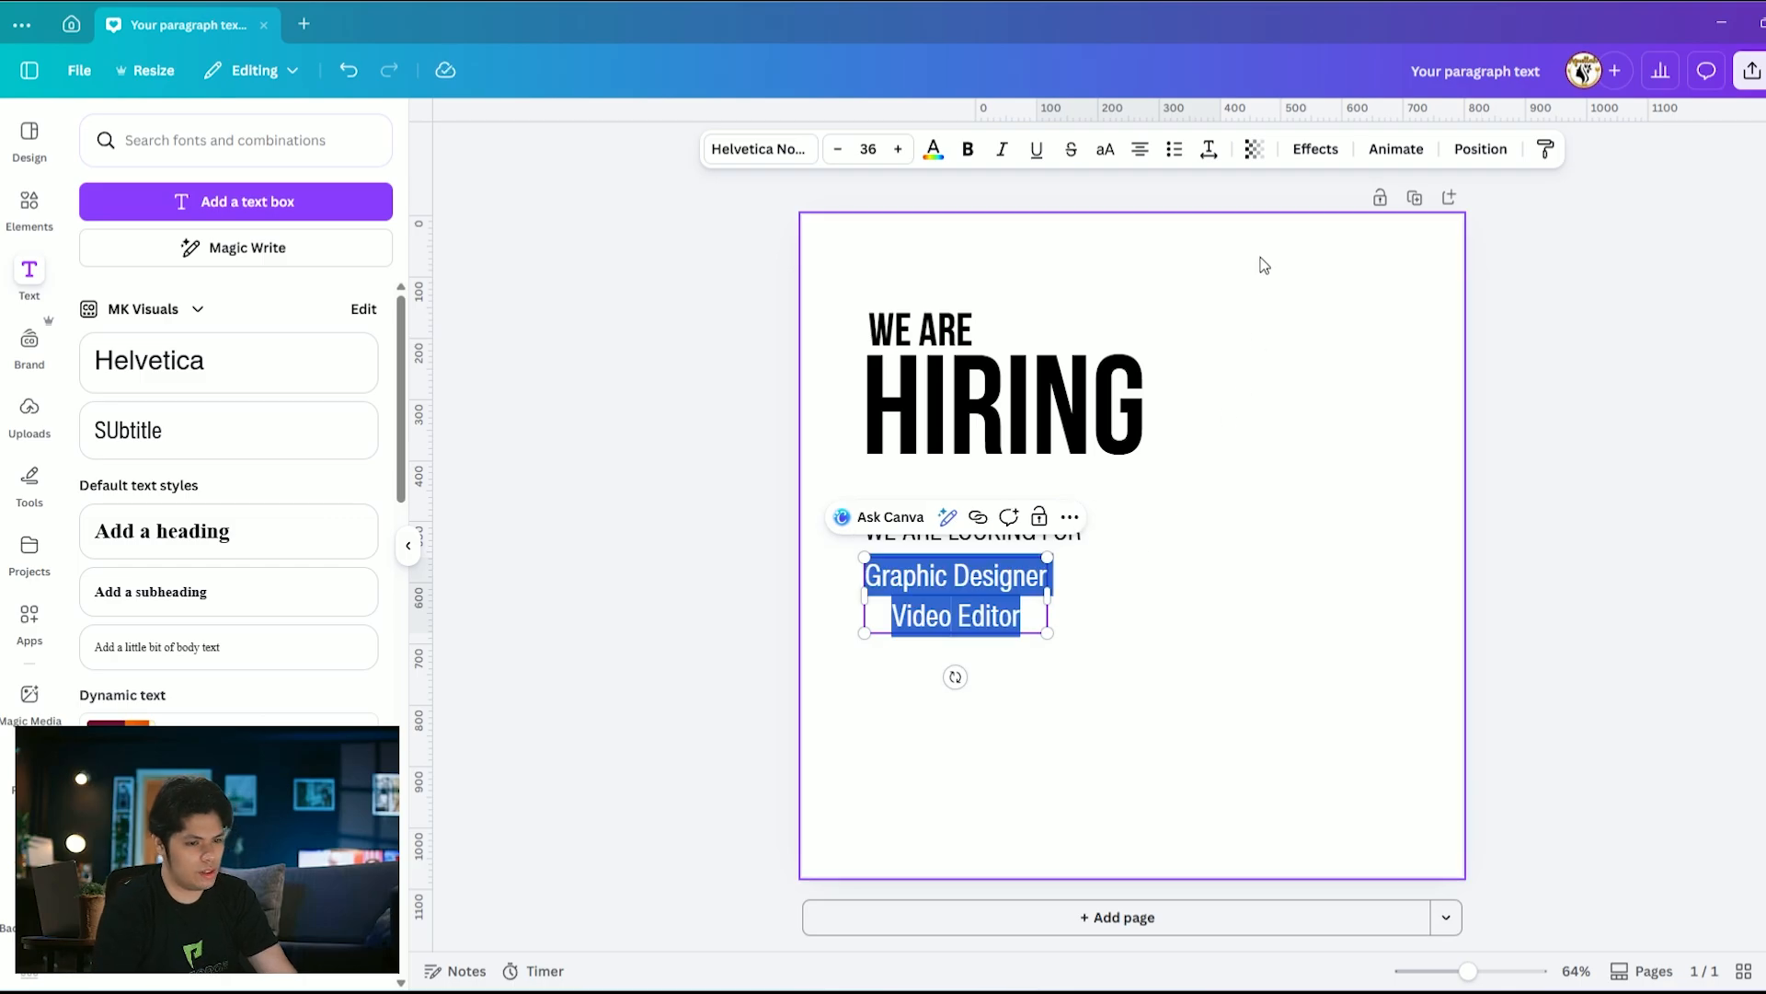
left_click(1140, 150)
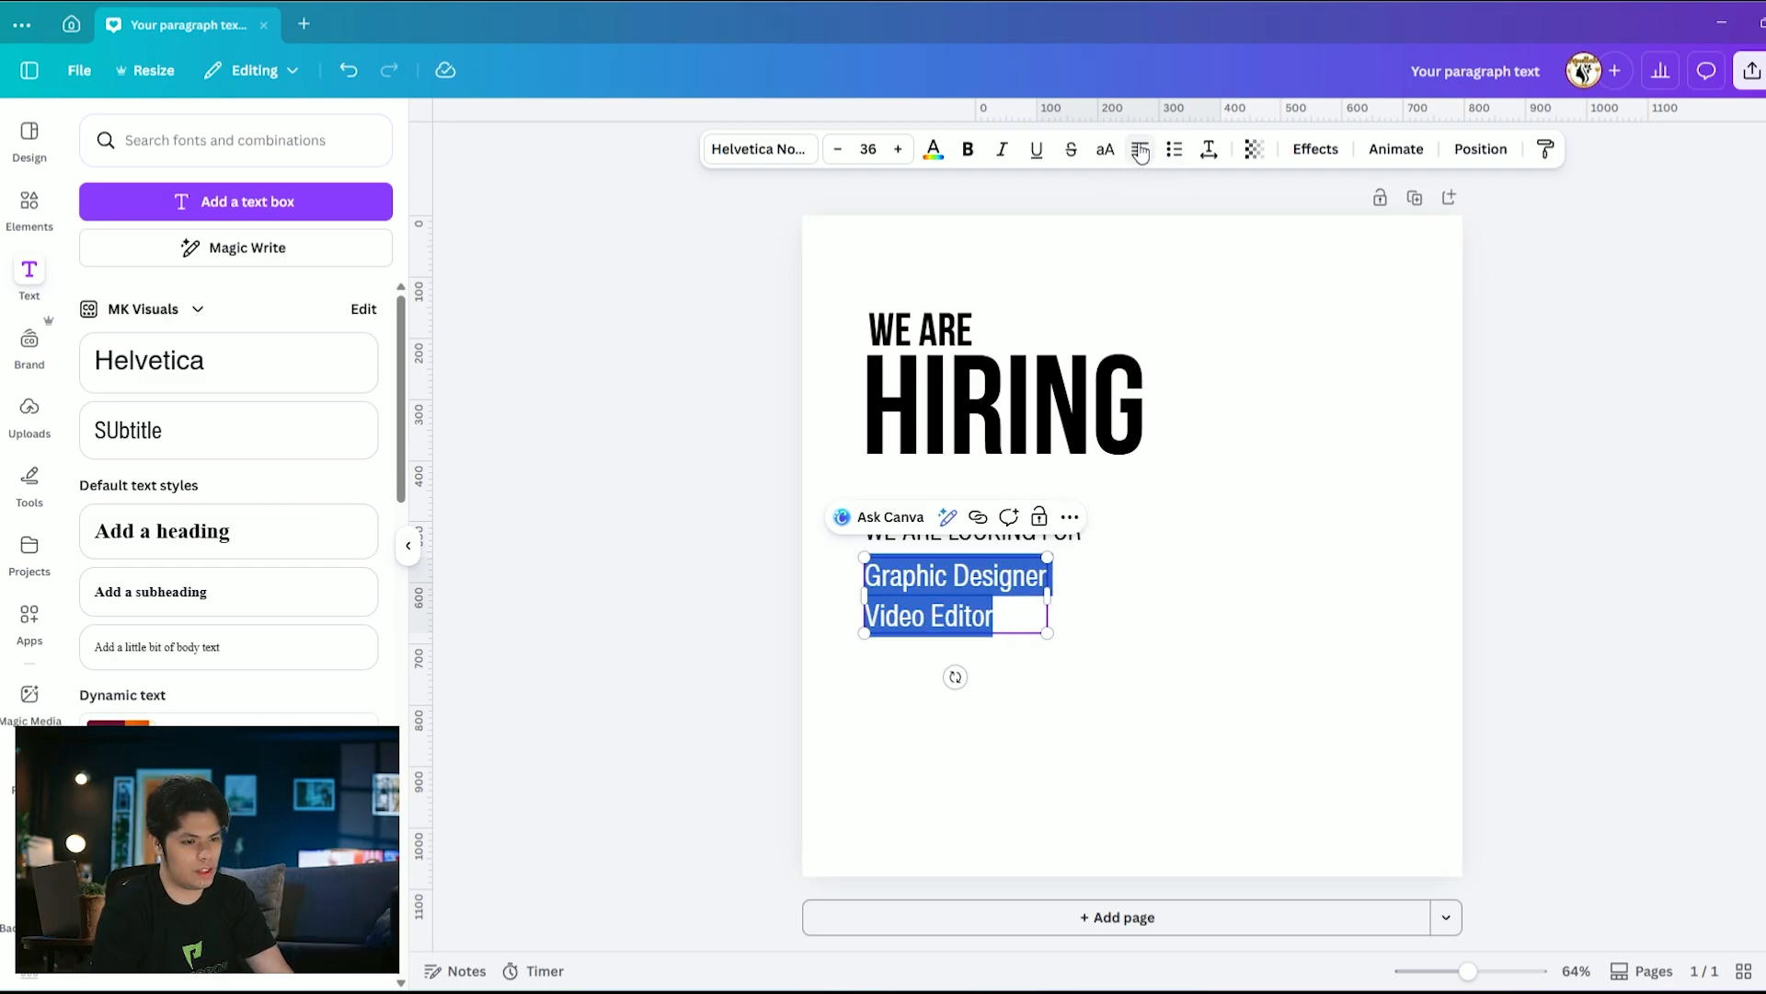
Add the lines "Sales Assistant", "Marketing Manager" and "Virtual Assistant" to the roles list, widening its box so each role fits on one line
left_click(1019, 619)
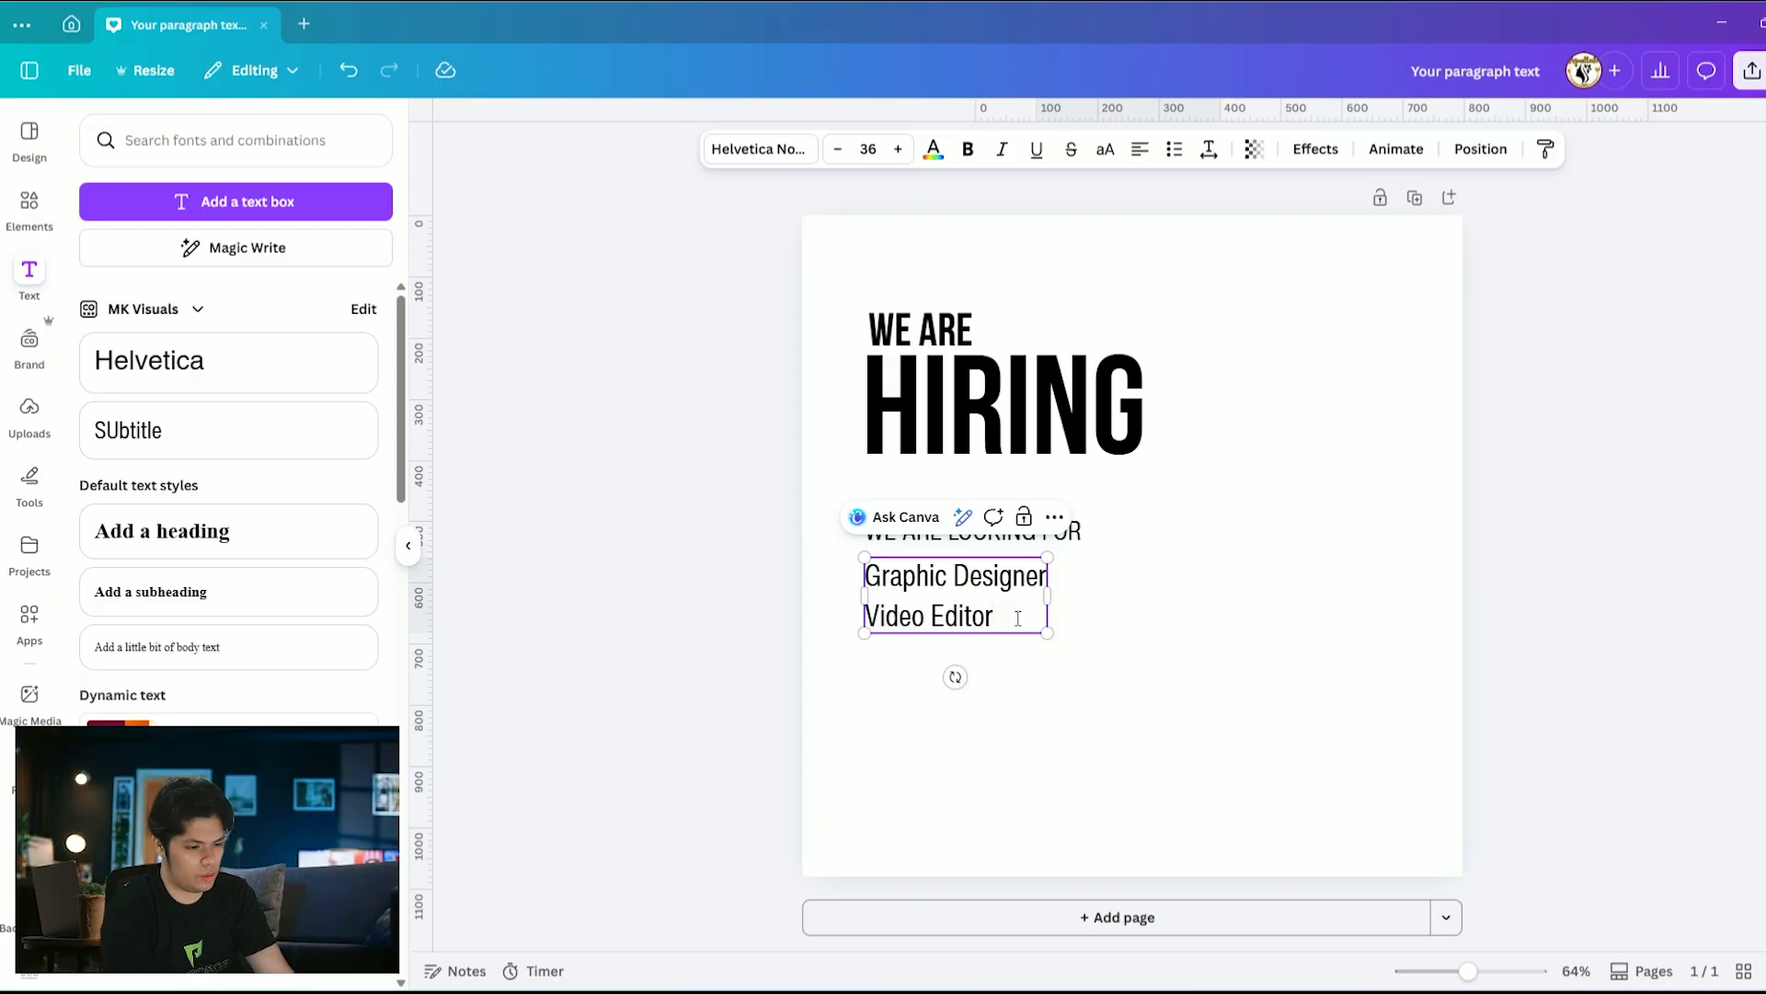
key("Return")
type("Sales Assis")
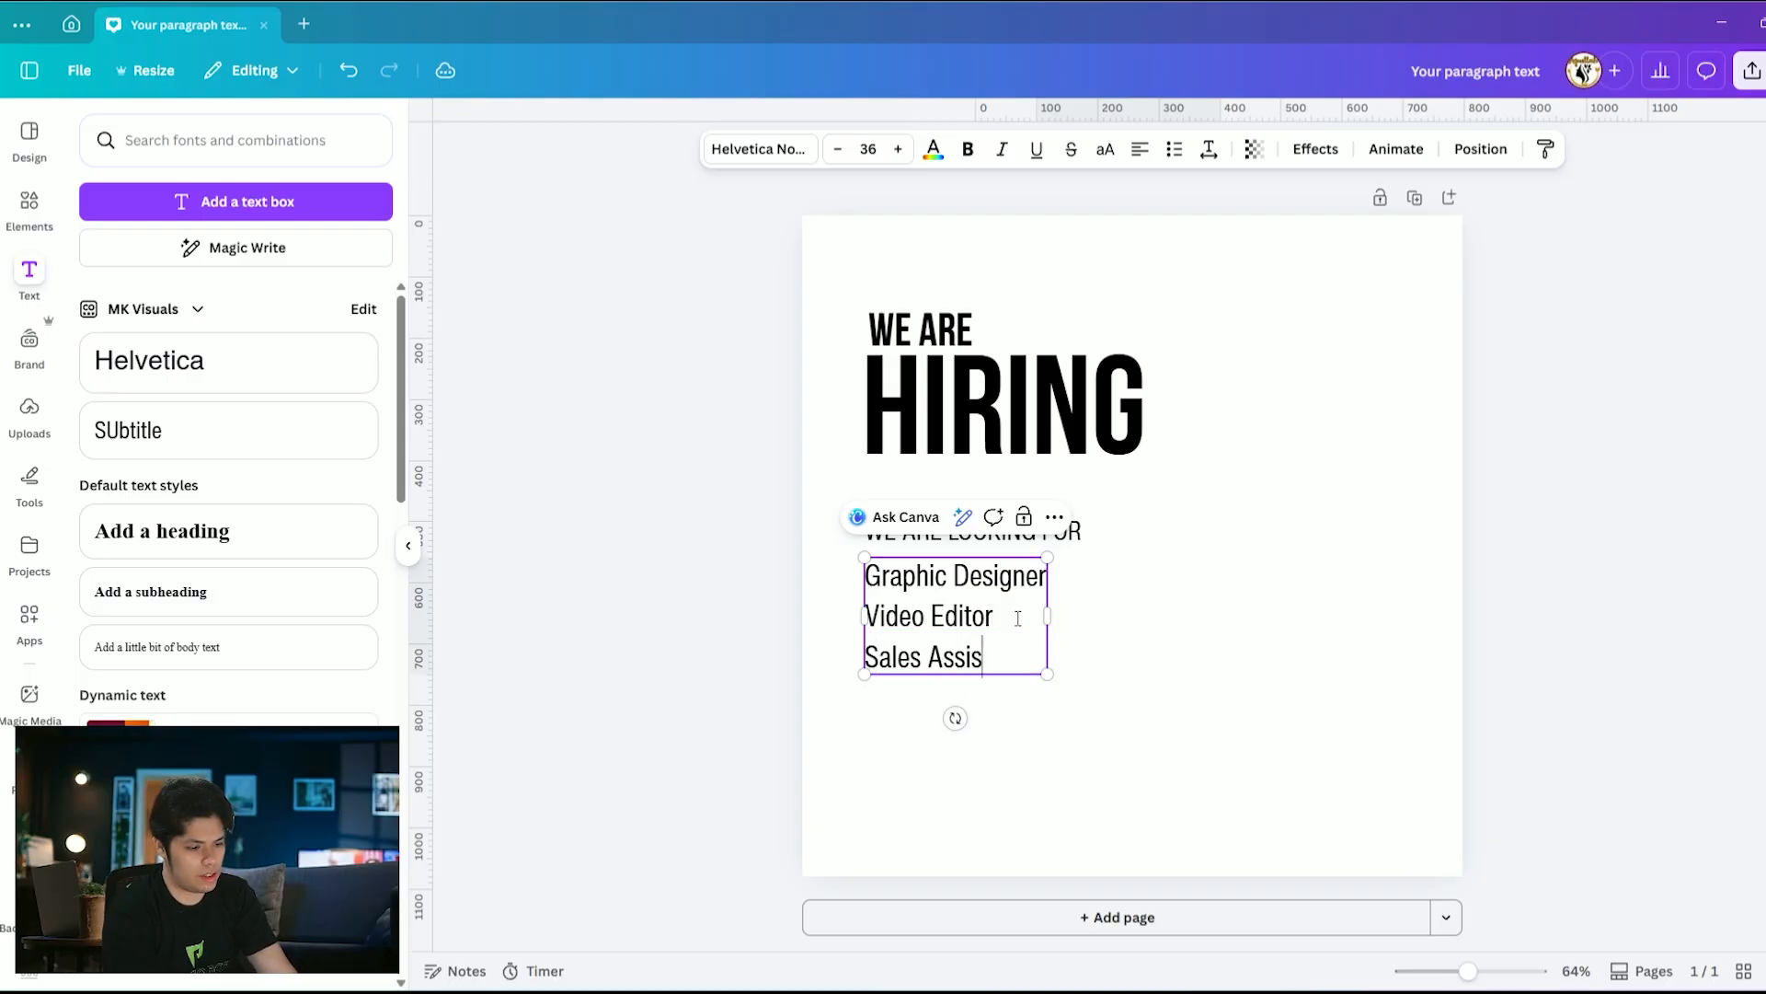
type("tant")
key("Return")
type("Marketing Manage")
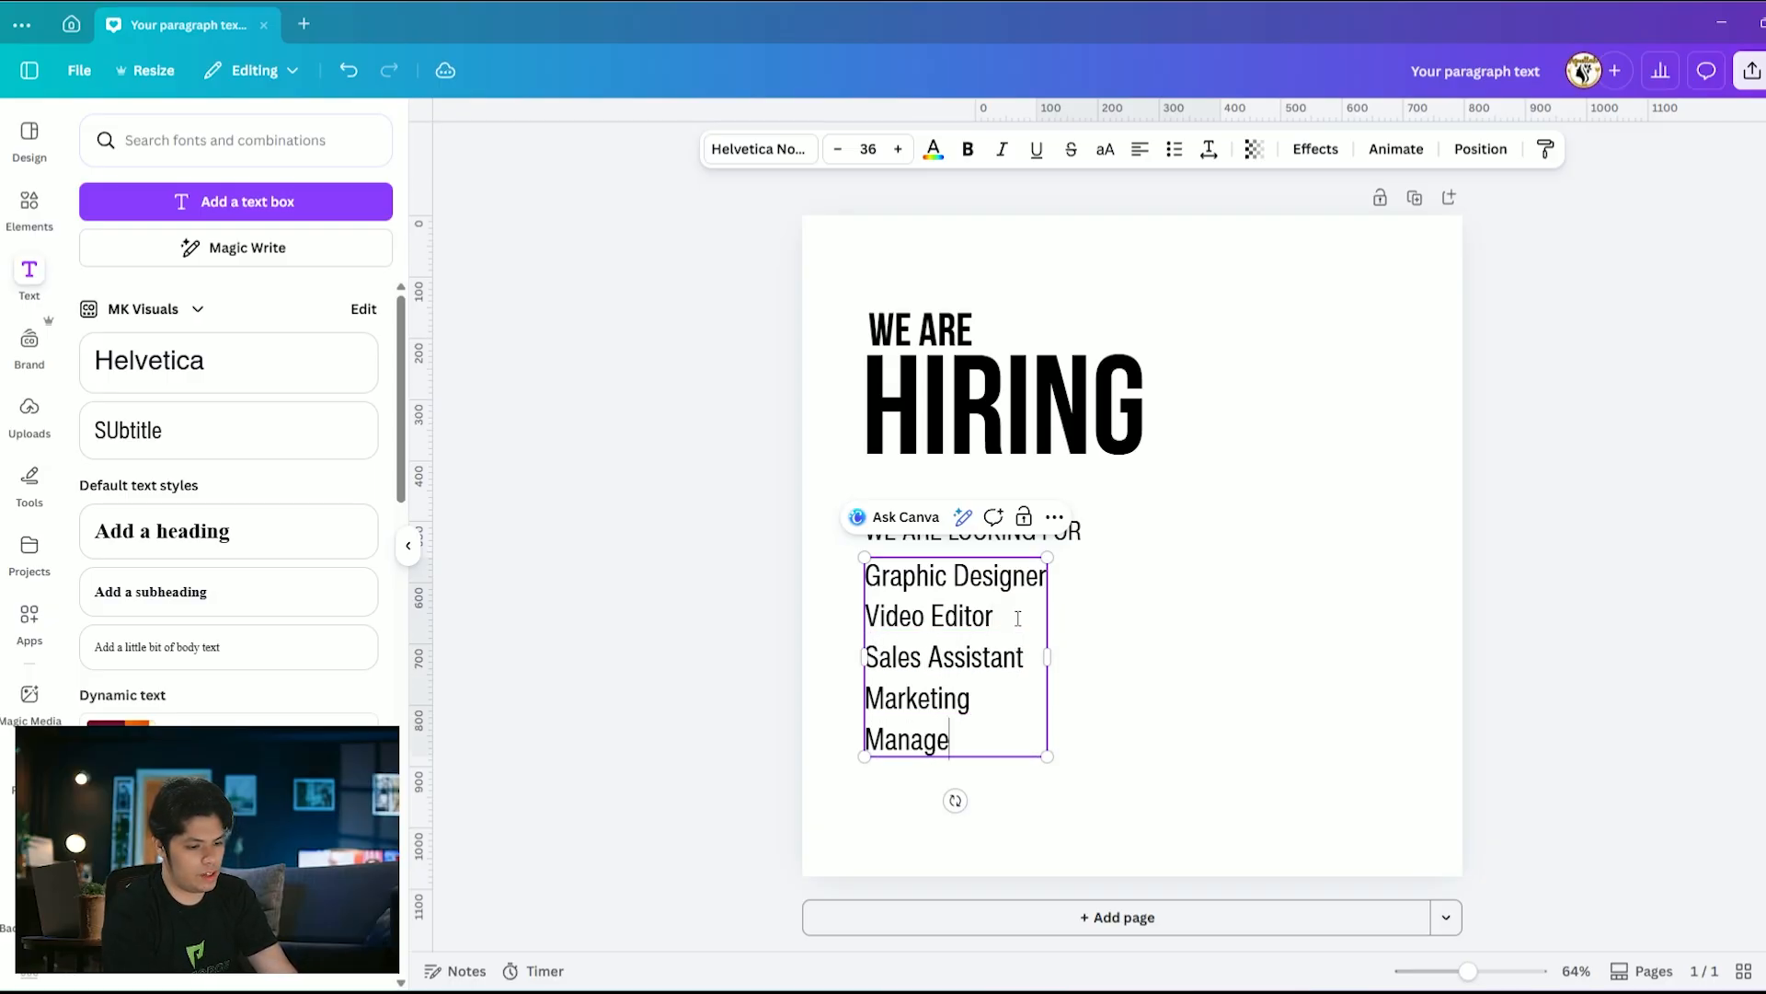
type("r")
key("Return")
type("Vio")
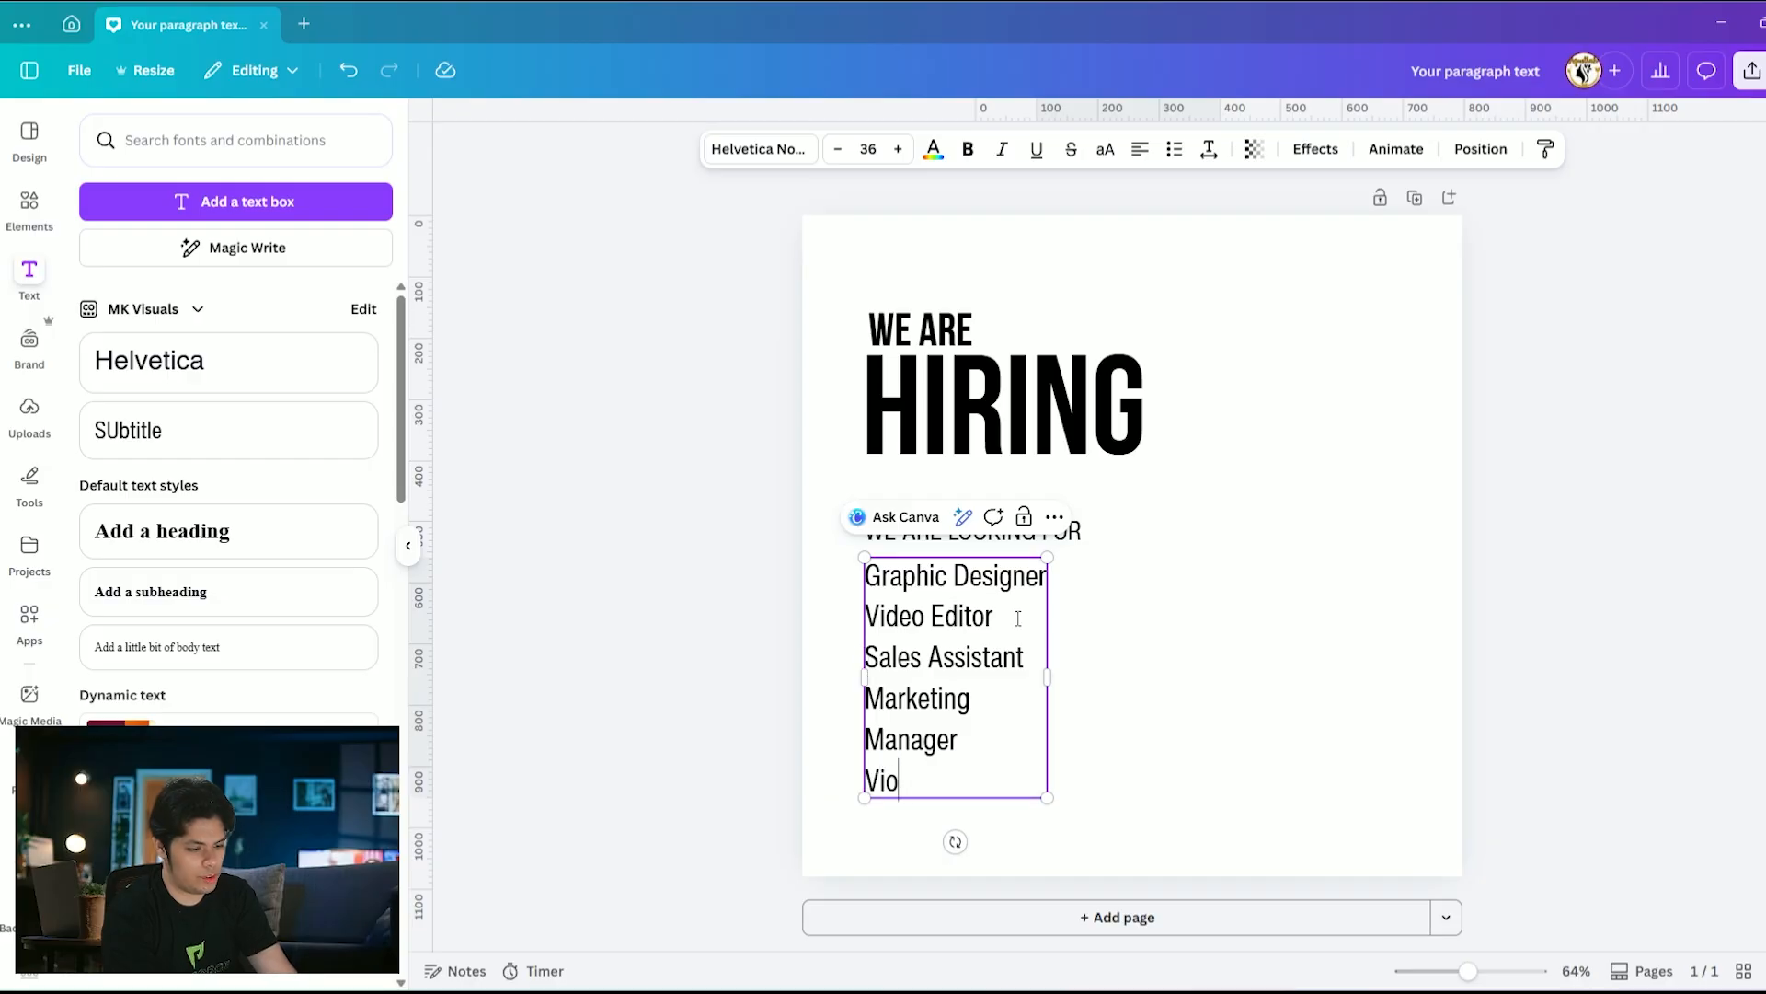
key("BackSpace")
type("rtual Assistant")
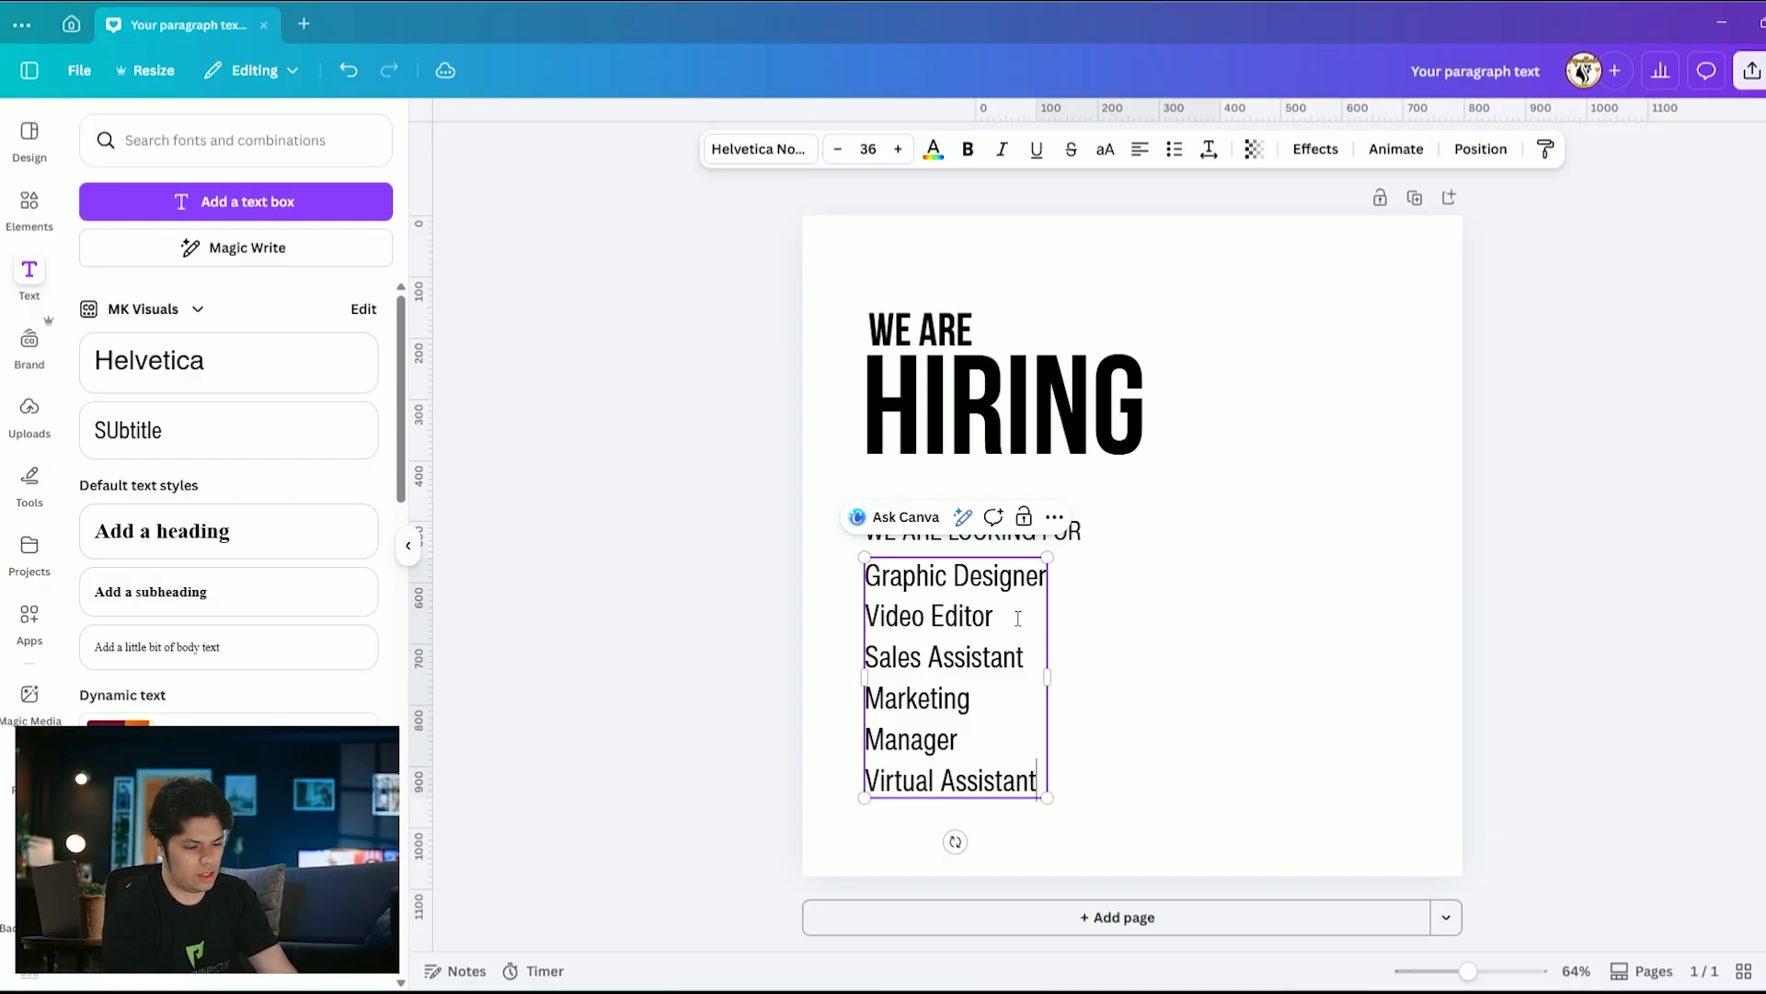
left_click_drag(1048, 677, 1089, 677)
Set all five lines of the roles list in the Bebas Neue font
double_click(947, 625)
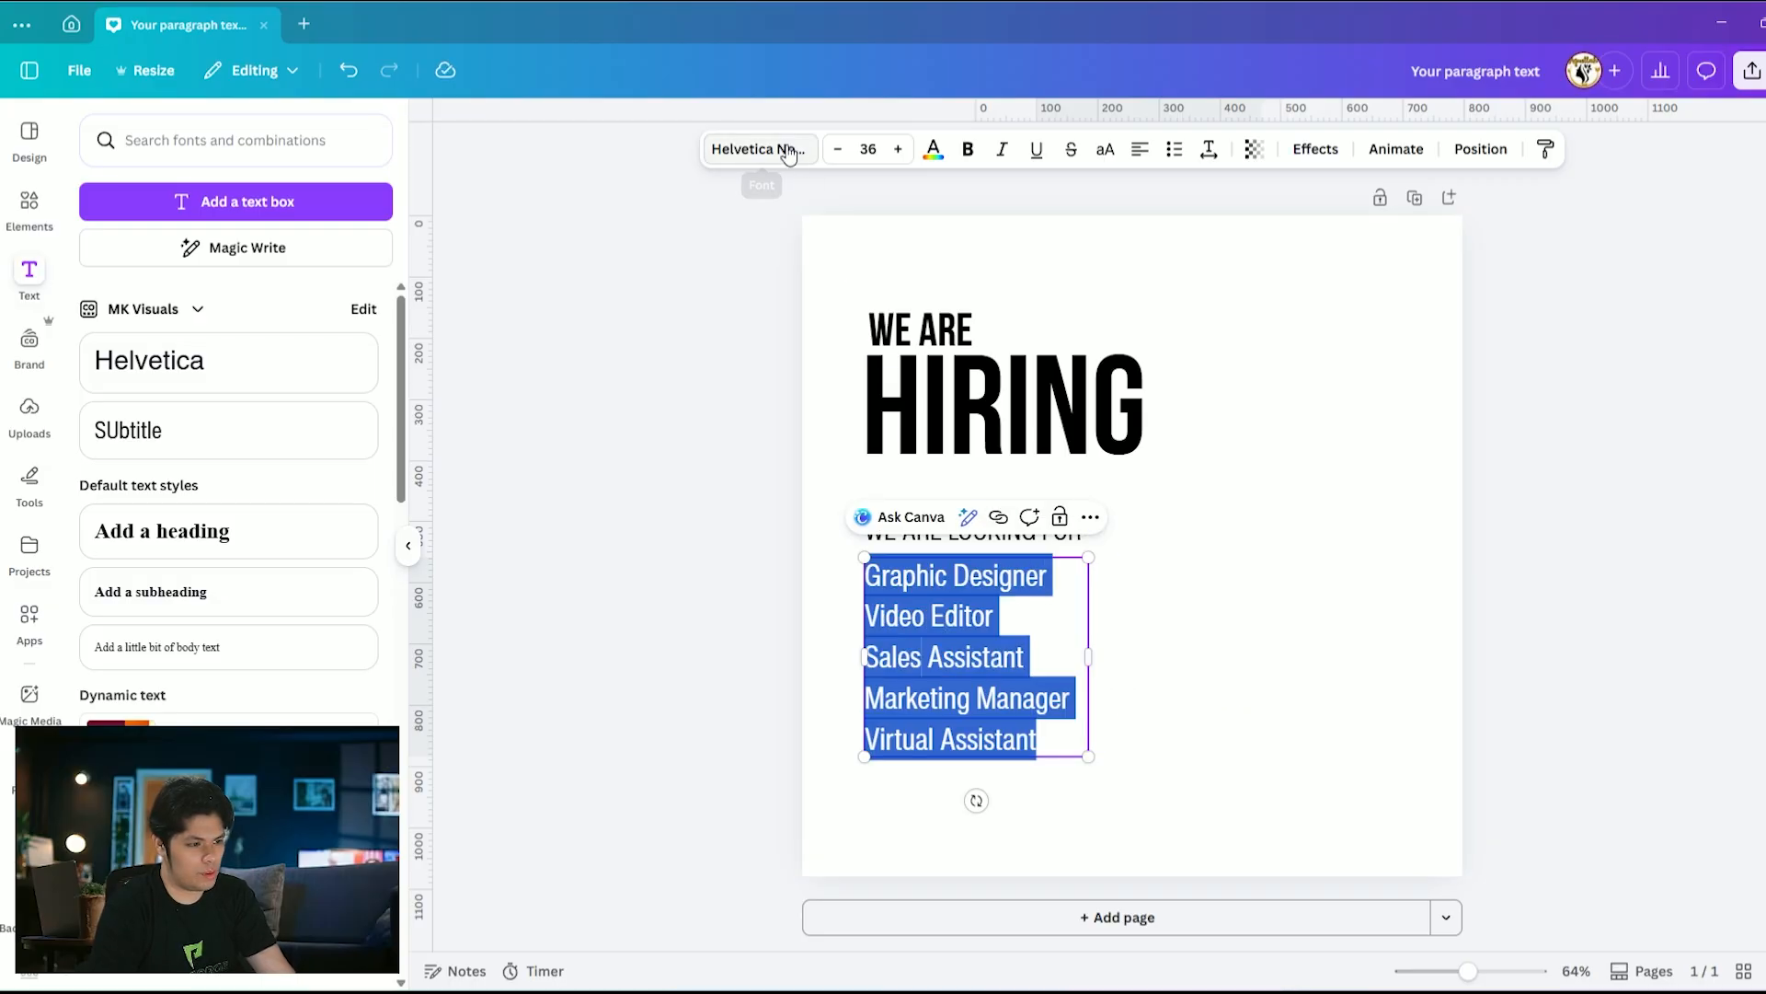
left_click(758, 149)
left_click(163, 311)
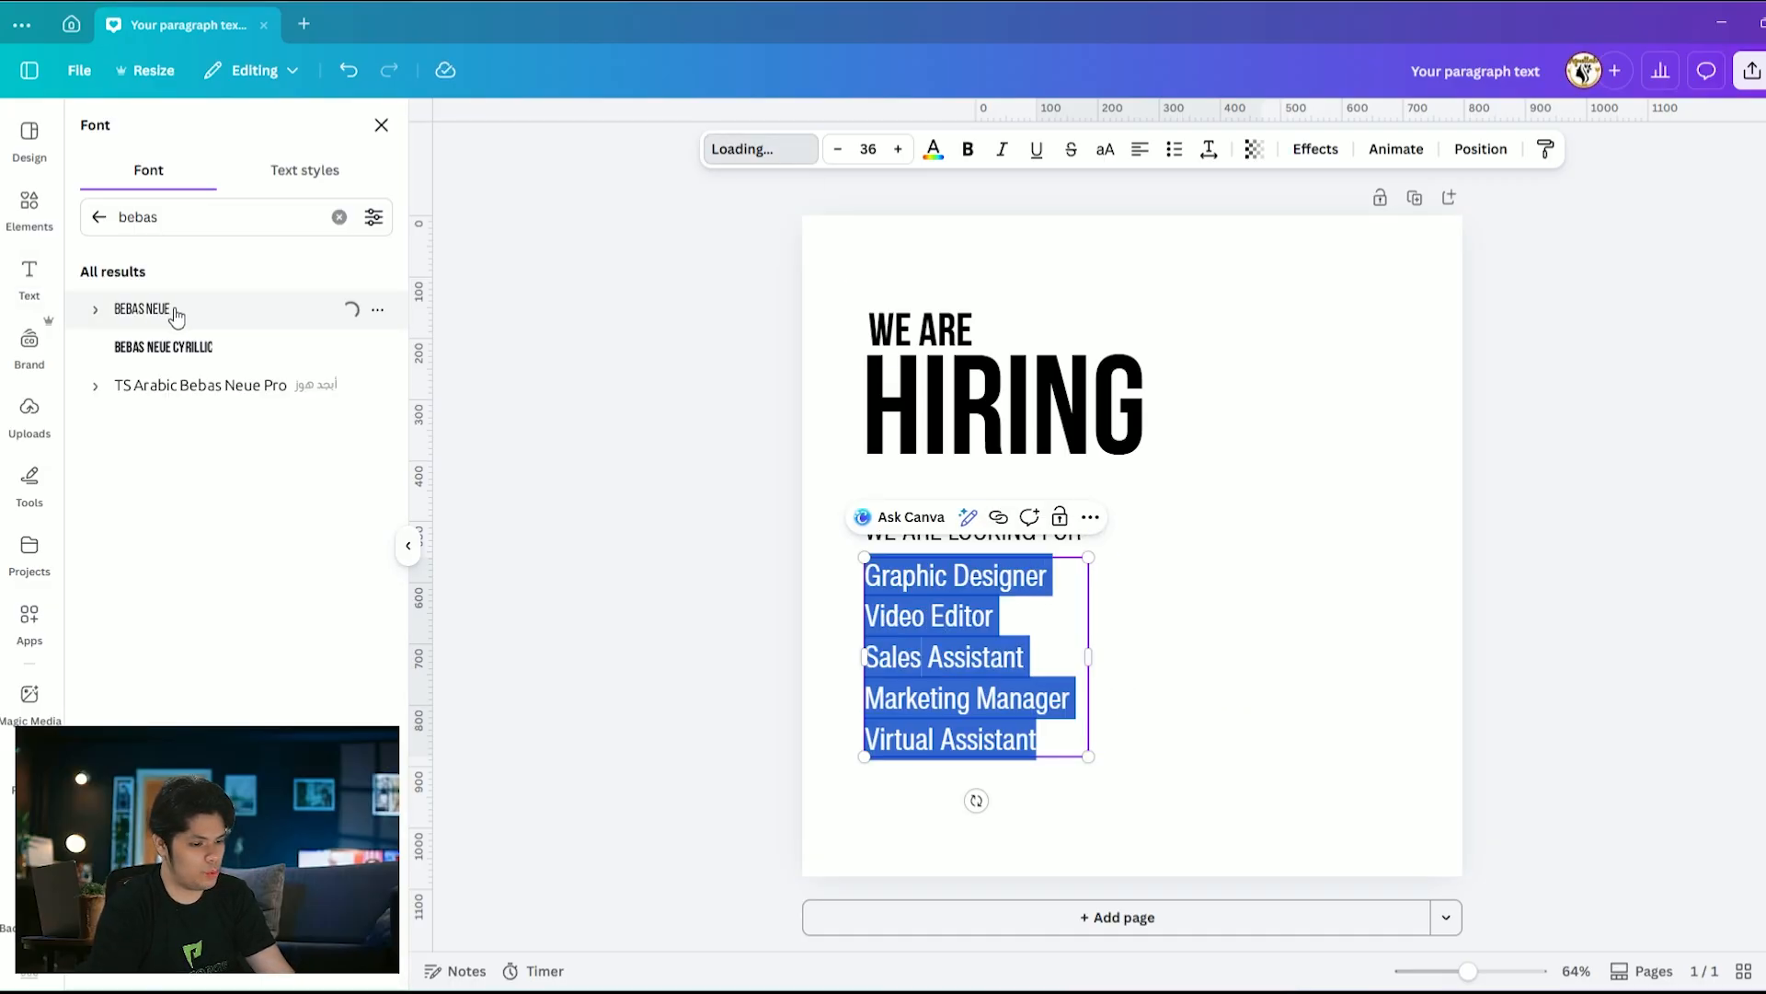
left_click(1262, 658)
Set the "WE ARE LOOKING FOR" heading in Bebas Neue and enlarge it to about size 40.4
left_click(993, 531)
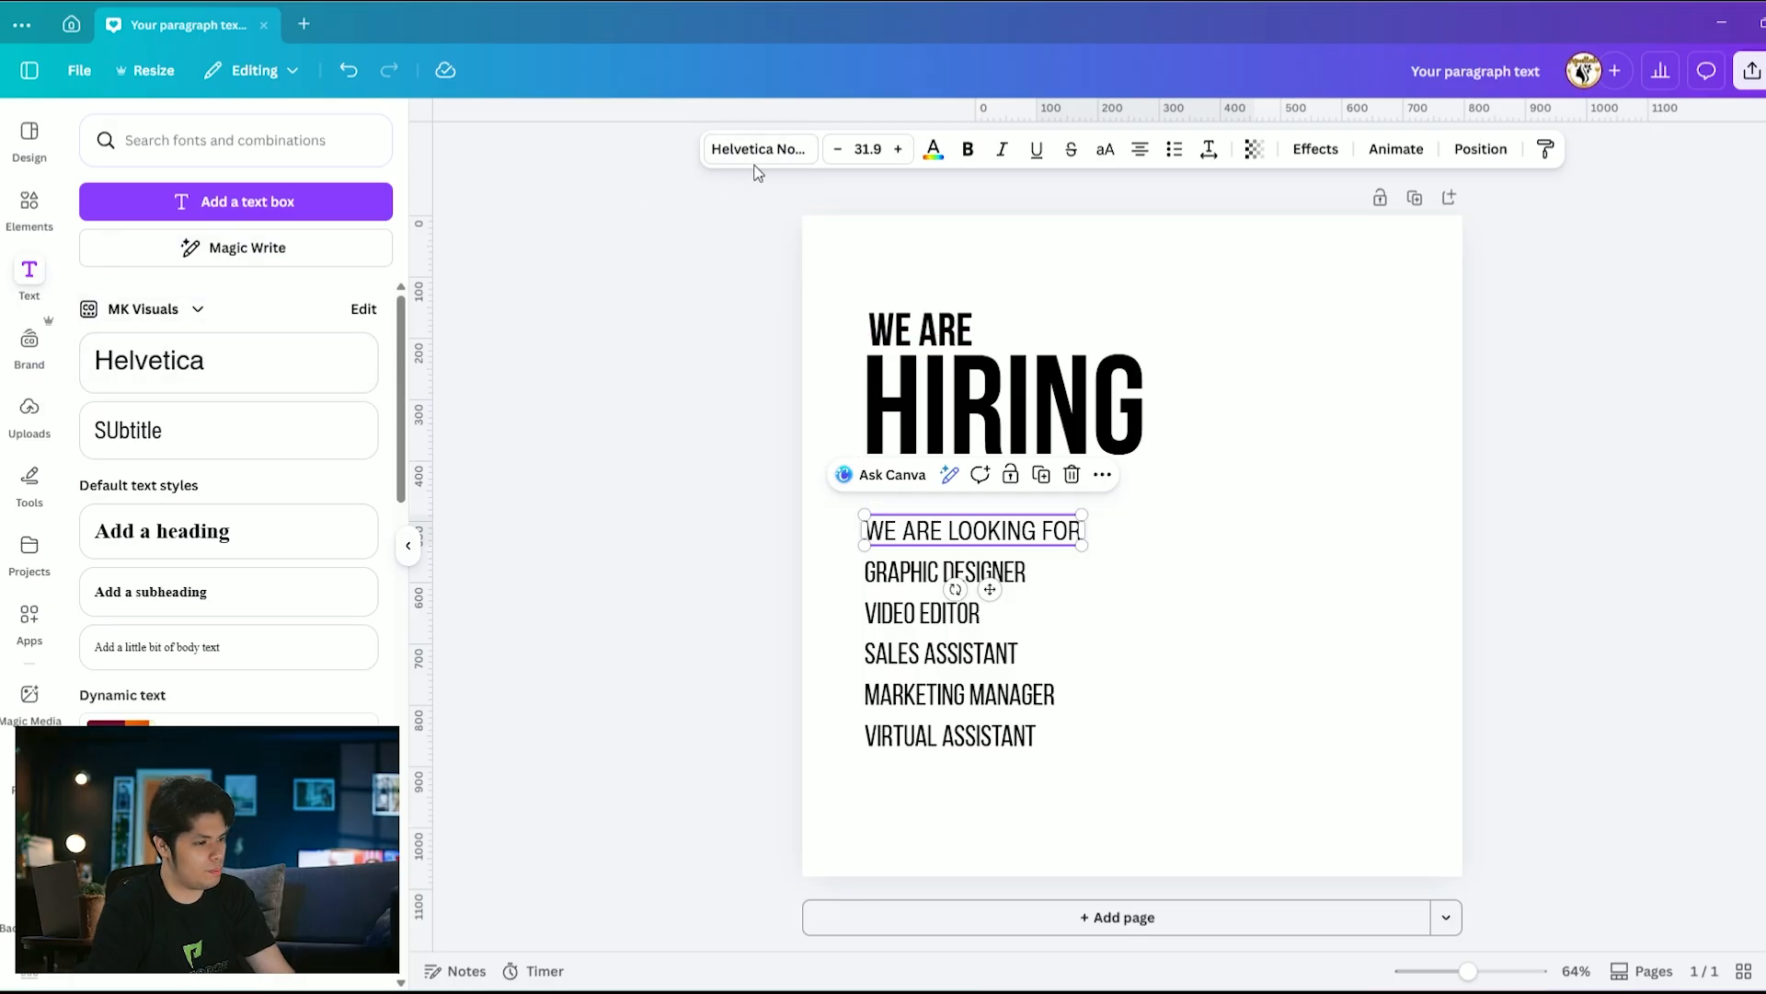
left_click(802, 154)
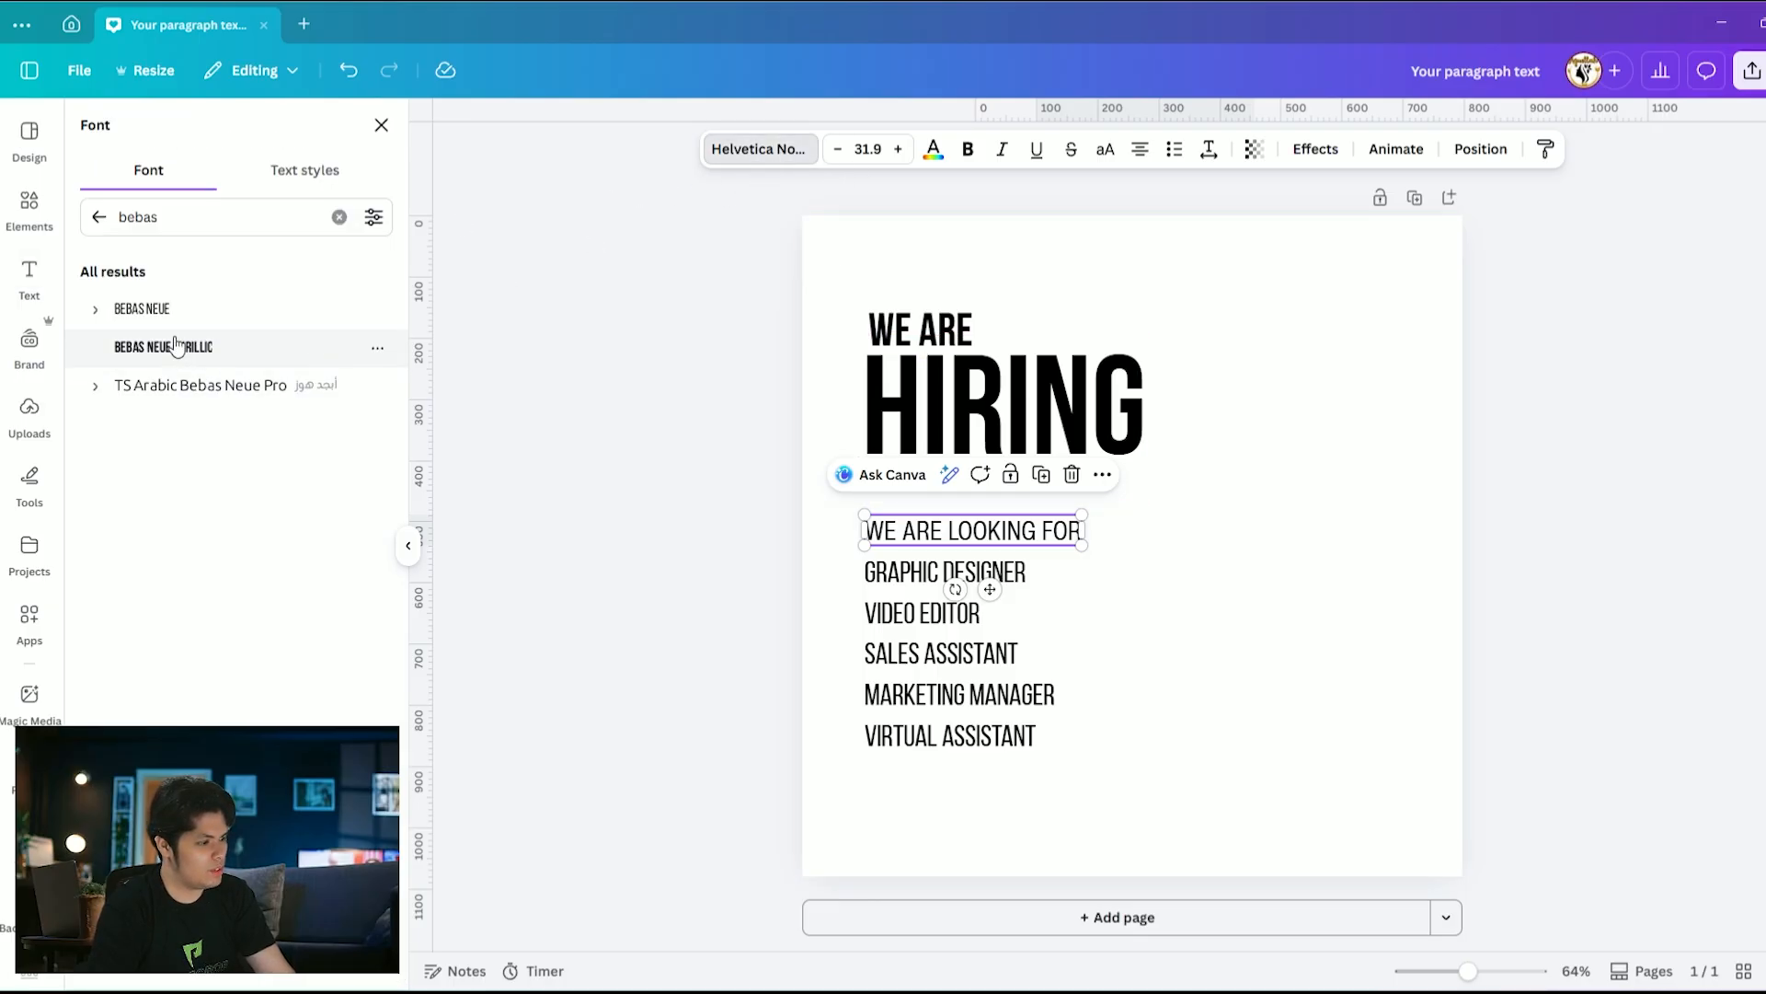
left_click(147, 309)
left_click_drag(1052, 509, 1072, 507)
left_click(760, 149)
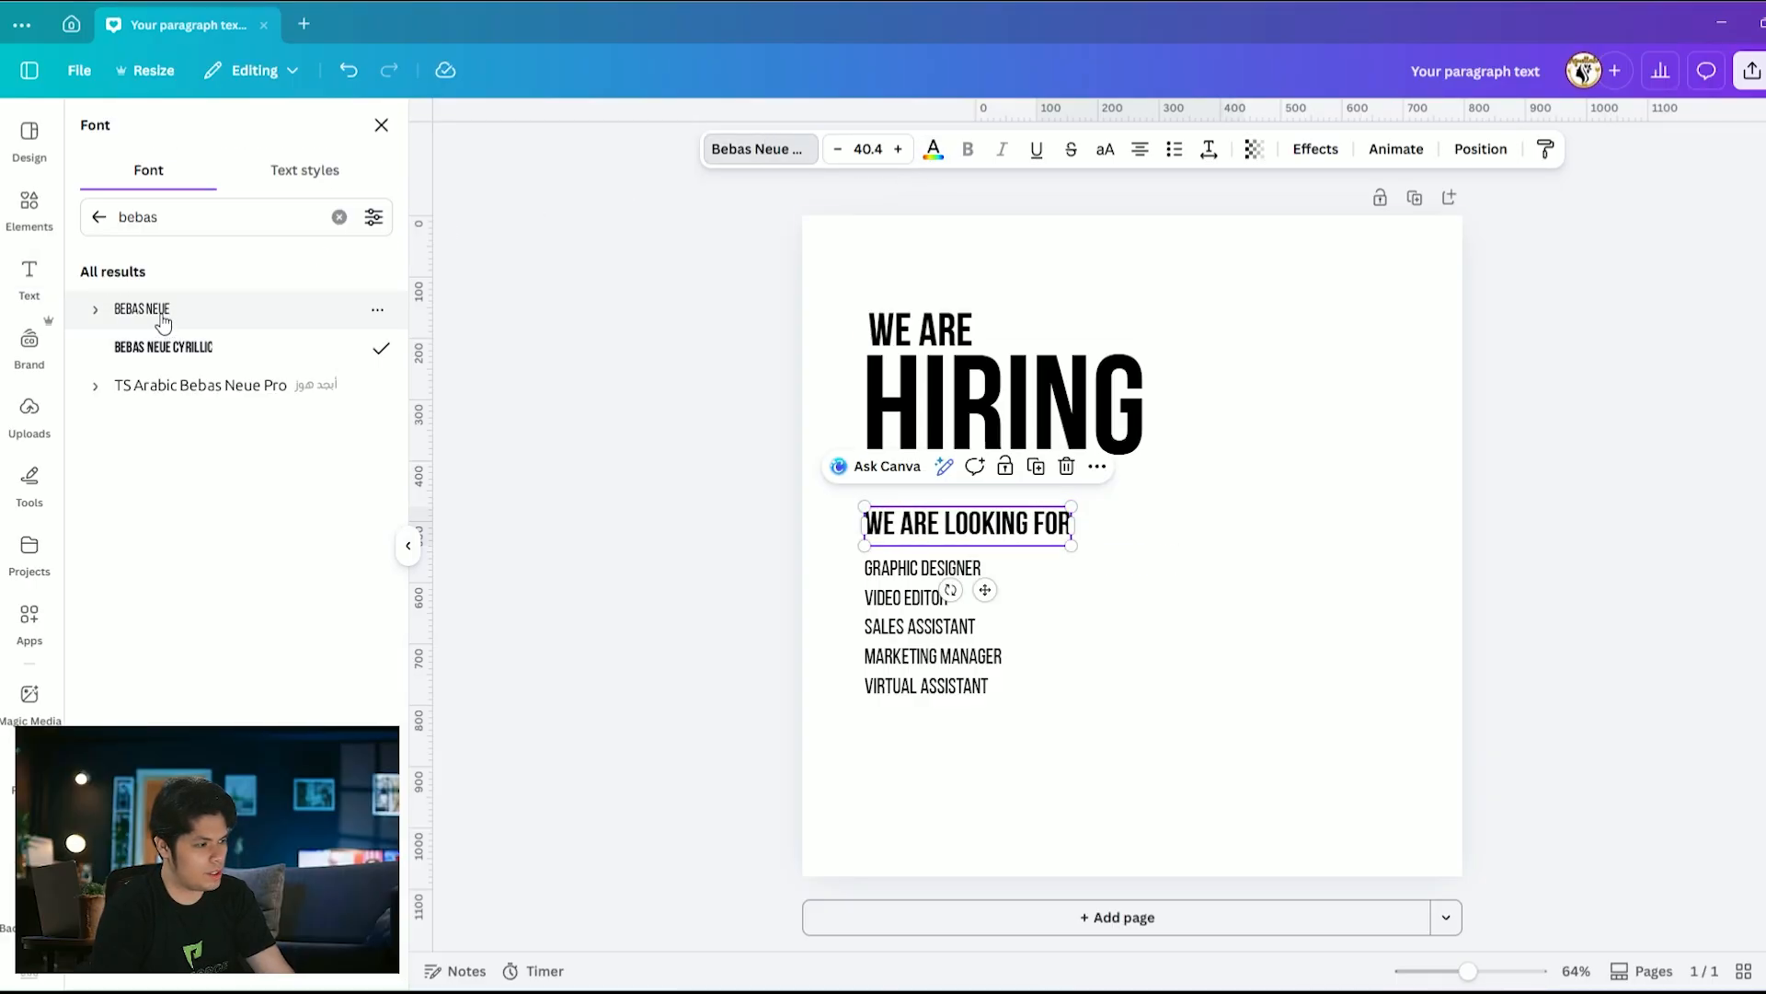
left_click(164, 313)
left_click(1224, 563)
Enlarge the "WE ARE LOOKING FOR" heading to about size 47.3
left_click(982, 533)
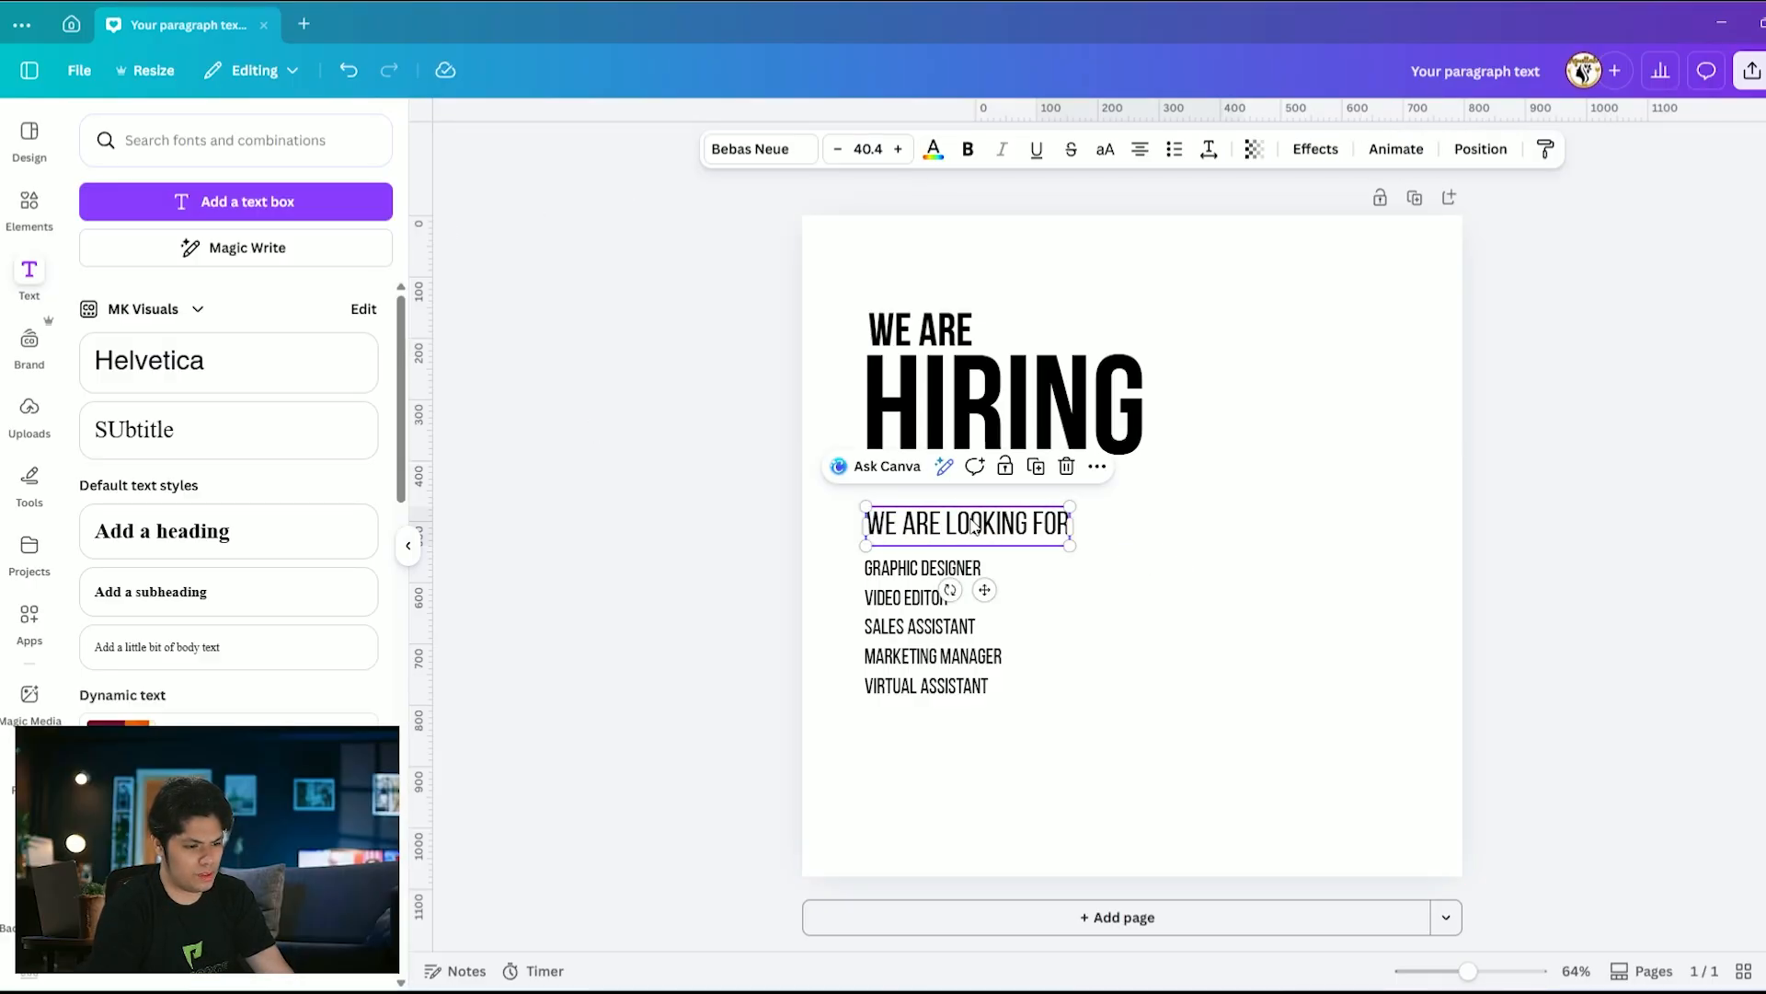
left_click_drag(1071, 526, 1112, 506)
Add "OFFICE STAFF" as a new line under "VIRTUAL ASSISTANT" in the roles list
left_click(917, 616)
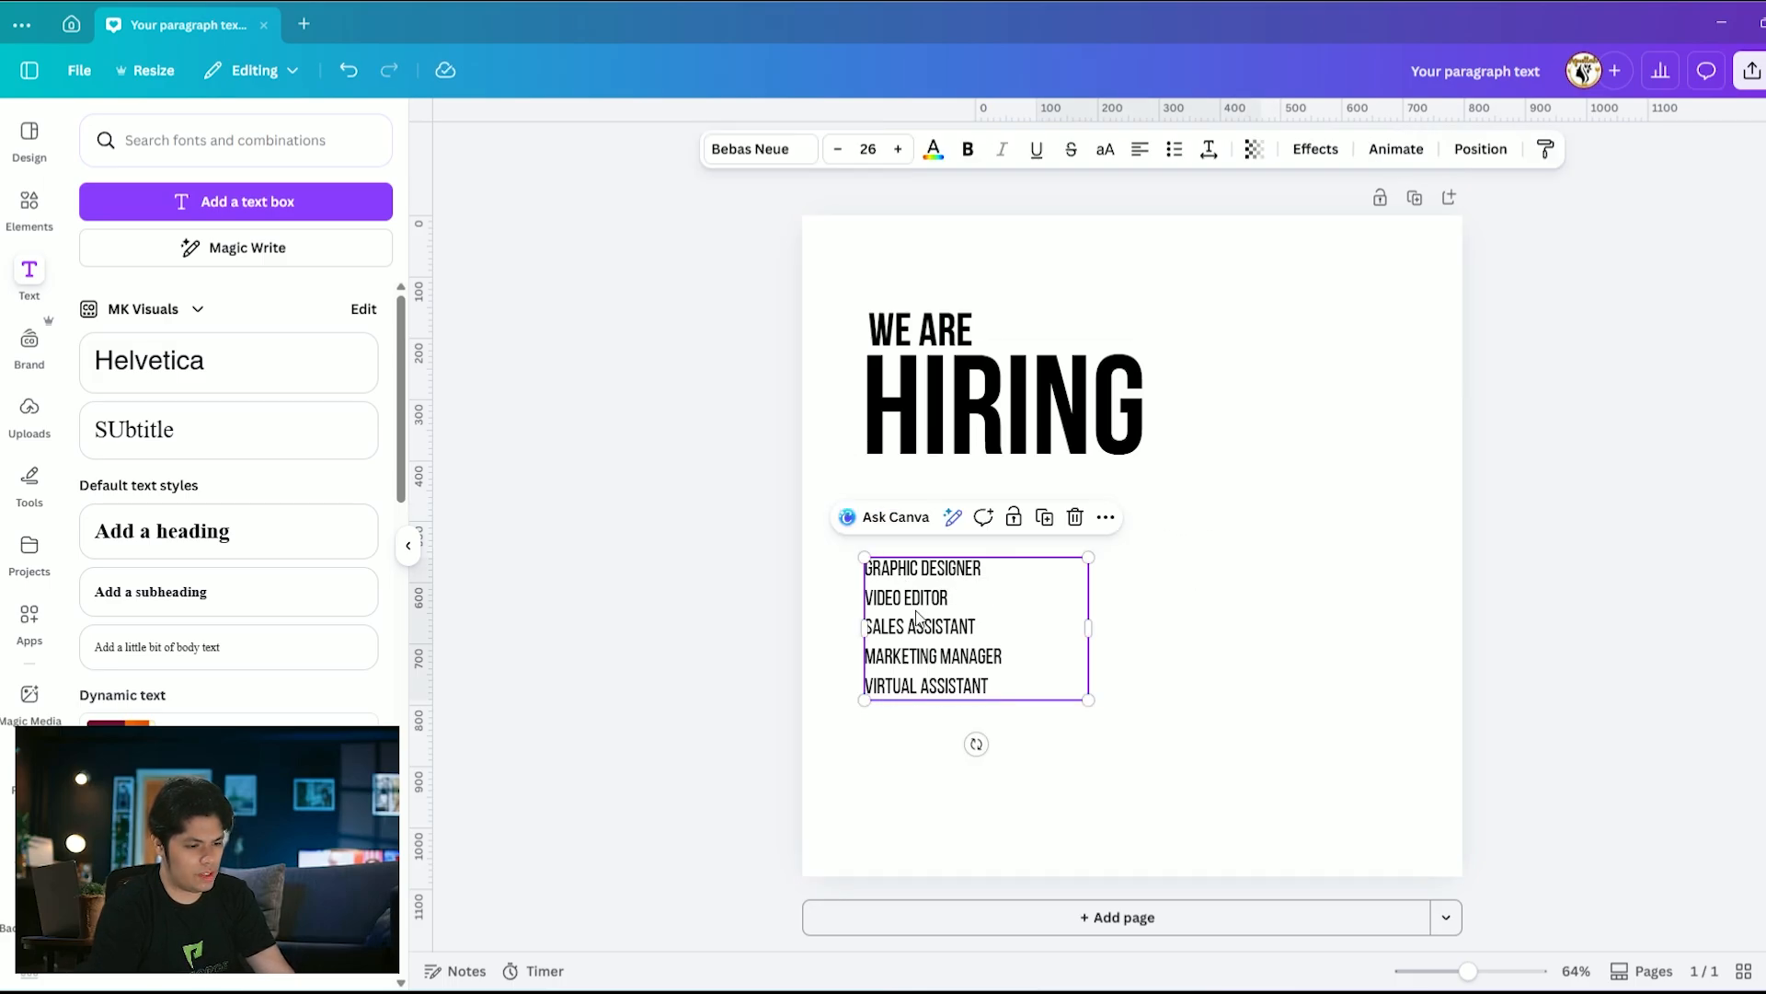
double_click(1010, 685)
left_click(996, 685)
key("Return")
type("OFF")
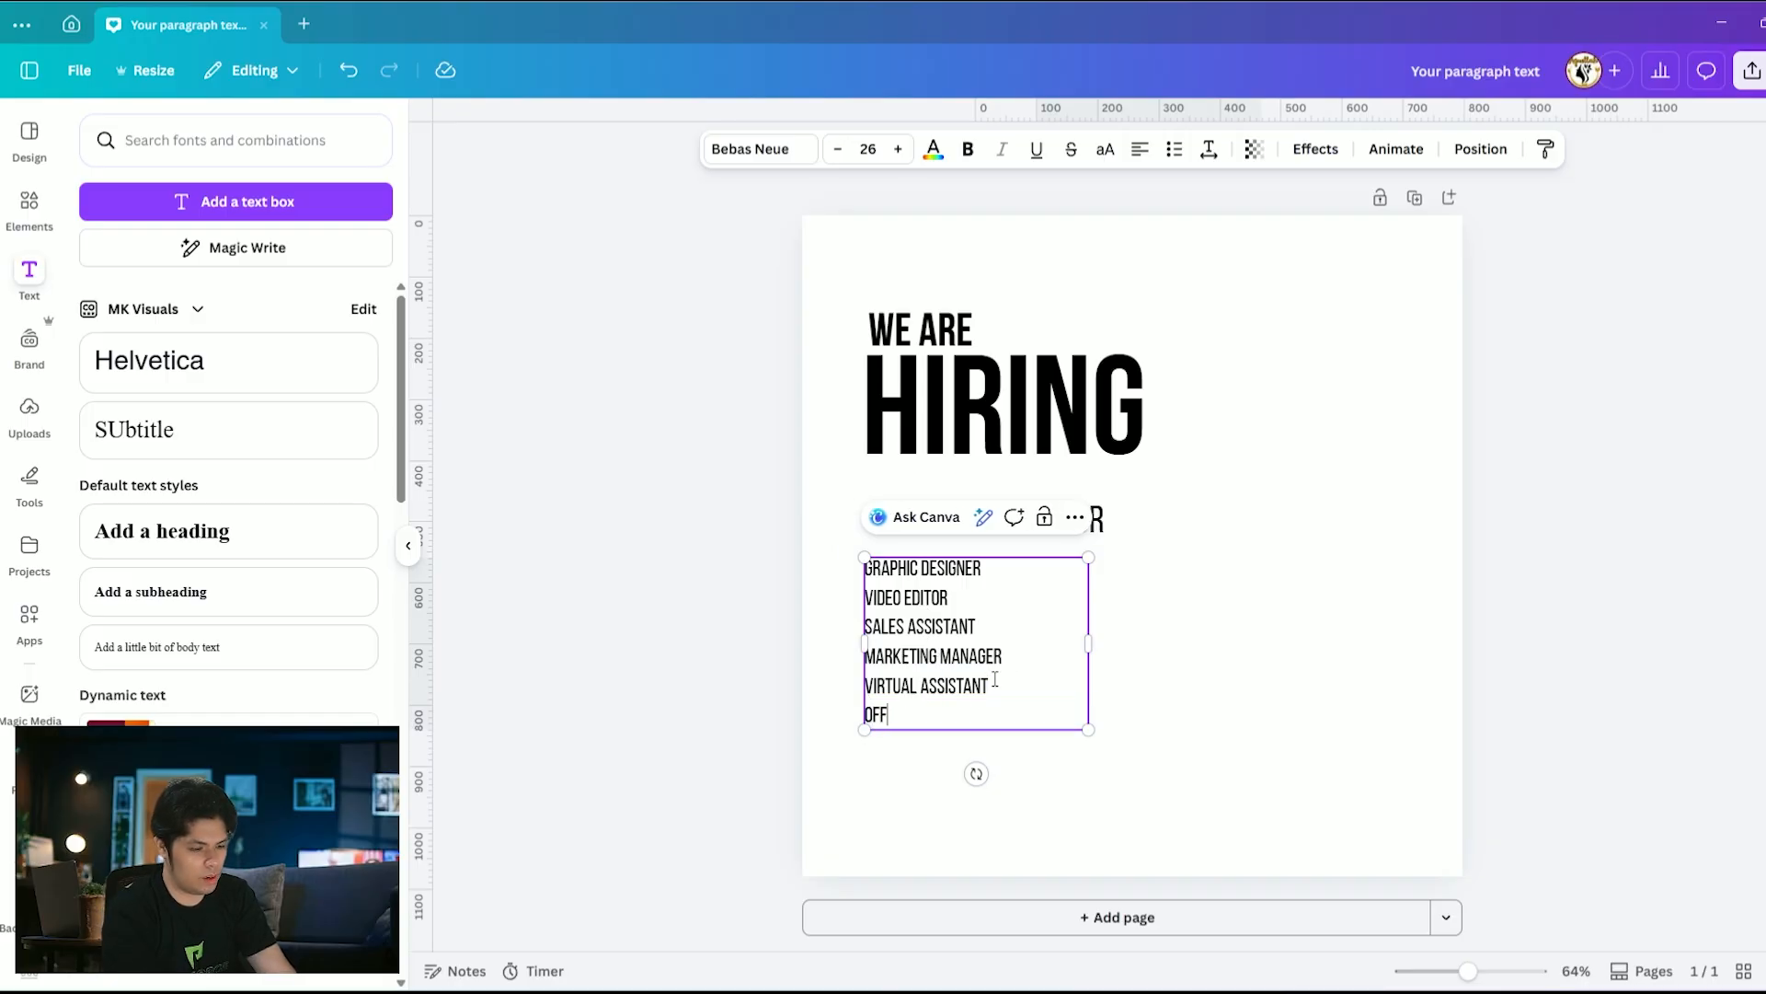
type("ICE STAFF")
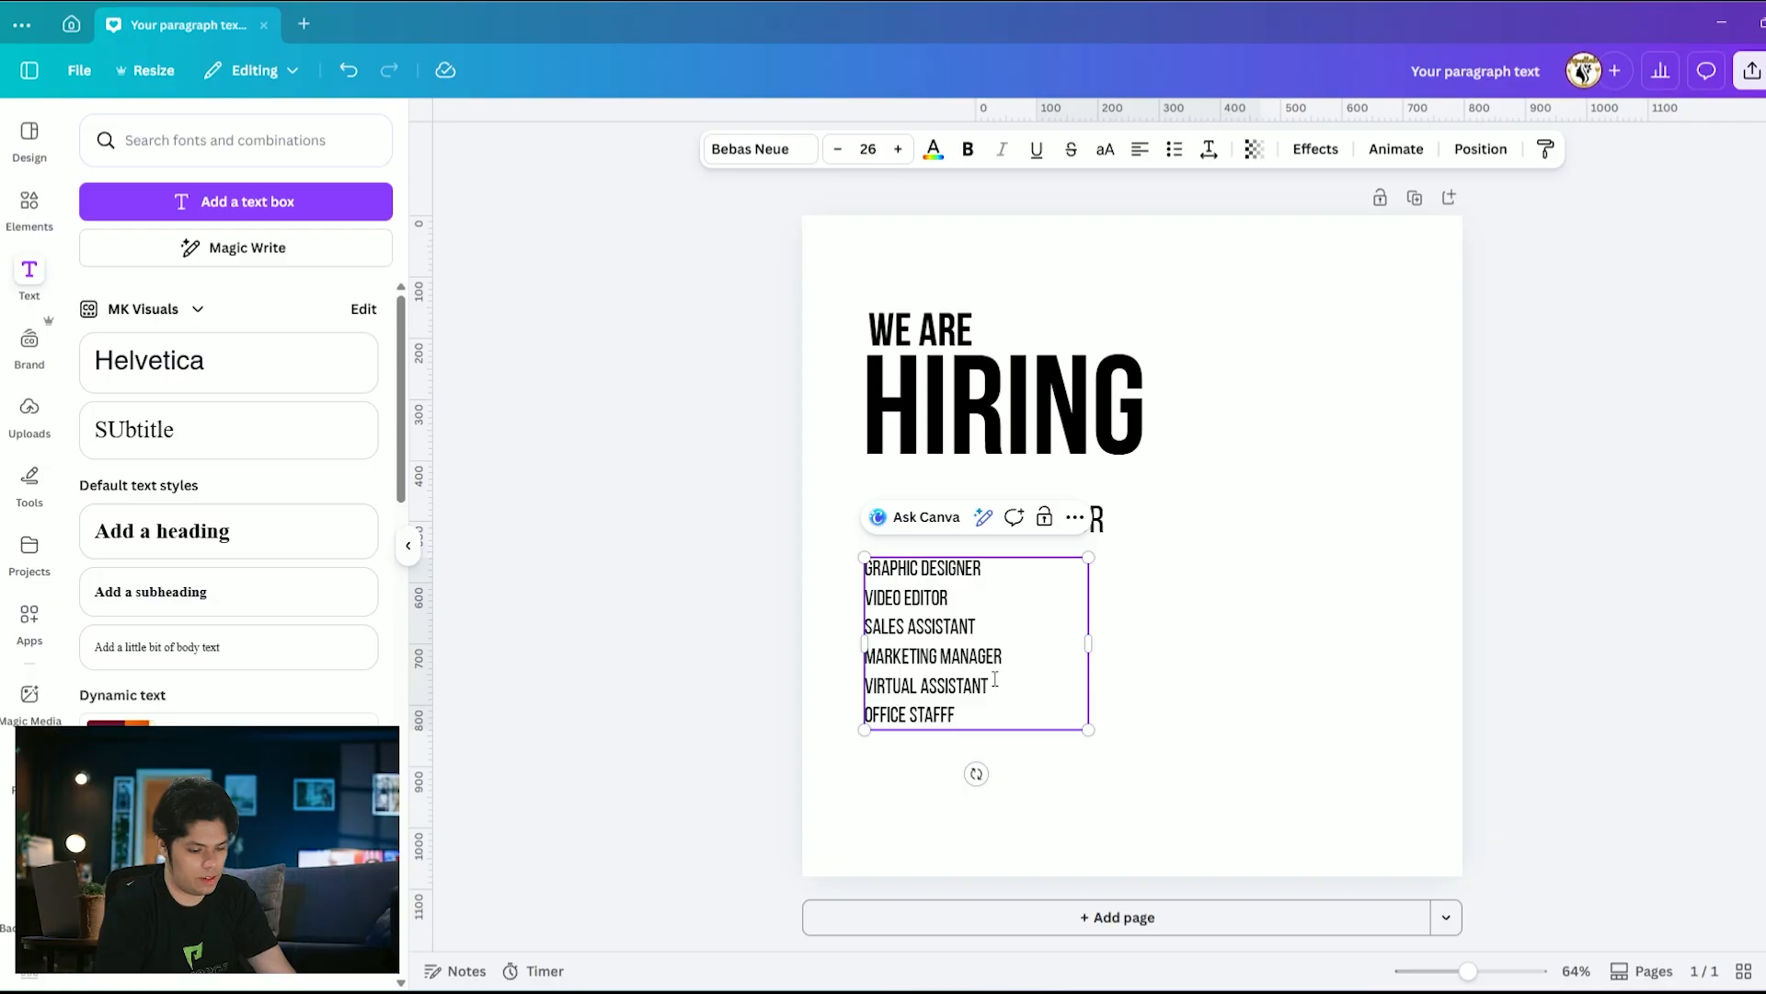
left_click(1215, 667)
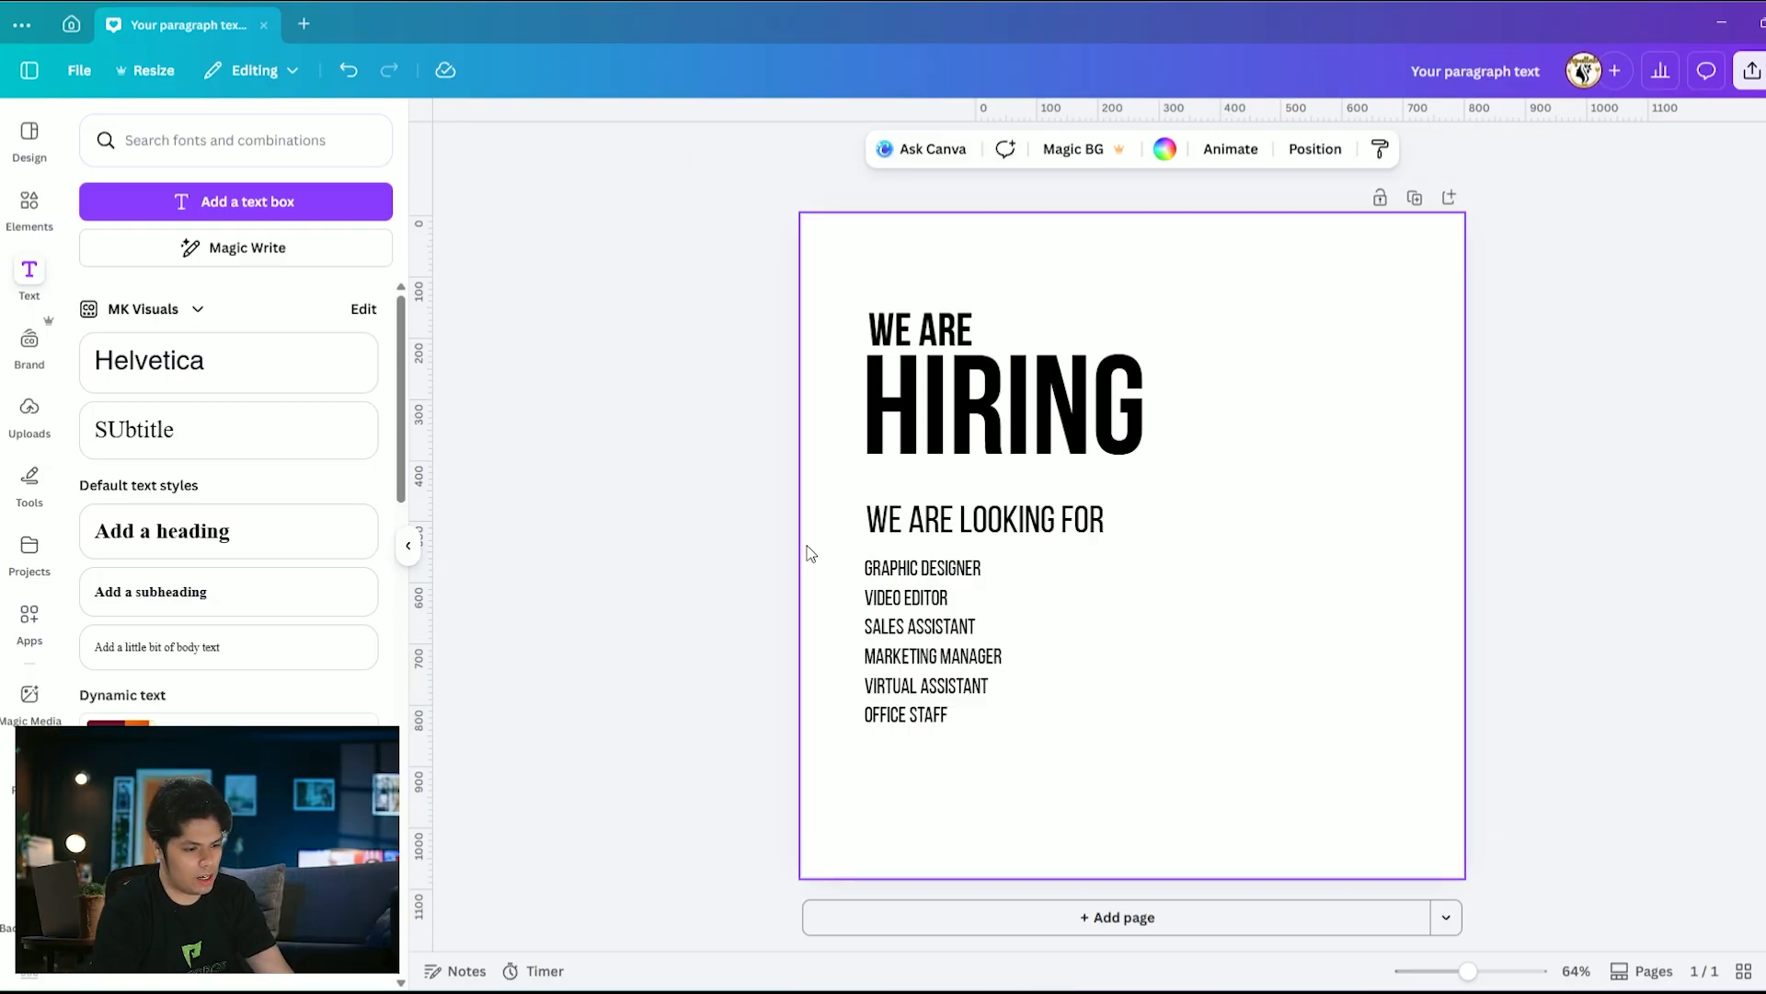
Move the "MARKETING MANAGER" line to the start of the roles list, leaving no blank line behind
left_click(957, 609)
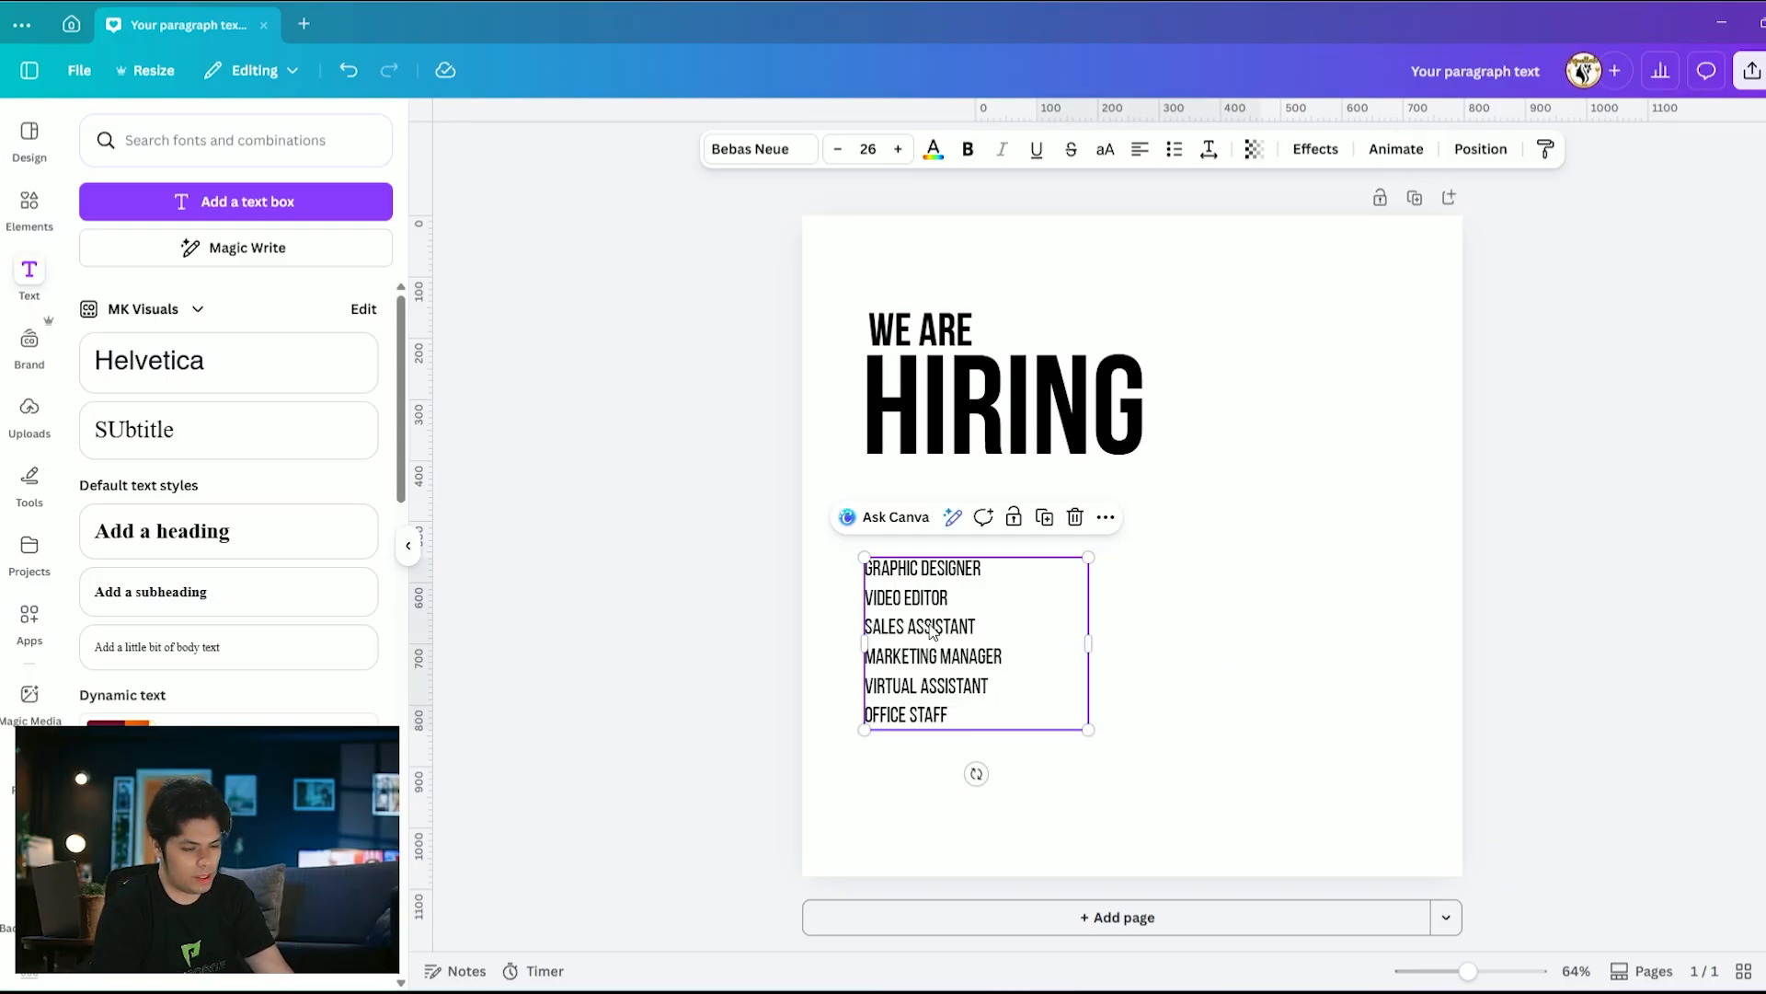
left_click(1011, 656)
left_click_drag(1004, 656, 871, 649)
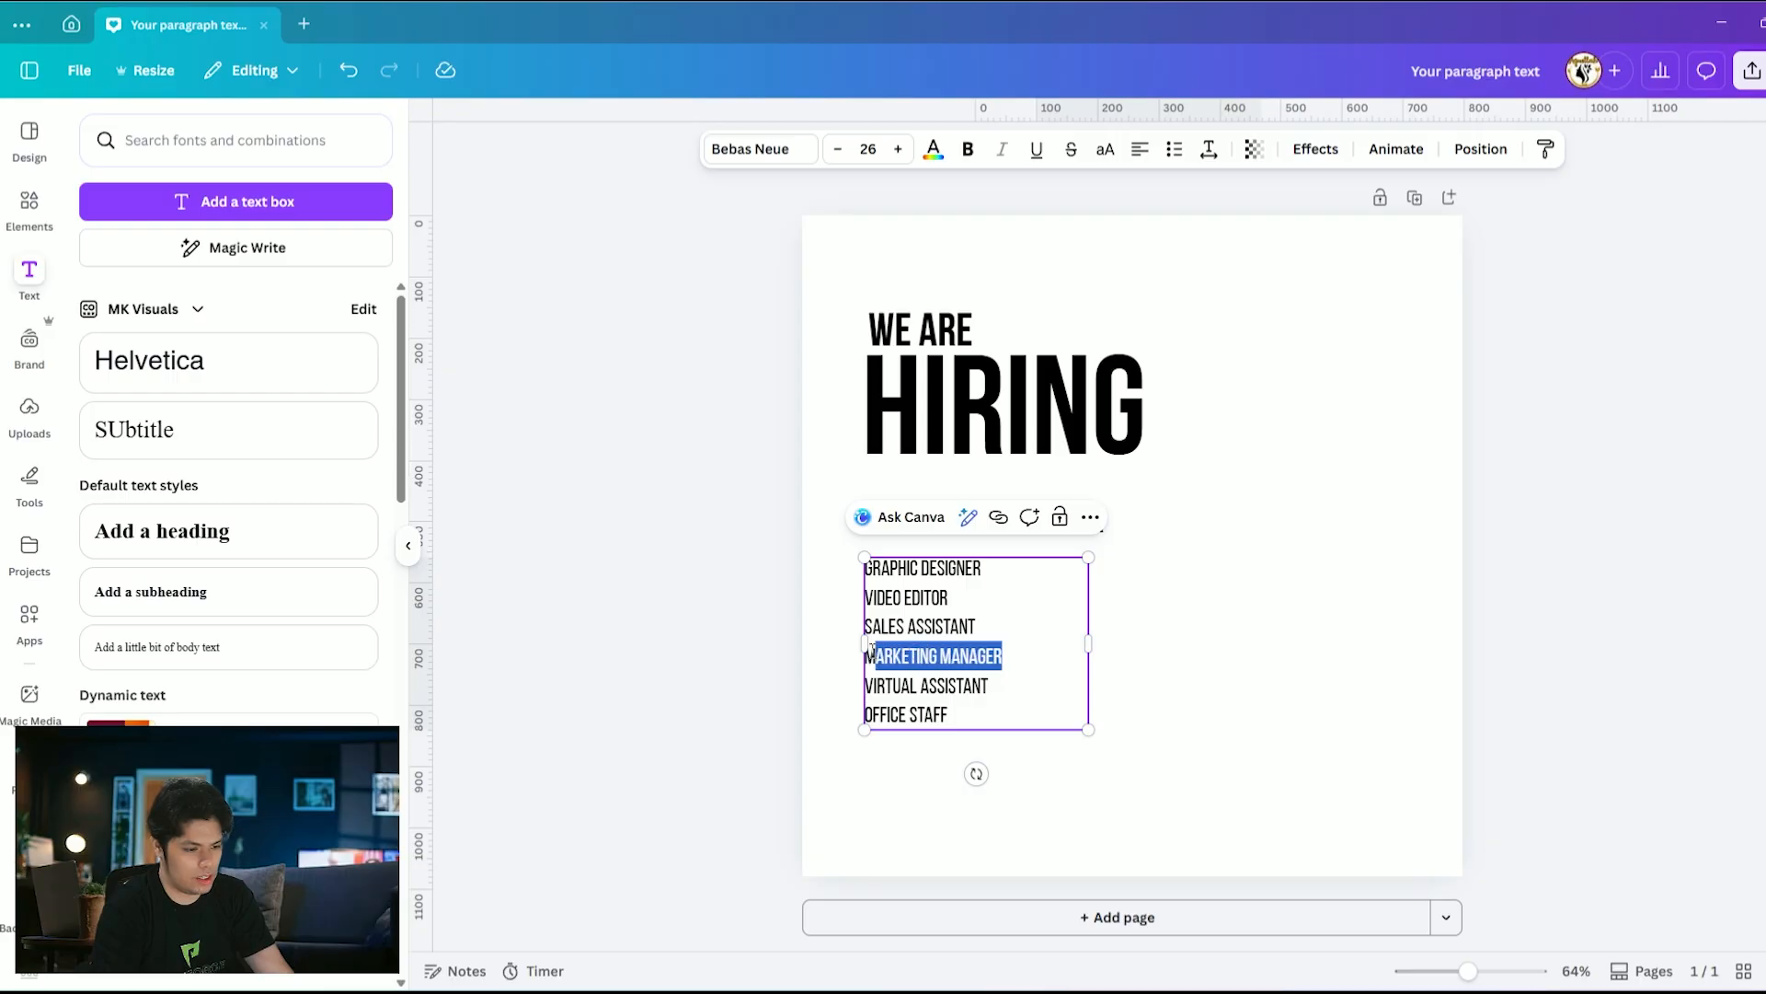
key("BackSpace")
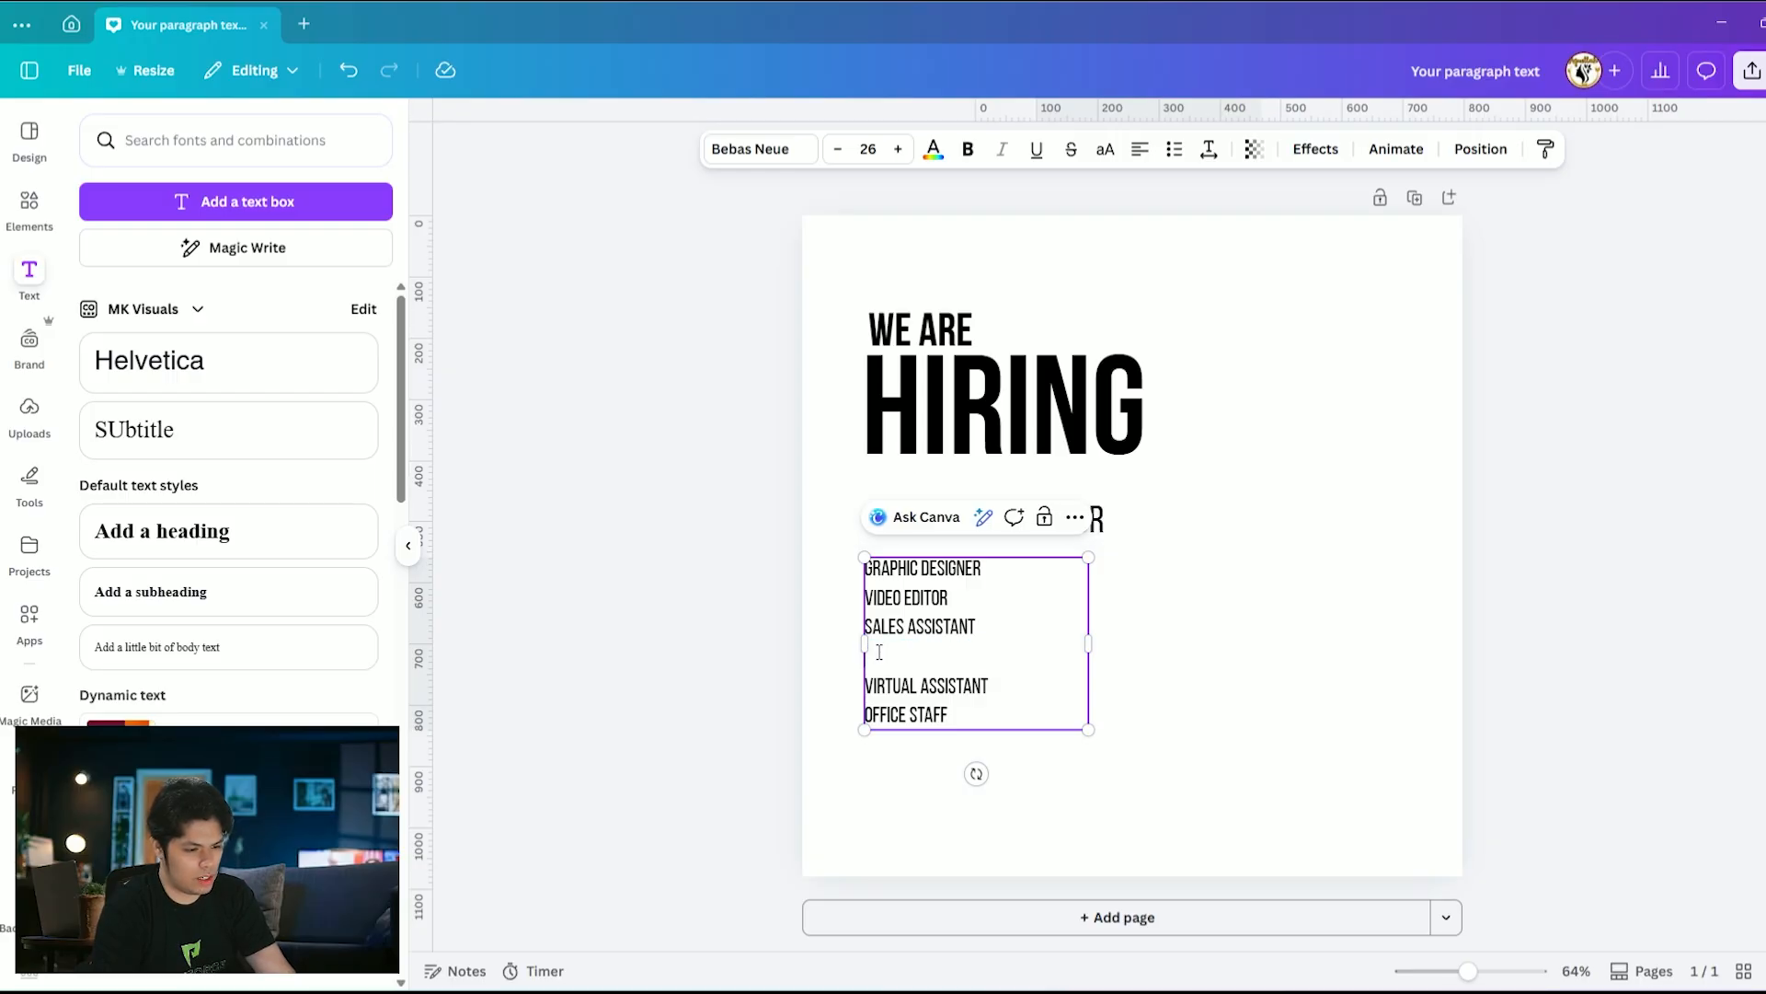
key("BackSpace")
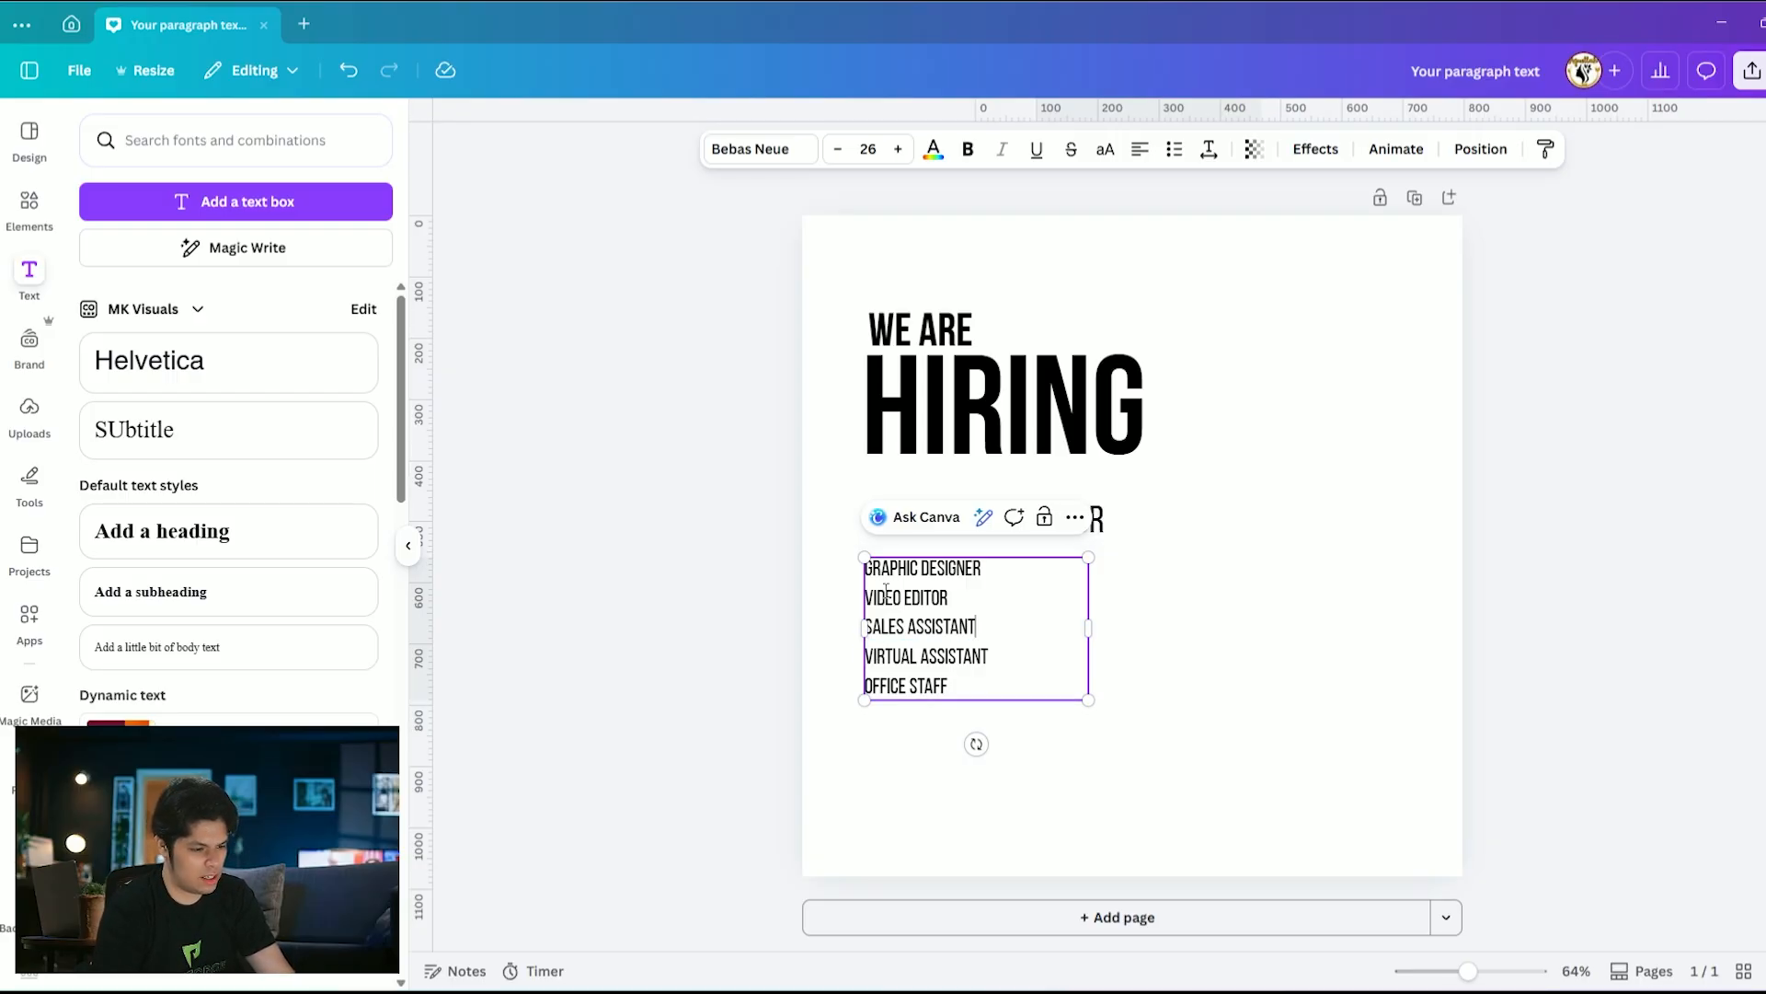
key("Return")
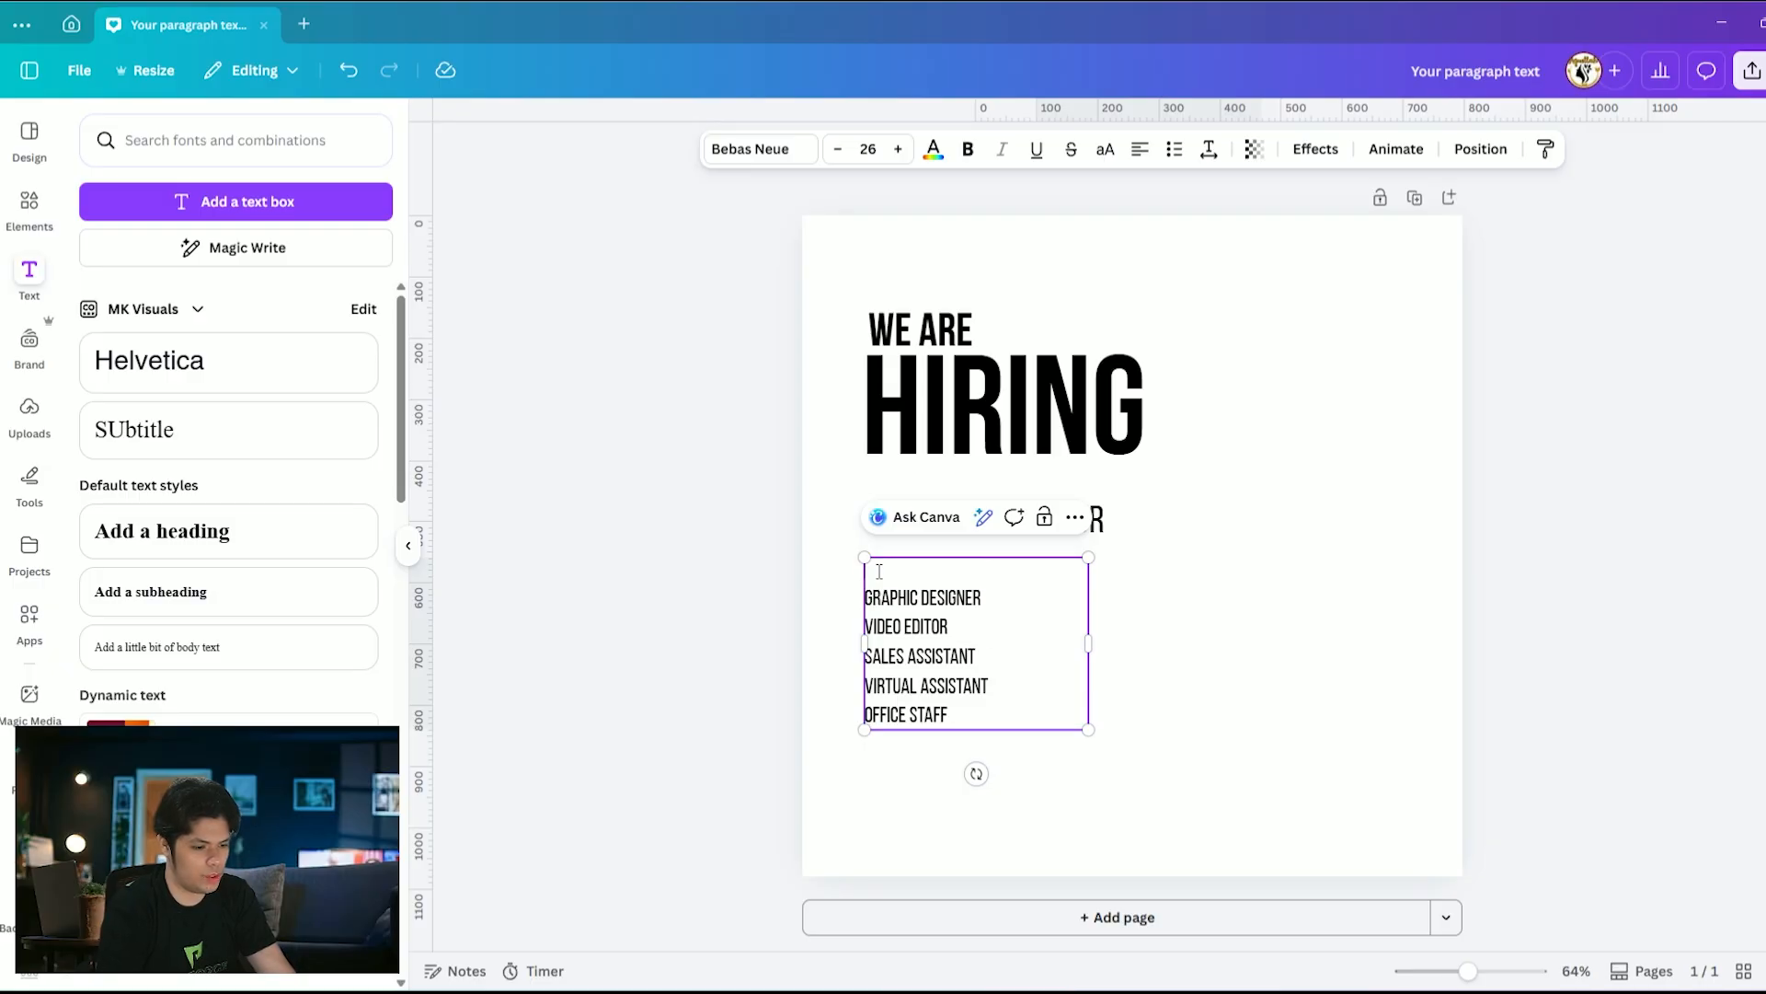
type("MARKETING MANAGER")
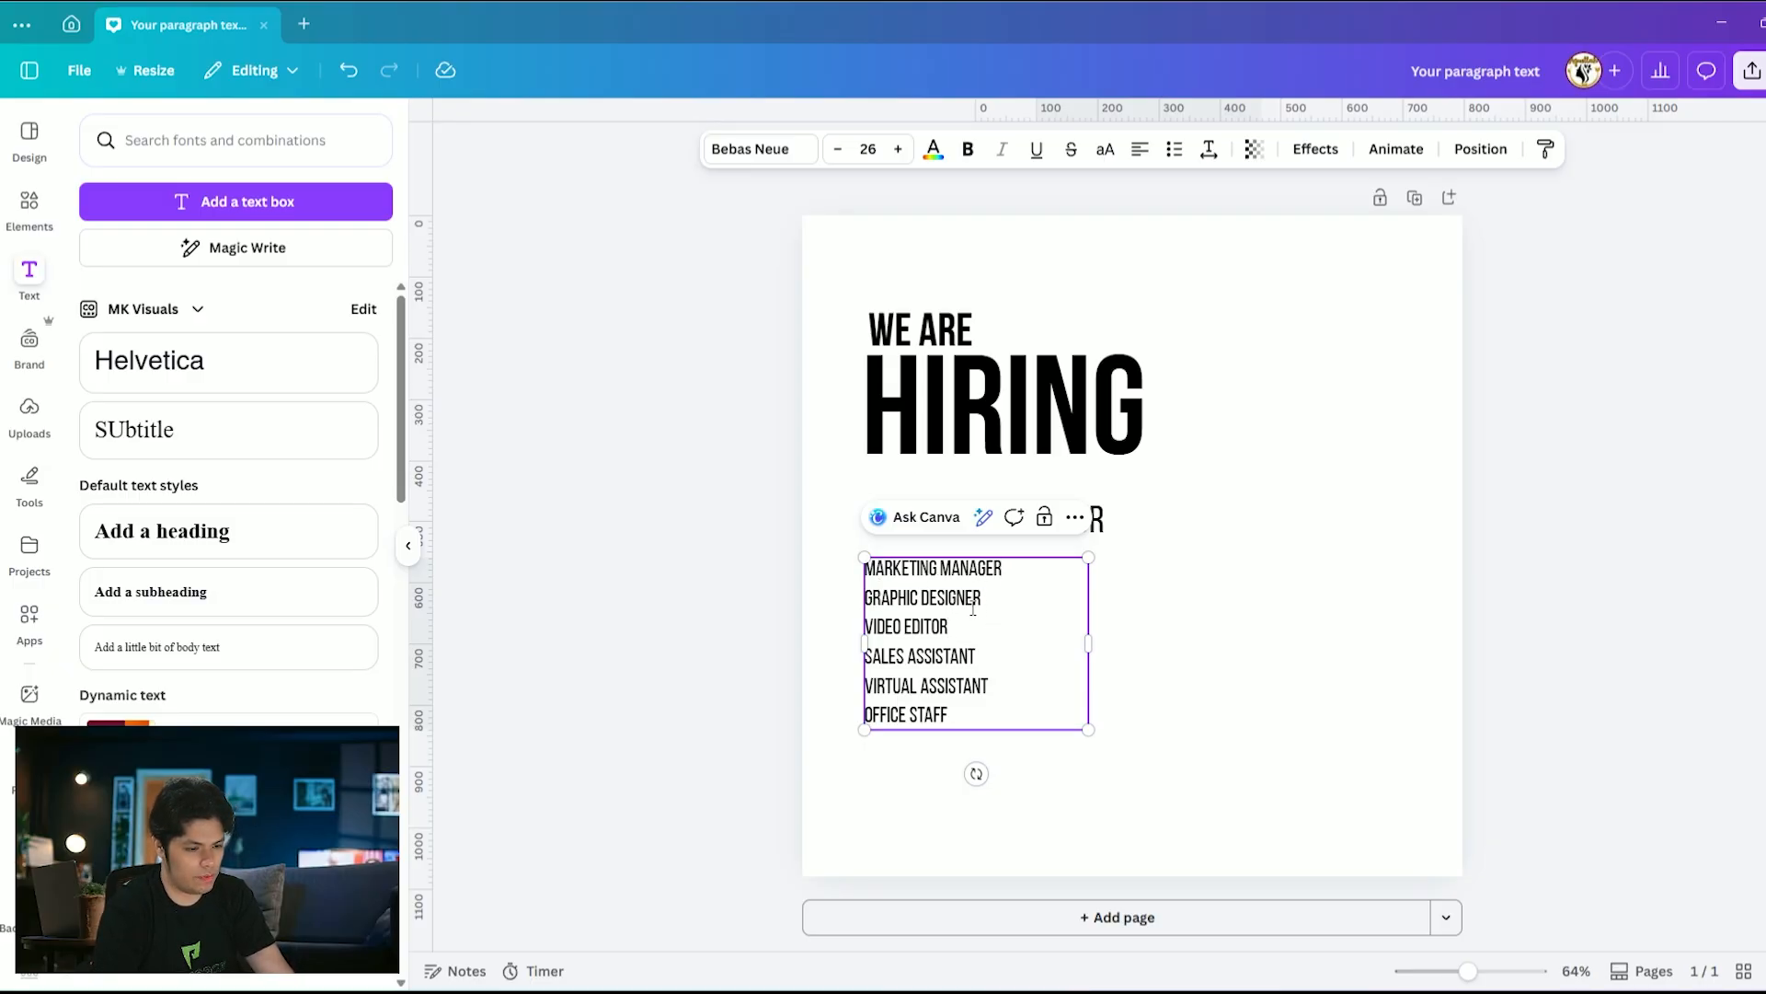
Move the "VIDEO EDITOR" line to the end of the roles list, below "OFFICE STAFF"
left_click_drag(965, 626, 863, 628)
key("ctrl+c")
key("BackSpace")
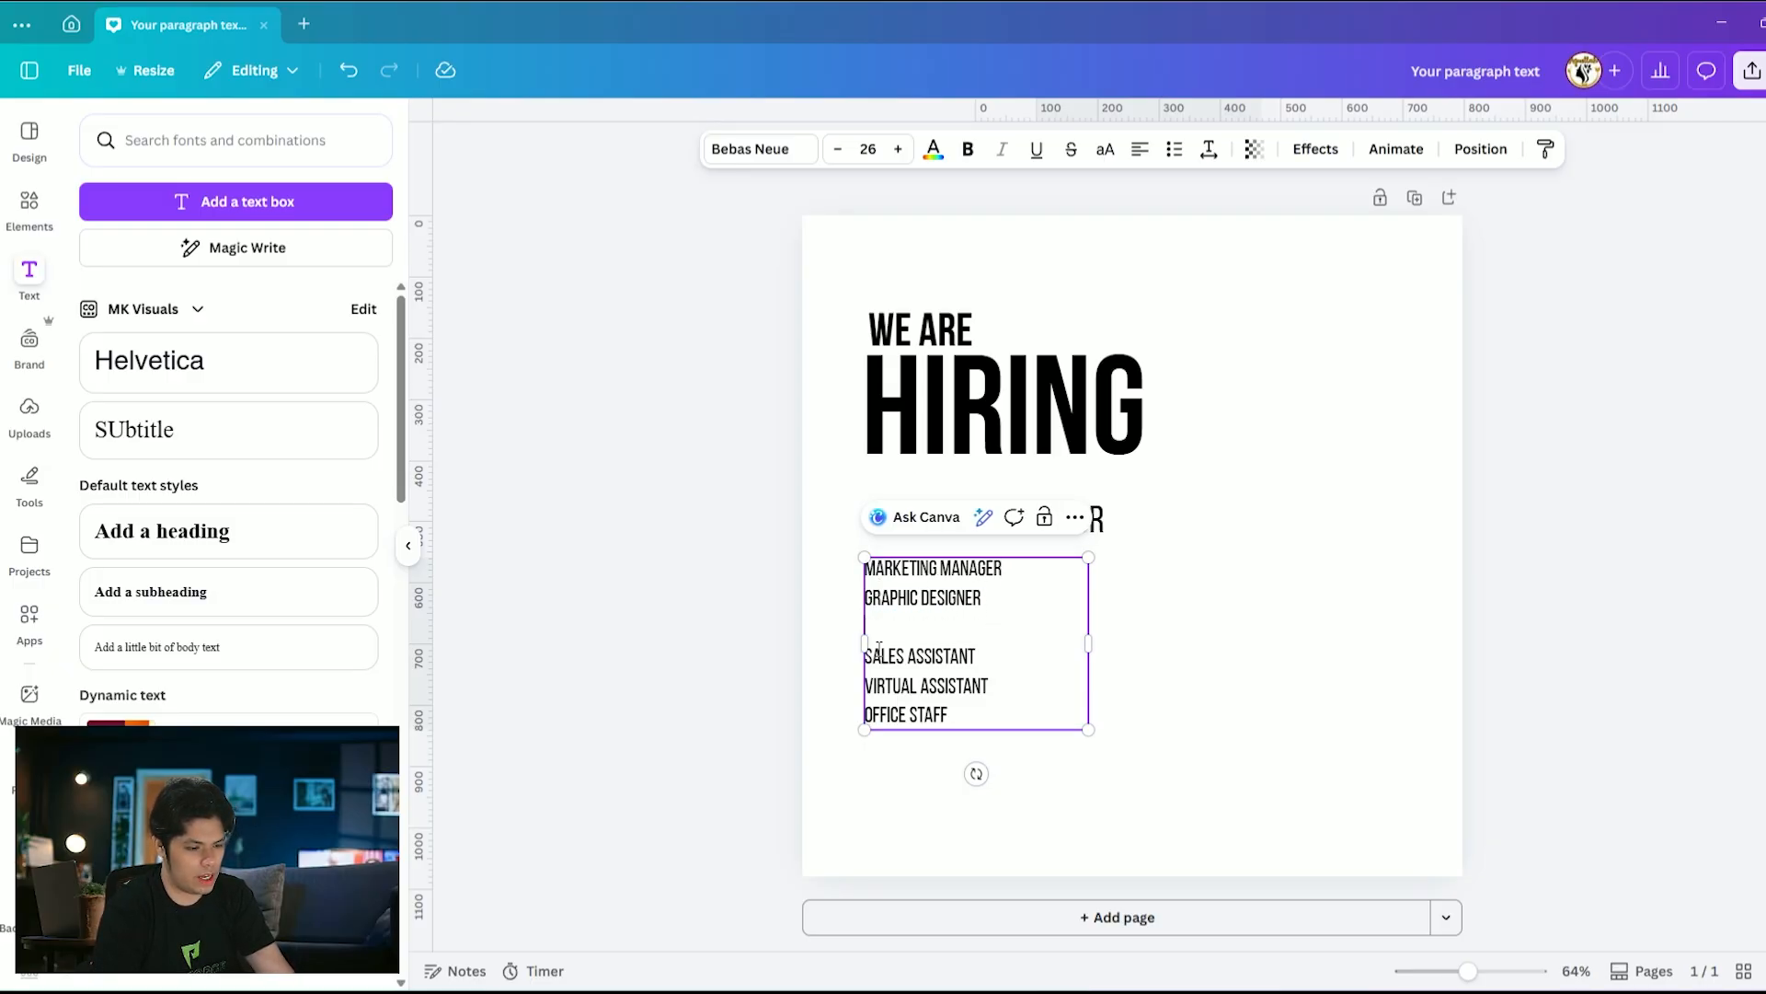
key("BackSpace")
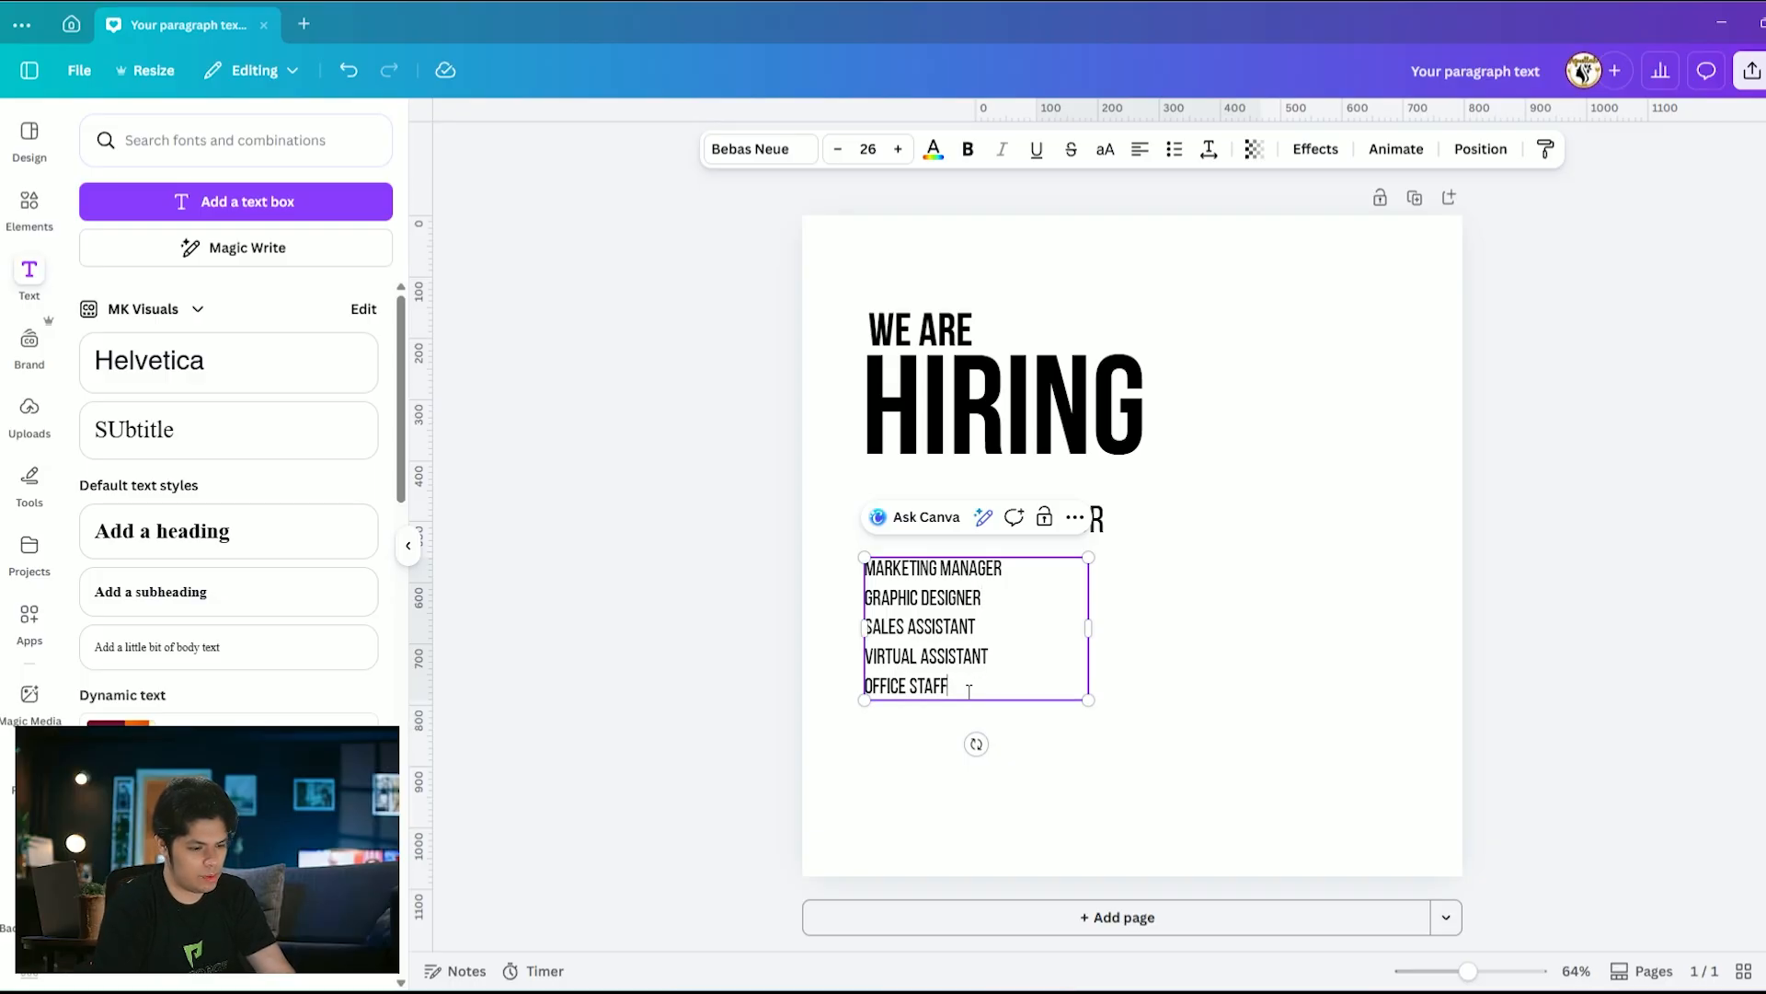
key("Return")
key("ctrl+v")
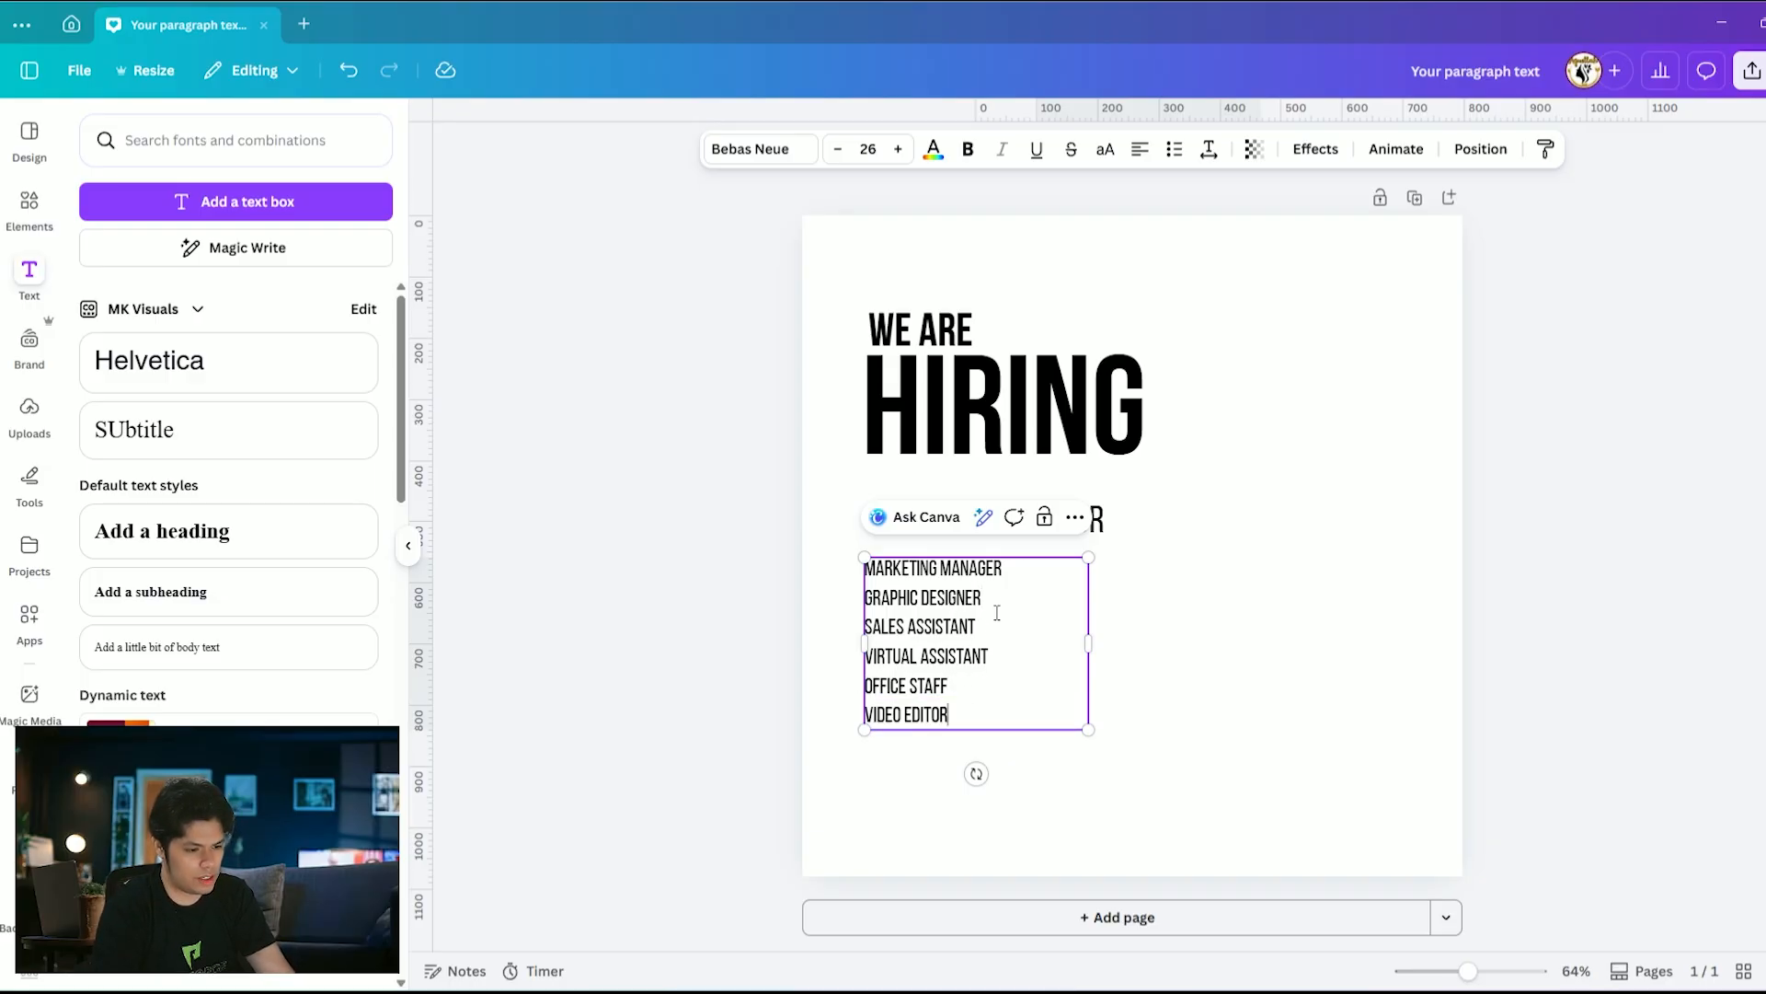
Move the "VIRTUAL ASSISTANT" line to directly below "MARKETING MANAGER" in the roles list
left_click_drag(1000, 652, 865, 655)
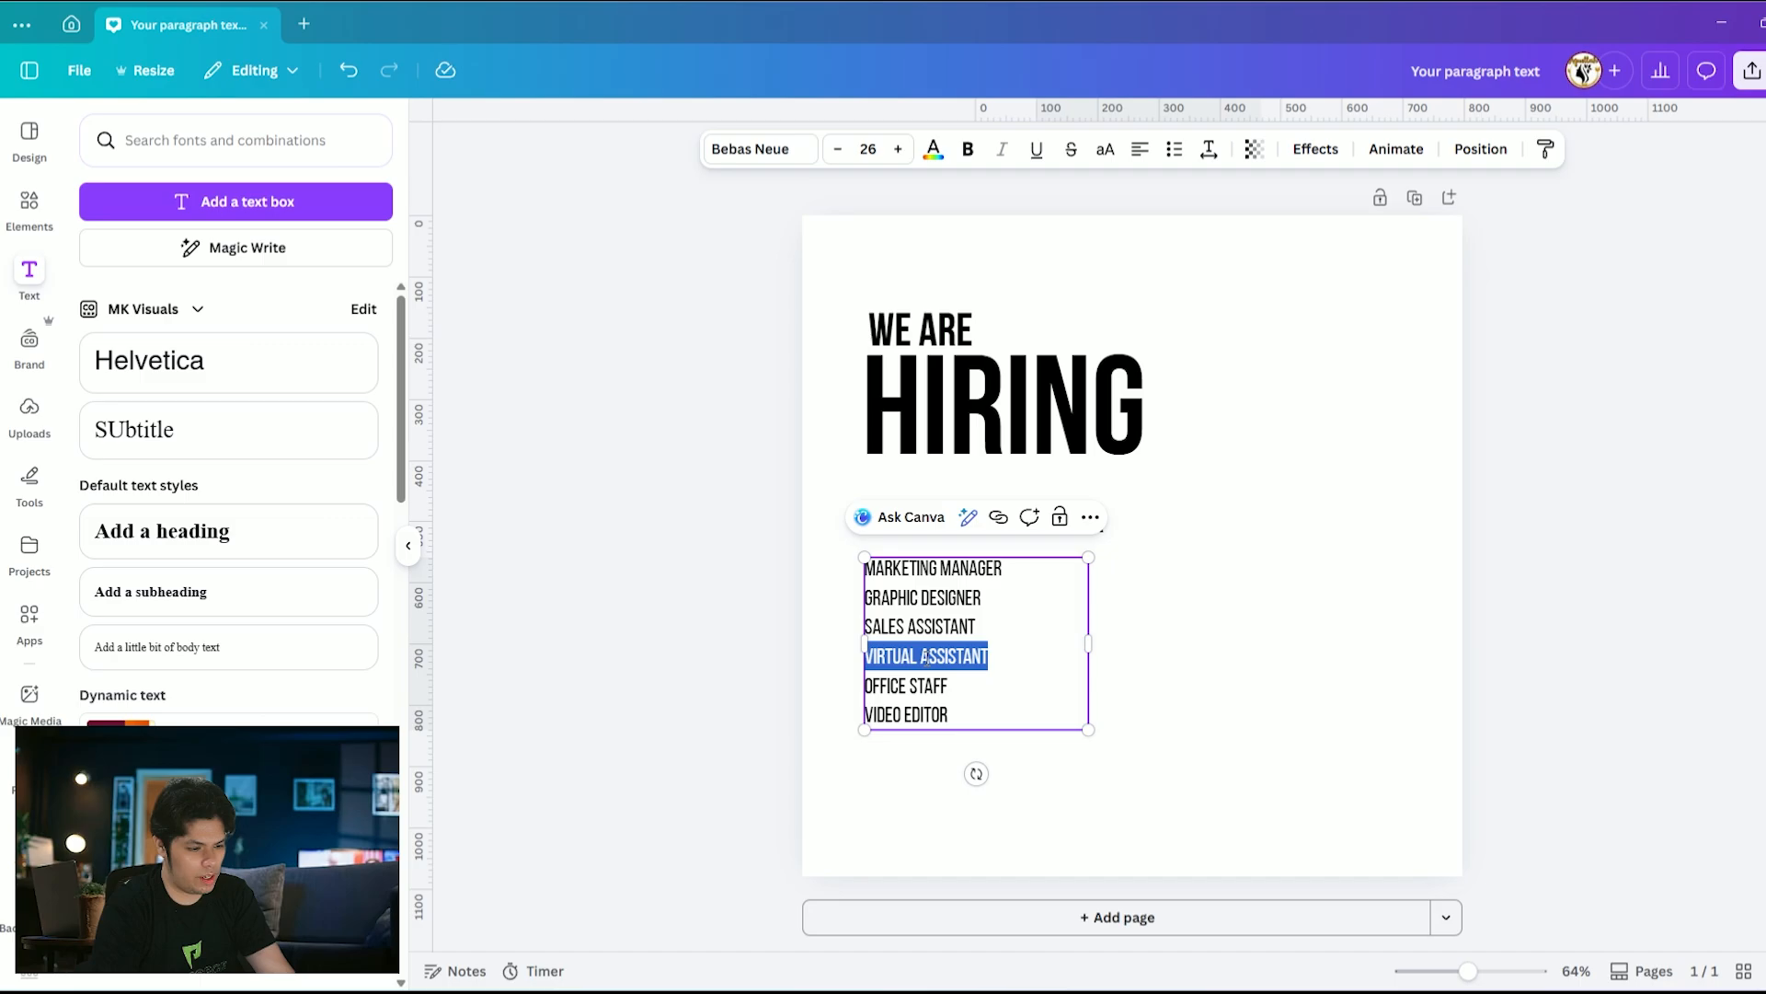
key("ctrl+x")
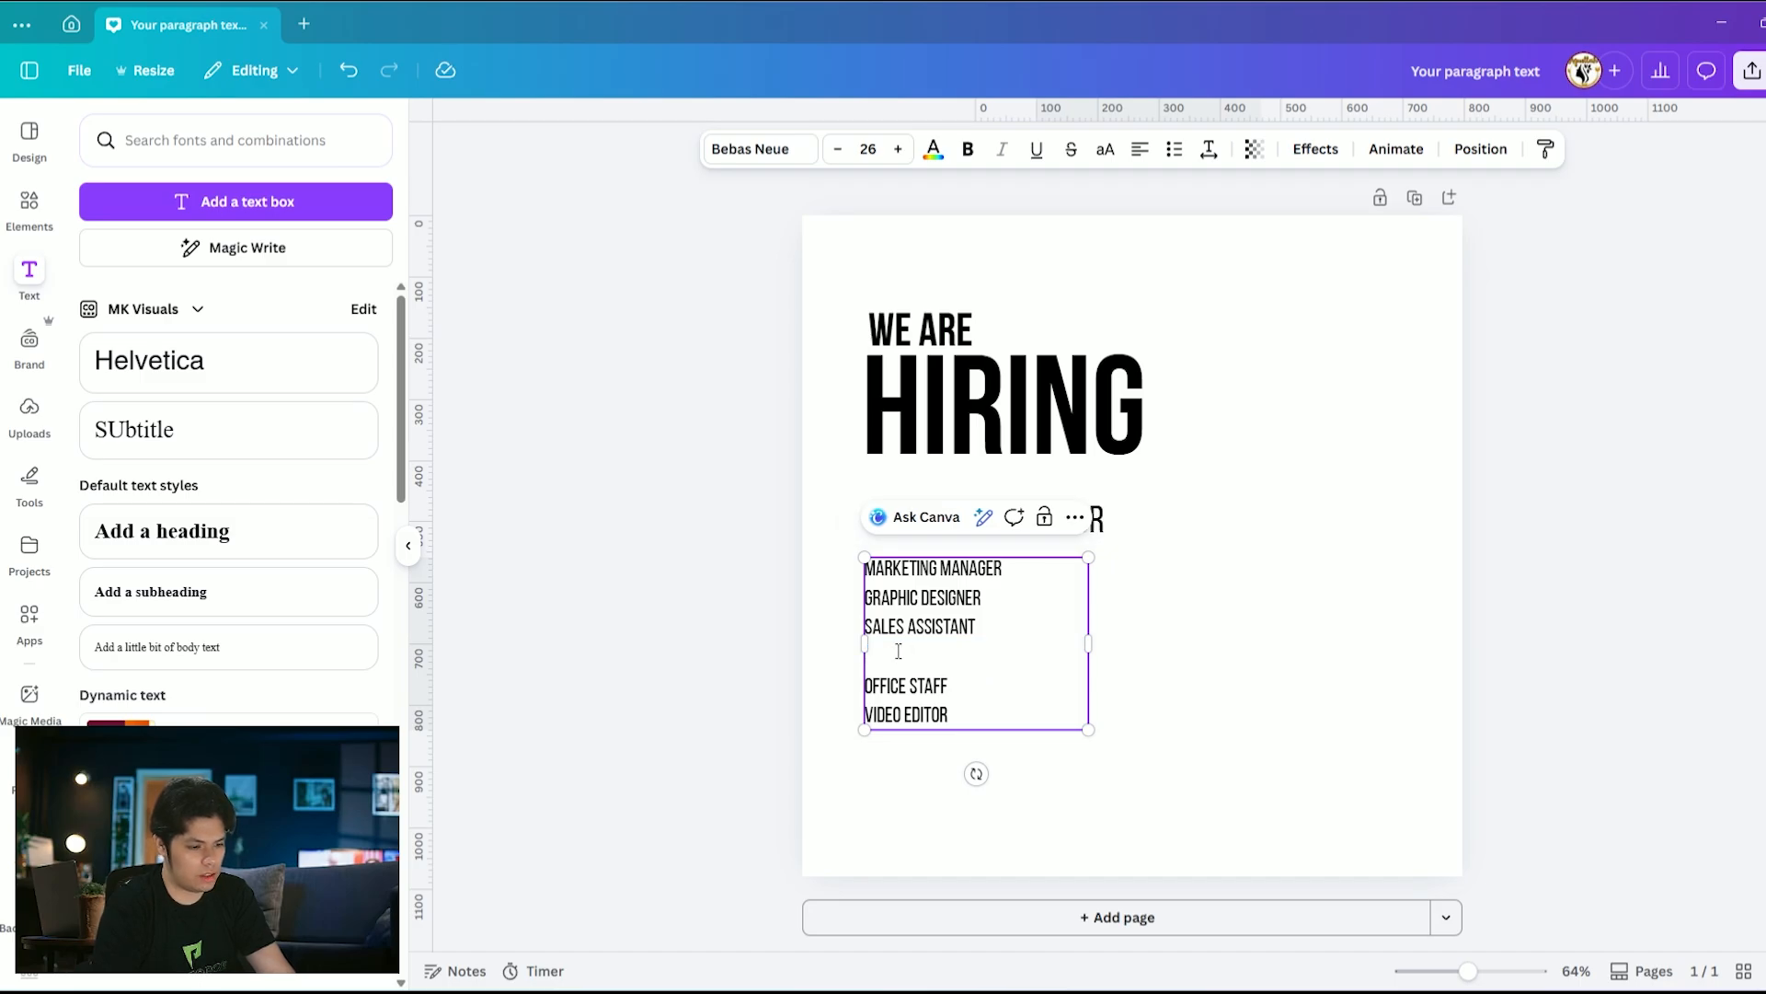
key("BackSpace")
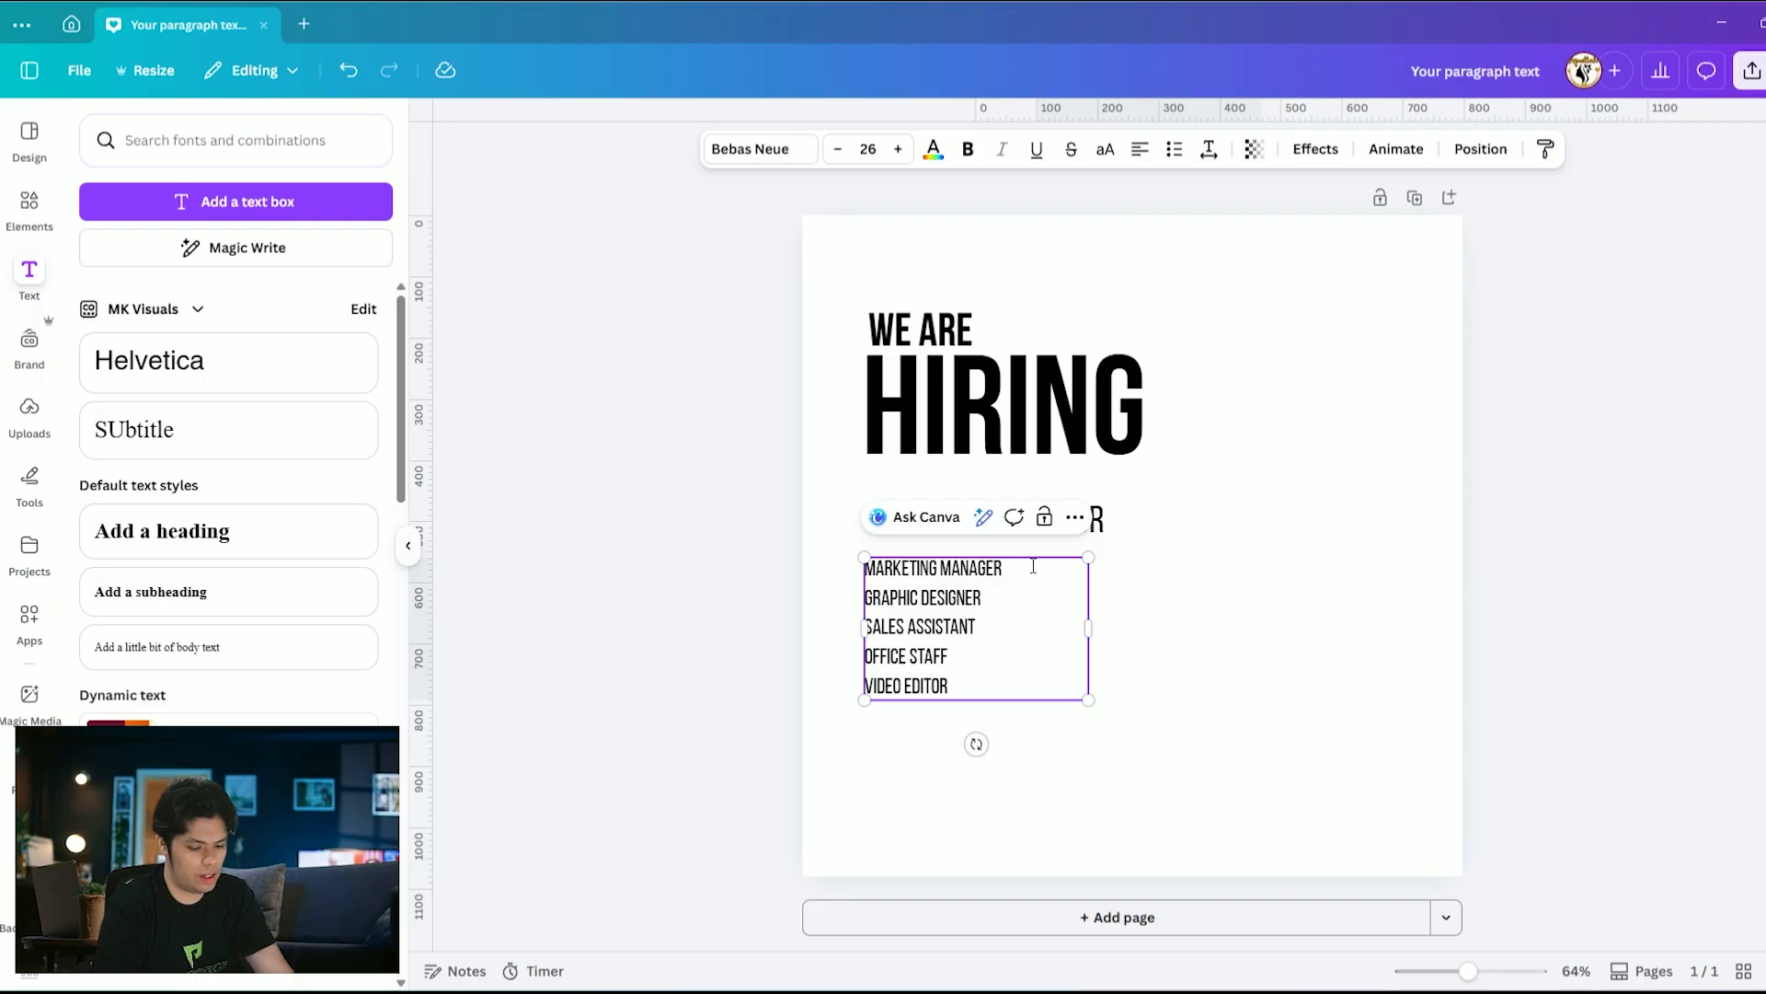
key("Return")
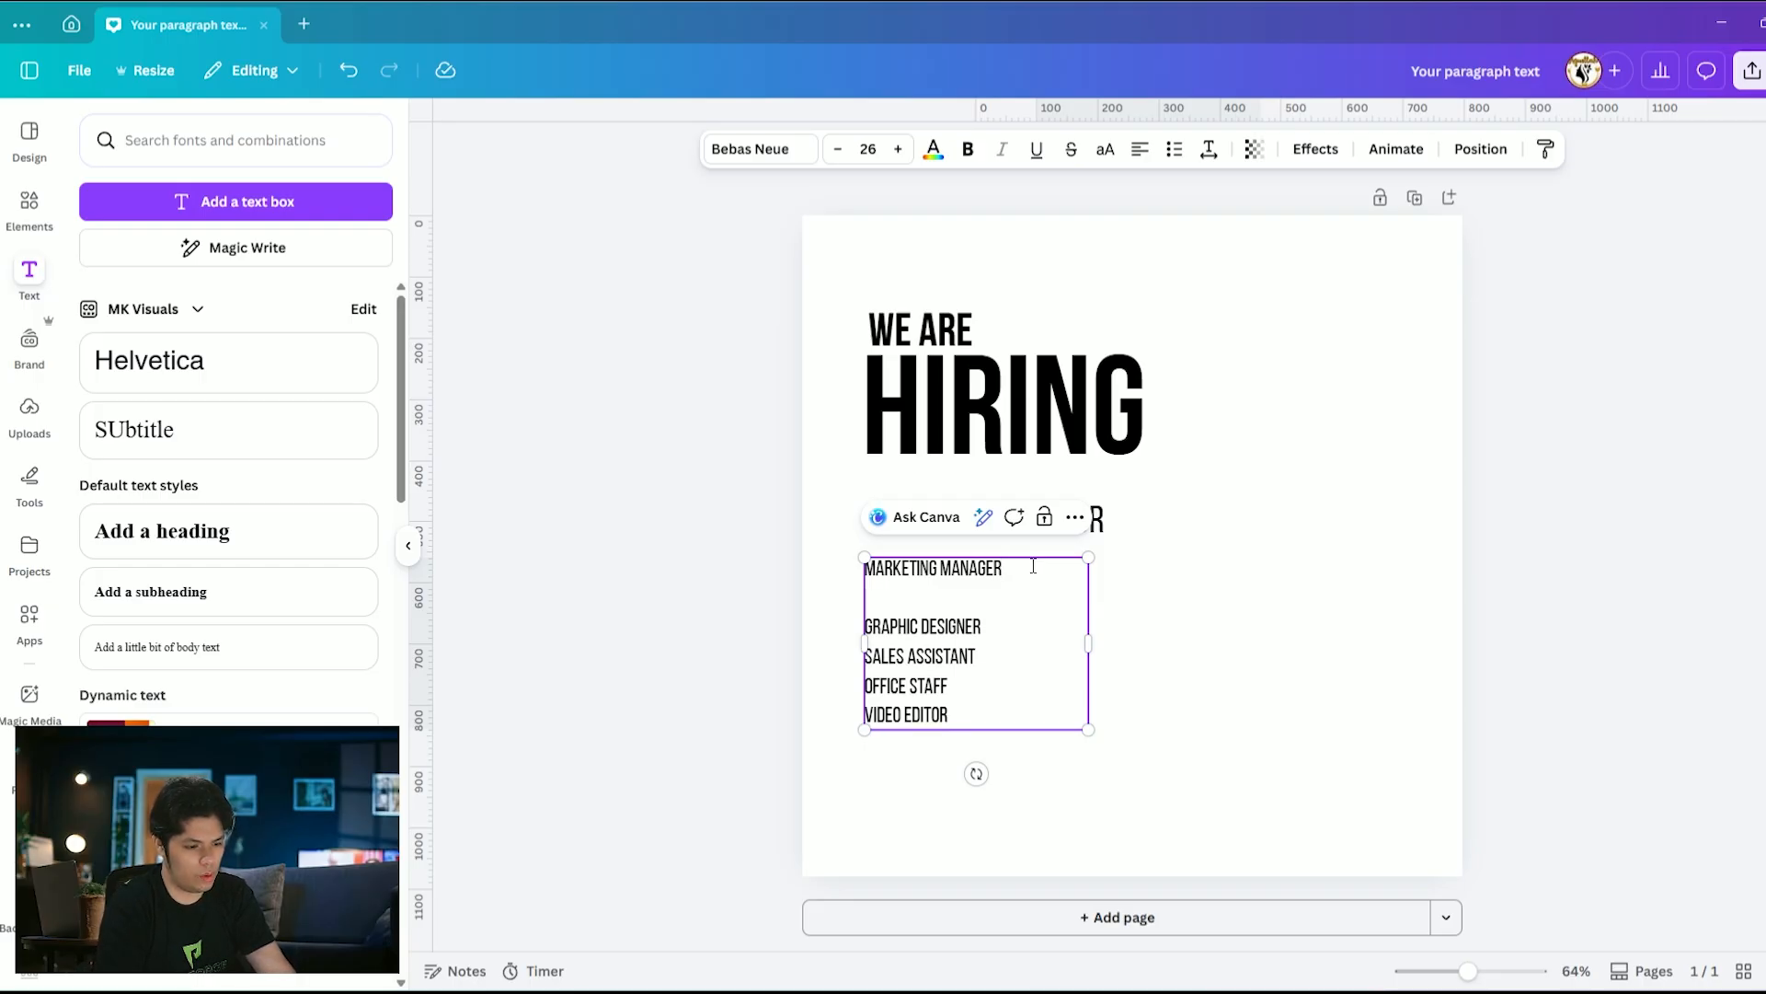
key("ctrl+v")
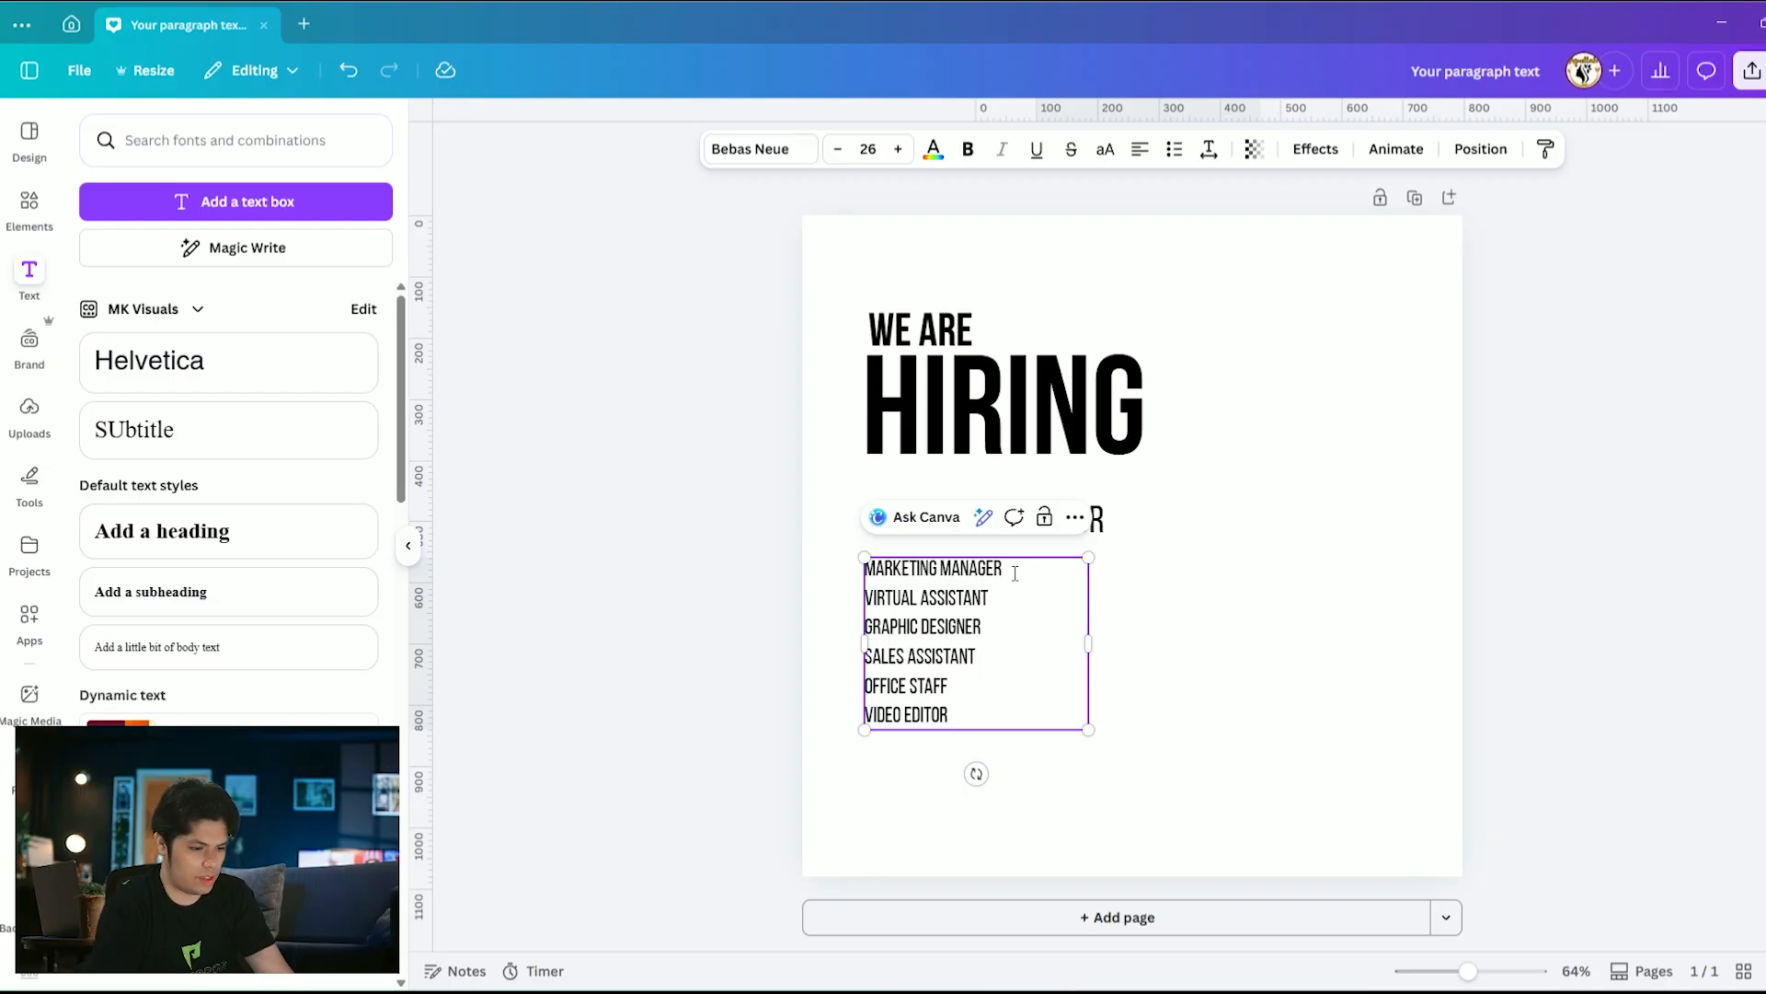
Move the "OFFICE STAFF" line to the end of the roles list, below "VIDEO EDITOR"
left_click_drag(957, 685, 865, 686)
key("BackSpace")
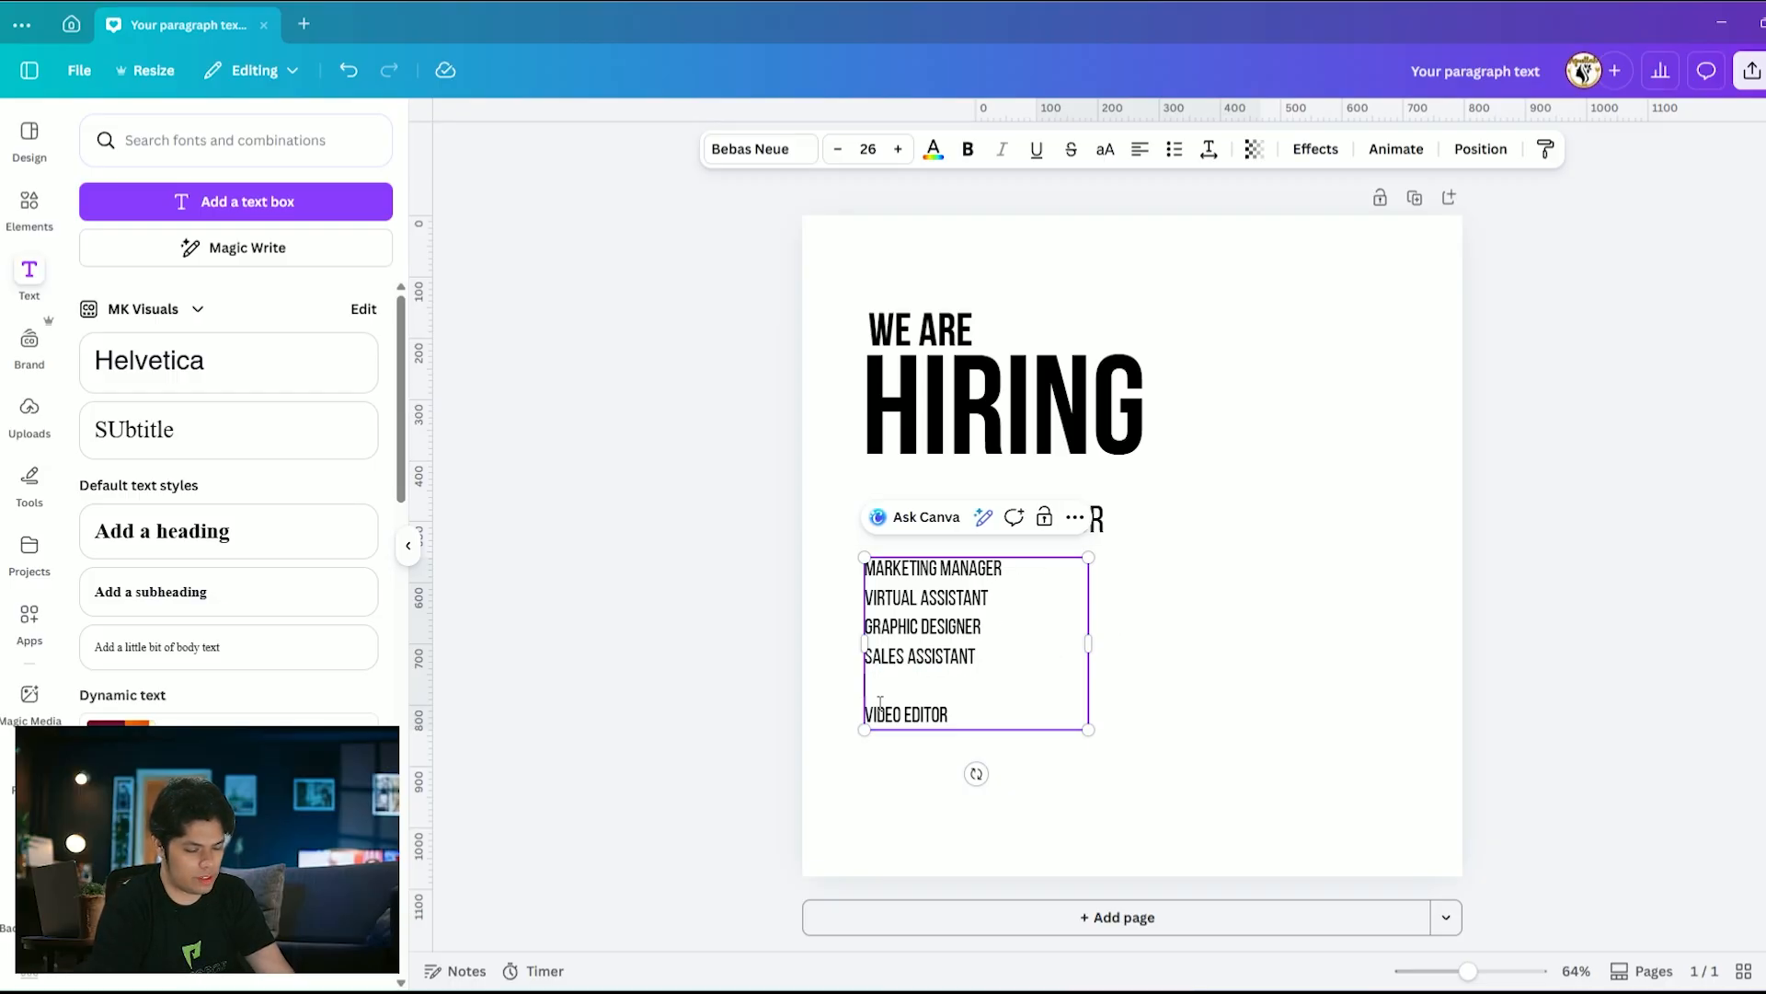
key("BackSpace")
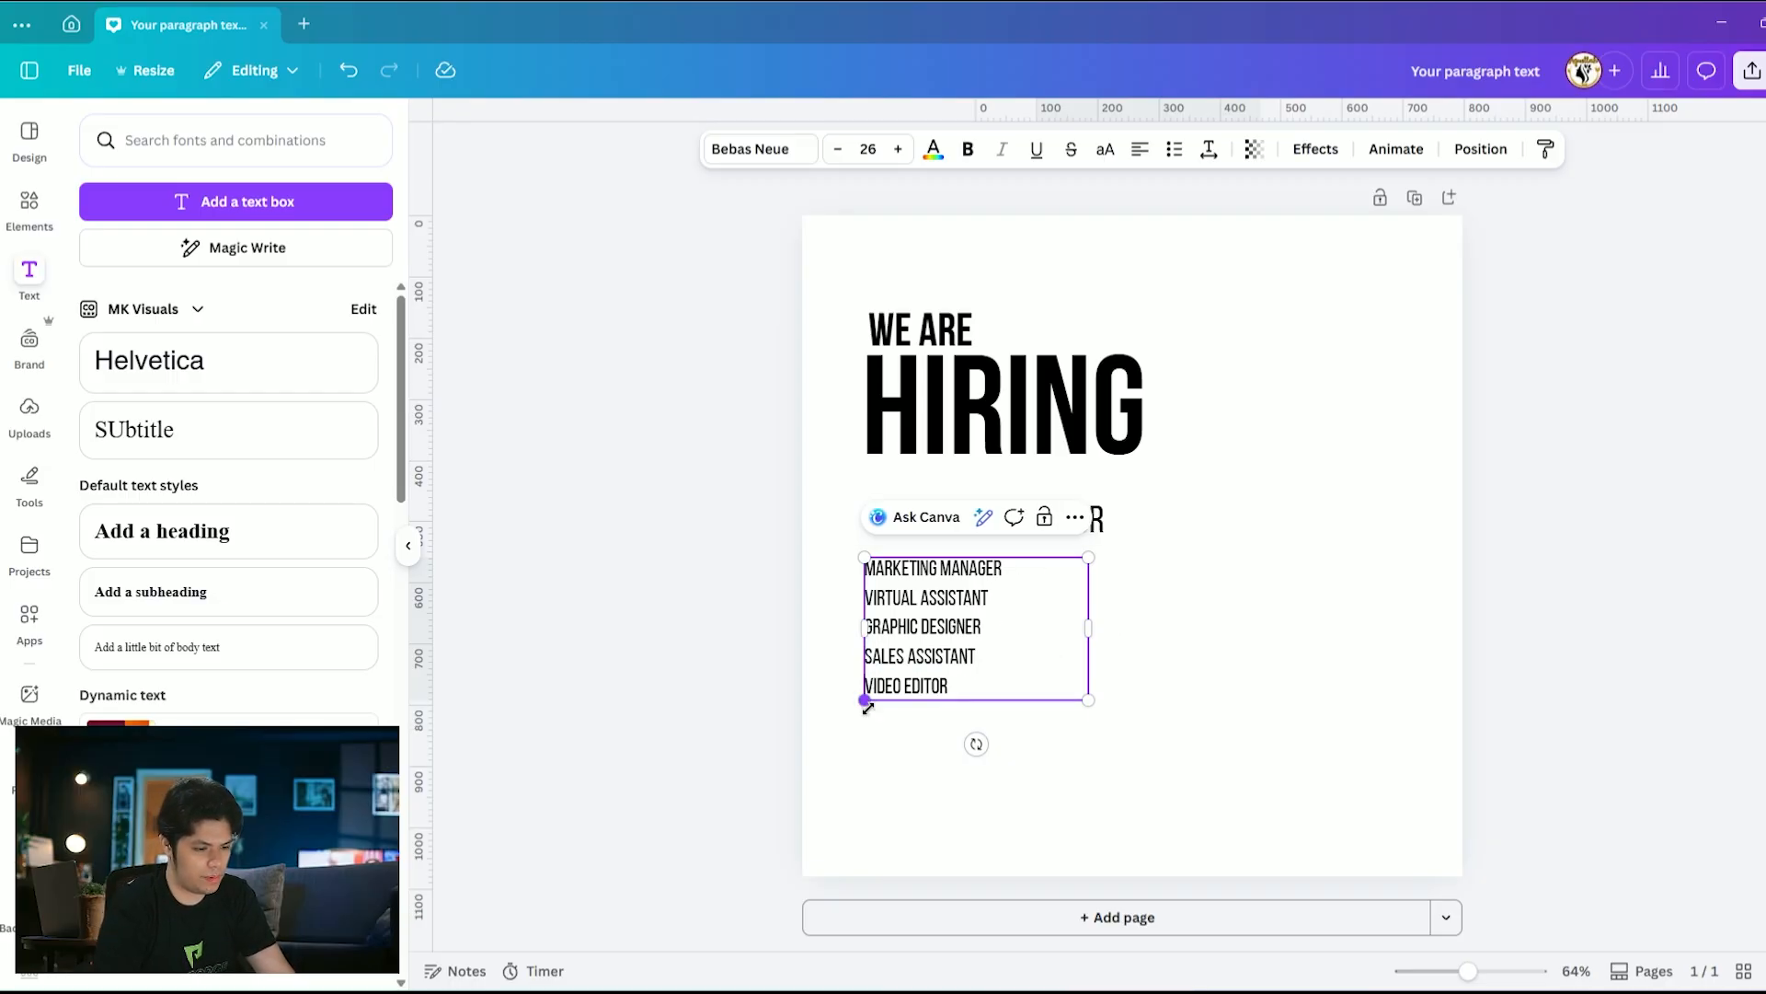
left_click(989, 696)
key("ctrl+z")
key("ctrl+z")
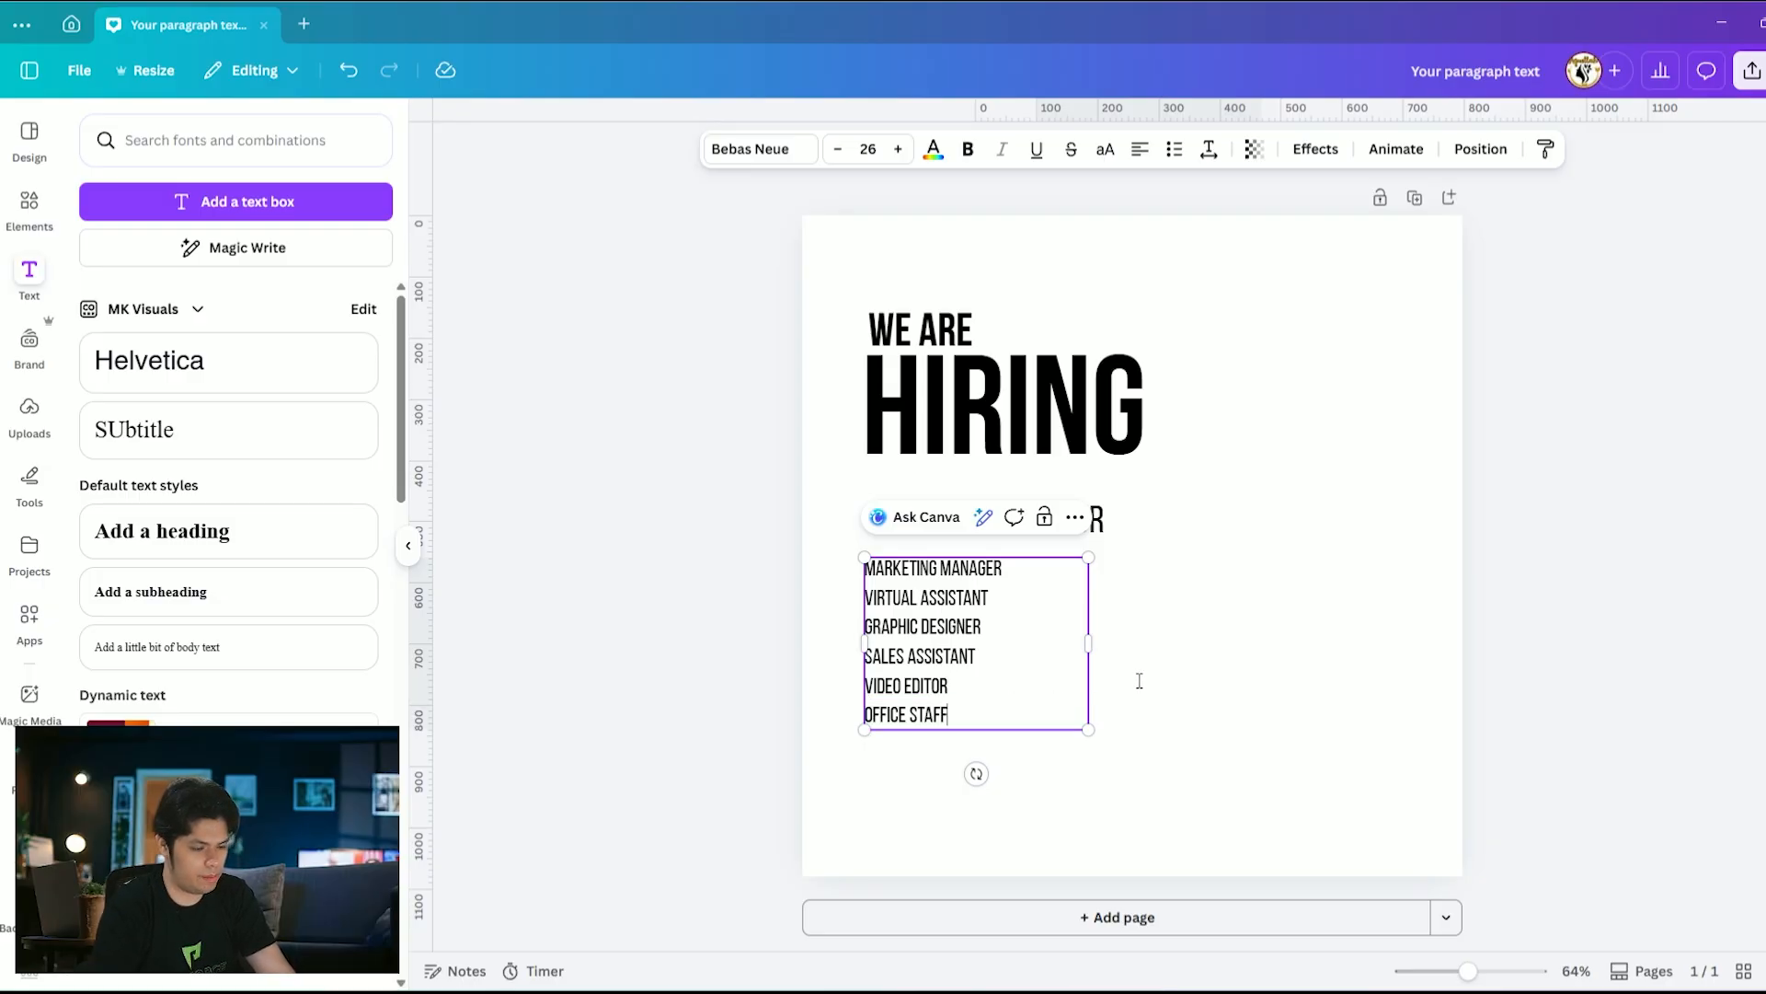
left_click(1245, 641)
left_click(950, 591)
left_click(1173, 587)
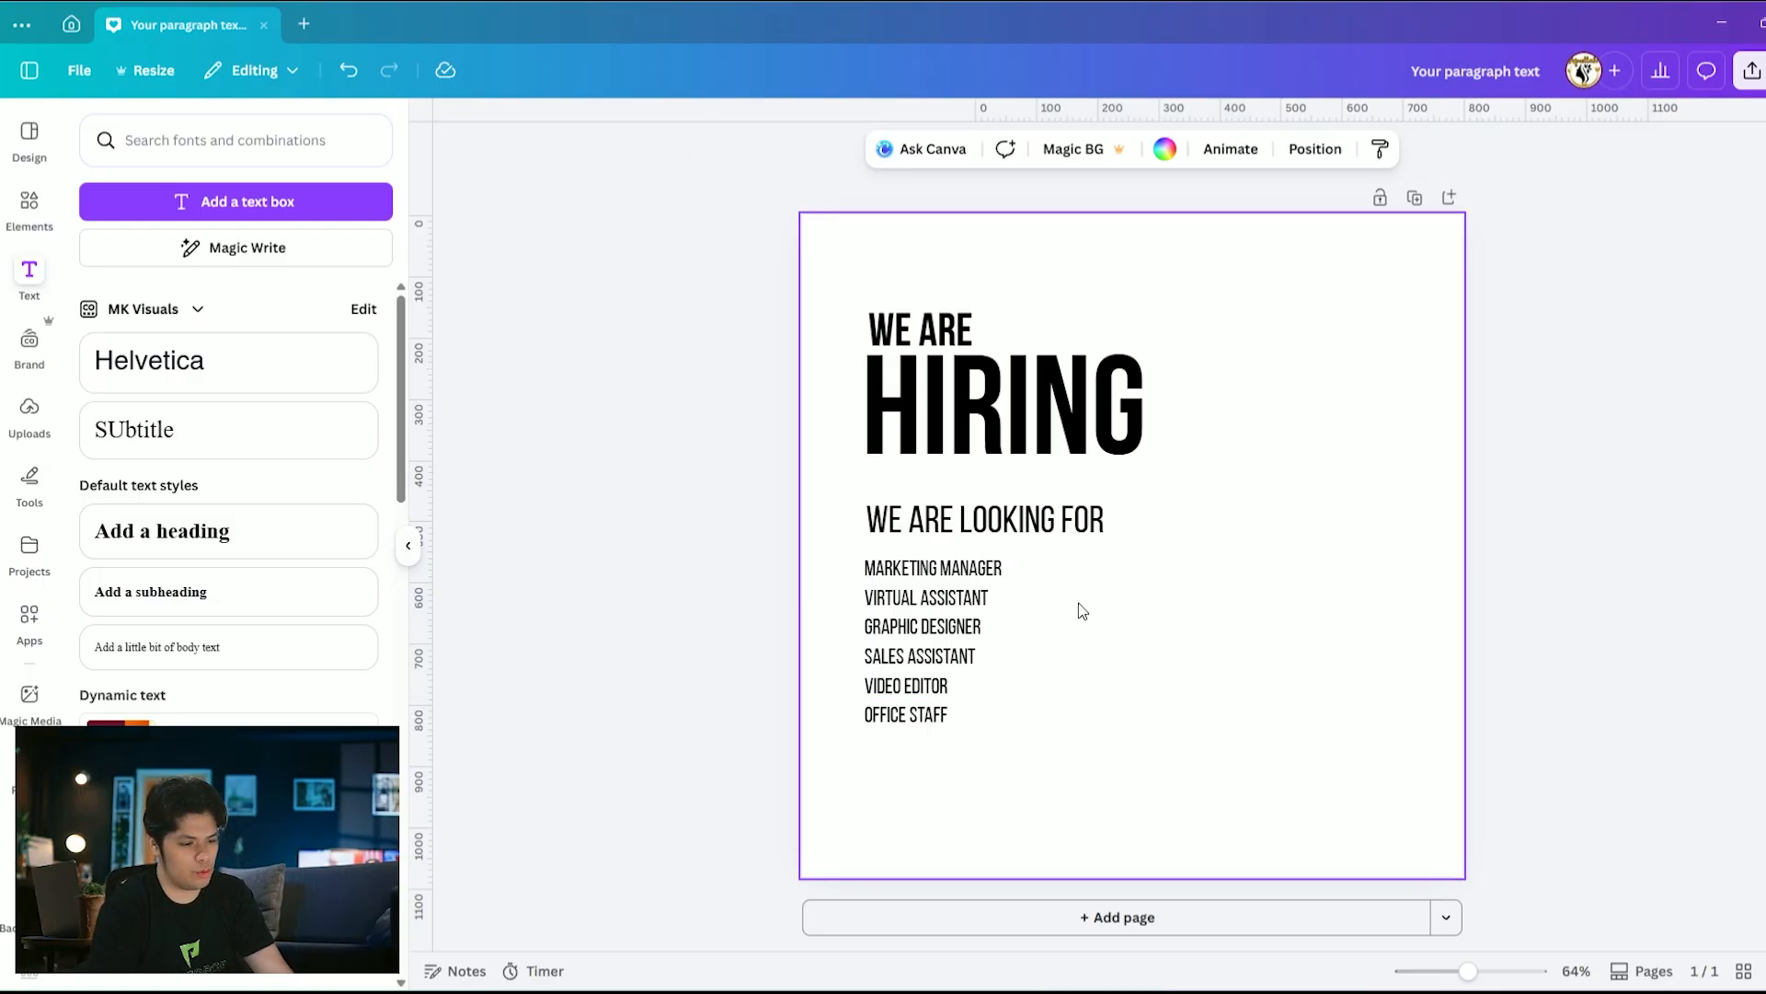
left_click(931, 600)
left_click(1233, 578)
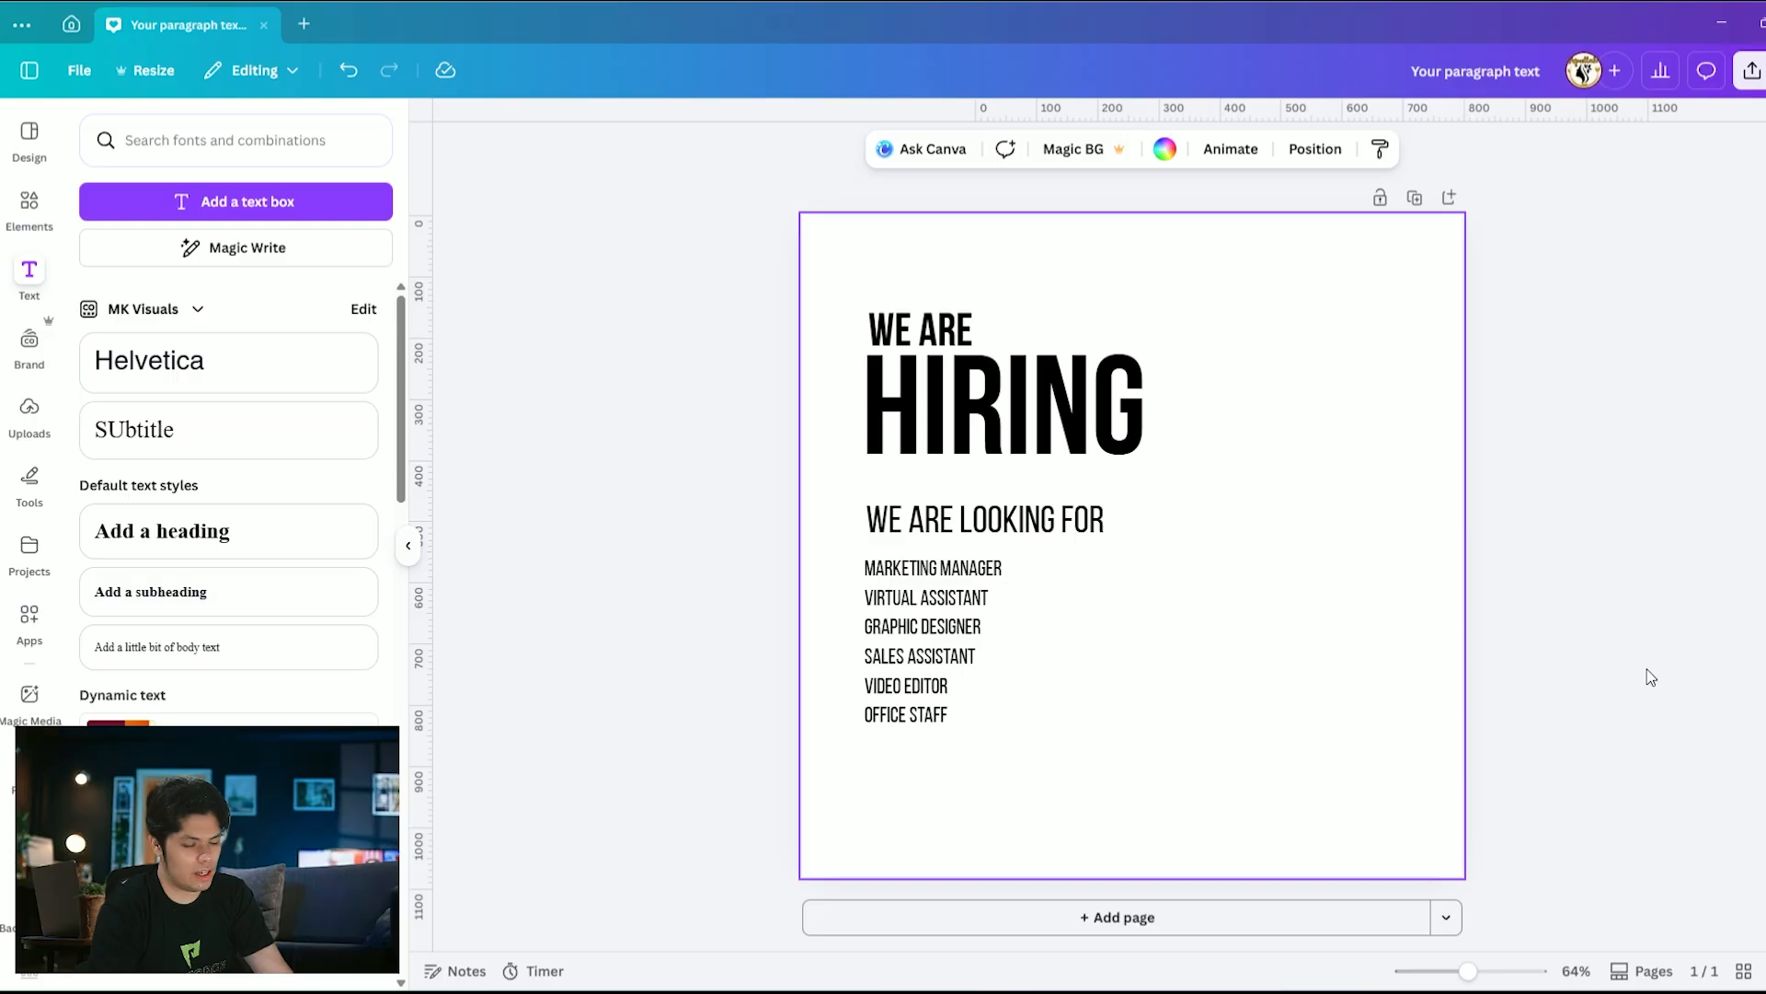
Format the six roles under the "WE ARE LOOKING FOR" heading as a bulleted list
left_click(916, 609)
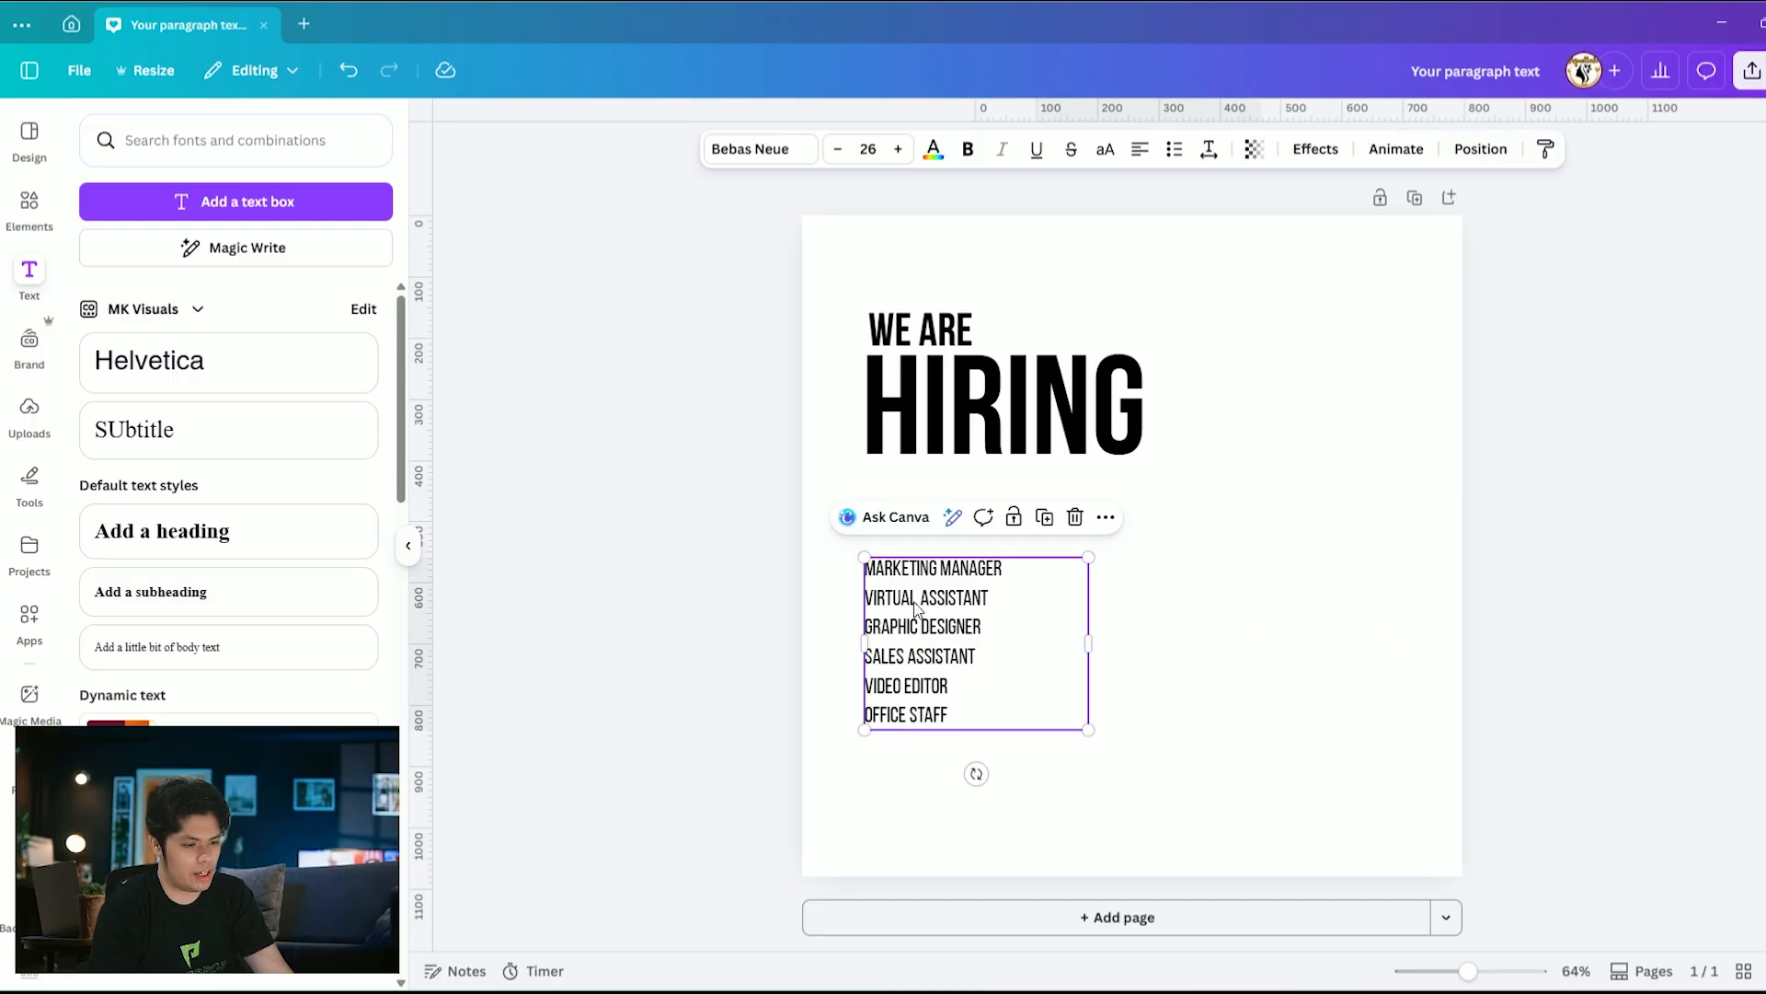
left_click(1179, 159)
left_click(1180, 159)
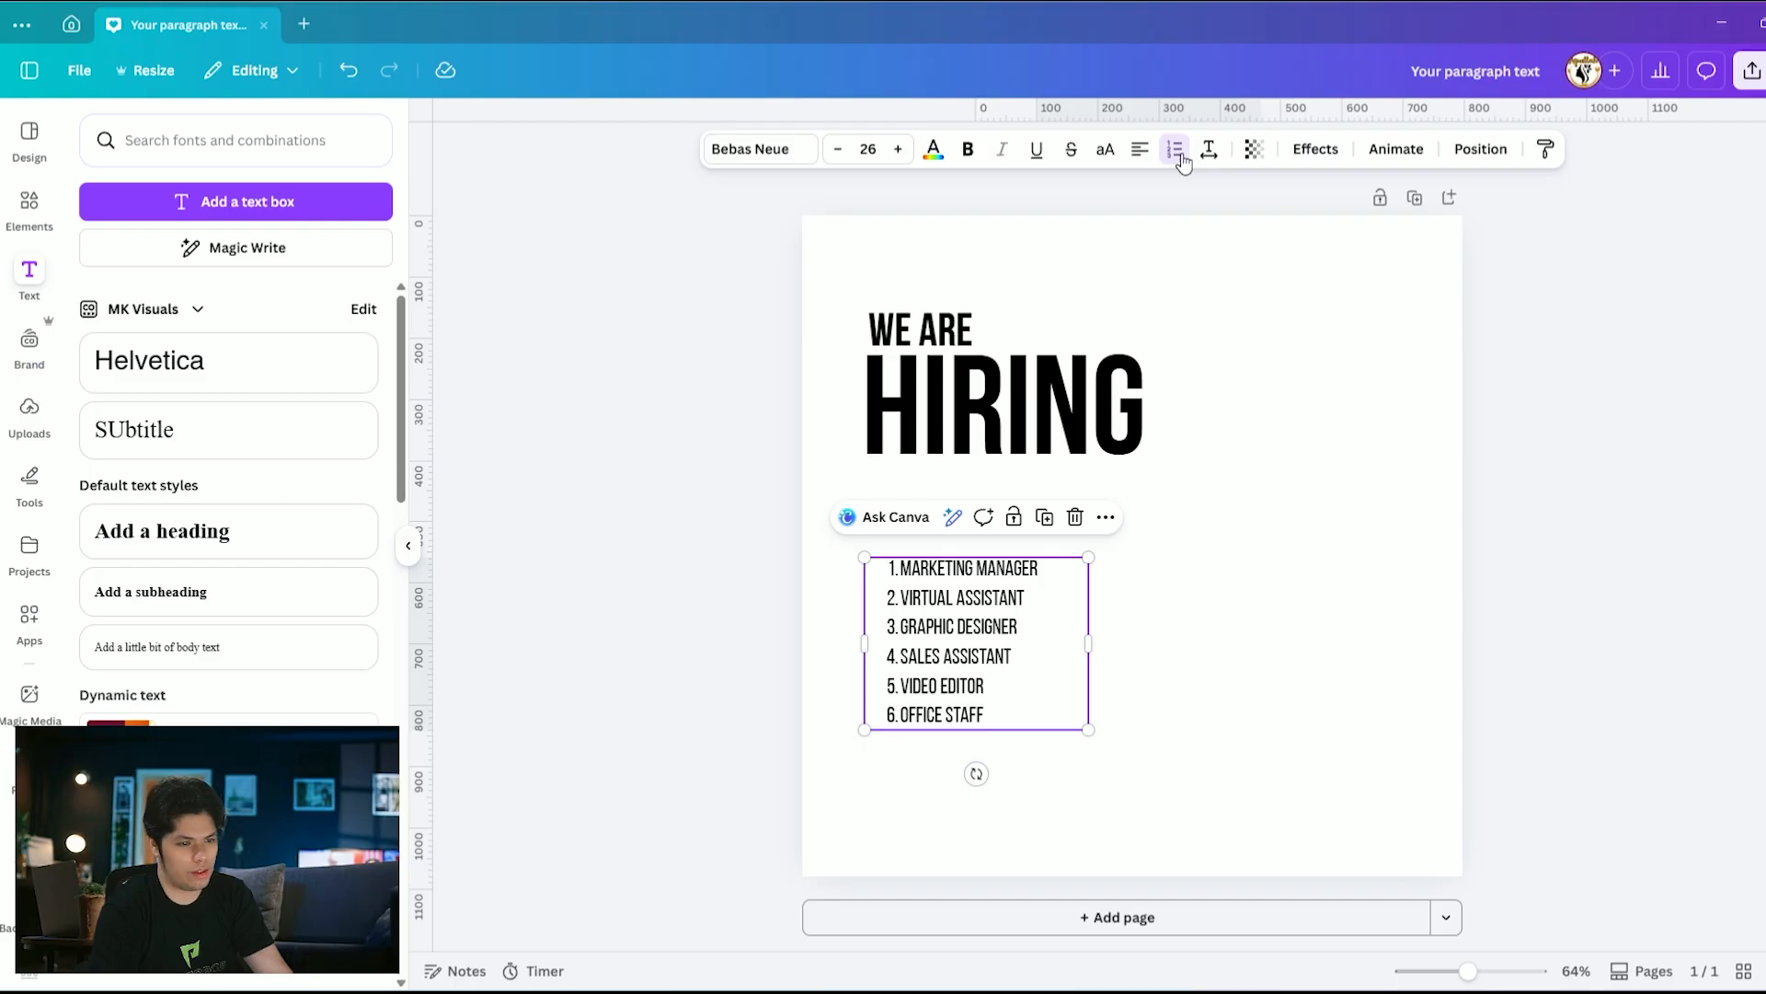
left_click(1182, 160)
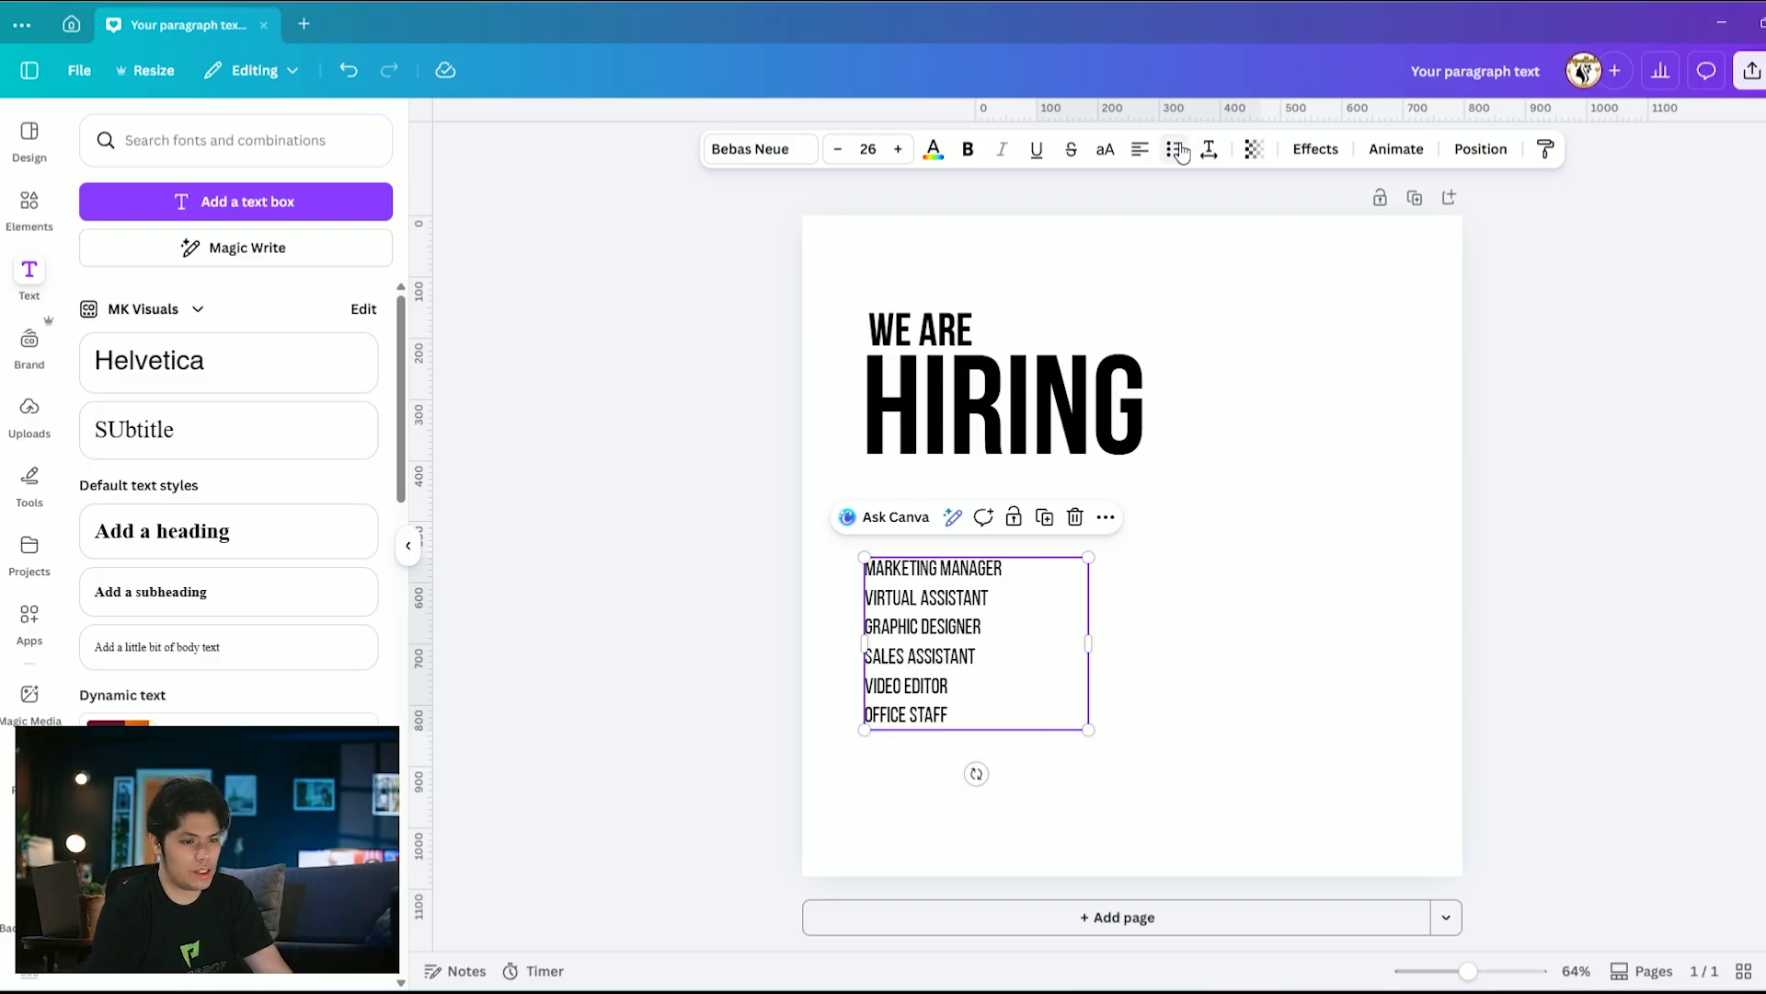
left_click(1182, 153)
left_click(1238, 520)
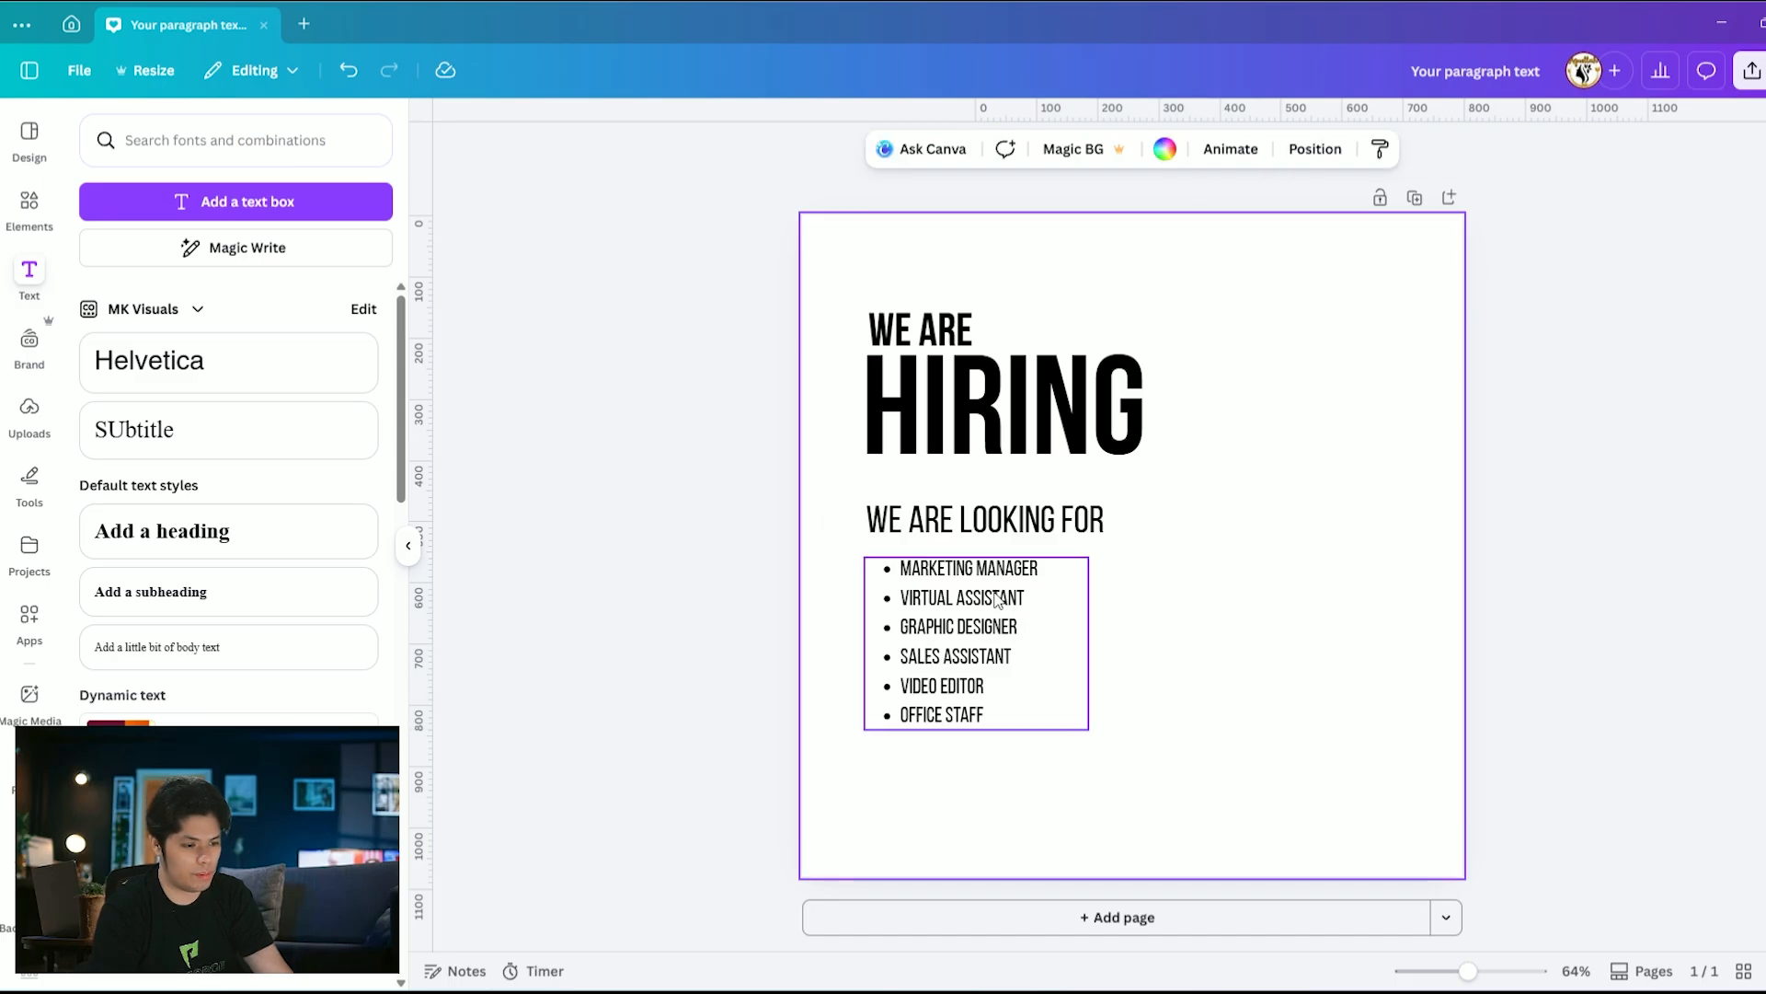
Move the "WE ARE LOOKING FOR" heading and the bulleted roles list together slightly down, away from "HIRING"
left_click_drag(996, 596, 993, 595)
left_click(1317, 572)
left_click_drag(1084, 746, 928, 533)
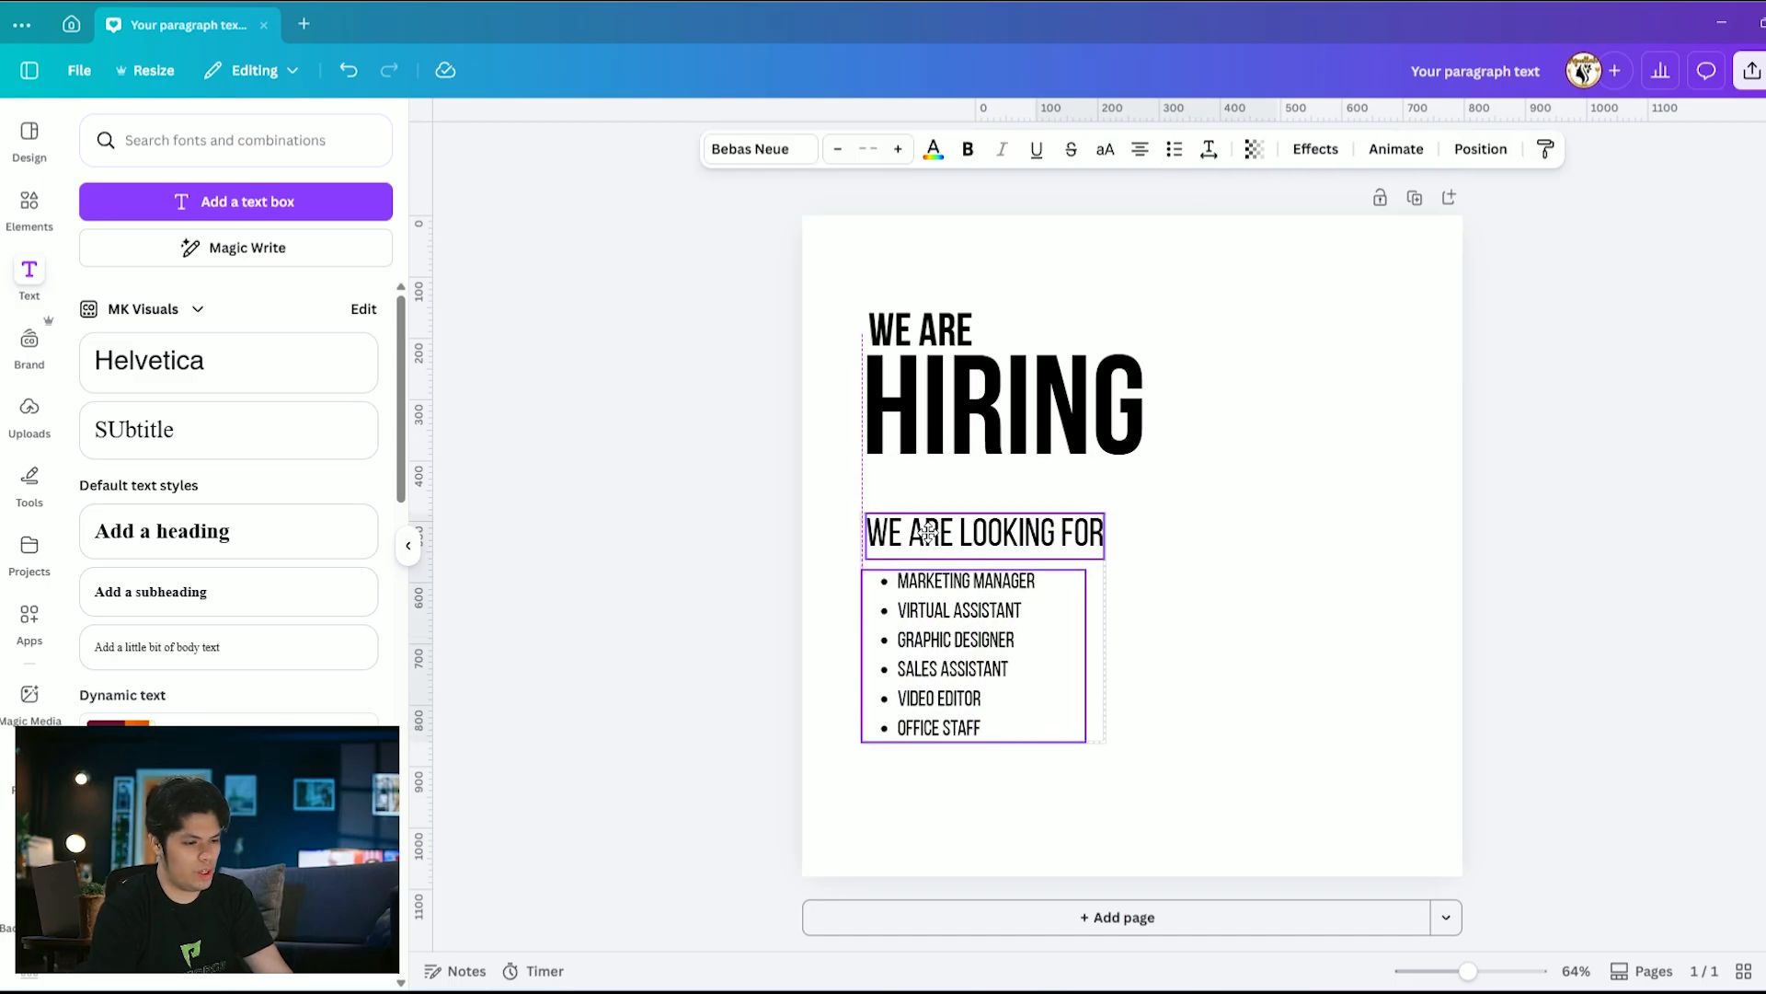
left_click(1285, 436)
left_click(1031, 535)
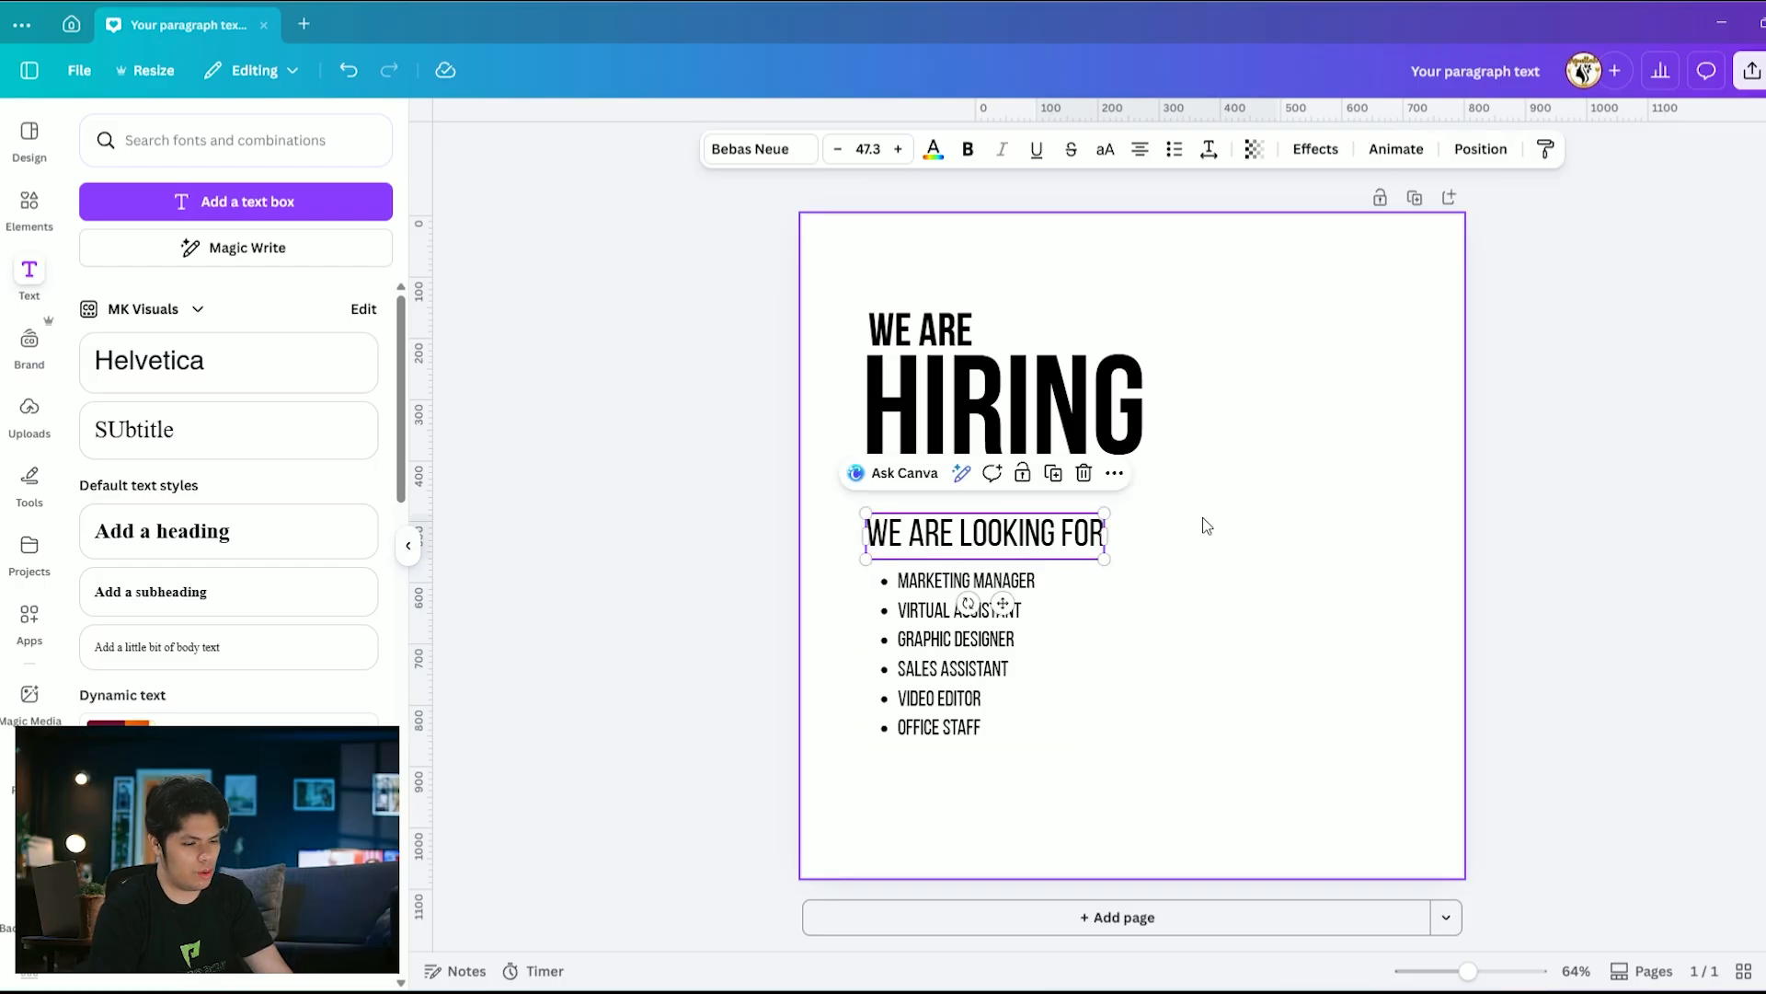
left_click(1305, 502)
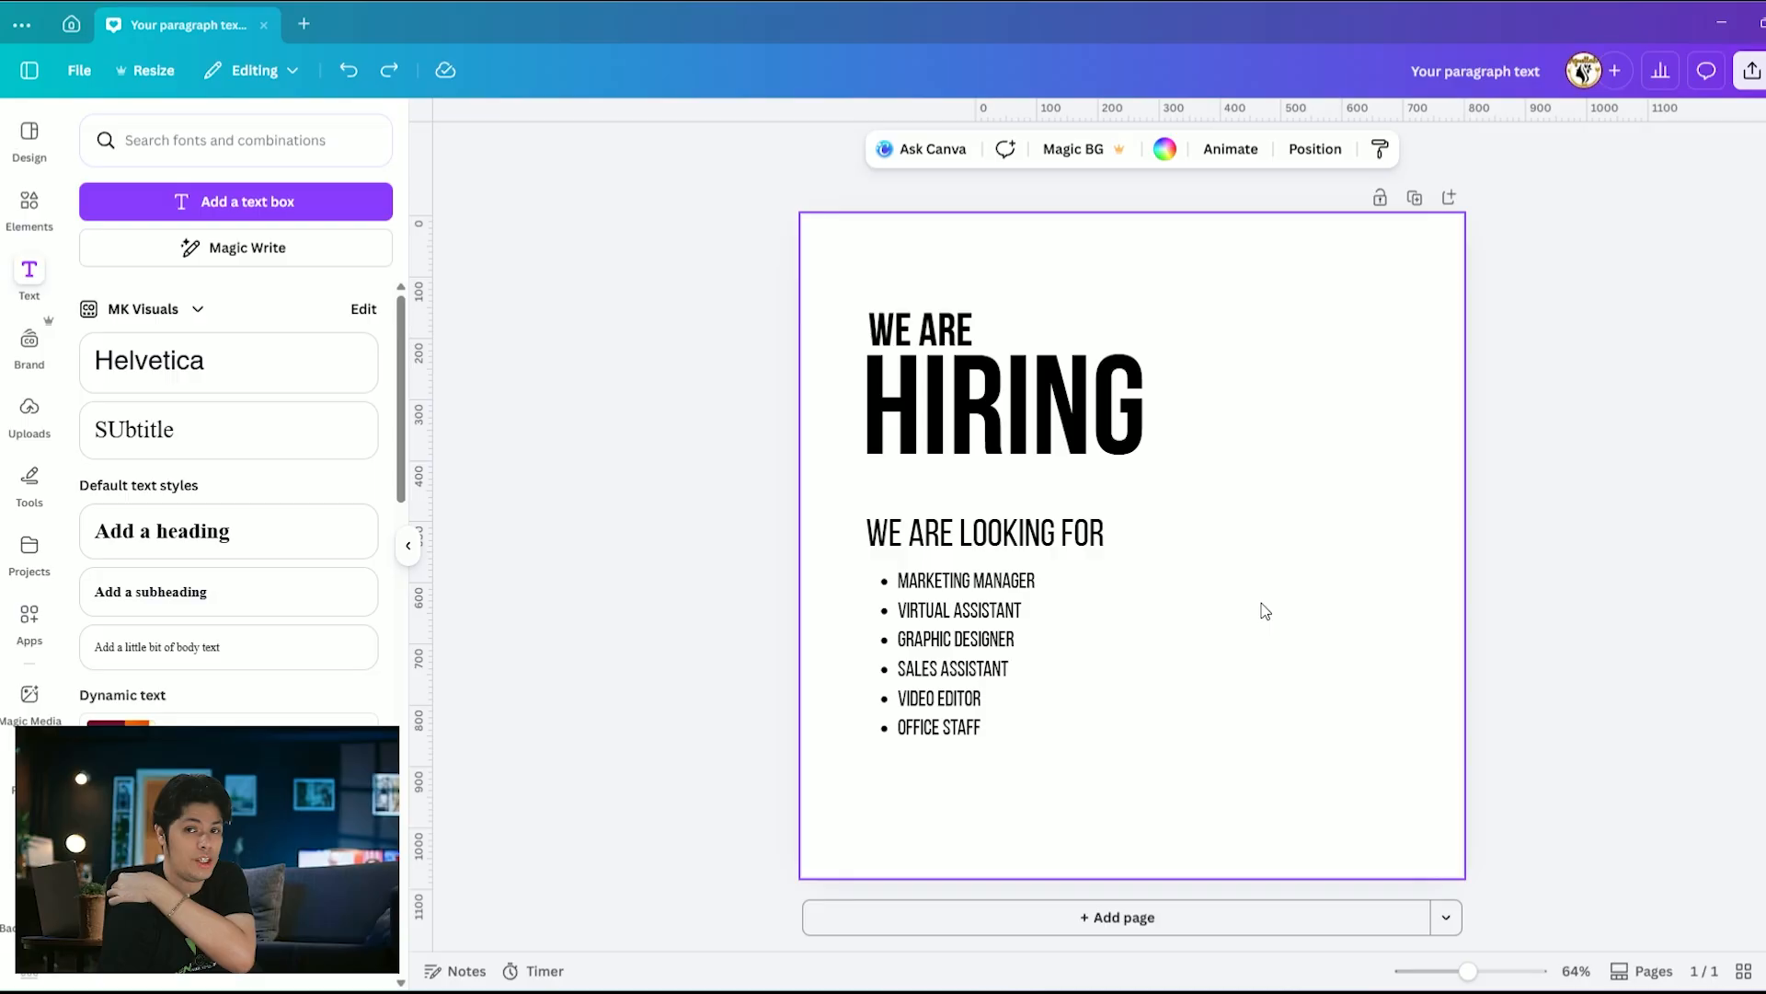
Set the page background to the dark navy of the MK Visuals brand palette
left_click(1165, 149)
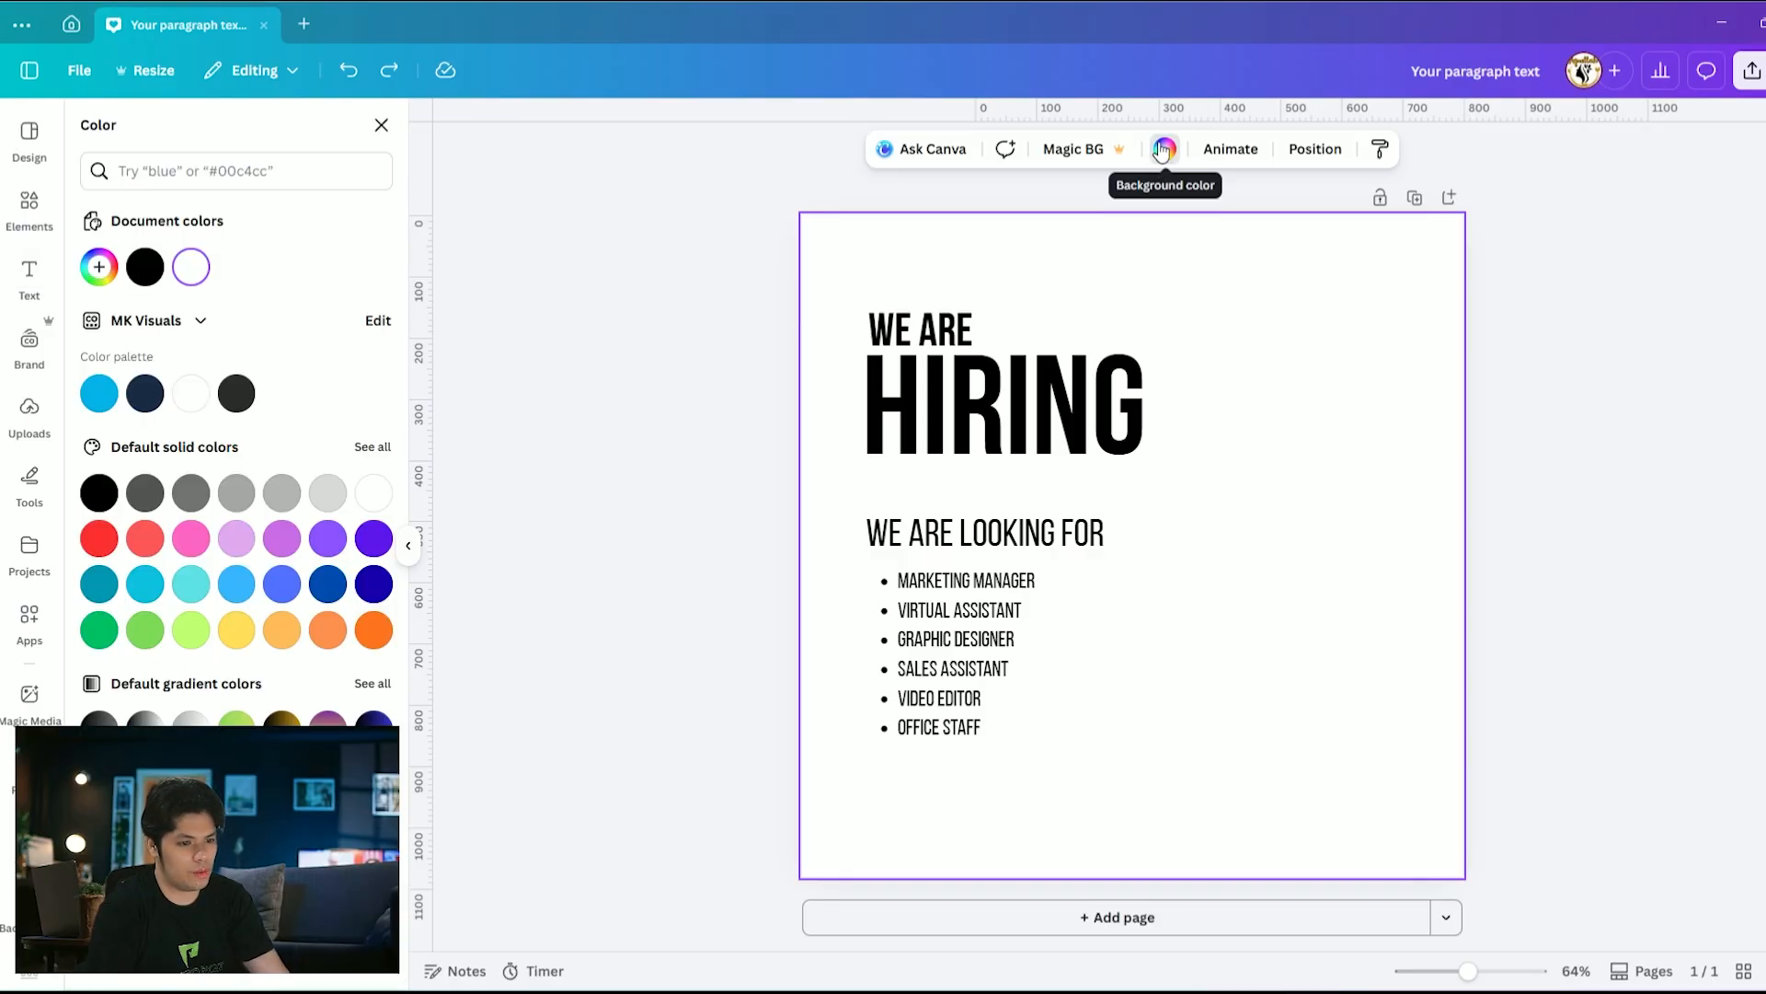
left_click(147, 395)
left_click(1112, 338)
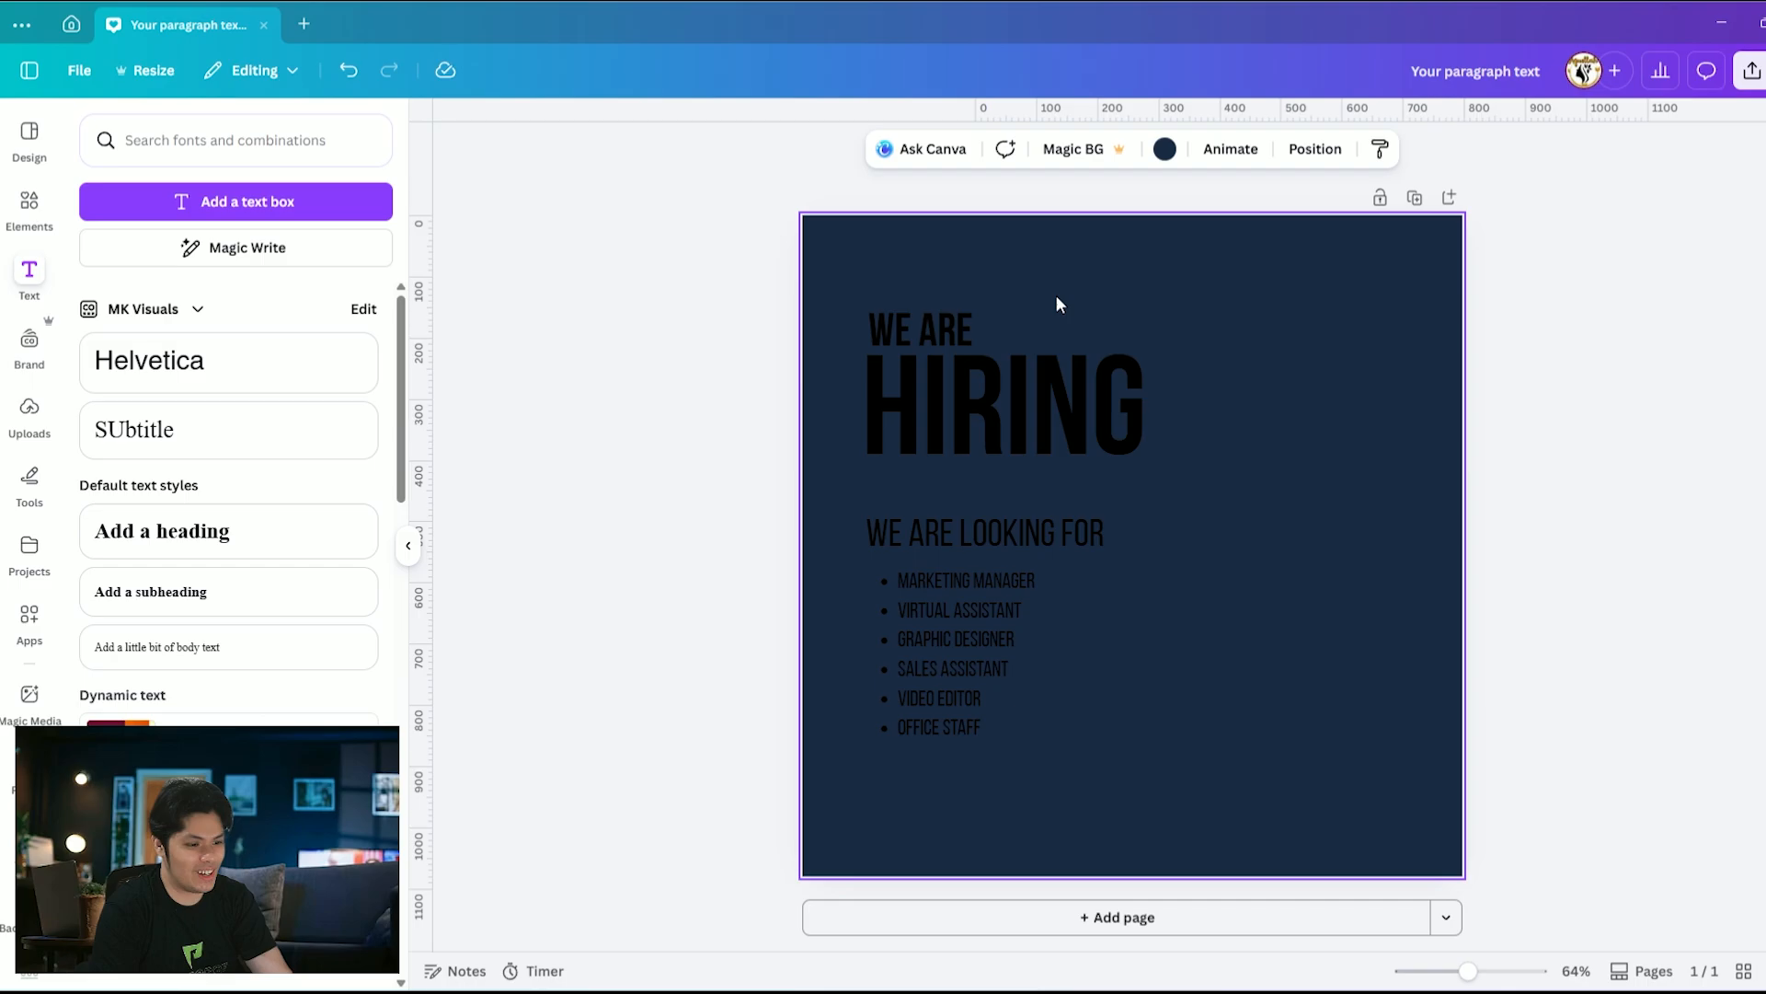
Color the "WE ARE" headline text white from the MK Visuals brand palette
left_click(899, 324)
left_click(933, 149)
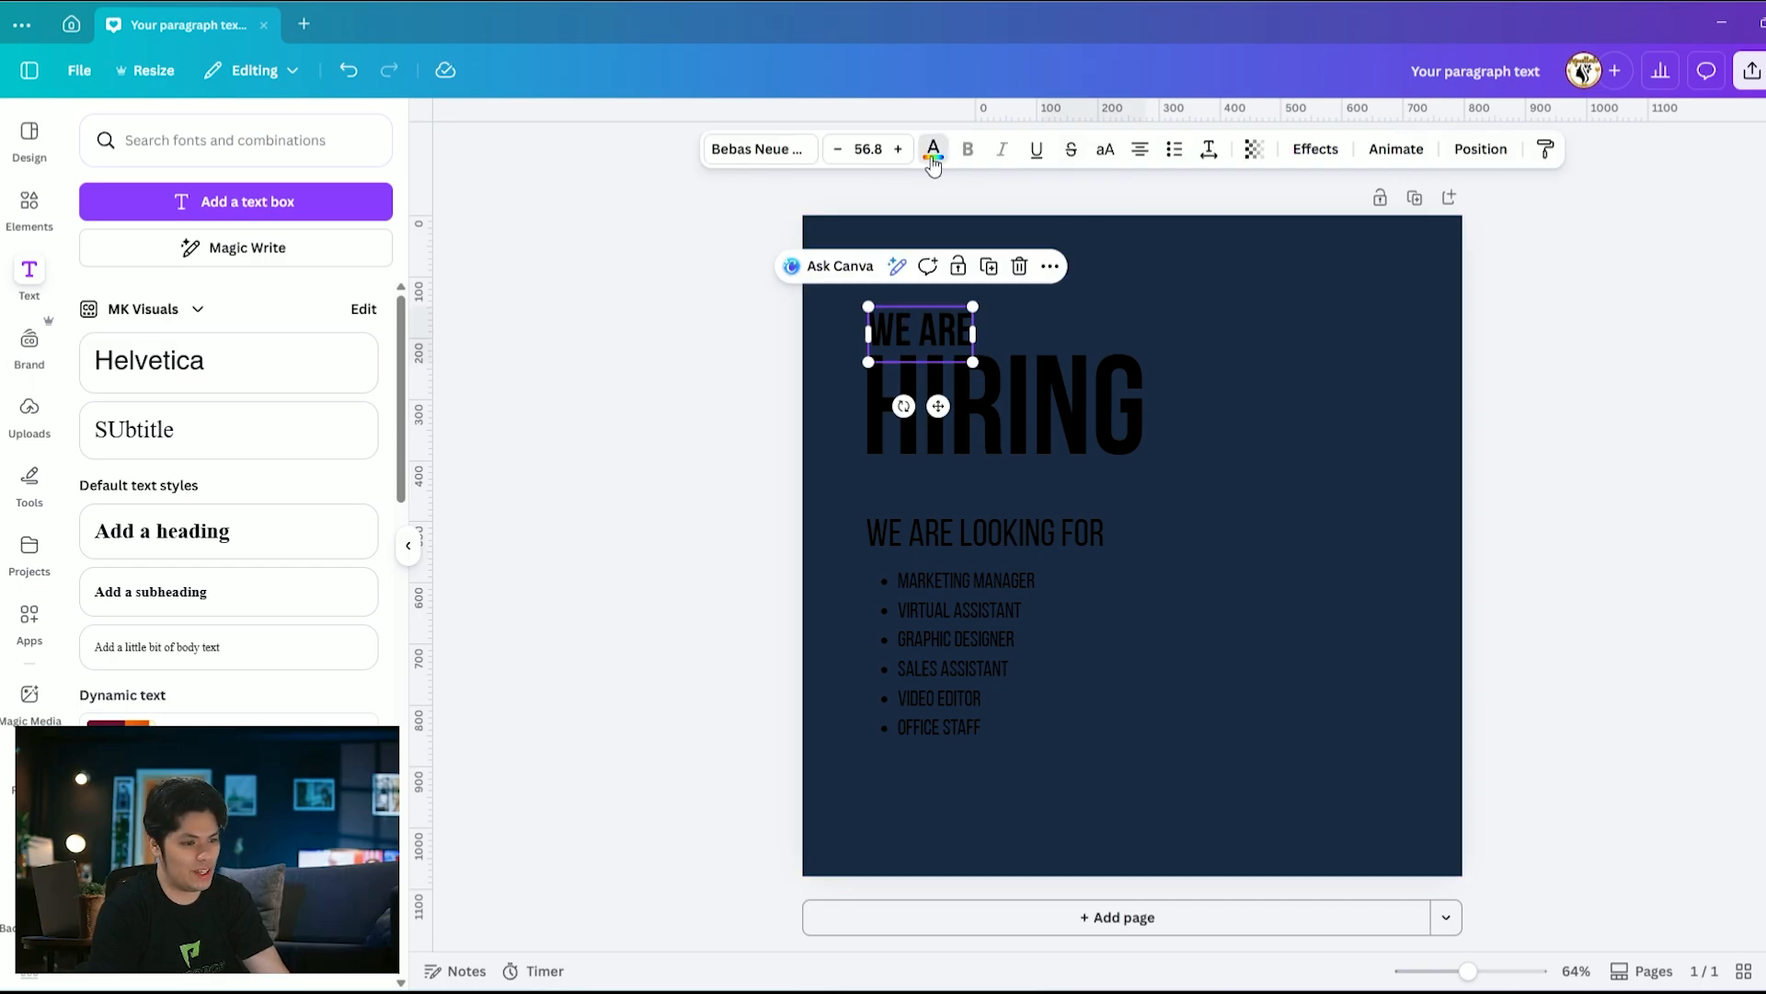
left_click(191, 393)
Color the "HIRING" text, the "WE ARE LOOKING FOR" heading and the bulleted roles list white from the MK Visuals brand palette
left_click(998, 401)
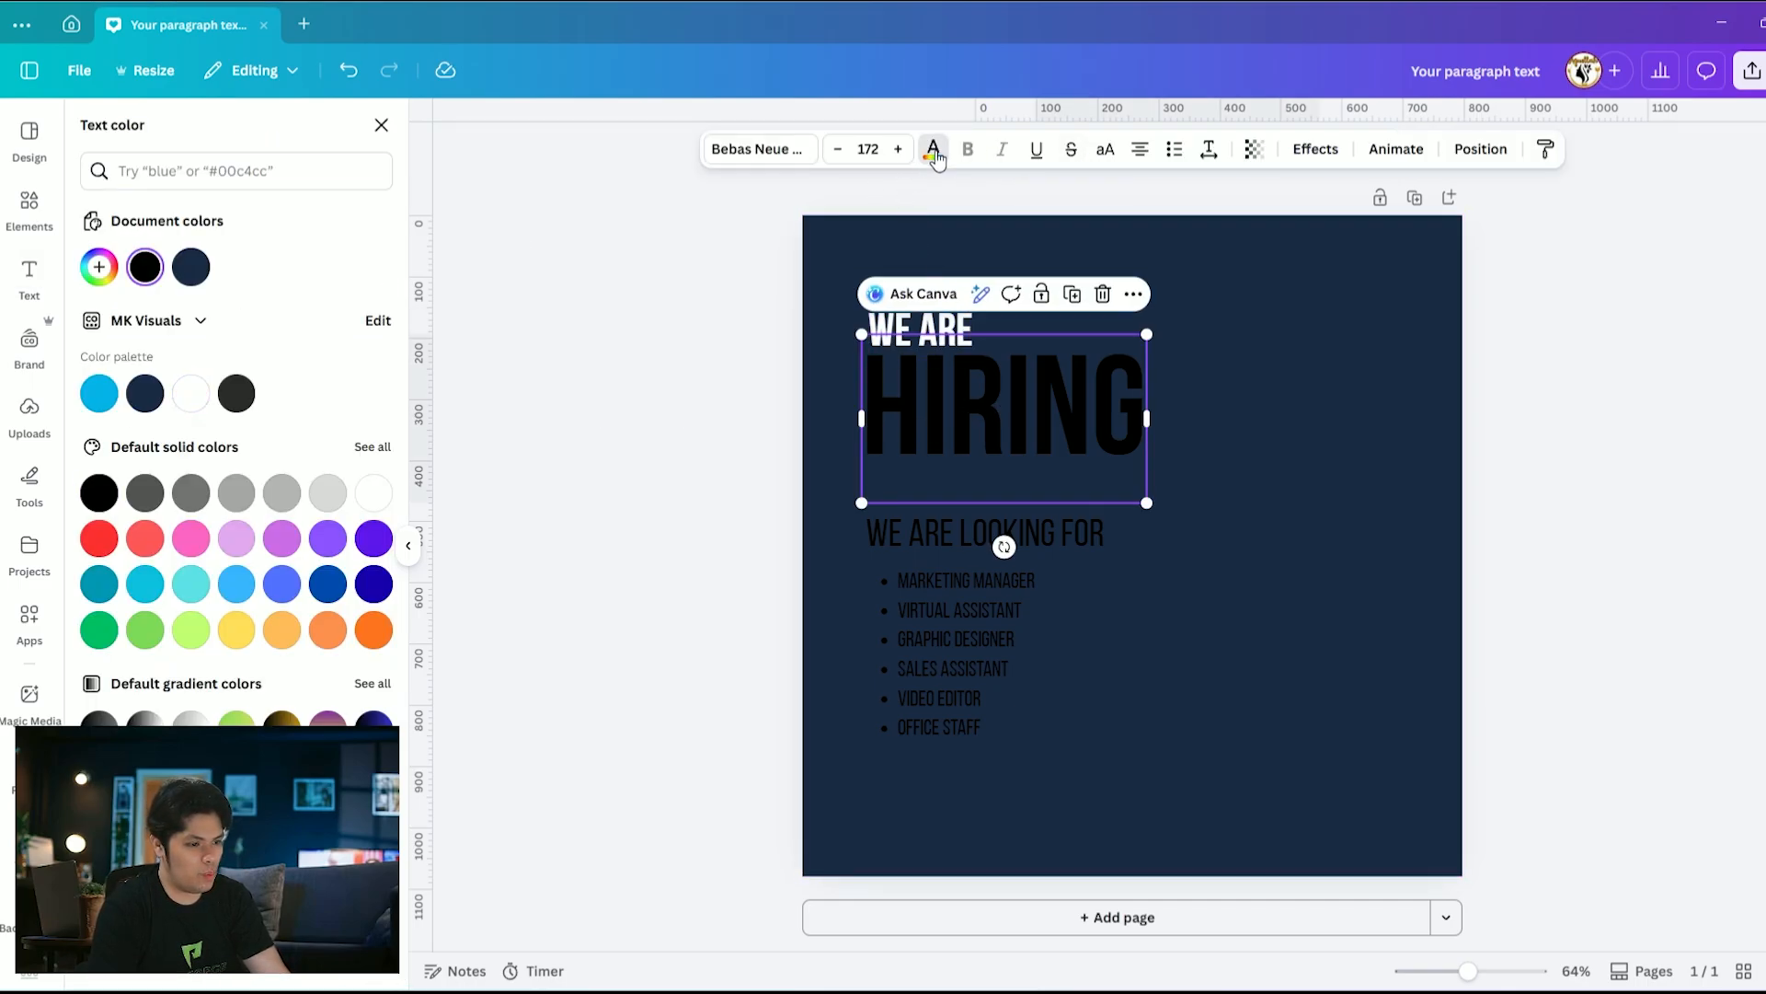
left_click(191, 395)
left_click(1038, 538)
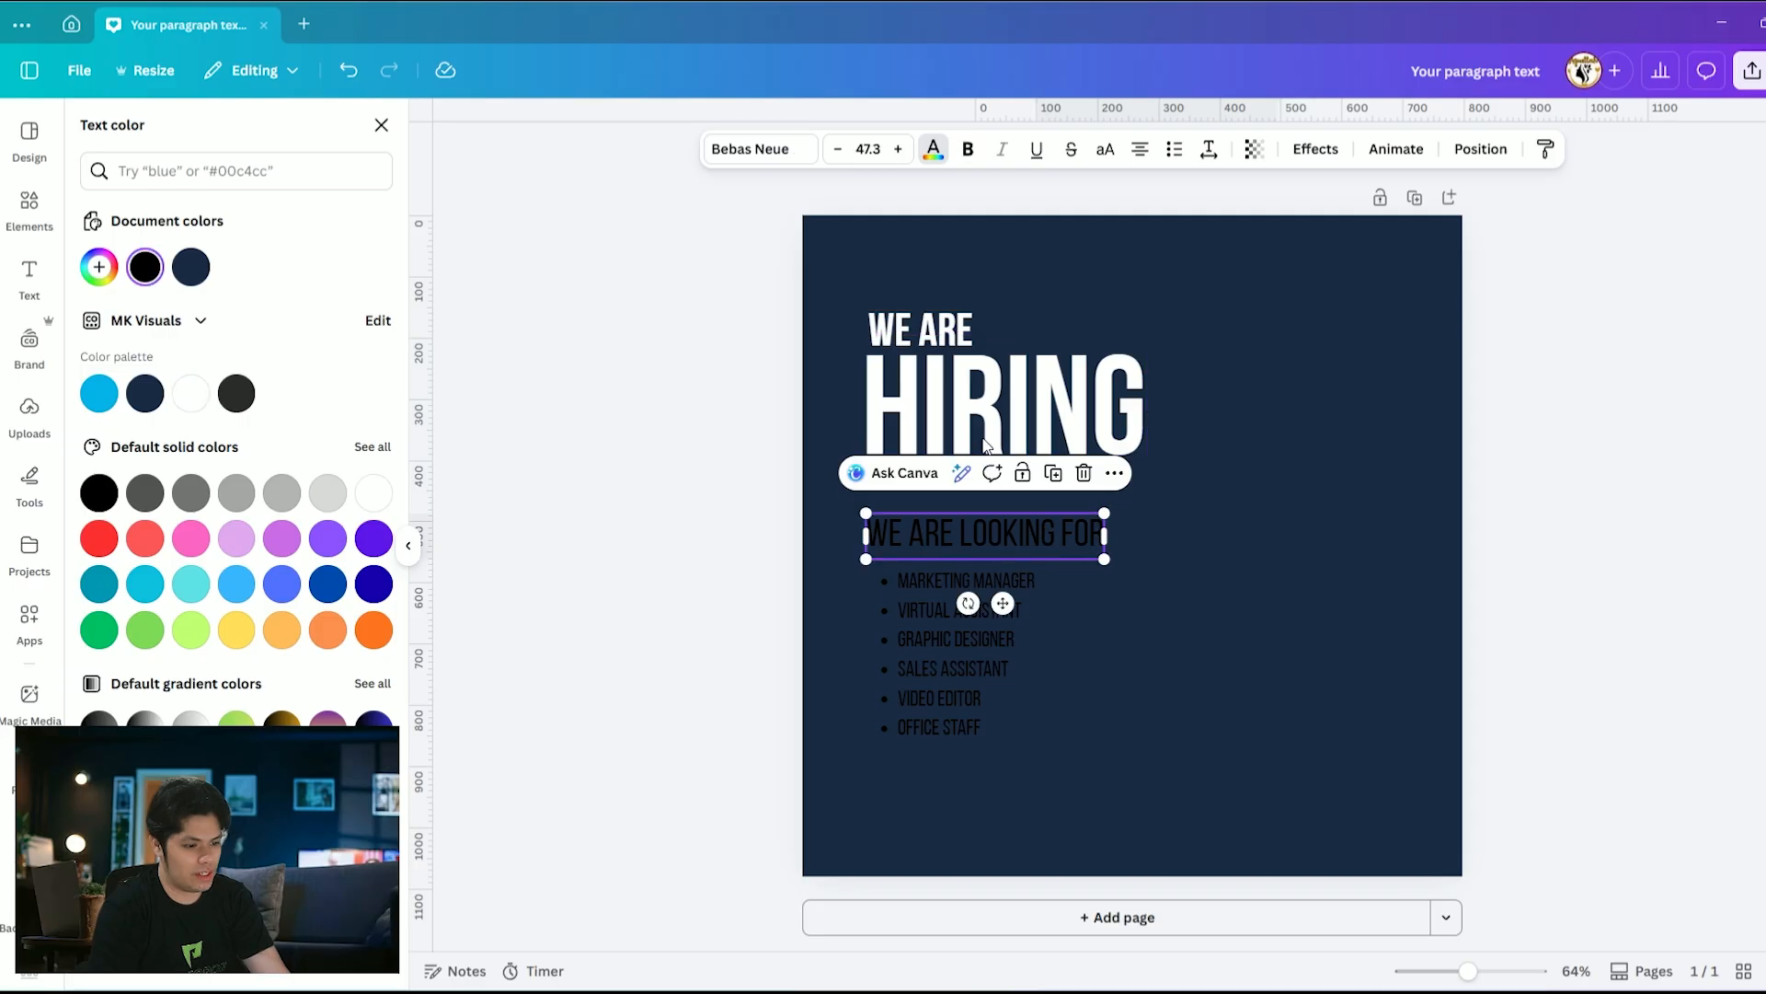
left_click(191, 392)
left_click(947, 582)
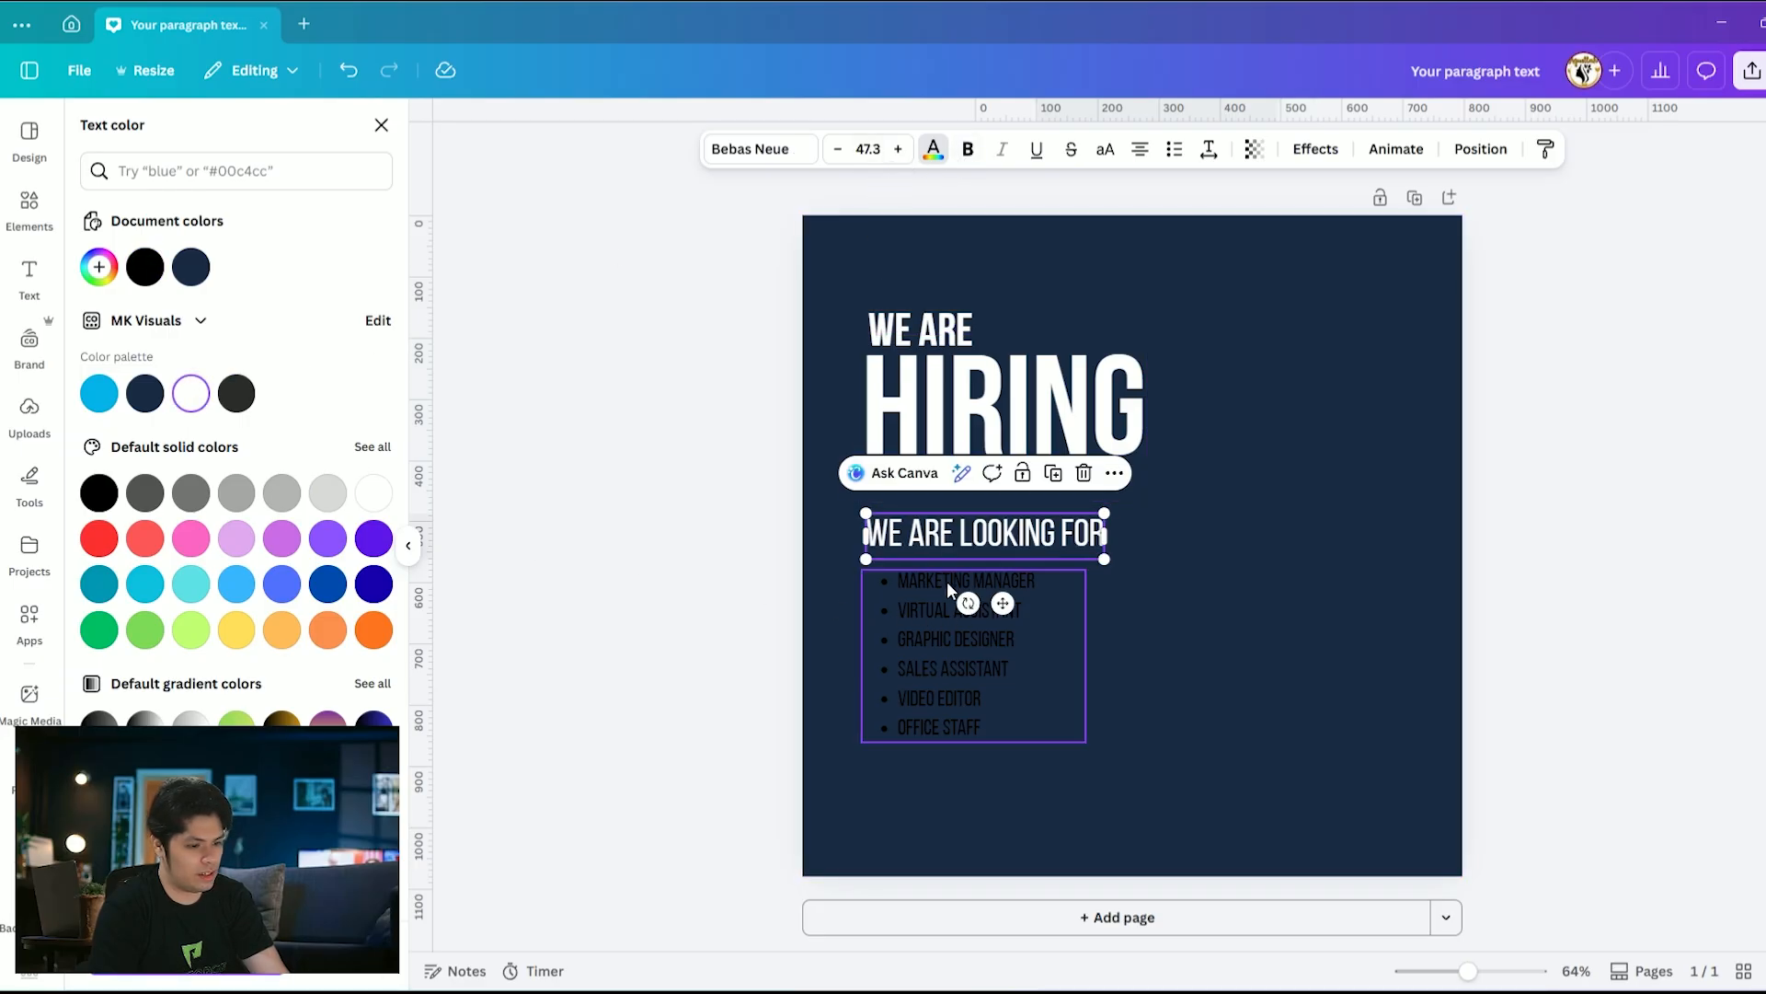
left_click(191, 395)
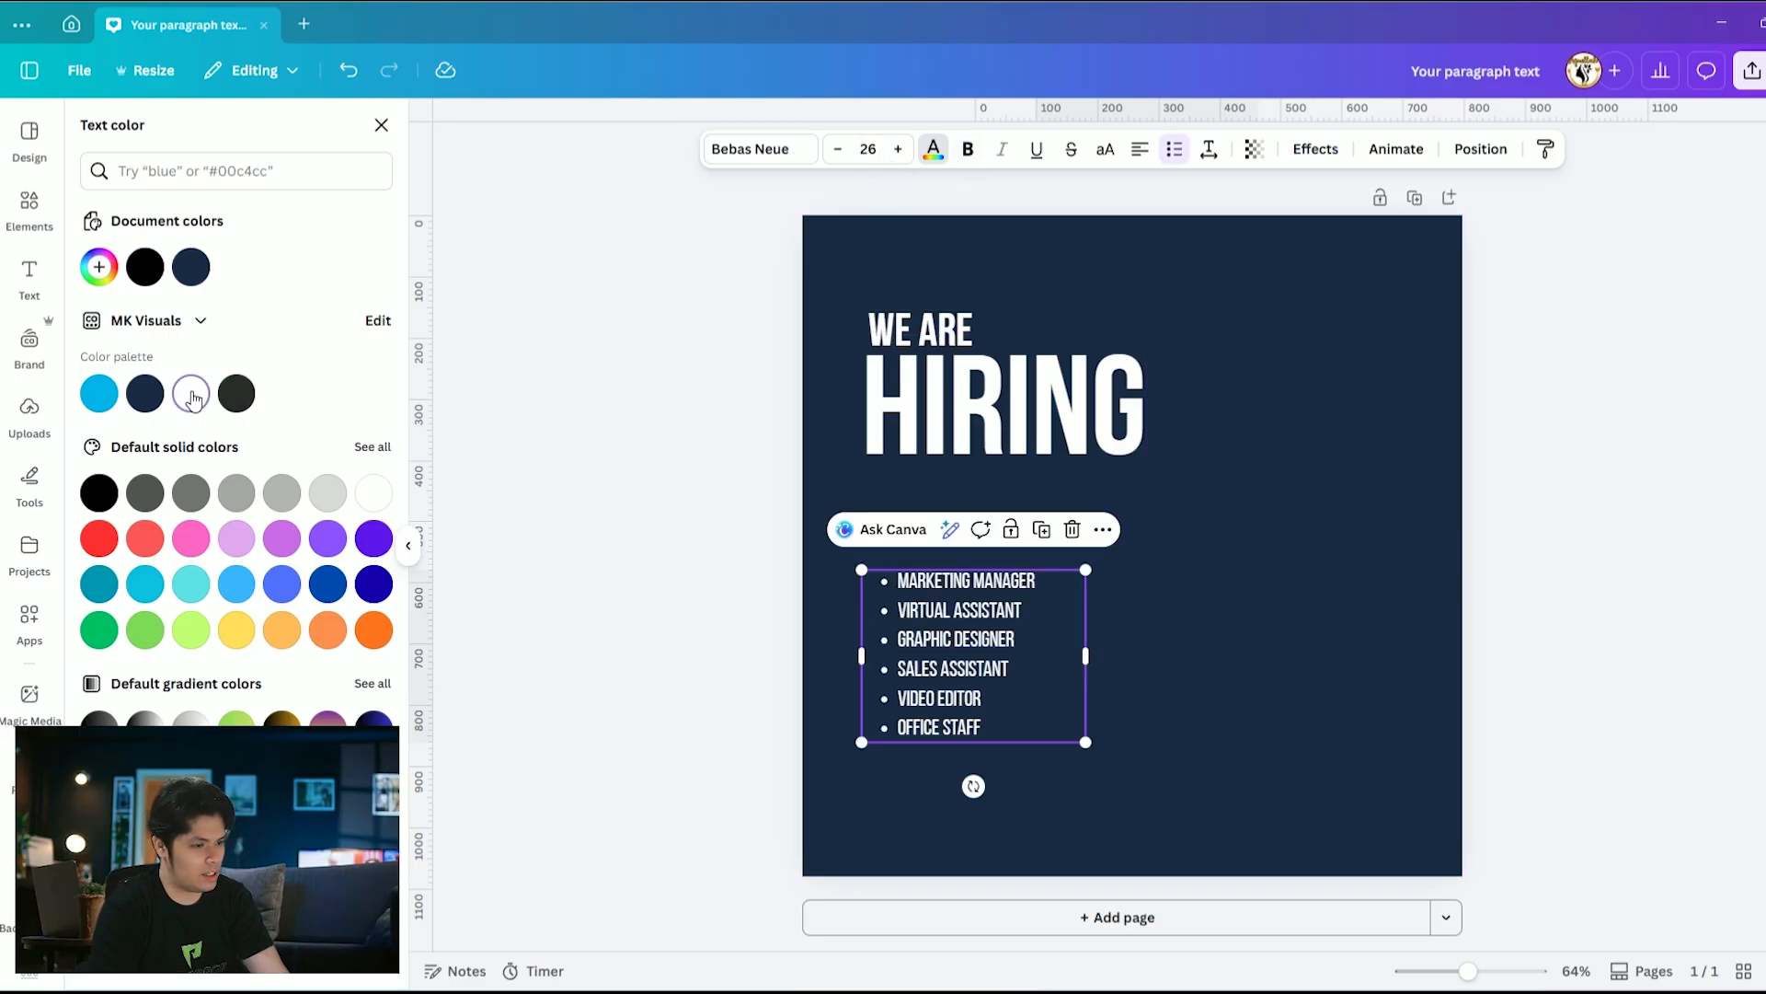
left_click(1250, 605)
left_click(1590, 432)
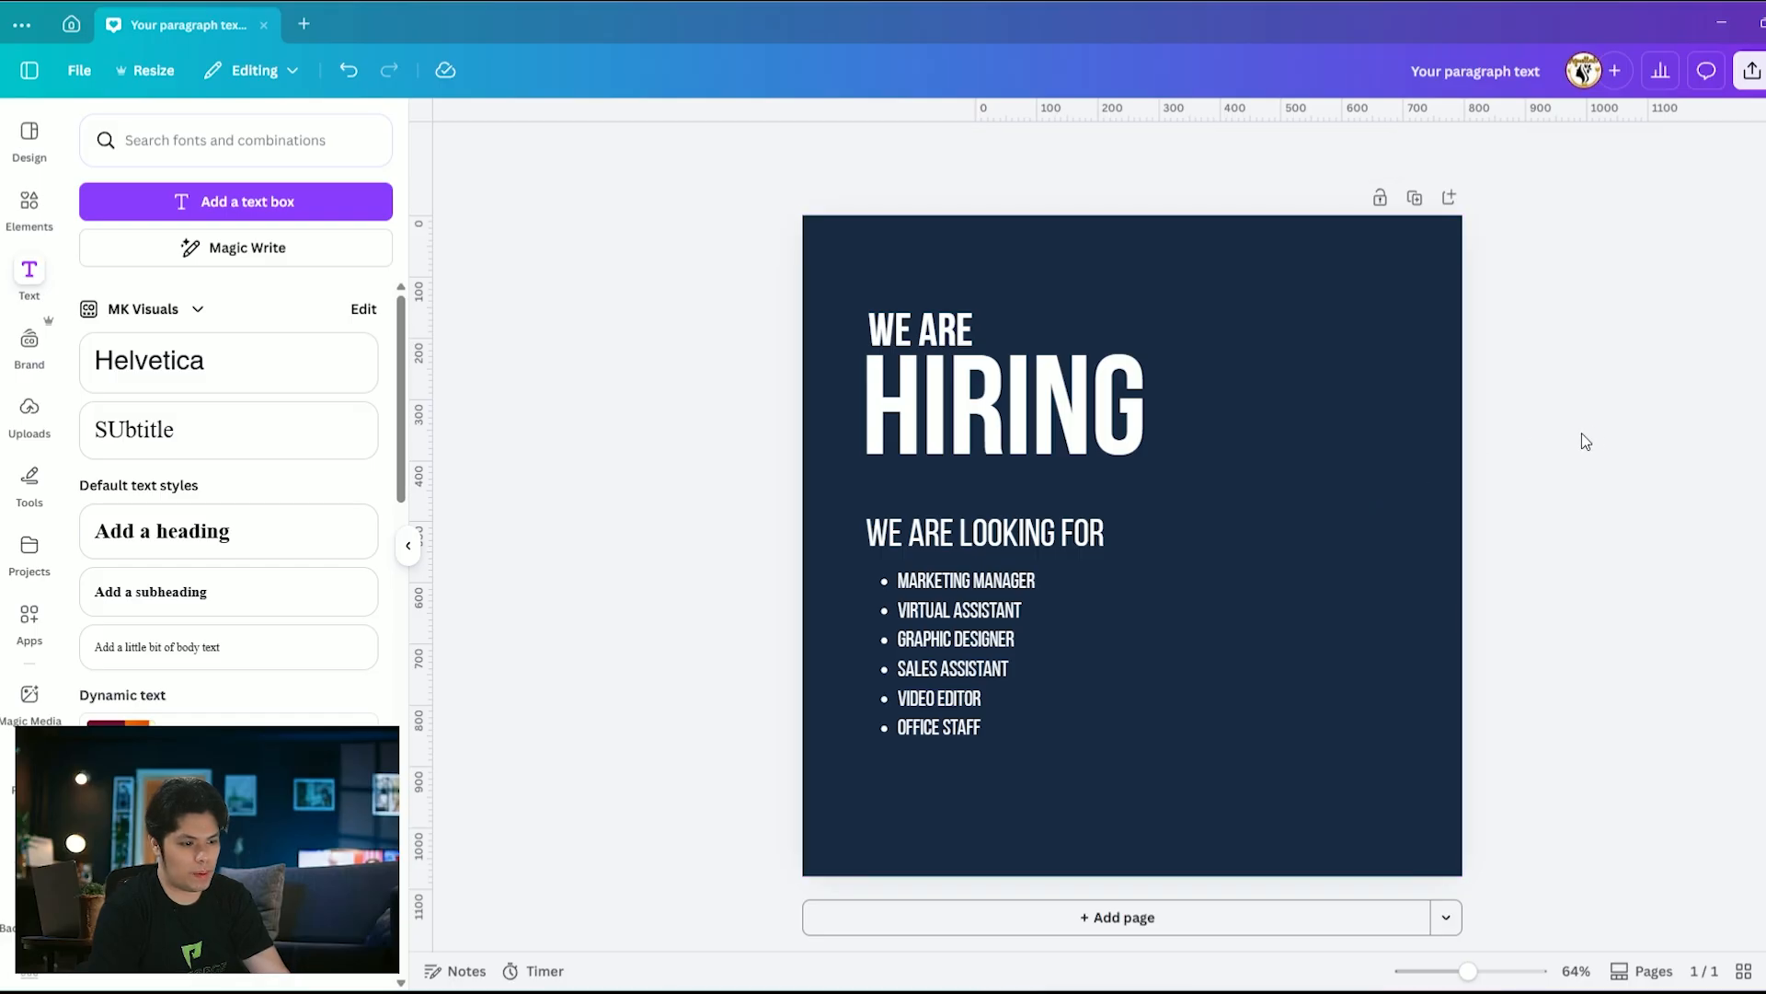
left_click_drag(1081, 738, 923, 343)
key("ctrl+z")
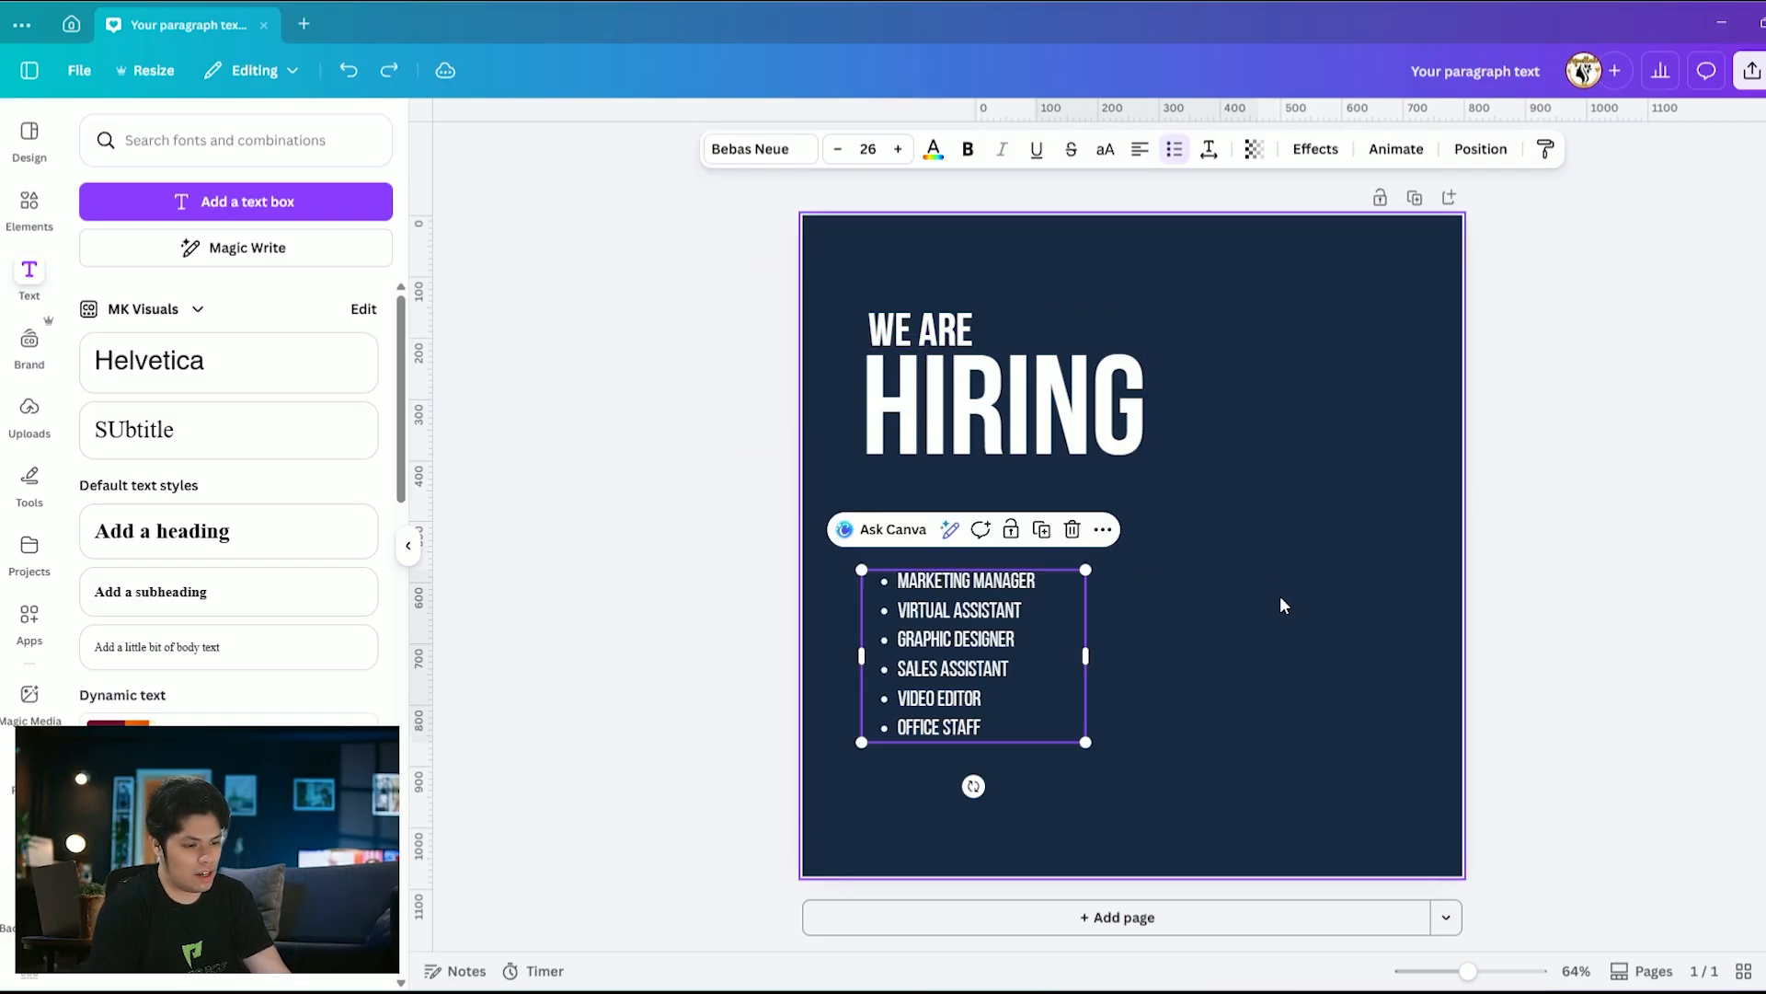
left_click(1284, 593)
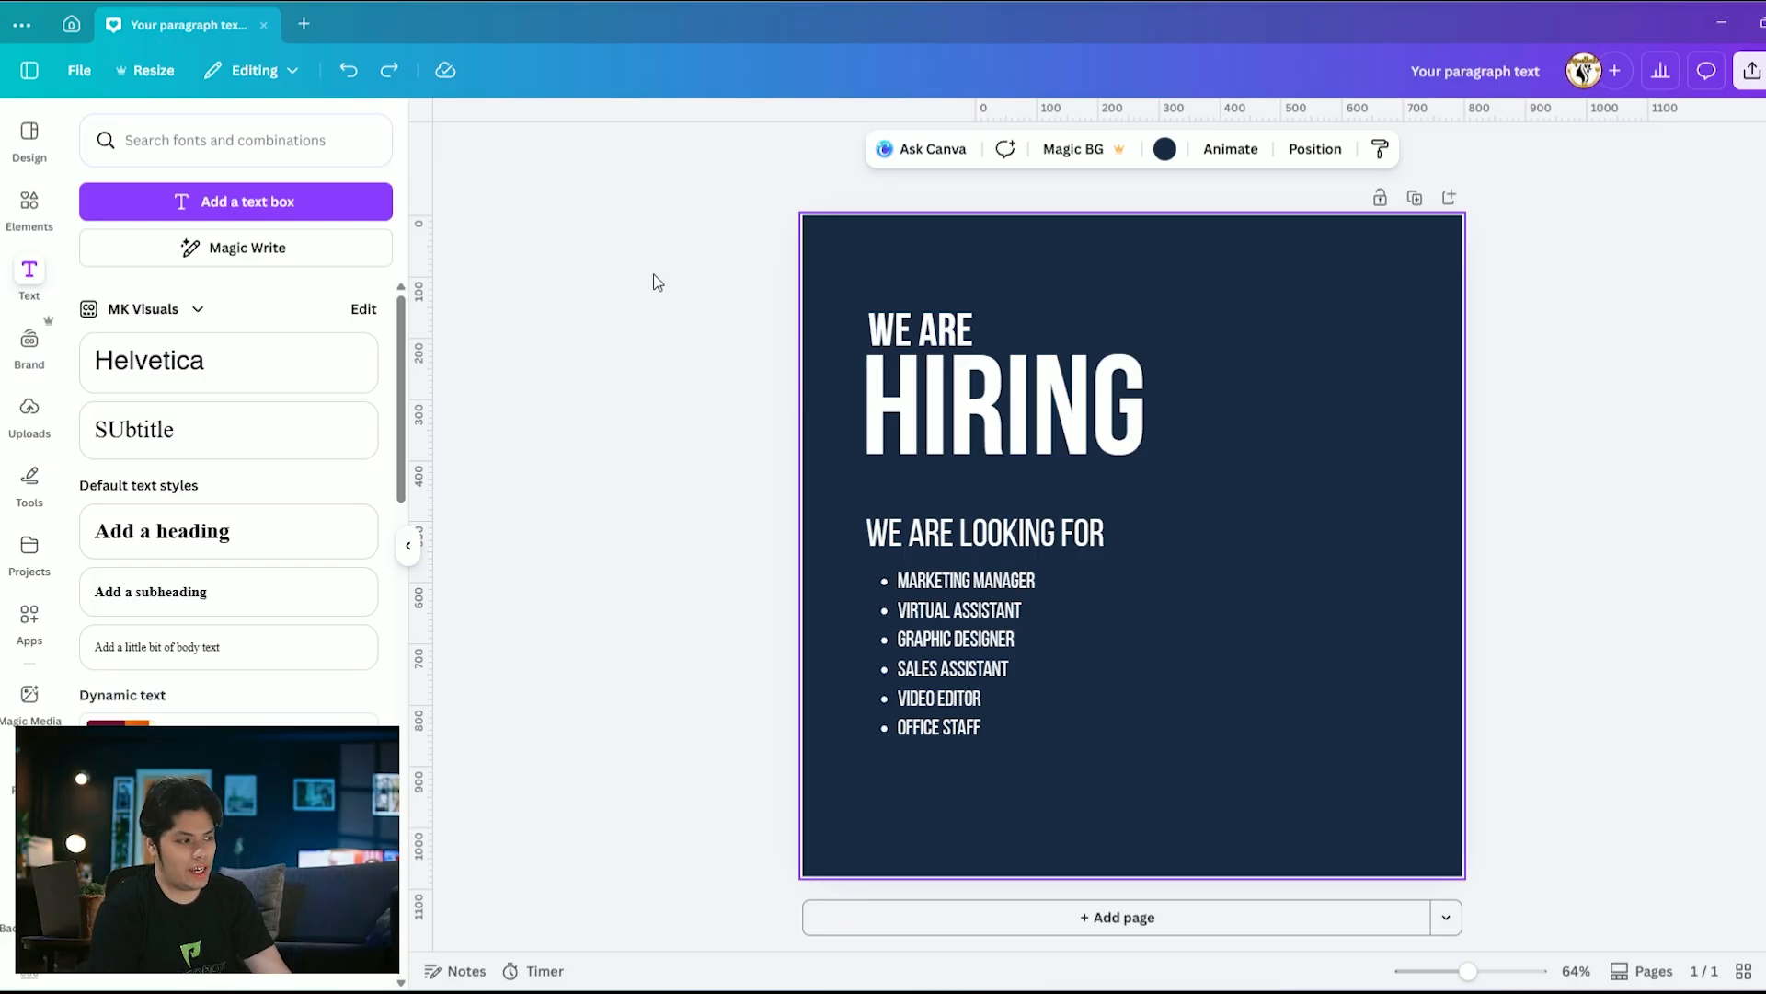
Search the elements library for "Business Elements" and show all matching graphics
left_click(28, 202)
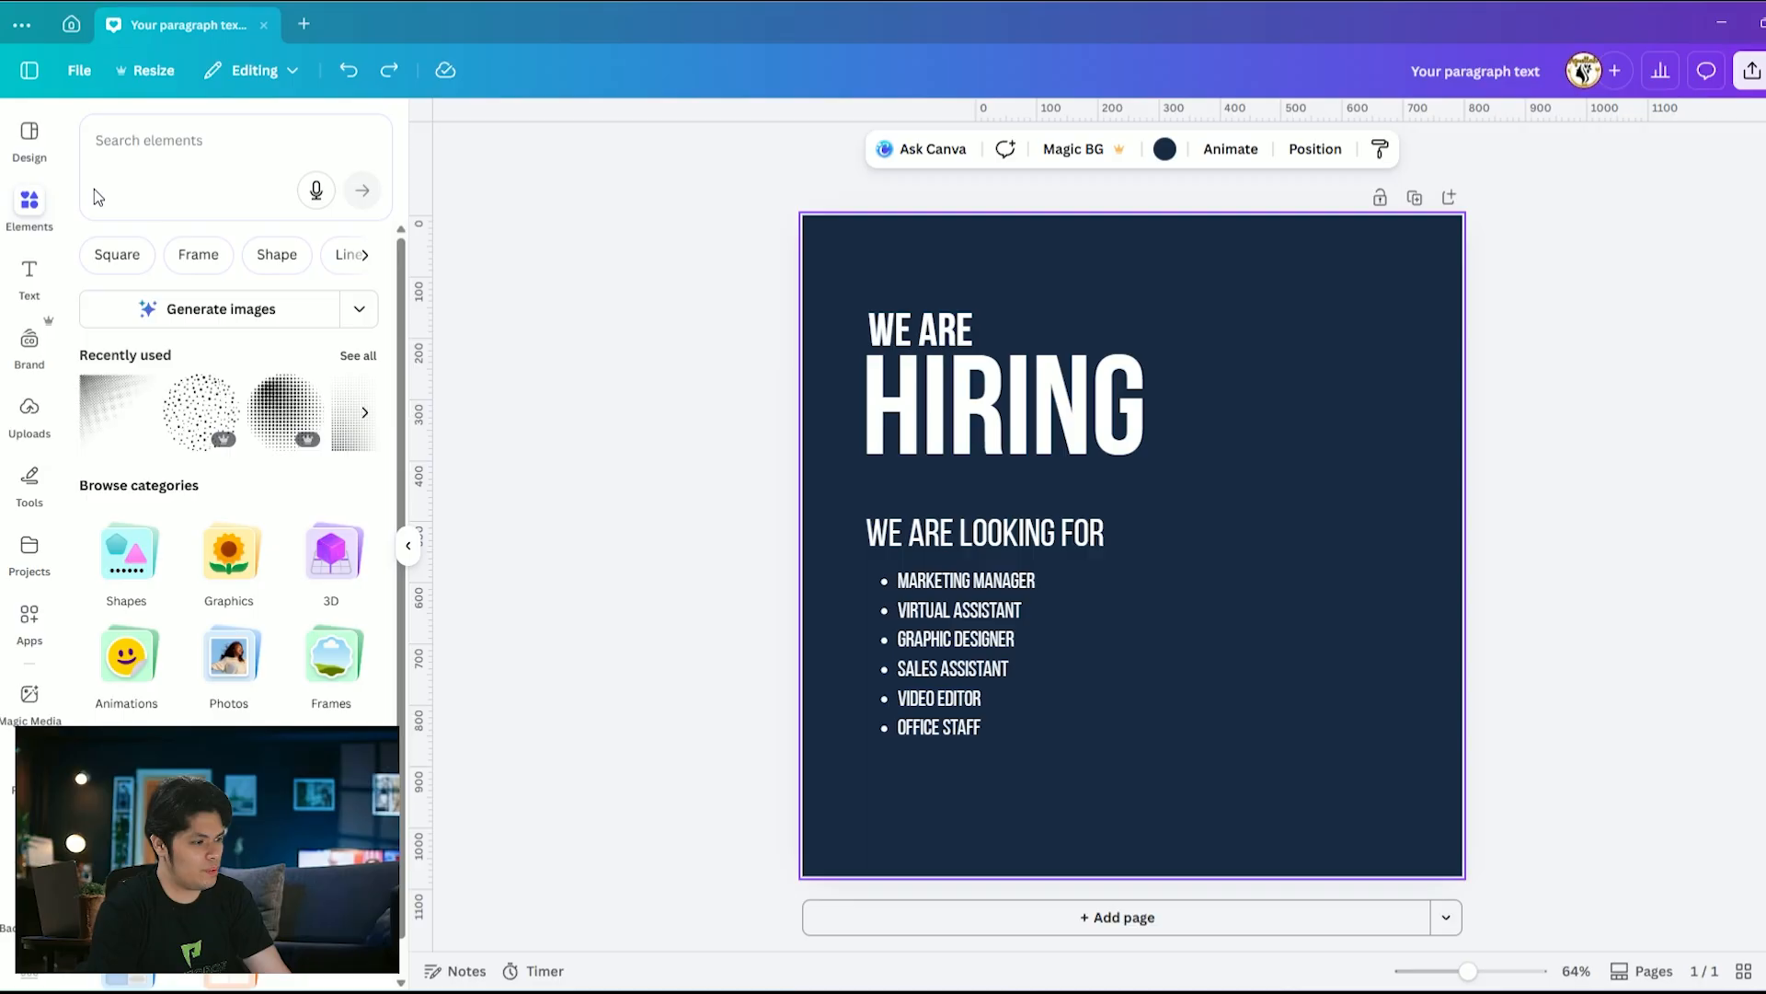
left_click(223, 145)
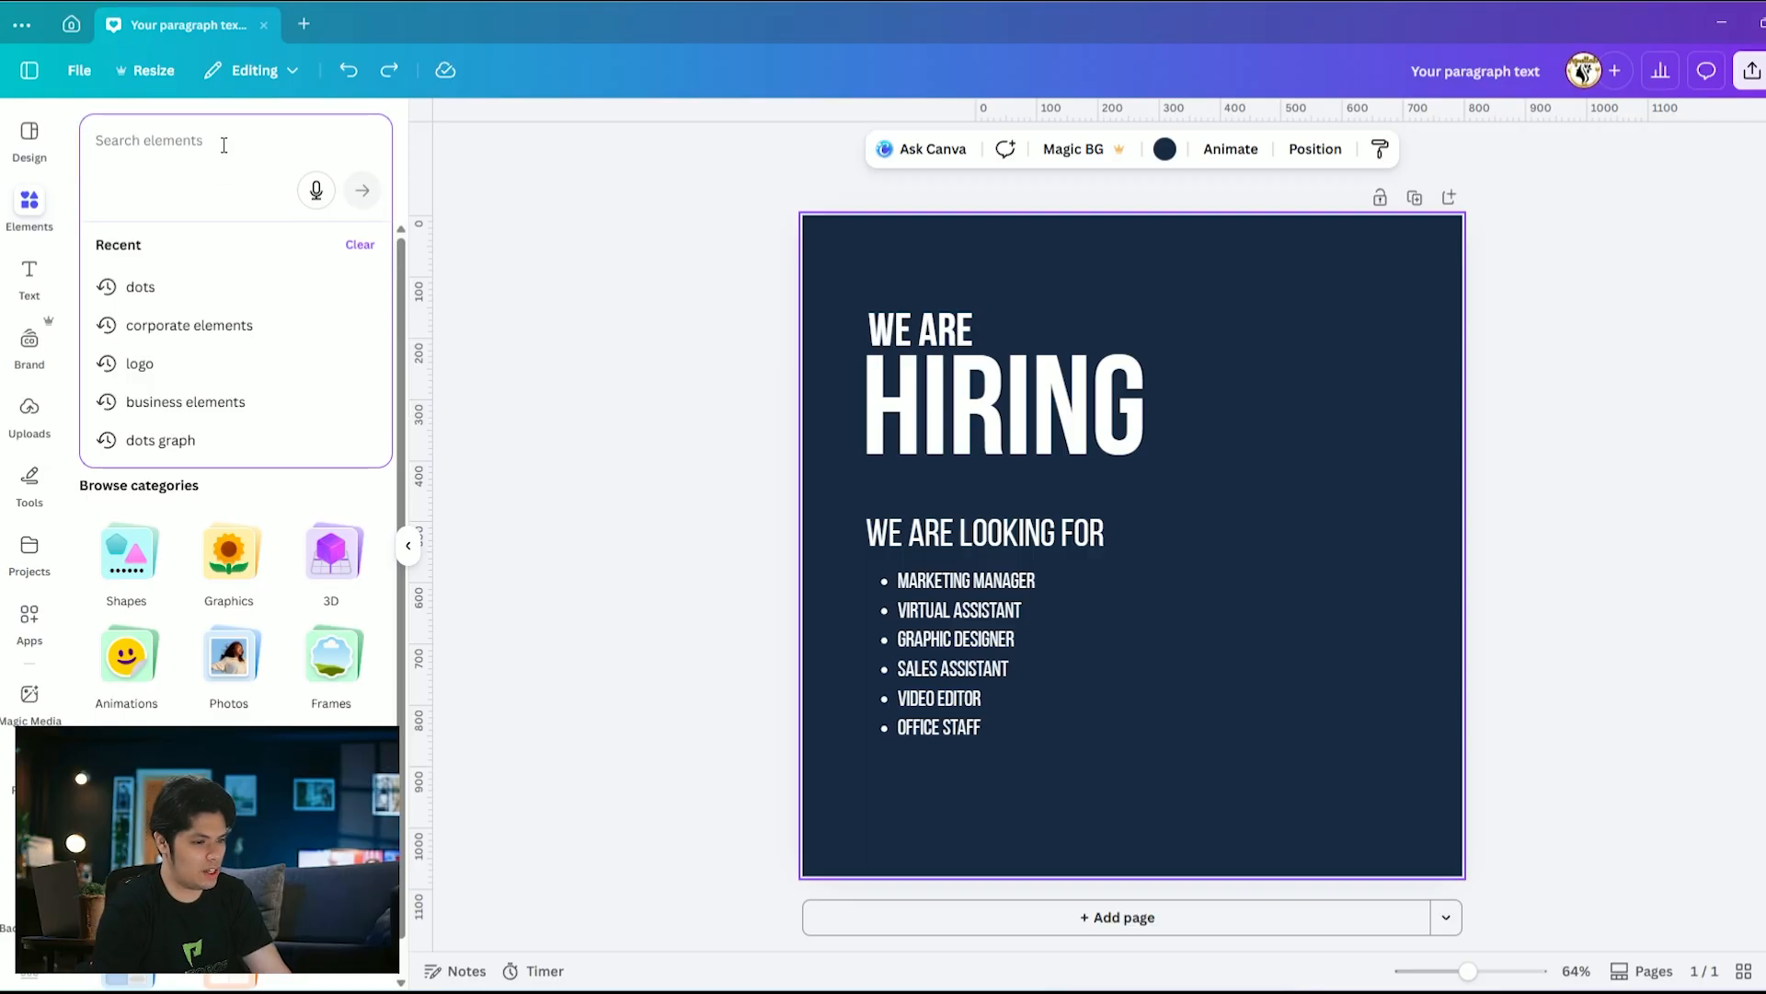
type("Business Elements")
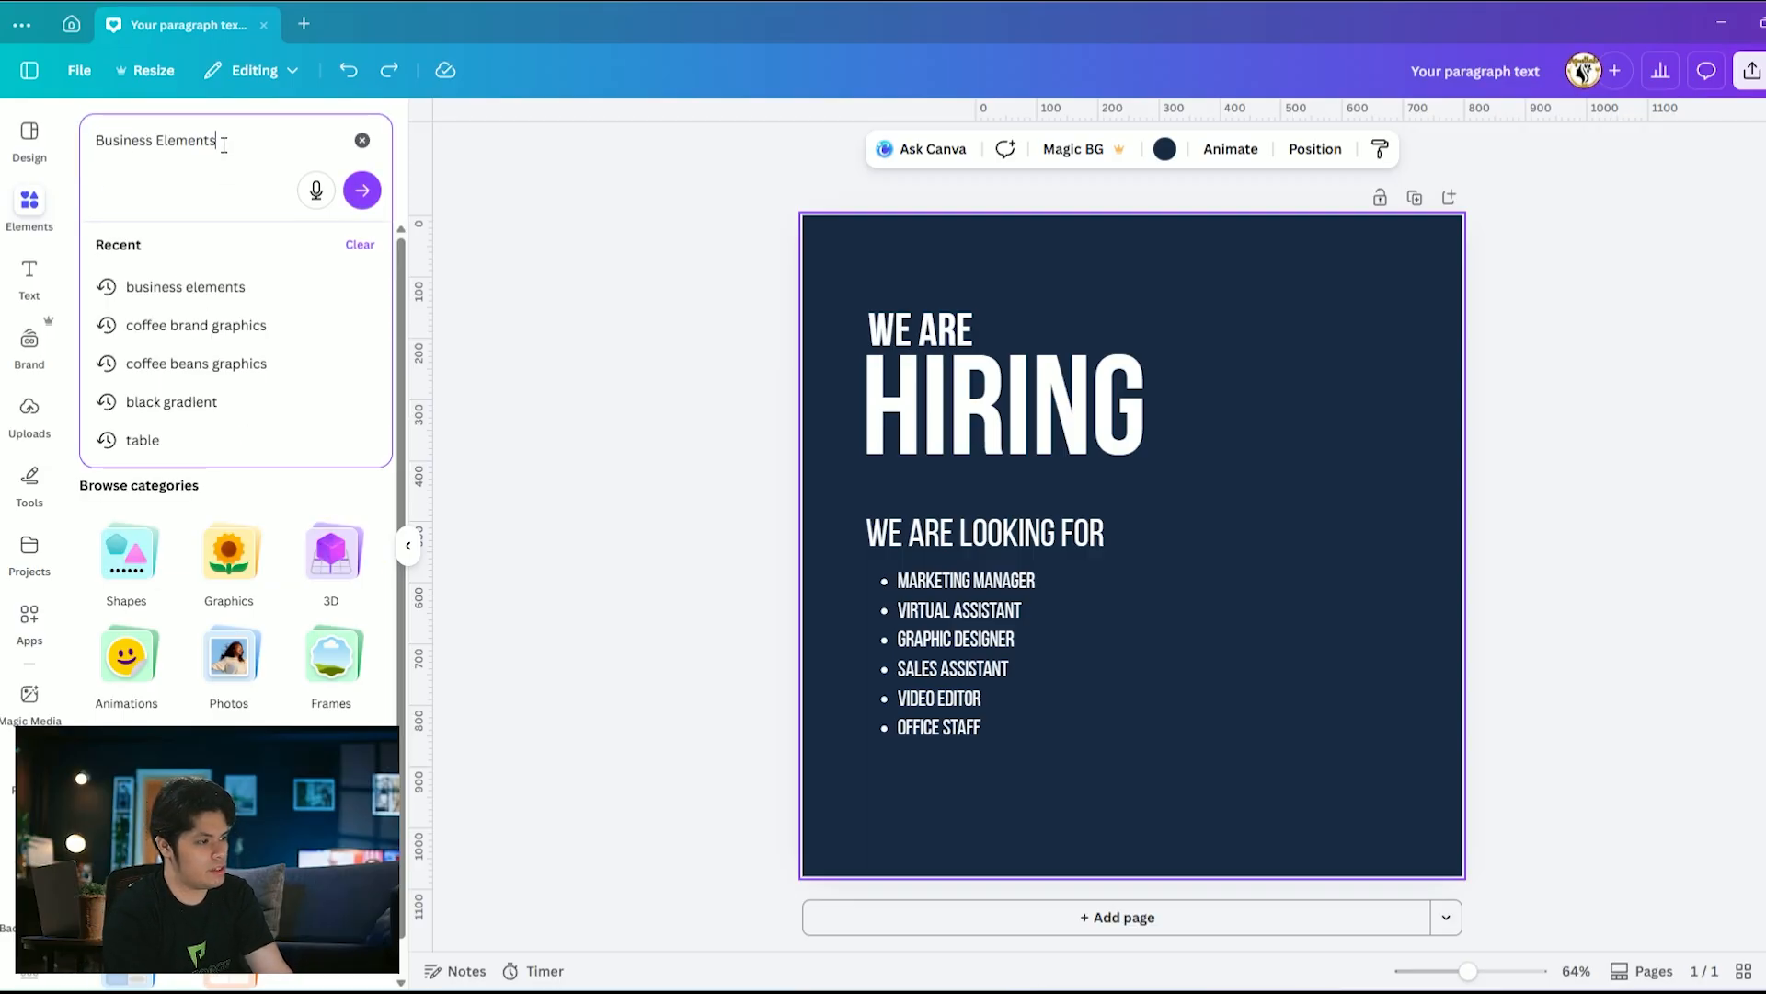
key("Return")
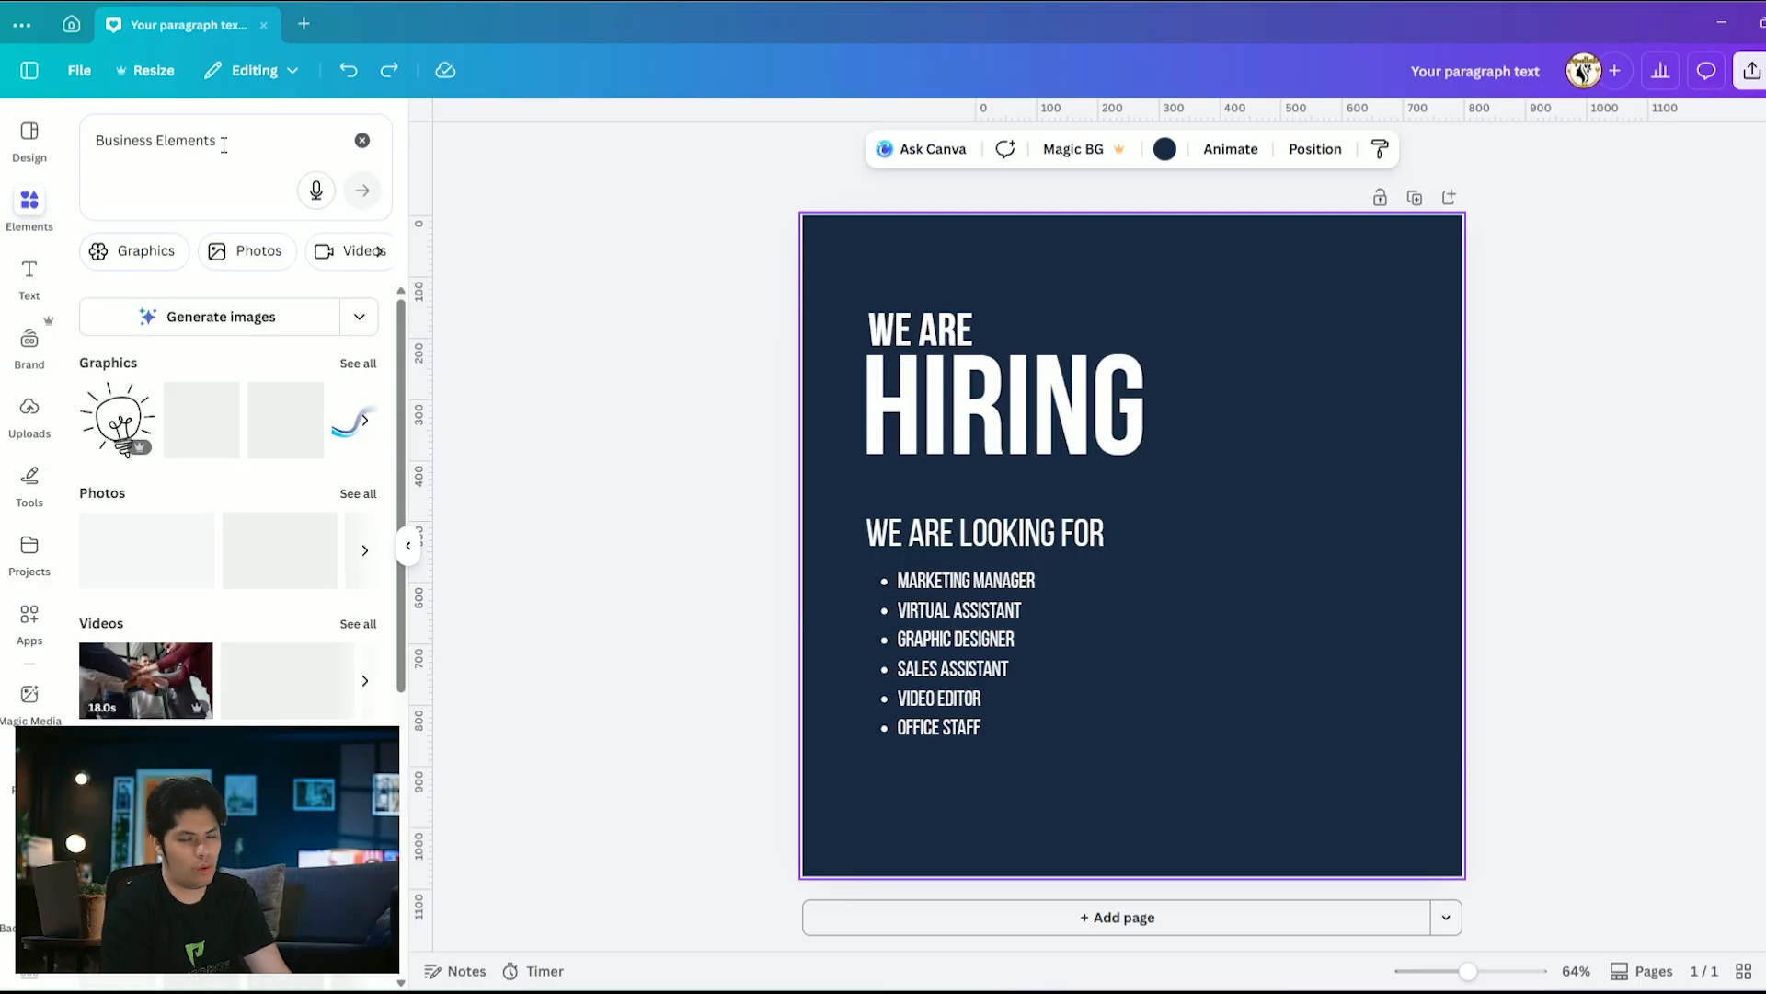
scroll(249, 460, "down", 5)
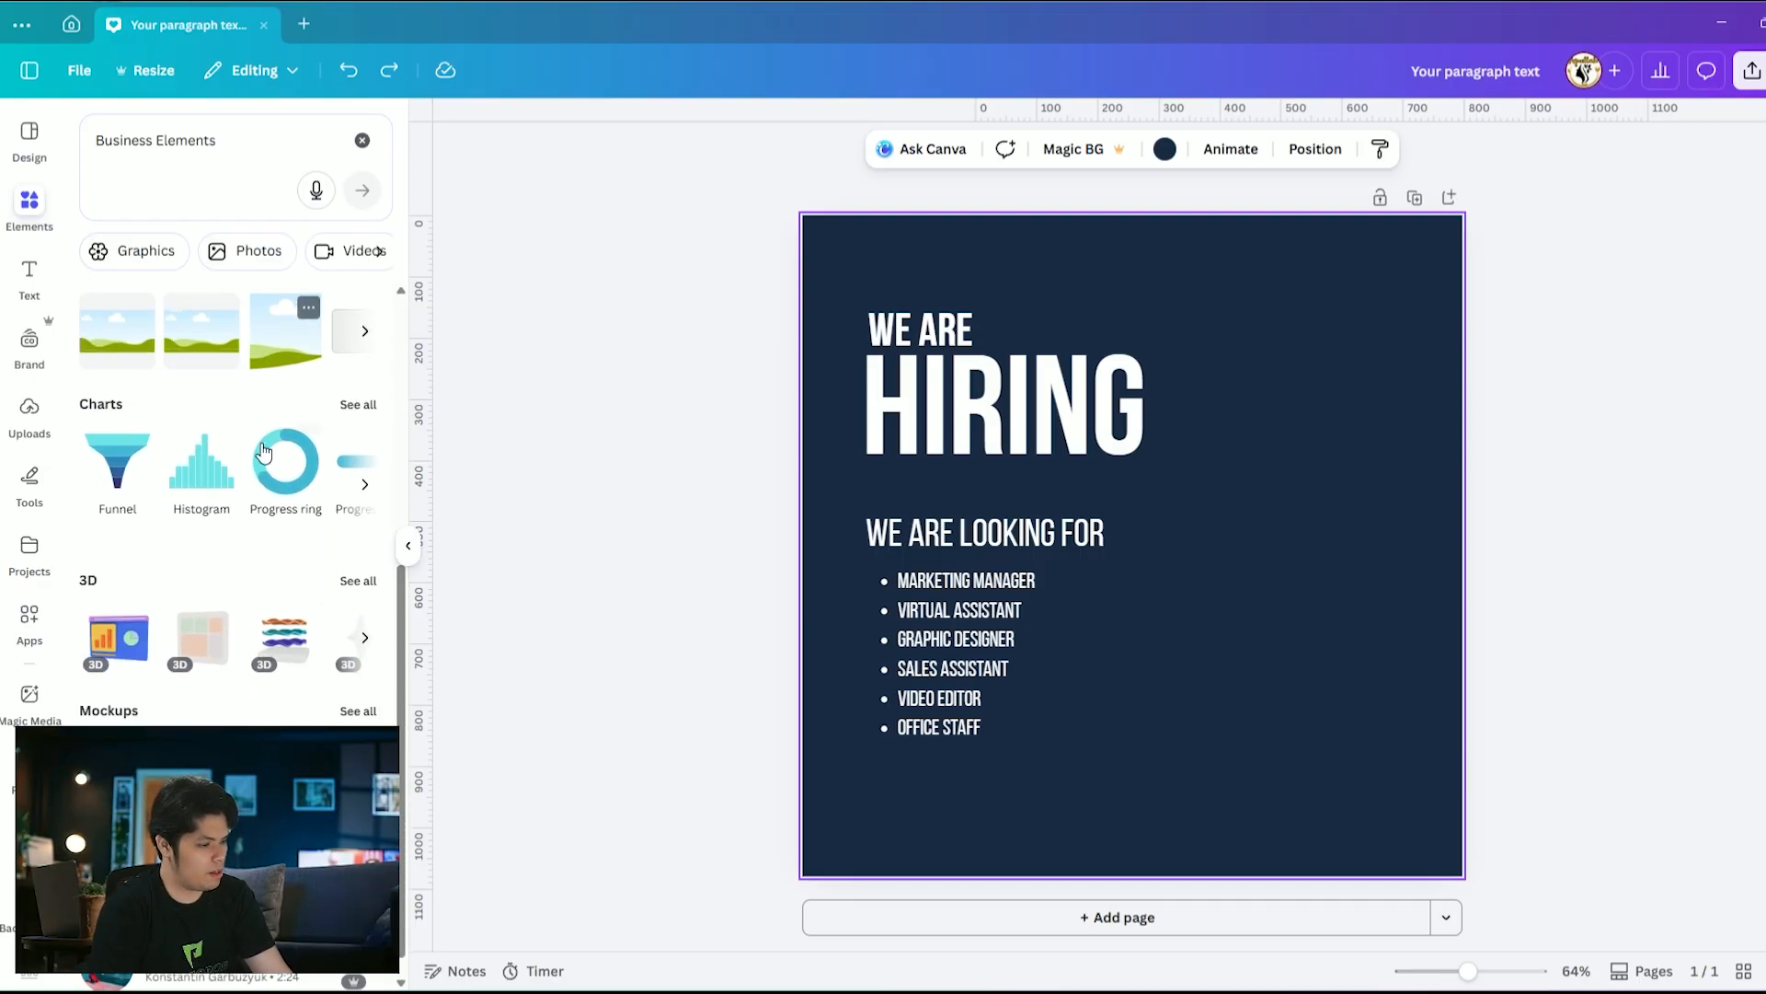
scroll(276, 414, "up", 5)
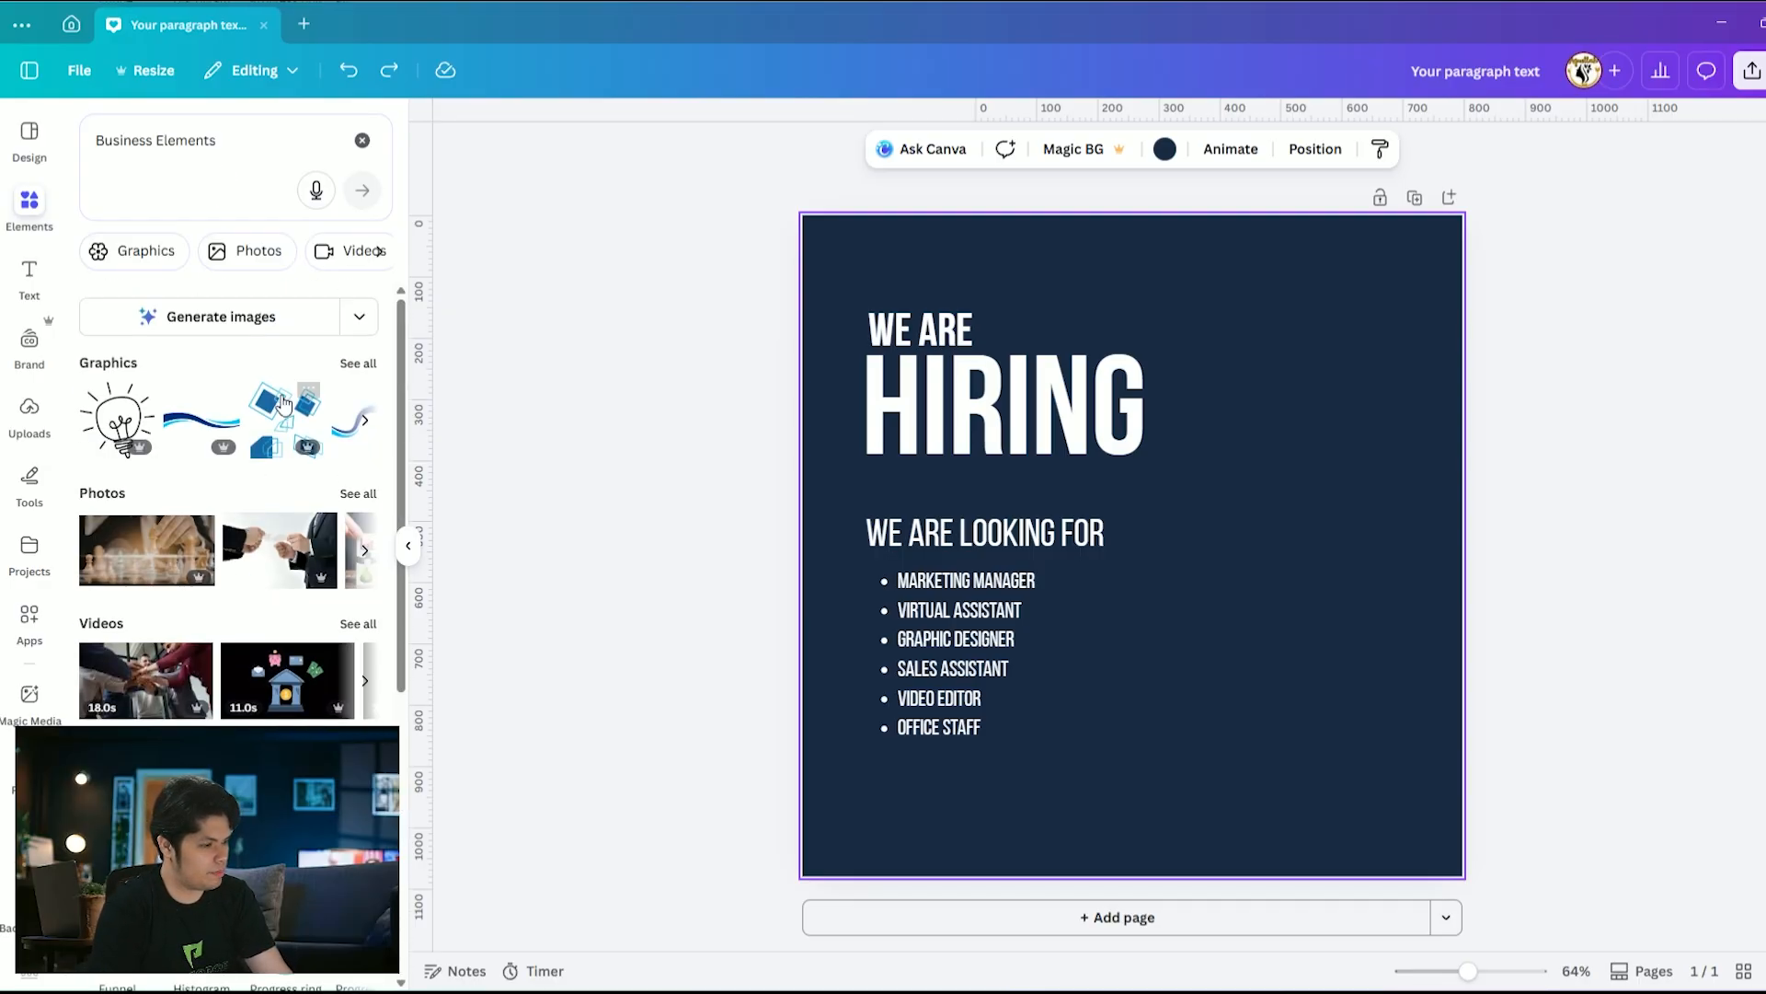
left_click(357, 363)
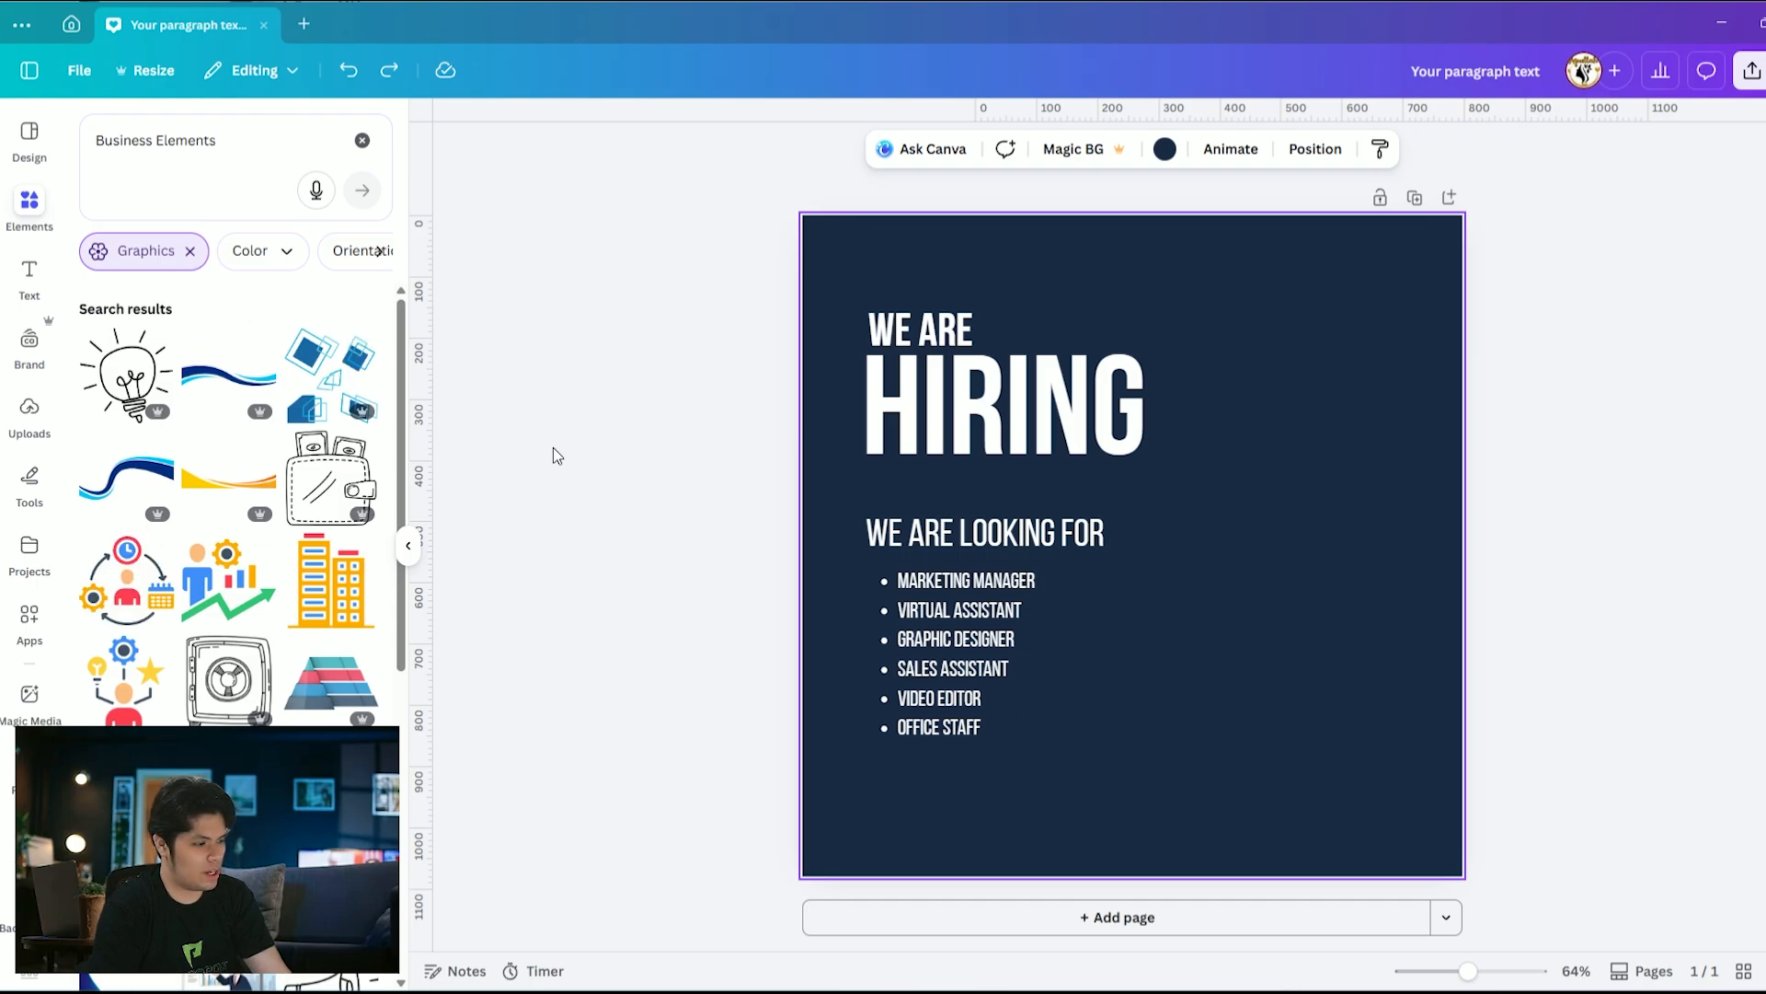
Insert the light-blue wave graphic and enlarge it to span the full page width along the page's bottom edge
scroll(327, 419, "down", 2)
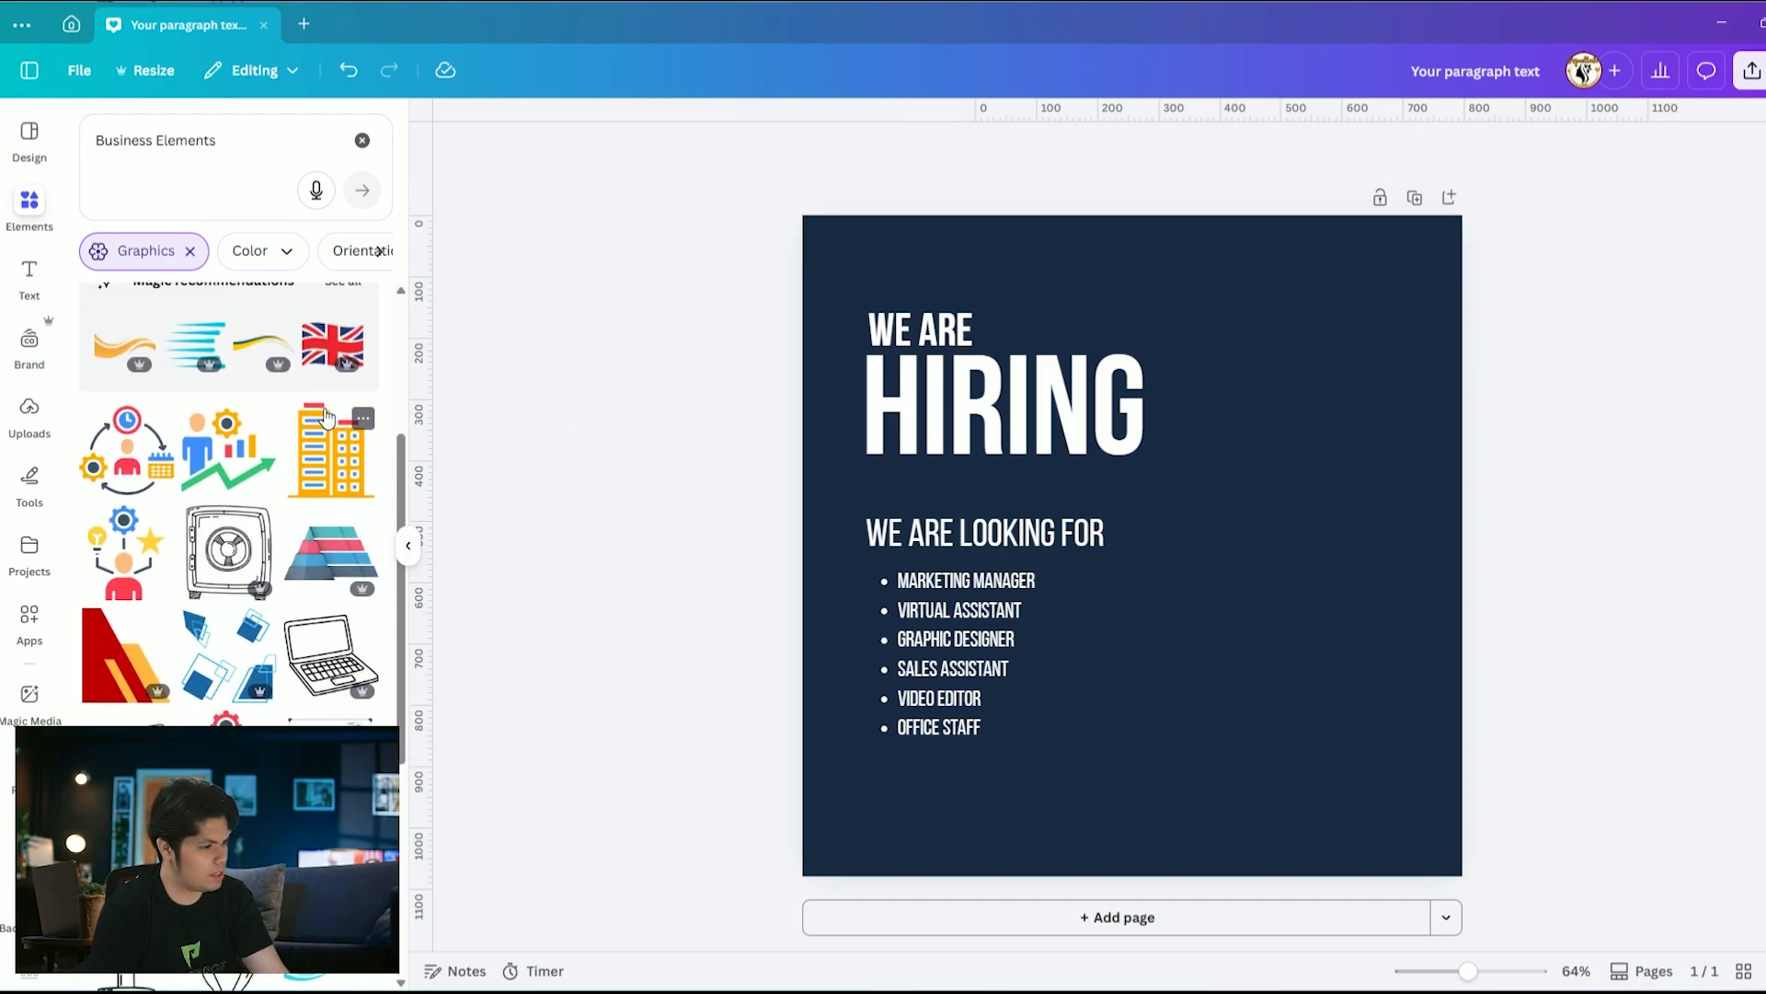
scroll(327, 419, "down", 5)
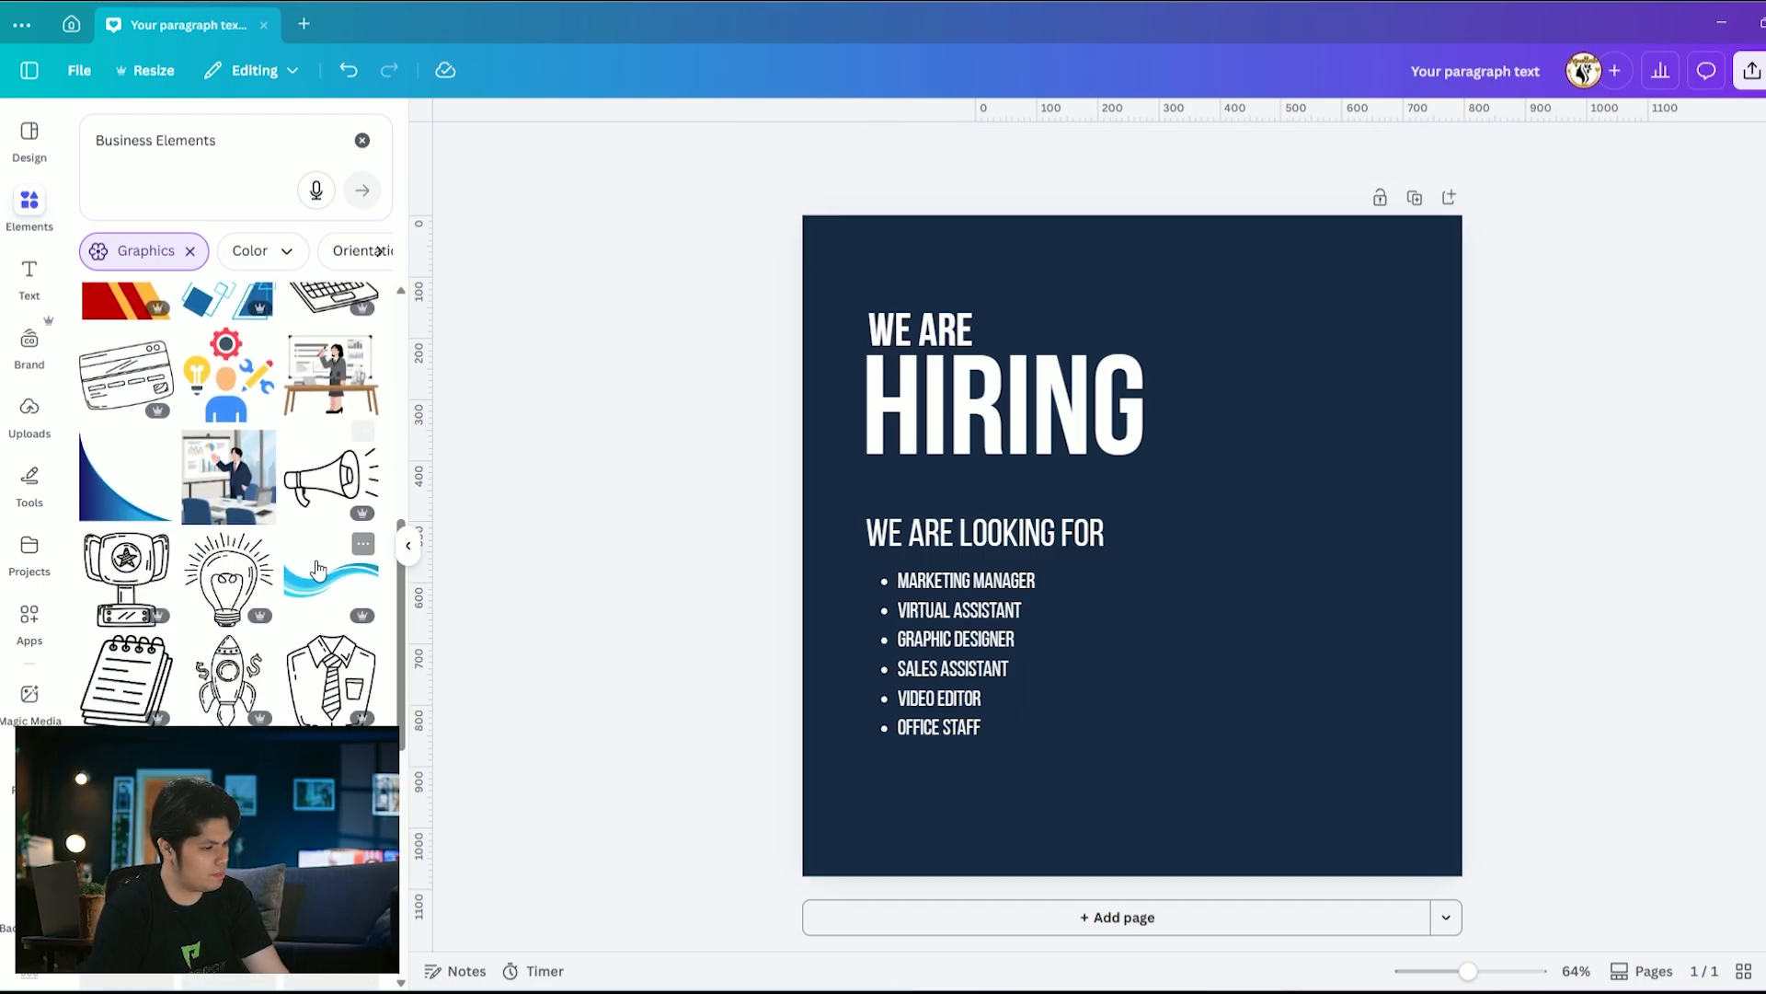
left_click(306, 590)
left_click_drag(1175, 533, 968, 818)
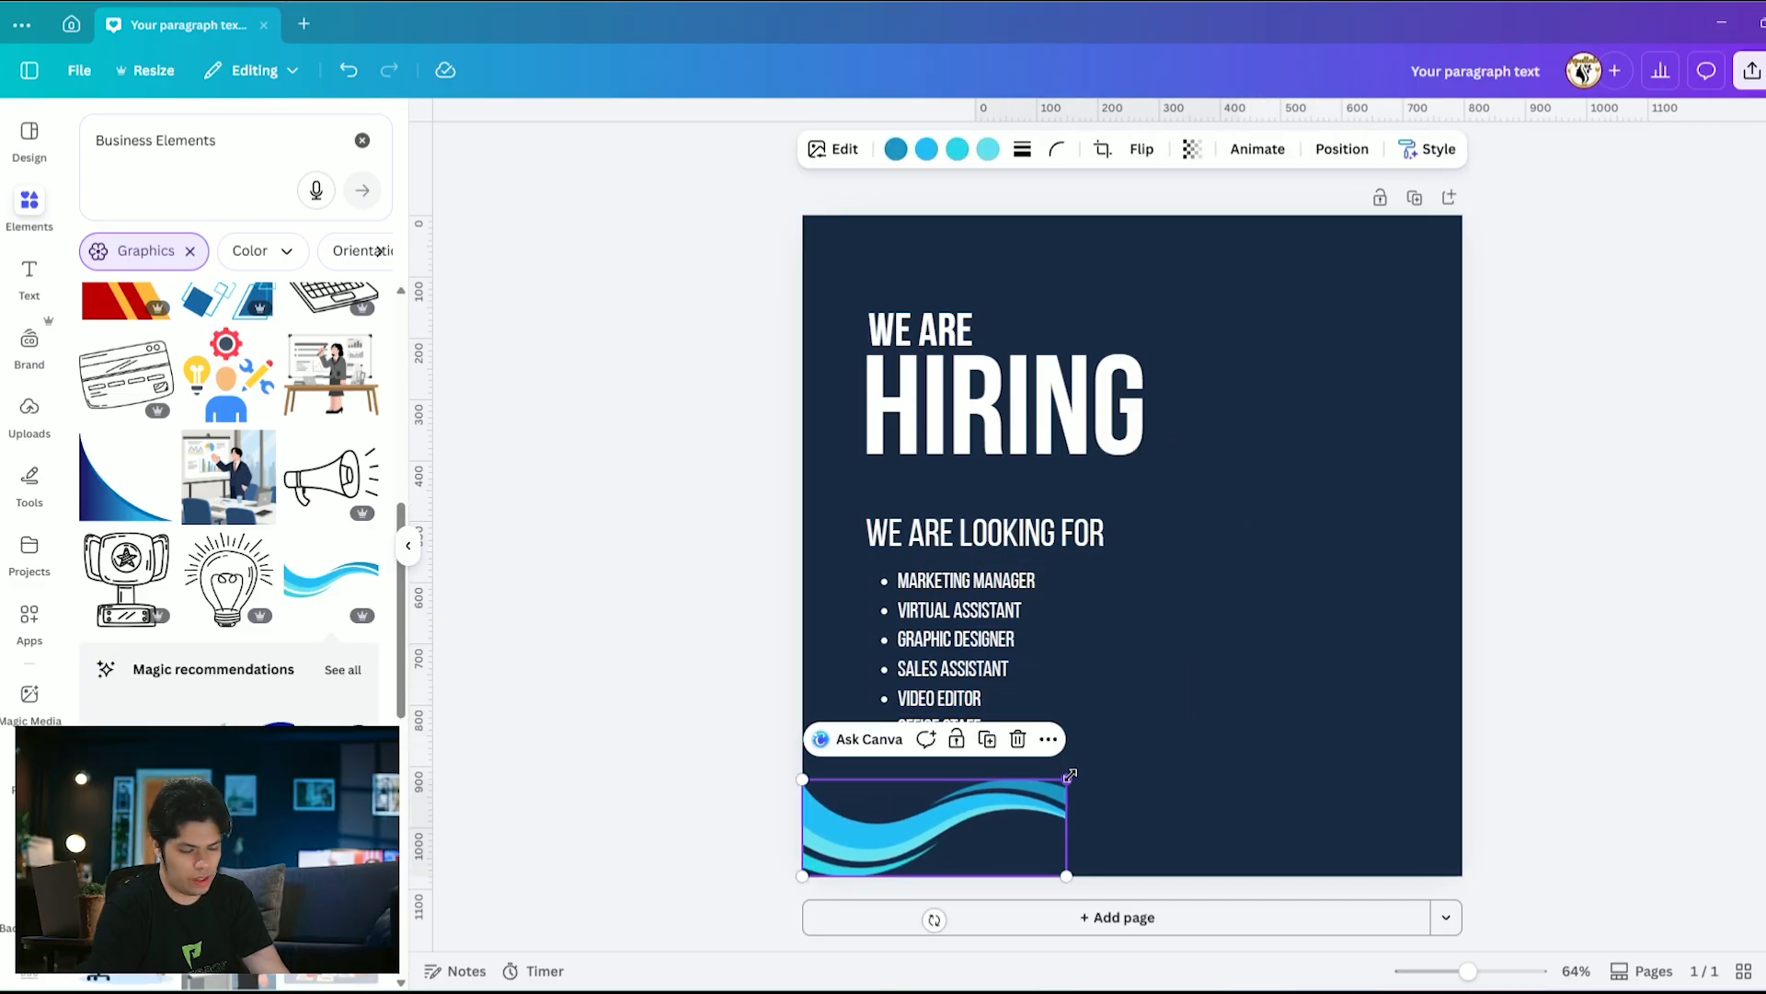
left_click_drag(1066, 781, 1499, 734)
left_click(1567, 671)
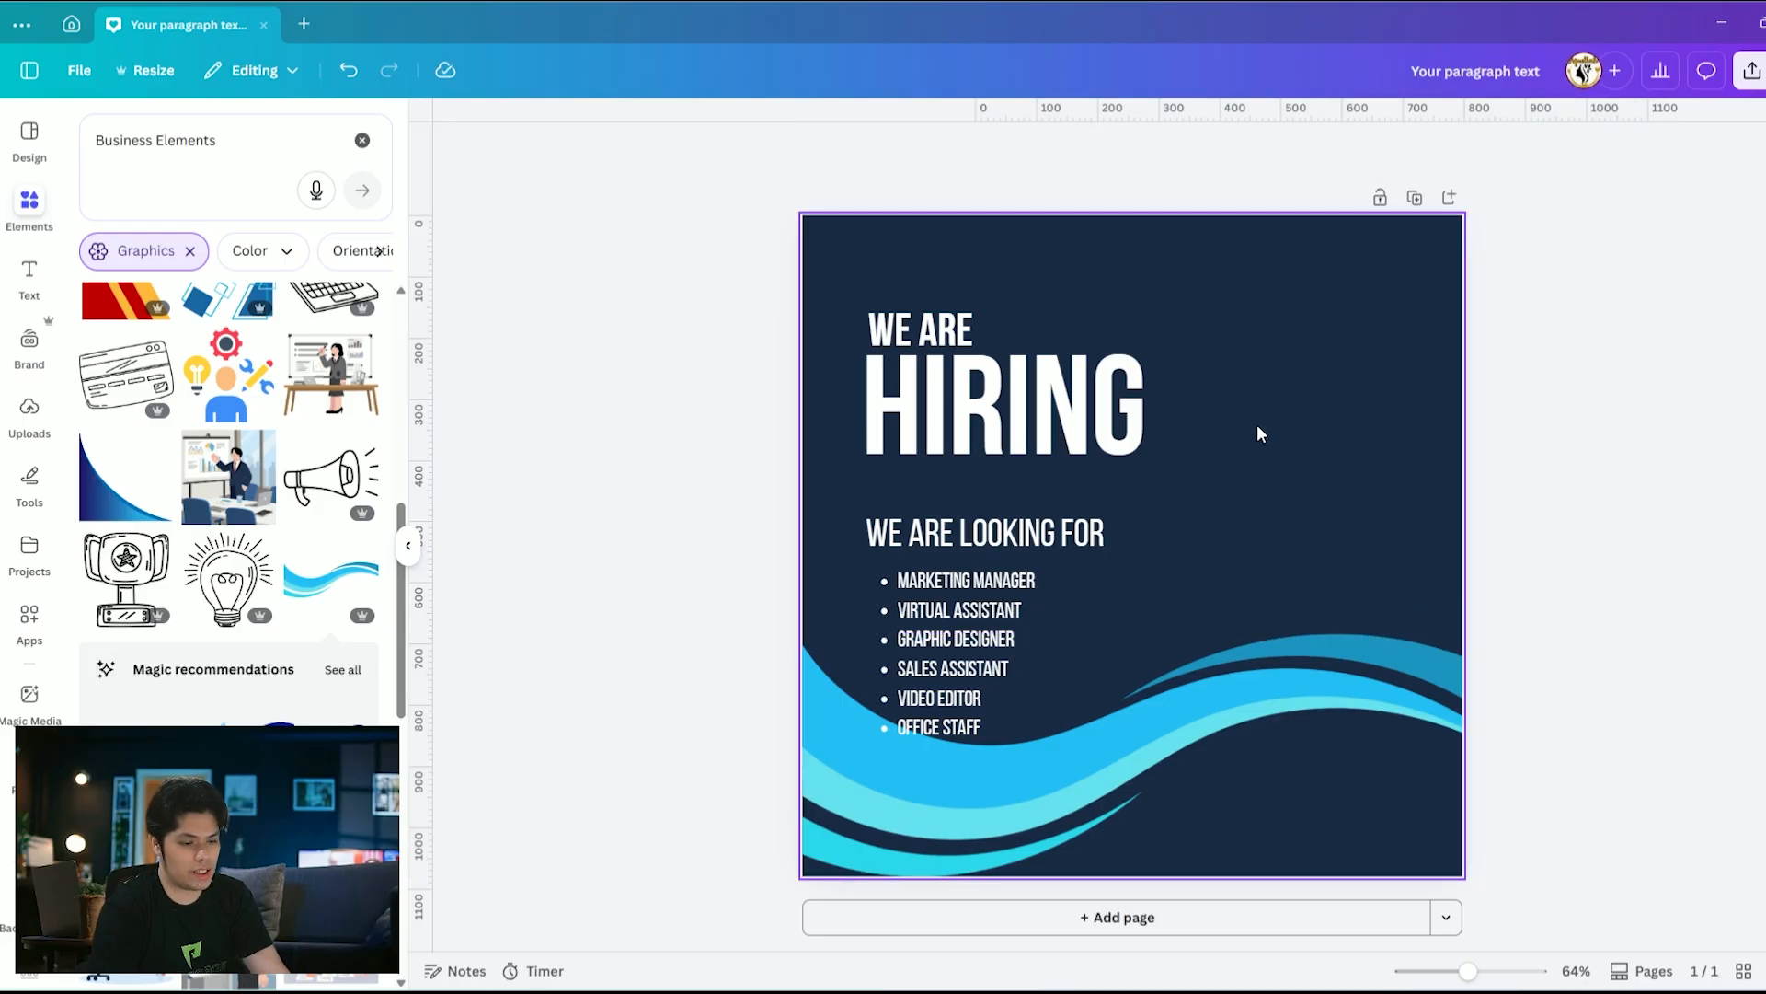
Lower the blue wave so that its lower part extends past the page's bottom edge
left_click(1176, 742)
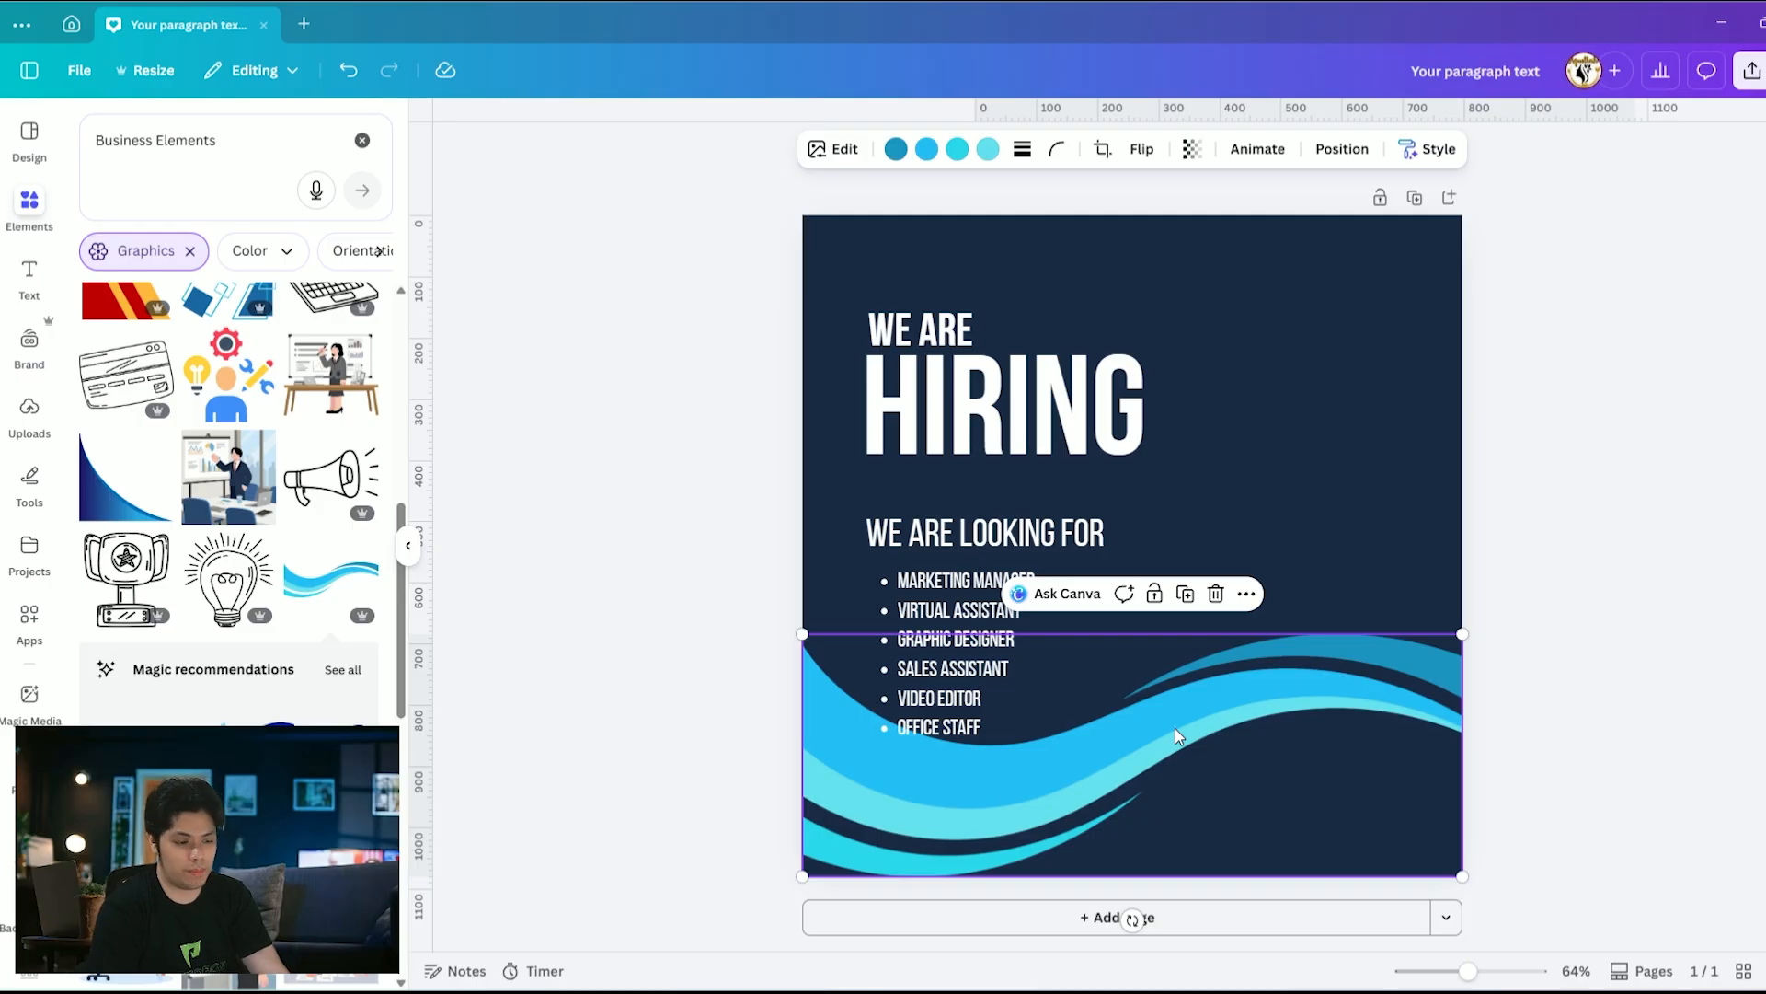
left_click_drag(1174, 727, 1173, 801)
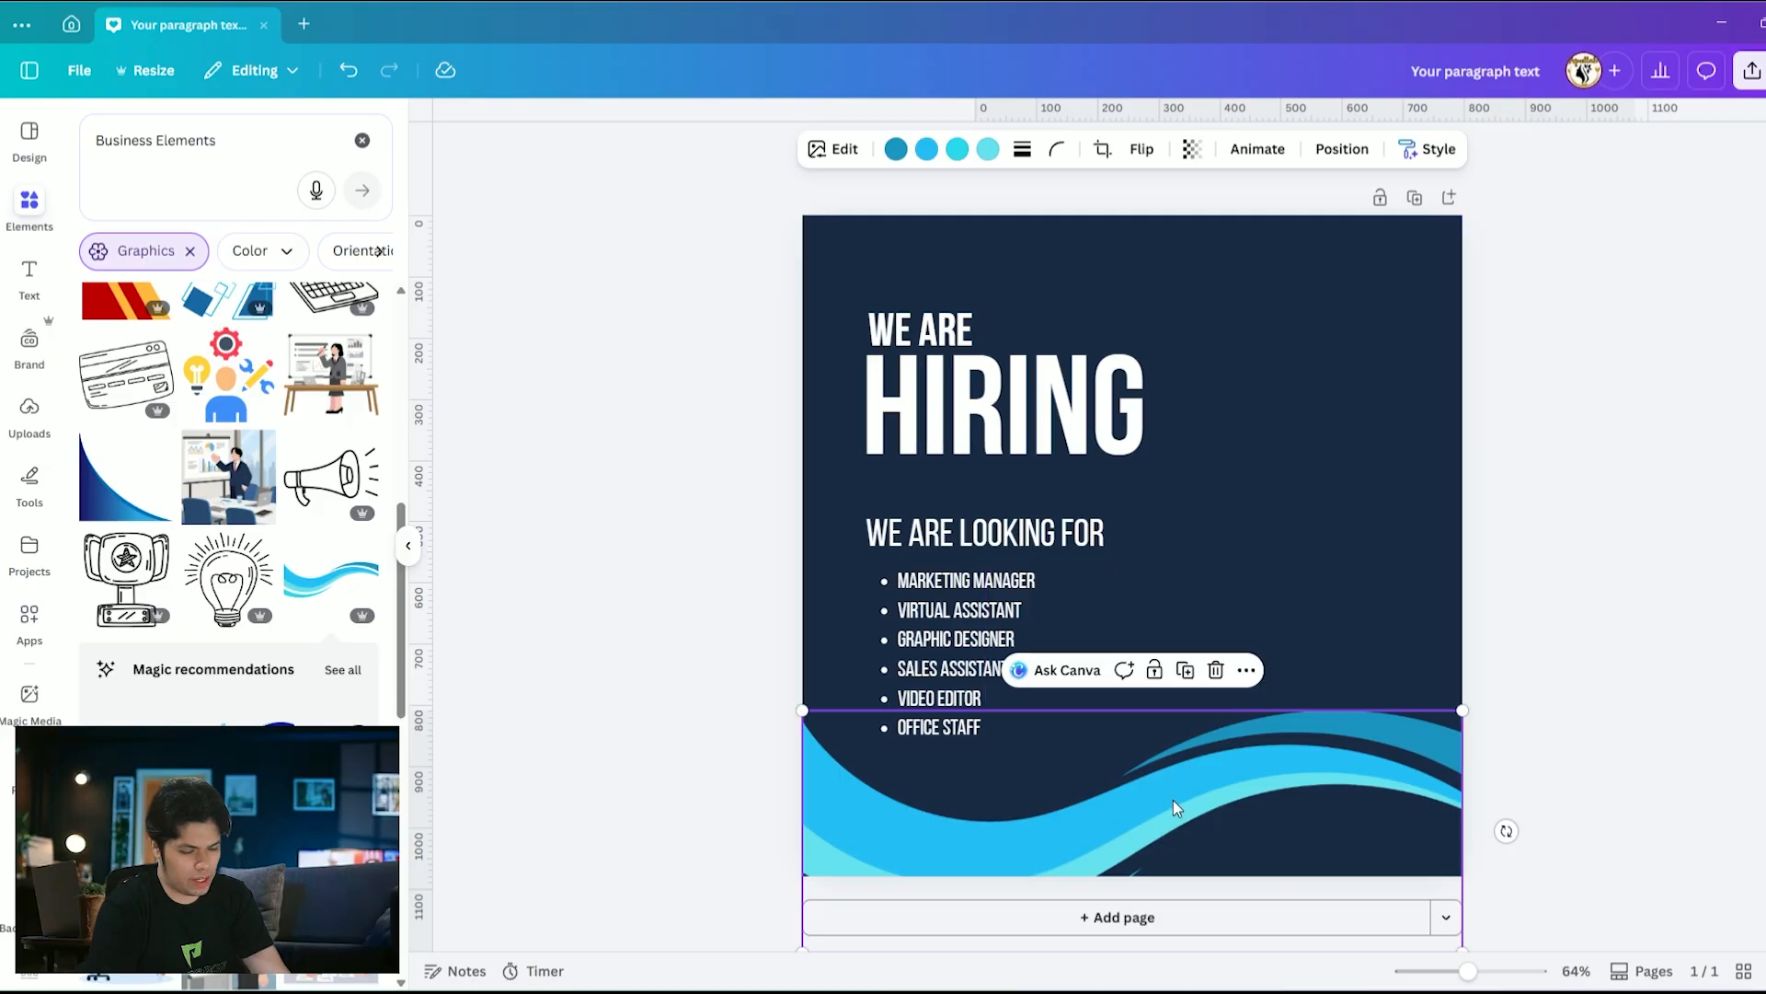
left_click(1559, 629)
left_click(1271, 762)
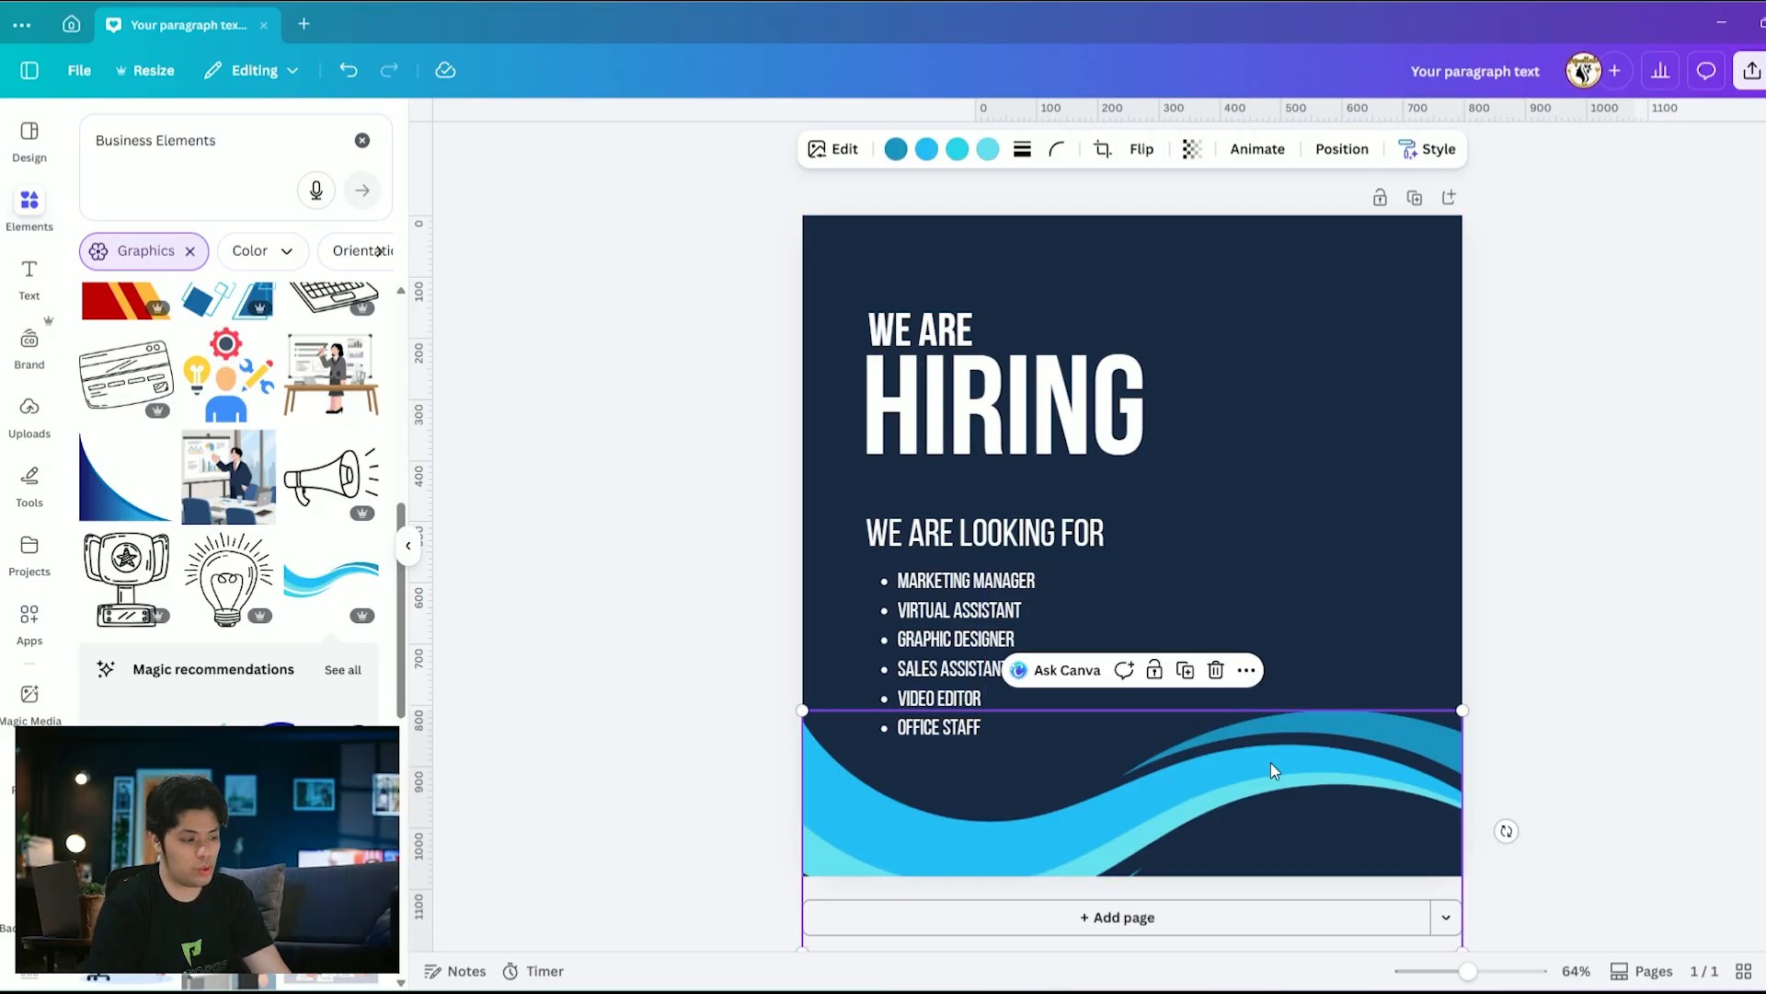
Add a second copy of the blue wave, turn it upside down and move it to the page's upper right
left_click(313, 587)
left_click_drag(1297, 512, 1288, 288)
left_click_drag(1353, 359, 1251, 469)
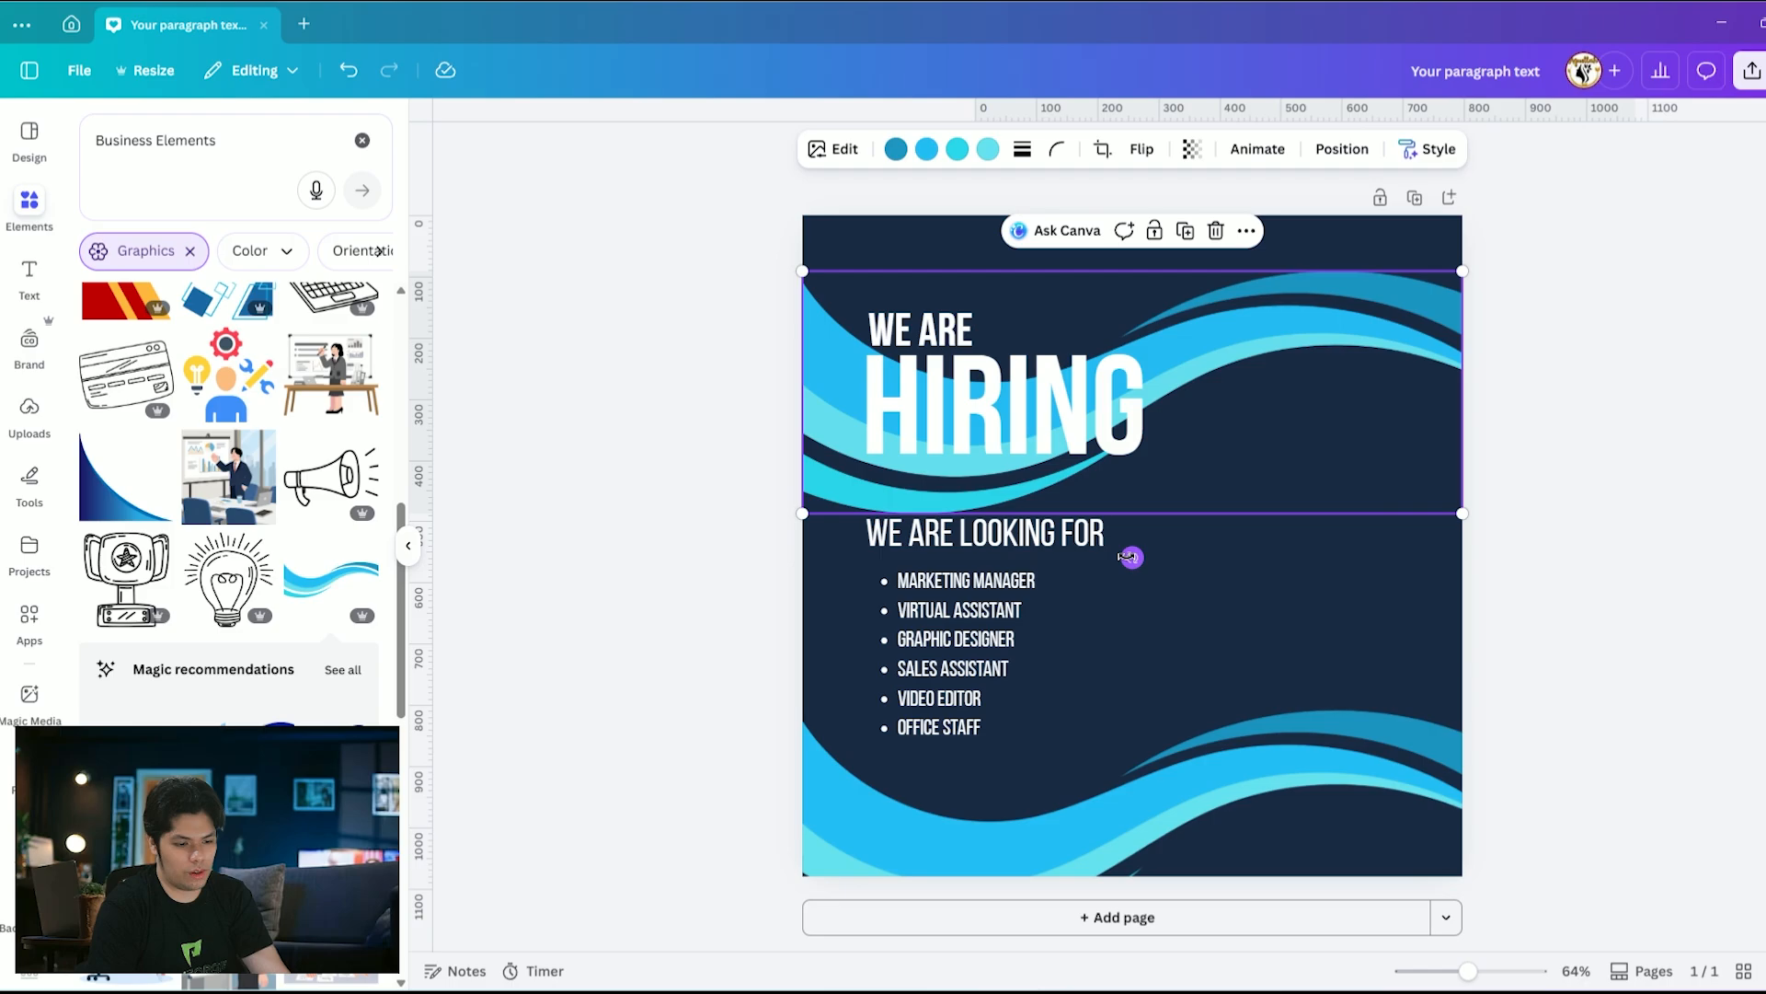
left_click_drag(1131, 557, 1183, 264)
left_click_drag(1273, 335, 1391, 209)
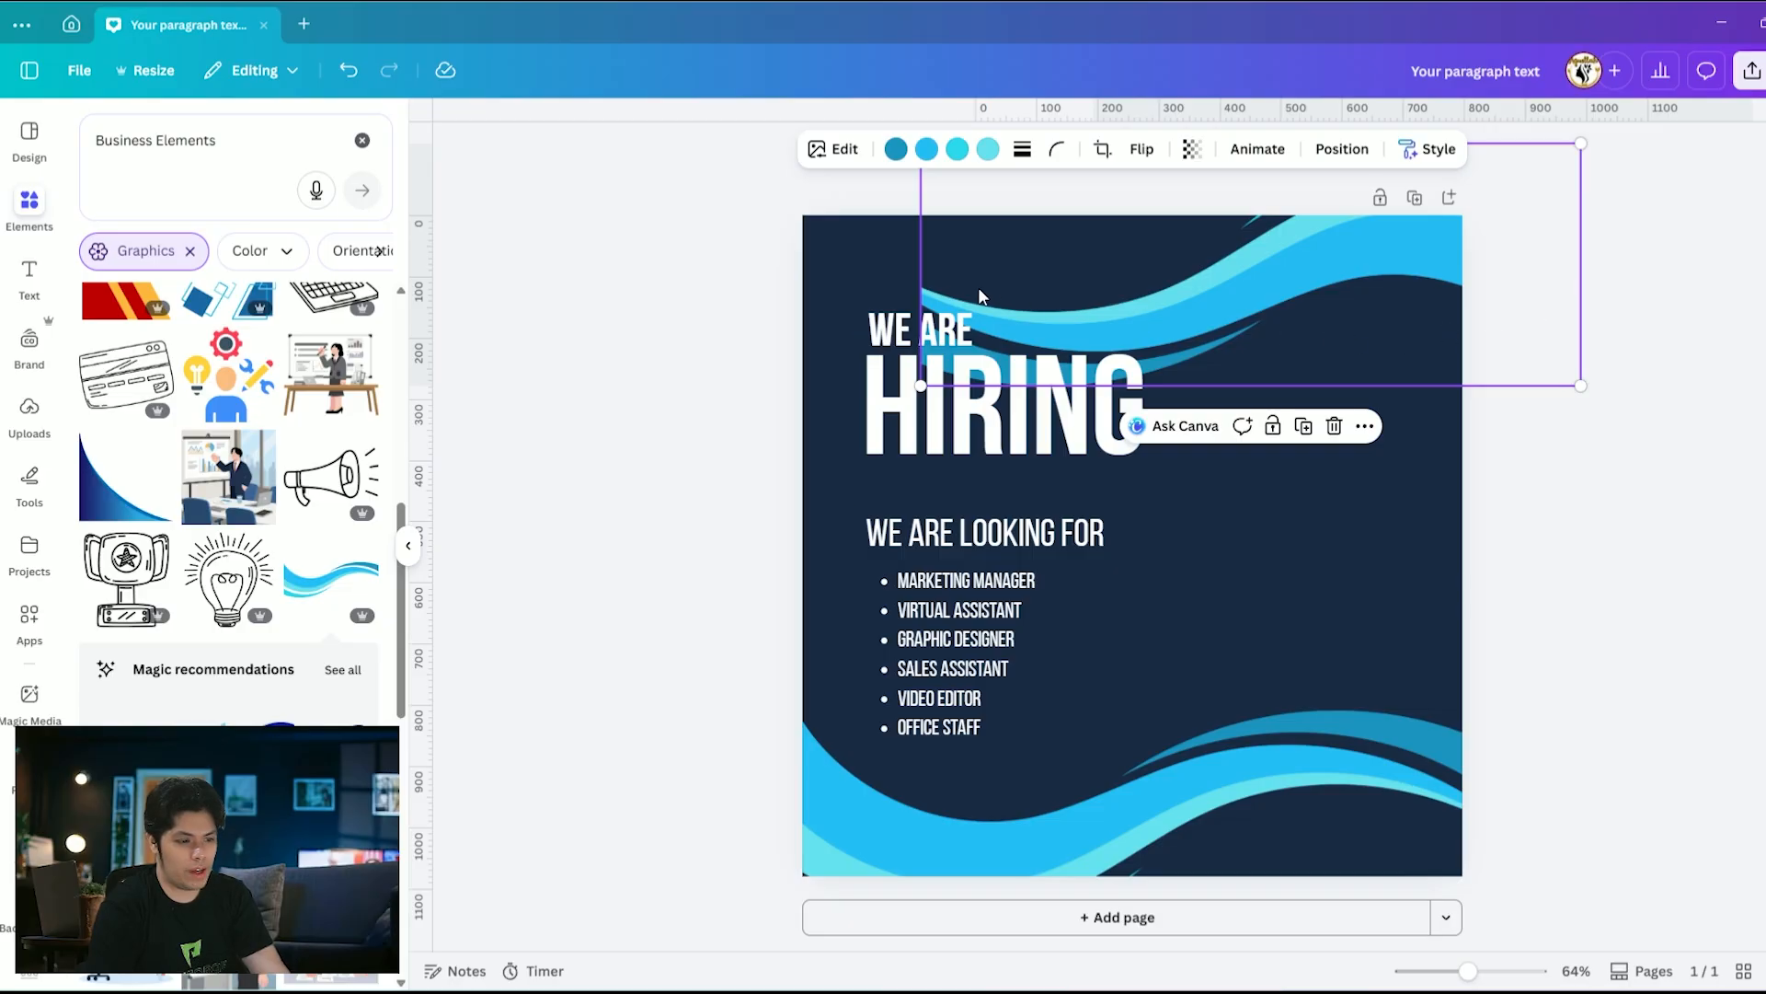
Tilt the second wave, shrink it to about 704 × 258 px and place it near the page's upper-right corner
left_click_drag(1311, 314, 1250, 338)
left_click_drag(994, 302, 993, 461)
left_click_drag(819, 448, 830, 358)
left_click_drag(841, 484, 1128, 461)
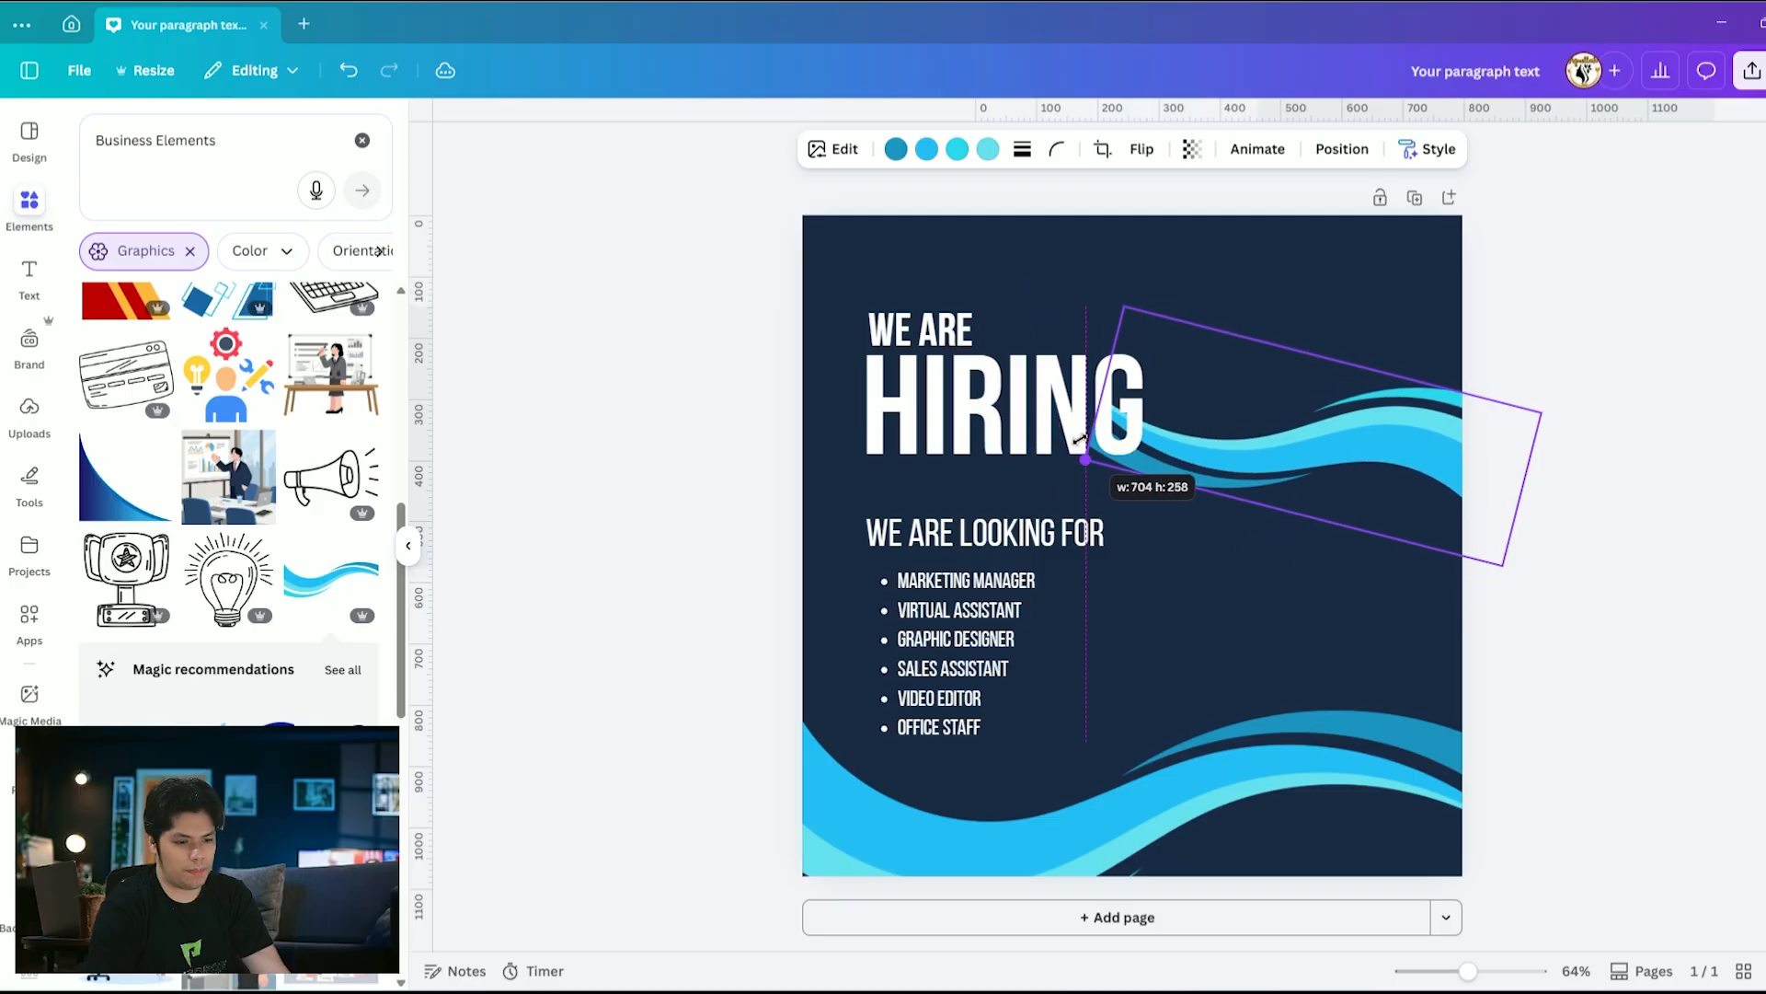
left_click_drag(1334, 418, 1340, 216)
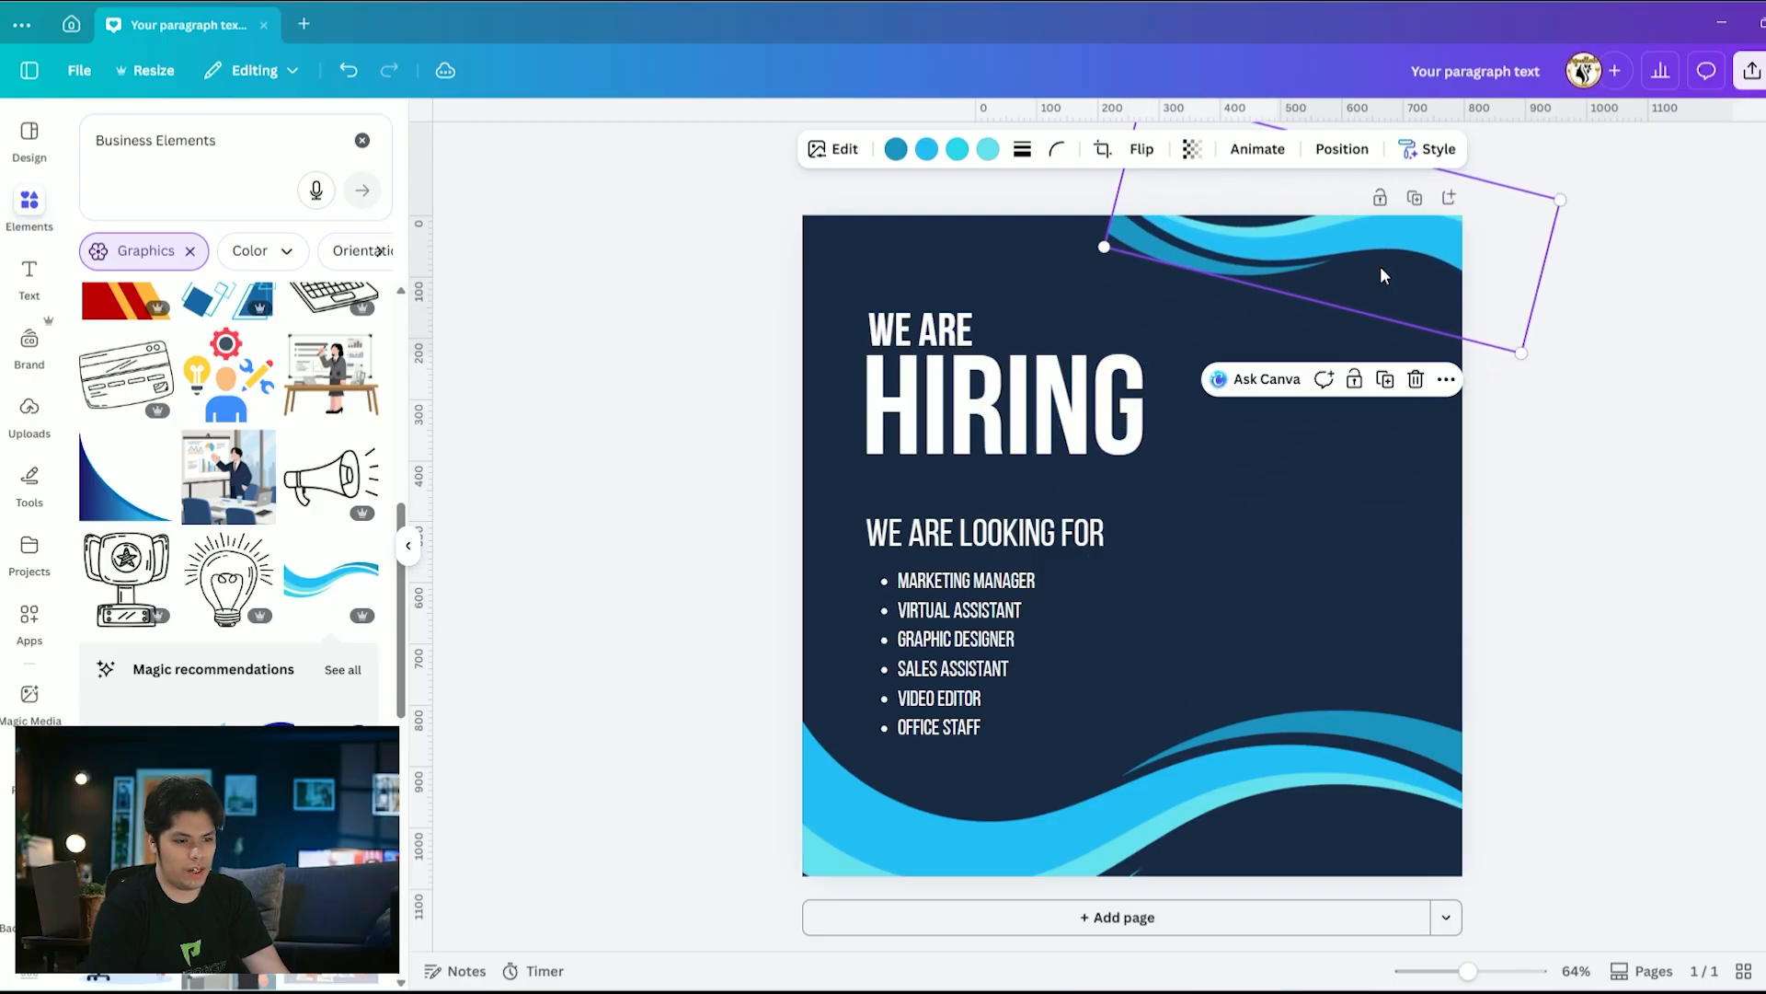
left_click_drag(1365, 283, 1347, 332)
left_click(1378, 554)
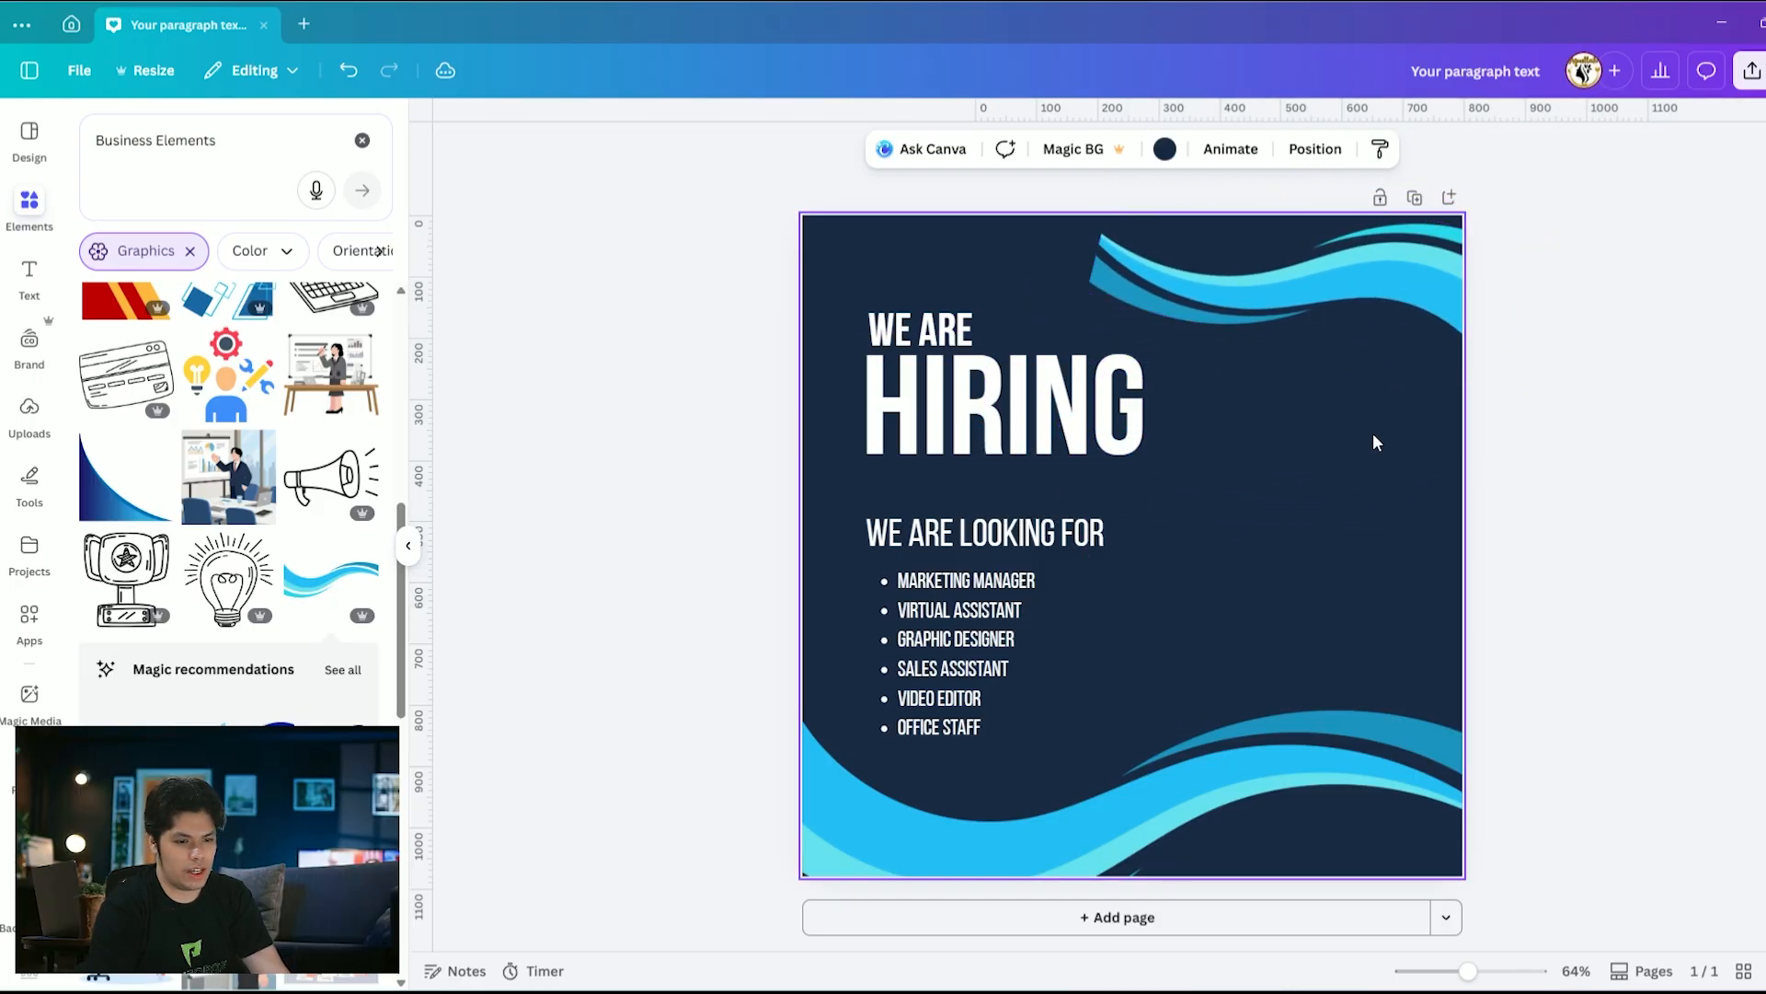
Tilt the second wave more steeply and tuck it into the page's upper-right corner so it runs off both edges
left_click(1417, 296)
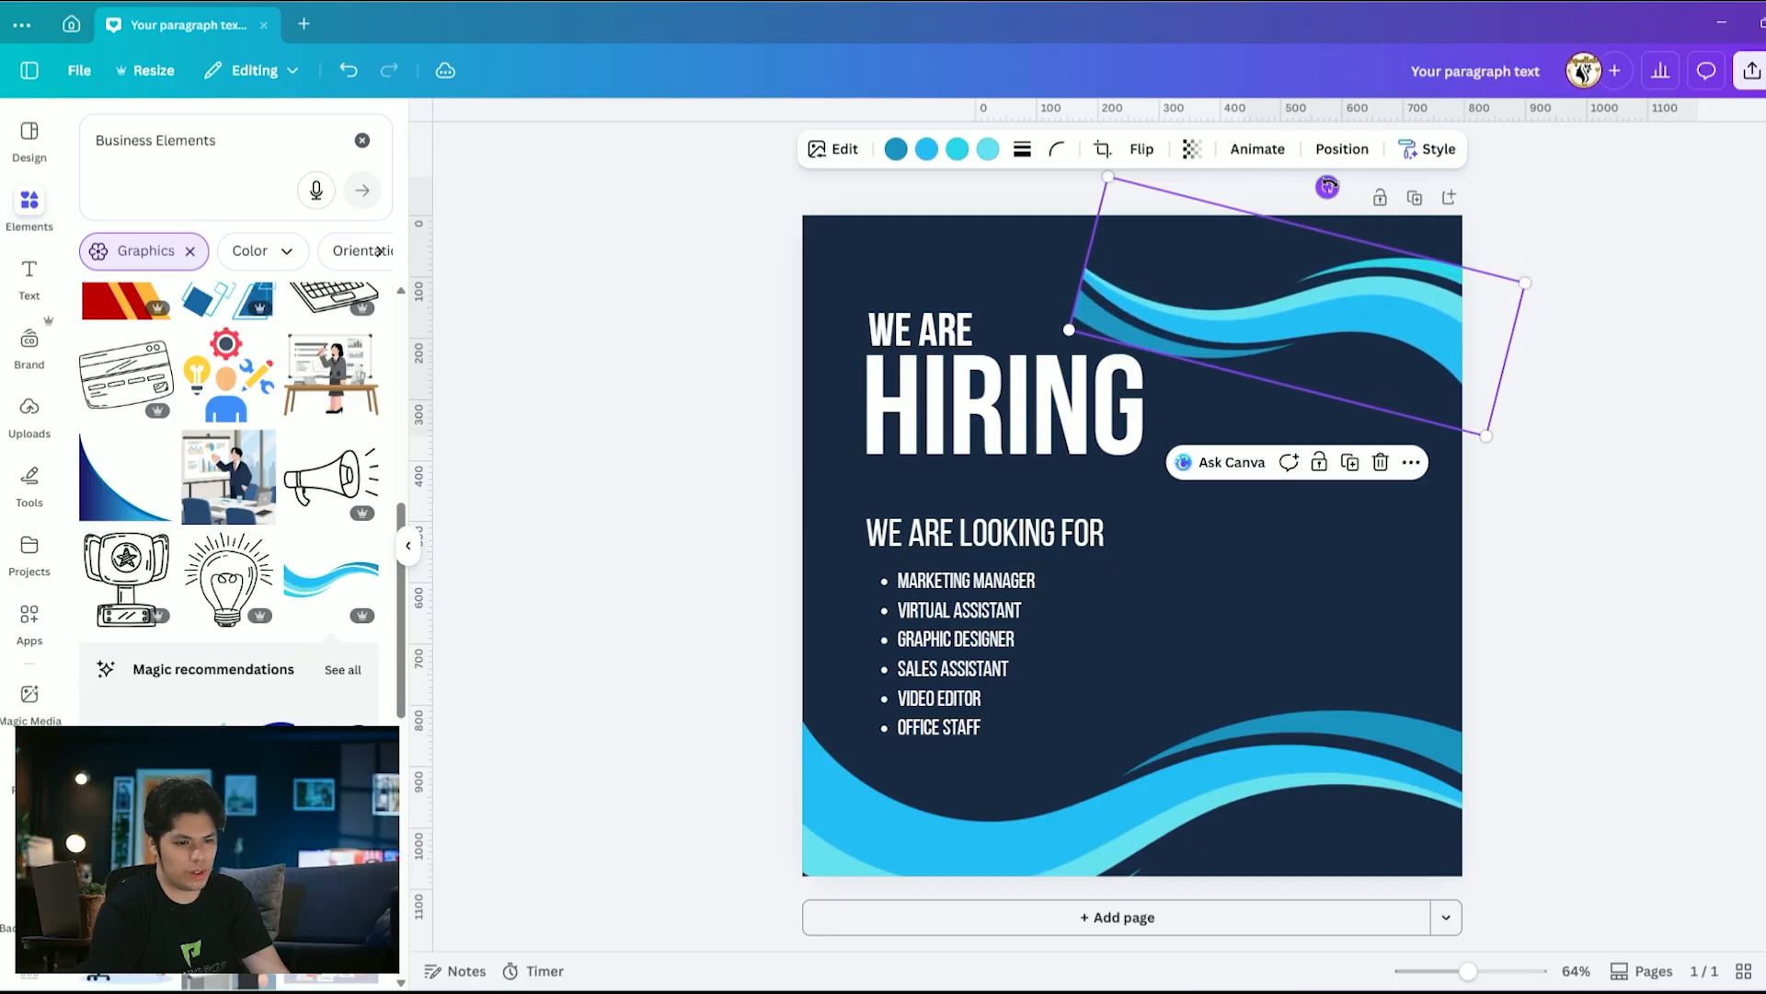
left_click_drag(1325, 183, 1354, 187)
left_click_drag(1381, 304, 1404, 256)
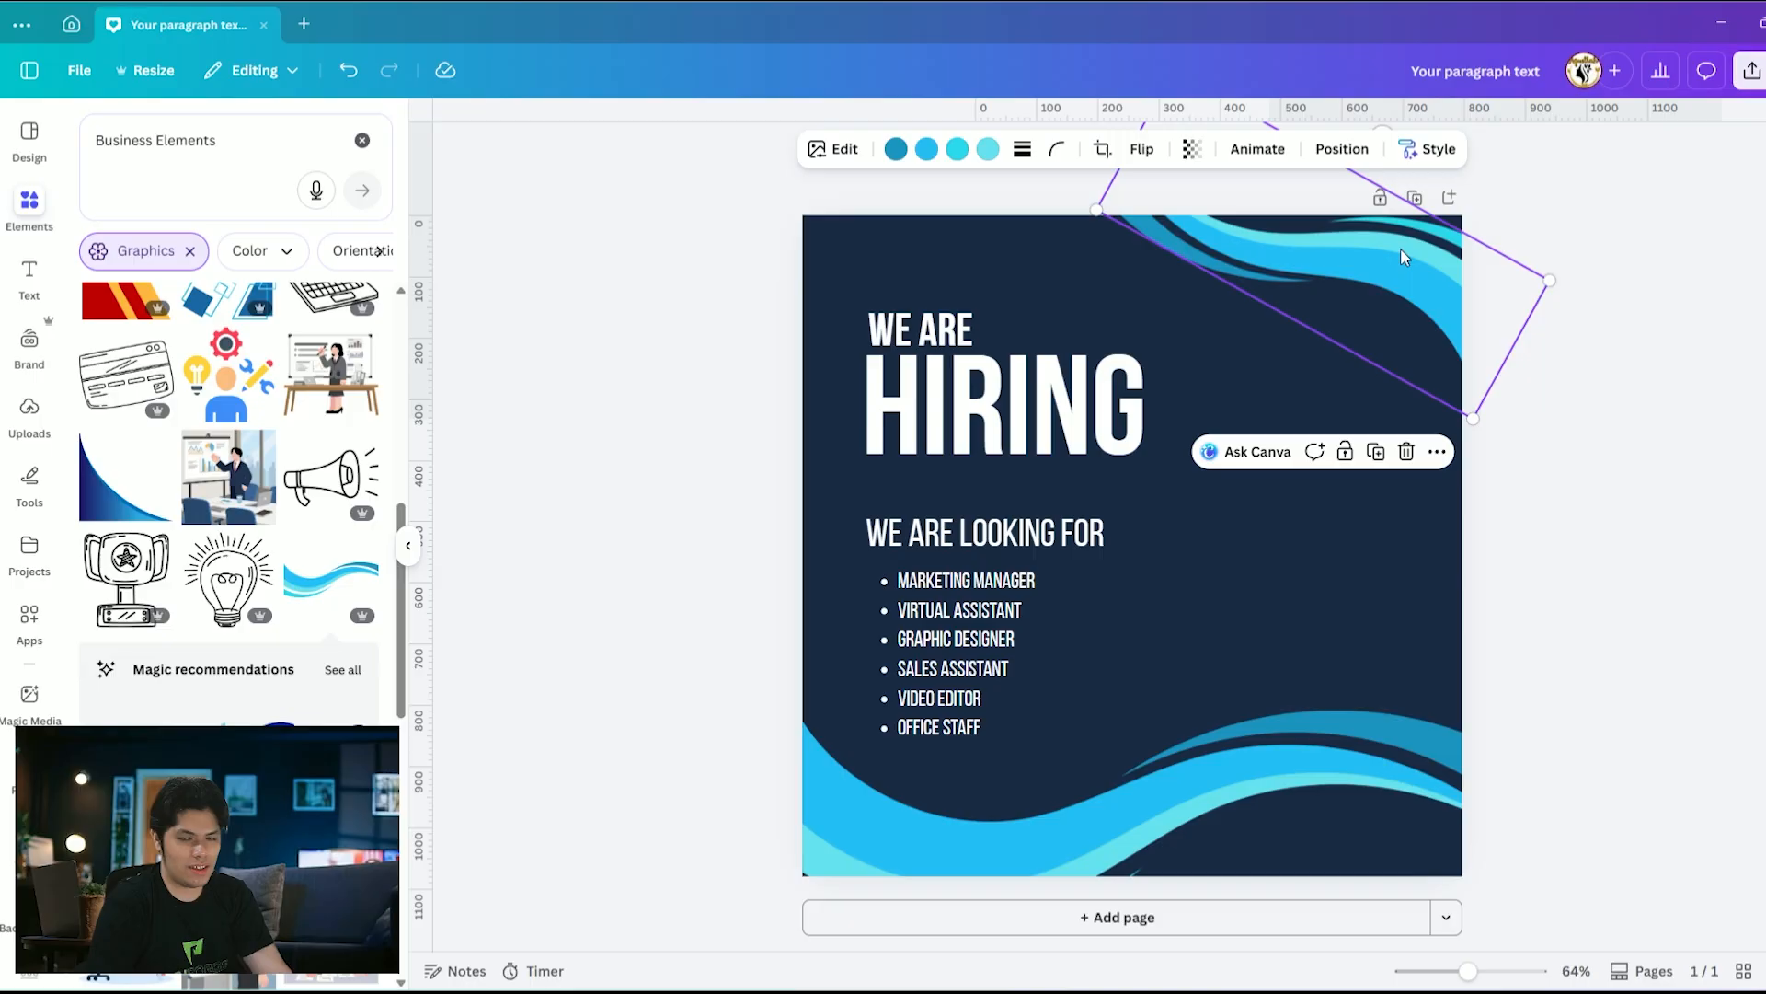
left_click(1535, 399)
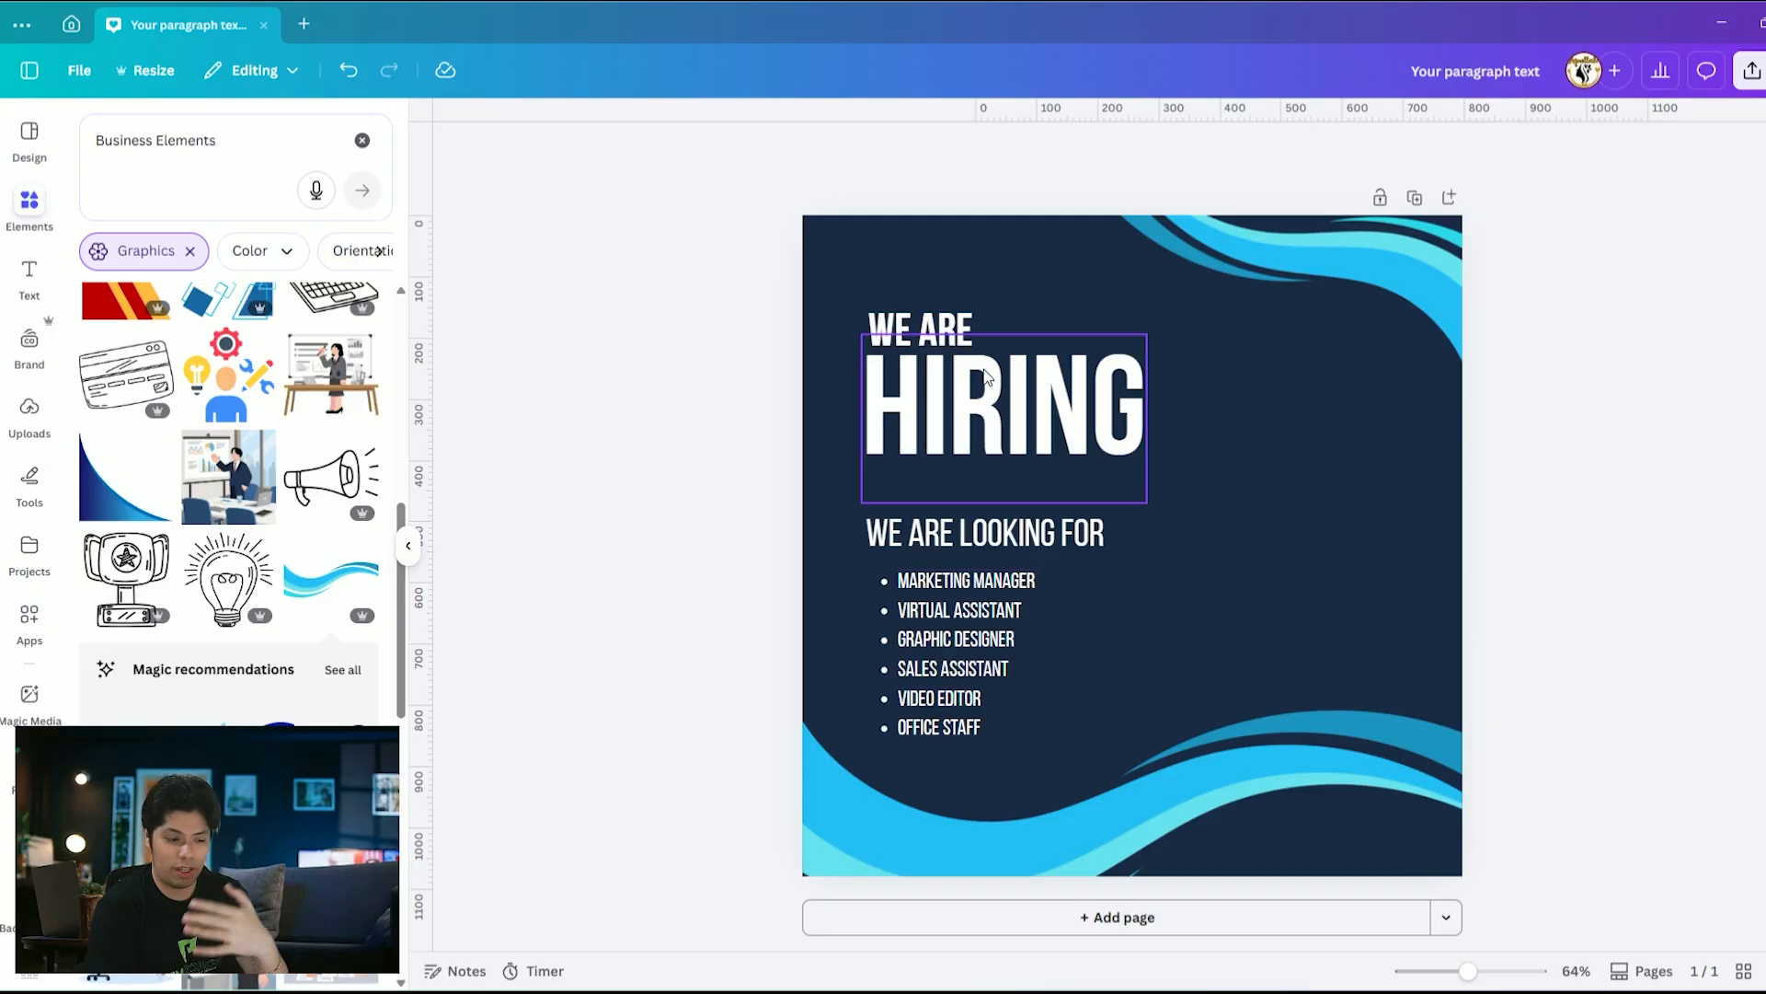
Search the elements for "line" and place a dotted line between "HIRING" and "WE ARE LOOKING FOR", aligned with the text's left edge
left_click(363, 139)
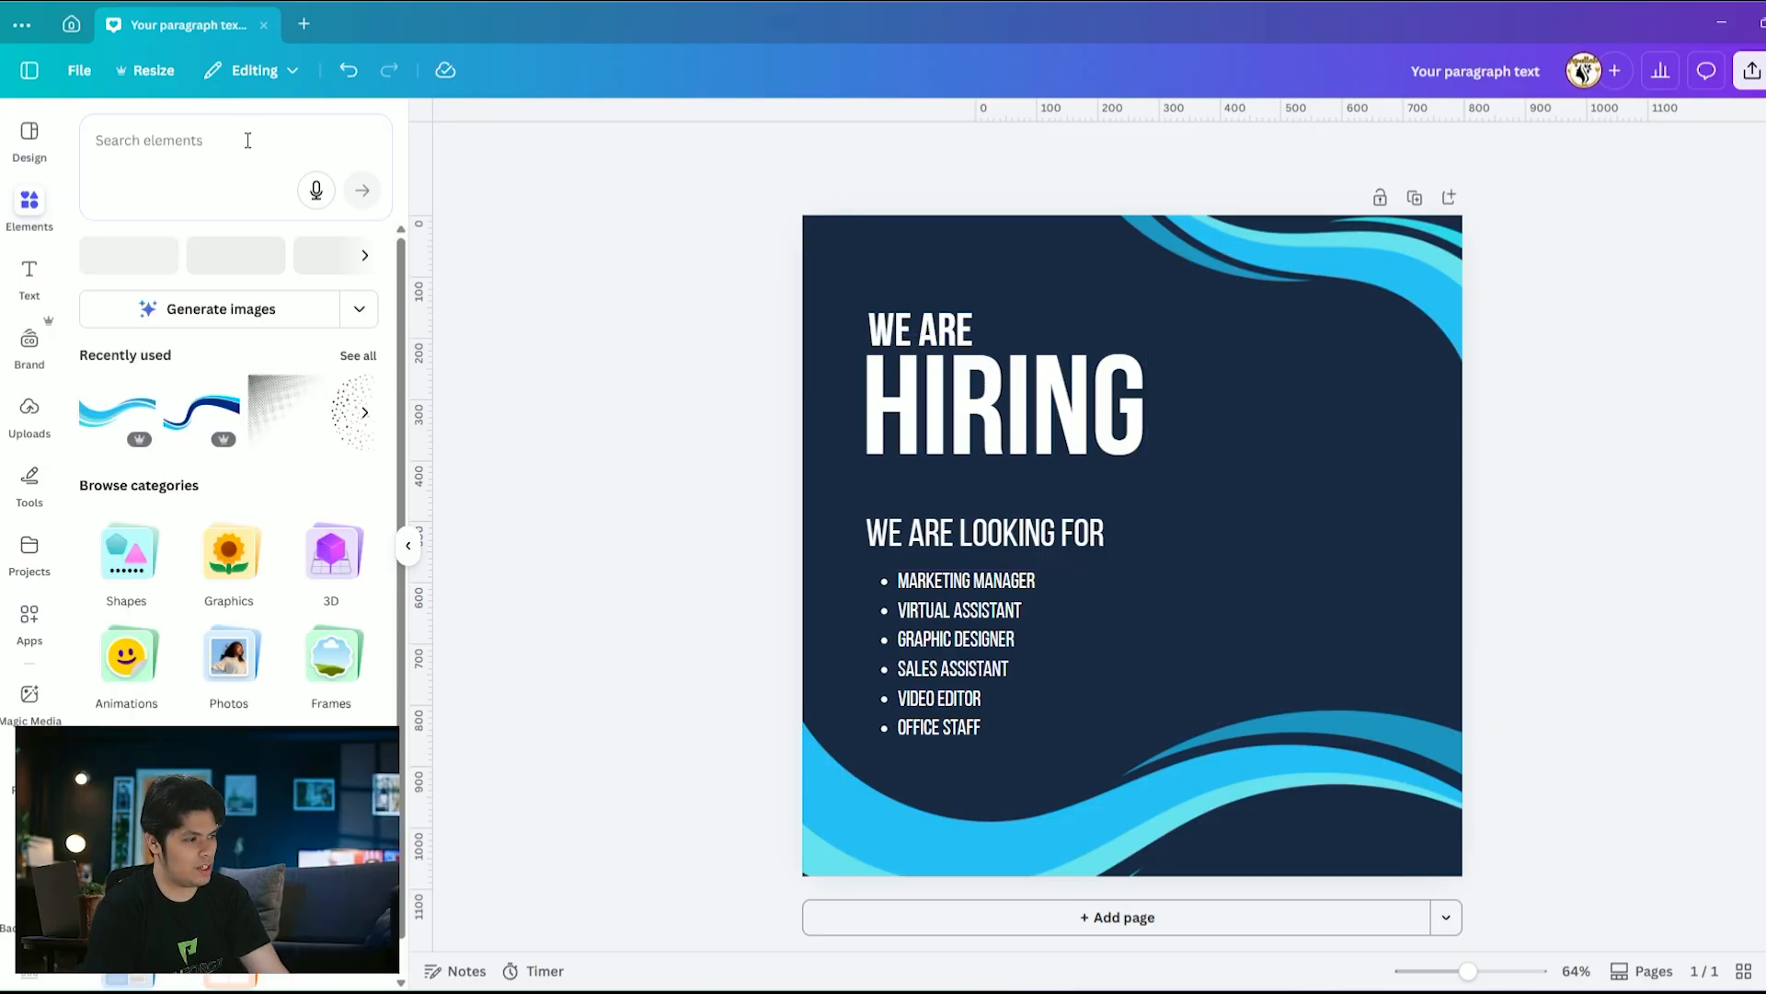
left_click(249, 138)
type("line")
key("Return")
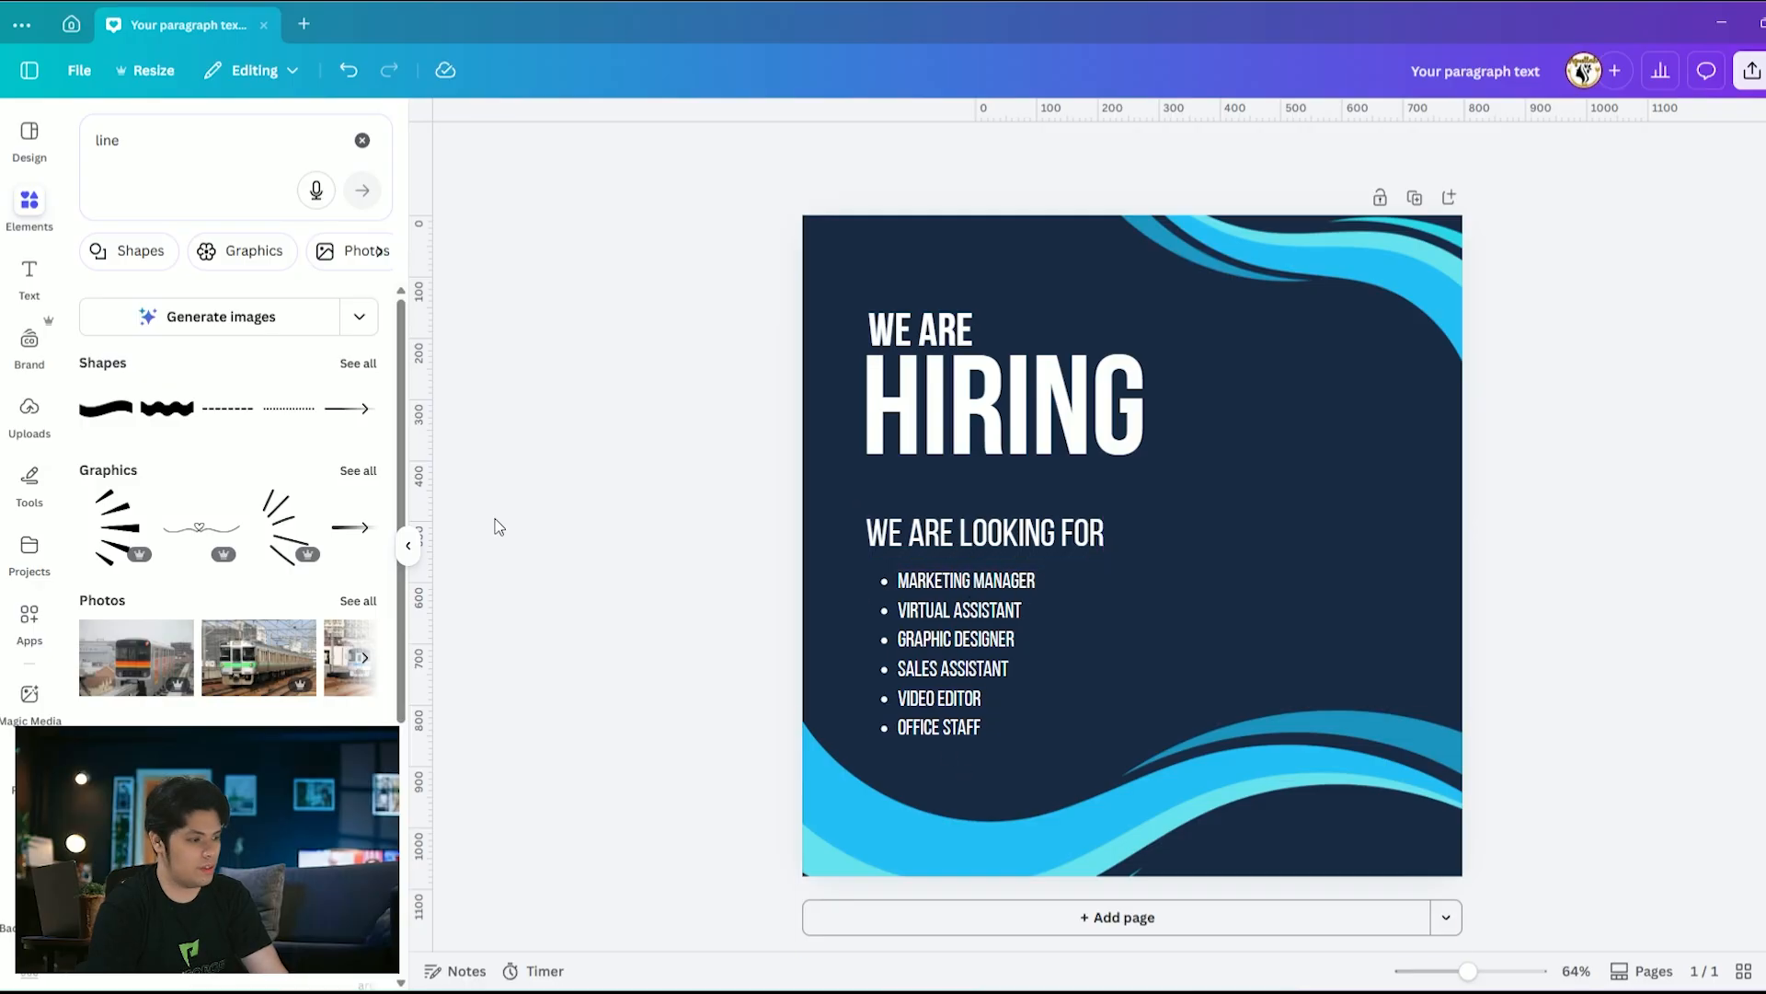
left_click(295, 421)
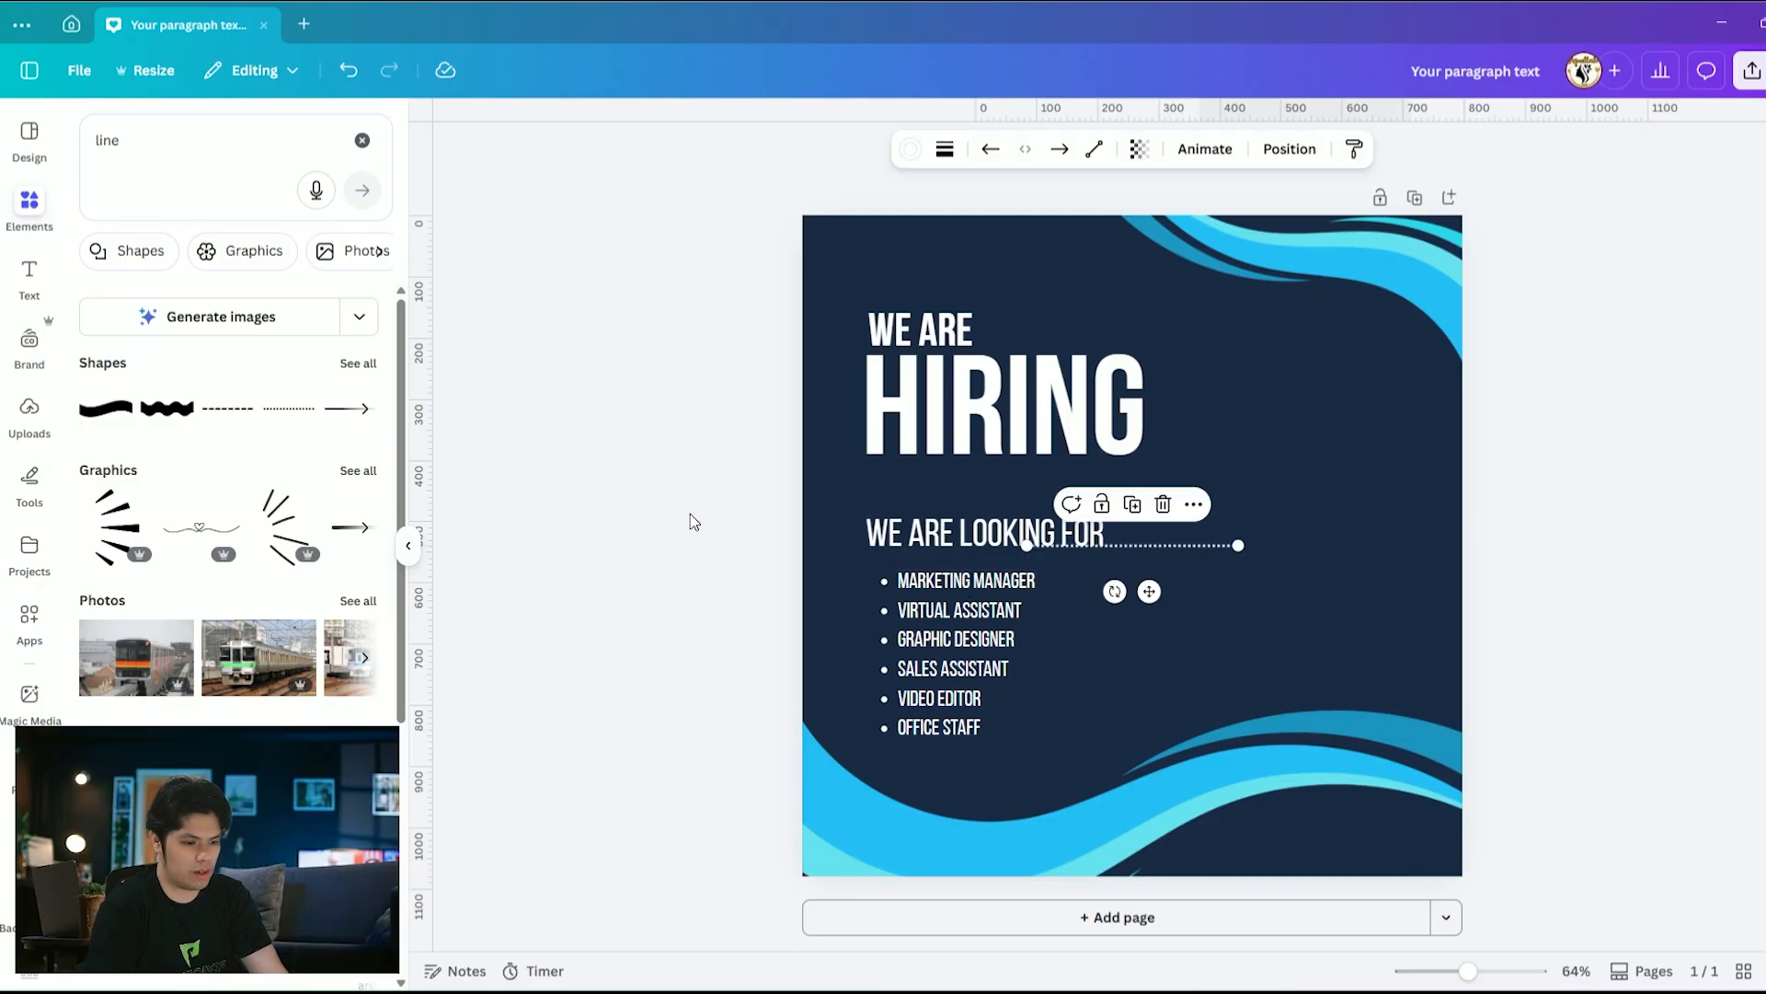
left_click_drag(1178, 533, 1009, 485)
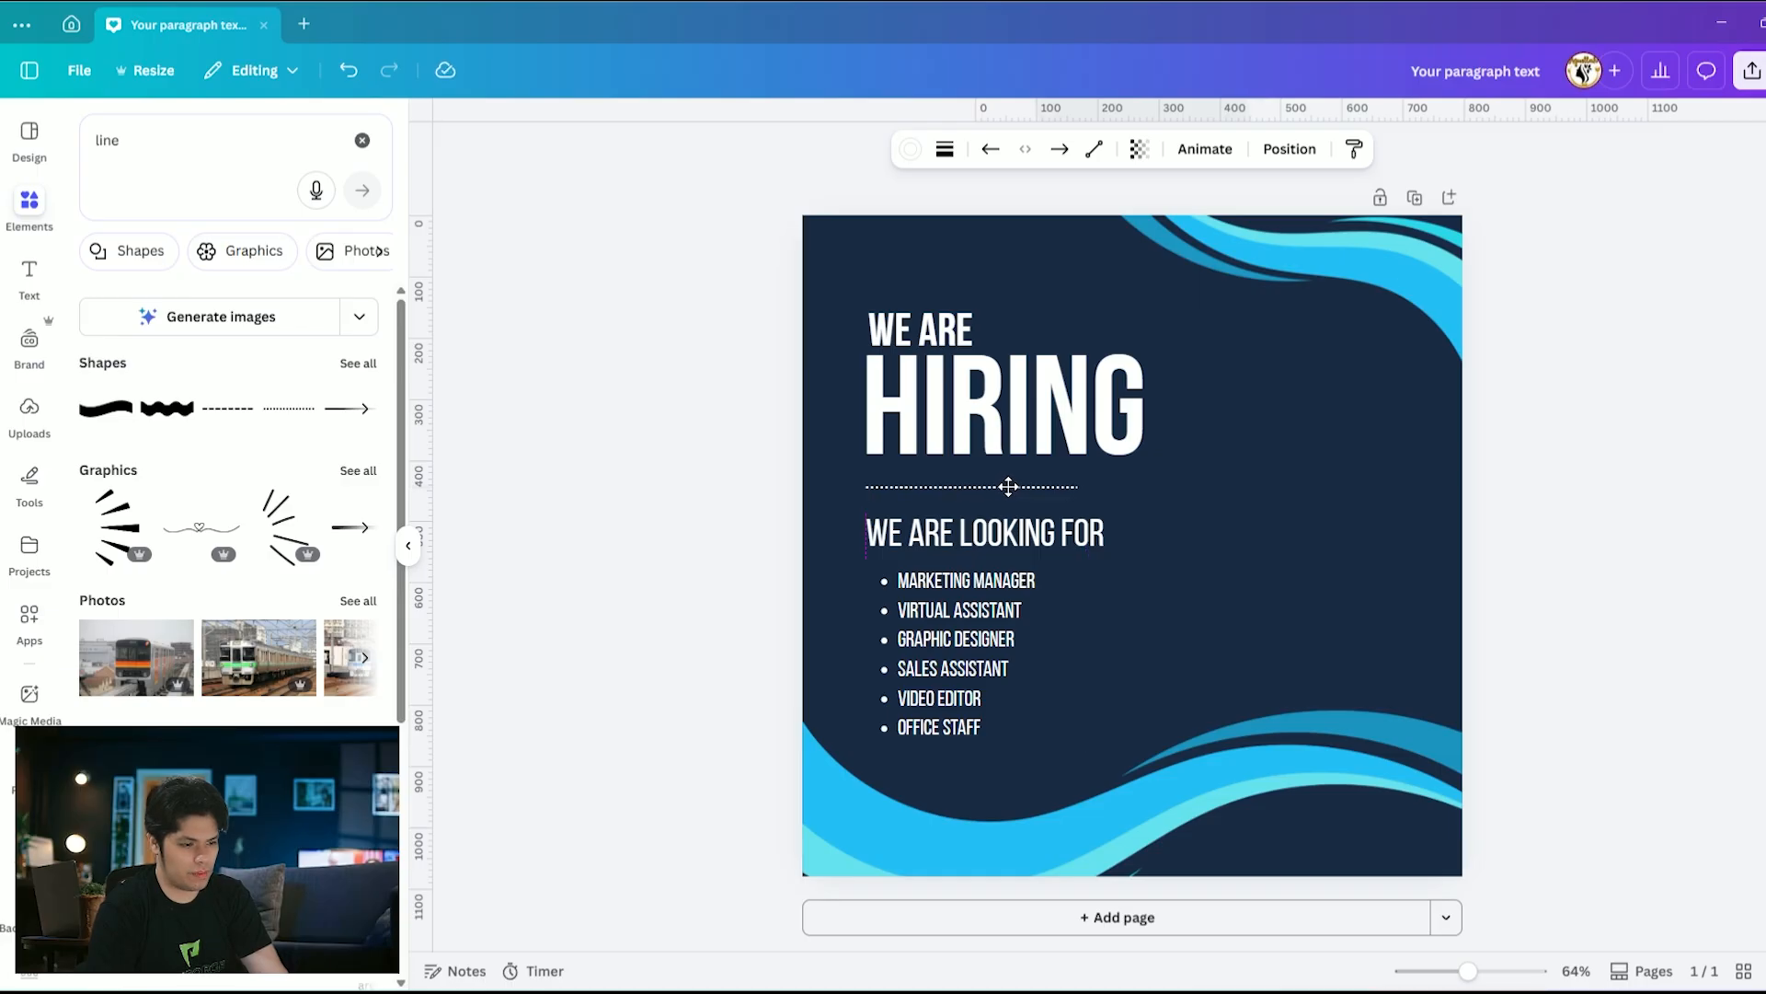
left_click(1287, 450)
Move the "WE ARE" text slightly up, away from "HIRING"
left_click(928, 326)
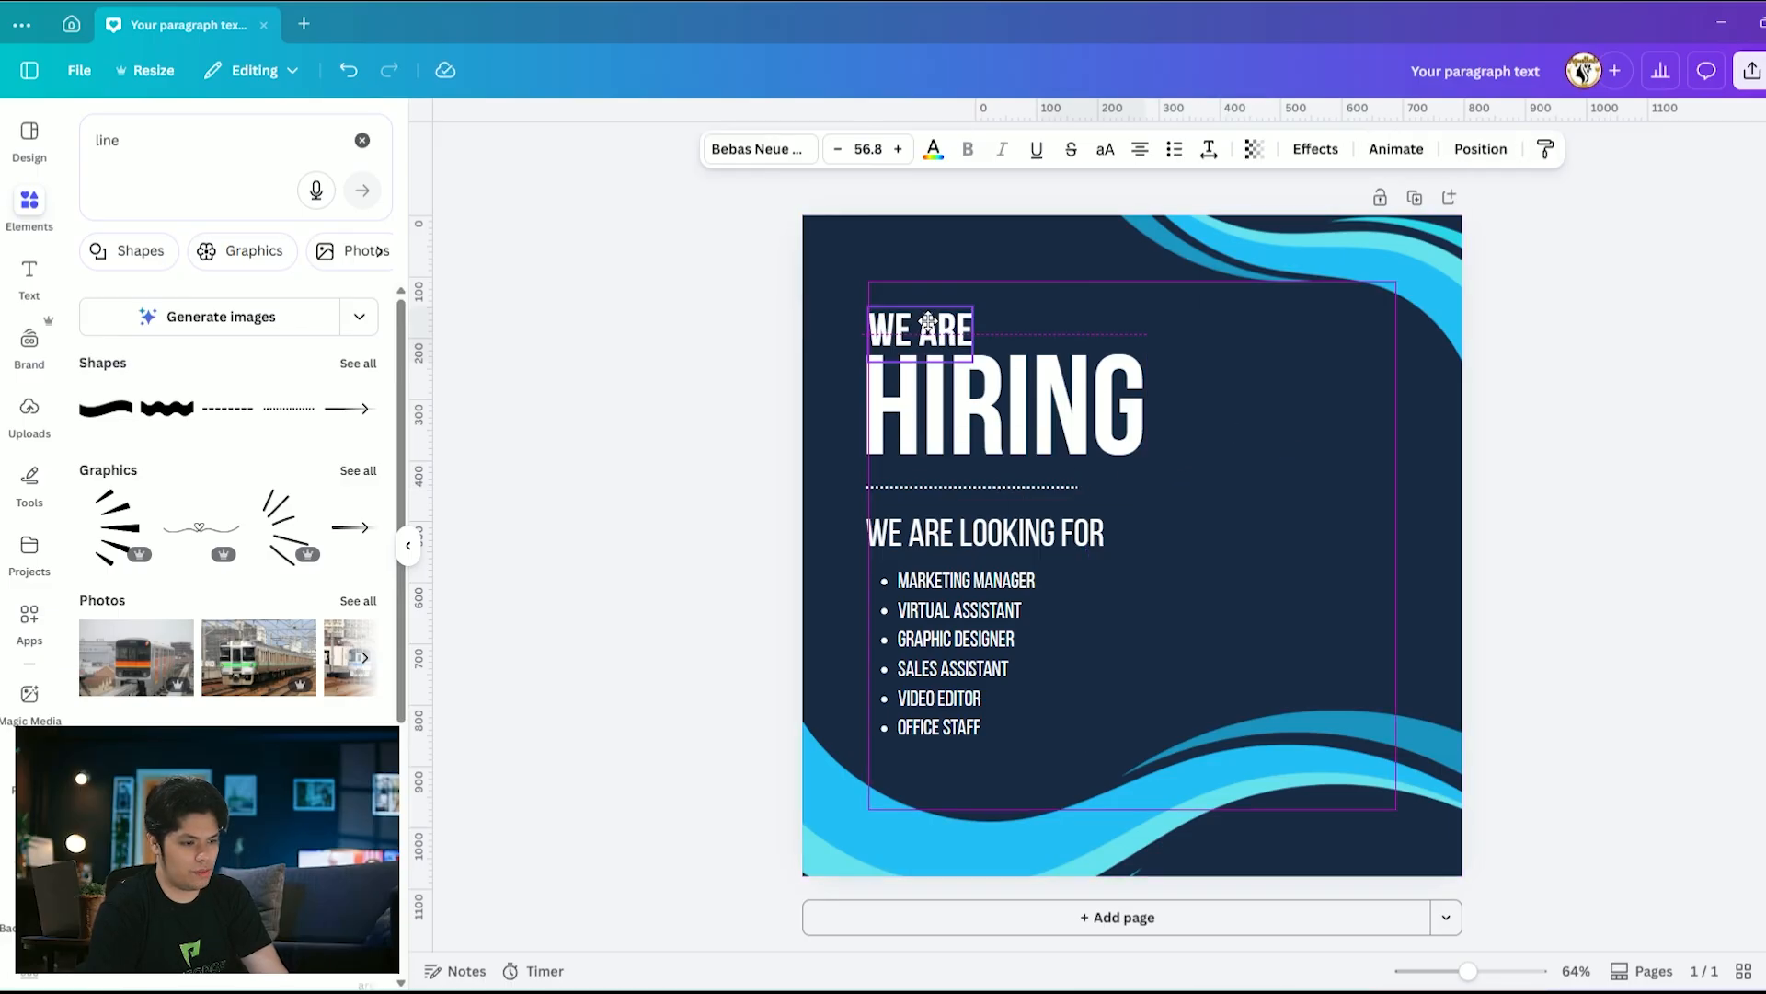
left_click_drag(928, 322, 928, 317)
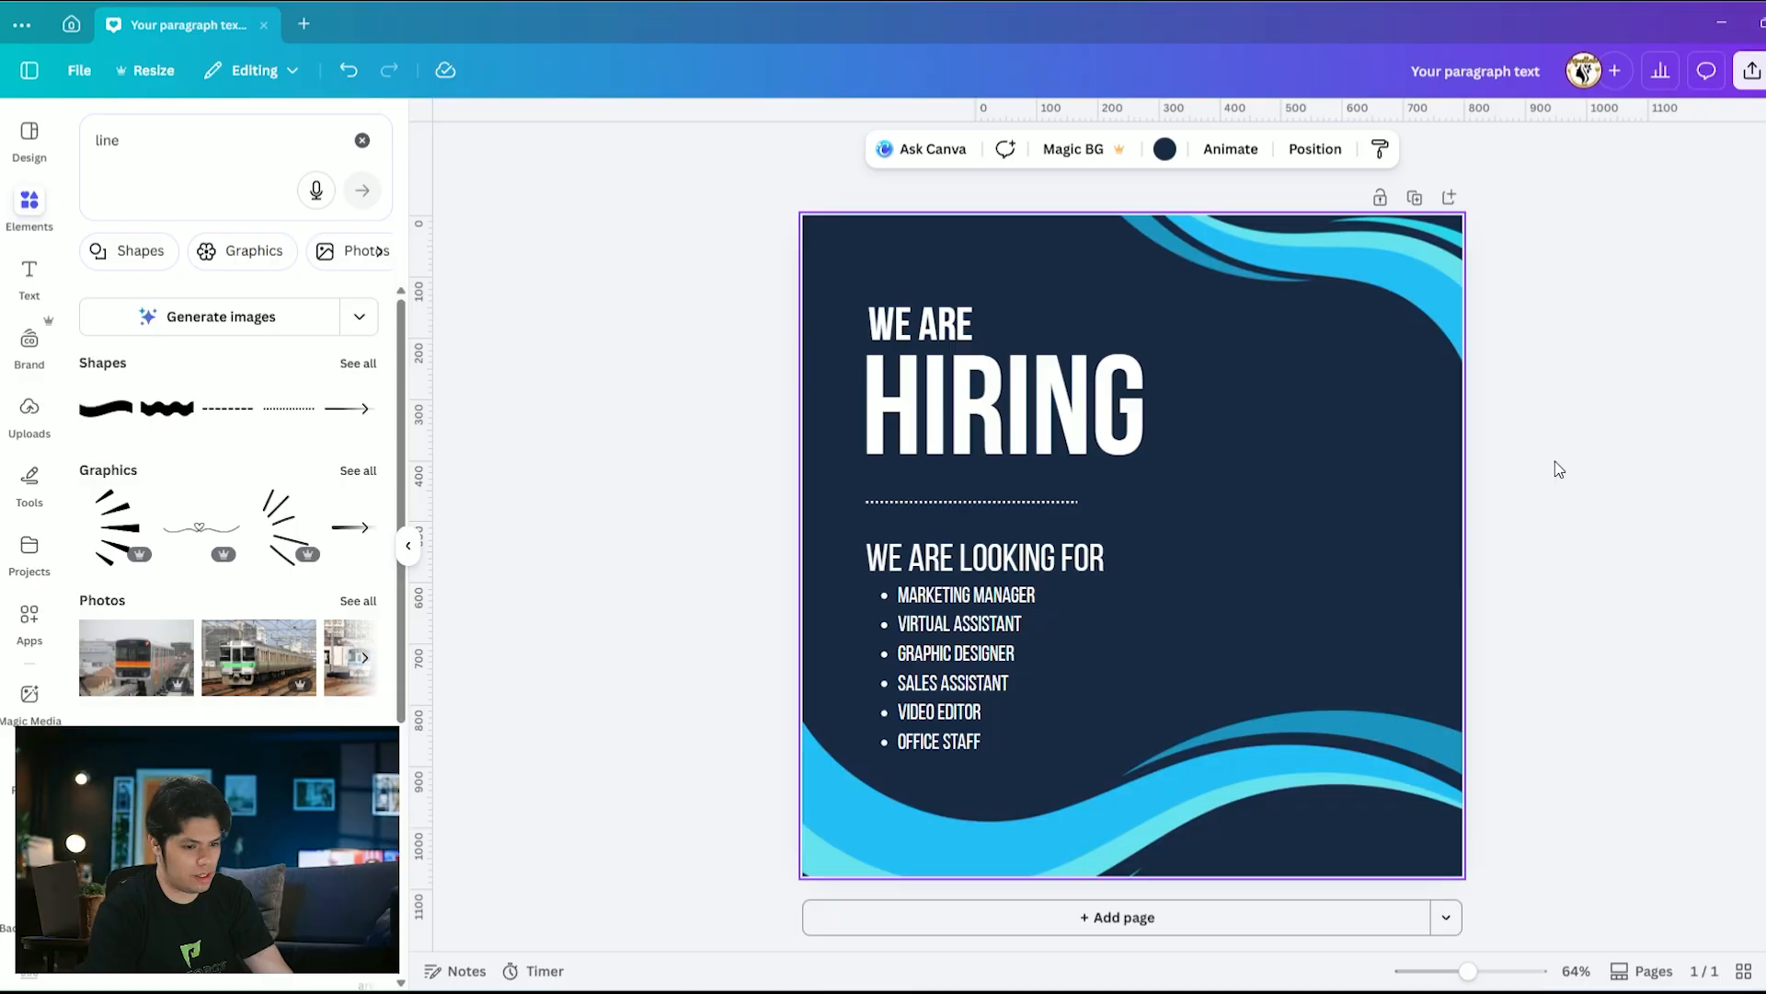
Search the elements for "business woman" photos and place the picture of the curly-haired woman pointing sideways on the page
left_click(1558, 470)
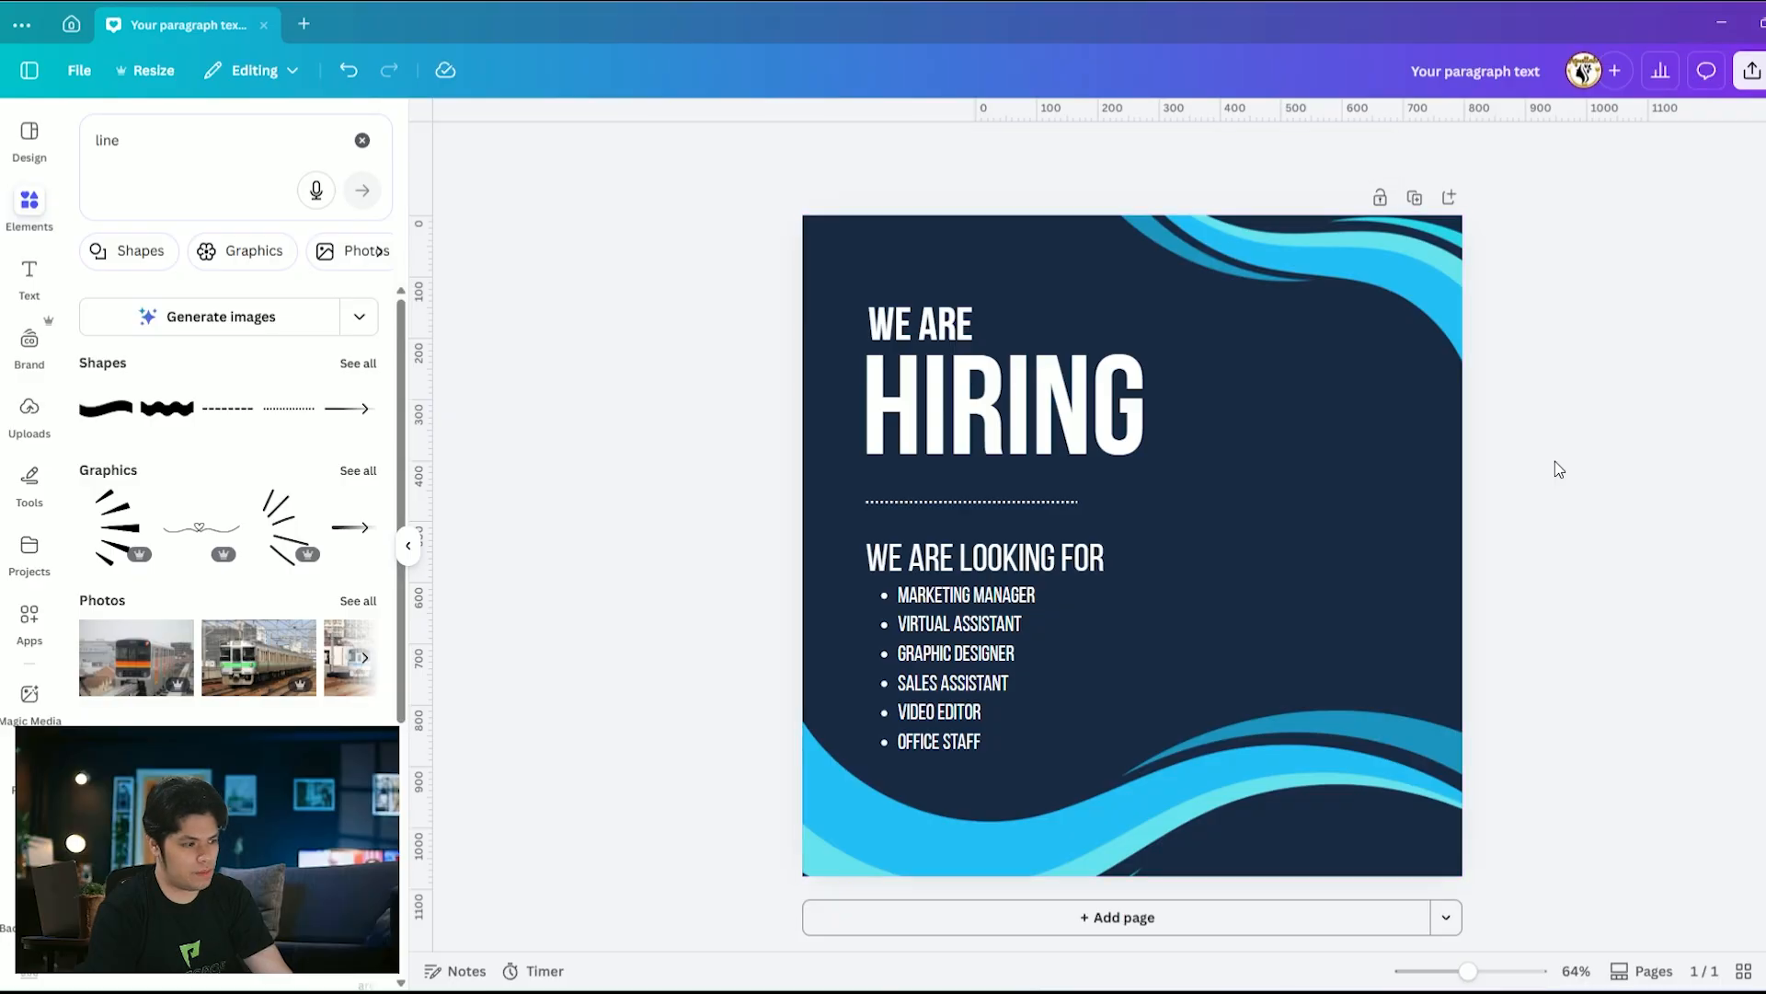
left_click(363, 140)
left_click(222, 140)
type("busi")
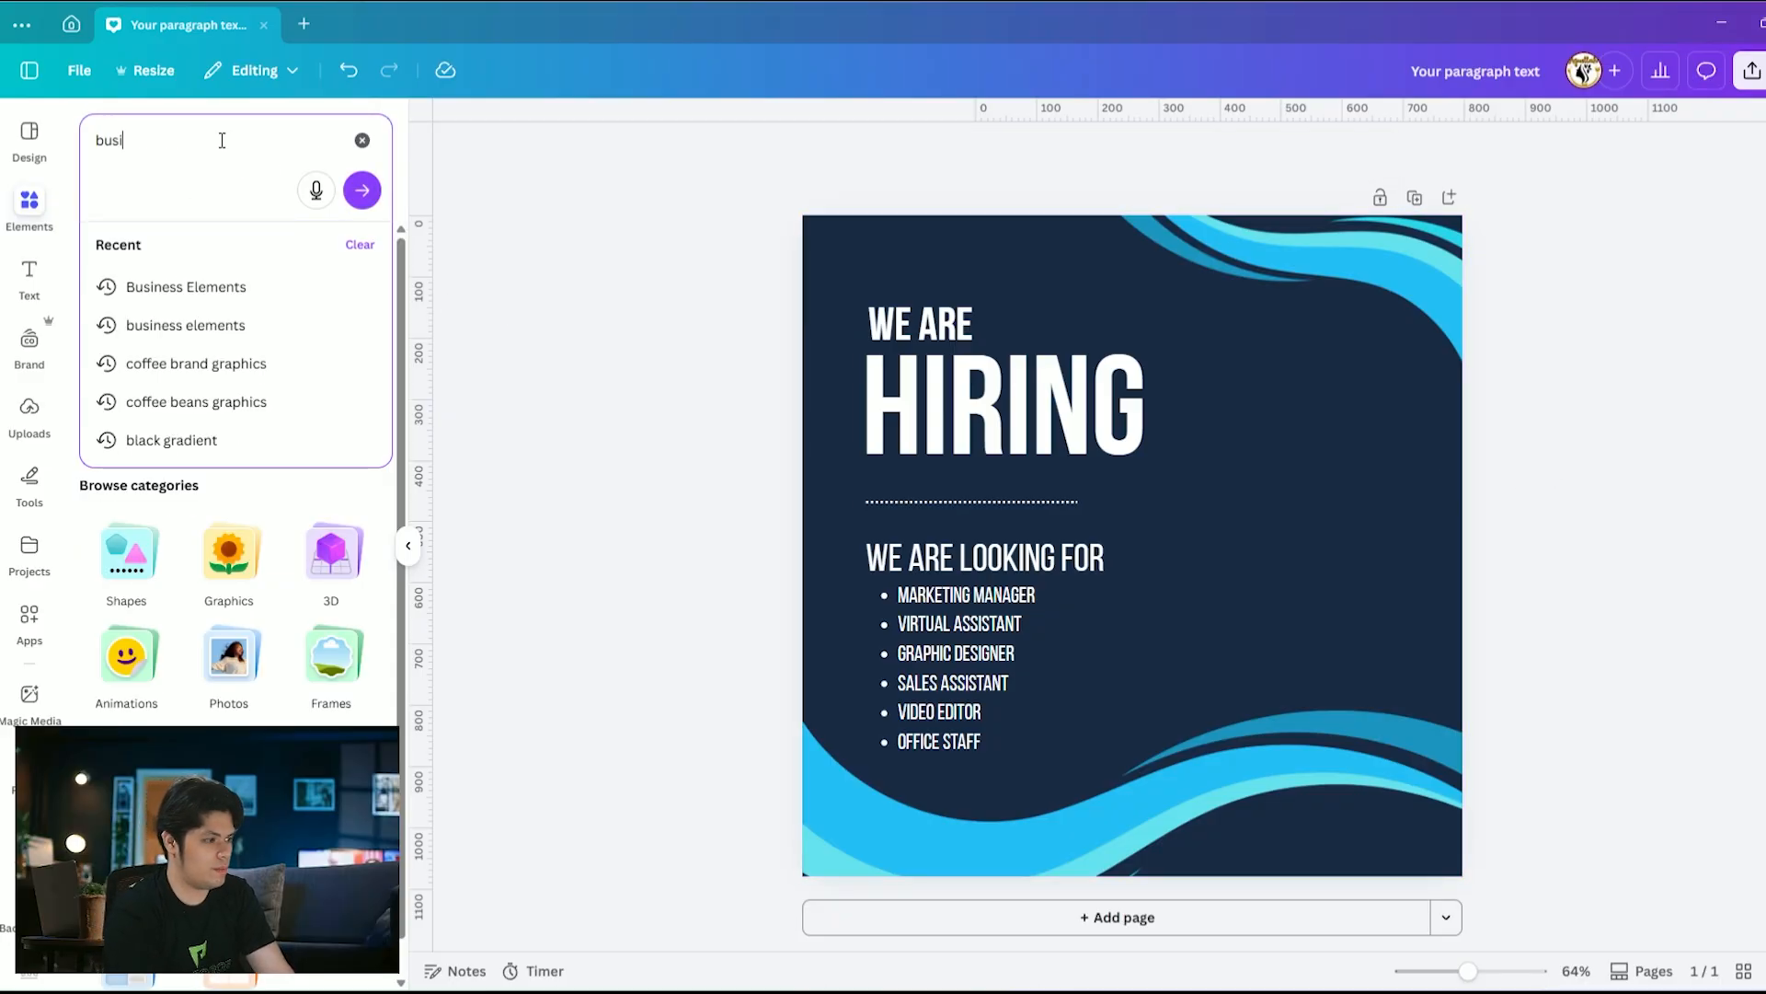
type("ness woman")
key("Return")
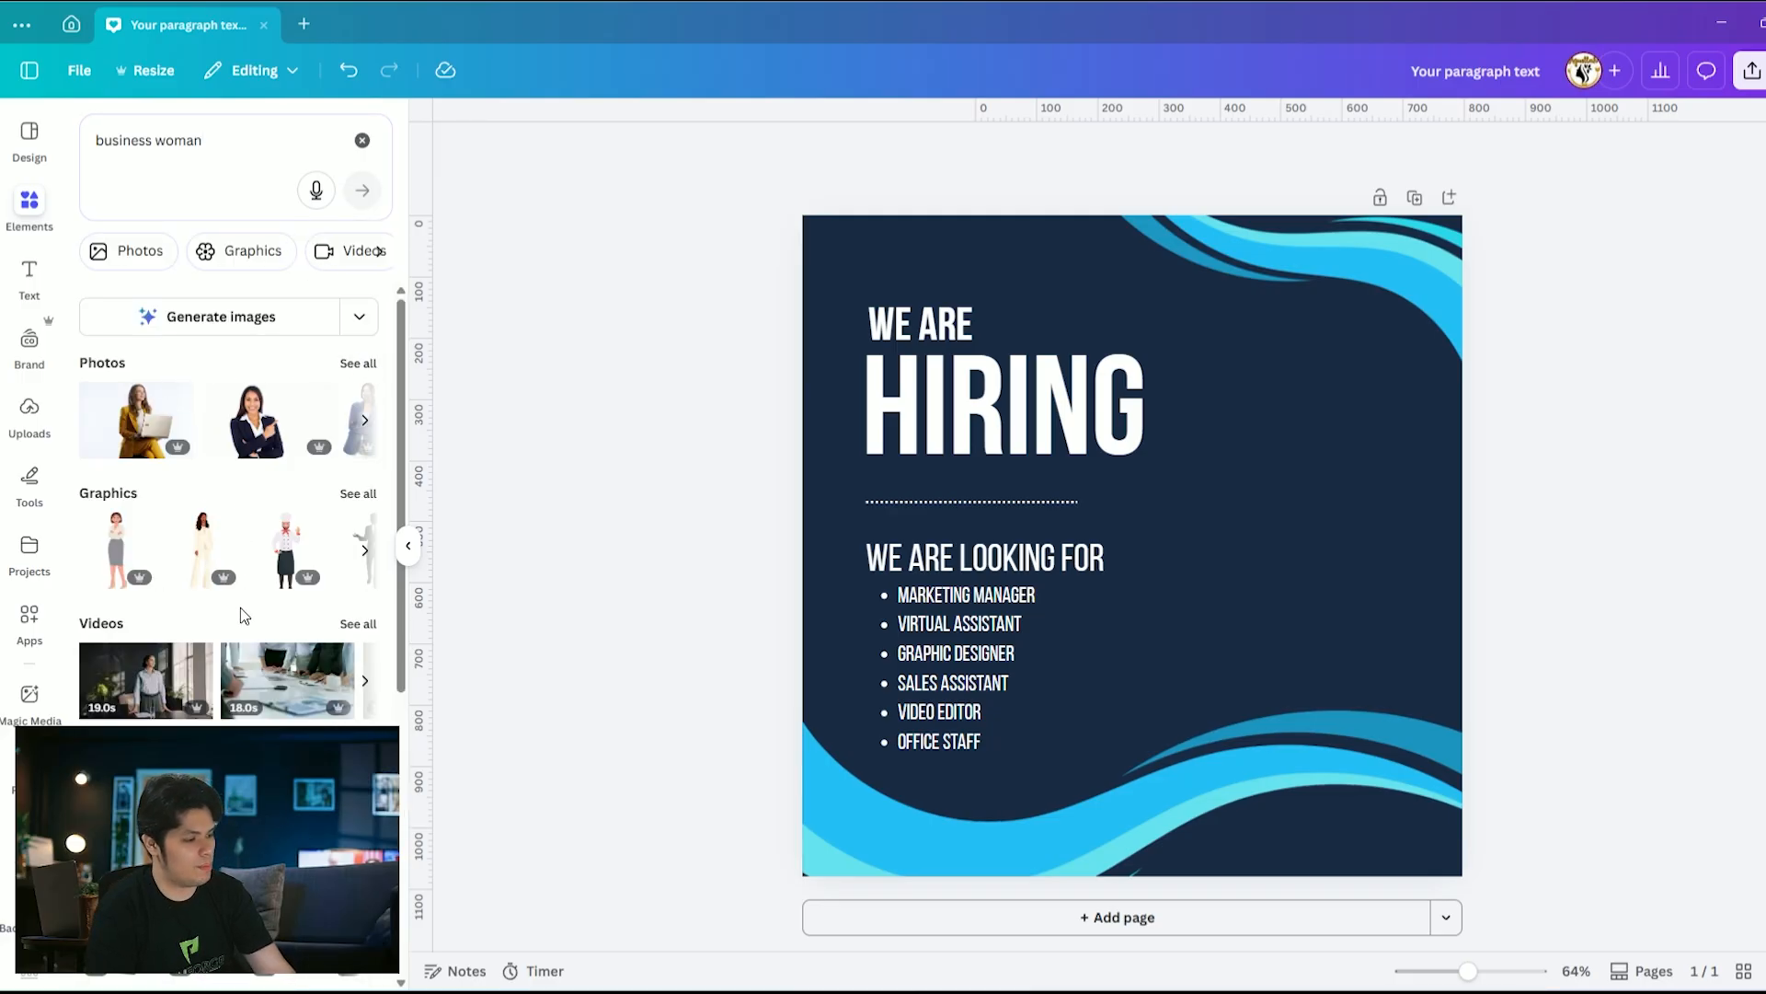
left_click(361, 365)
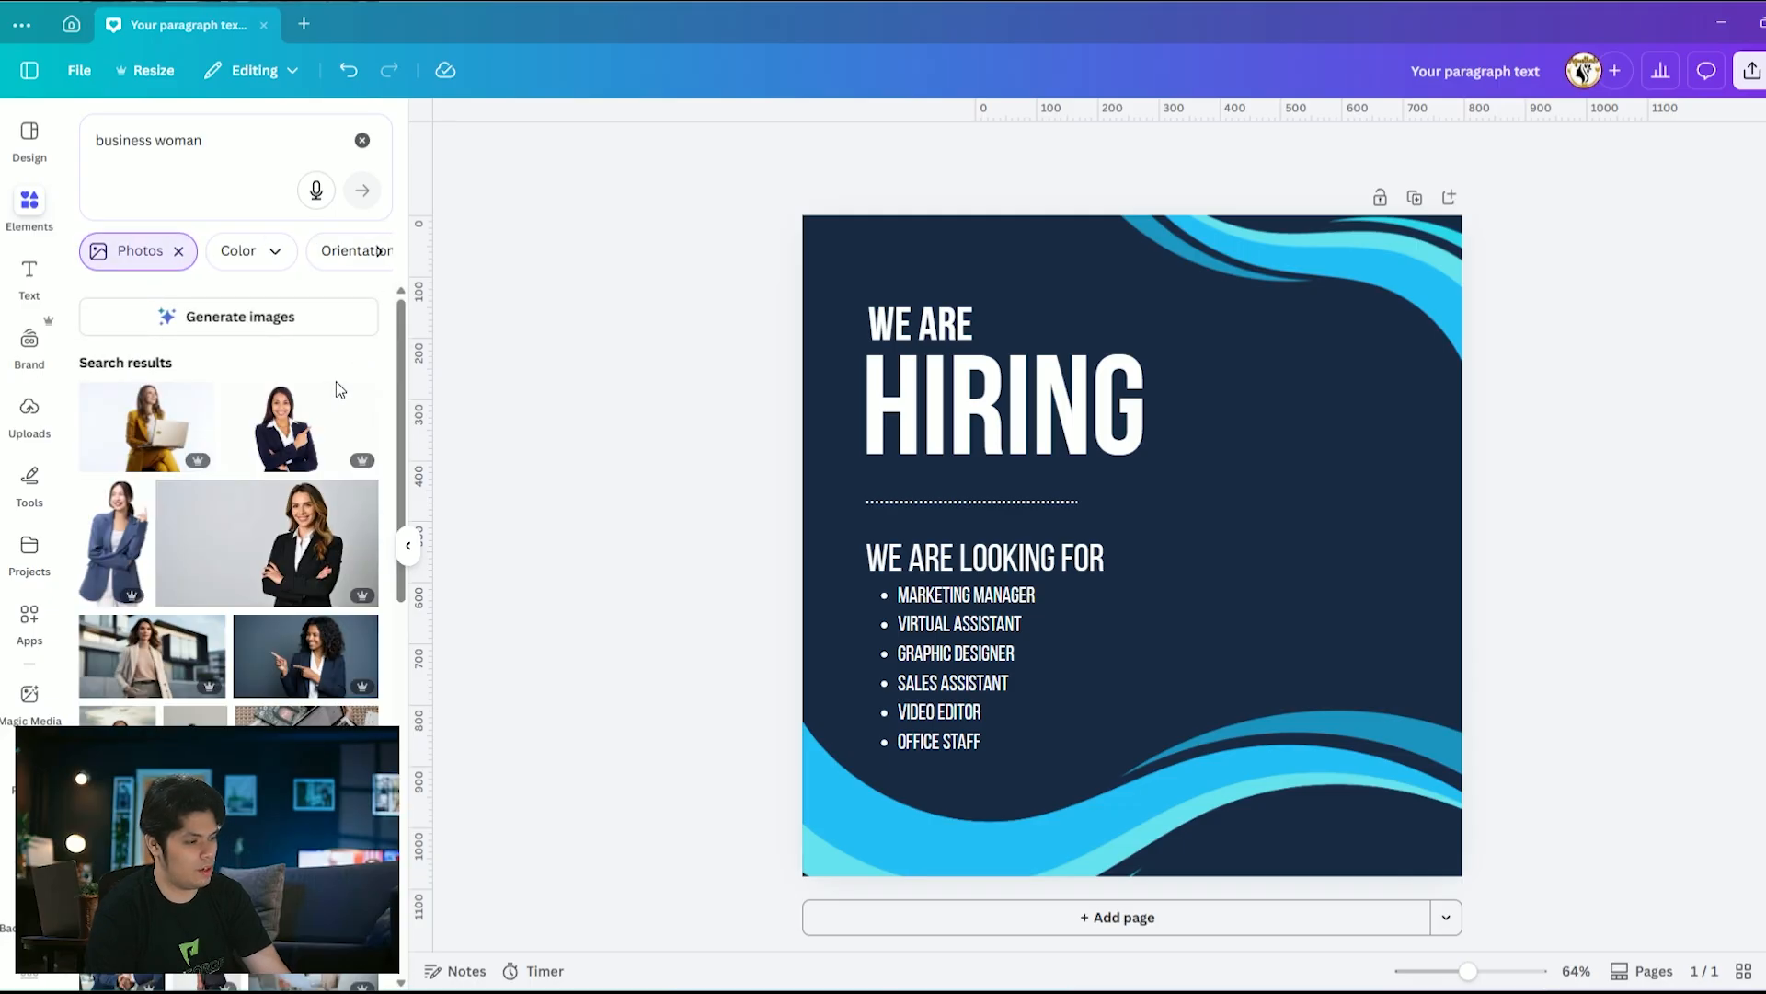
scroll(230, 460, "down", 1)
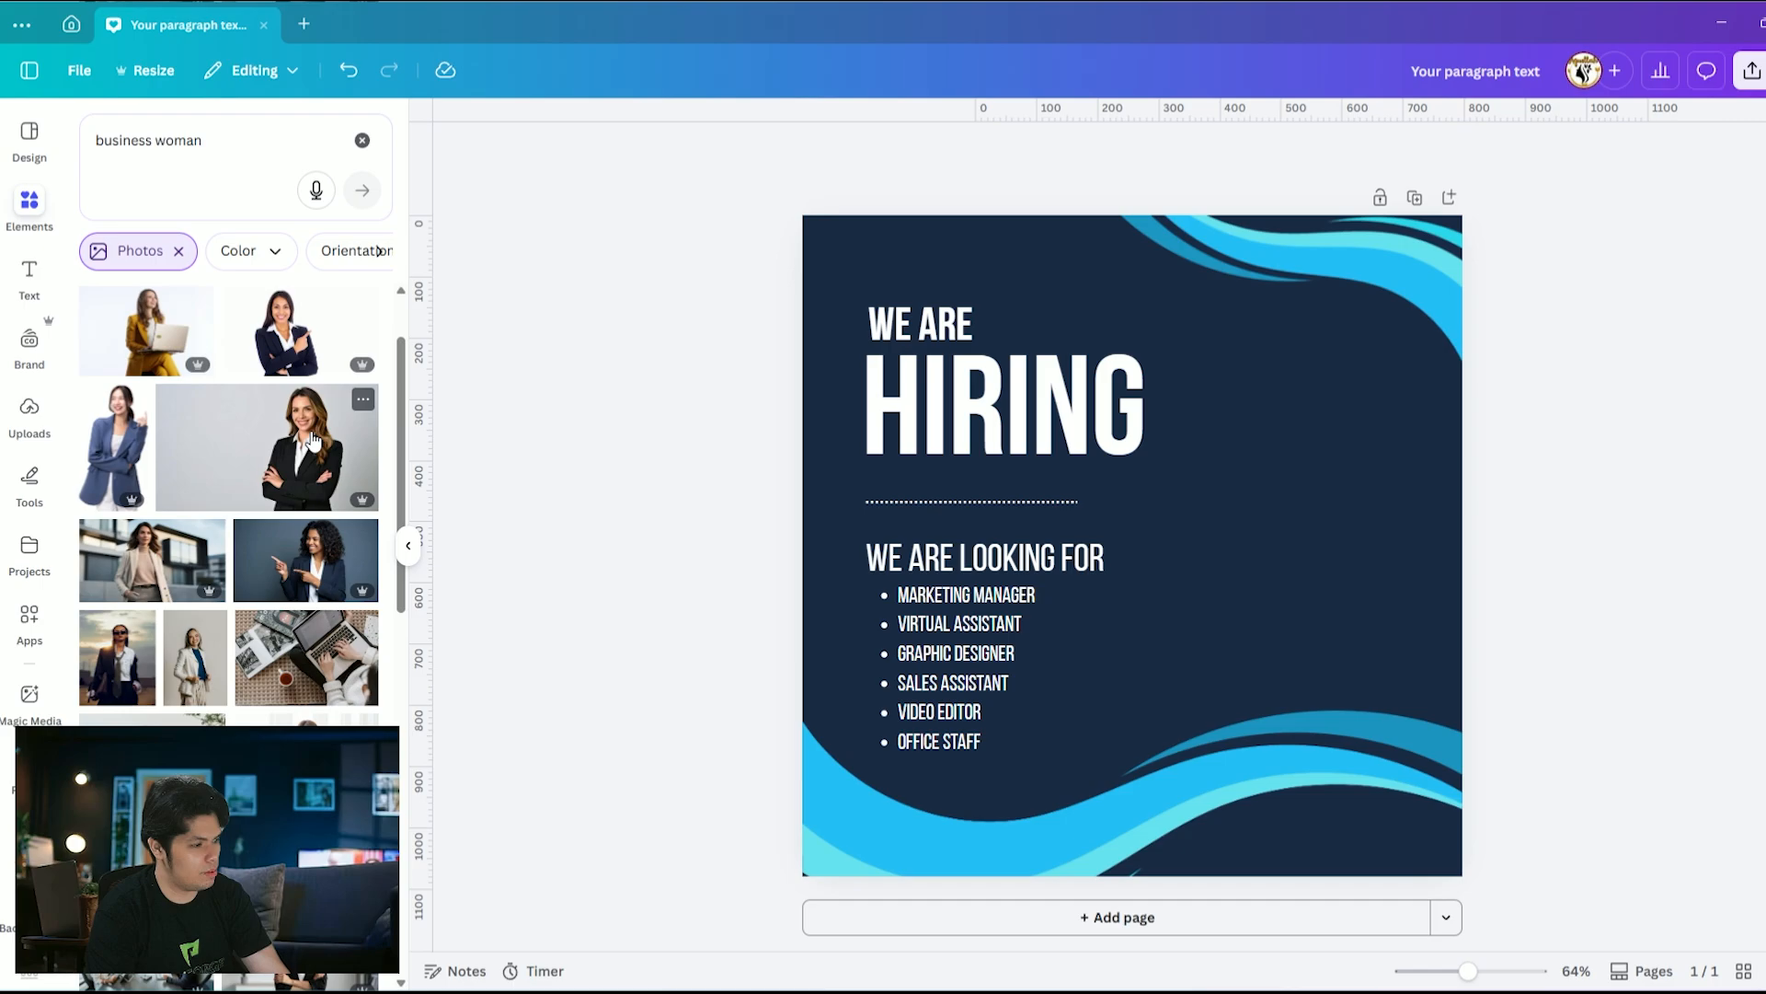
left_click(308, 567)
left_click_drag(1198, 552, 1204, 538)
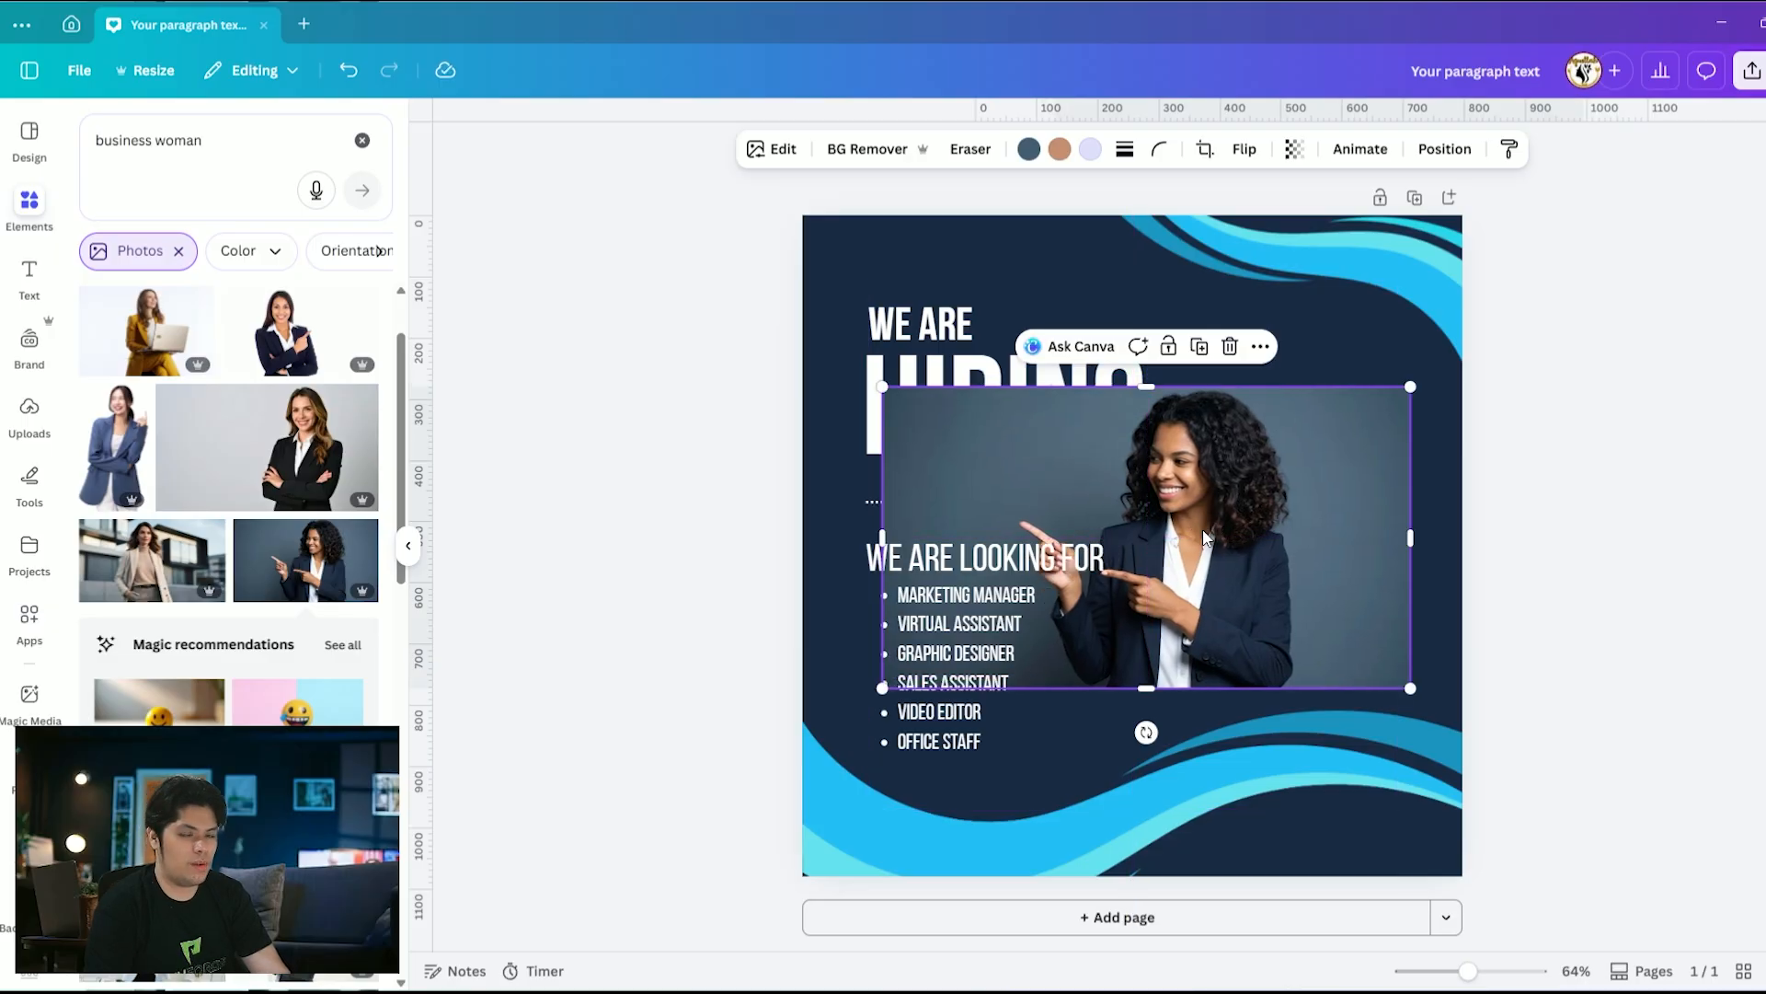
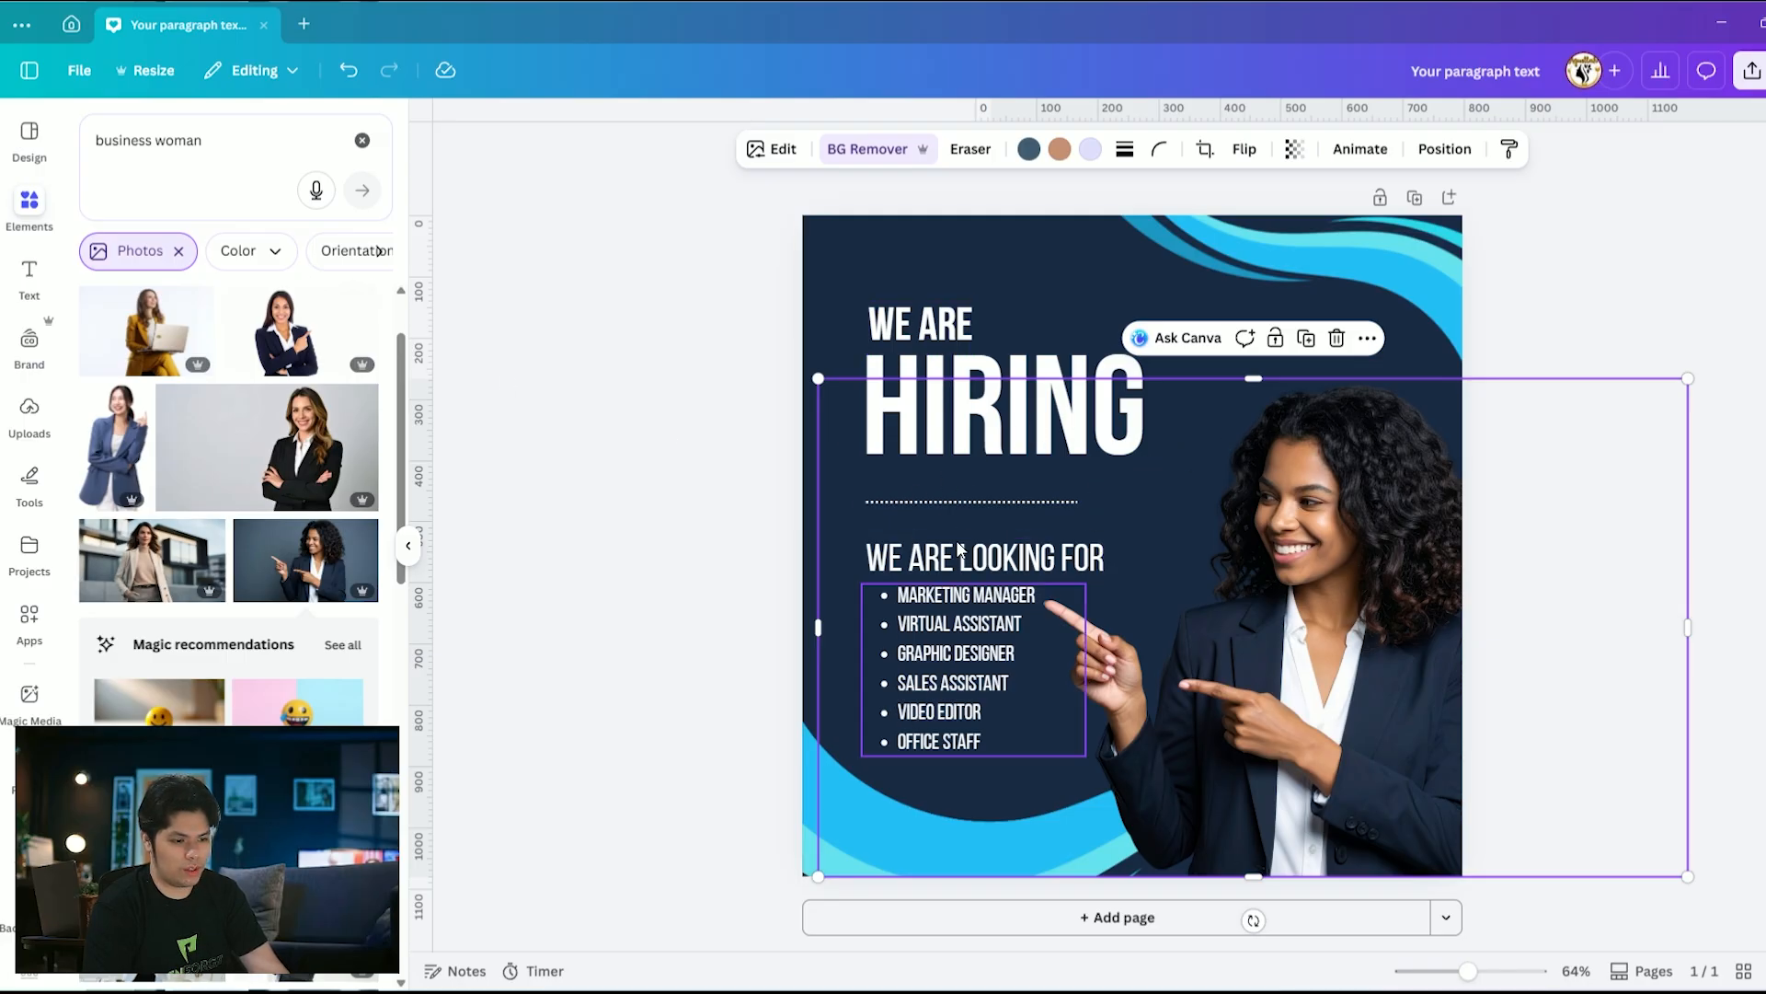
Crop the empty area left of the woman's cutout and layer it just above the bottom wave, beneath the upper-right wave
left_click_drag(818, 628, 1030, 628)
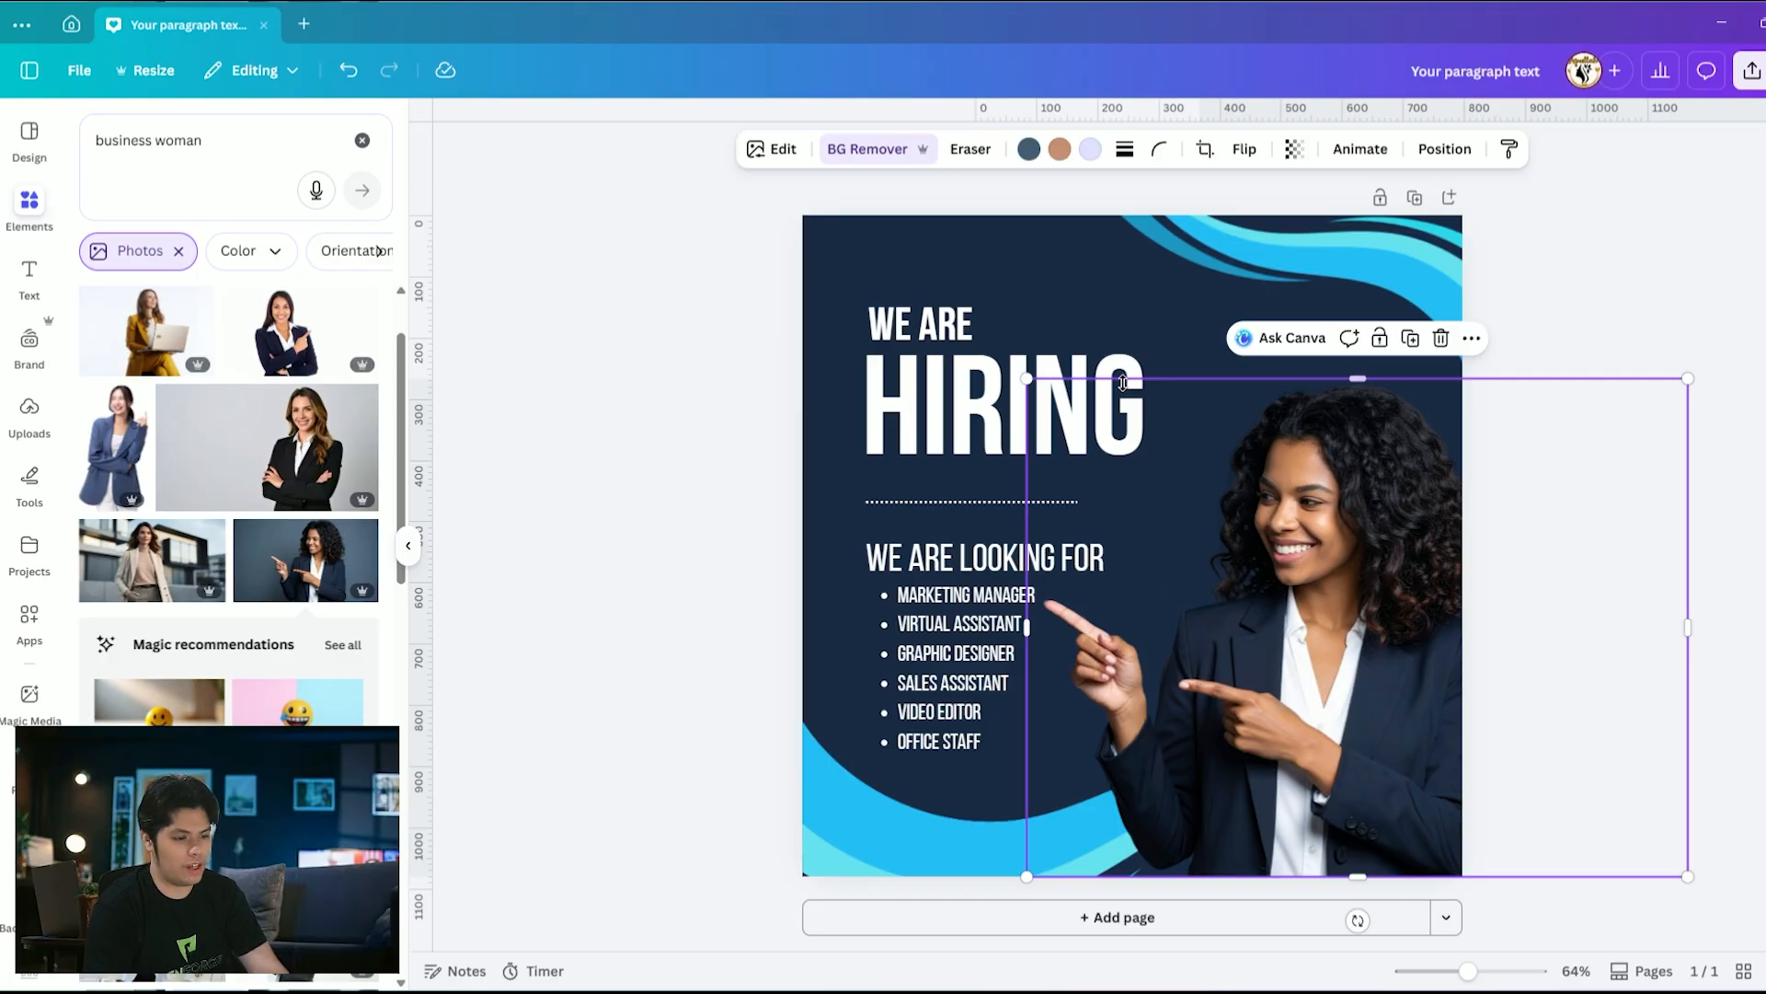
left_click(1444, 148)
left_click_drag(241, 474, 238, 722)
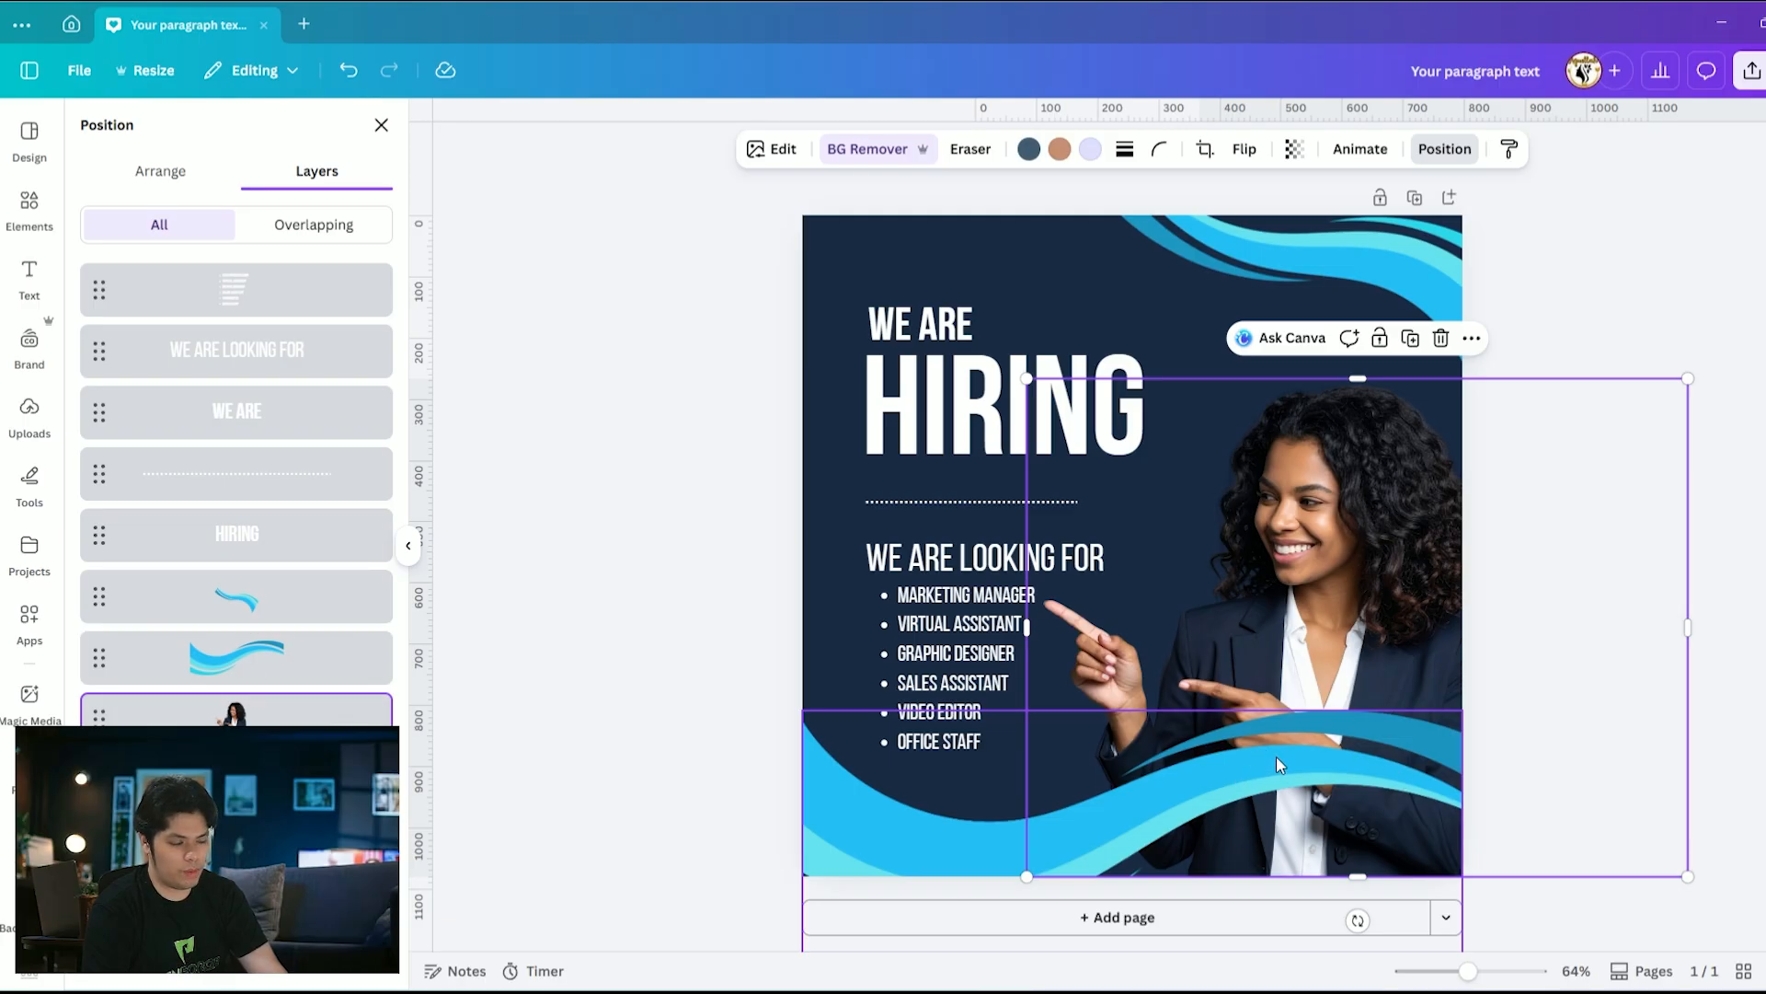
left_click_drag(322, 713, 290, 649)
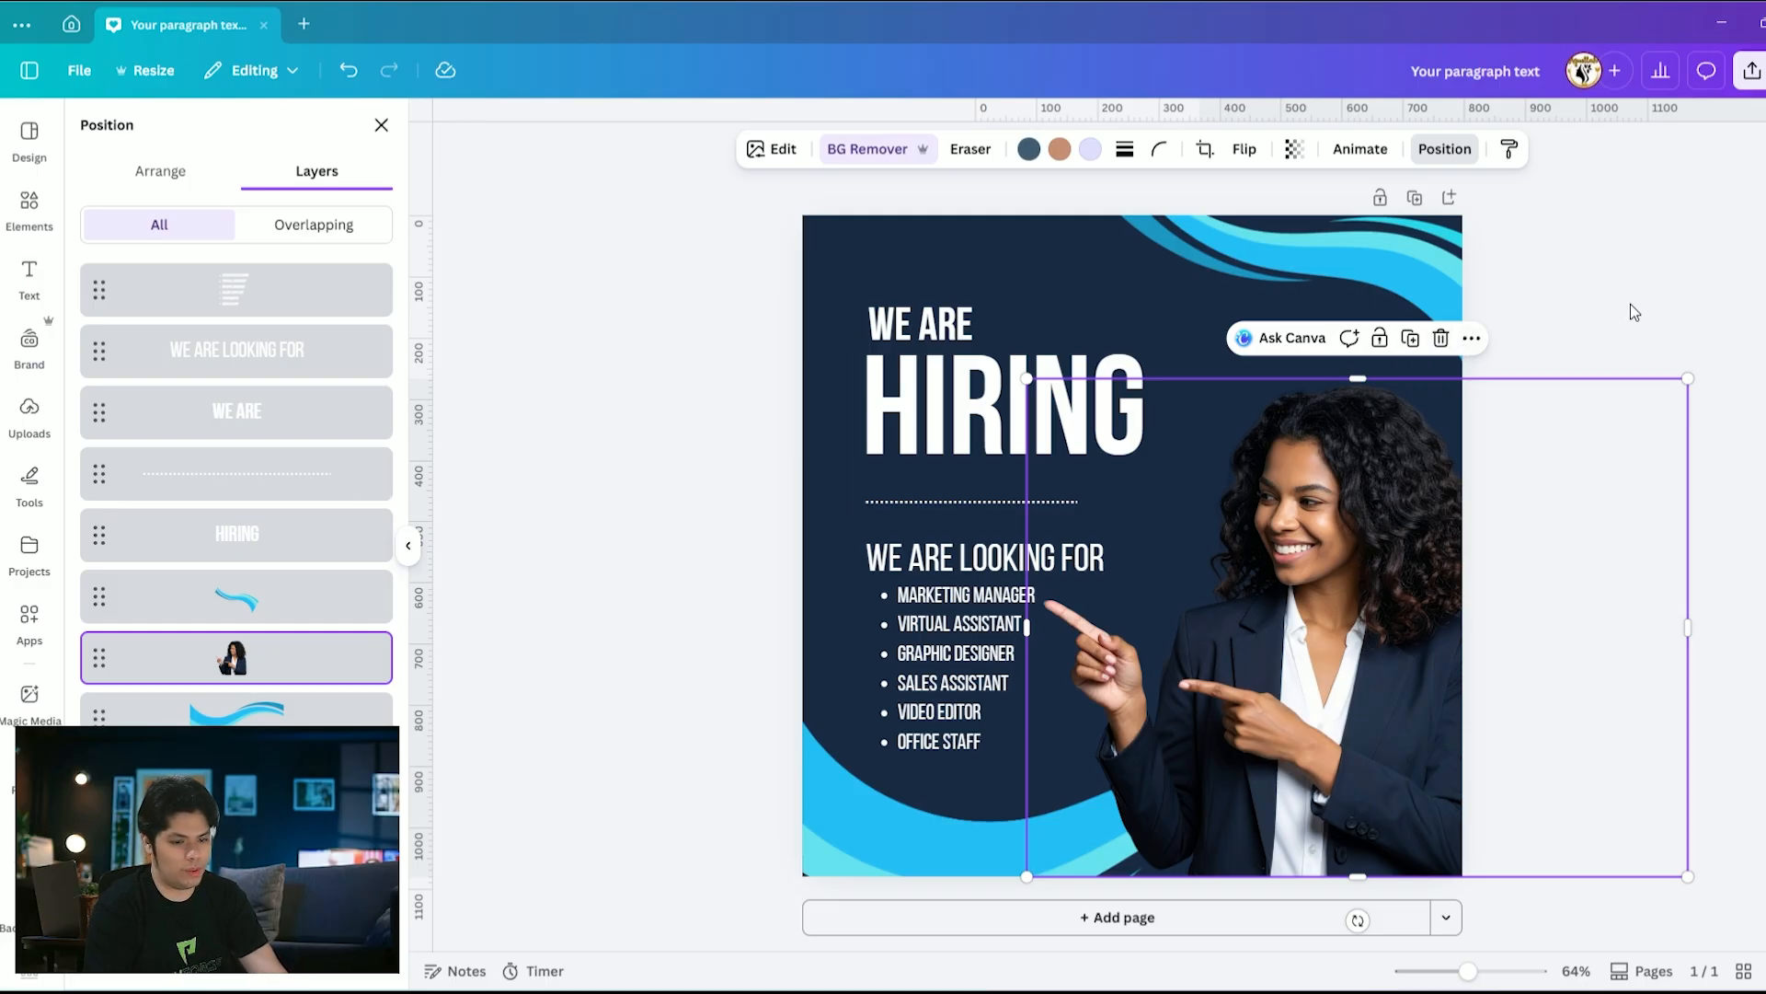
key("alt+1")
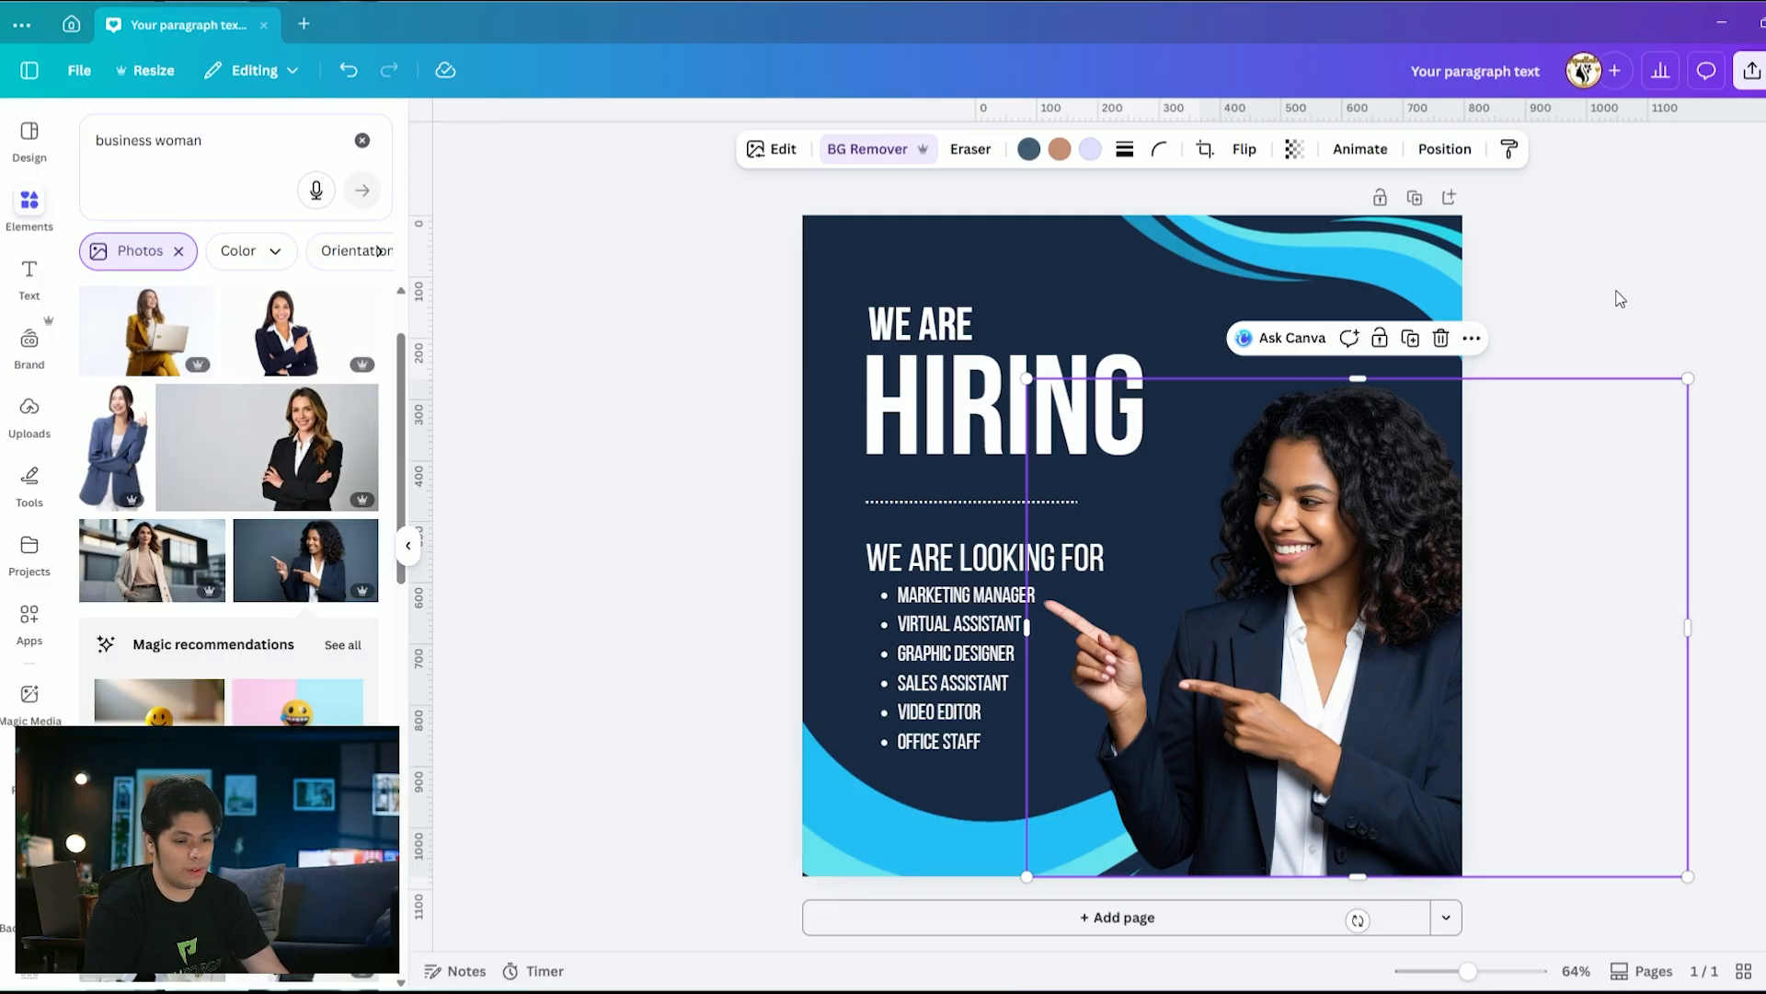
left_click(1620, 299)
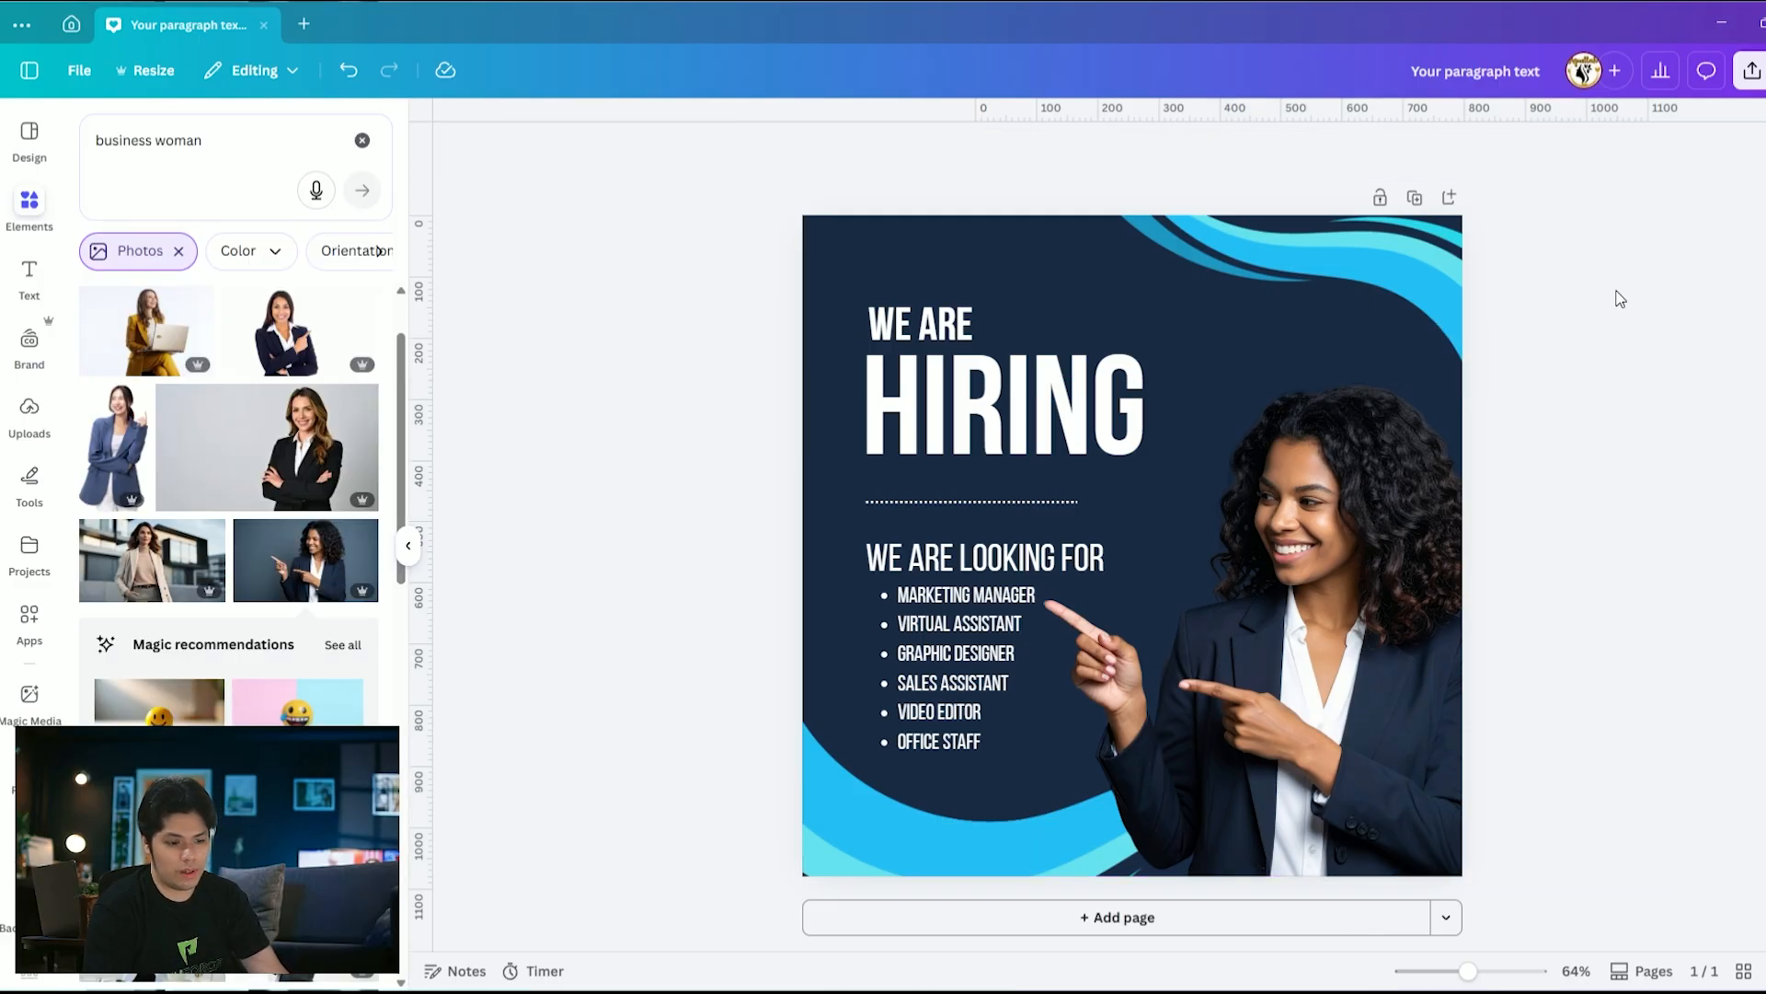
Shift the dotted line, the "WE ARE LOOKING FOR" heading and the bulleted roles list slightly up, closer to "HIRING"
left_click(980, 560)
left_click(1194, 433)
left_click(912, 501)
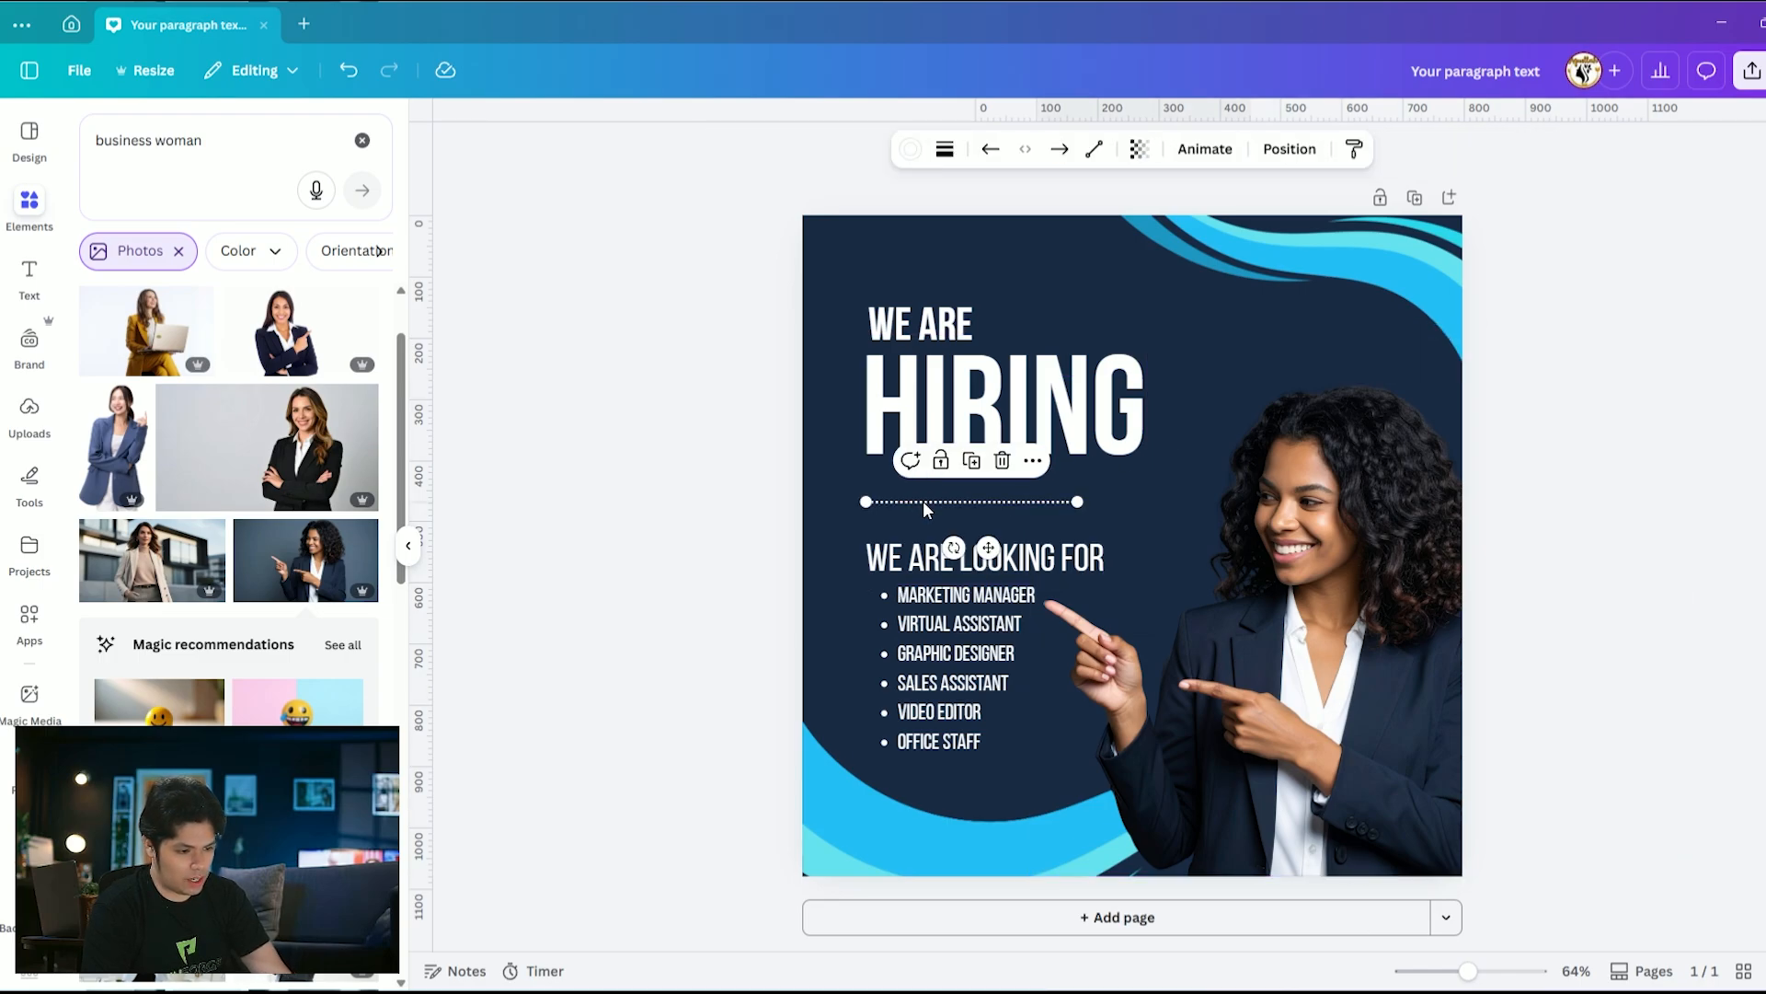
left_click_drag(924, 504, 919, 488)
left_click(952, 562)
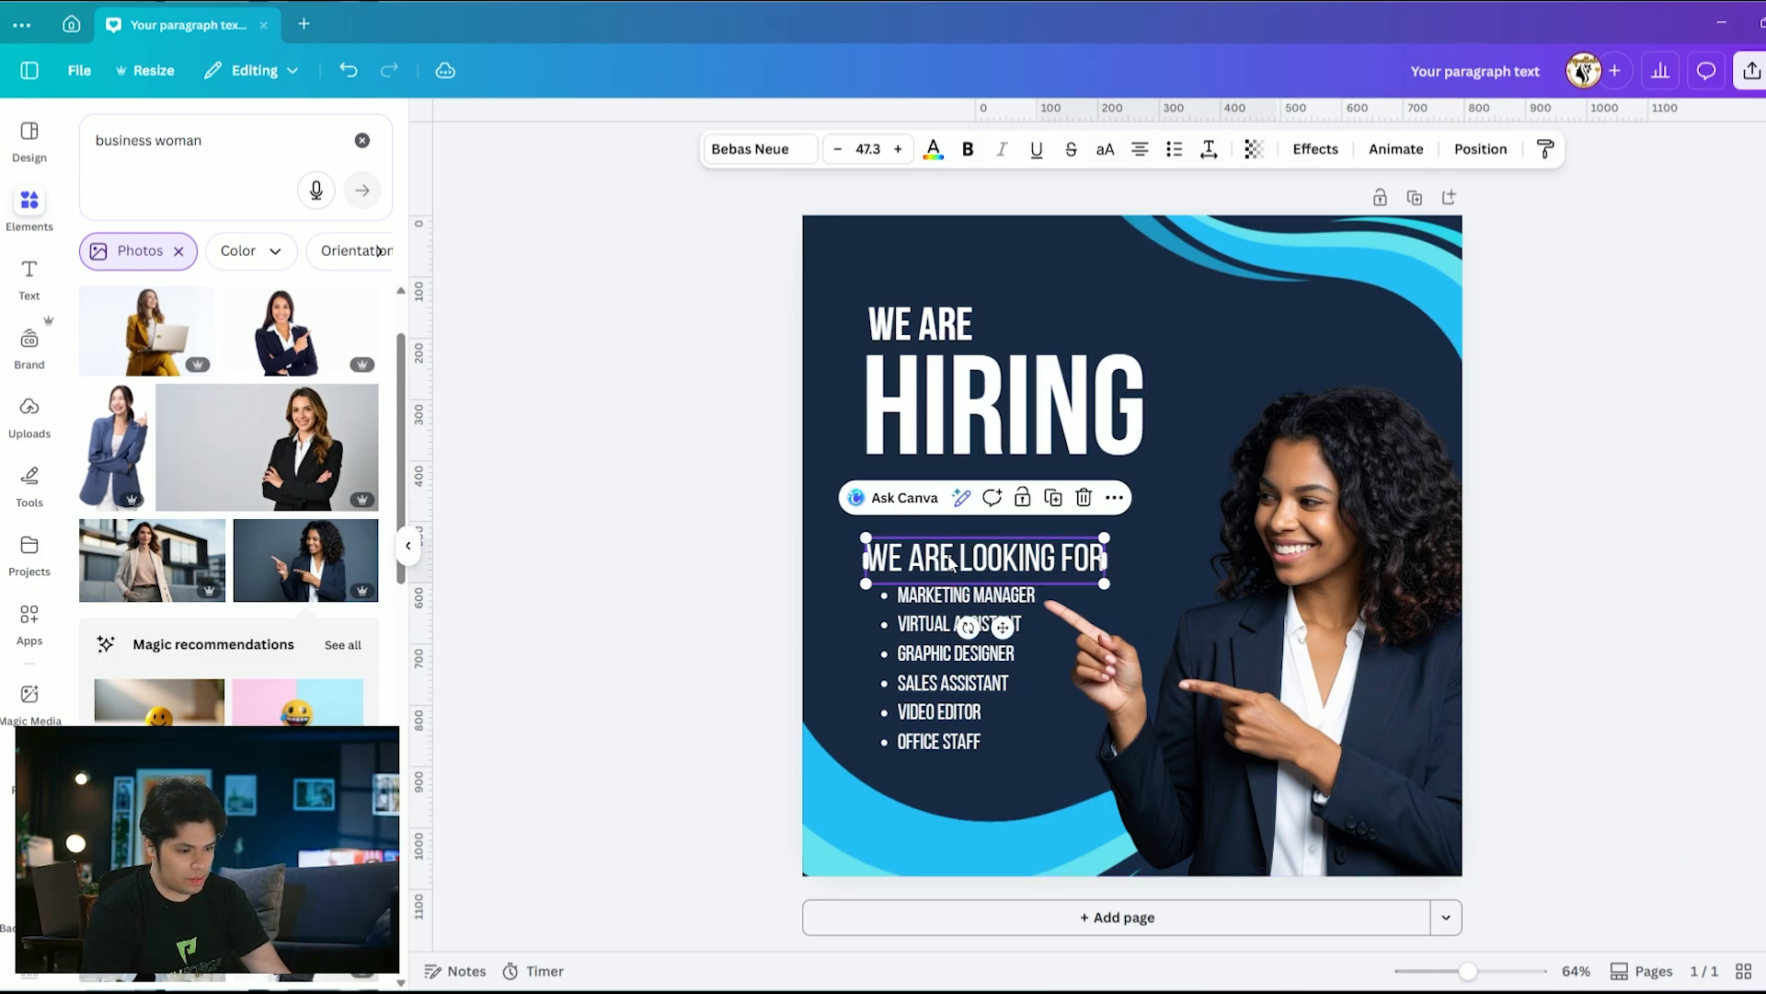
left_click_drag(952, 562, 952, 528)
left_click(940, 612)
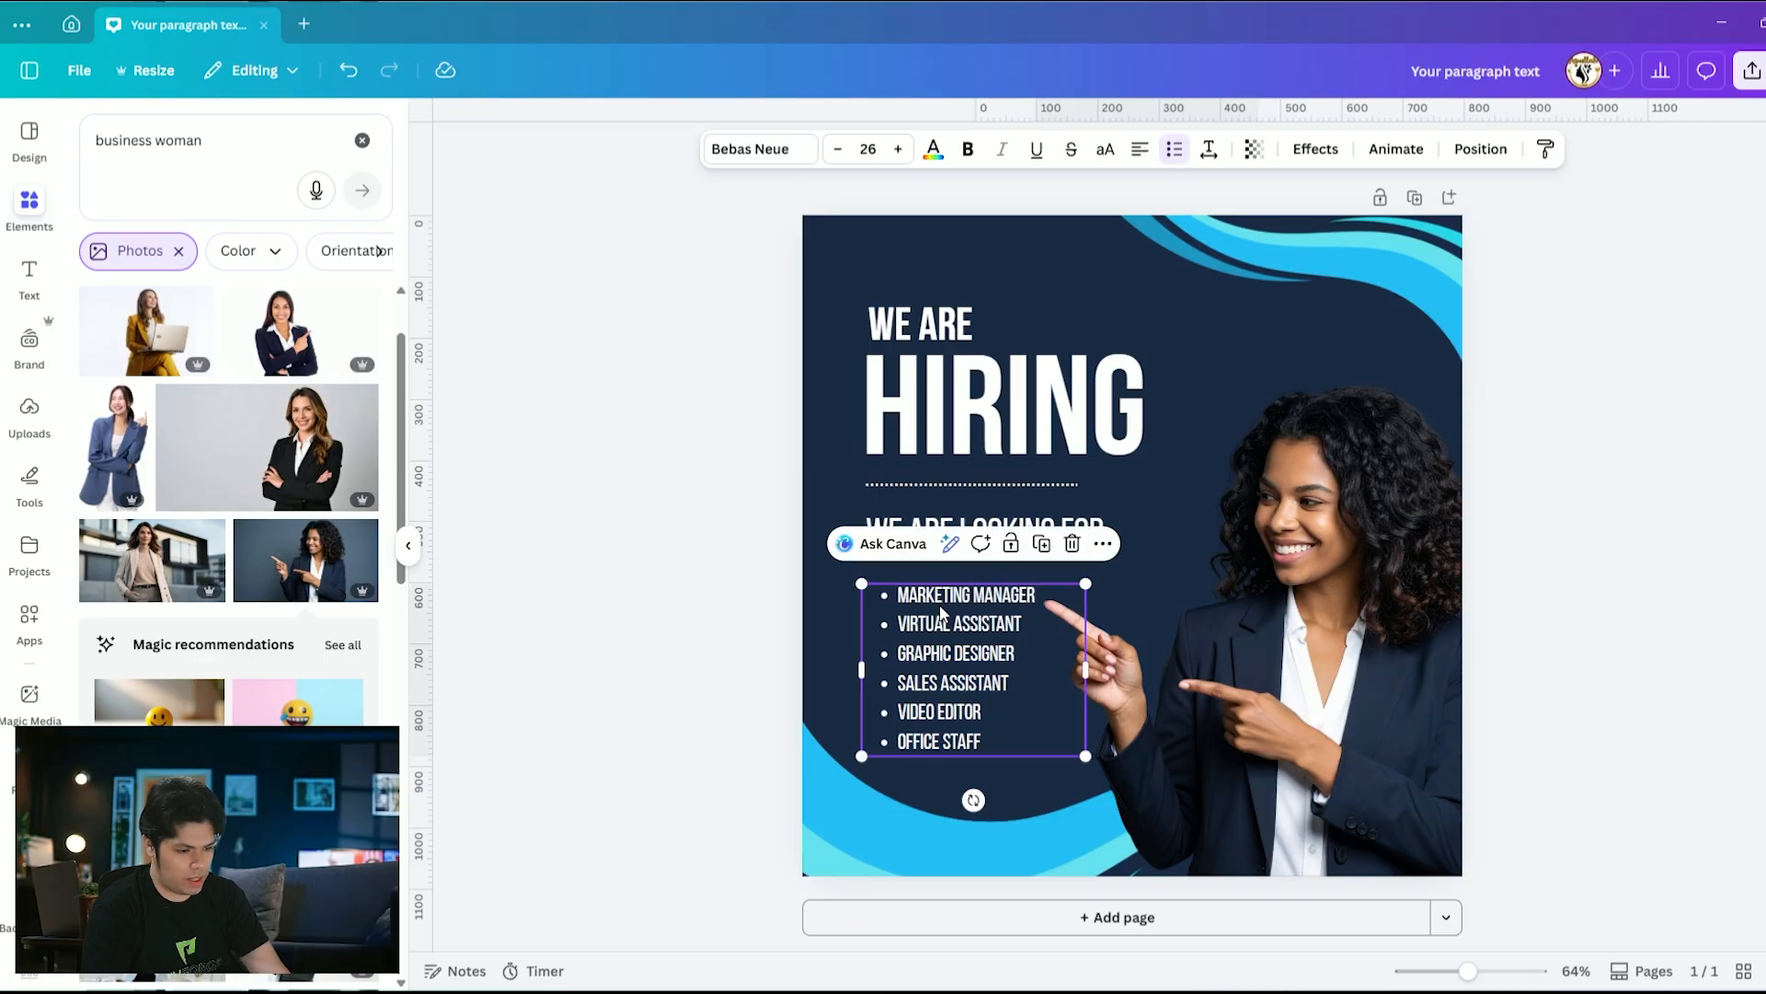
left_click_drag(940, 609, 930, 585)
mouse_move(1334, 550)
left_mouse_down()
mouse_move(1371, 549)
mouse_move(1334, 548)
left_mouse_up()
left_click(1684, 223)
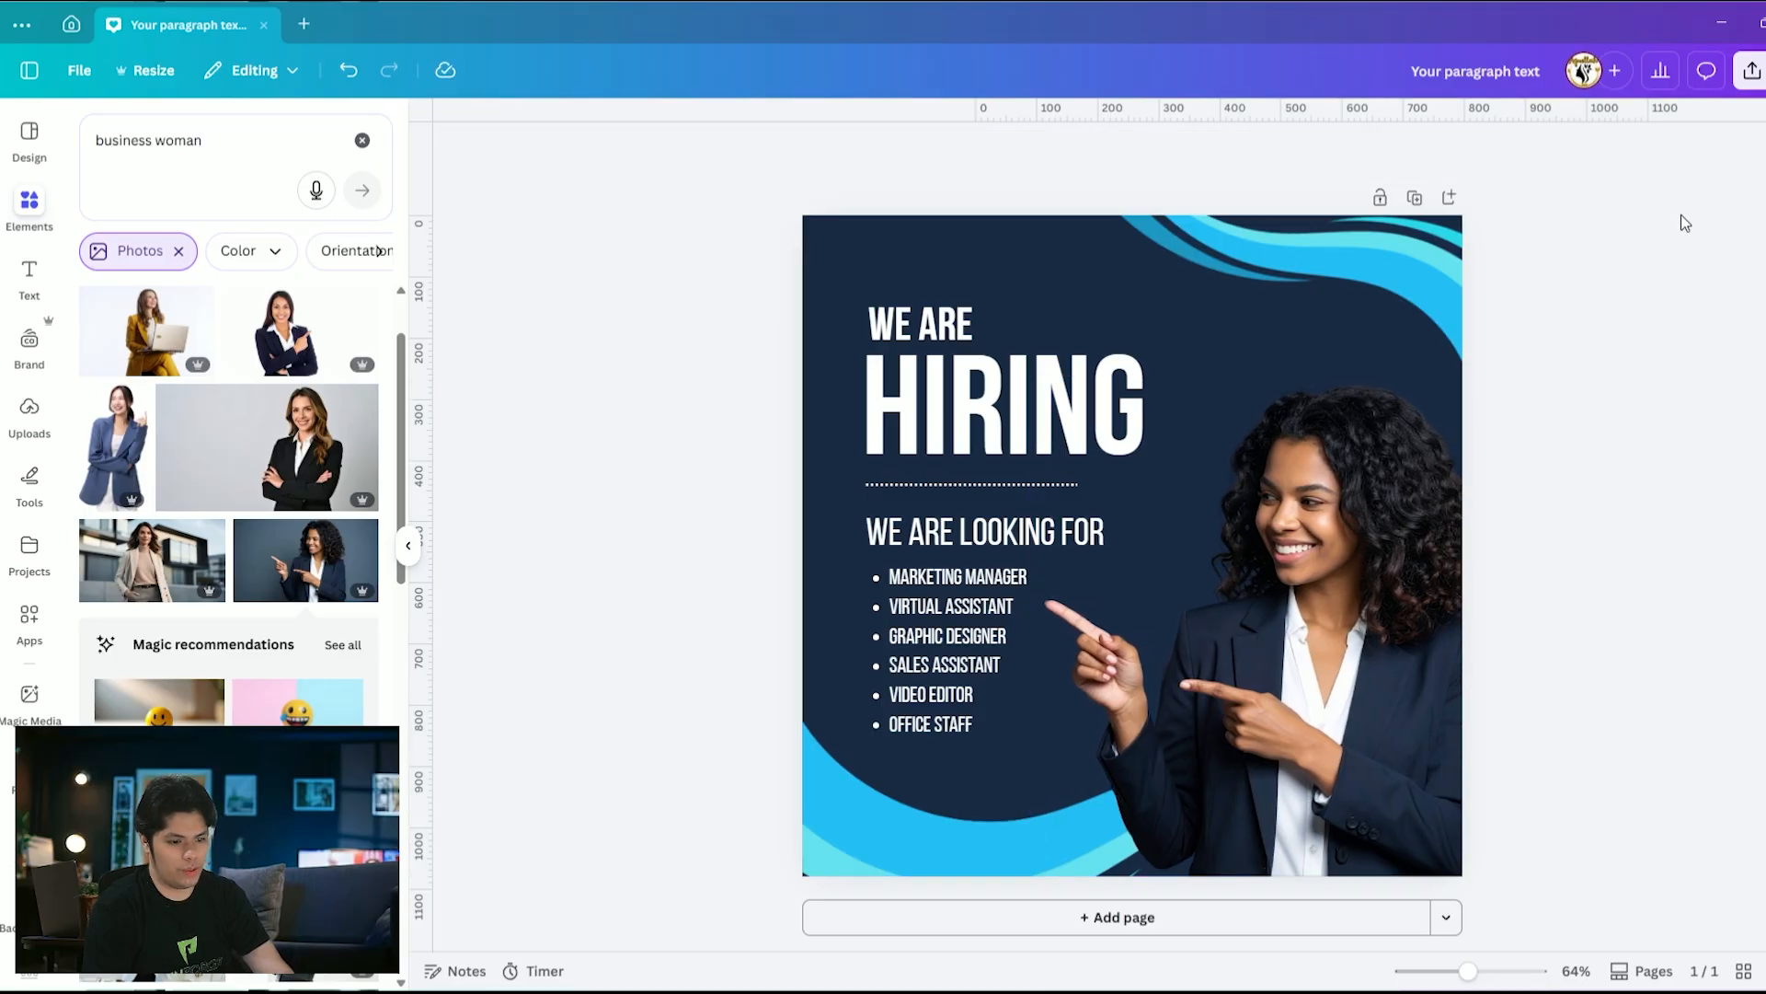
Search the elements for "dots" and show all the graphics results
left_click(364, 140)
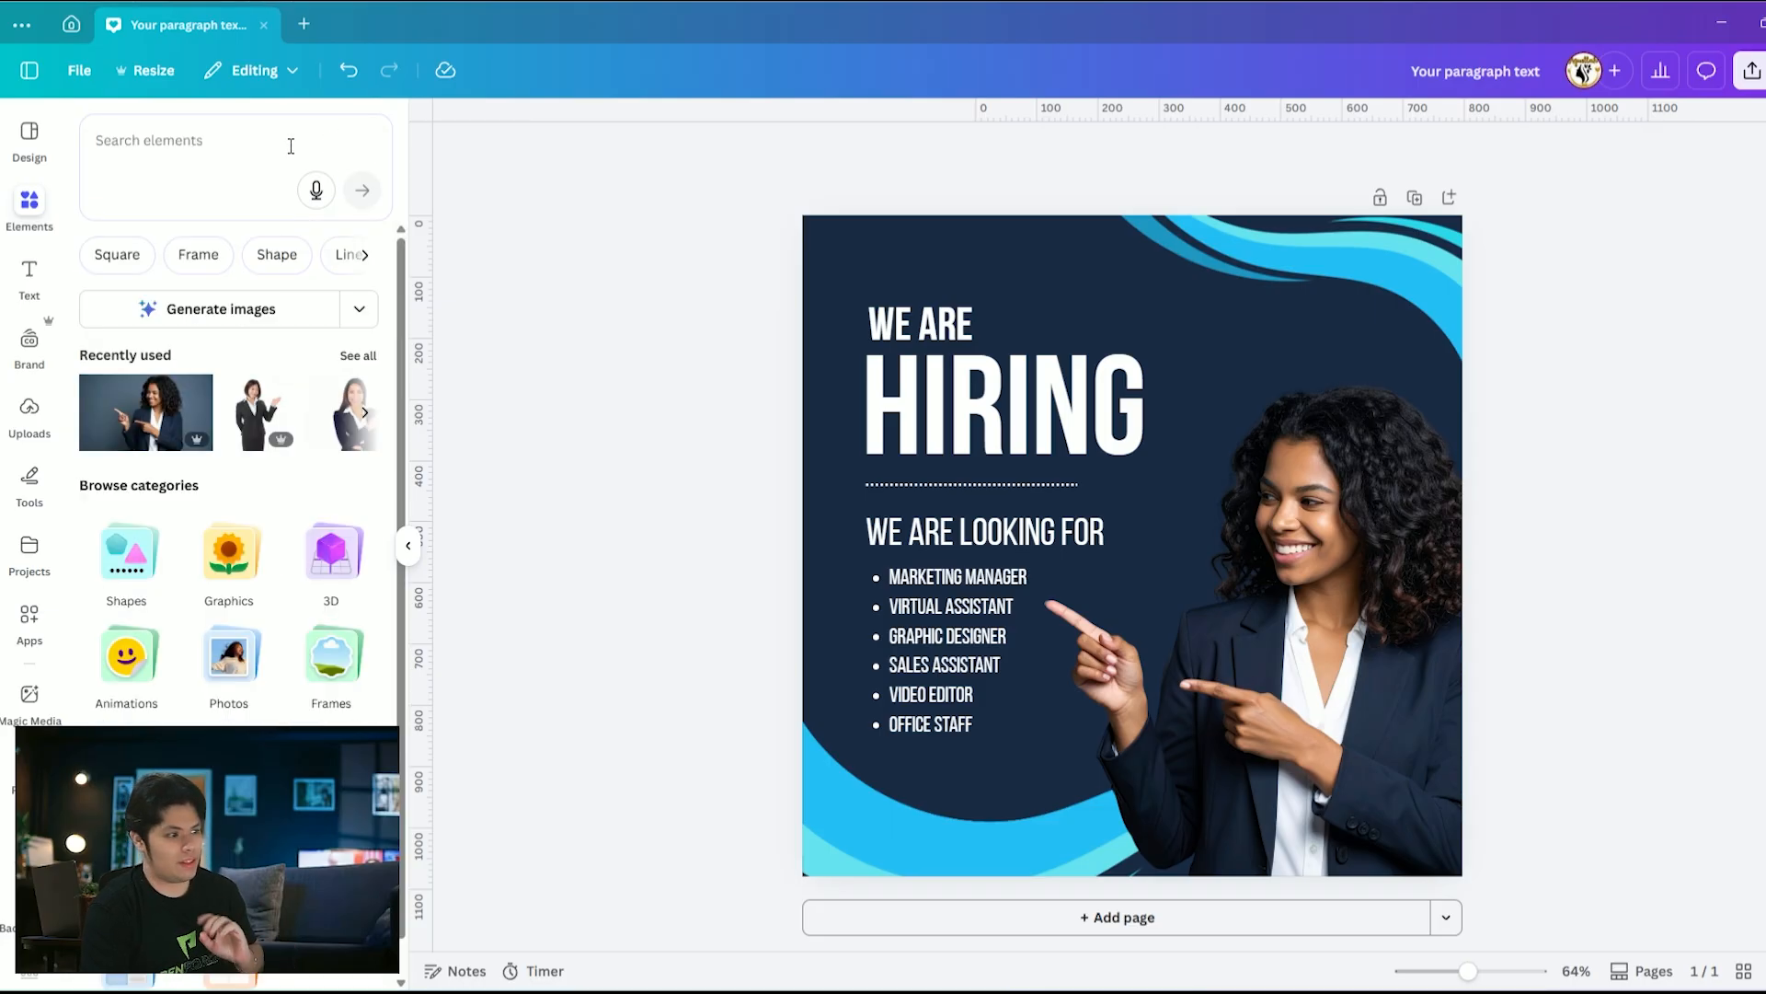
left_click(210, 141)
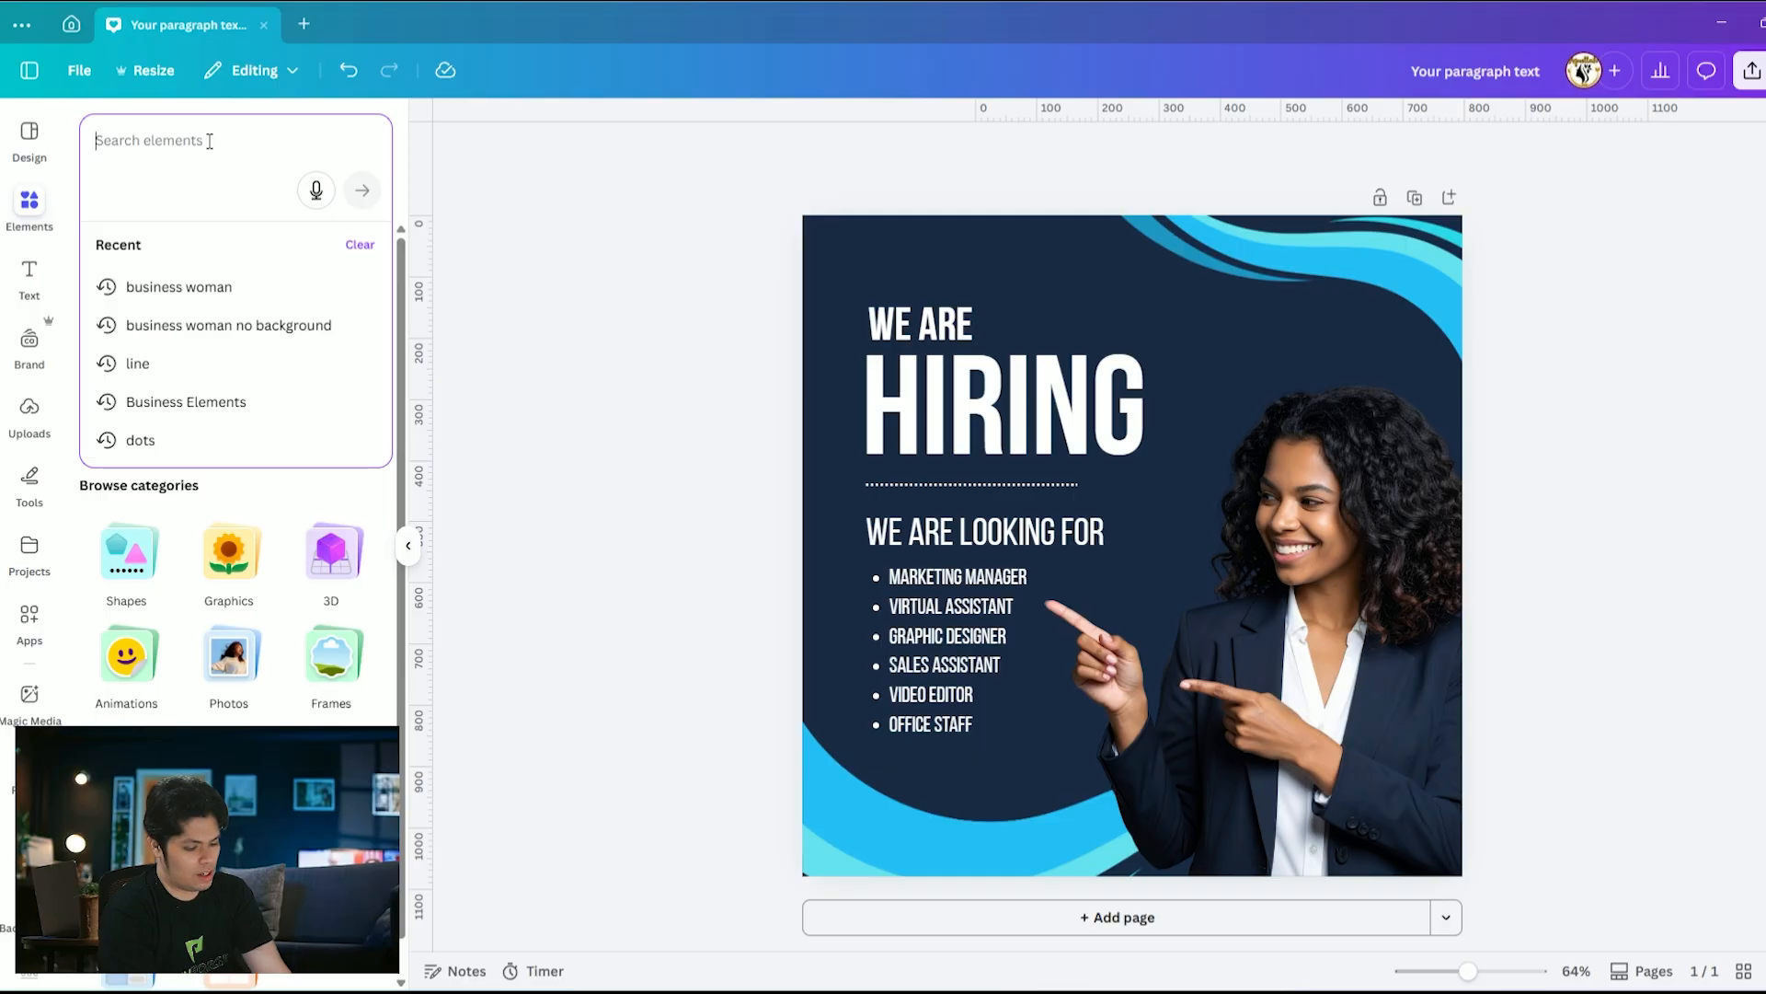
type("dots")
key("Return")
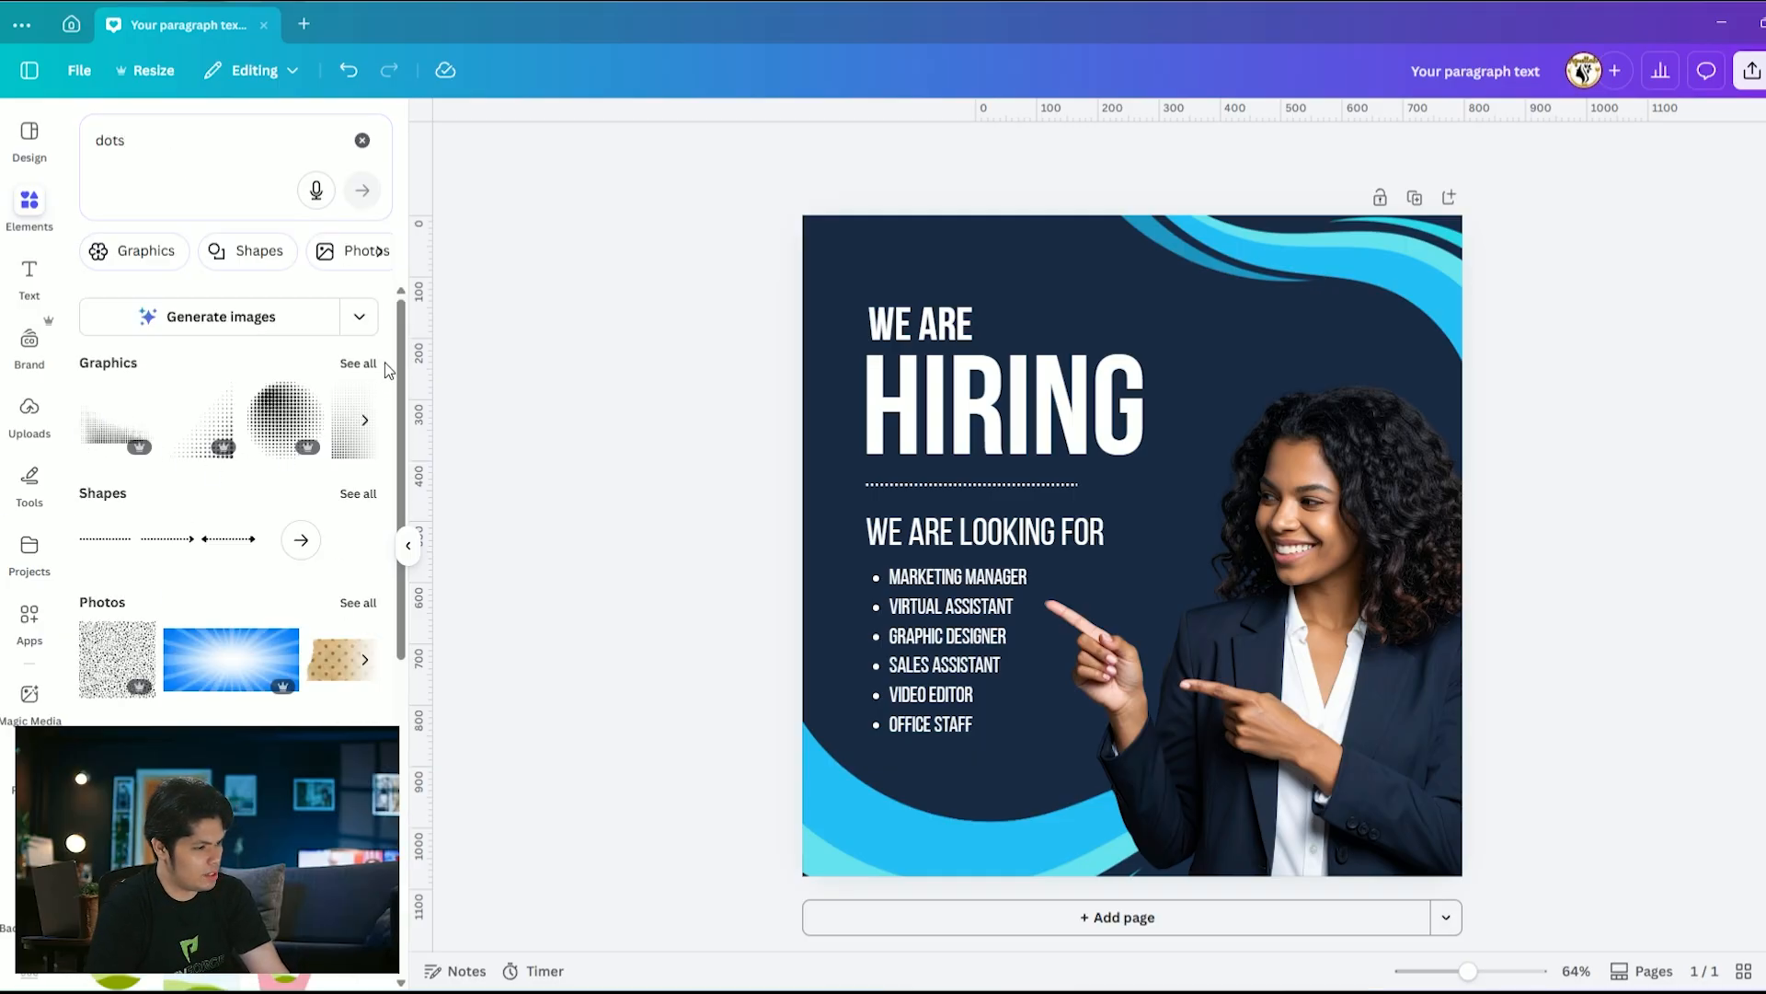
left_click(361, 360)
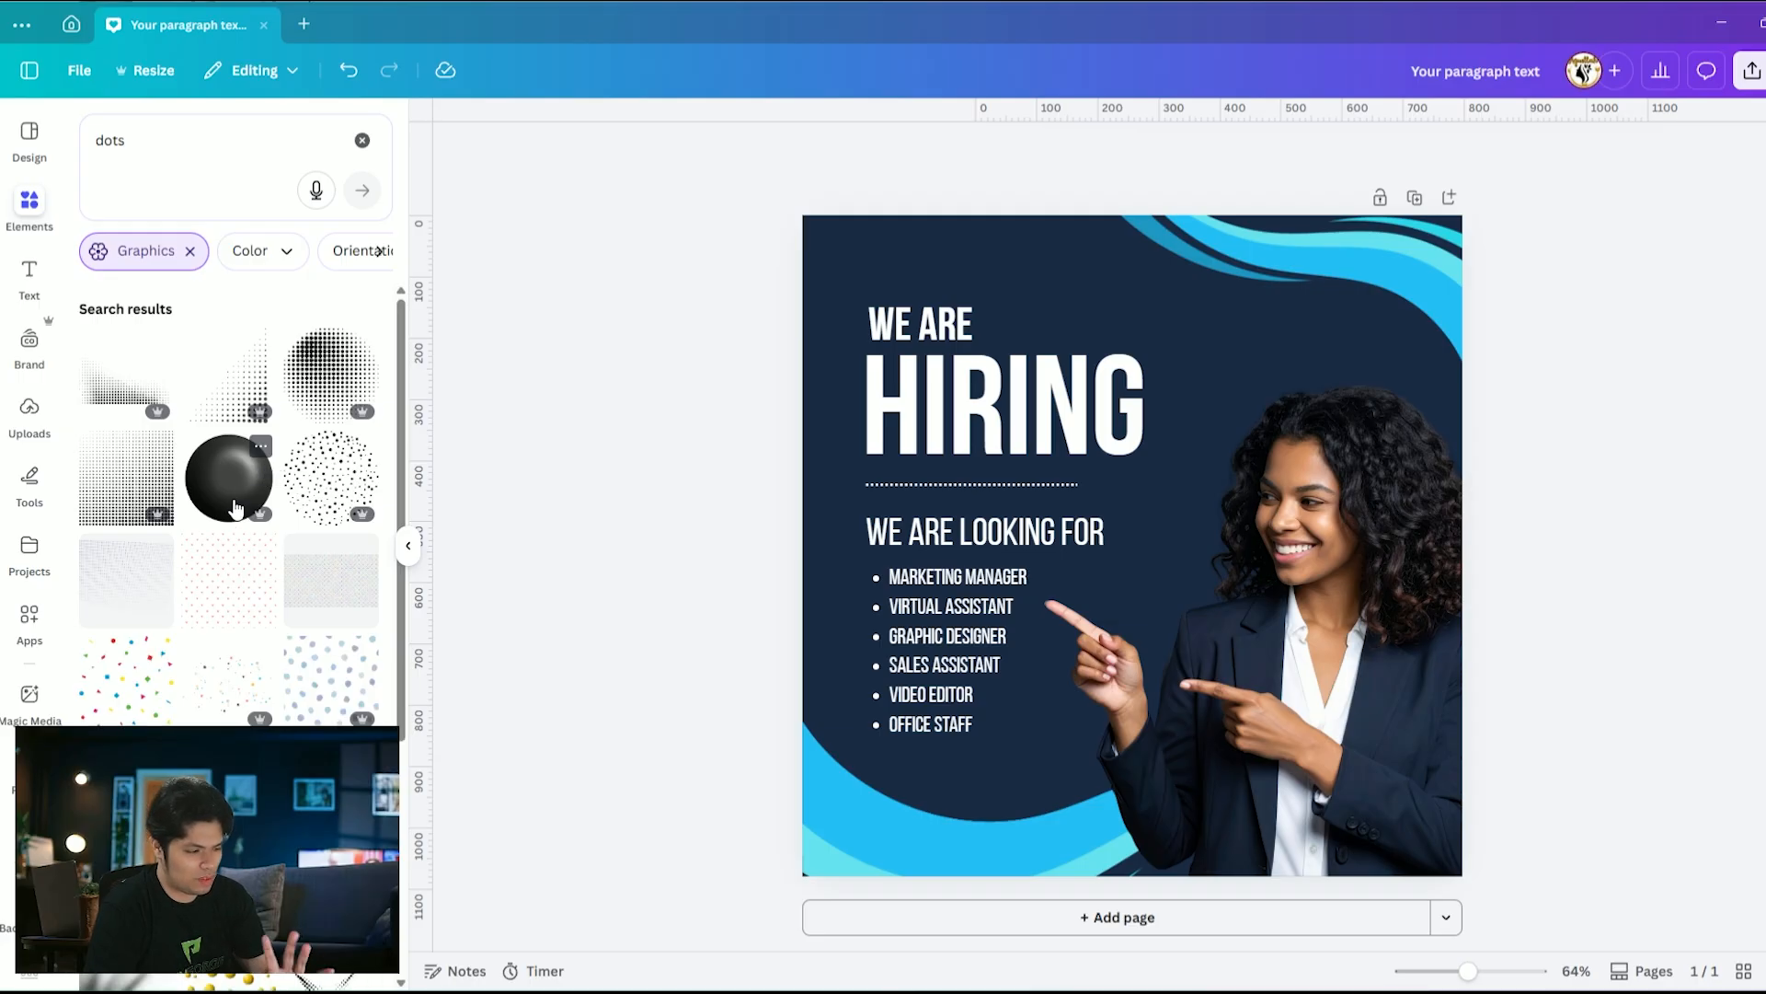
Add the square halftone dot graphic that fades from one corner, and delete the wide dot graphic tried before it
left_click(253, 400)
left_click_drag(1154, 517, 1007, 534)
key("ctrl+z")
scroll(279, 591, "down", 5)
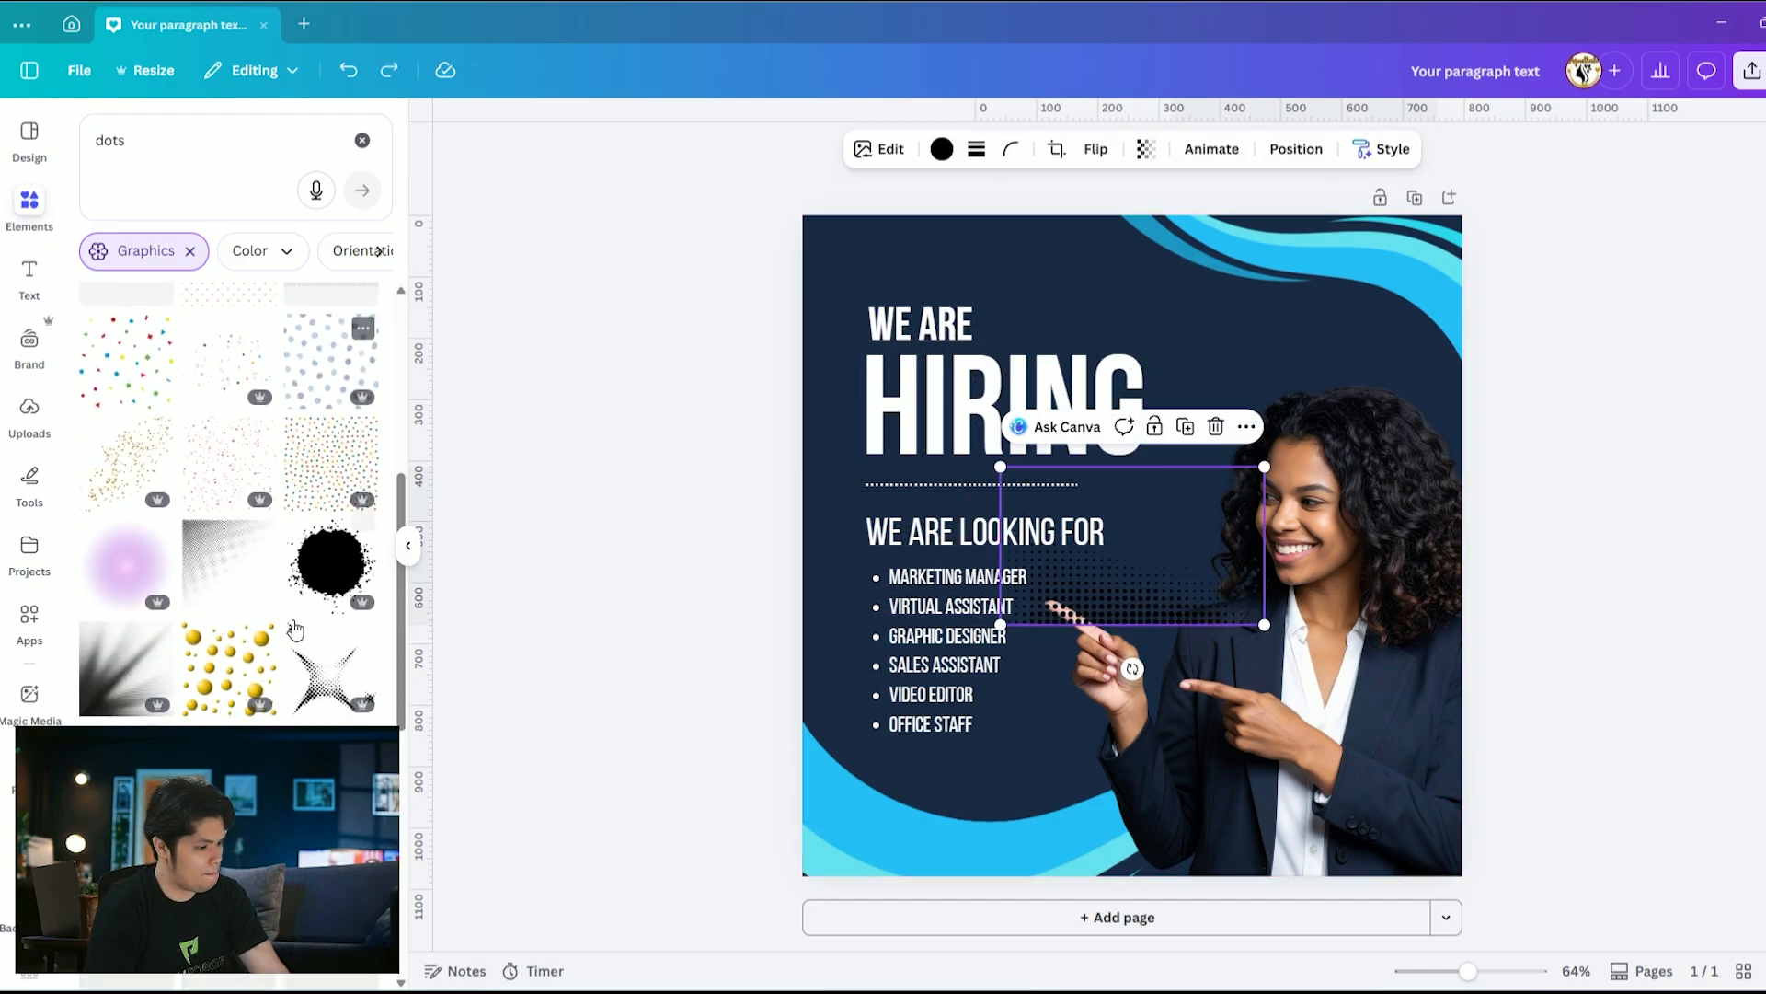
left_click(225, 570)
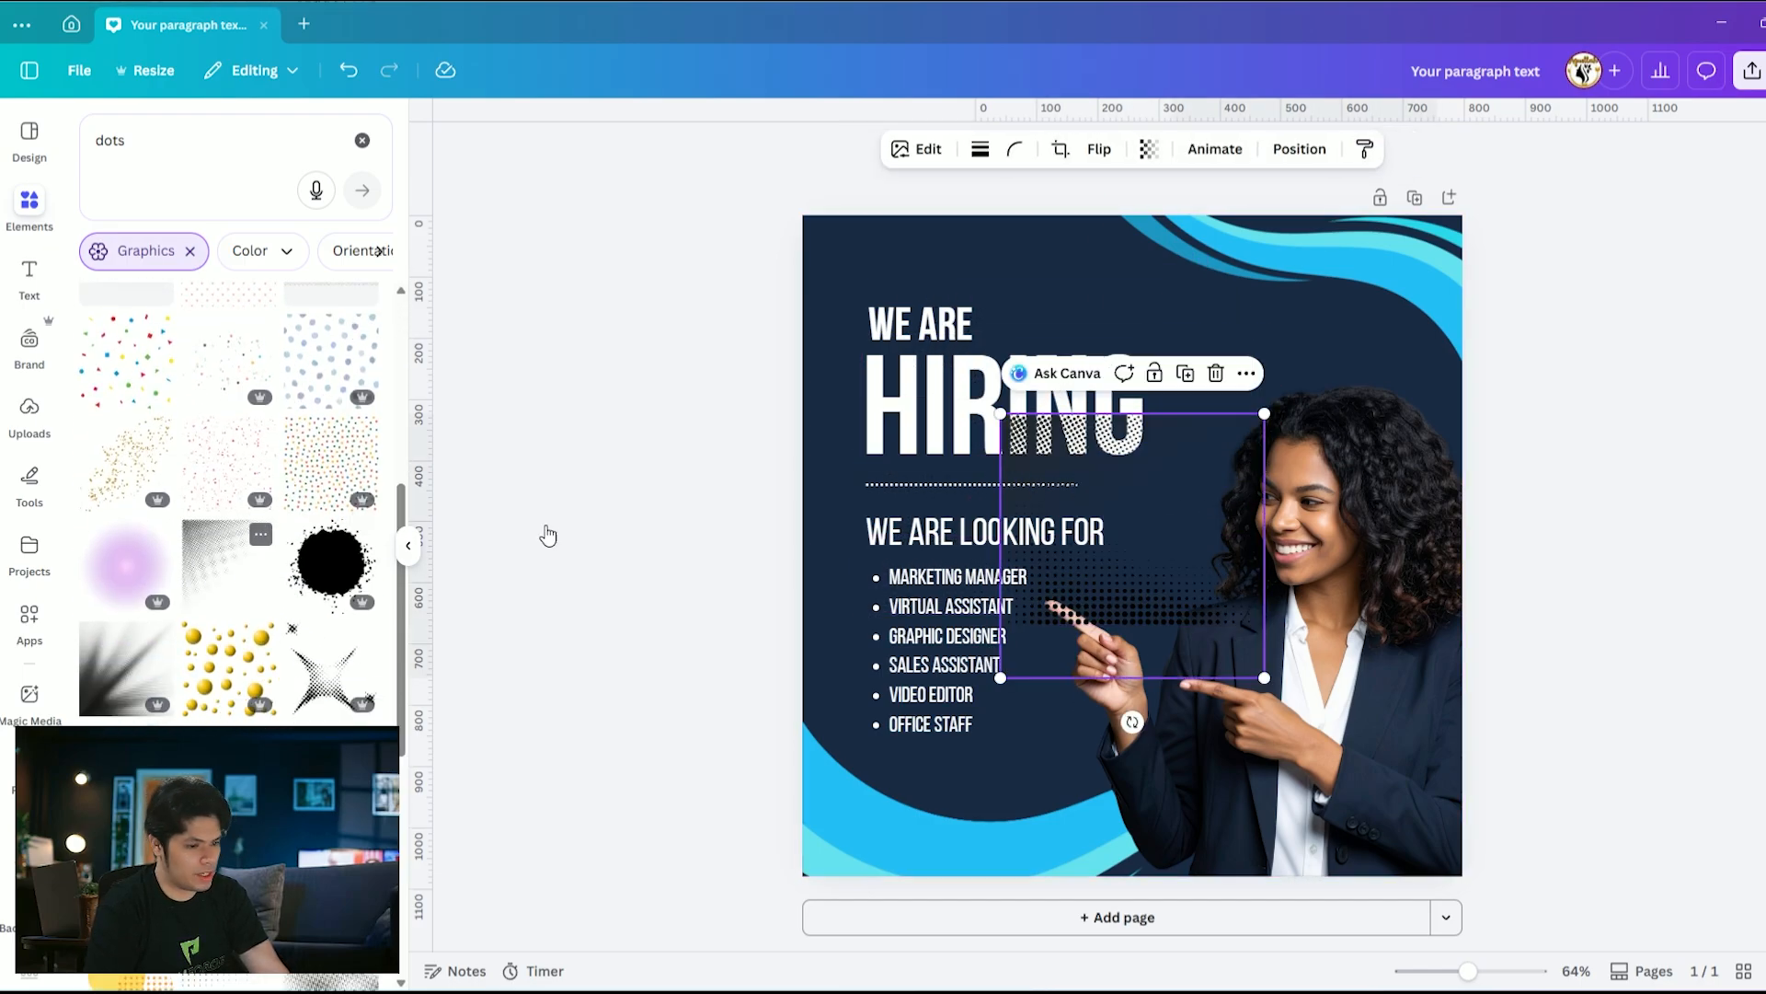
left_click(1127, 563)
key("Delete")
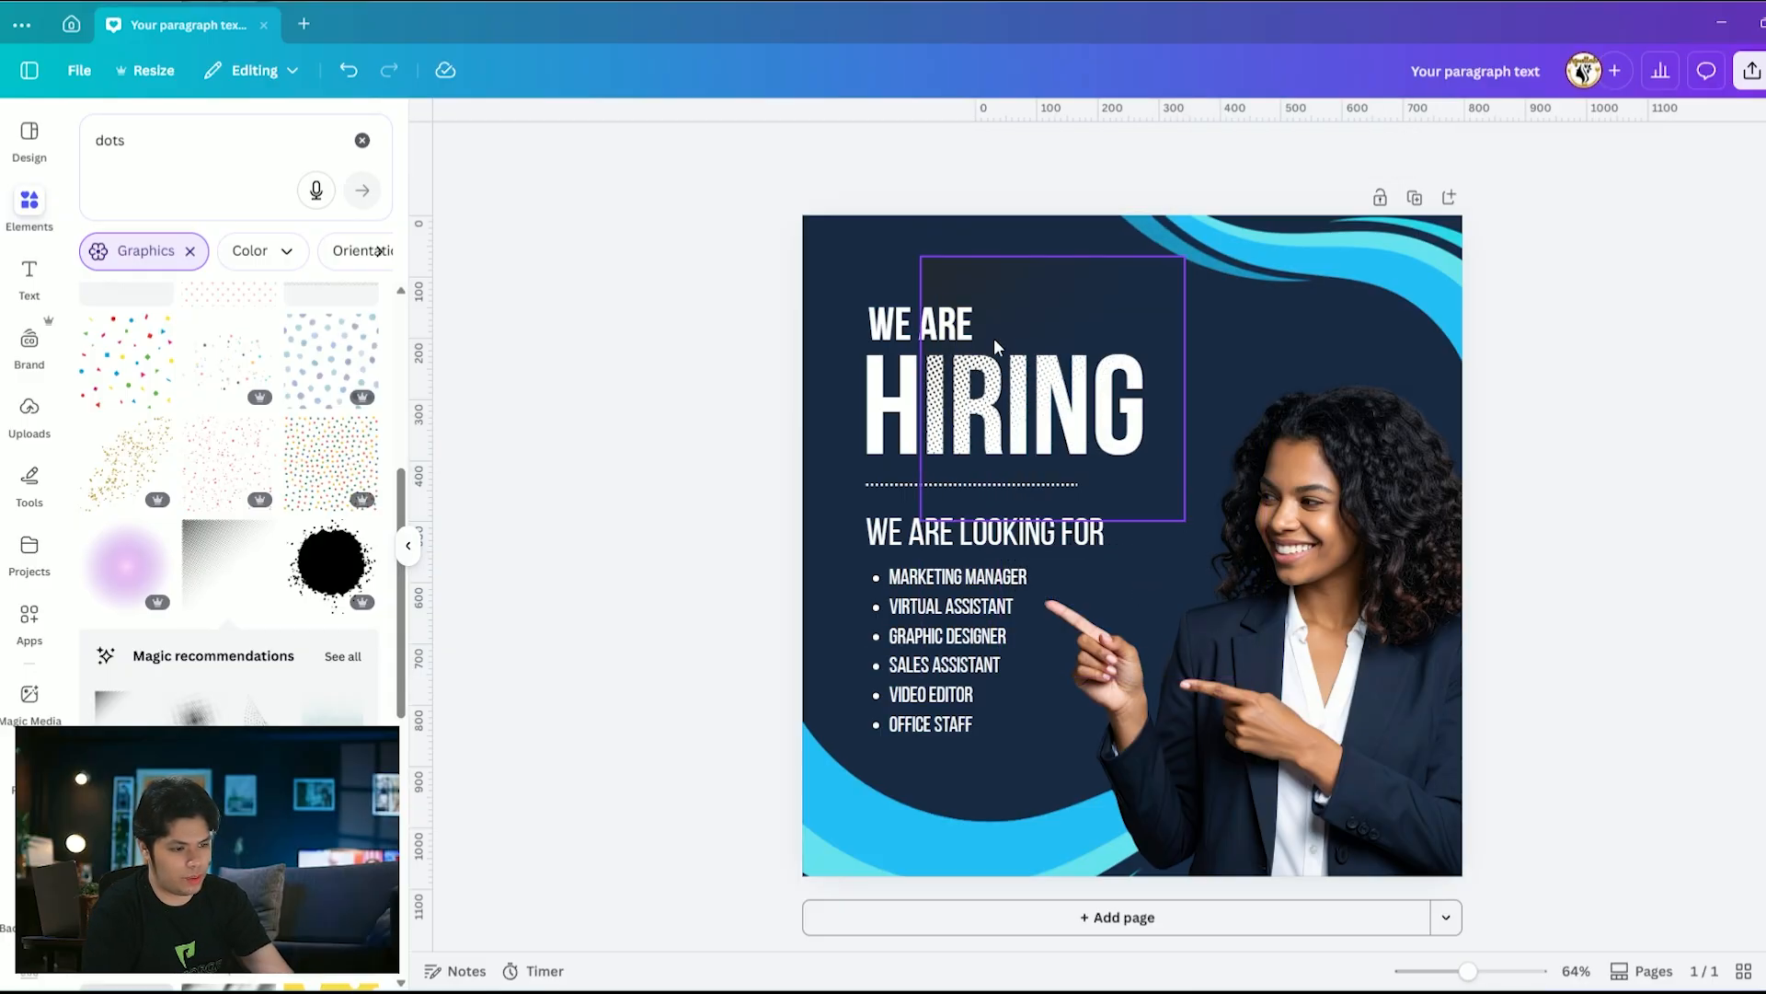
Recolor the halftone graphic white from the MK Visuals palette, fit it into the page's upper-left corner and enlarge it by about half
left_click_drag(1003, 337, 1054, 370)
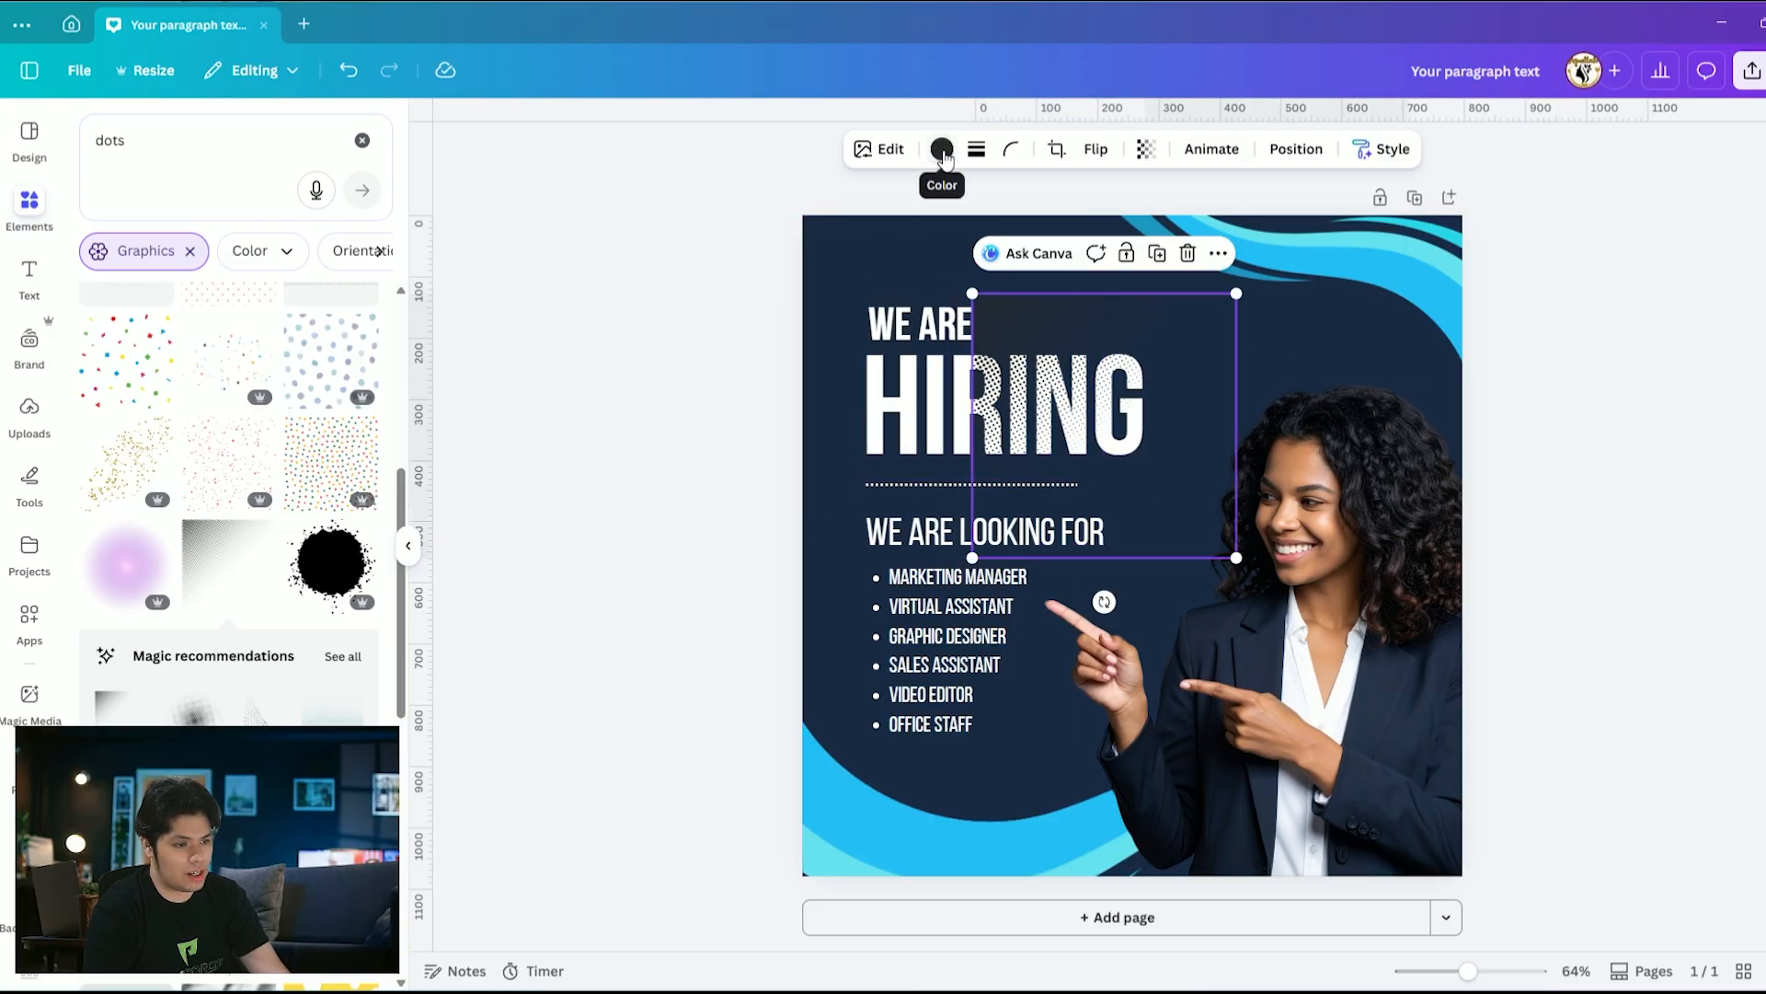
left_click(942, 149)
left_click(192, 440)
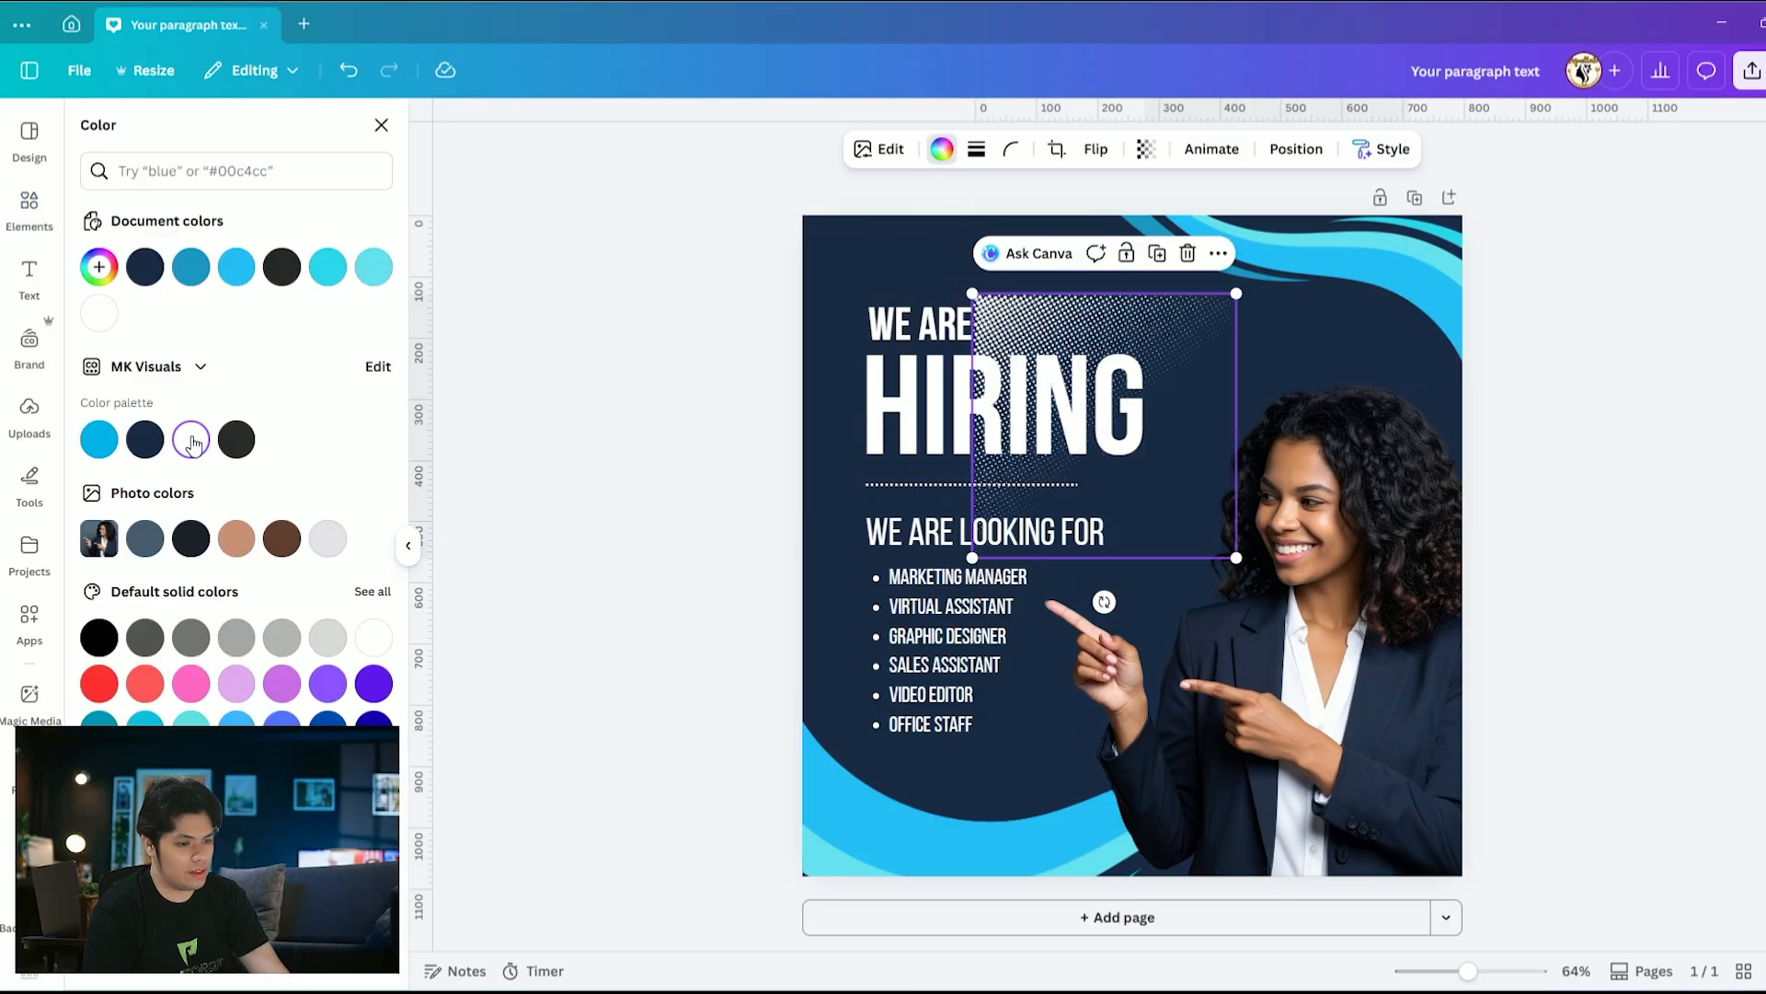
left_click_drag(1147, 336, 987, 257)
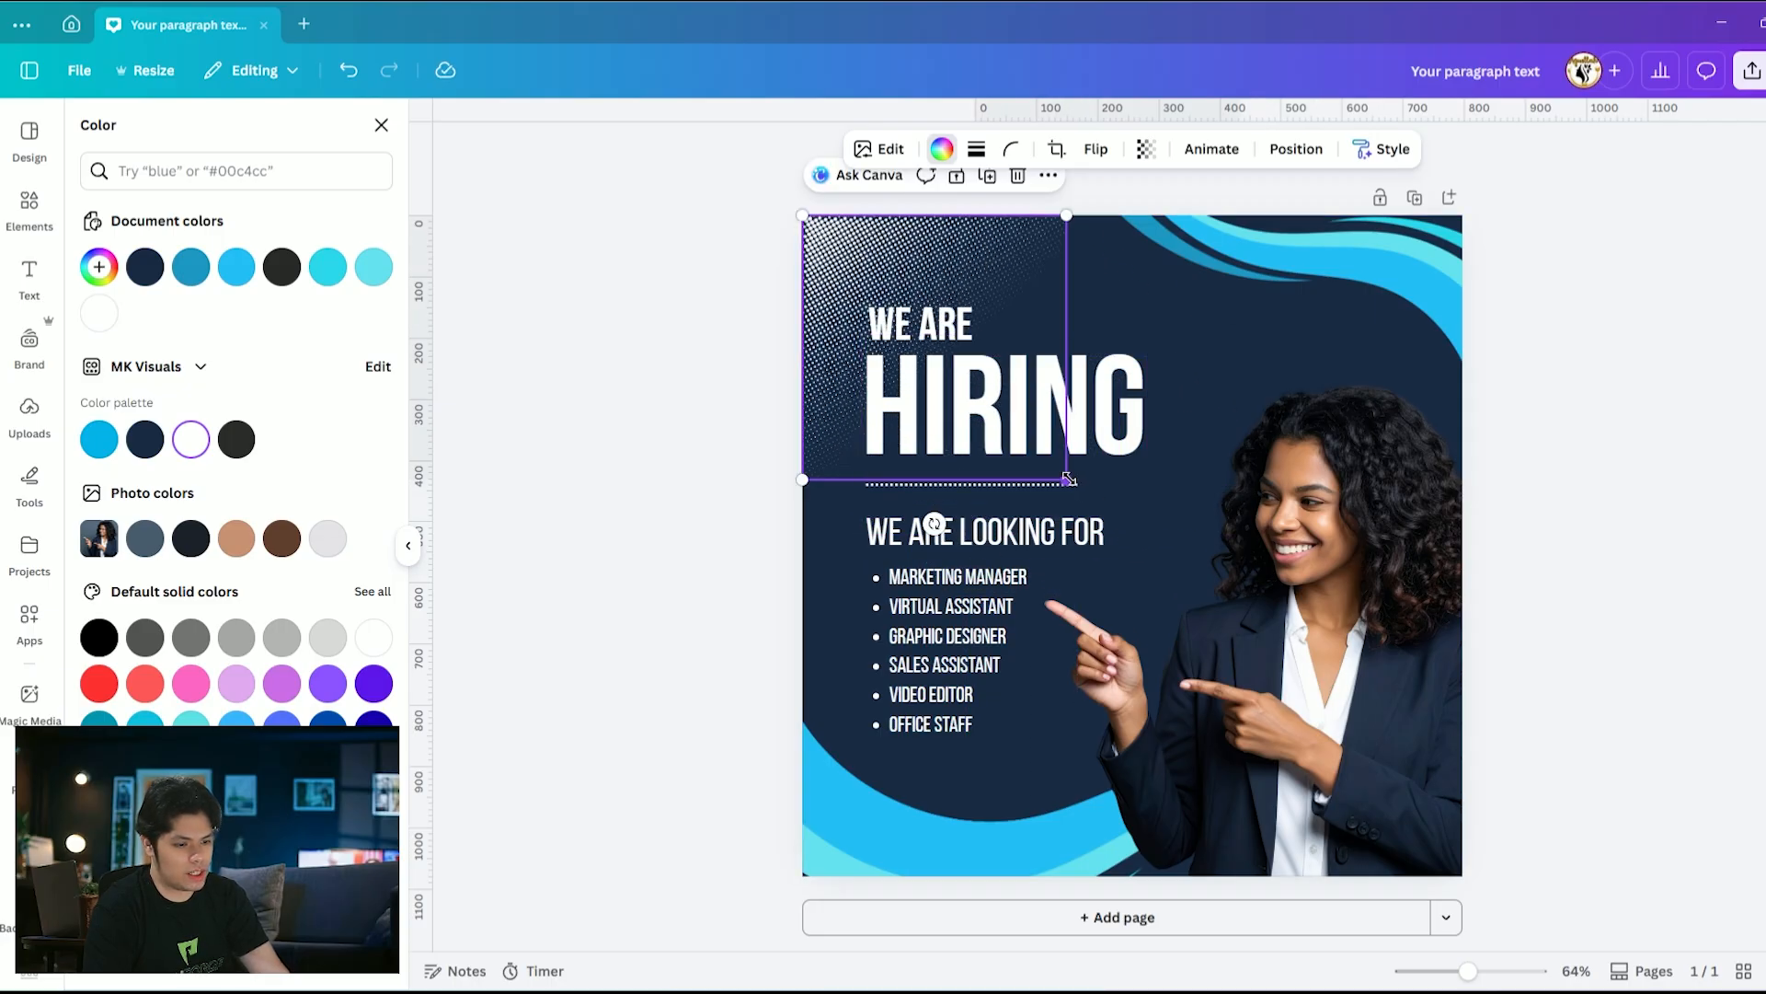
left_click_drag(1067, 480, 1196, 607)
Rotate the halftone graphic half a turn, move it into the page's lower-right corner over the woman and enlarge it
left_click_drag(1104, 303, 1204, 398)
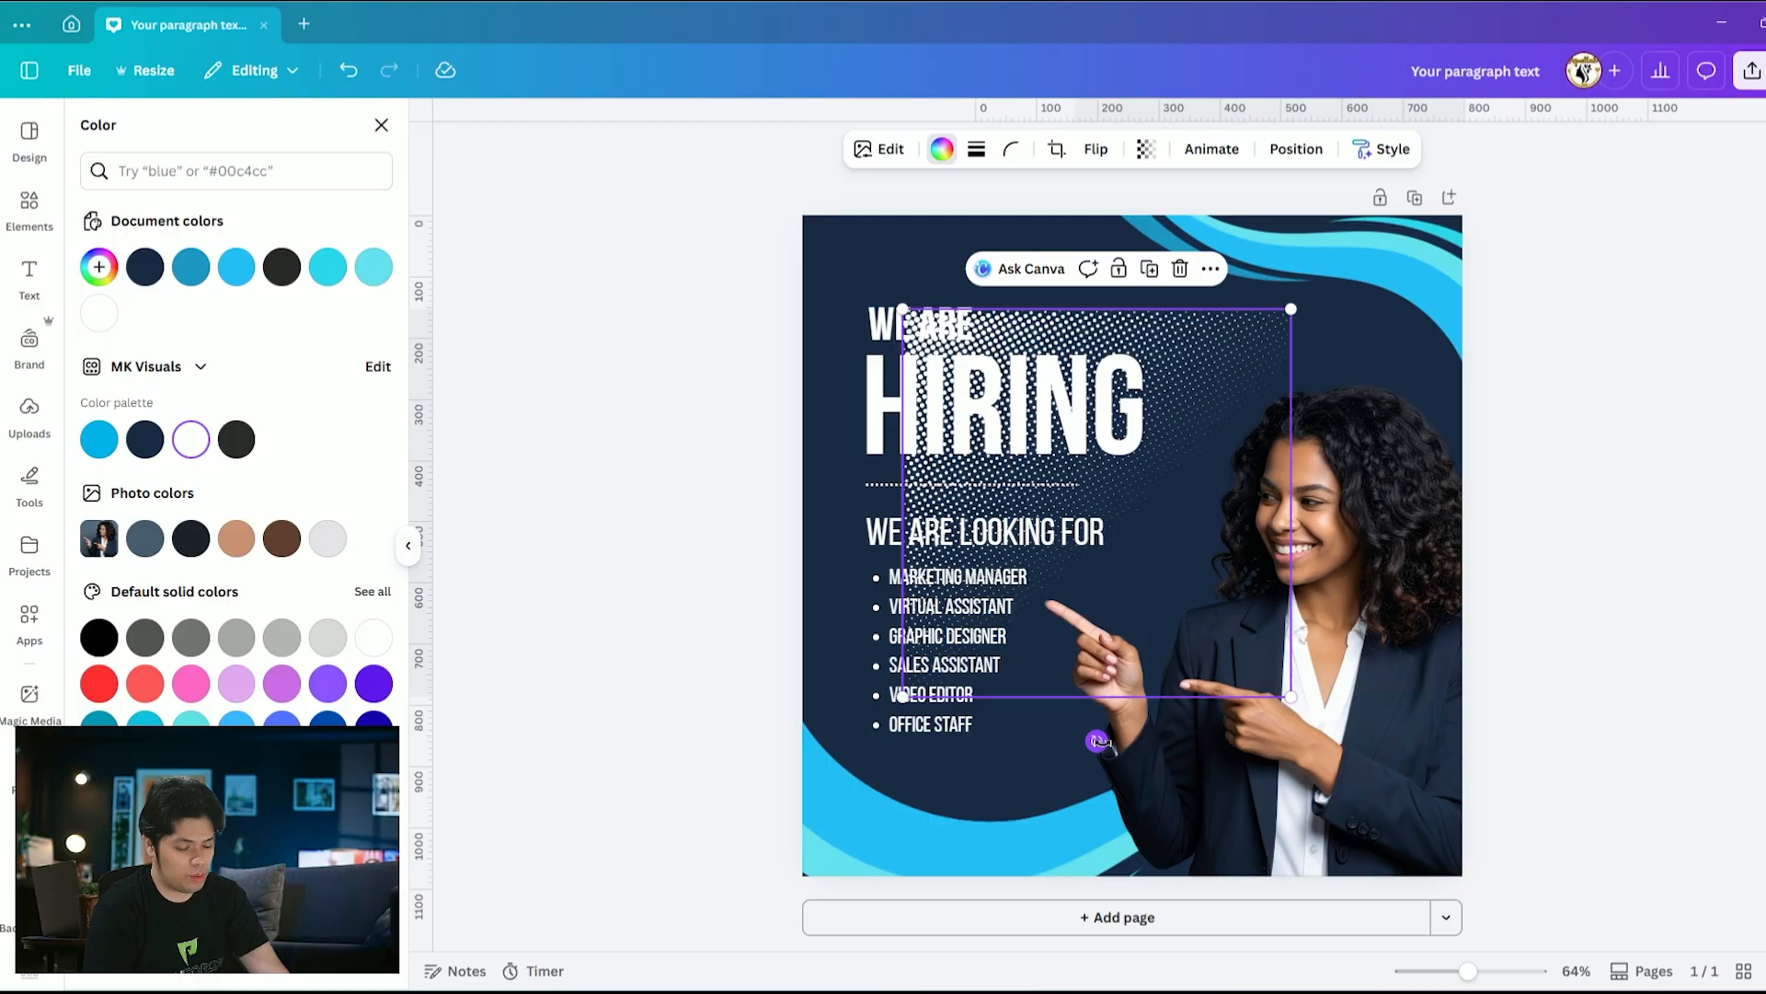
left_click_drag(1097, 742, 1145, 412)
left_click_drag(1229, 488, 1400, 664)
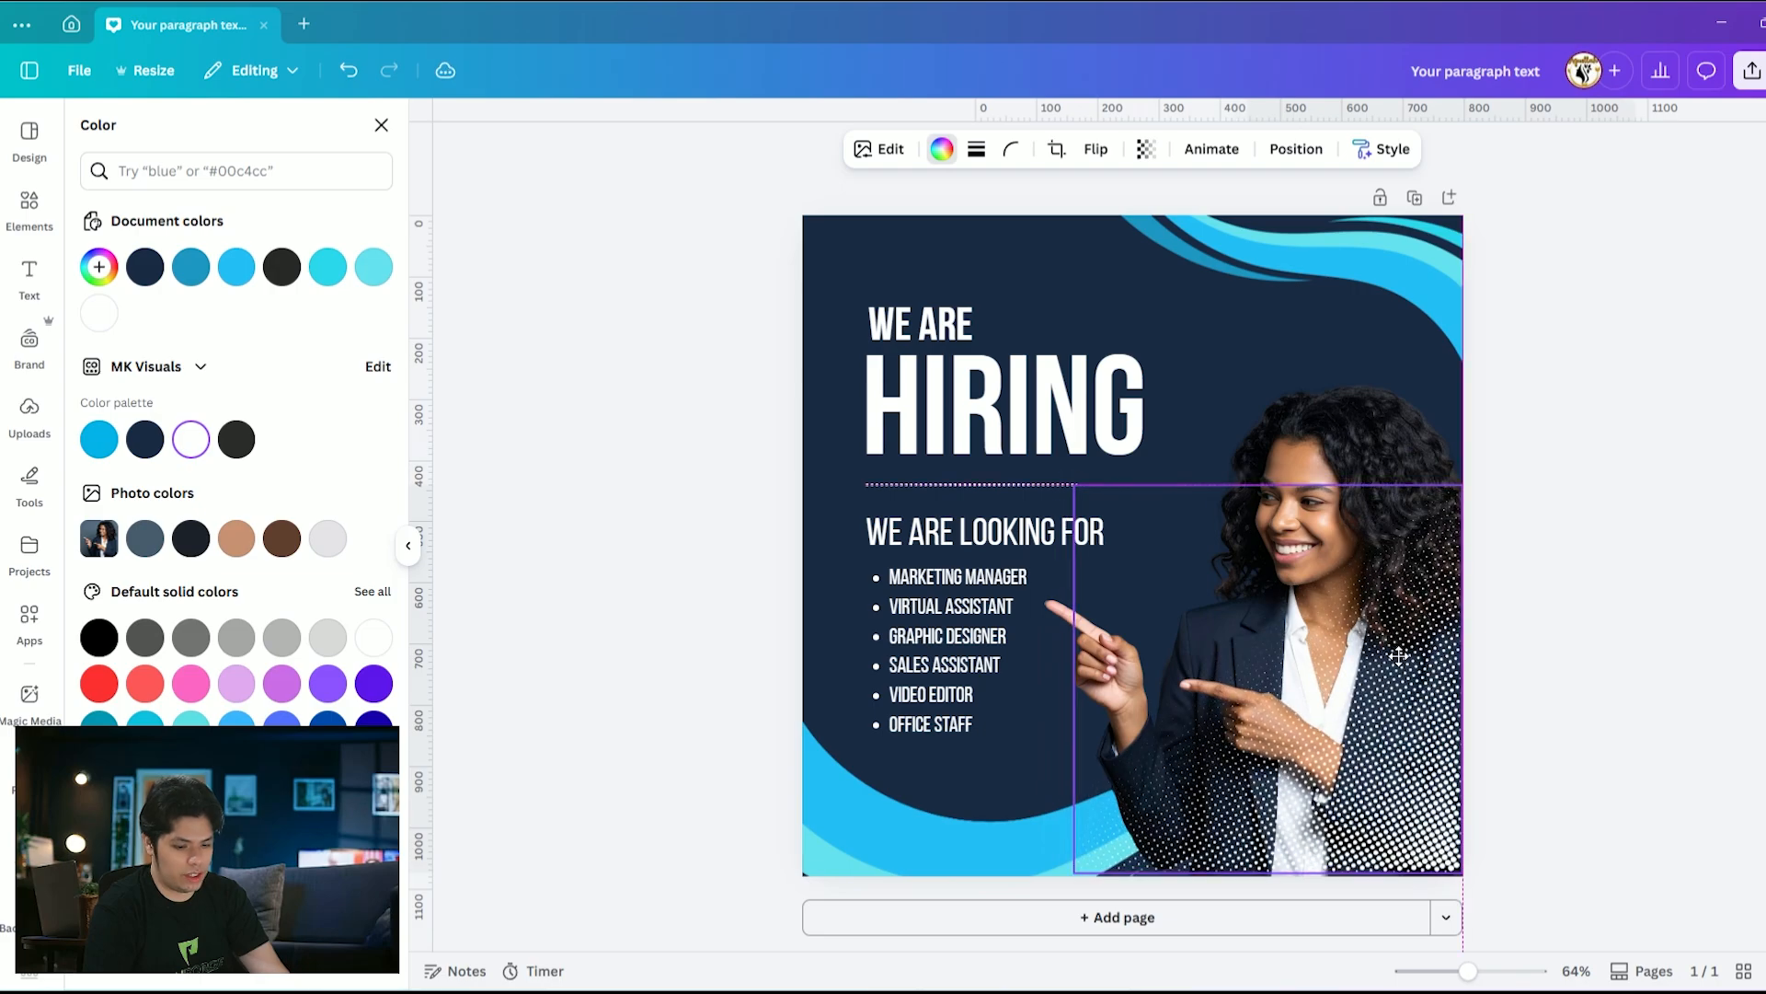
left_click_drag(1078, 481, 958, 369)
left_click_drag(1309, 589, 1324, 591)
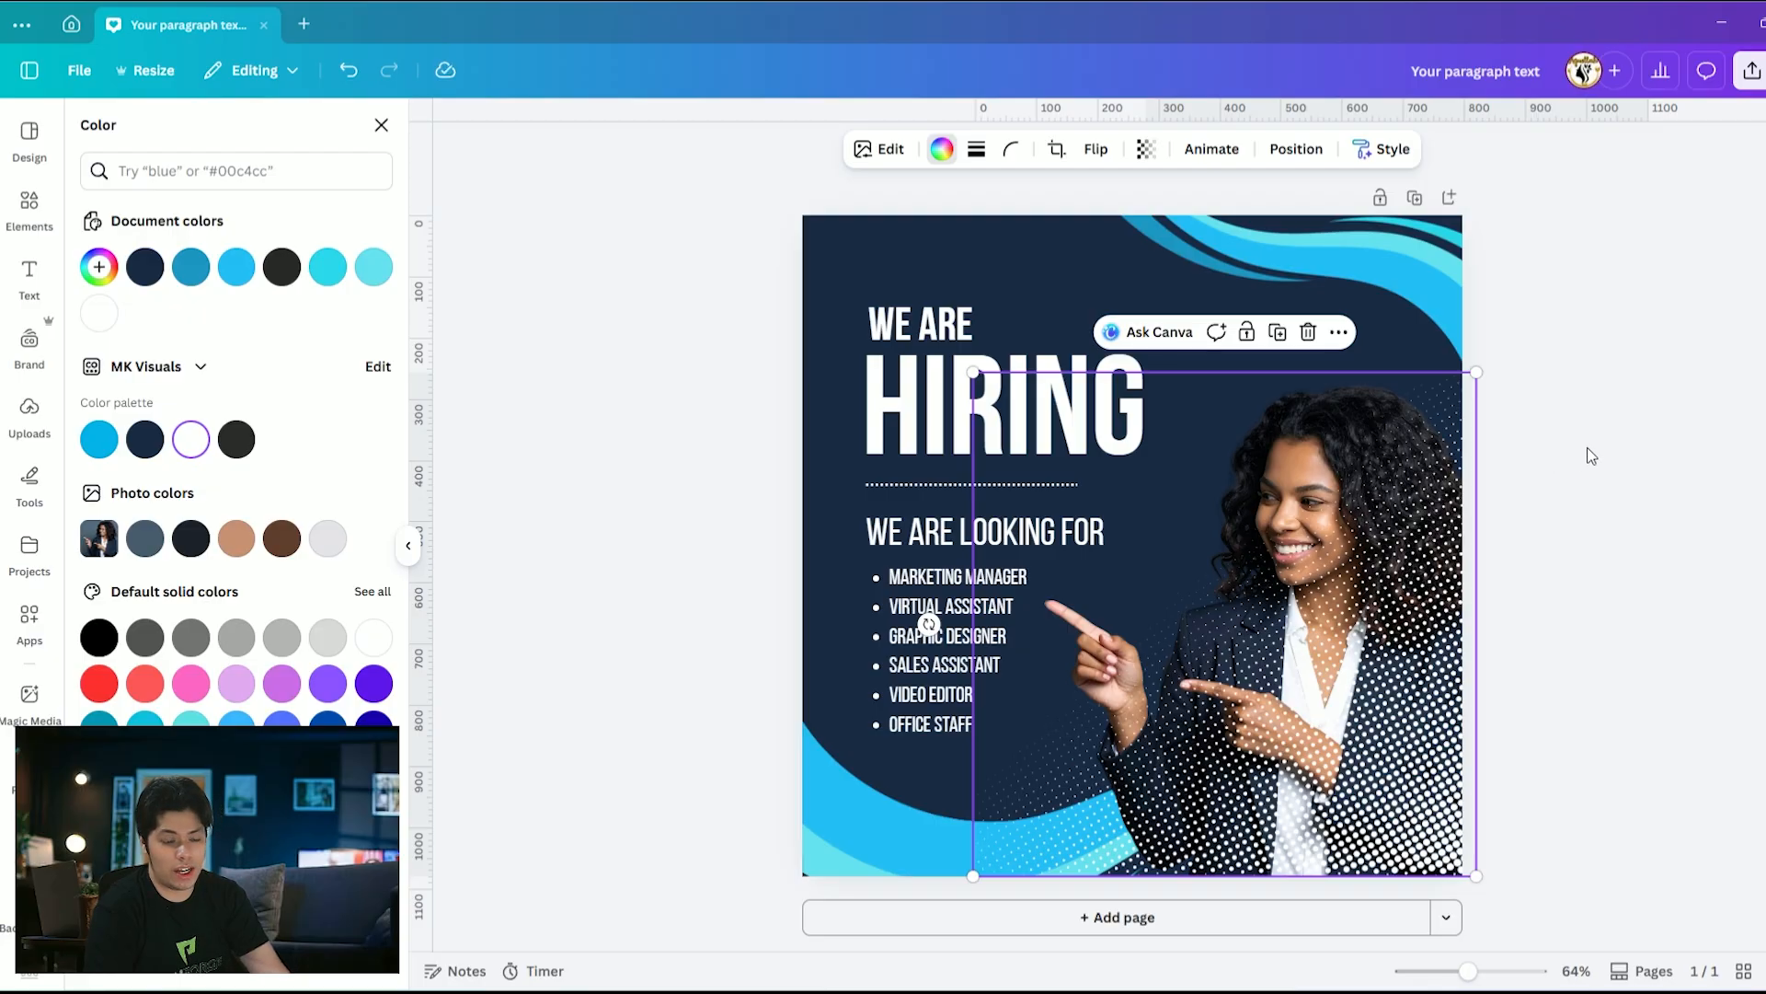
Move the halftone graphic behind the woman's photo in the layer order
left_click(1591, 456)
left_click(1603, 449)
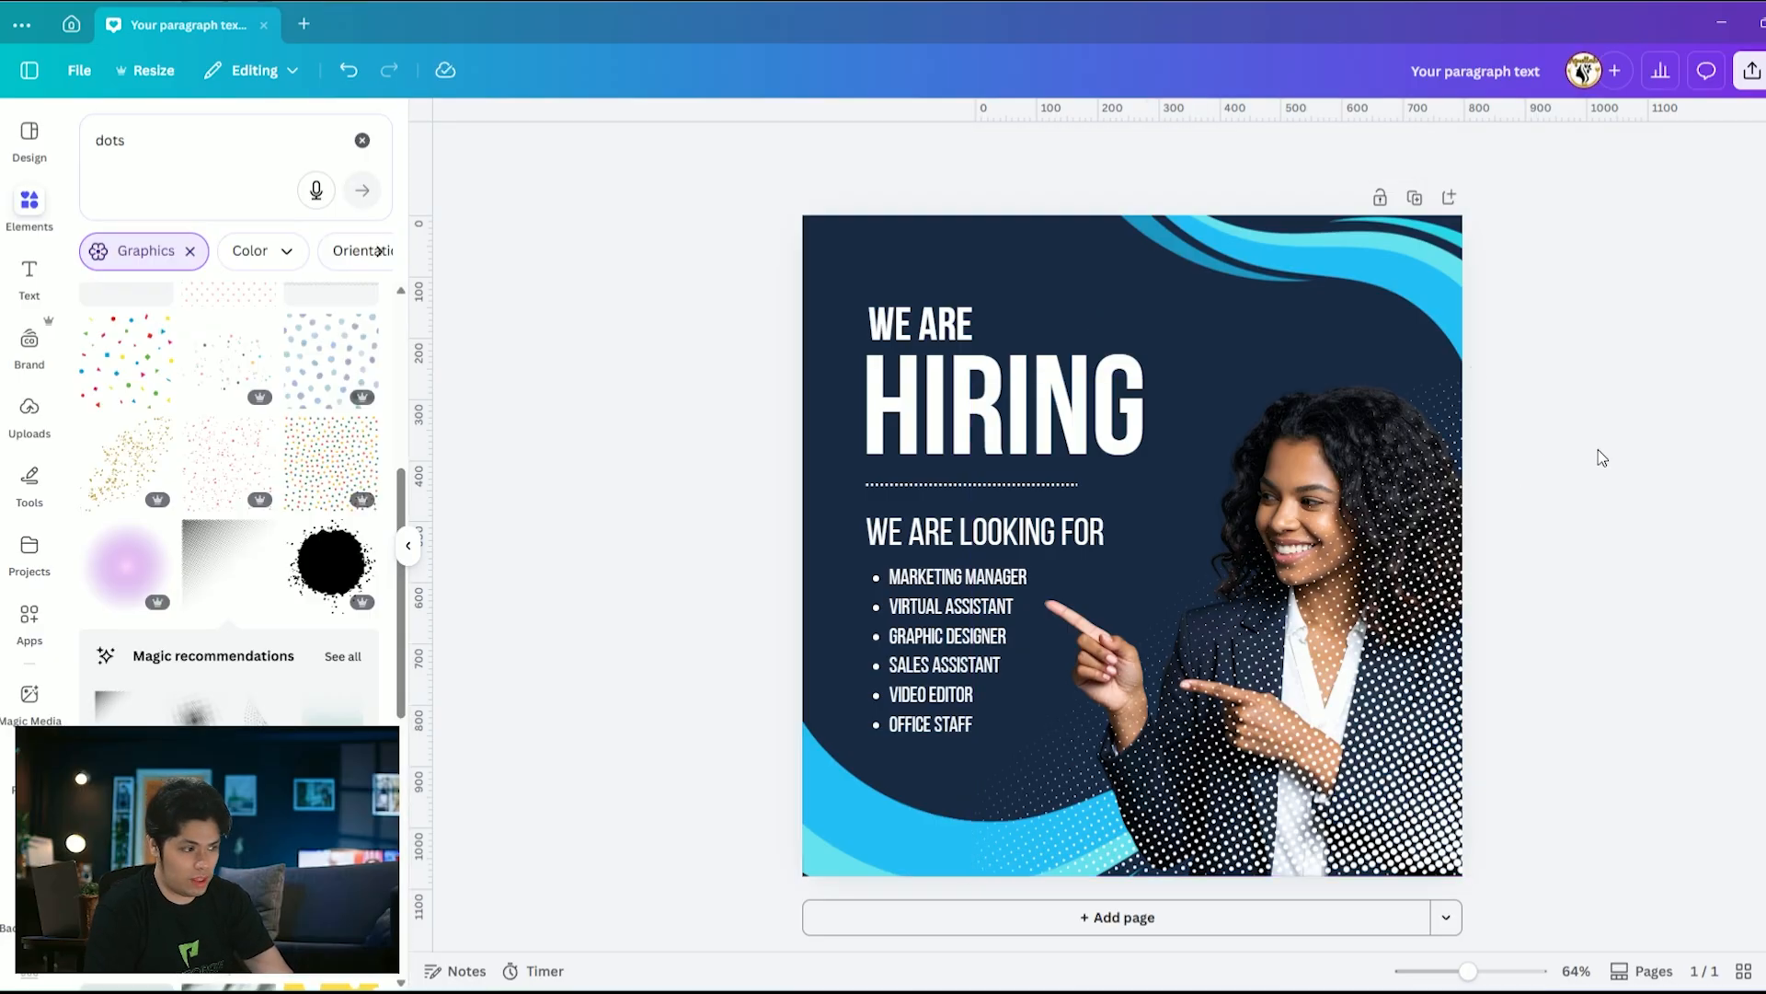
key("alt+1")
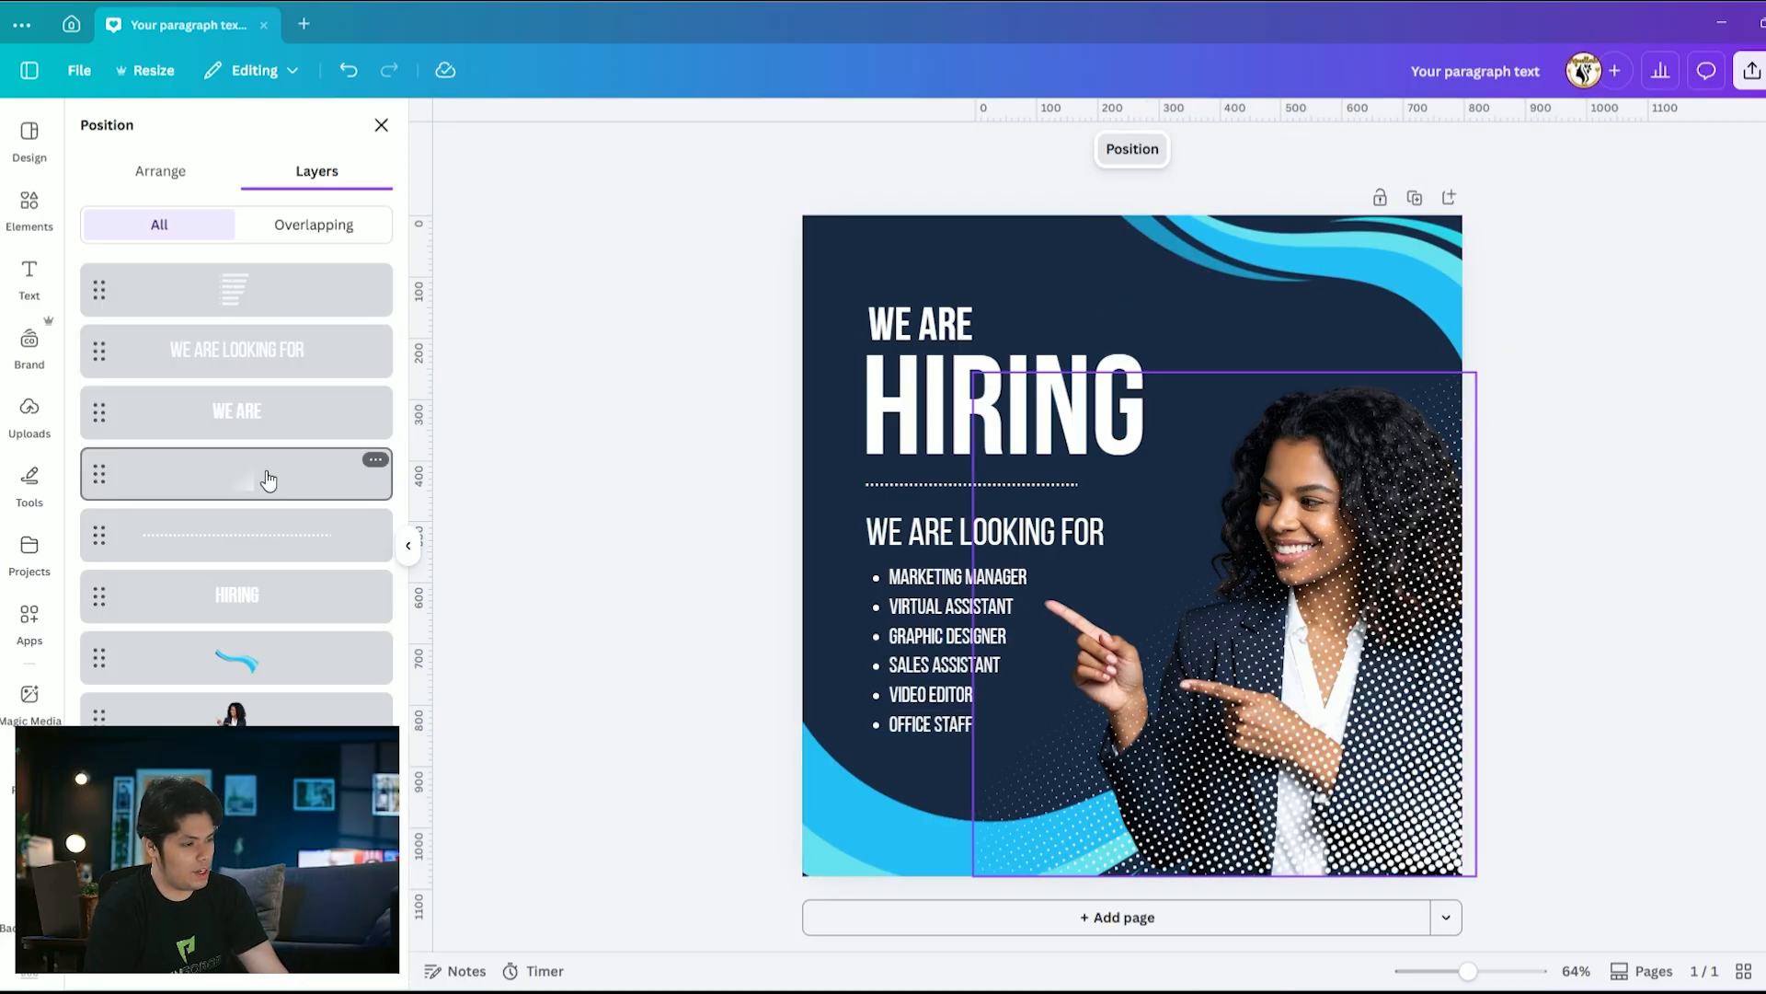
left_click_drag(236, 488, 237, 736)
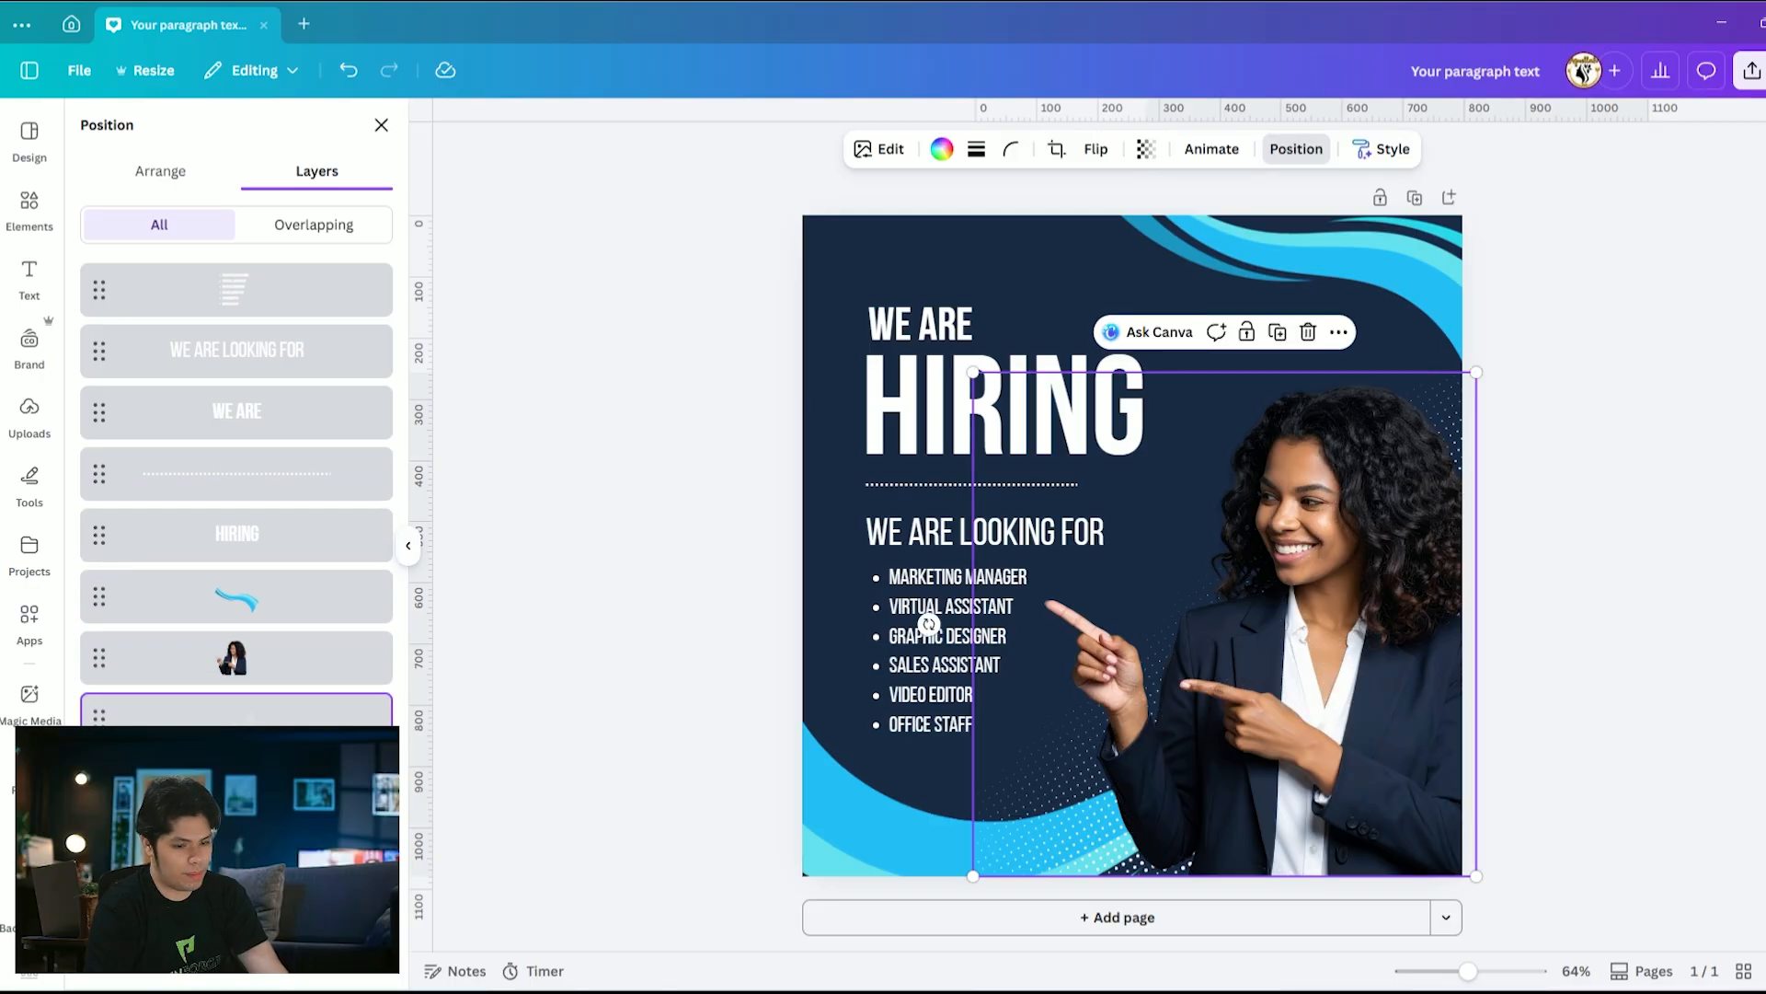
Enlarge the halftone graphic slightly and shift it right and down so it runs off the page's right and bottom edges
left_click_drag(1470, 377, 1429, 393)
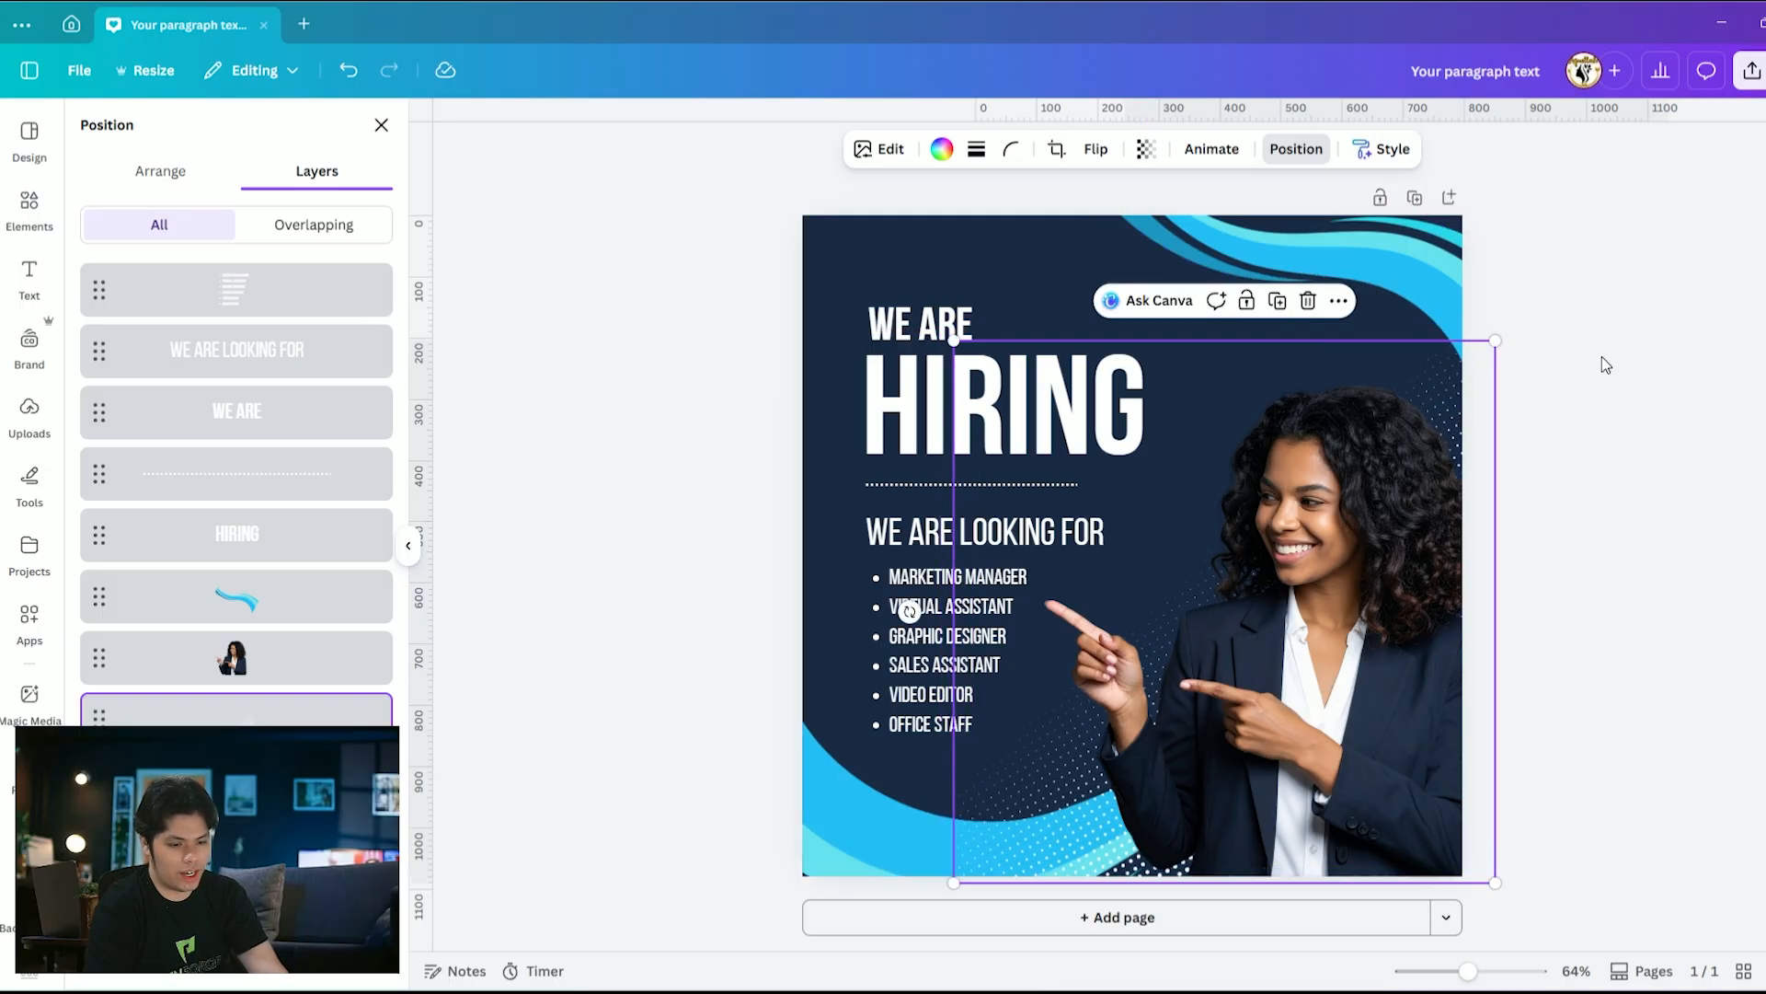
left_click(1603, 359)
left_click(1603, 359)
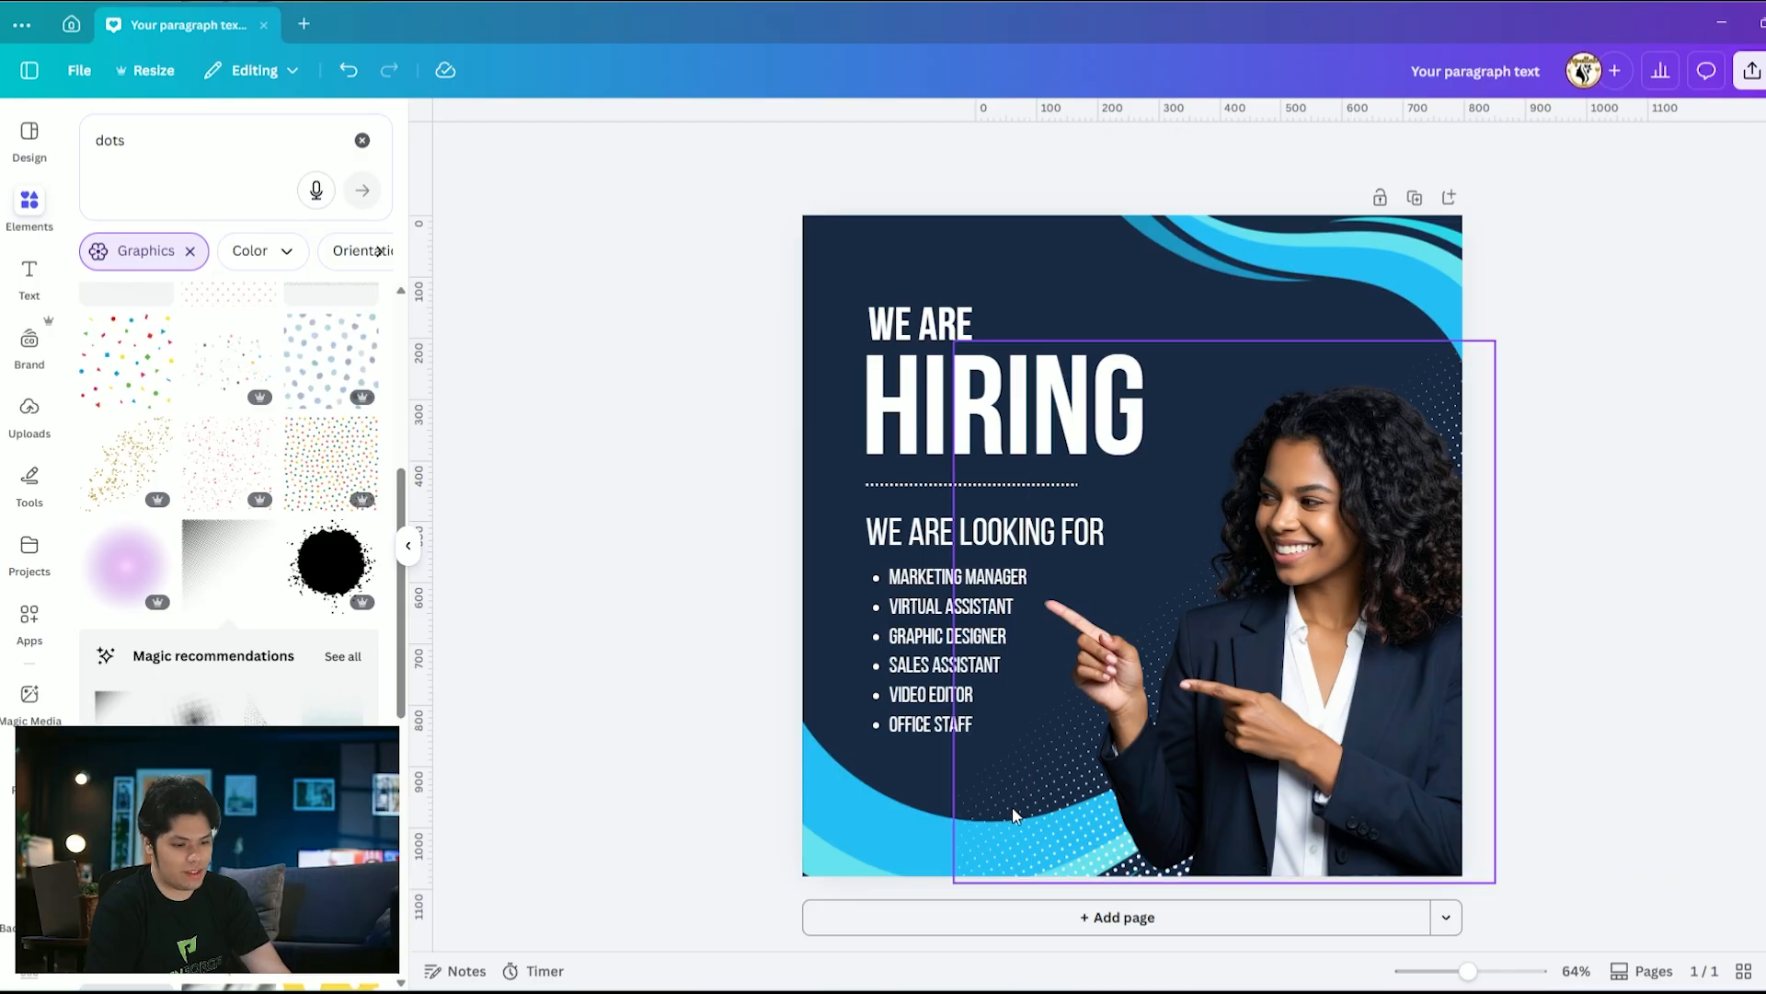
left_click(1029, 830)
left_click_drag(1028, 829, 1075, 845)
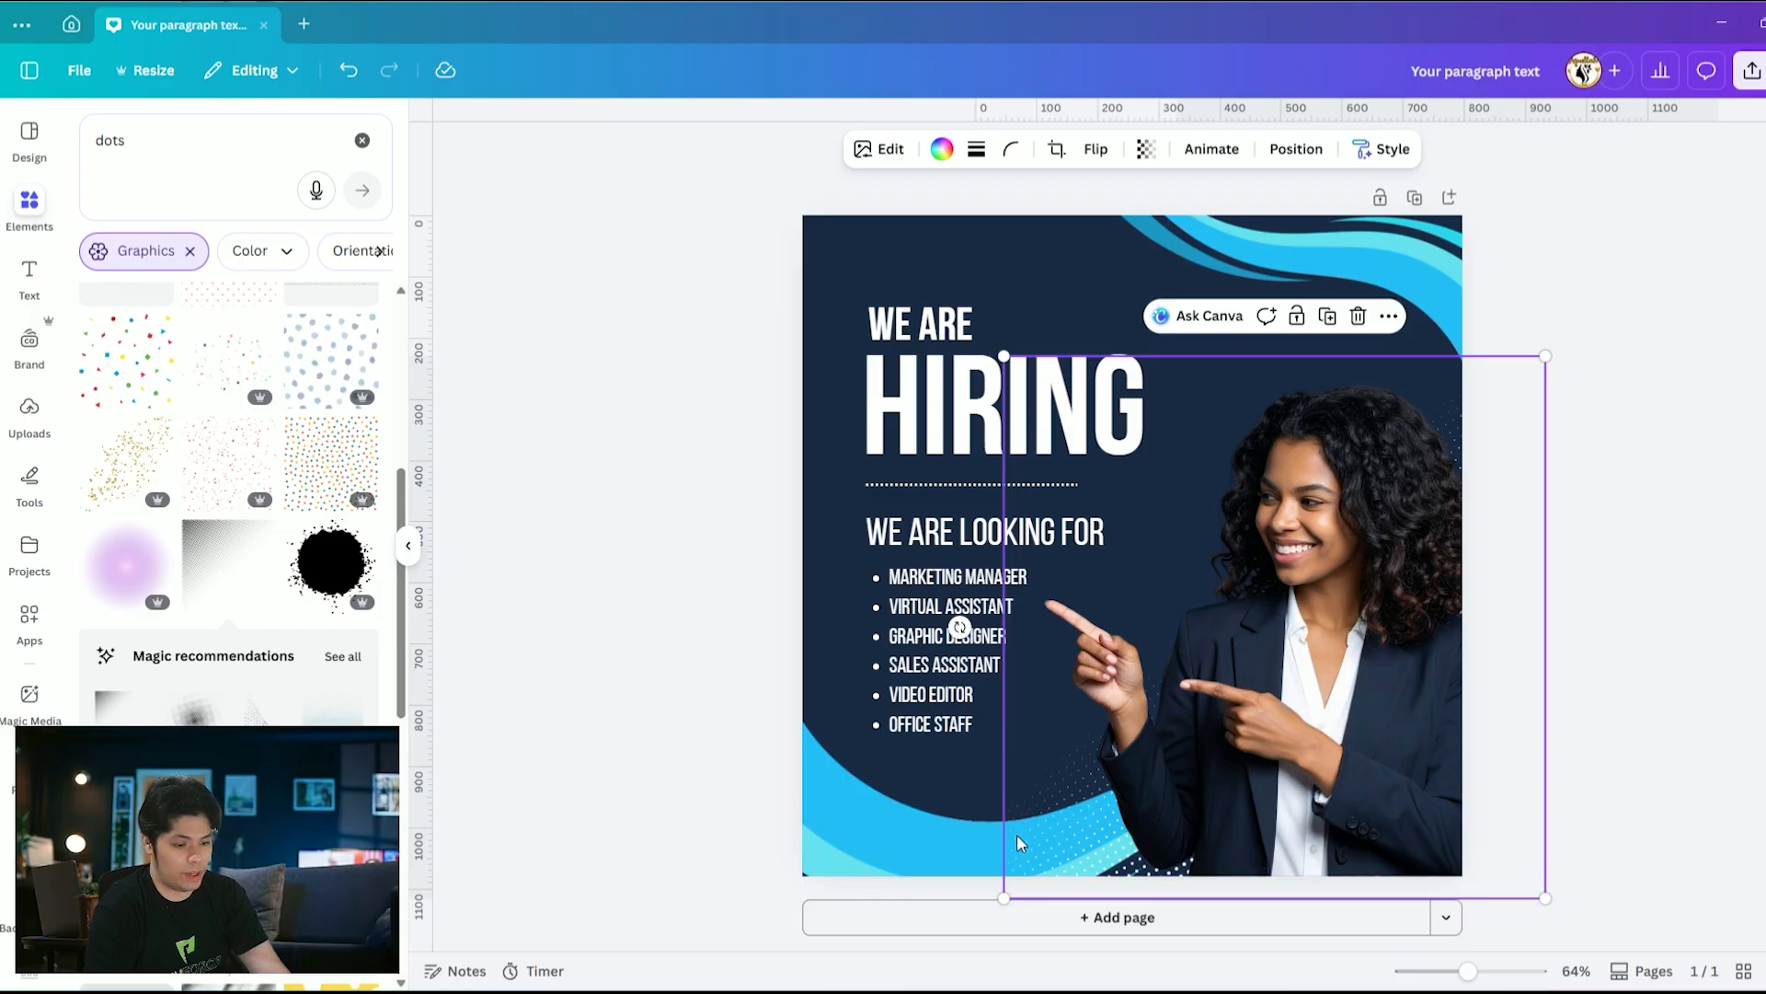
Duplicate the halftone graphic, move the copy to the page's upper-left corner and rotate it so its densest dots face that corner
left_click(1328, 317)
left_click_drag(1379, 696, 1092, 440)
left_click_drag(800, 327, 798, 448)
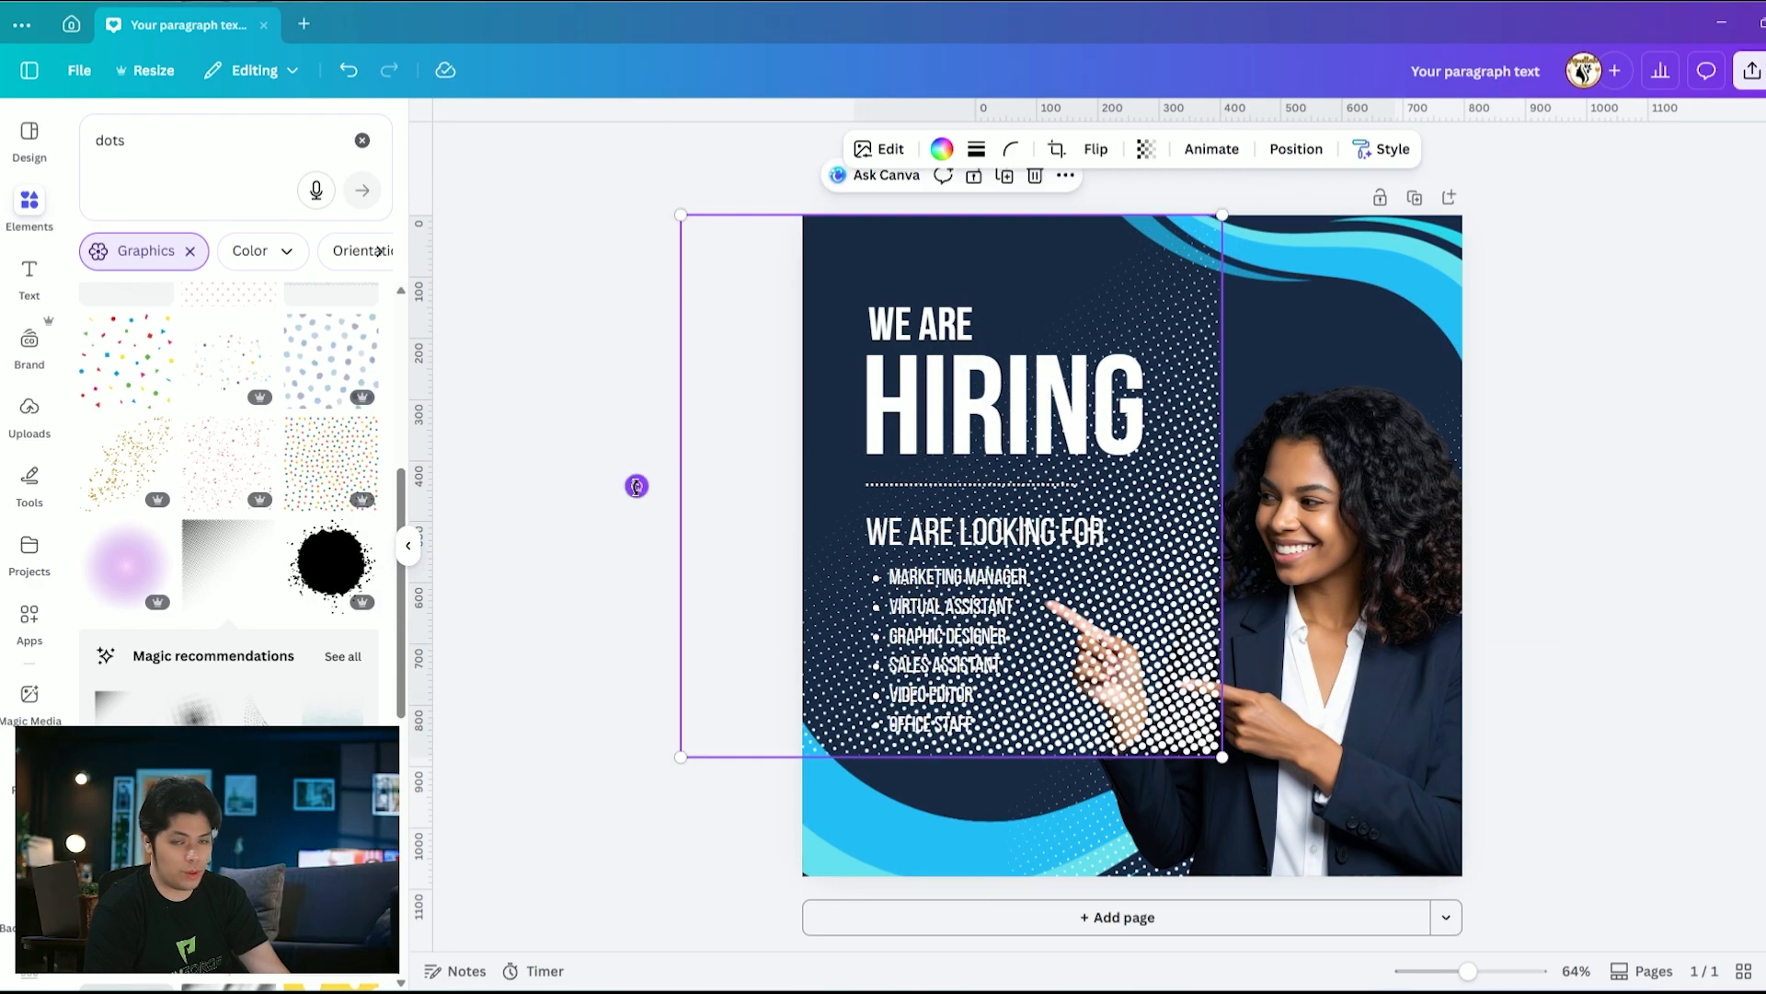
left_click_drag(637, 486, 1154, 412)
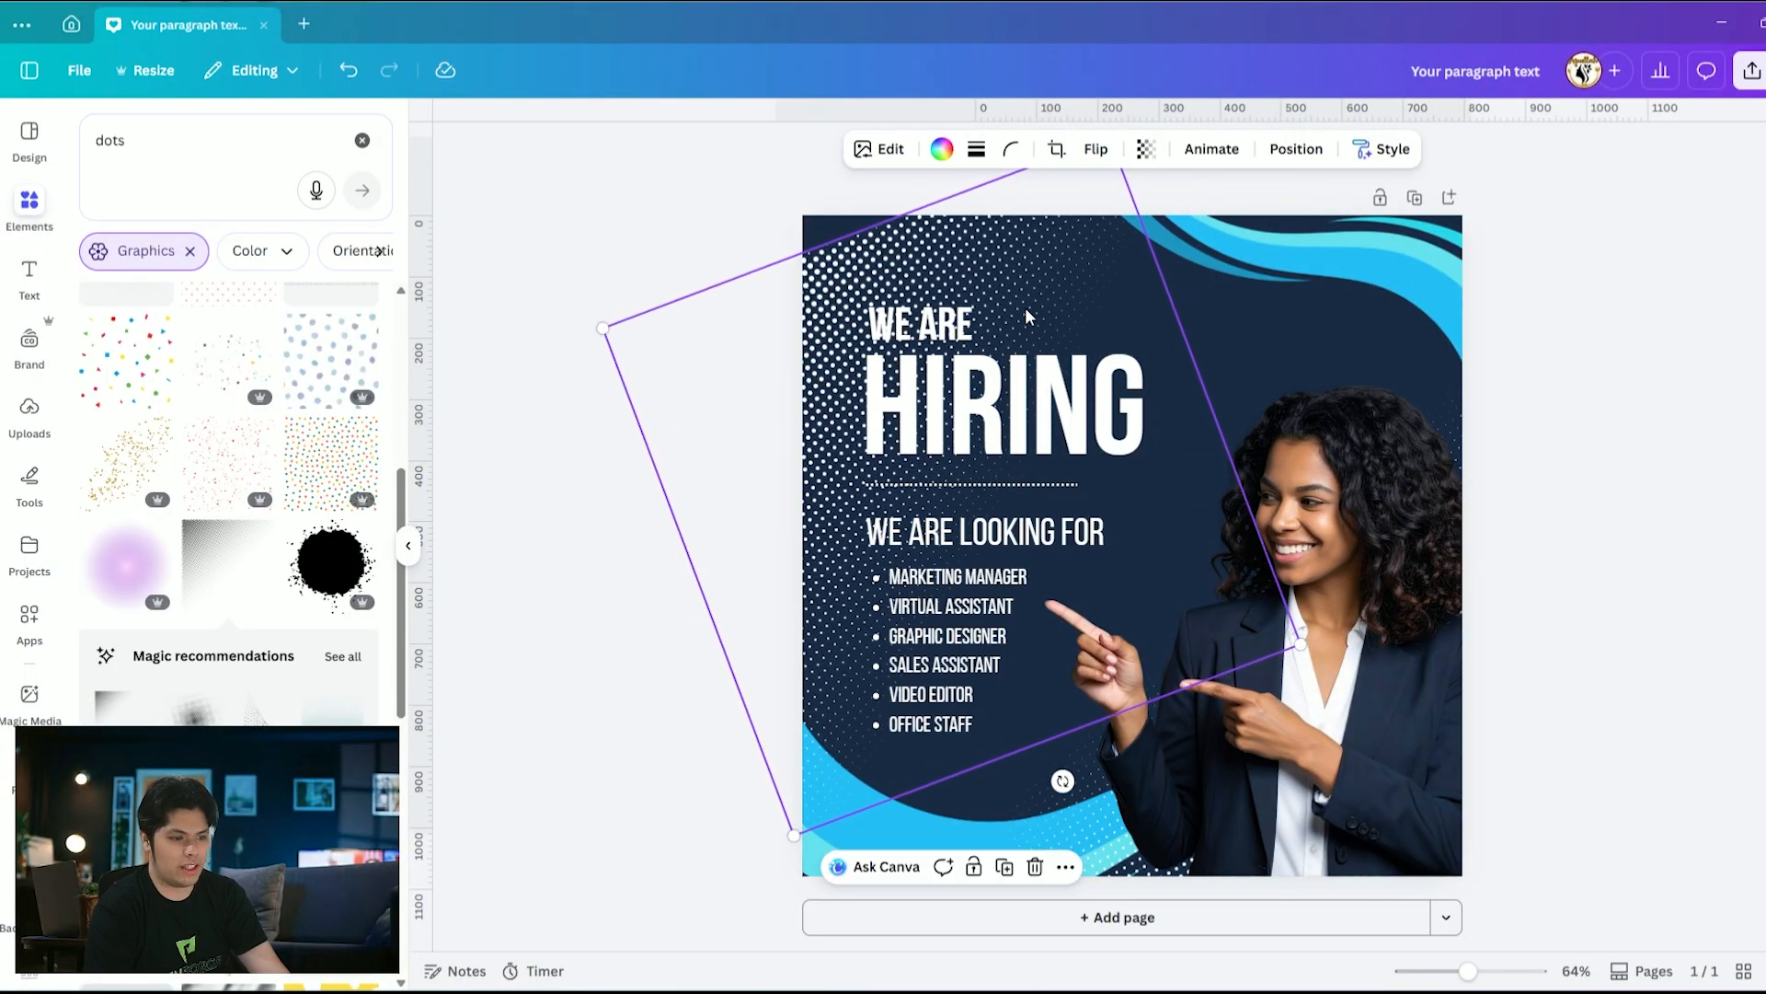
left_click_drag(1025, 315, 964, 198)
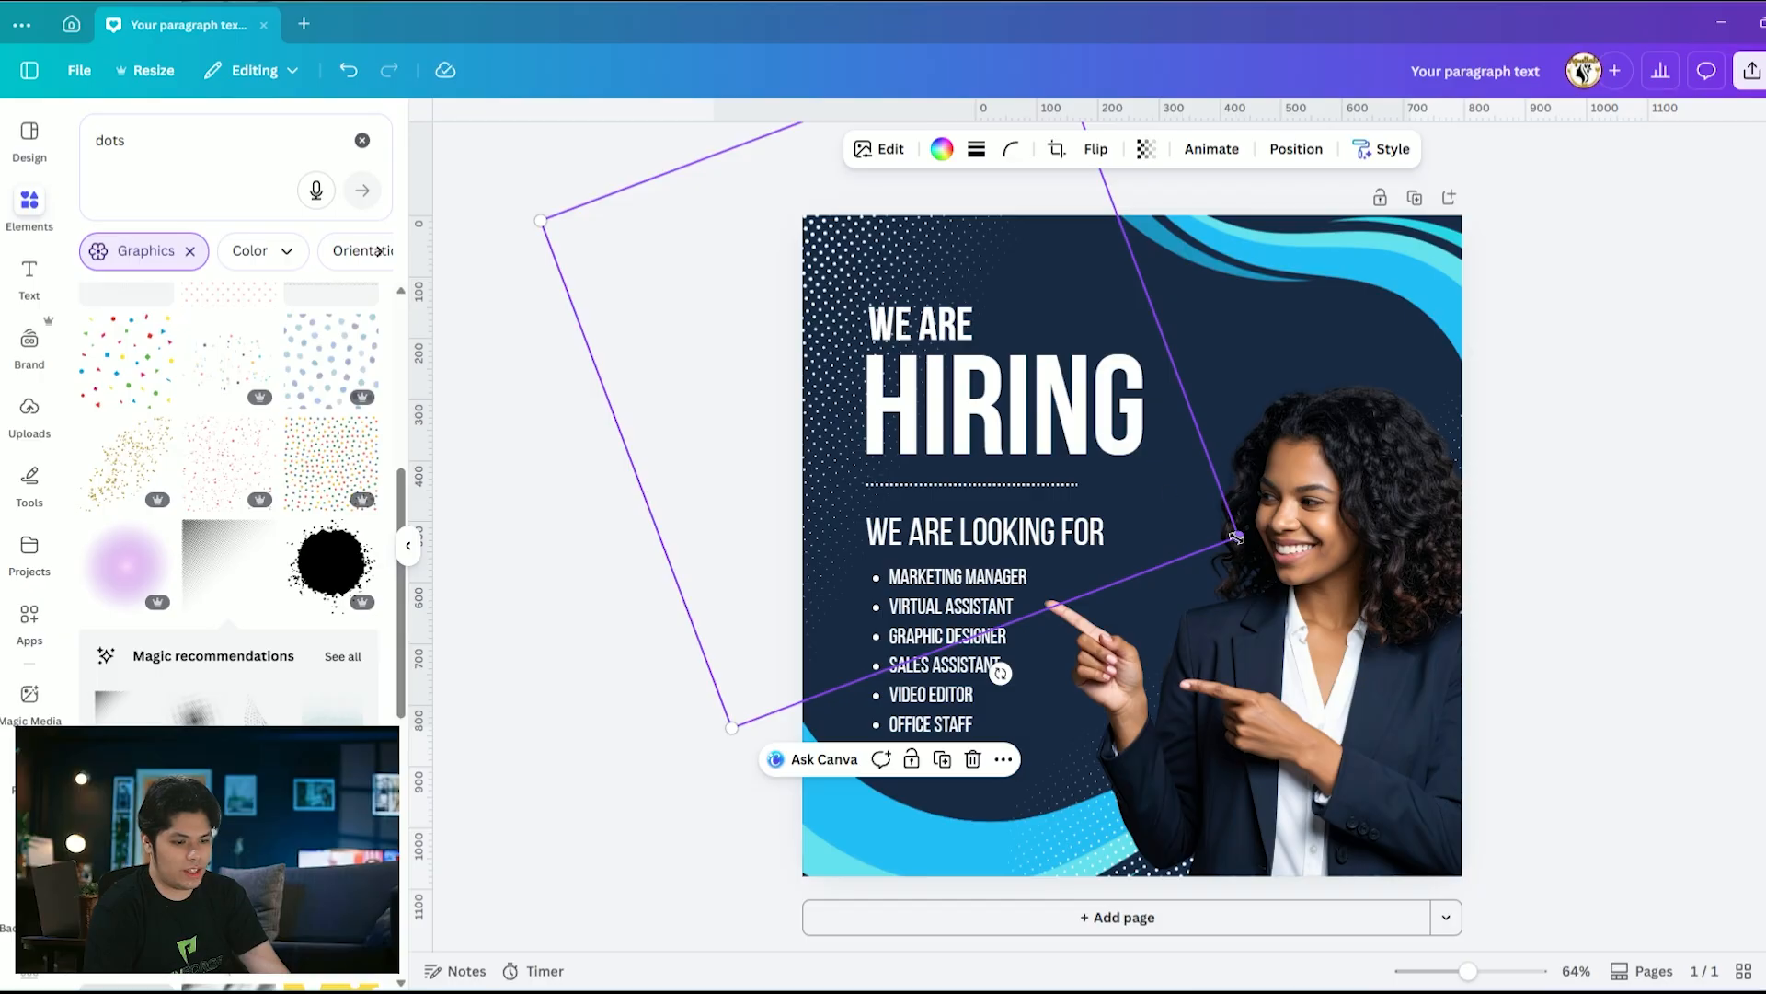
Shrink the halftone copy, turn it to a slight tilt and place it so its dots fade out above the WE ARE text
left_click_drag(1237, 537, 1090, 469)
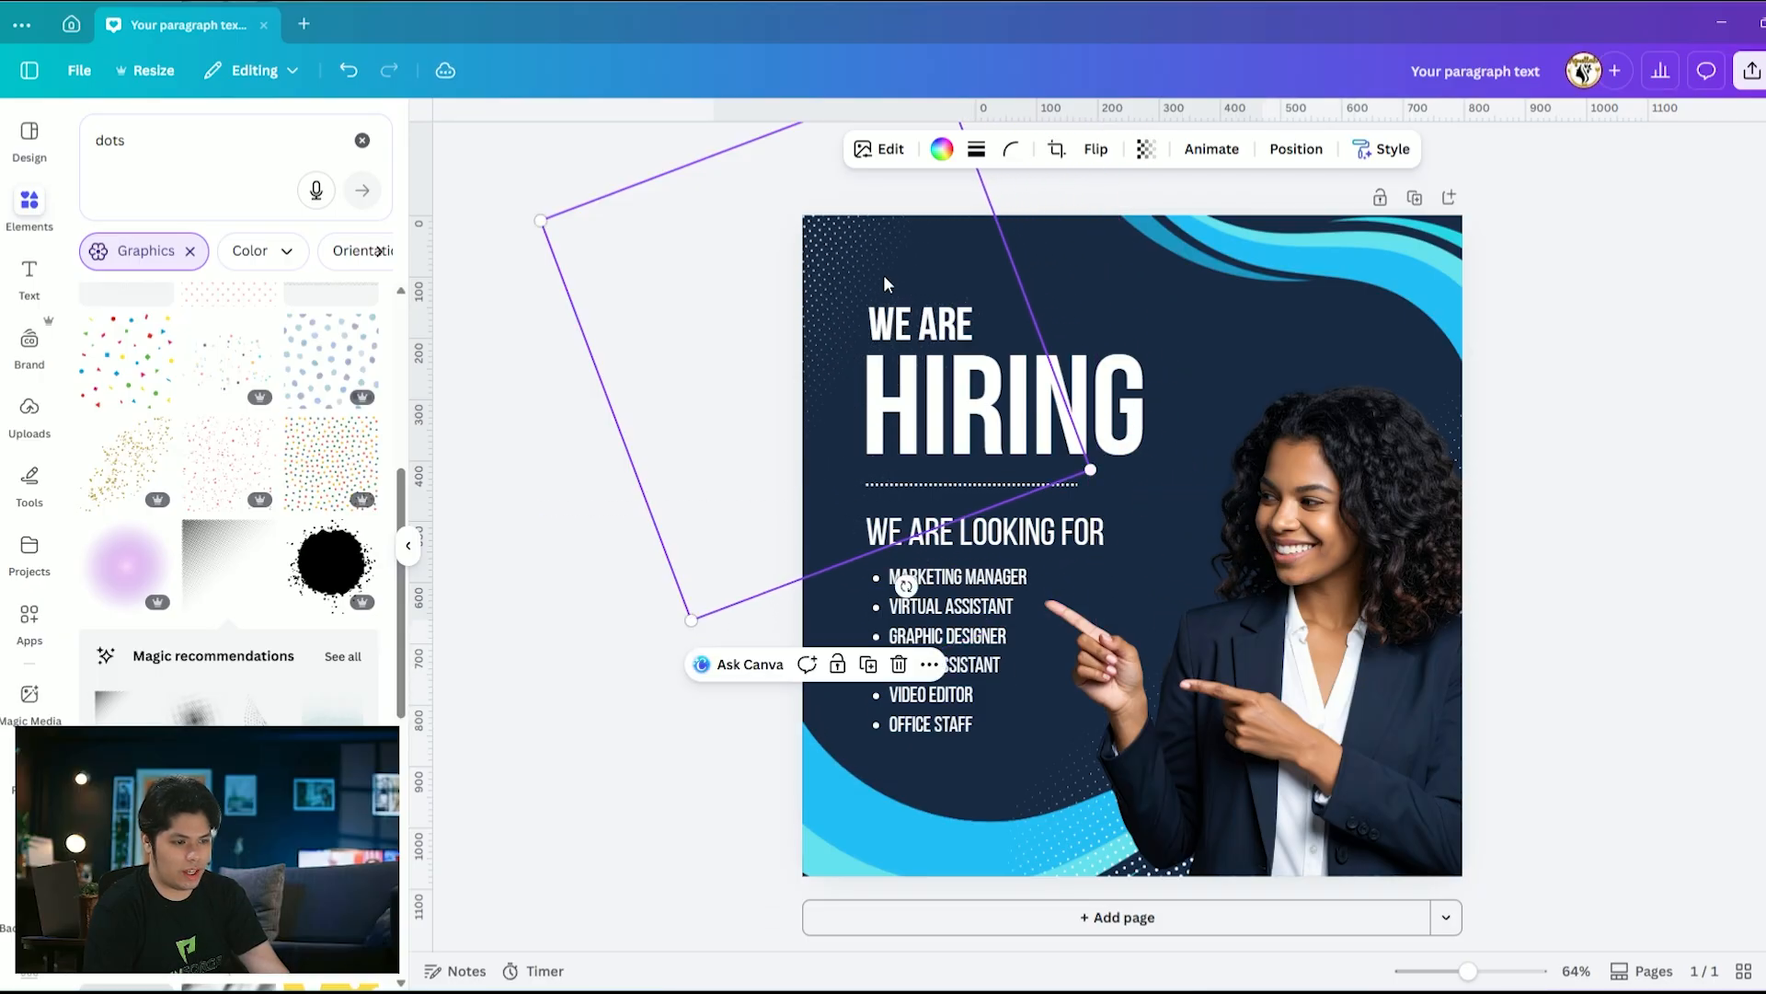
left_click_drag(886, 284, 892, 308)
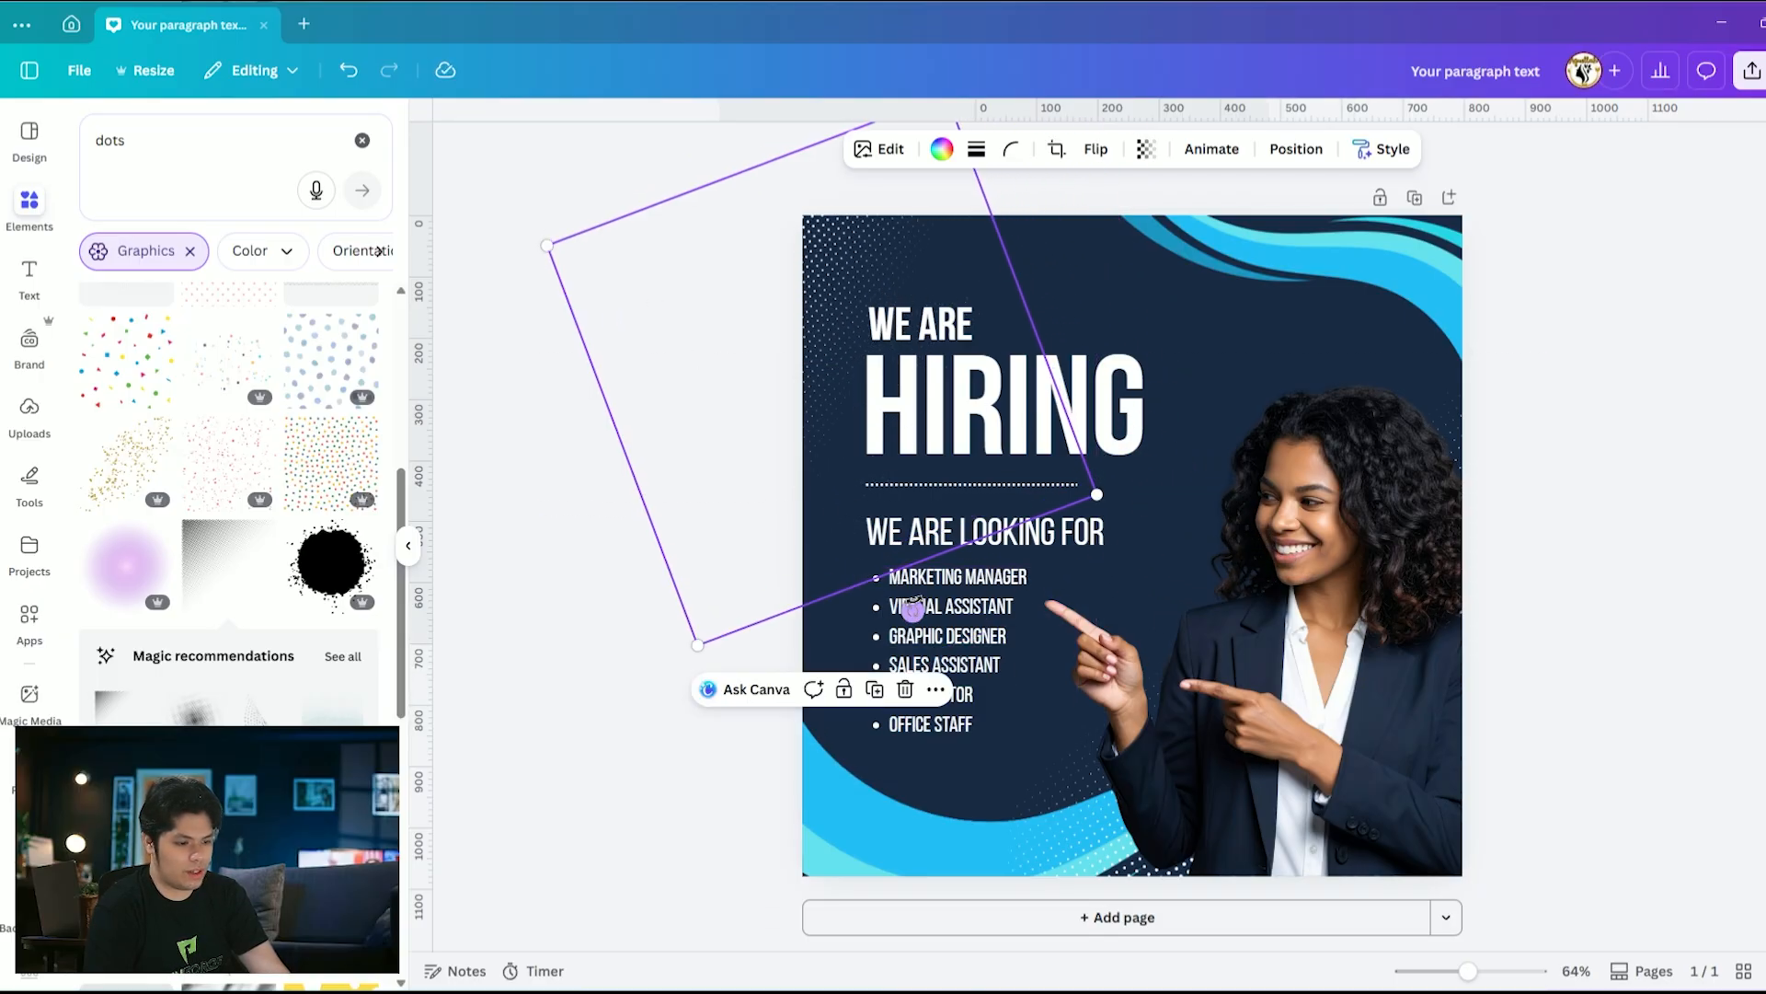
left_click_drag(912, 611, 874, 617)
left_click_drag(835, 356, 826, 321)
left_click_drag(1064, 281, 1084, 342)
left_click_drag(956, 300, 935, 274)
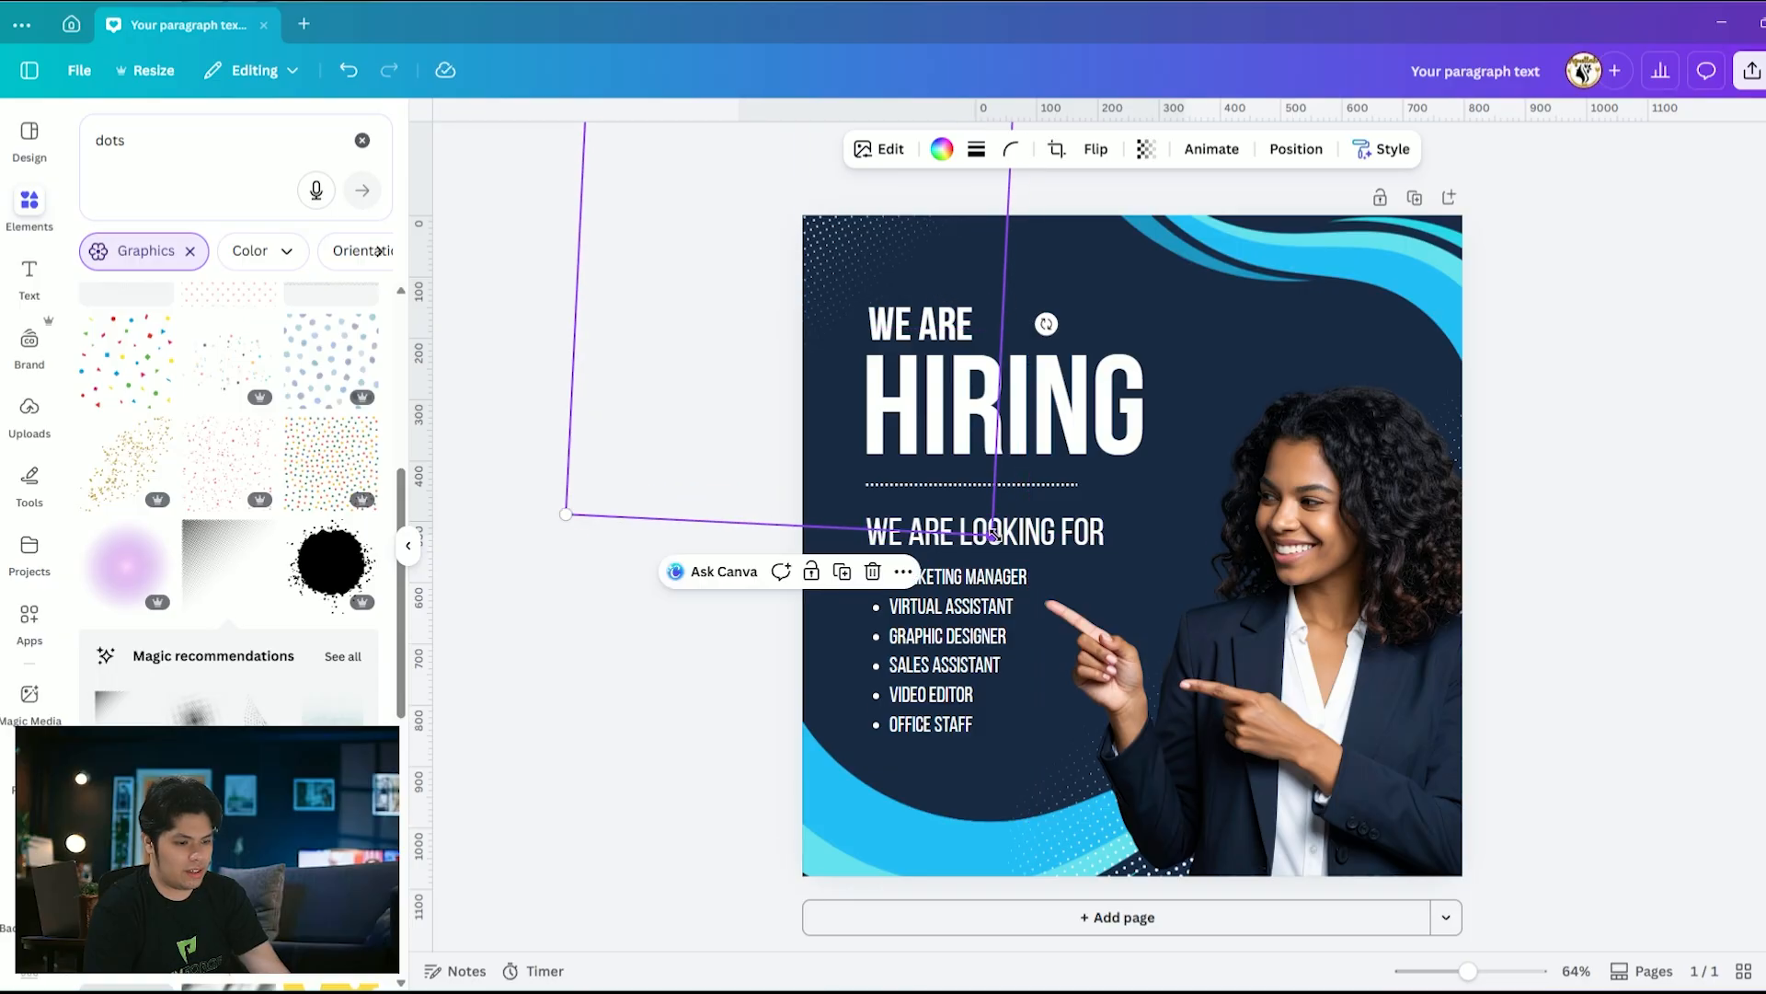
left_click_drag(996, 534, 1029, 575)
left_click_drag(910, 332, 904, 324)
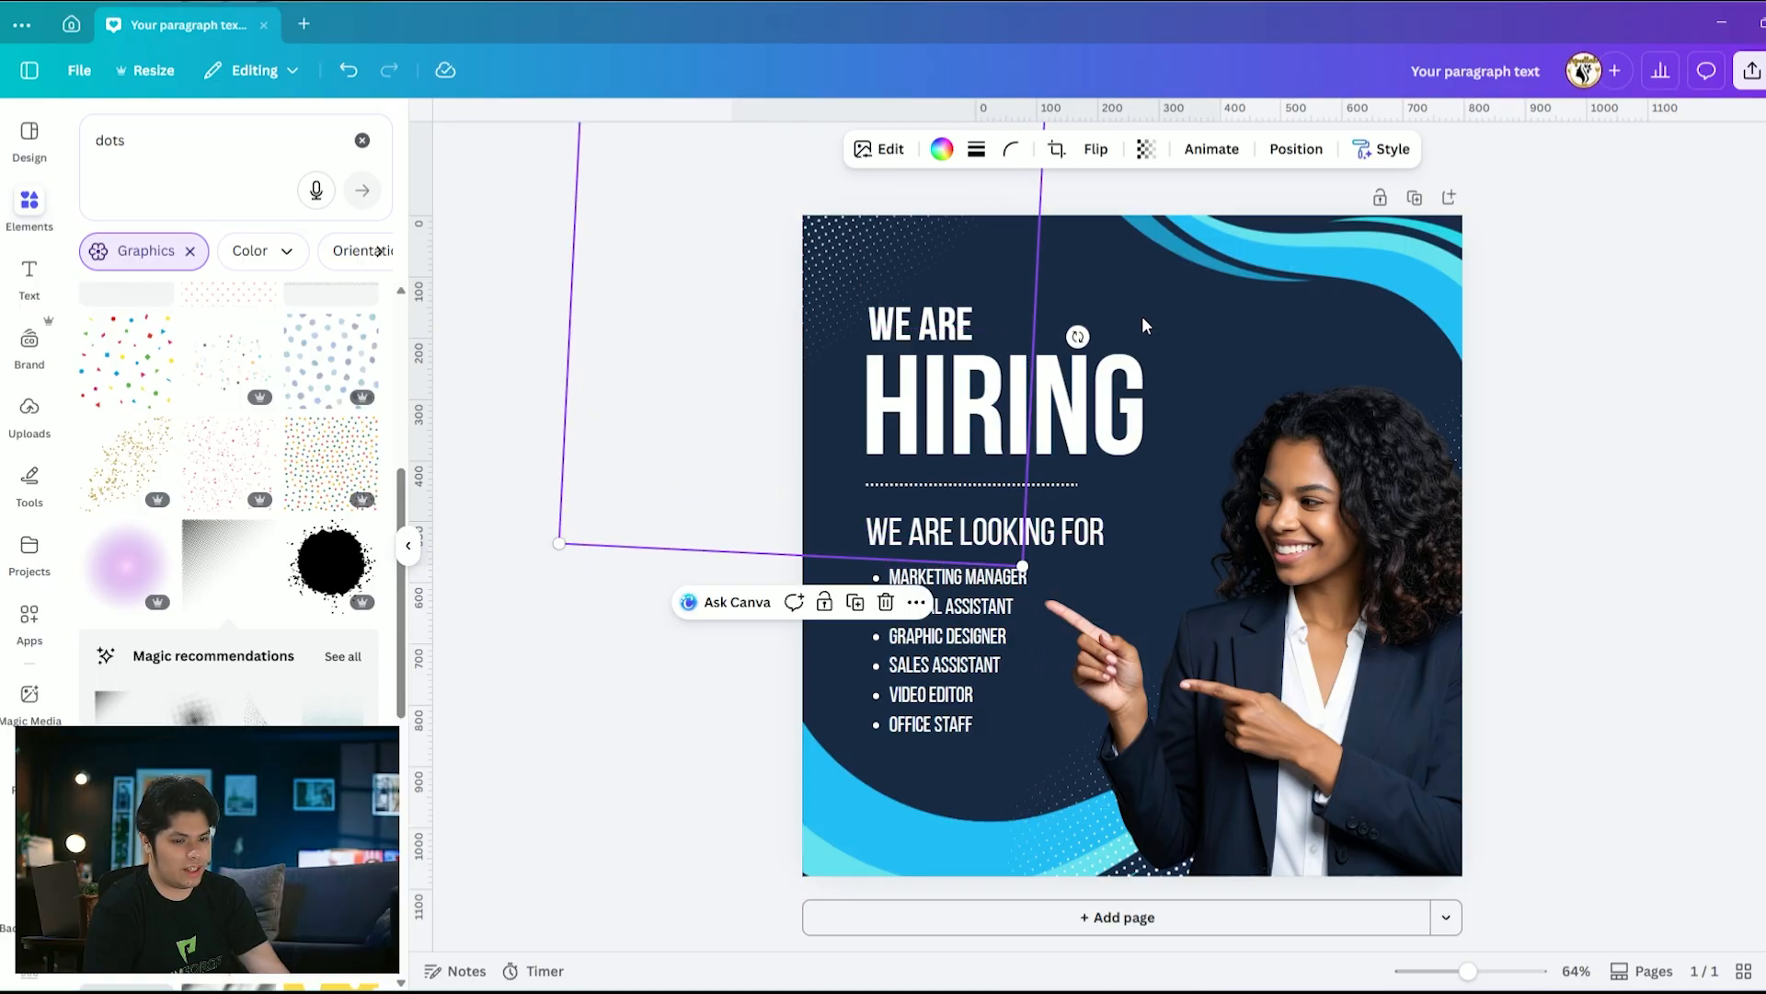
Nudge the upper-left halftone graphic slightly up and to the left
left_click(1620, 417)
left_click(1449, 416)
left_click(1622, 289)
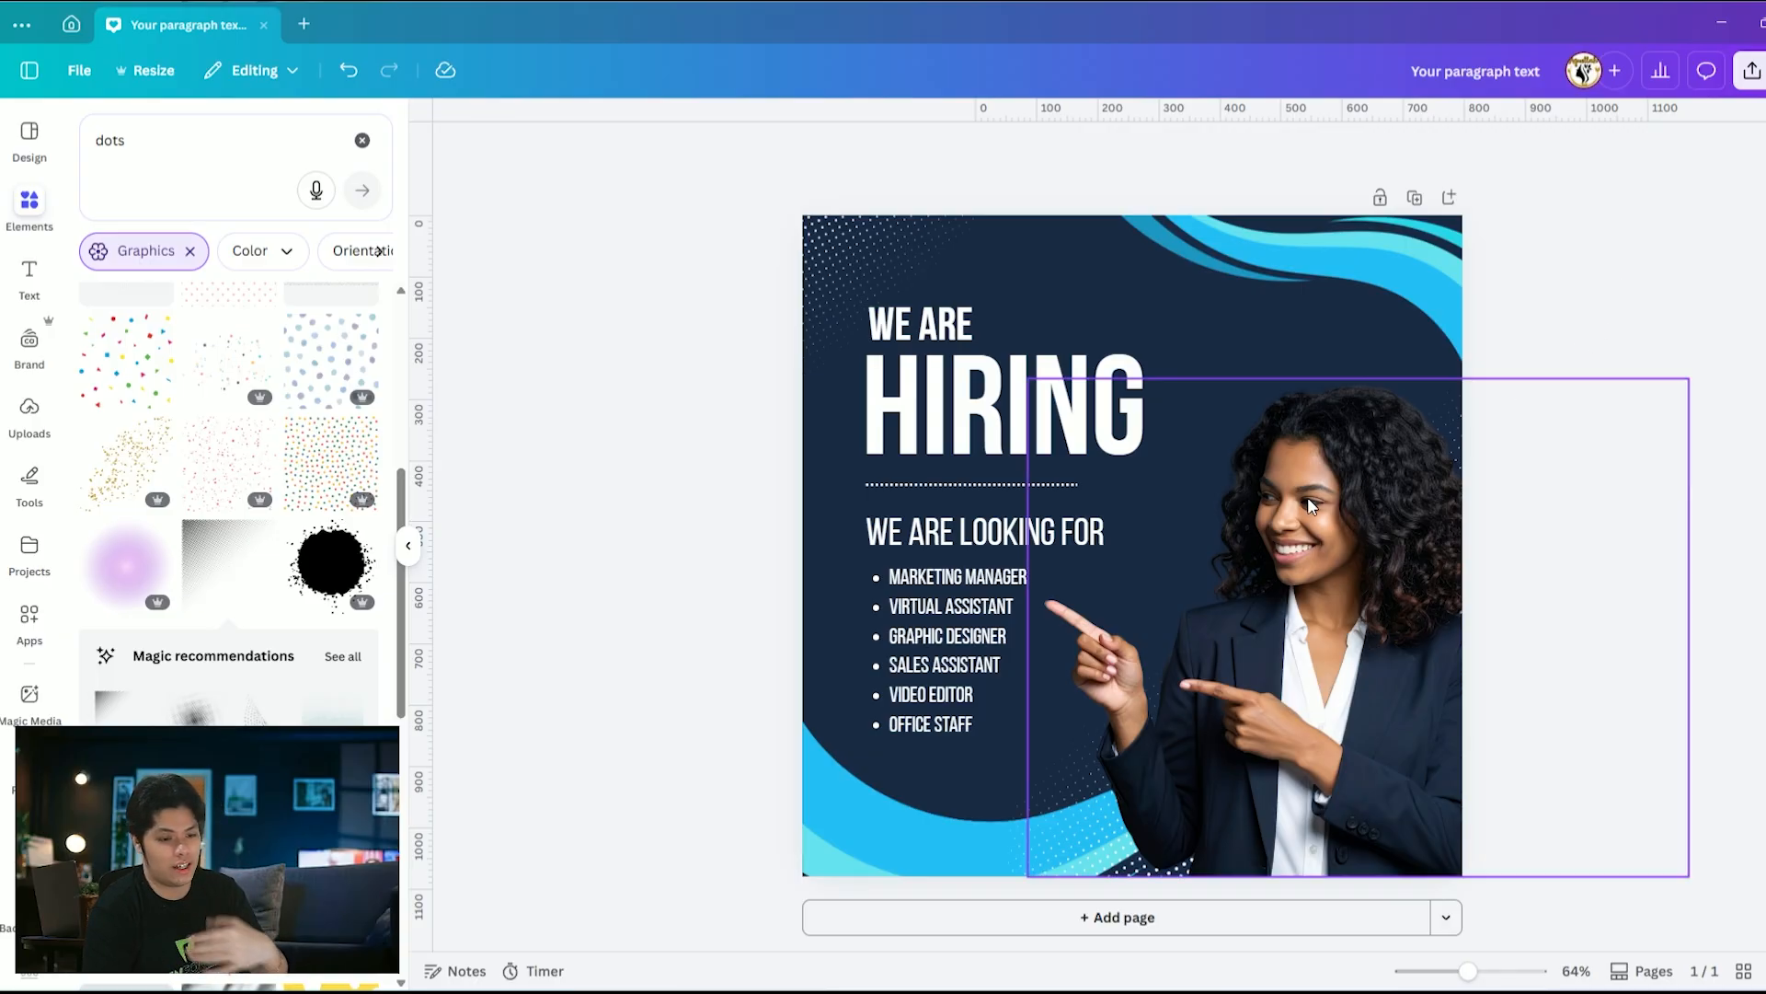
left_click_drag(871, 258, 864, 249)
left_click(1619, 368)
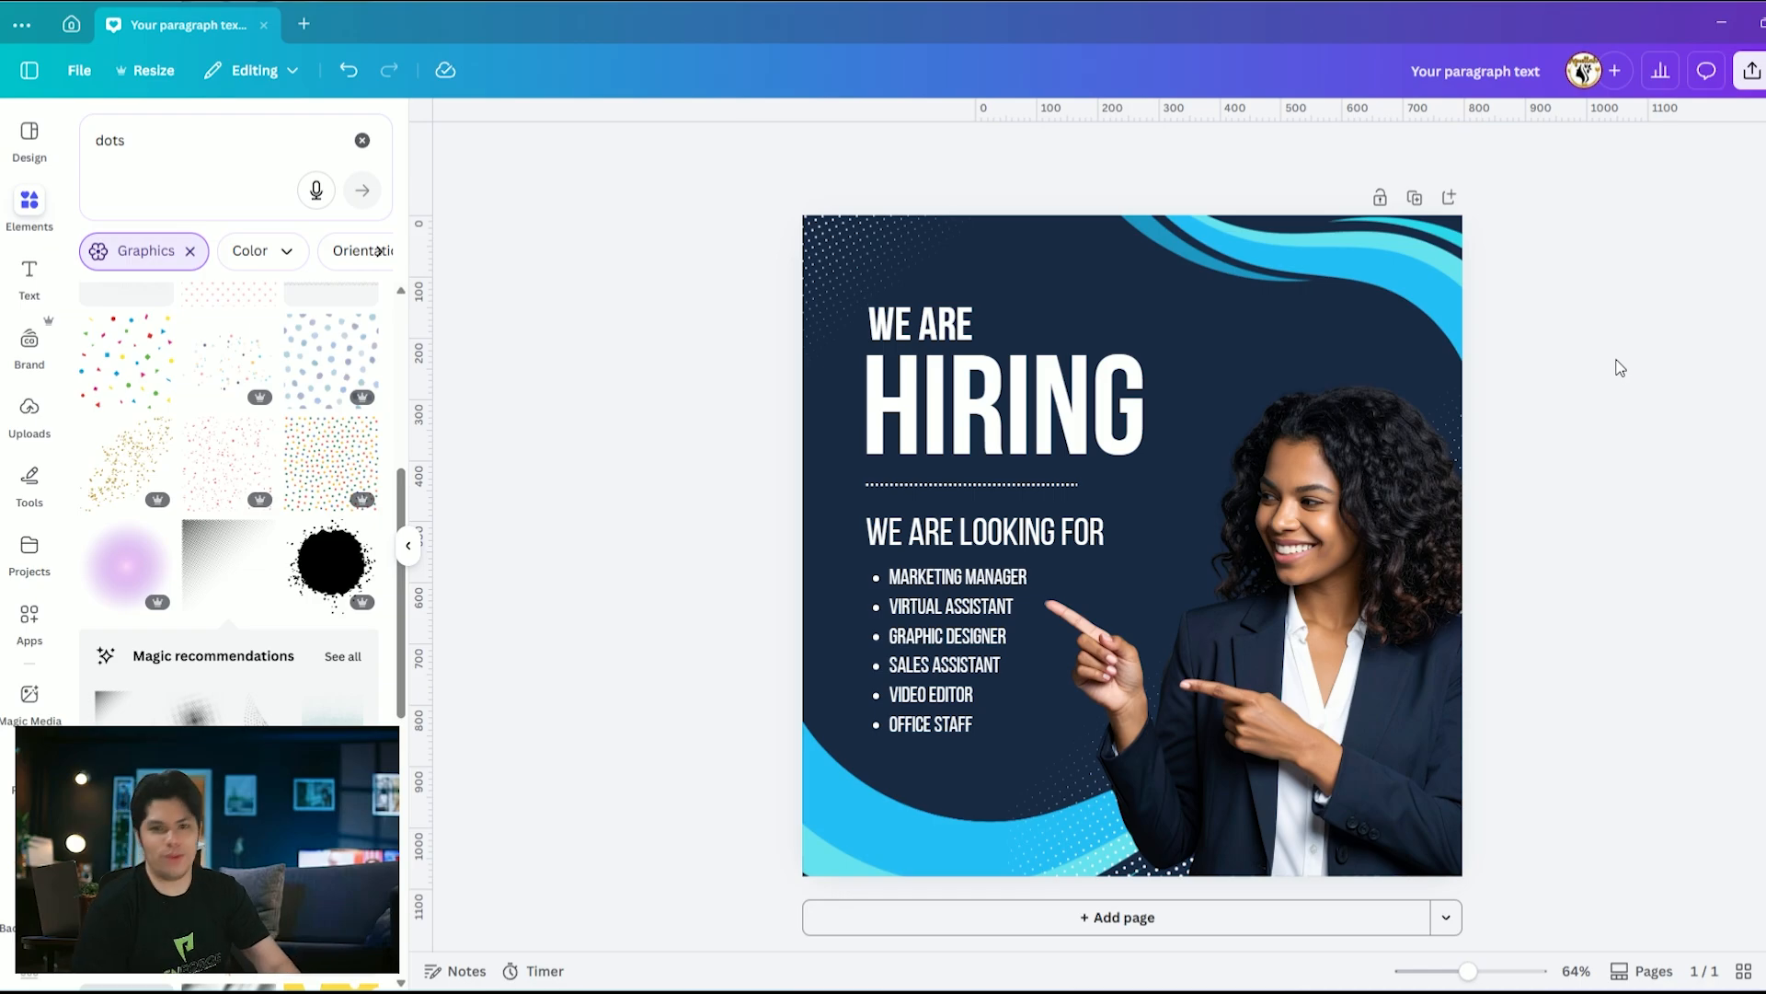
Replace the dots search with "textures" in the elements library and show all graphics results
left_click(362, 142)
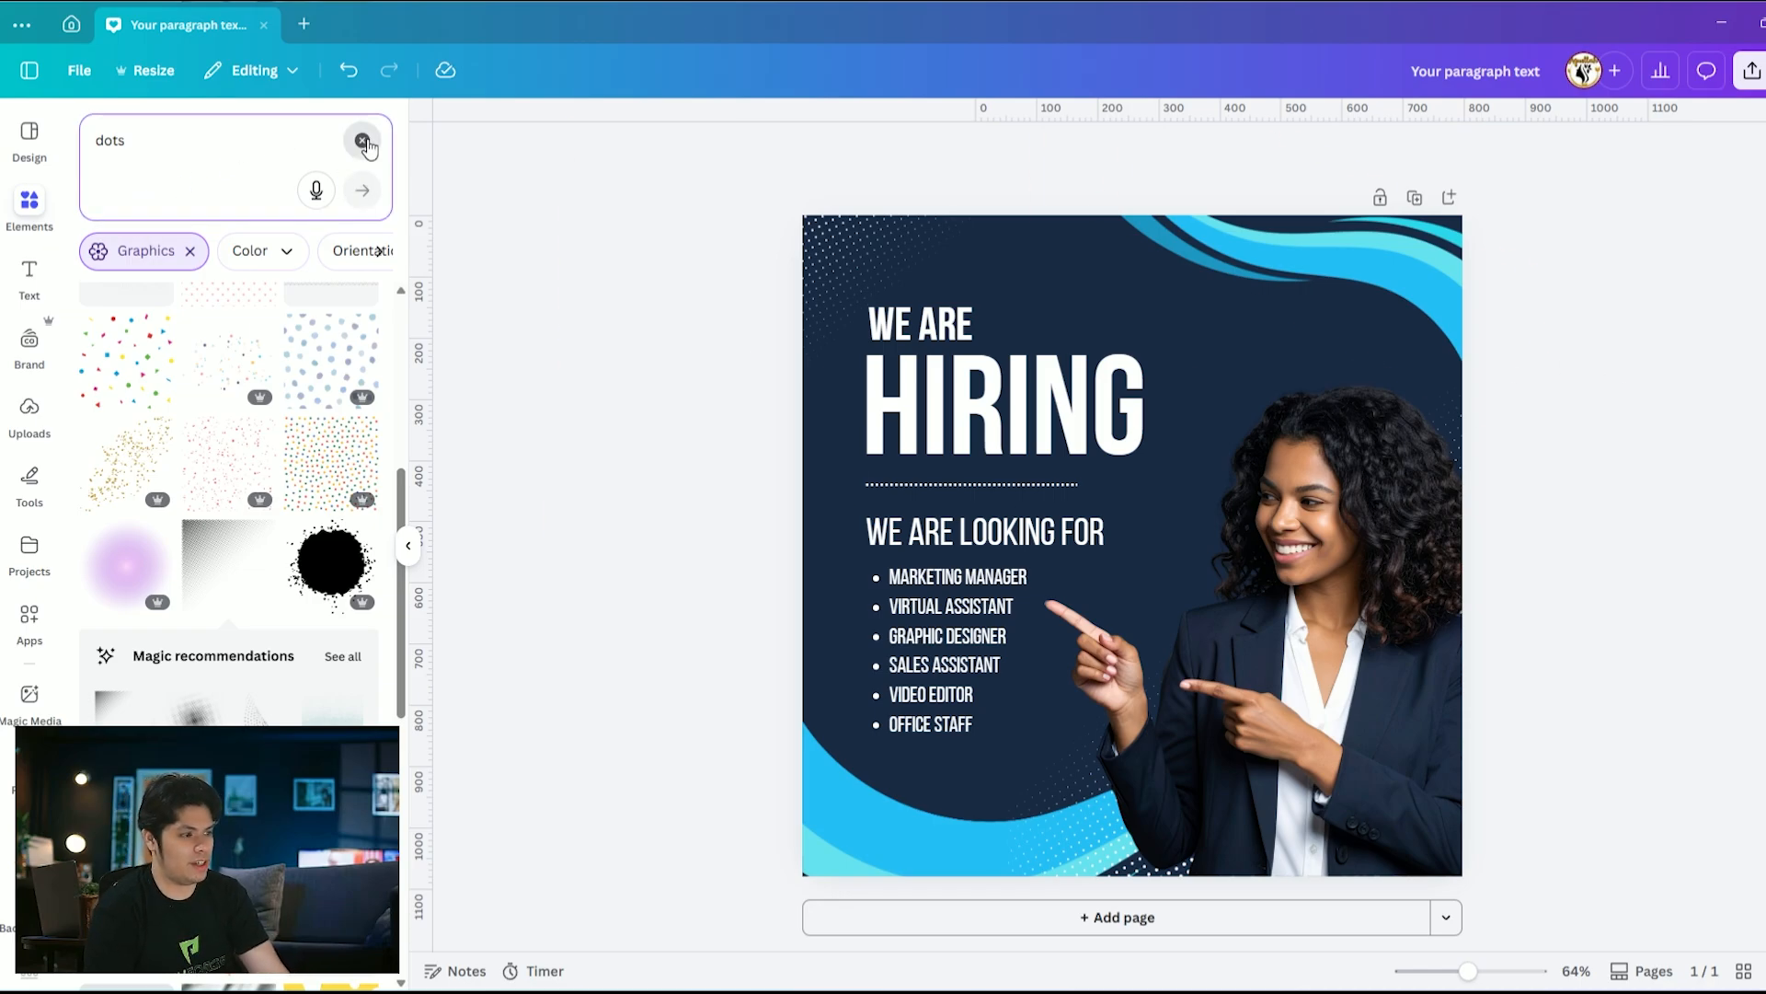
left_click(288, 143)
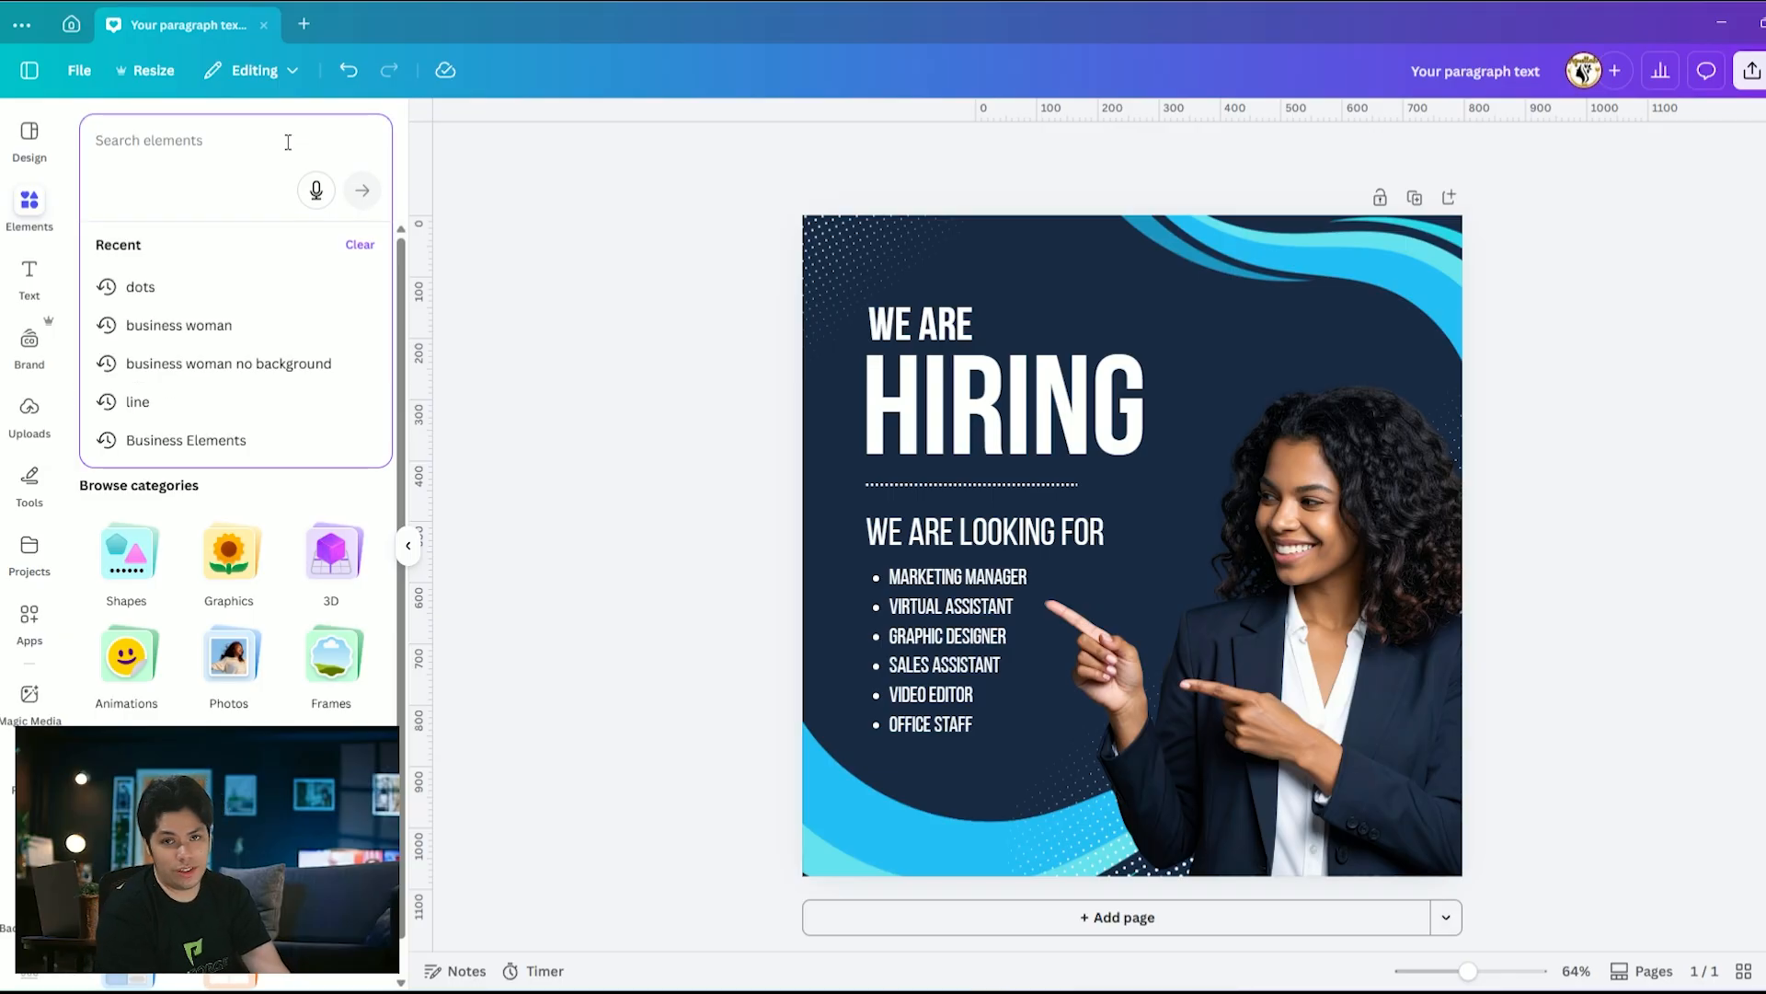
type("textures")
key("Return")
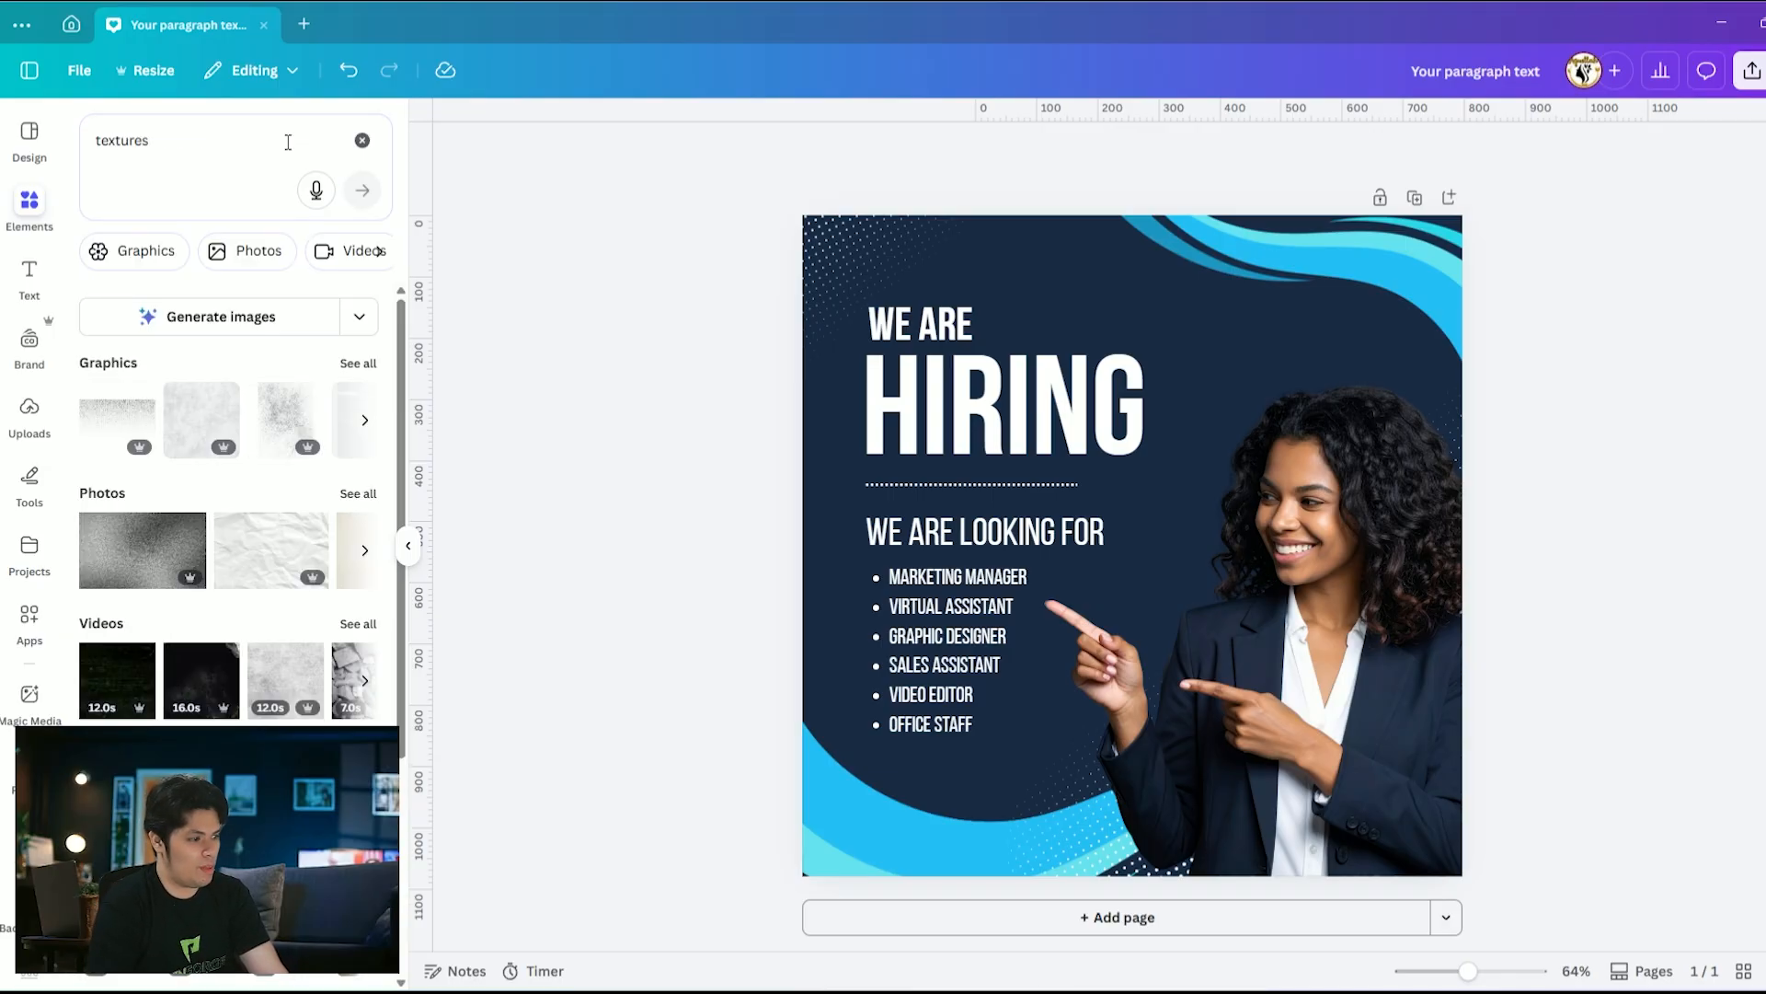
left_click(359, 363)
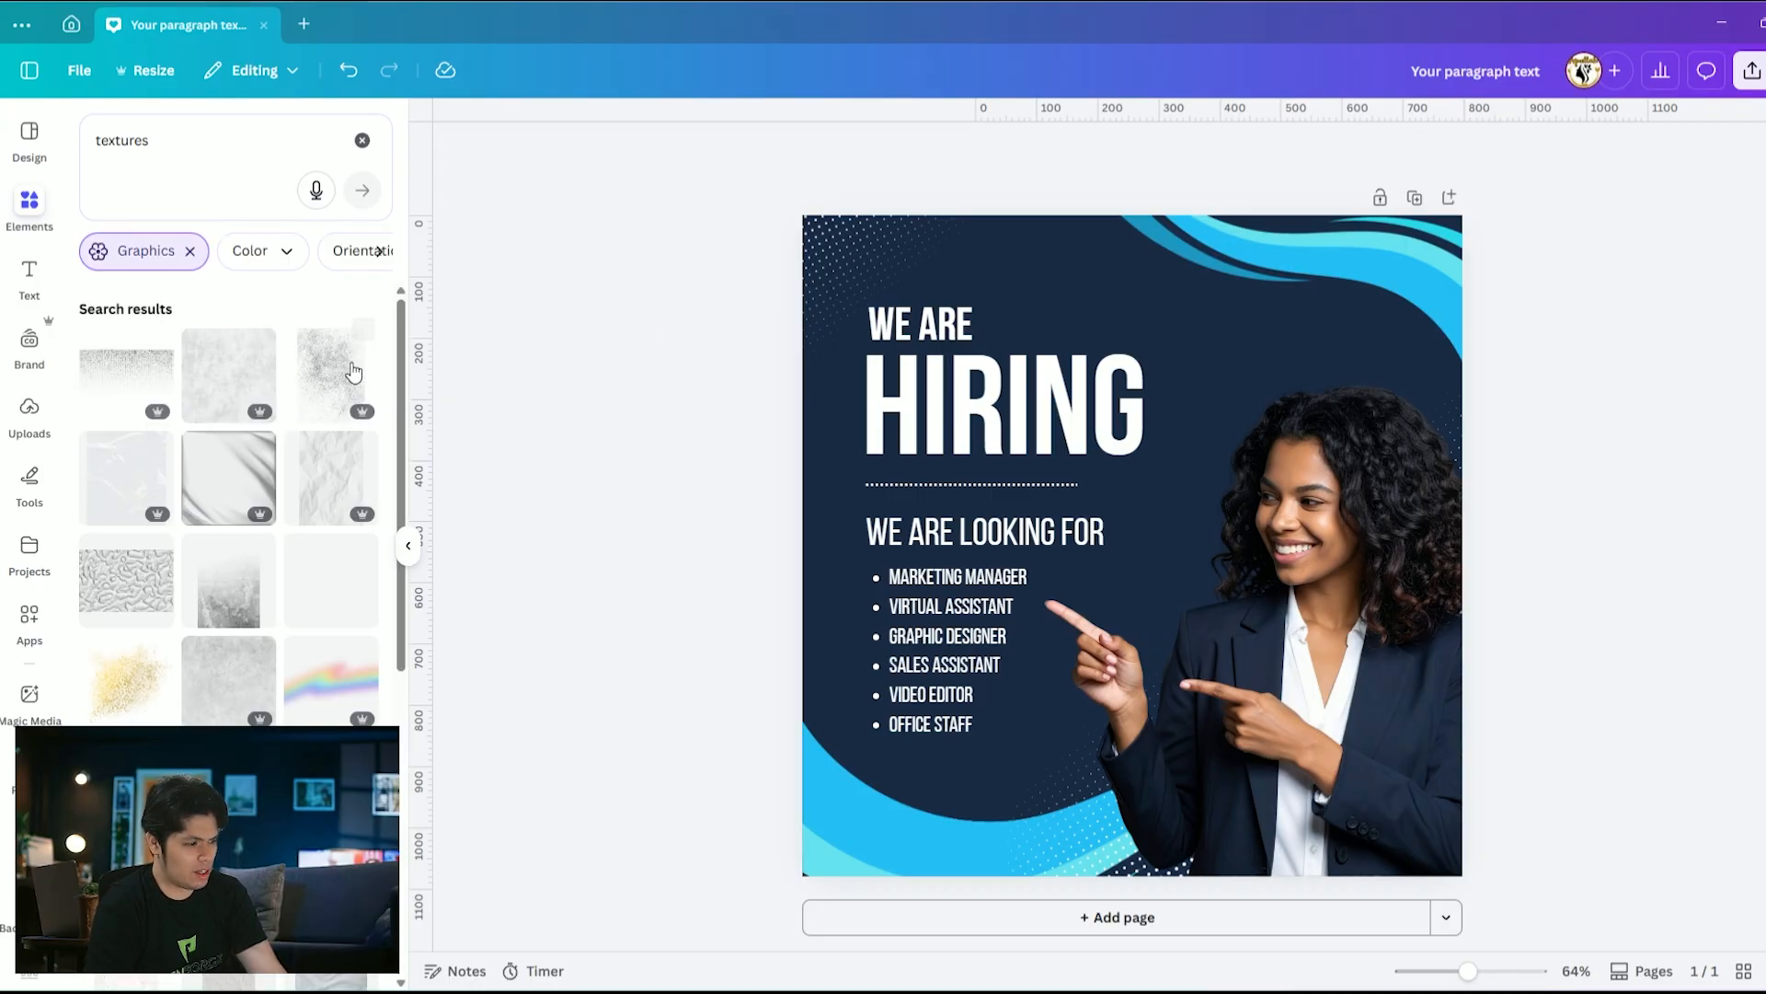
Add a grey grunge texture from the Magic recommendations and scale it to cover the whole page
scroll(340, 414, "down", 3)
scroll(296, 570, "up", 3)
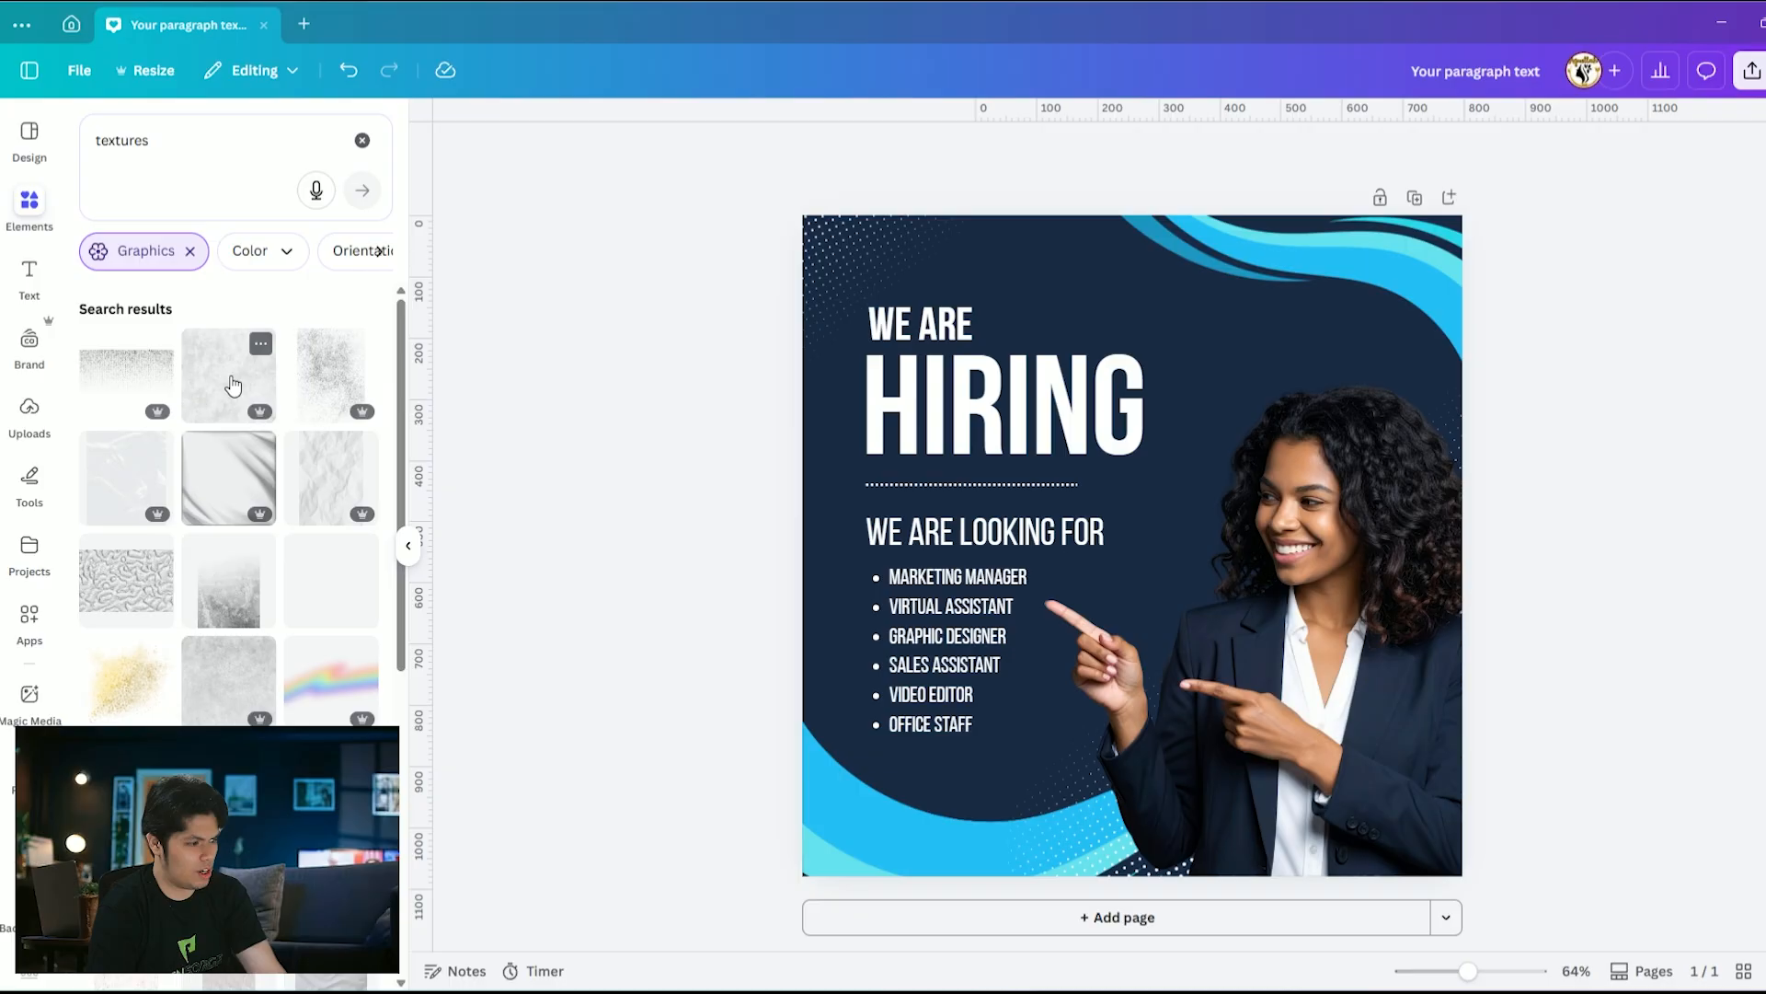
scroll(233, 387, "down", 1)
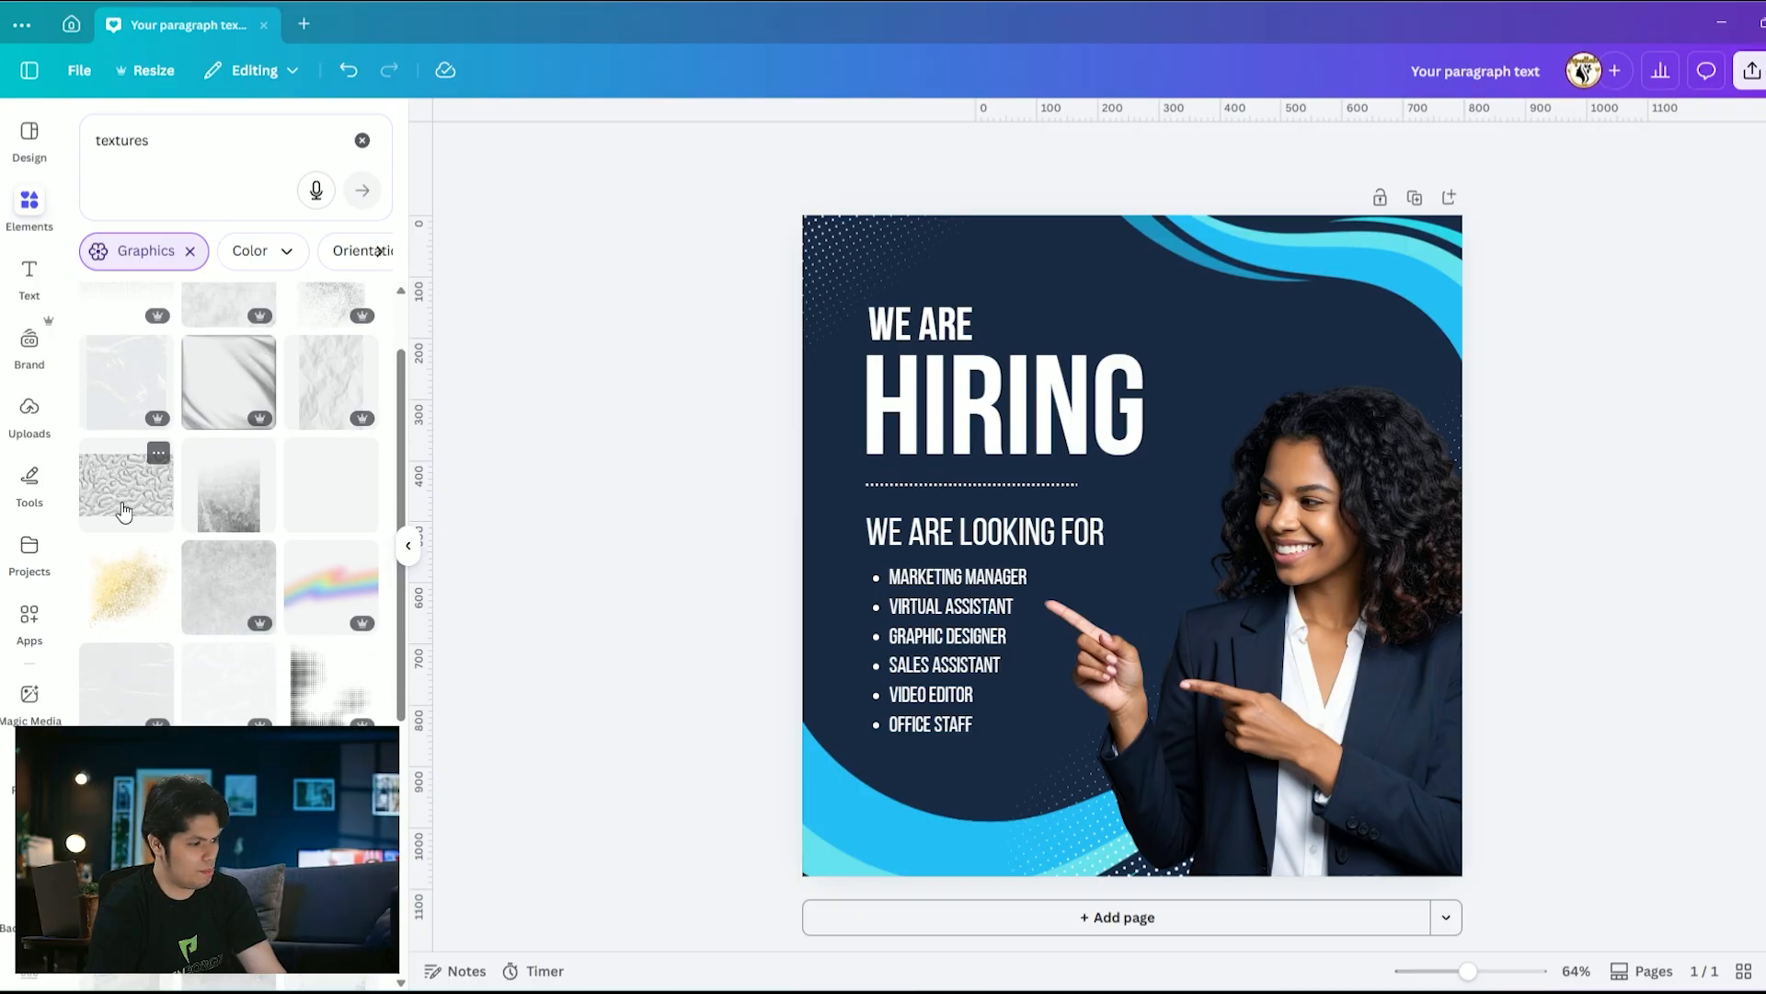
scroll(124, 512, "down", 3)
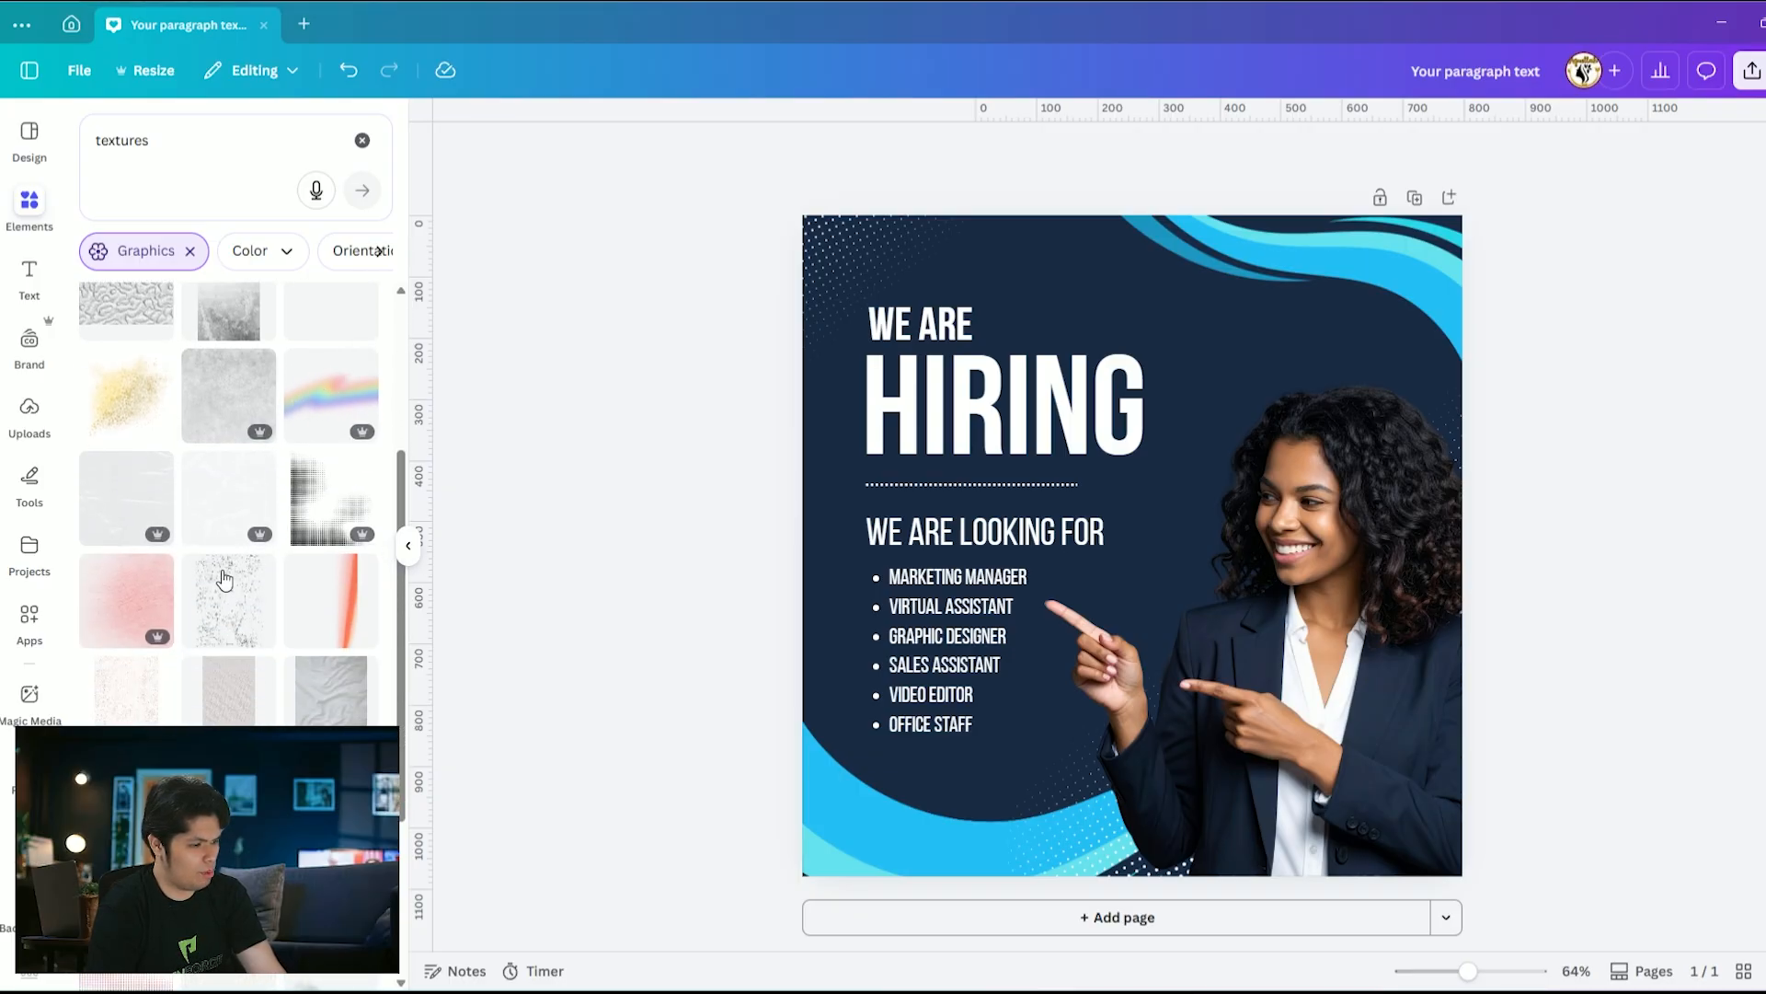
scroll(230, 580, "down", 2)
scroll(138, 676, "down", 2)
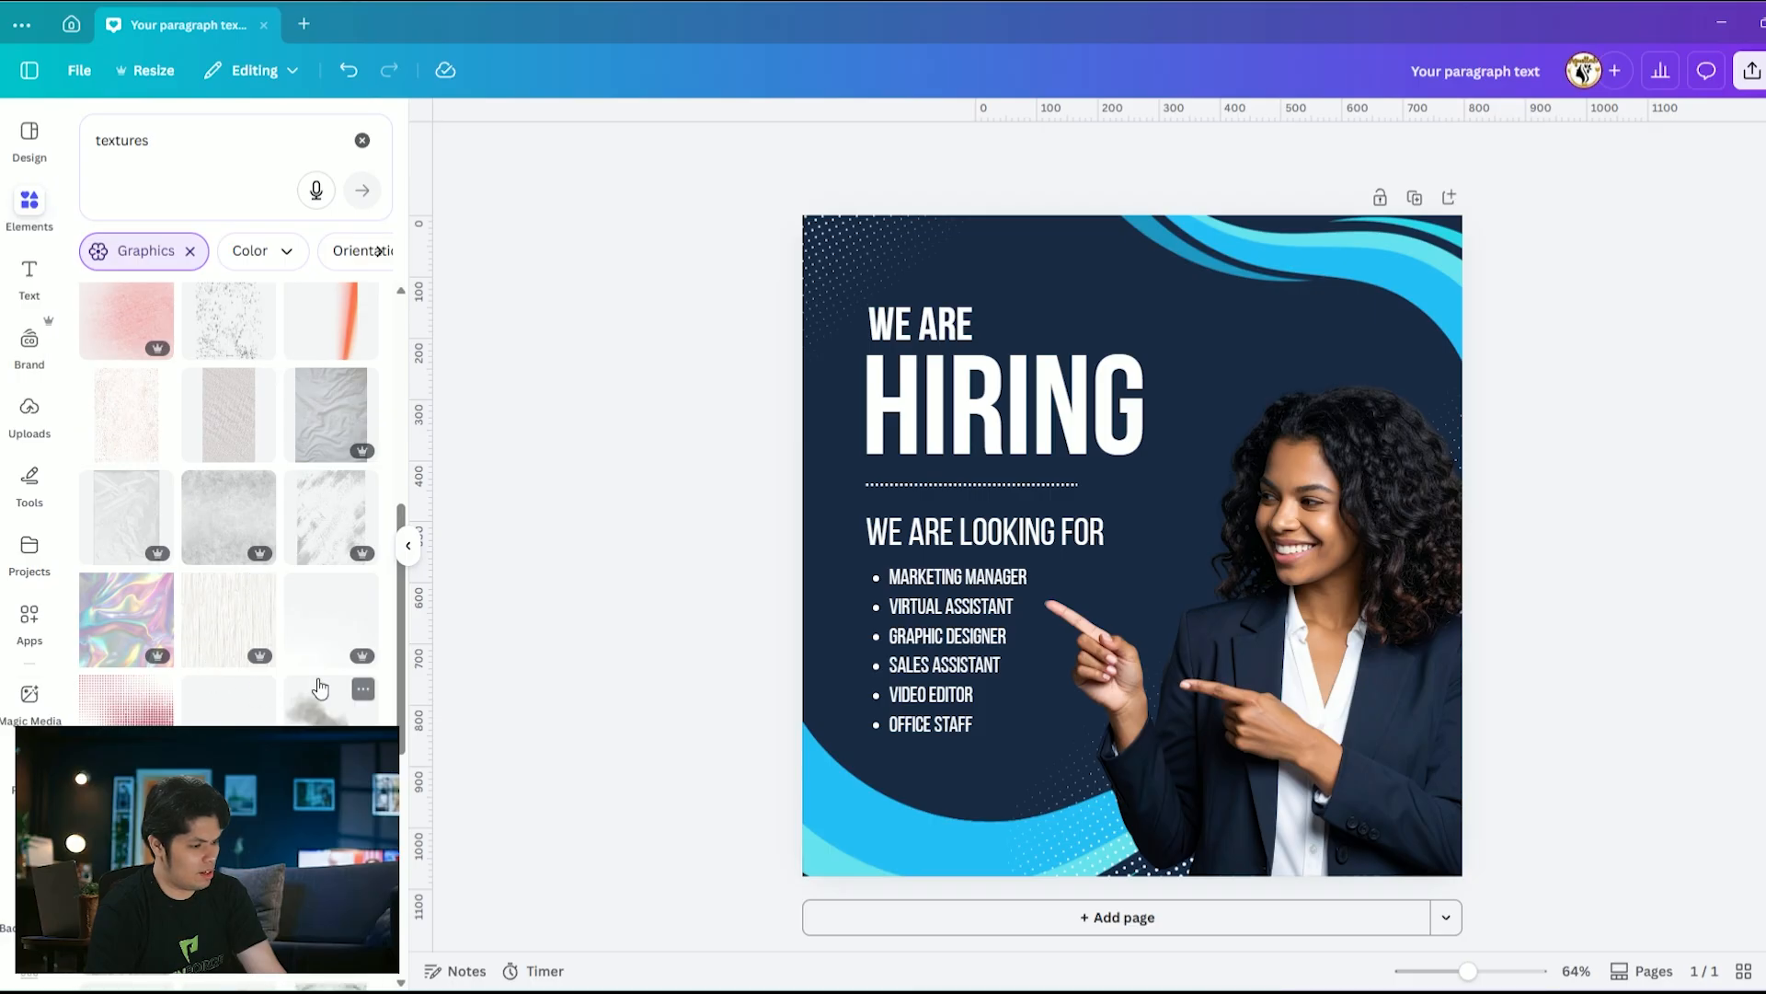
scroll(319, 688, "down", 4)
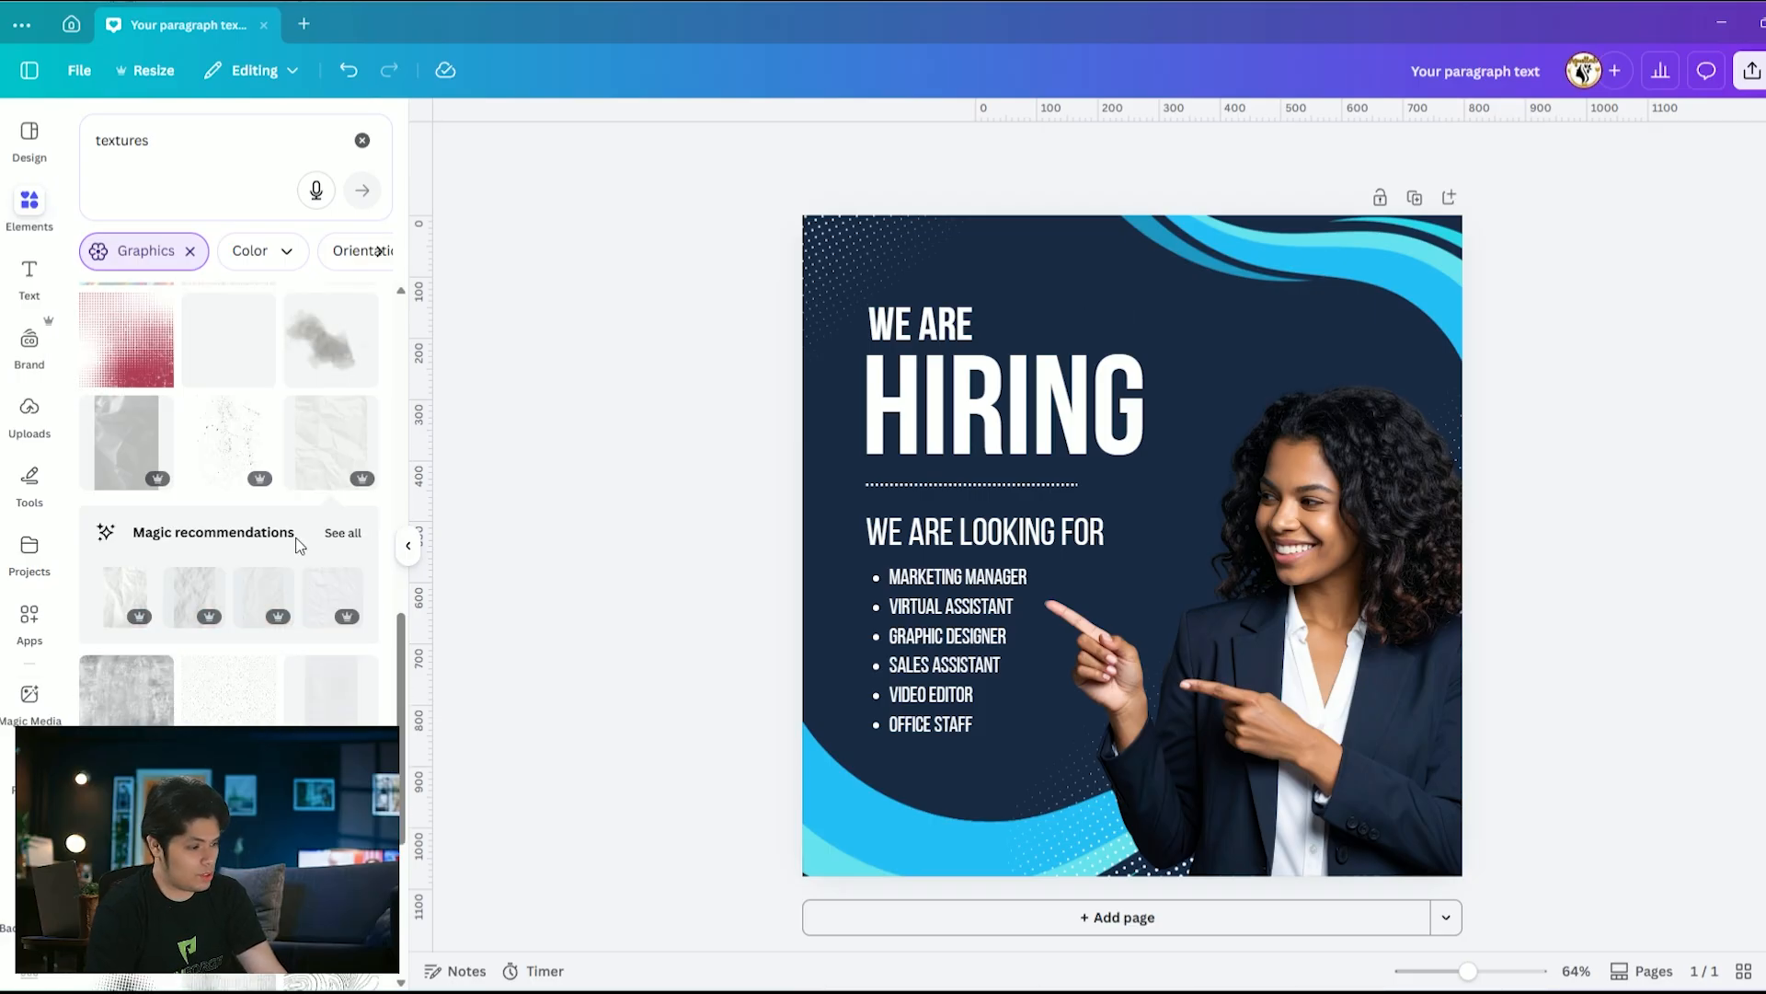
left_click(342, 533)
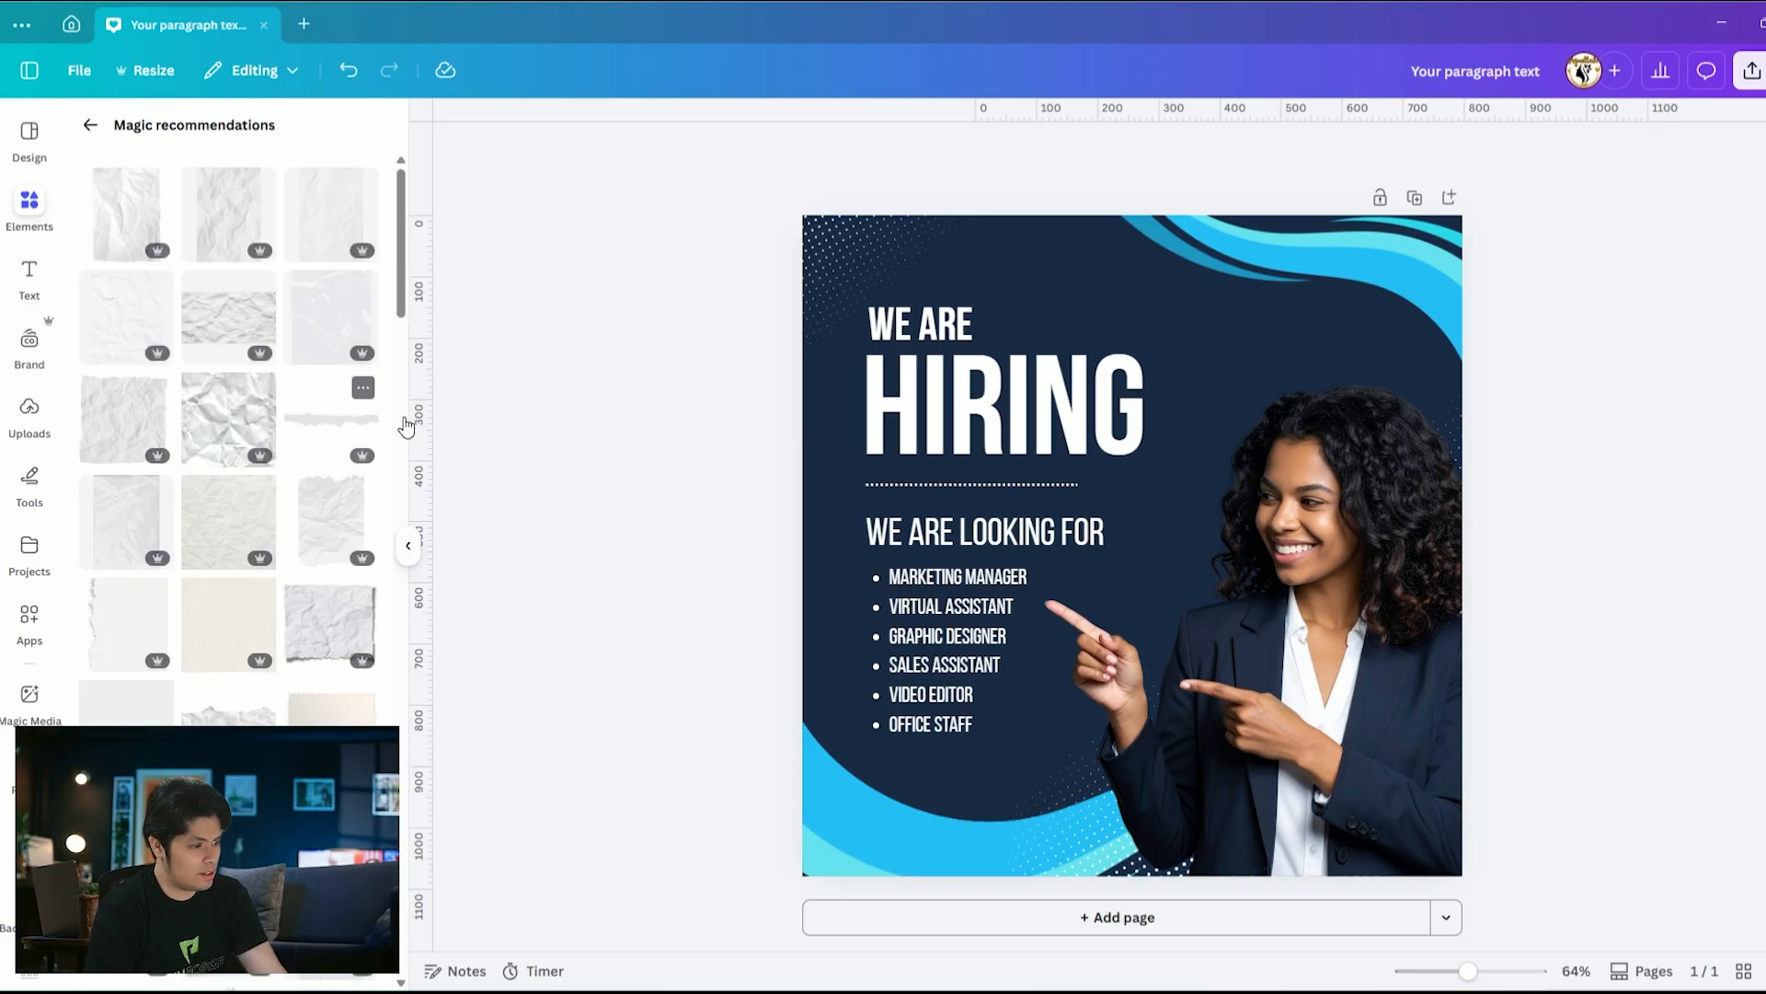
scroll(336, 690, "down", 4)
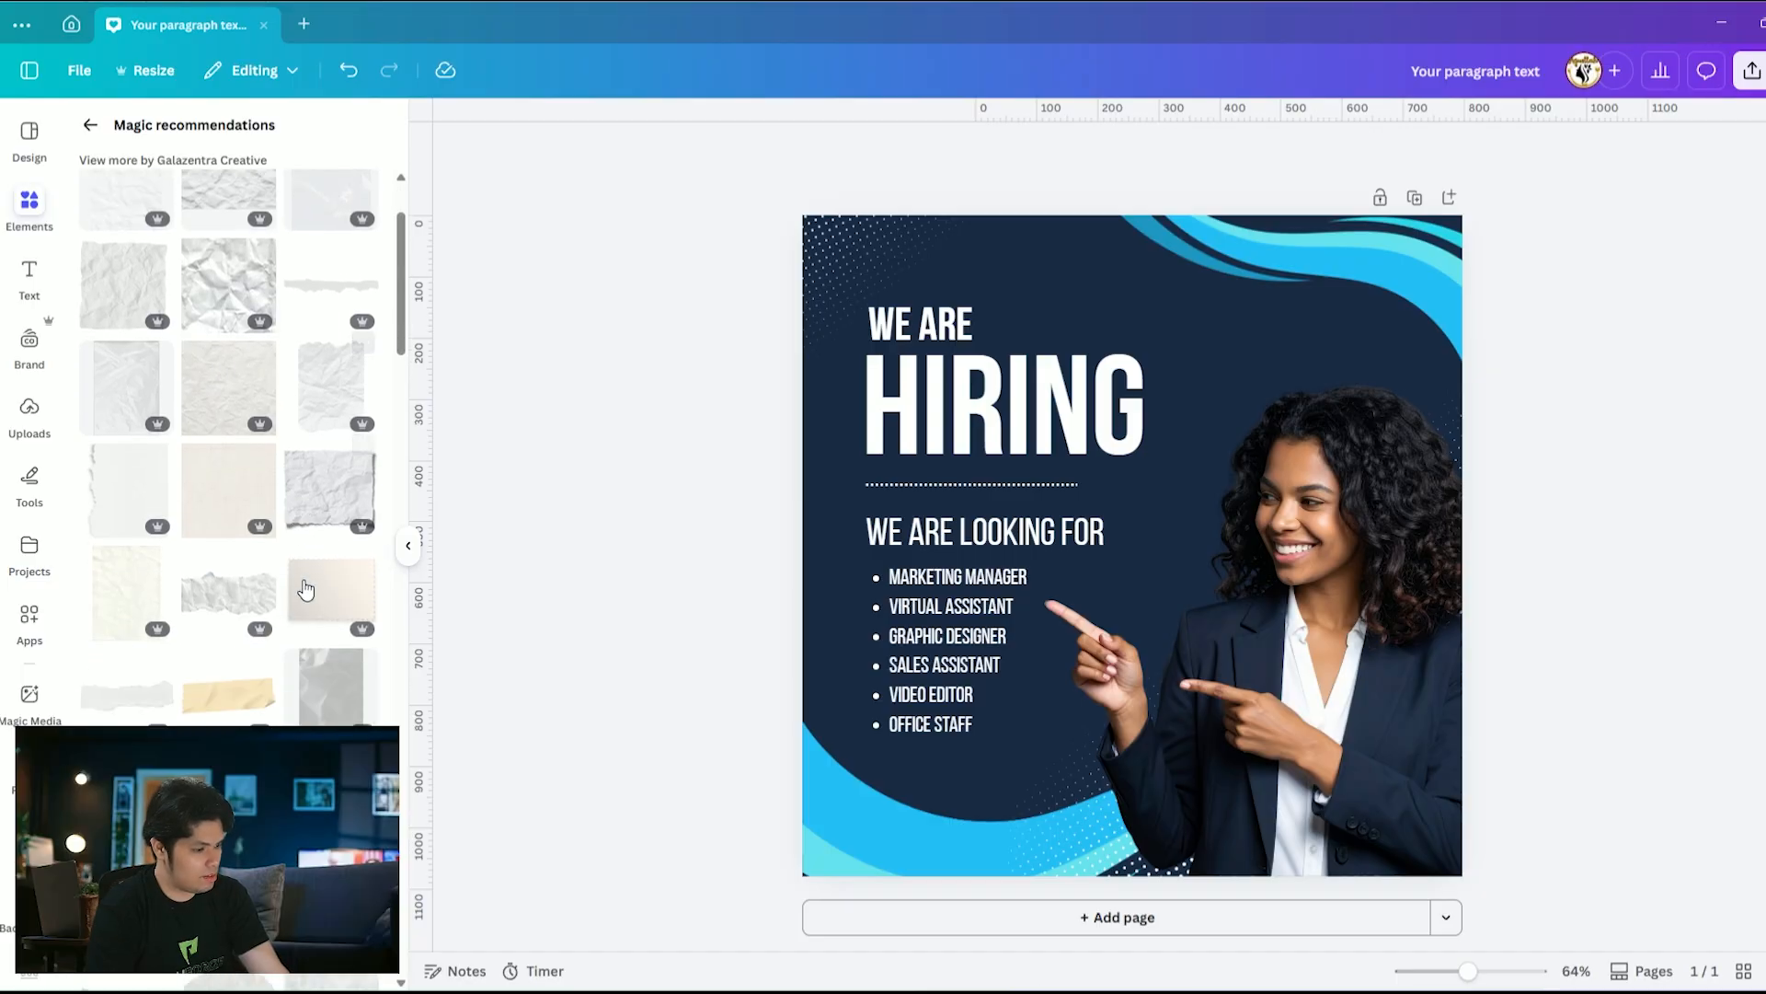
left_click(351, 682)
left_click_drag(1153, 399, 1095, 342)
left_click_drag(1331, 744, 1463, 876)
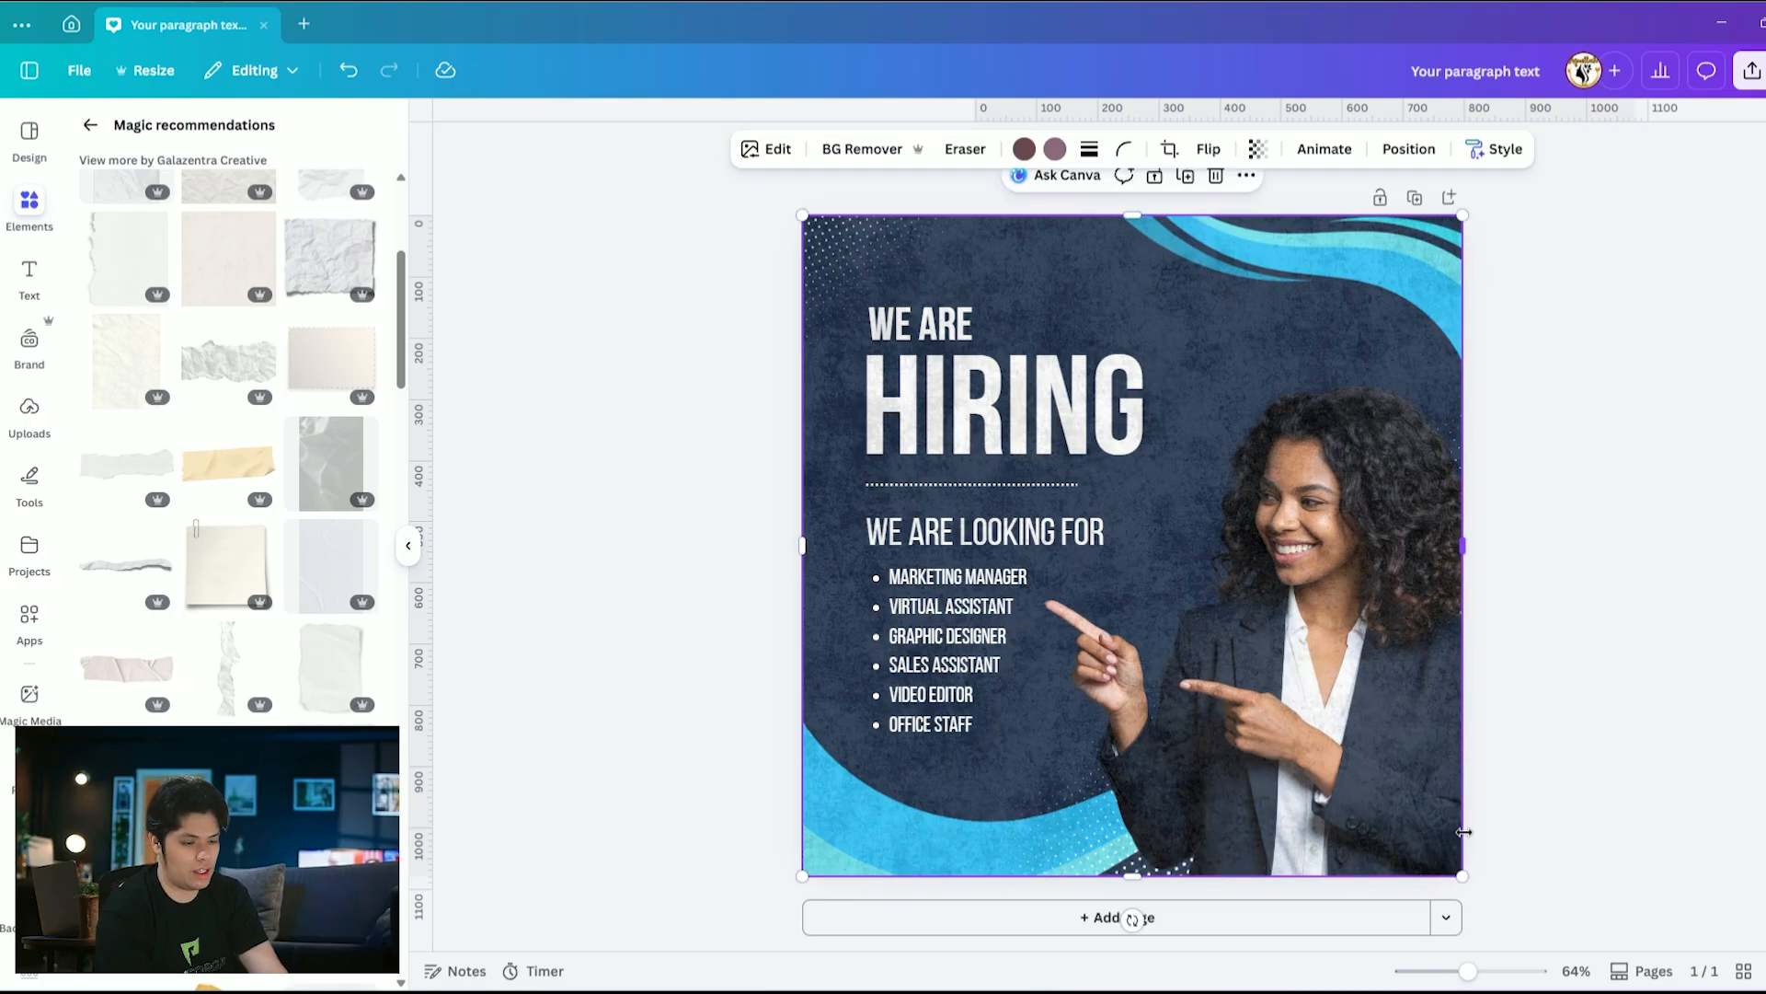
Move the texture layer down in the layer order so it sits behind the text, waves and woman's photo
key("alt+1")
key("alt+1")
key("alt+1")
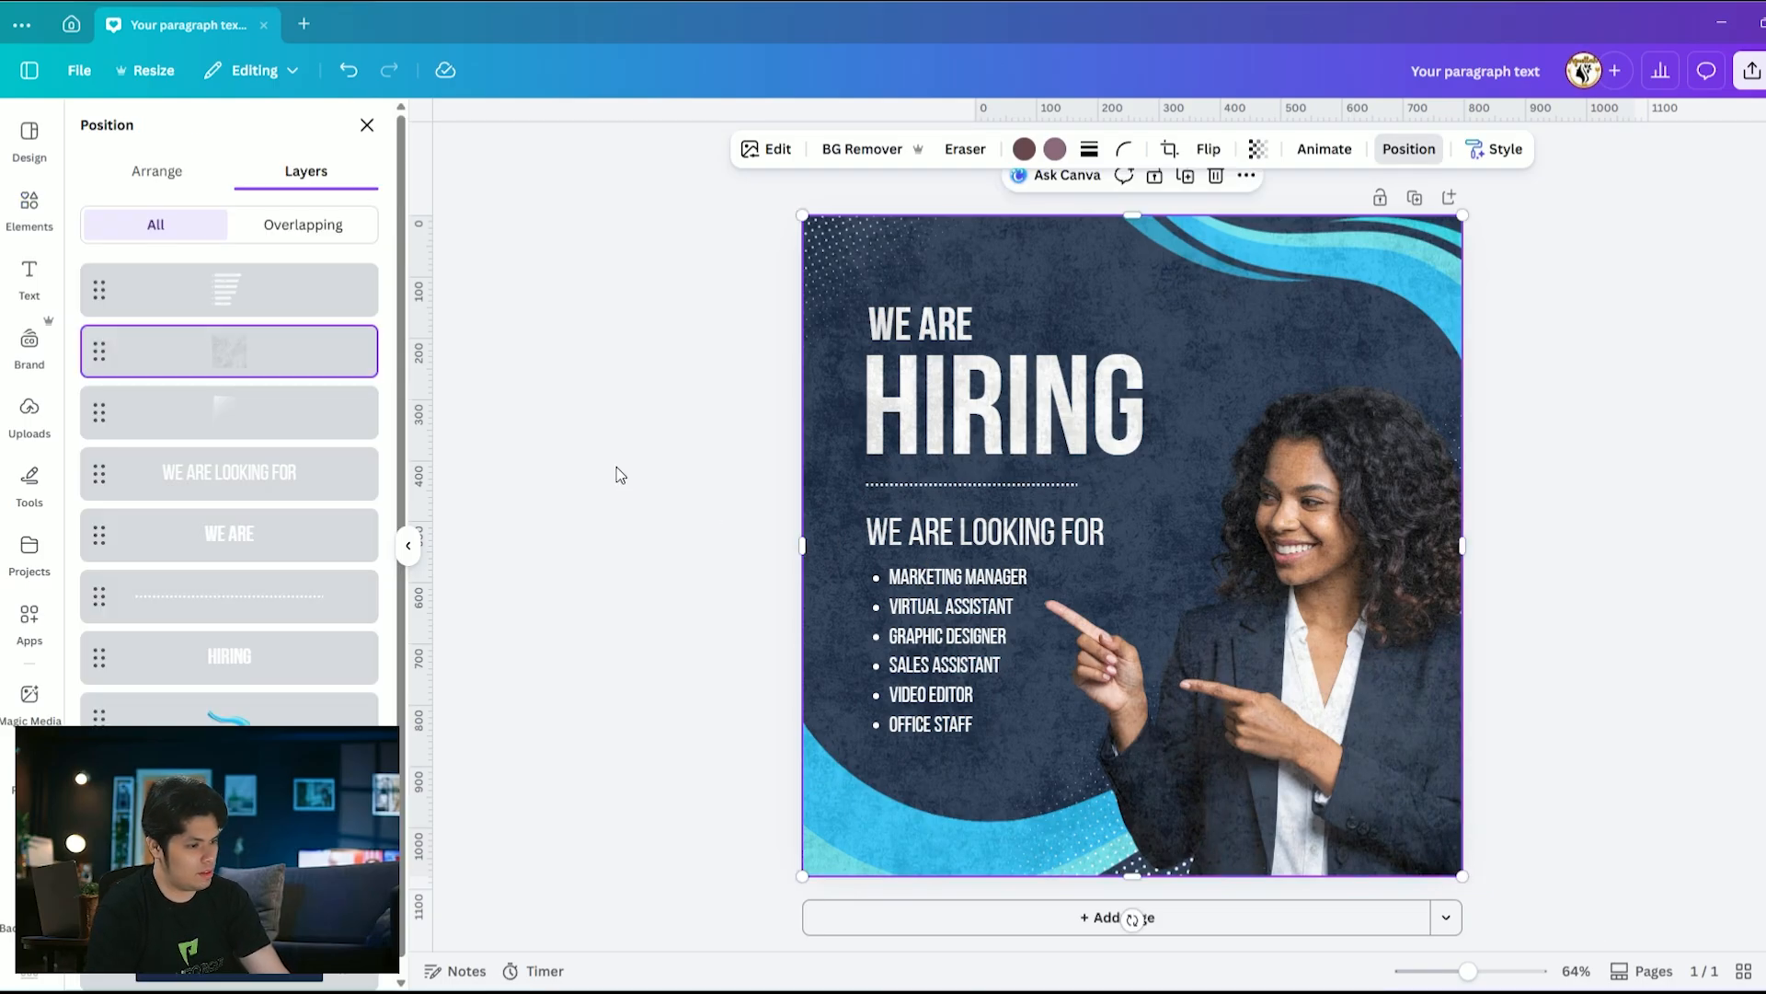
left_click_drag(222, 348, 412, 920)
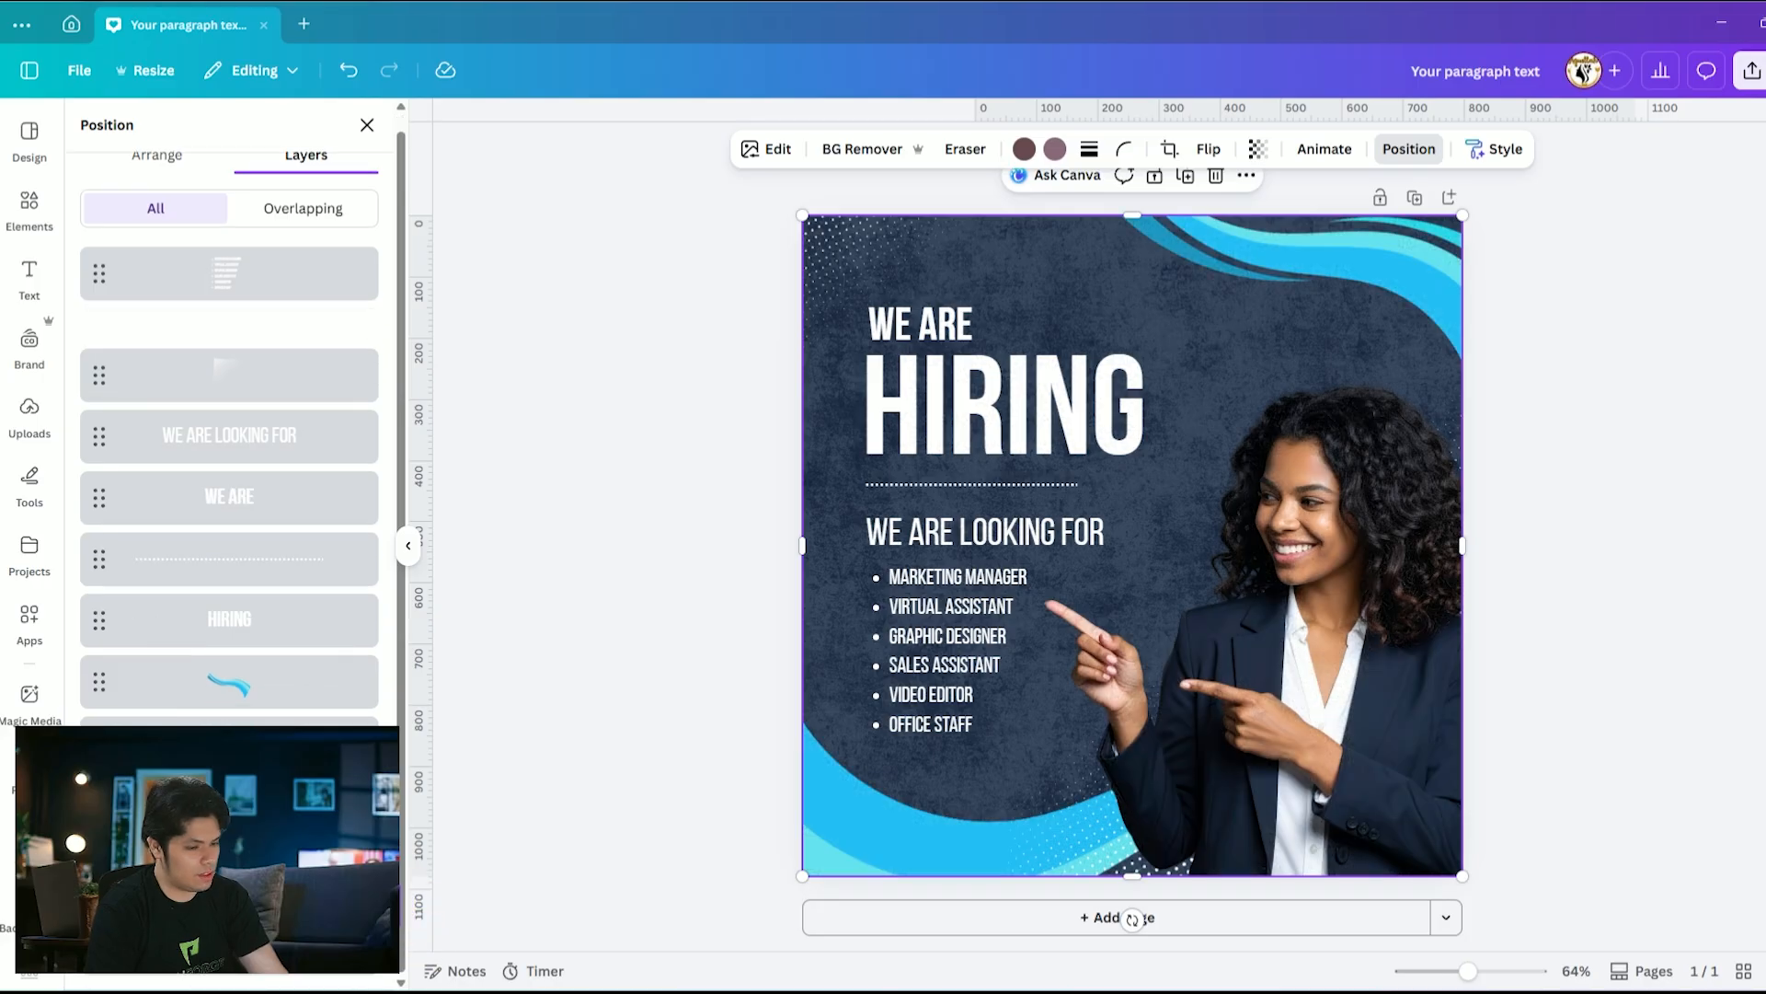
Set the texture's transparency to 46
left_click(1258, 159)
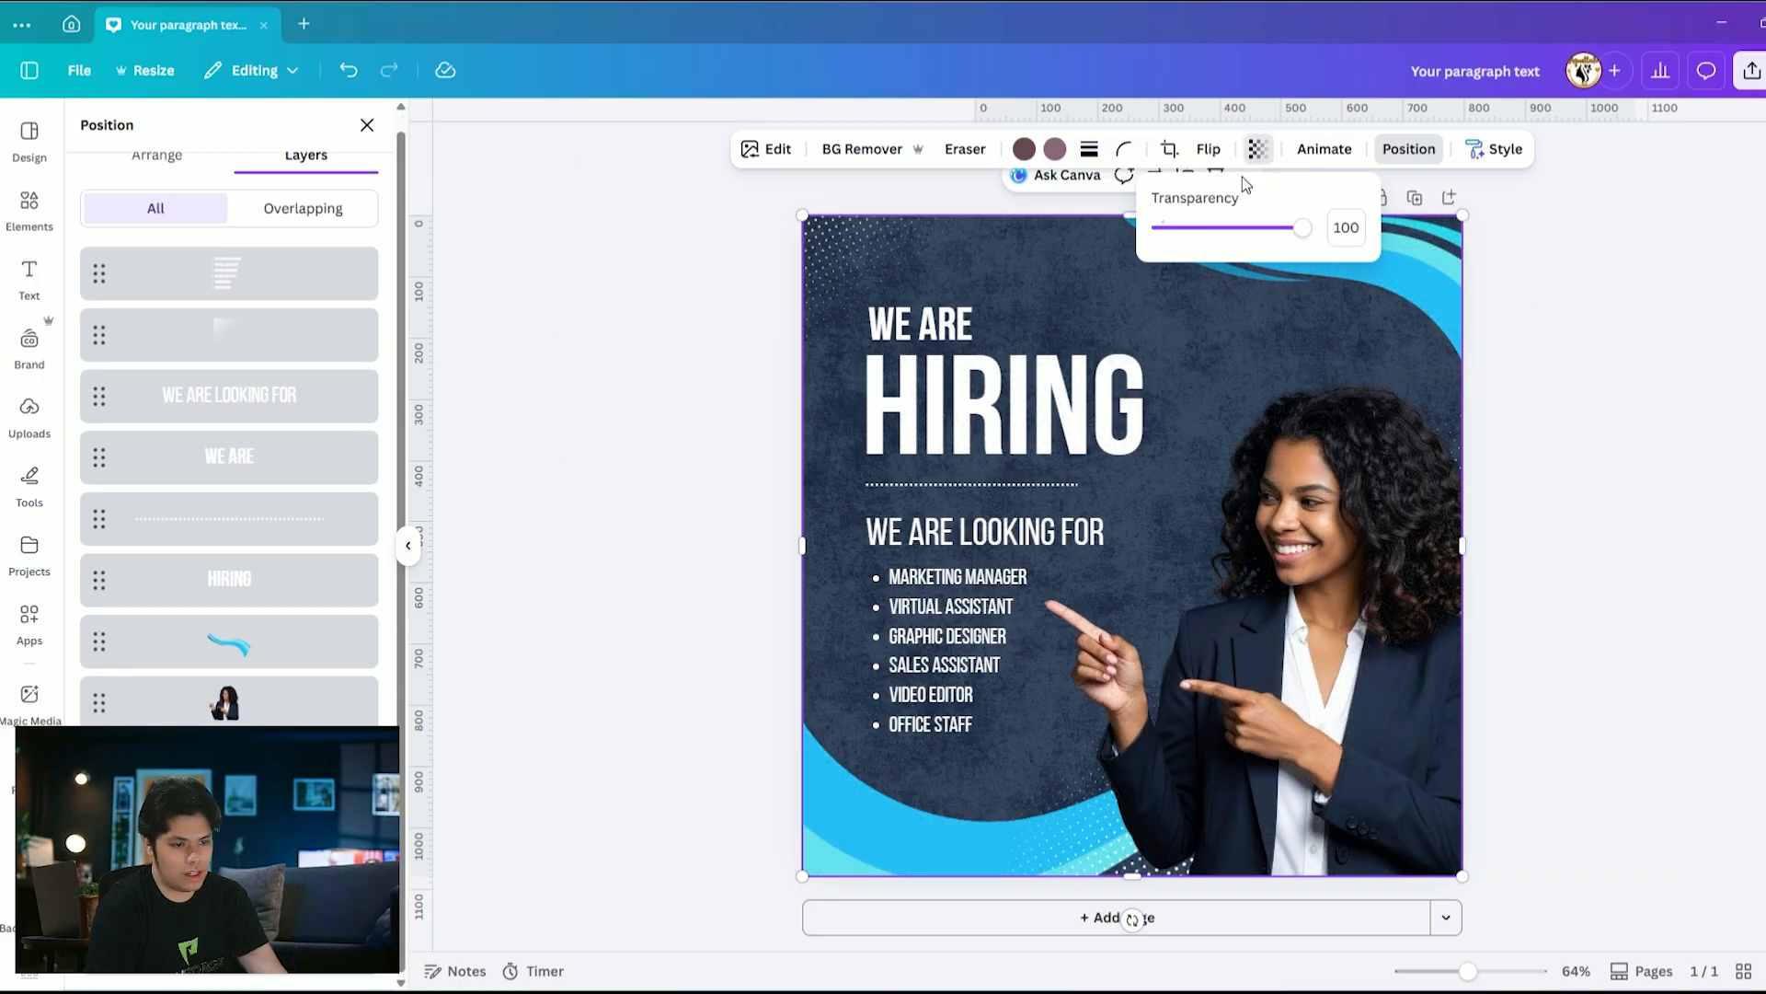
left_click_drag(1218, 228, 1197, 230)
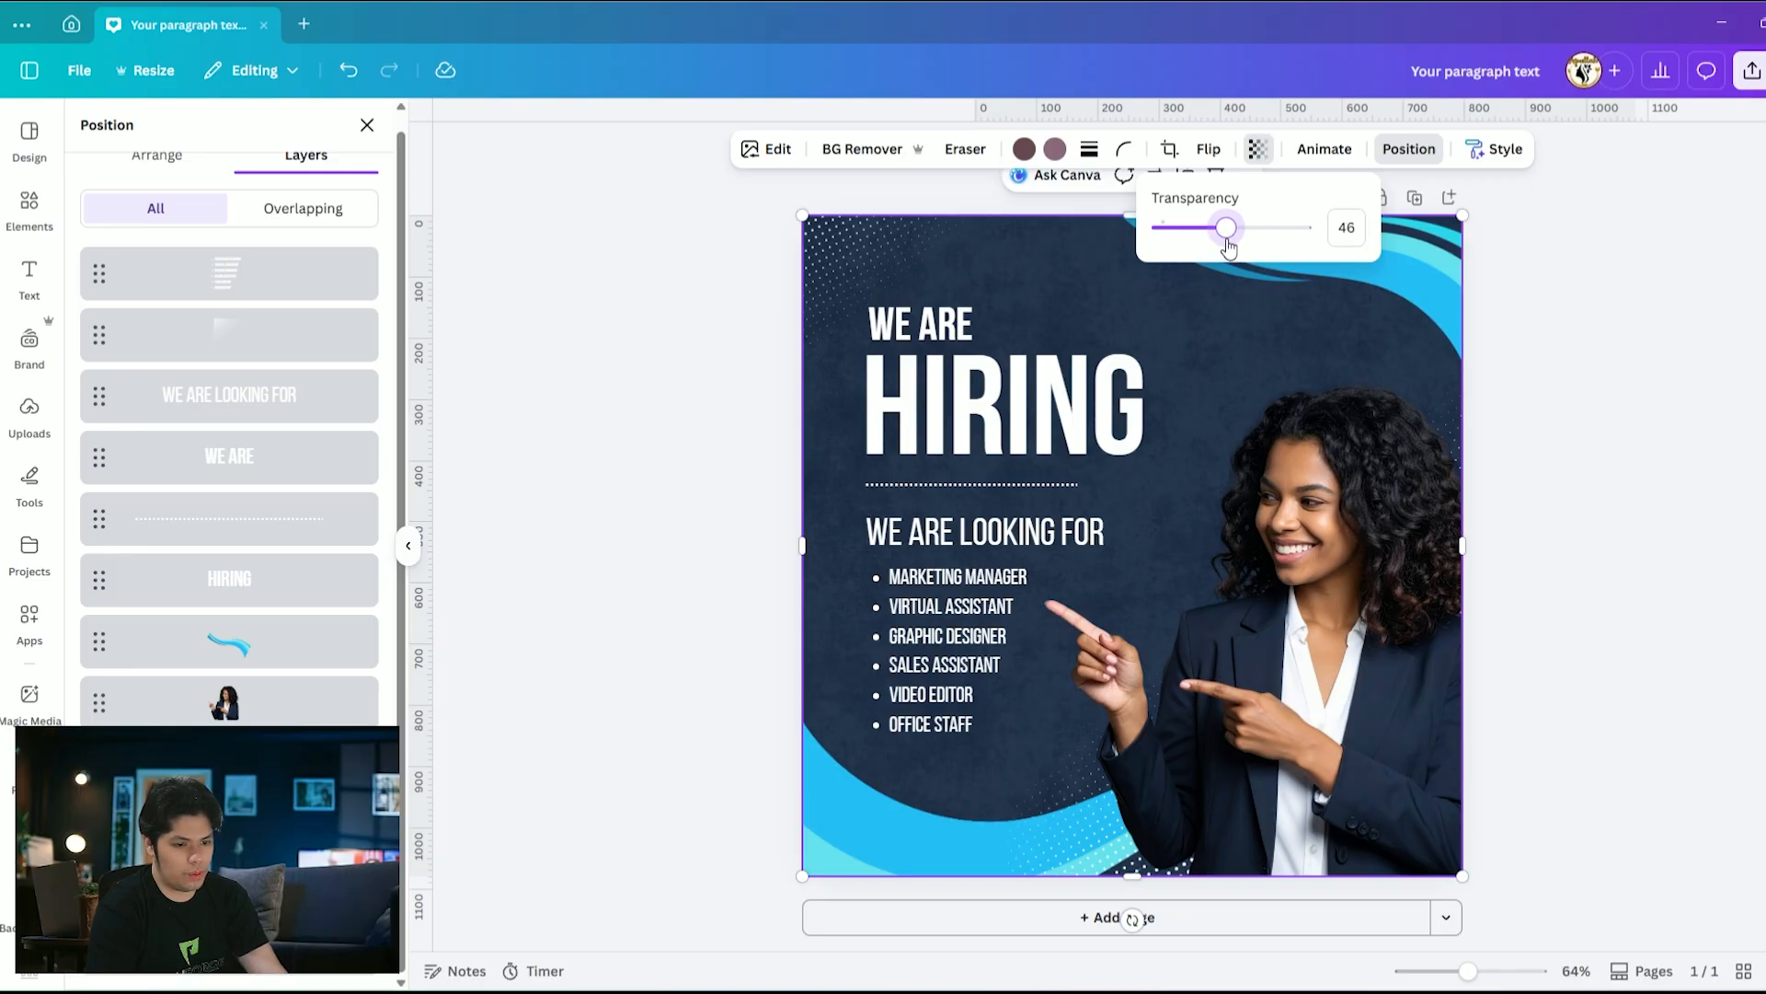
left_click(1613, 386)
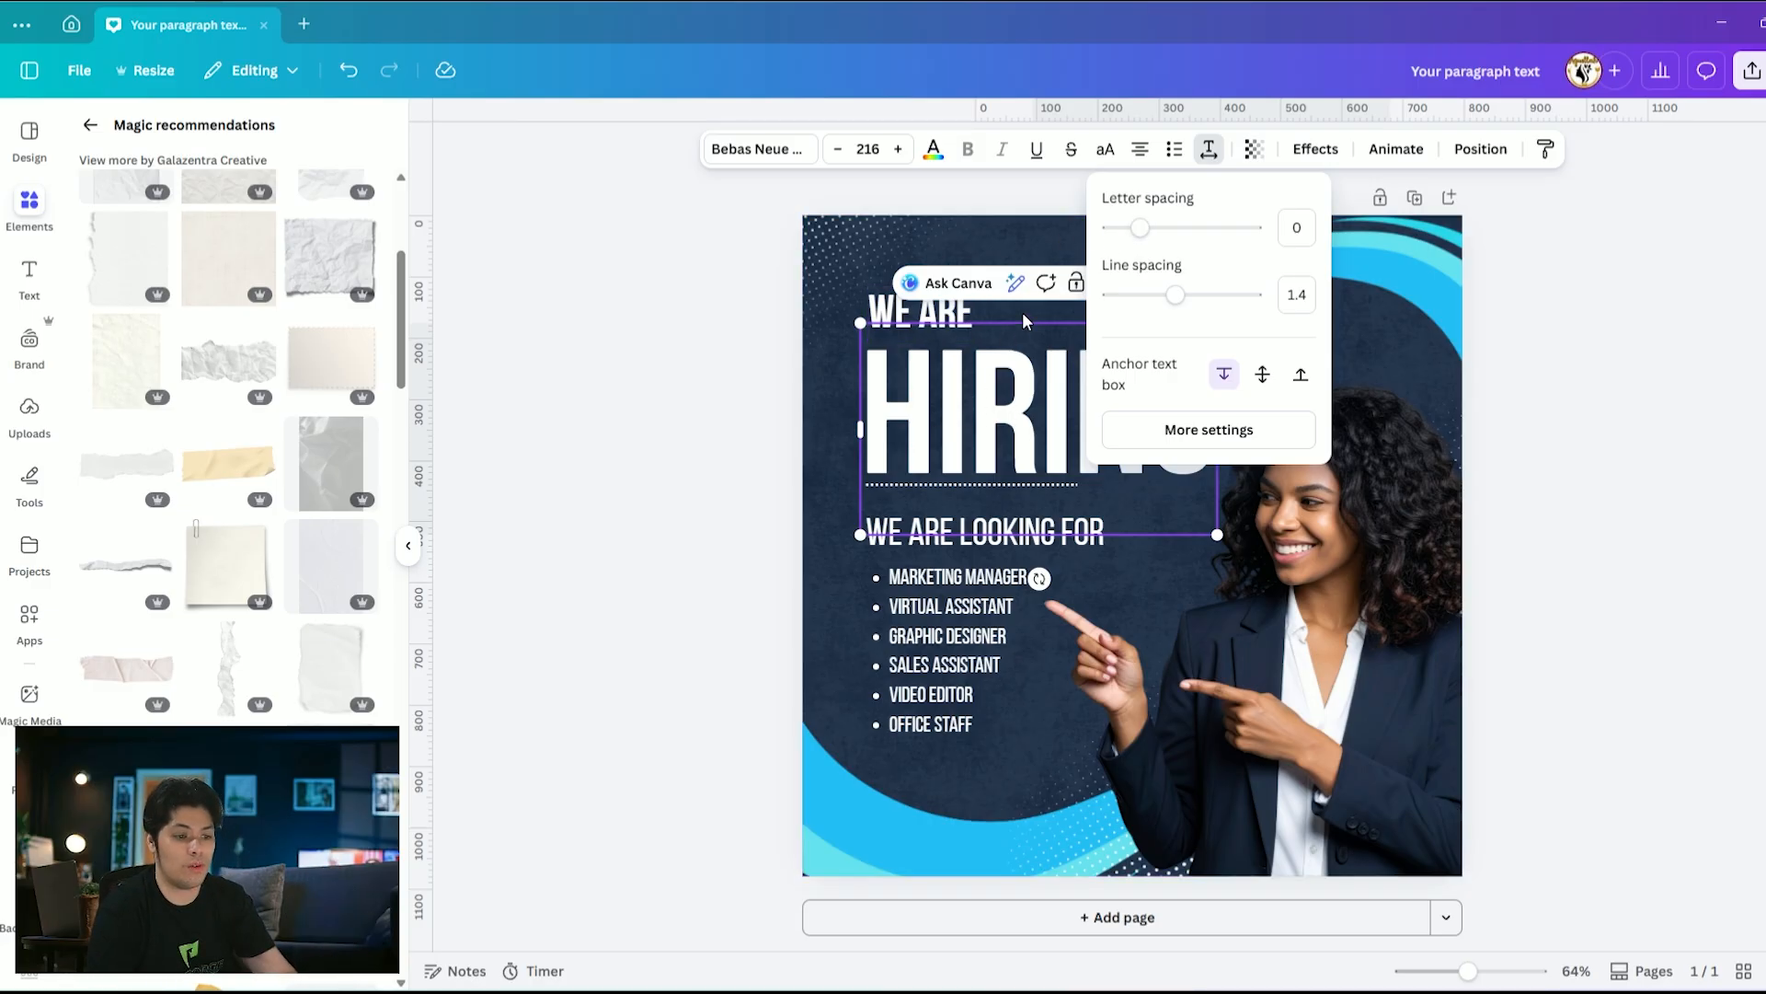
Set the letter spacing of the HIRING heading to 41
left_click_drag(1139, 228, 1146, 229)
left_click(1296, 227)
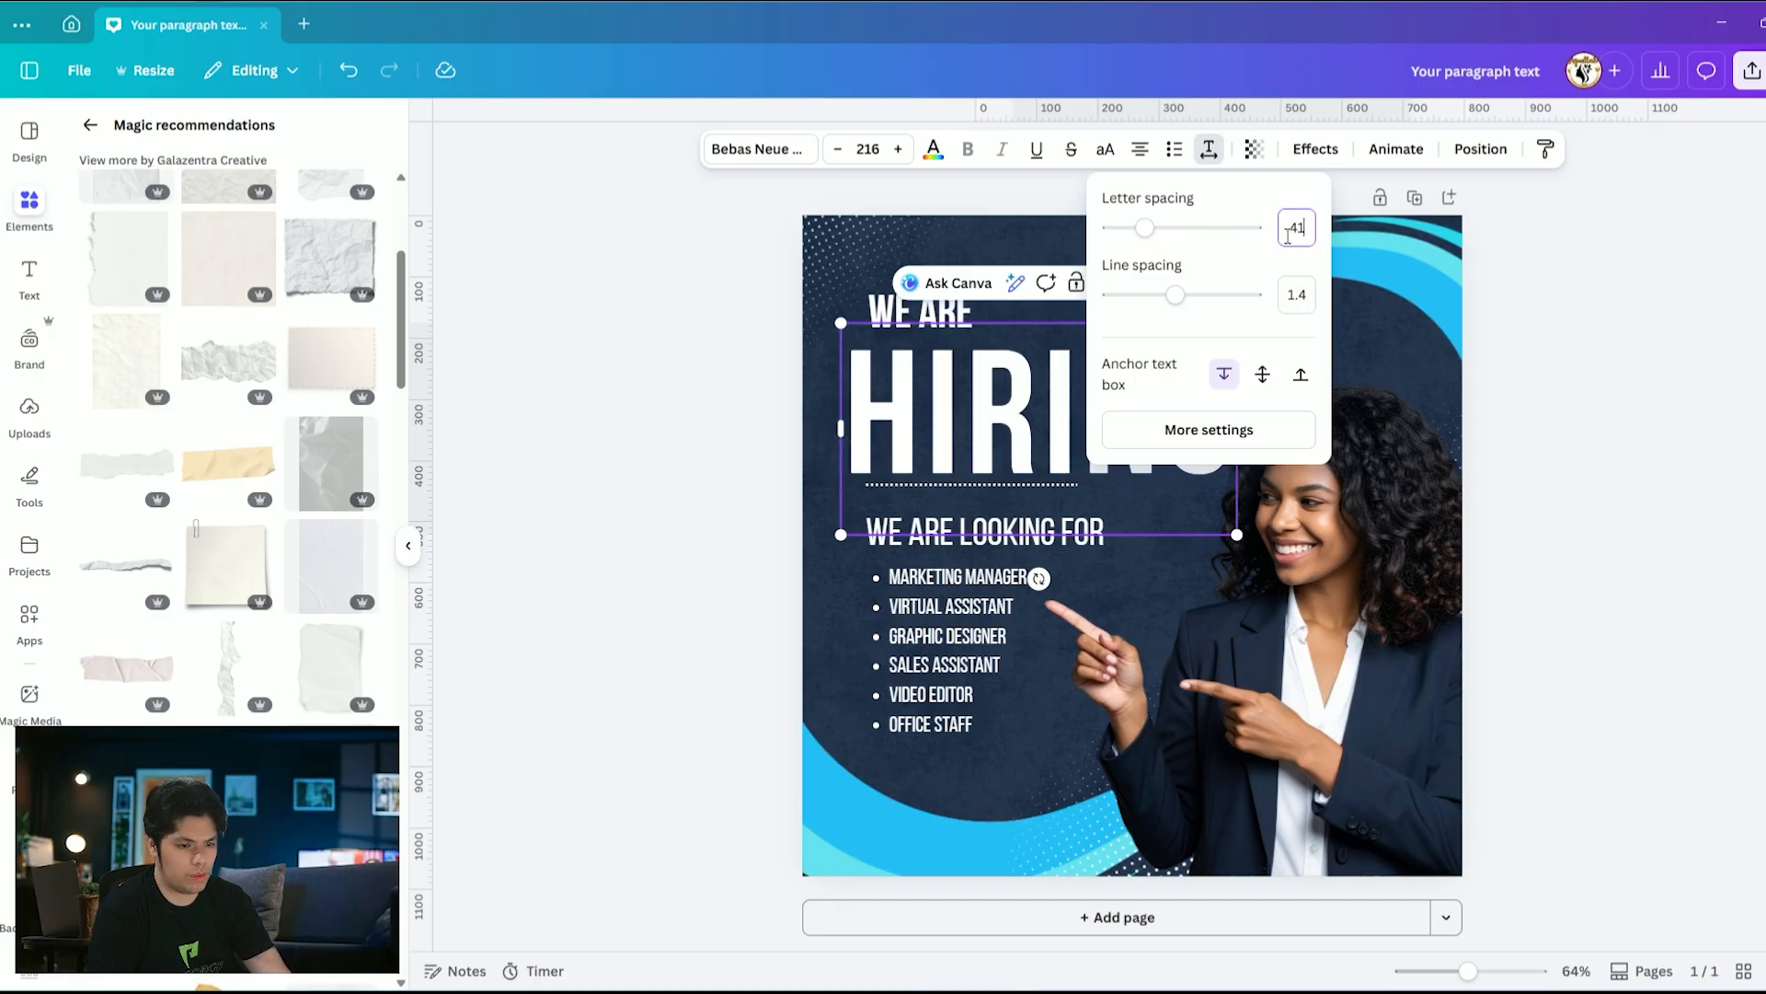
key("Return")
left_click(803, 576)
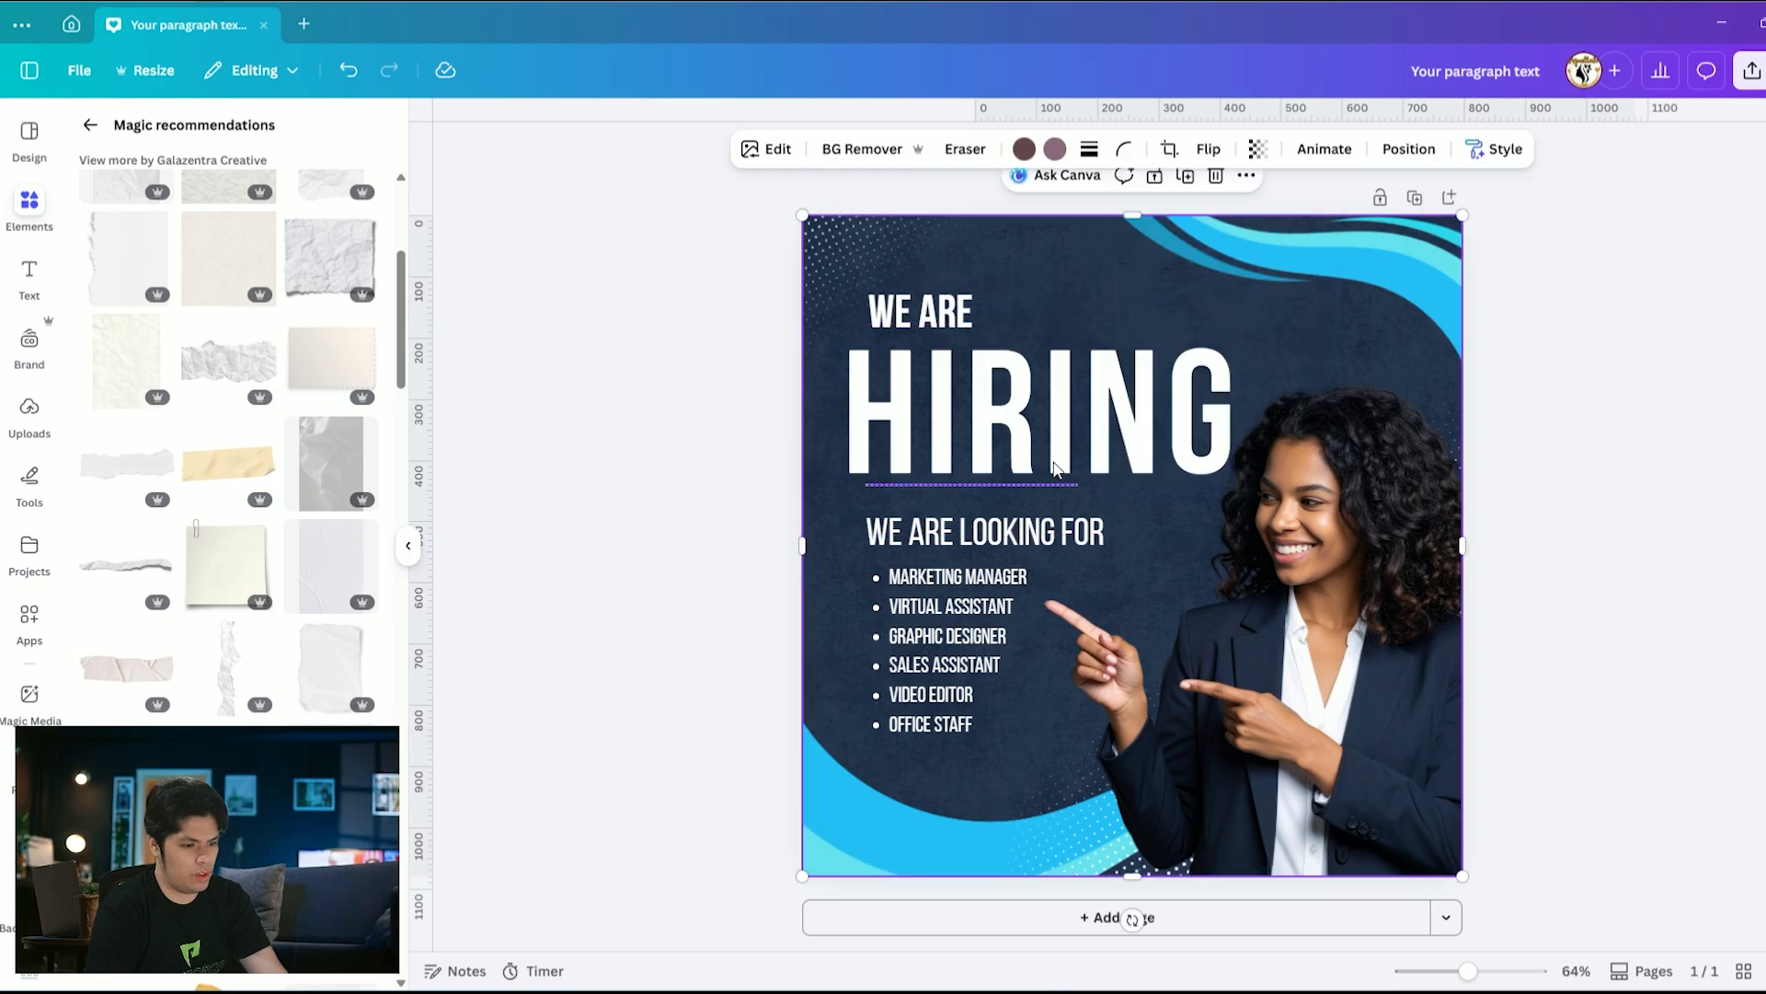
Move the HIRING heading right and slightly up to the text's left margin, and lower the WE ARE text closer to it
left_click(1022, 412)
left_click_drag(1022, 411, 1037, 402)
left_click(1388, 330)
left_click(913, 309)
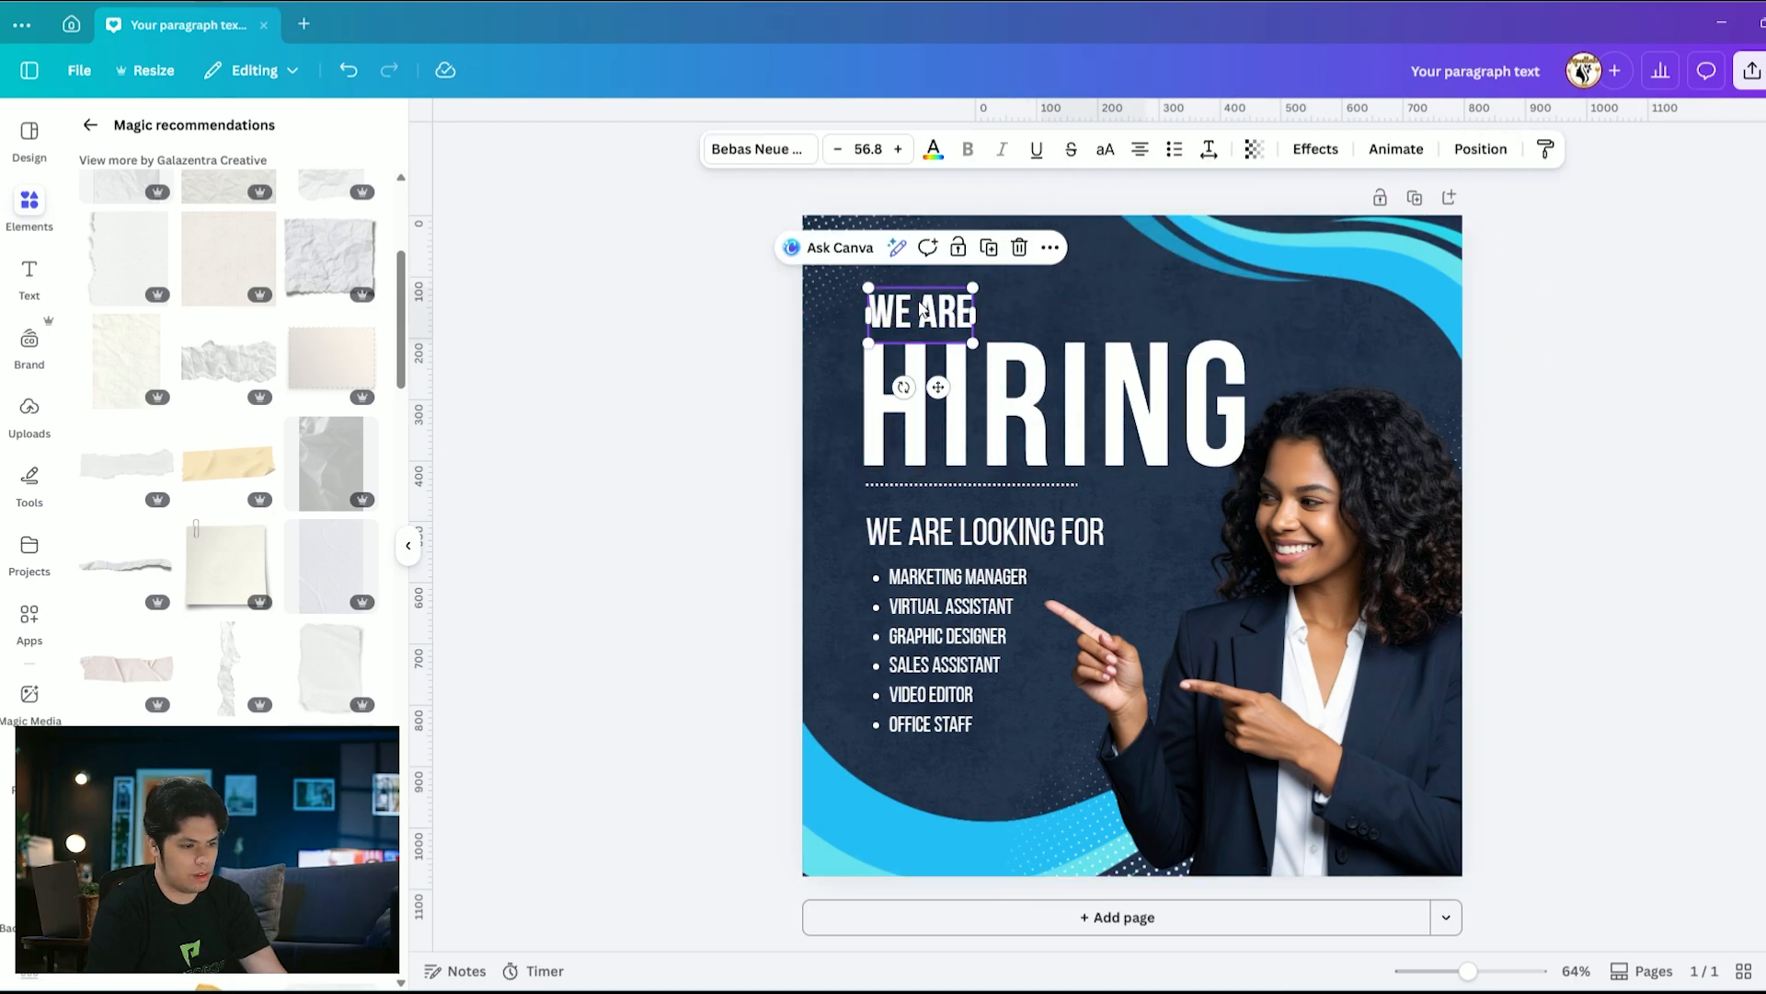
left_click_drag(913, 309, 916, 316)
Recolor the HIRING heading with the light blue from the MK Visuals palette
left_click(959, 435)
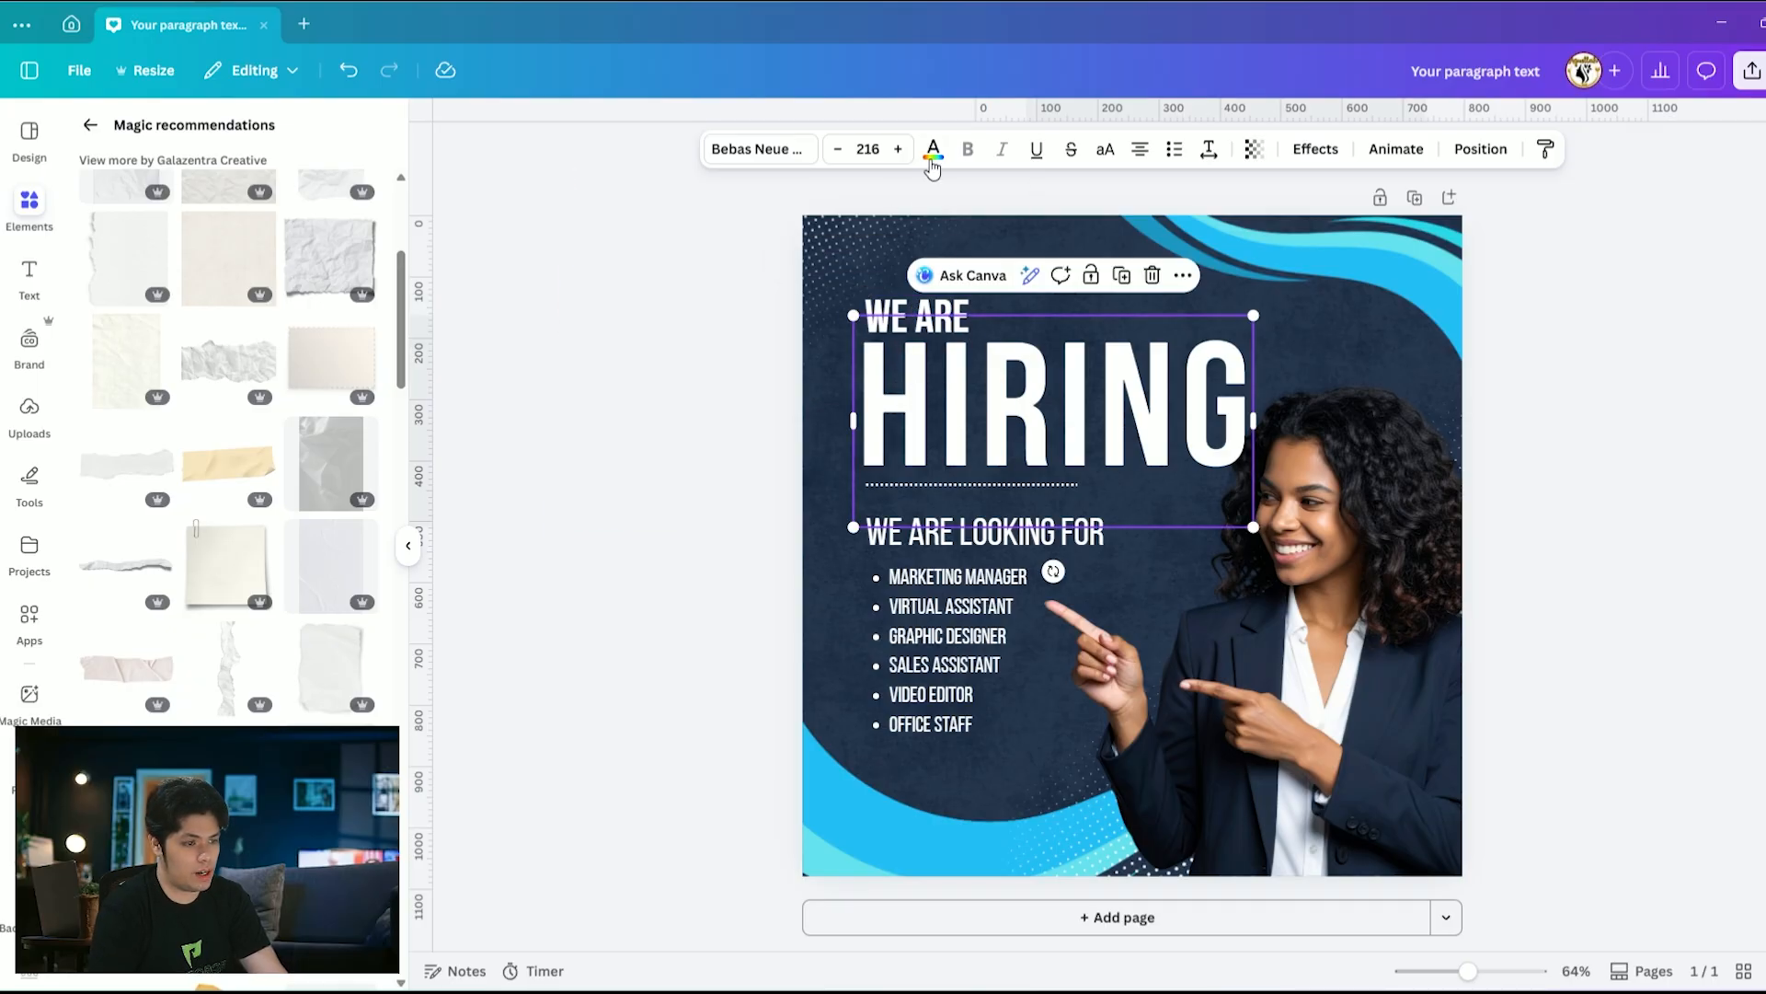
left_click(932, 152)
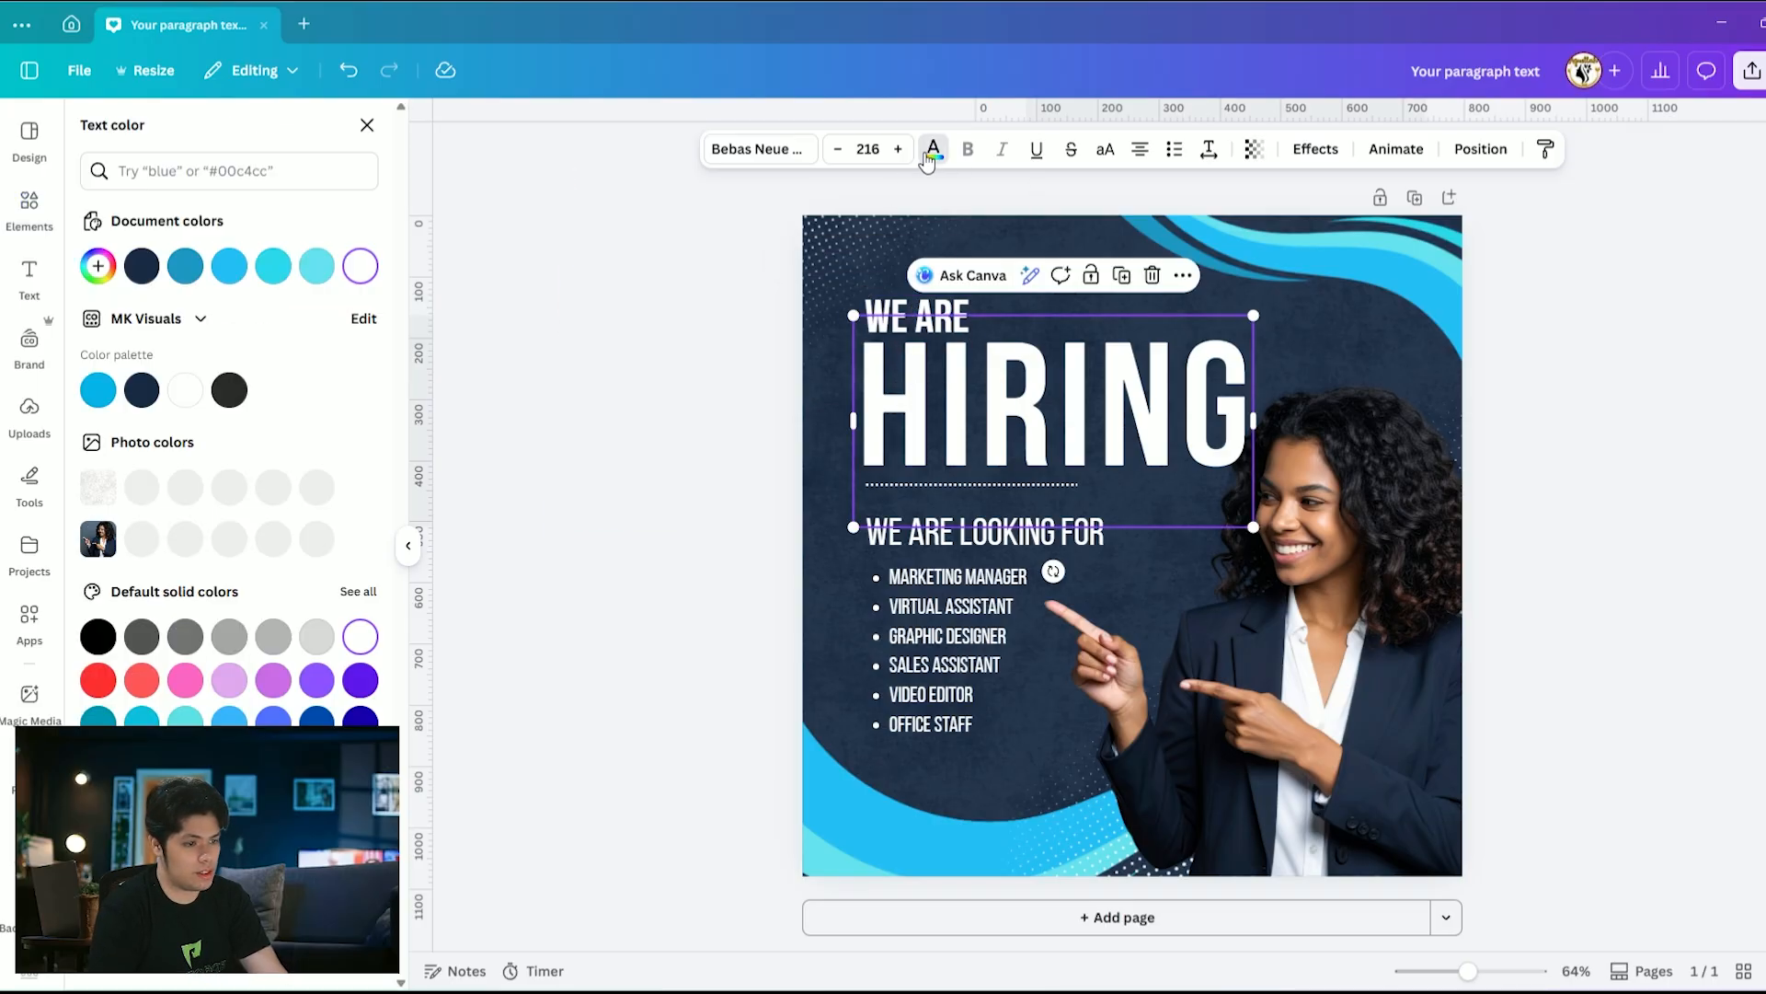
left_click(99, 408)
left_click(1622, 441)
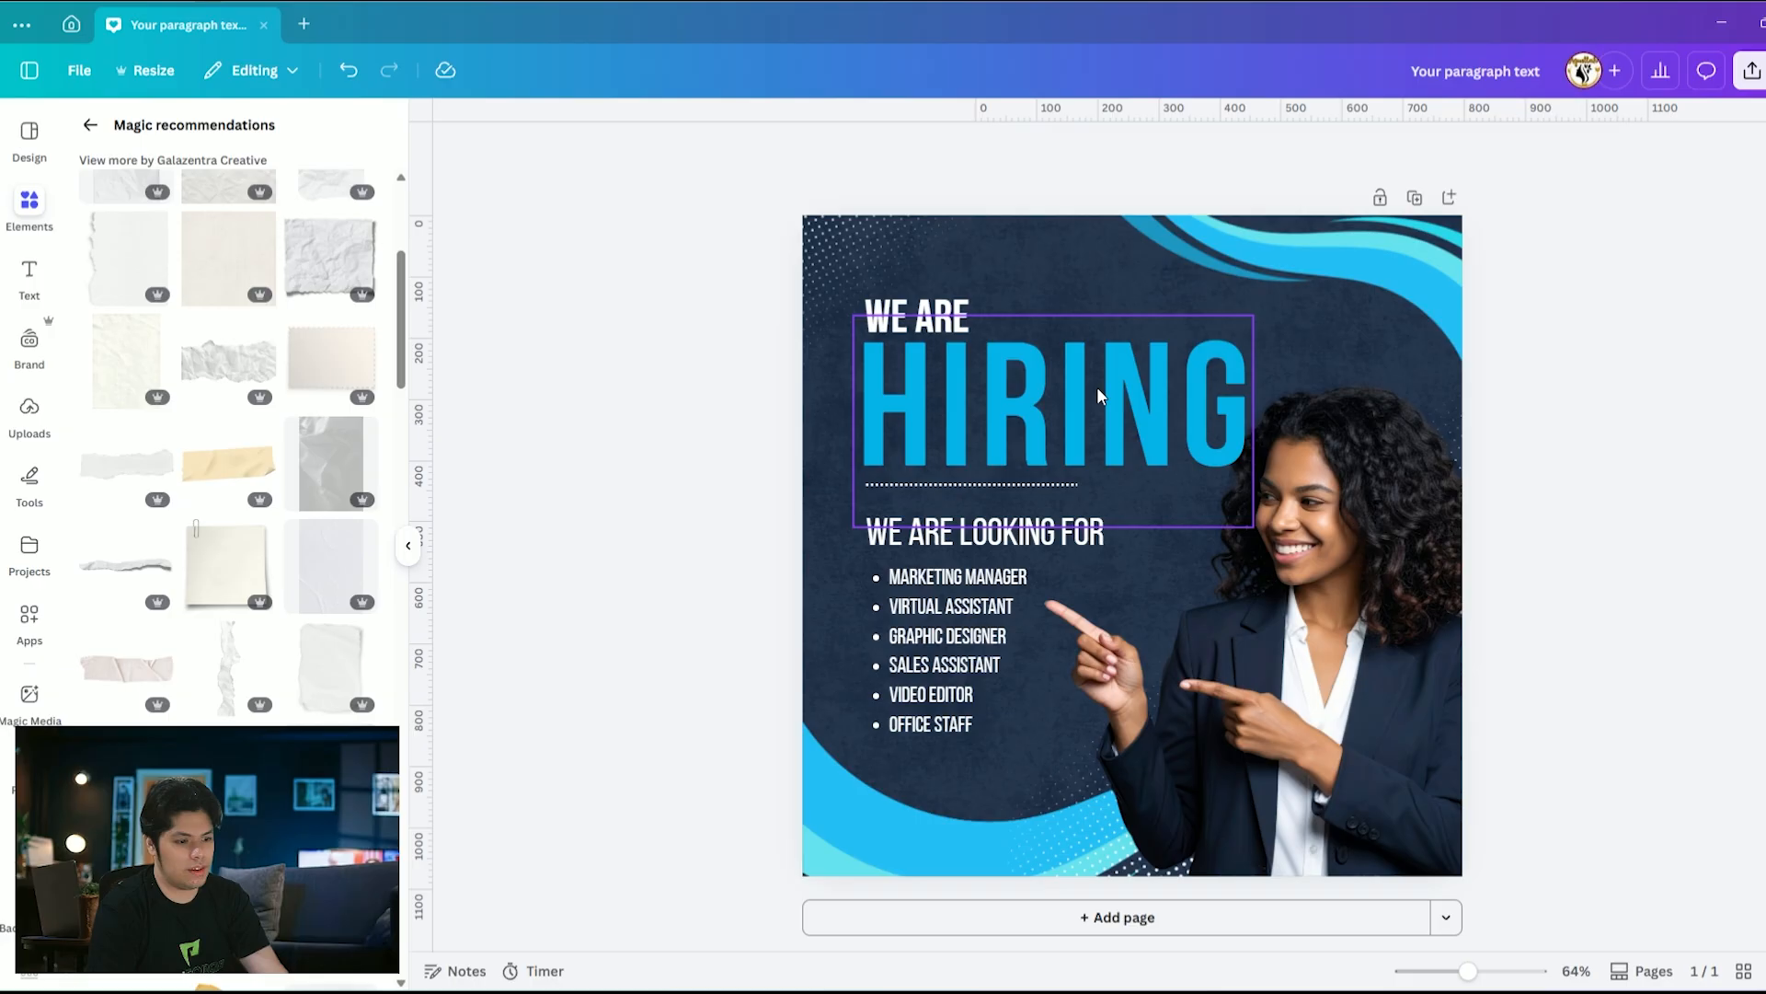
Move the dotted divider line slightly down below HIRING and enlarge the WE ARE LOOKING FOR text a little
left_click(960, 576)
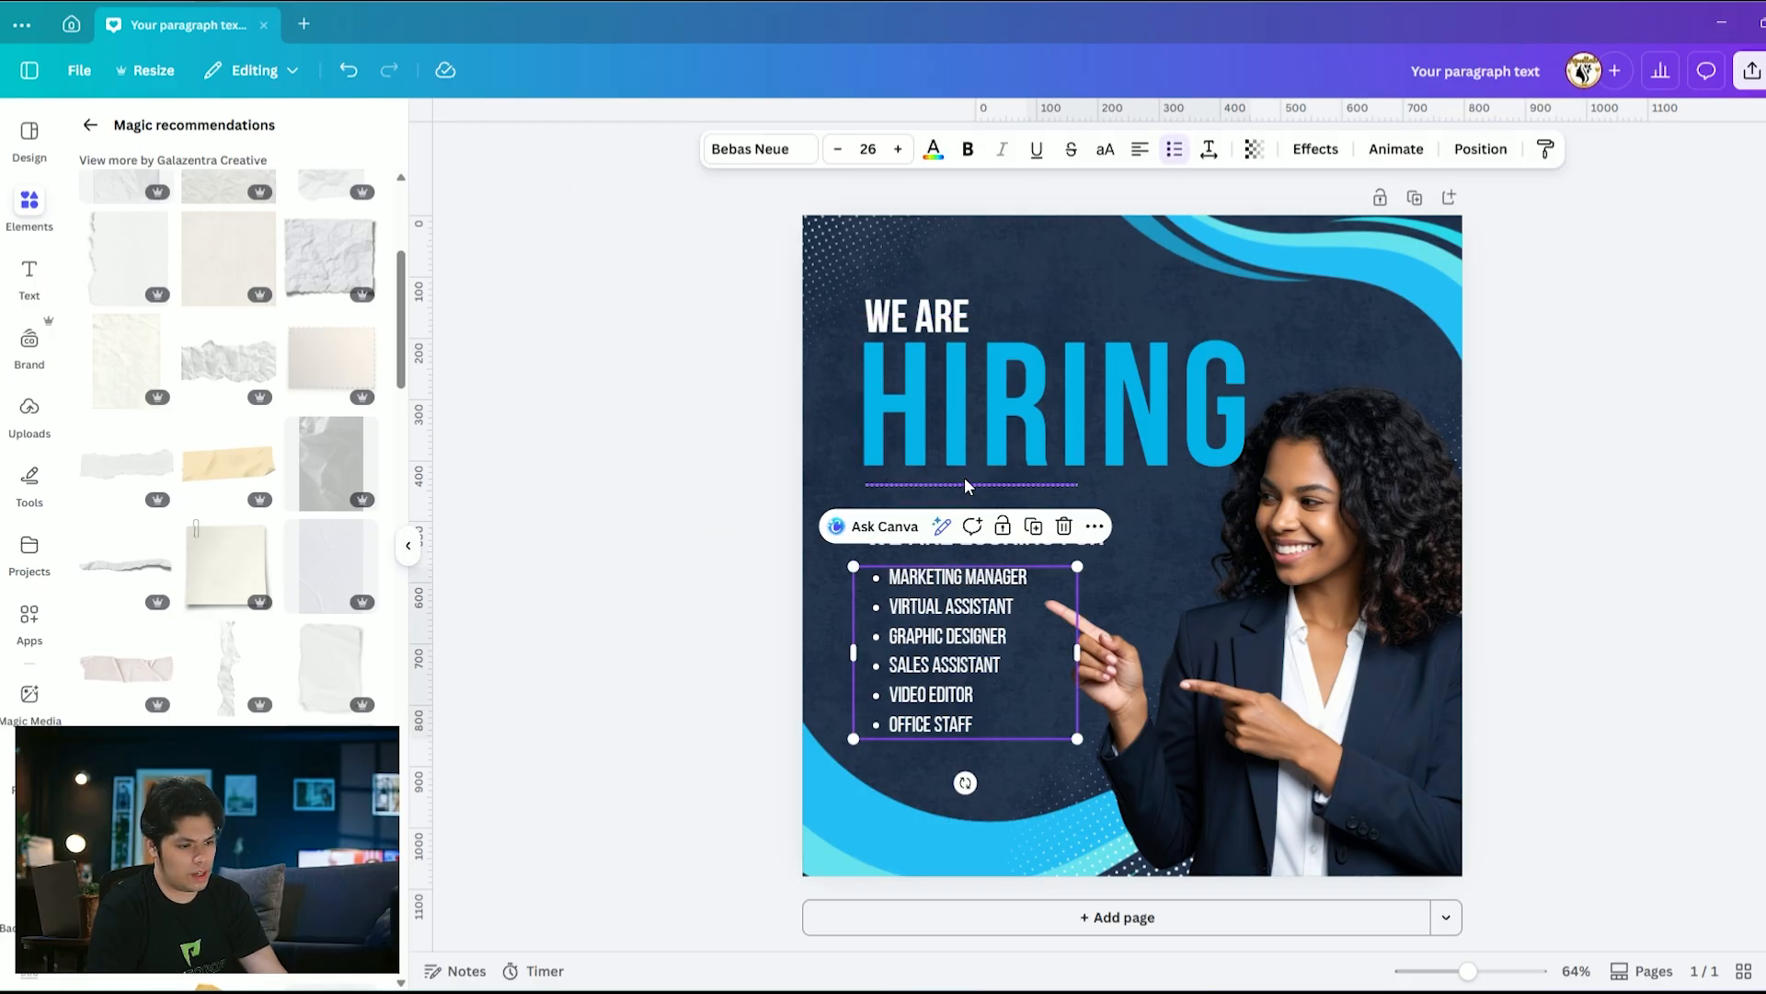
left_click_drag(964, 480, 989, 487)
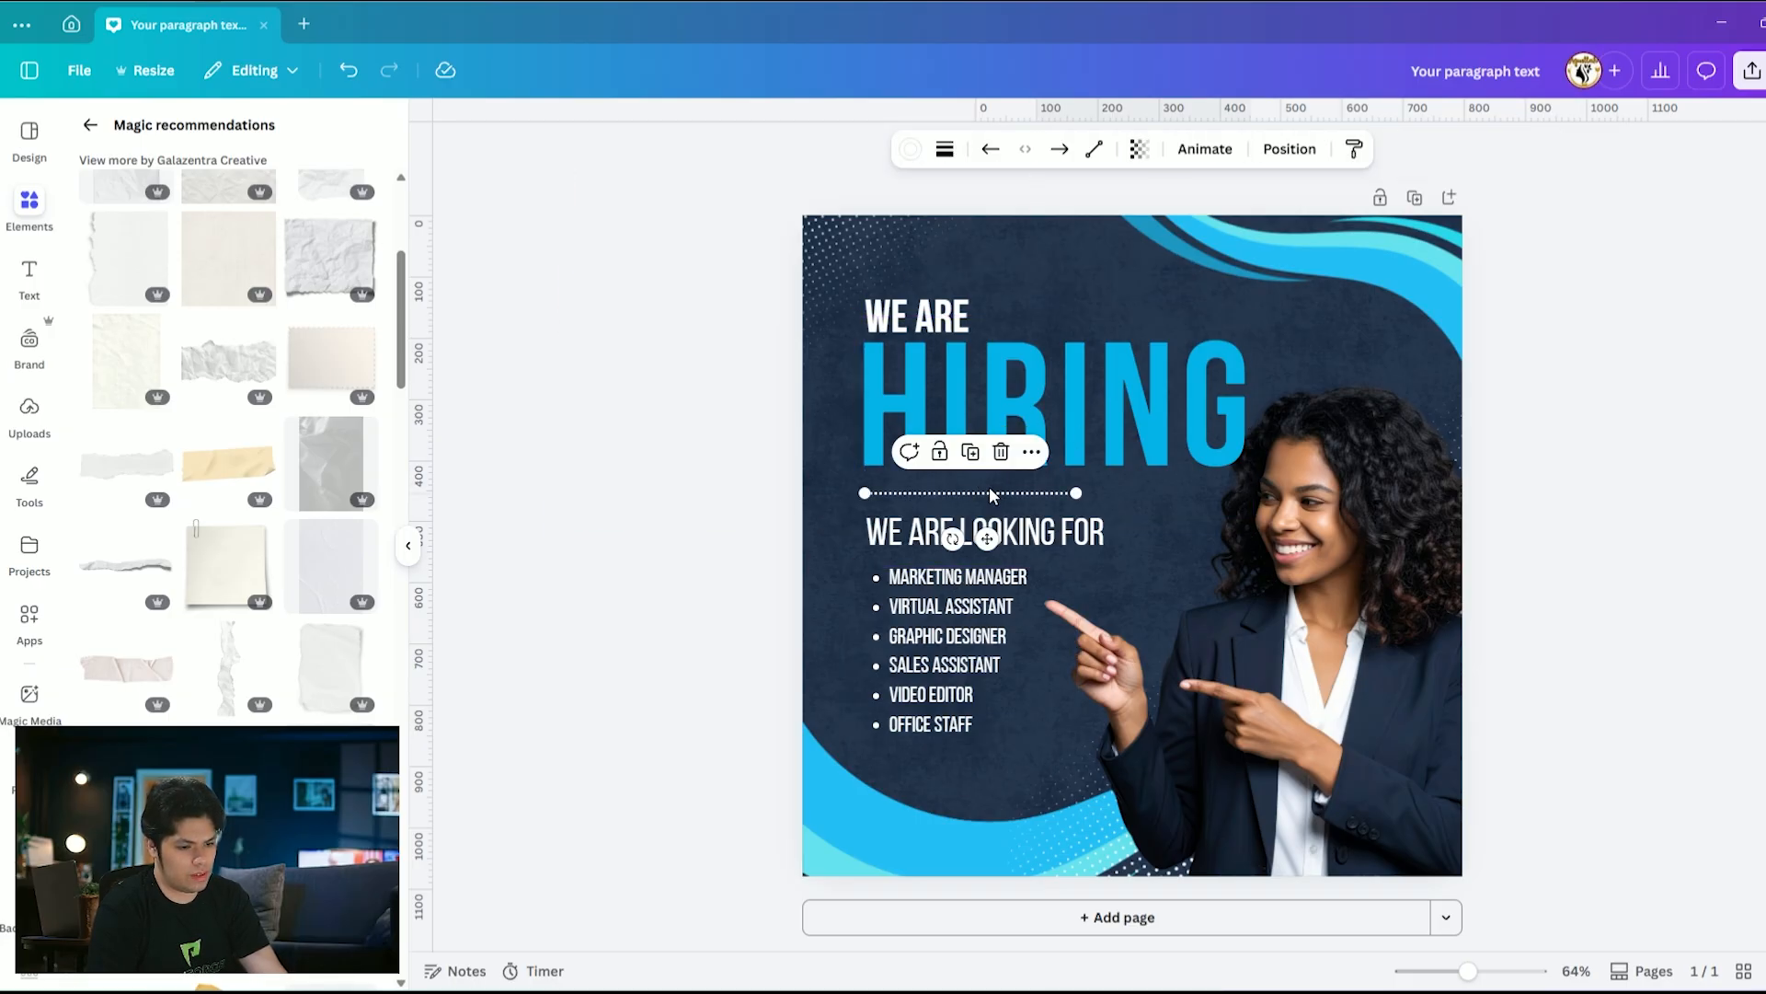
left_click(1012, 533)
left_click_drag(1109, 512, 1124, 511)
left_click(1667, 534)
Enlarge the bulleted roles list below WE ARE LOOKING FOR to a font size of 28.2
left_click(977, 617)
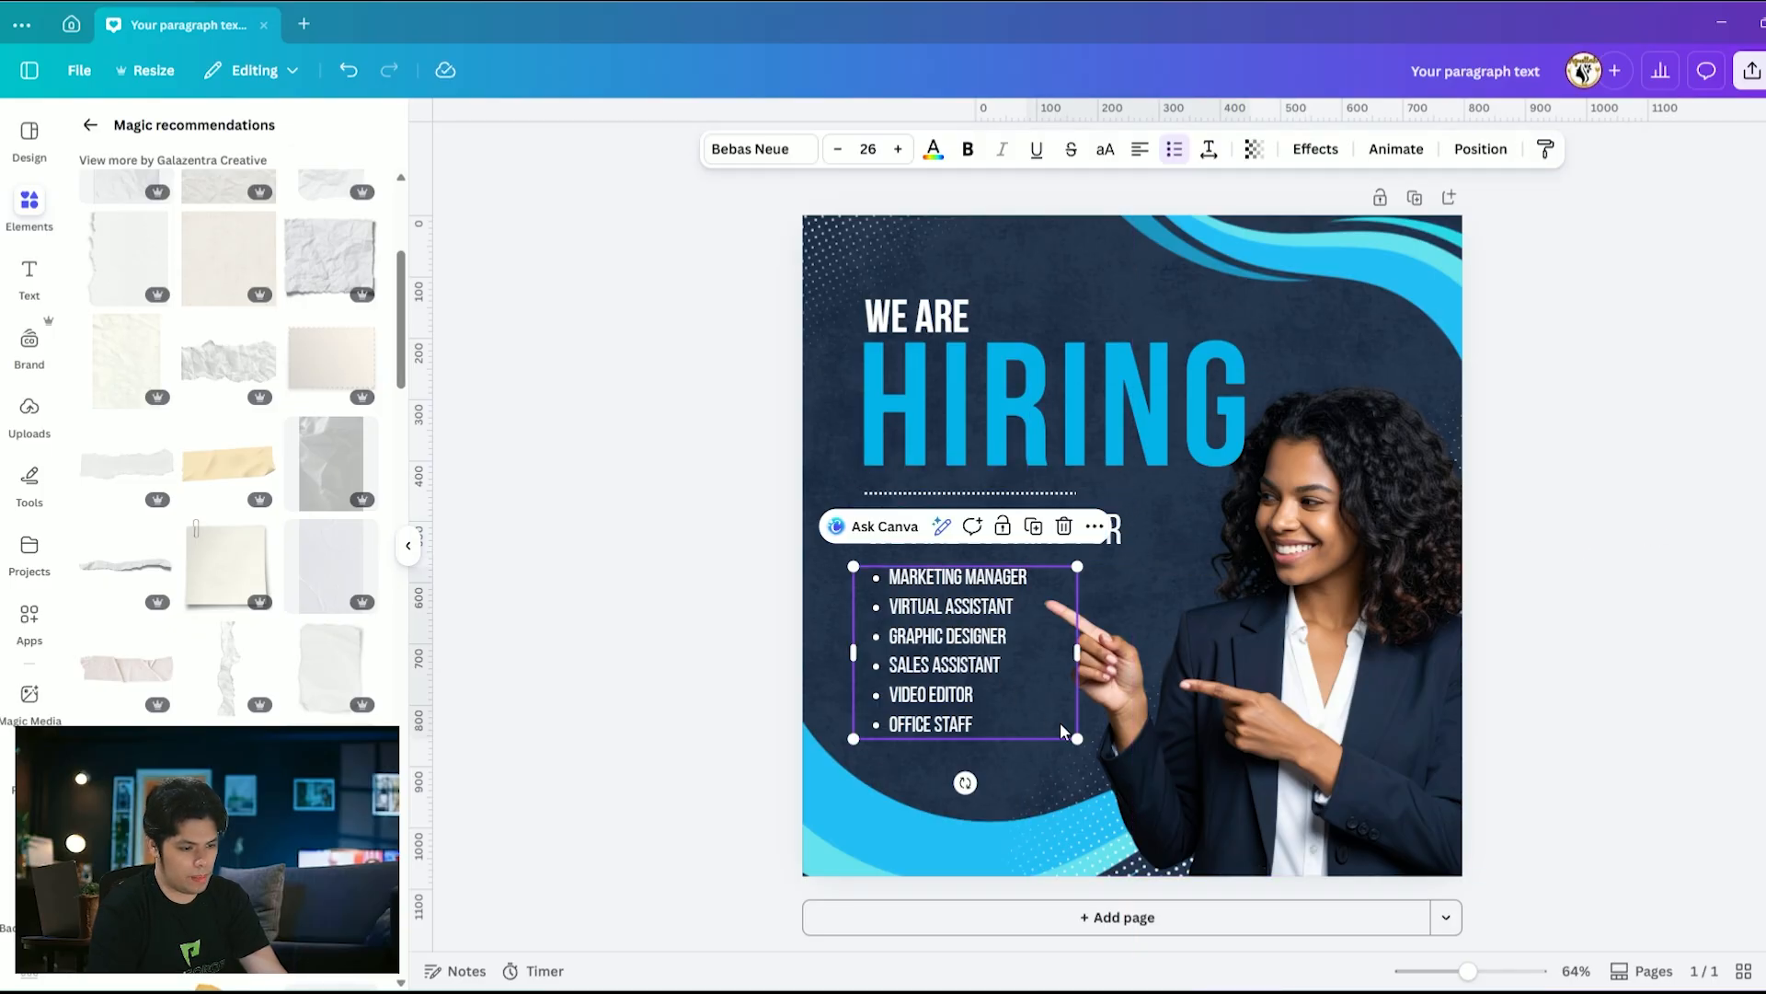
left_click_drag(1078, 741, 1092, 751)
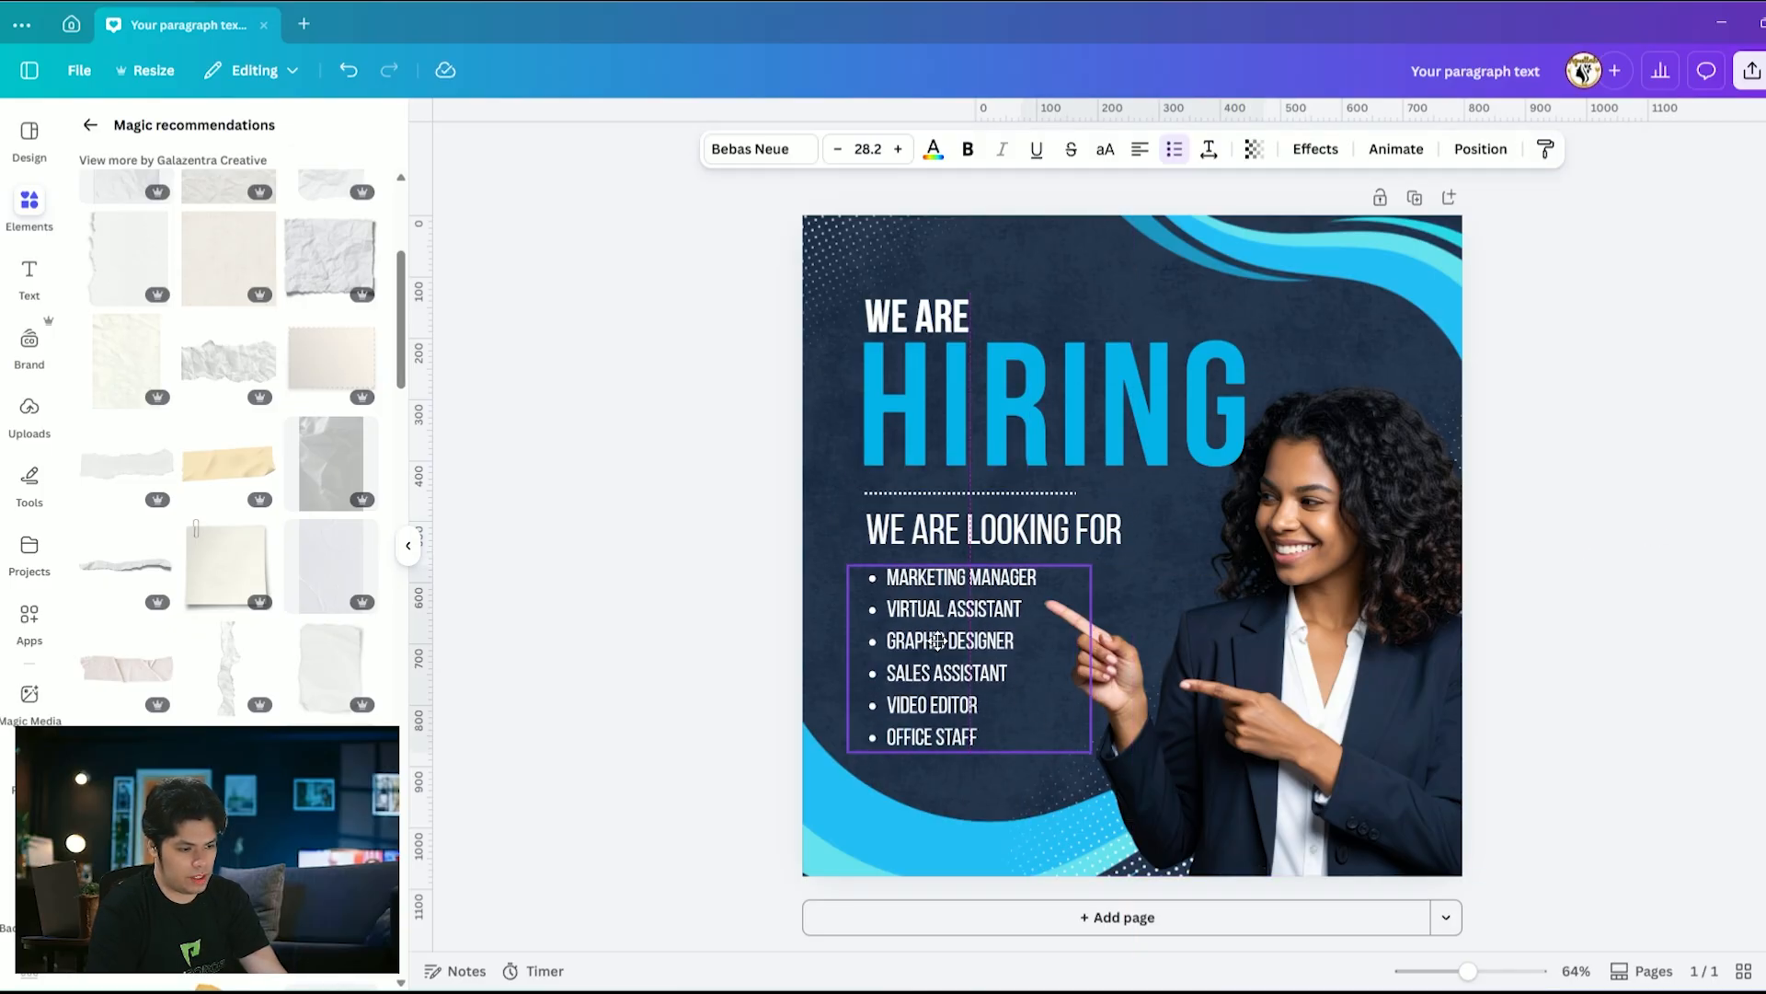
left_click(1630, 582)
Enlarge the HIRING heading to a font size of 225, keeping it on the text's left margin between WE ARE and the dotted divider
left_click(1195, 396)
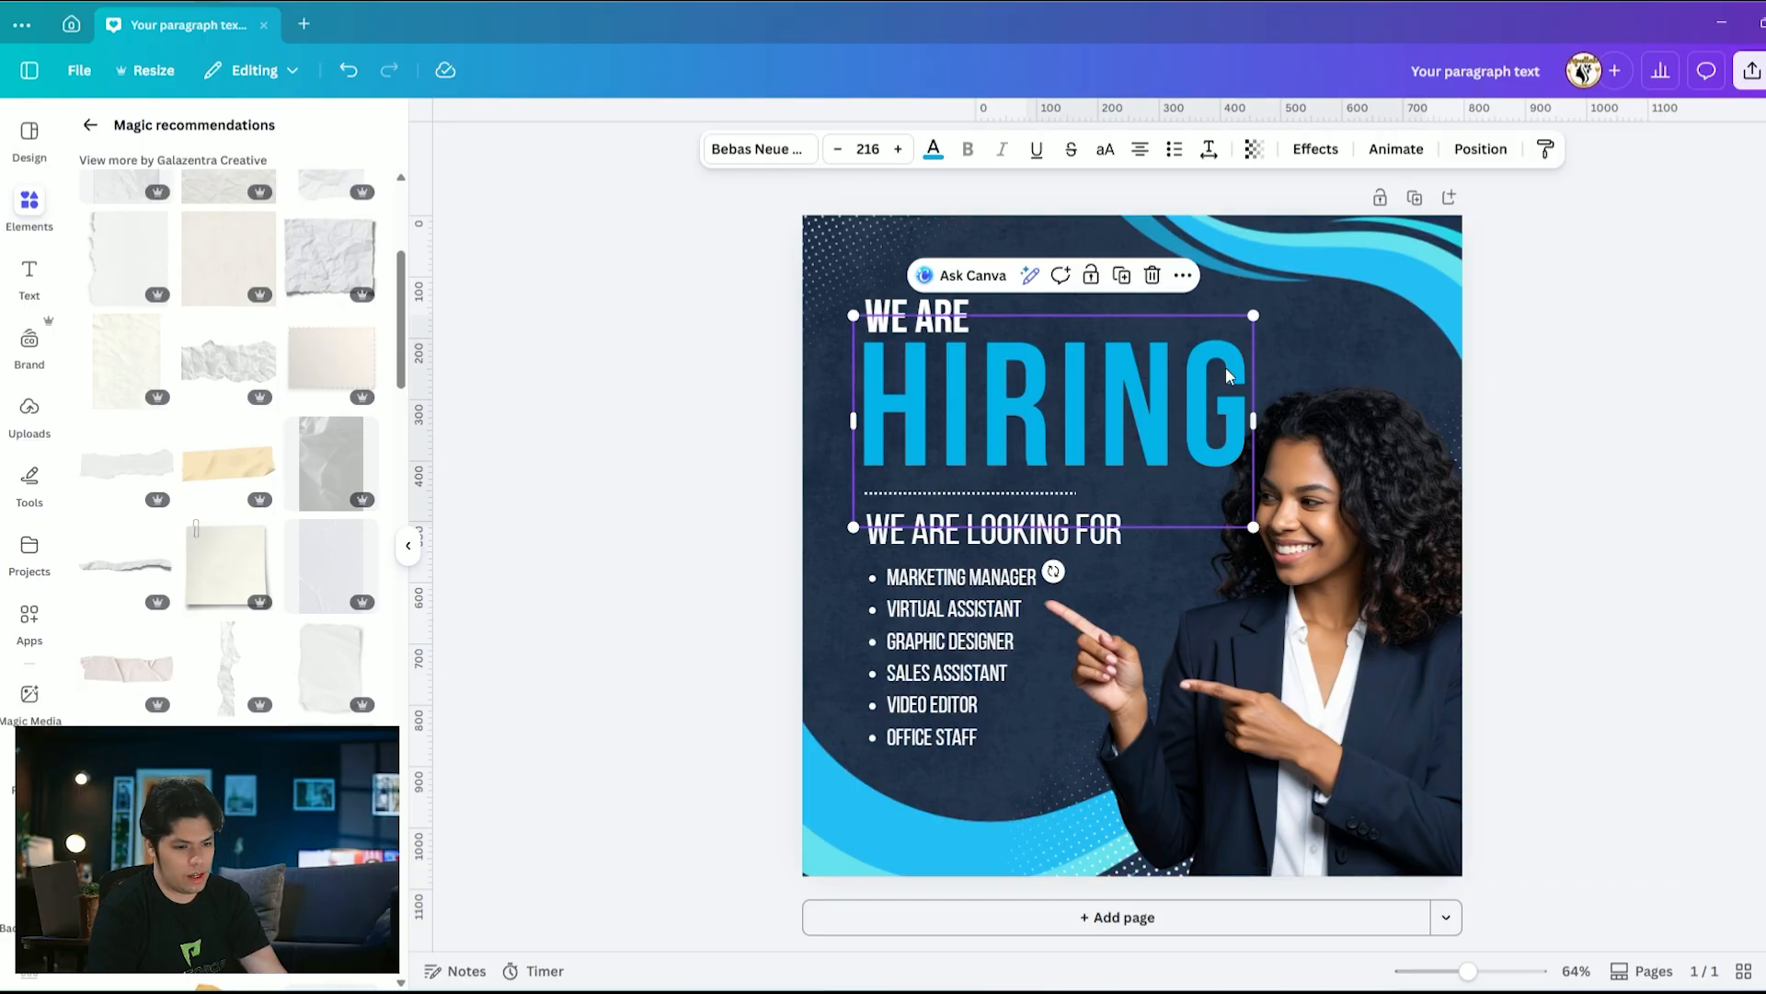
left_click_drag(1253, 316, 1291, 295)
left_click_drag(1272, 356, 1257, 373)
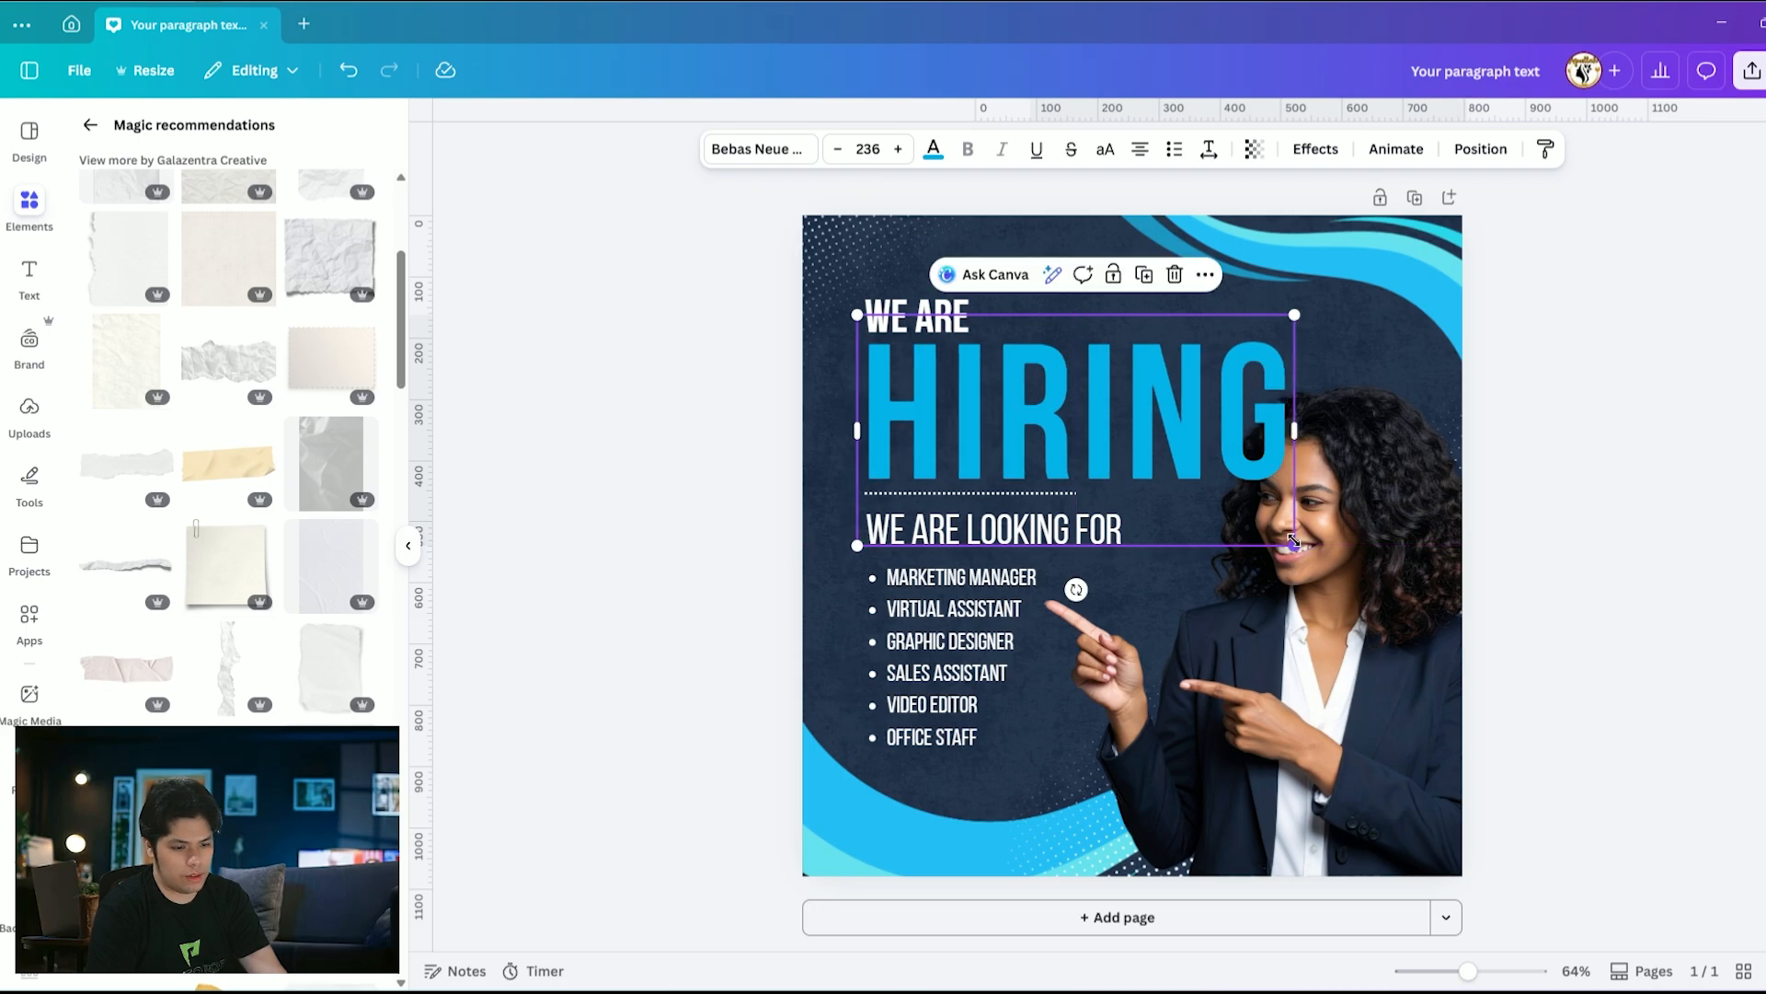
left_click_drag(1293, 543, 1272, 532)
Reorder the layers so the woman cutout sits directly above the HIRING heading, overlapping its last letter
left_click(1388, 462)
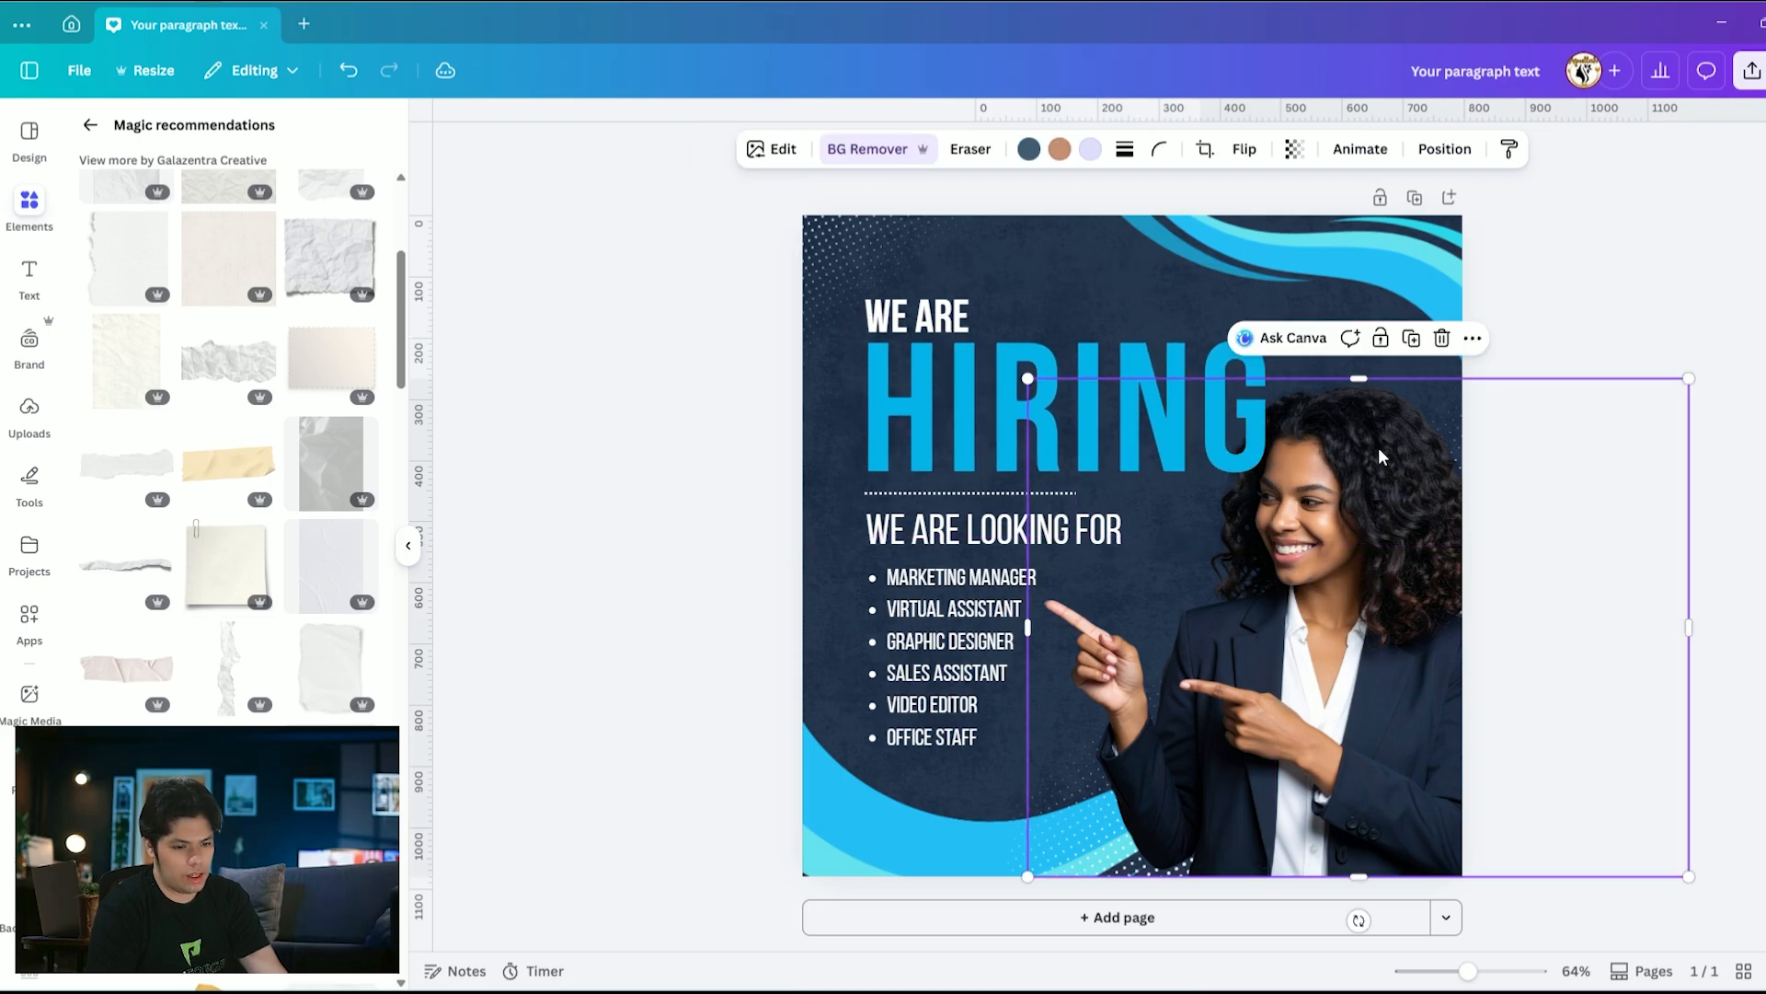
key("alt+1")
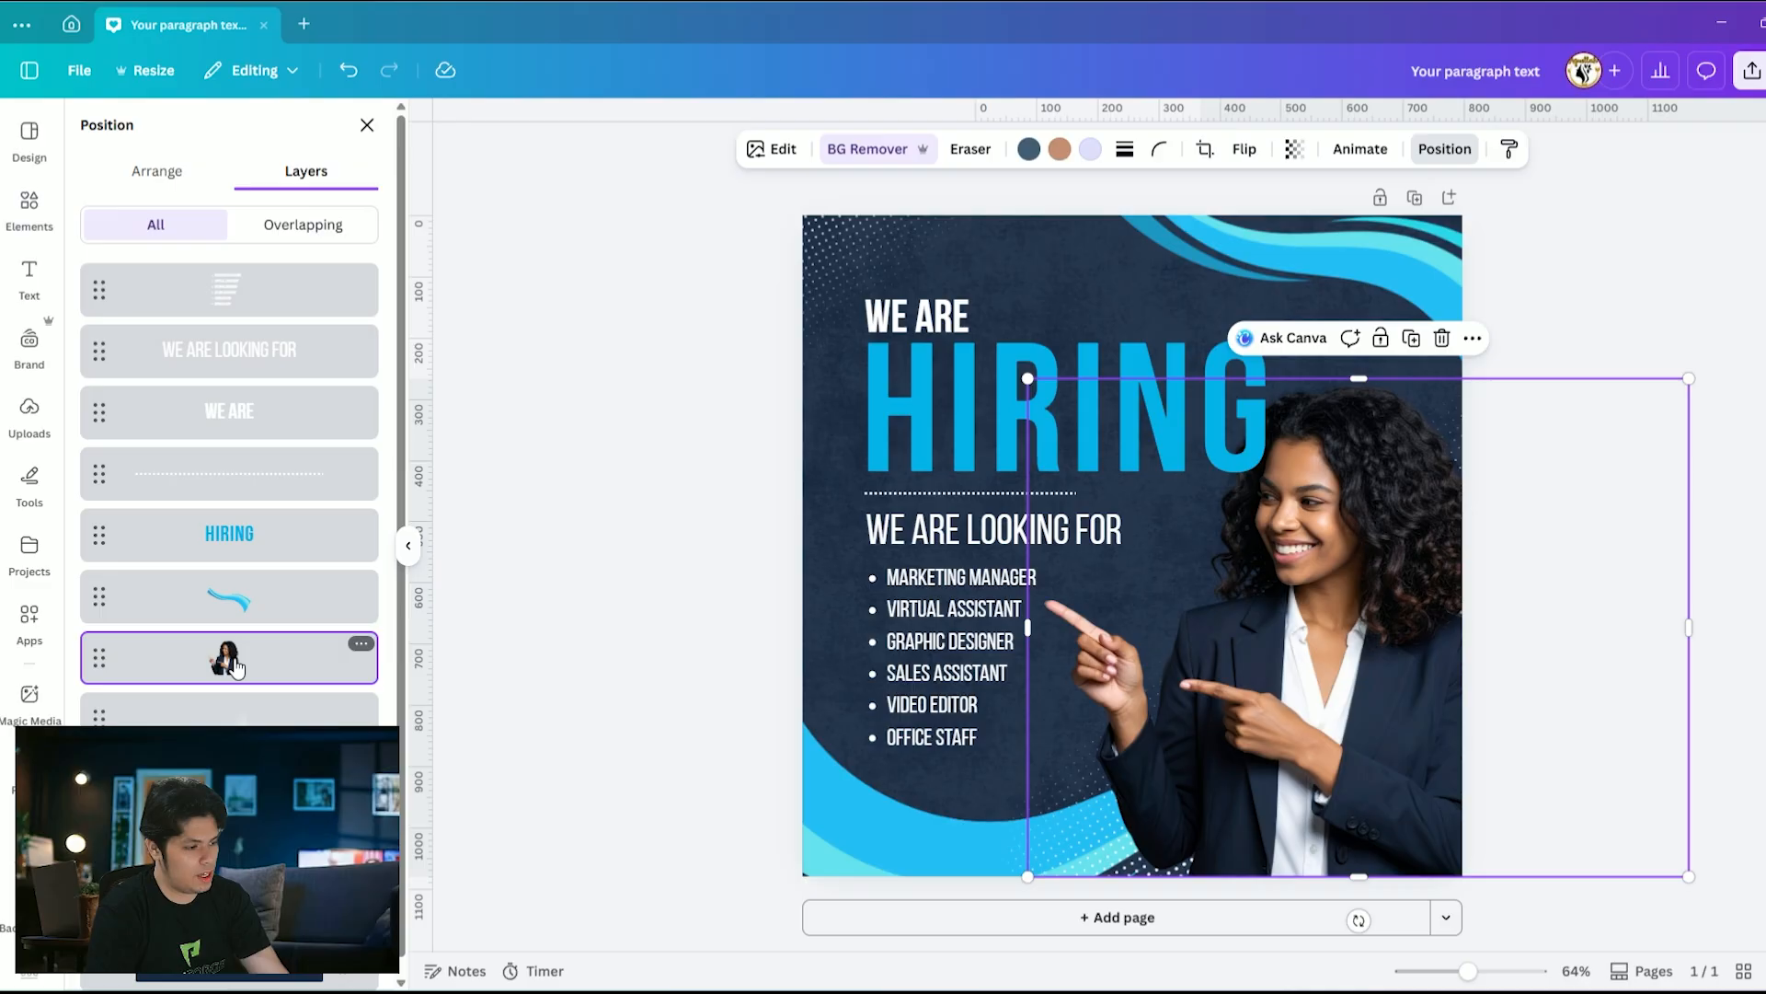
left_click_drag(241, 655, 261, 518)
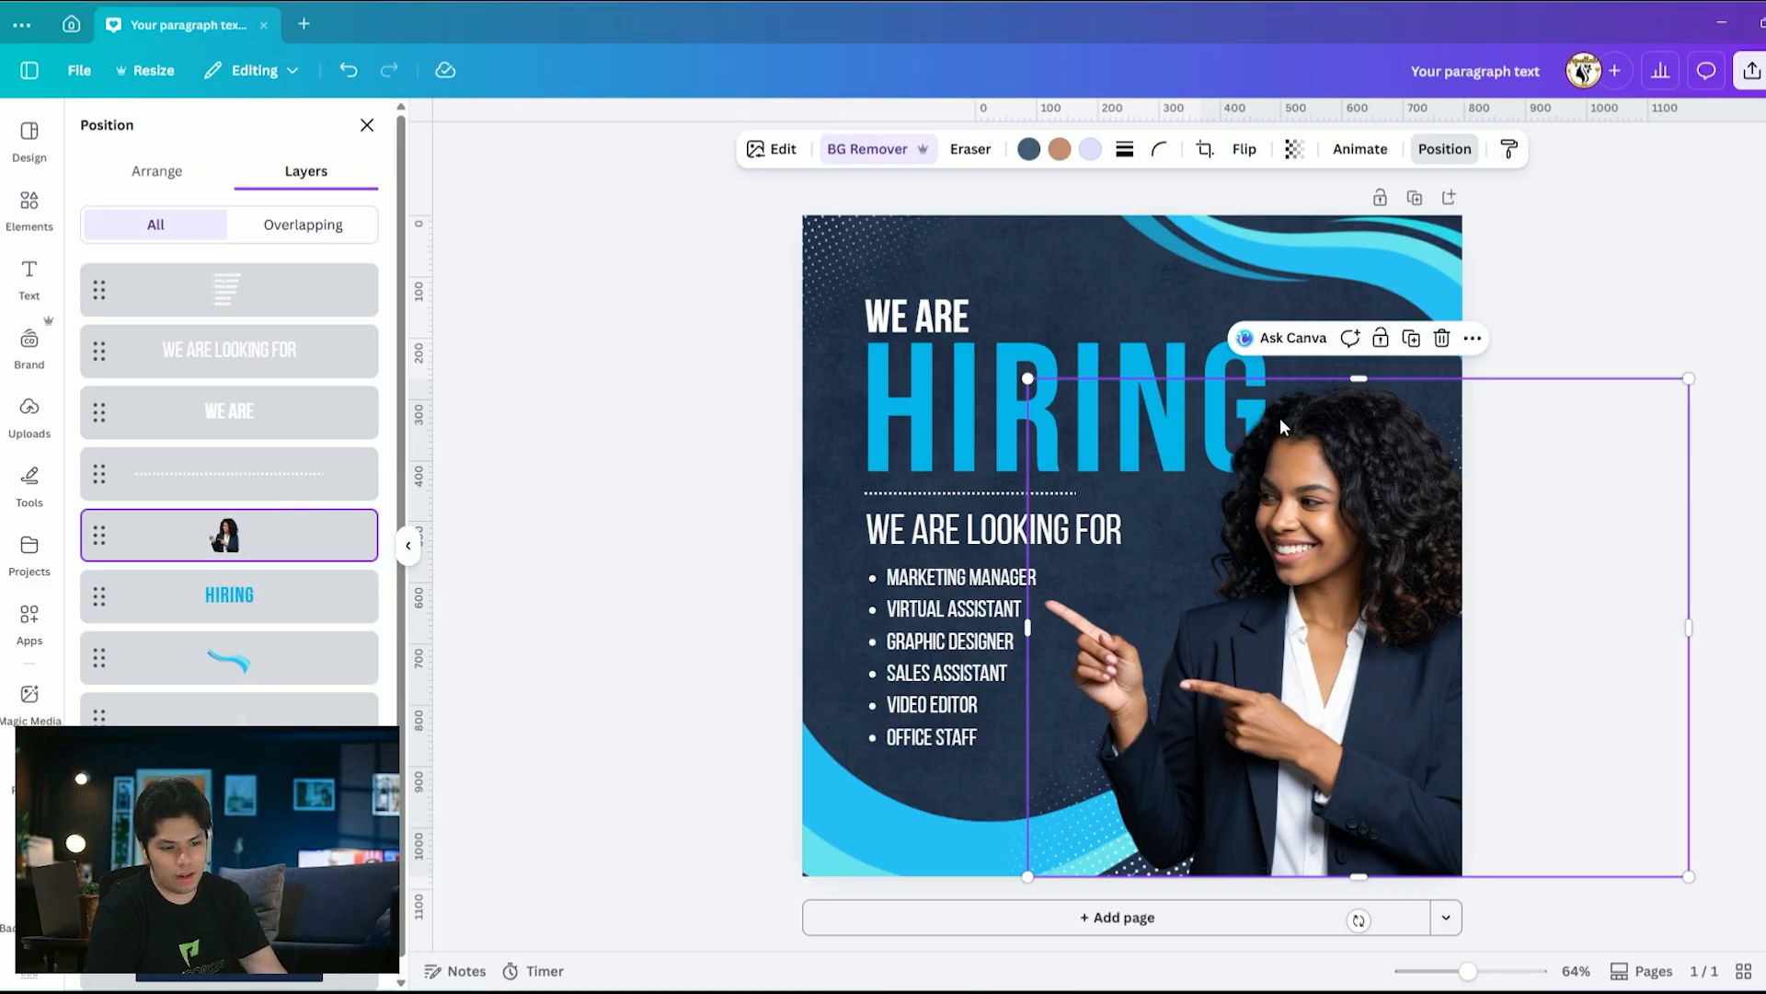
key("alt+1")
left_click(1616, 315)
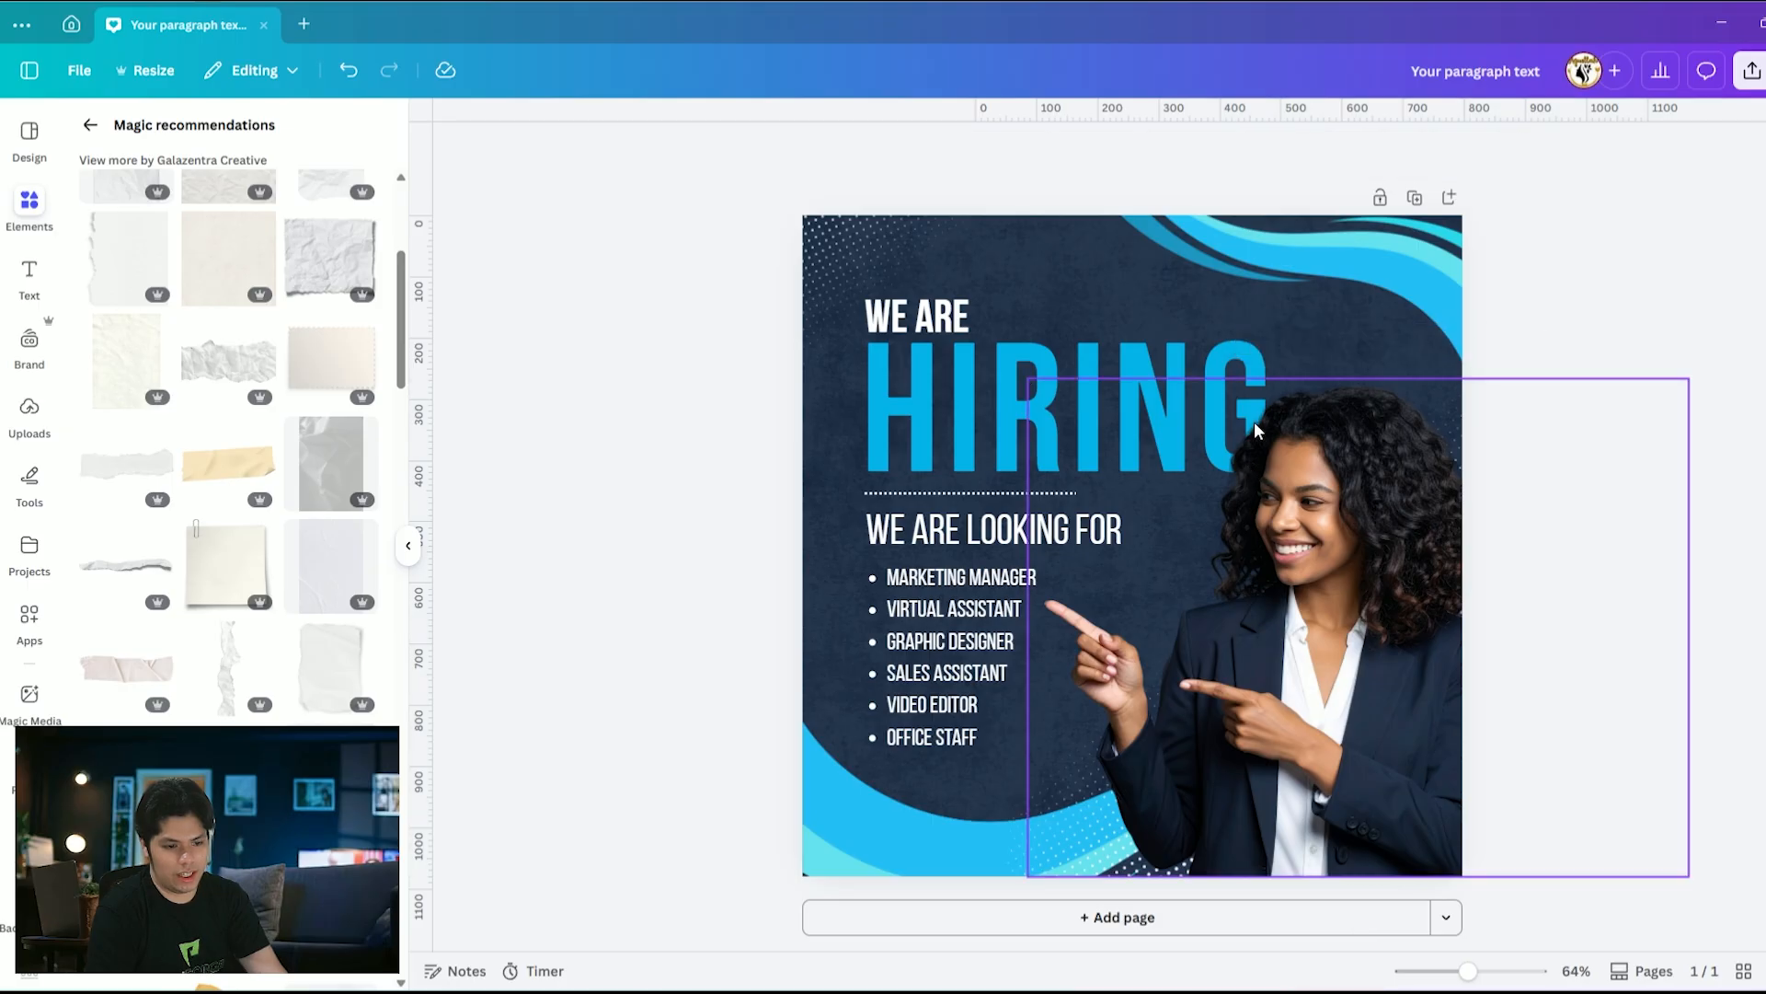
Reduce the HIRING heading to a font size of 220 and nudge it into place between WE ARE and the divider
left_click(1092, 350)
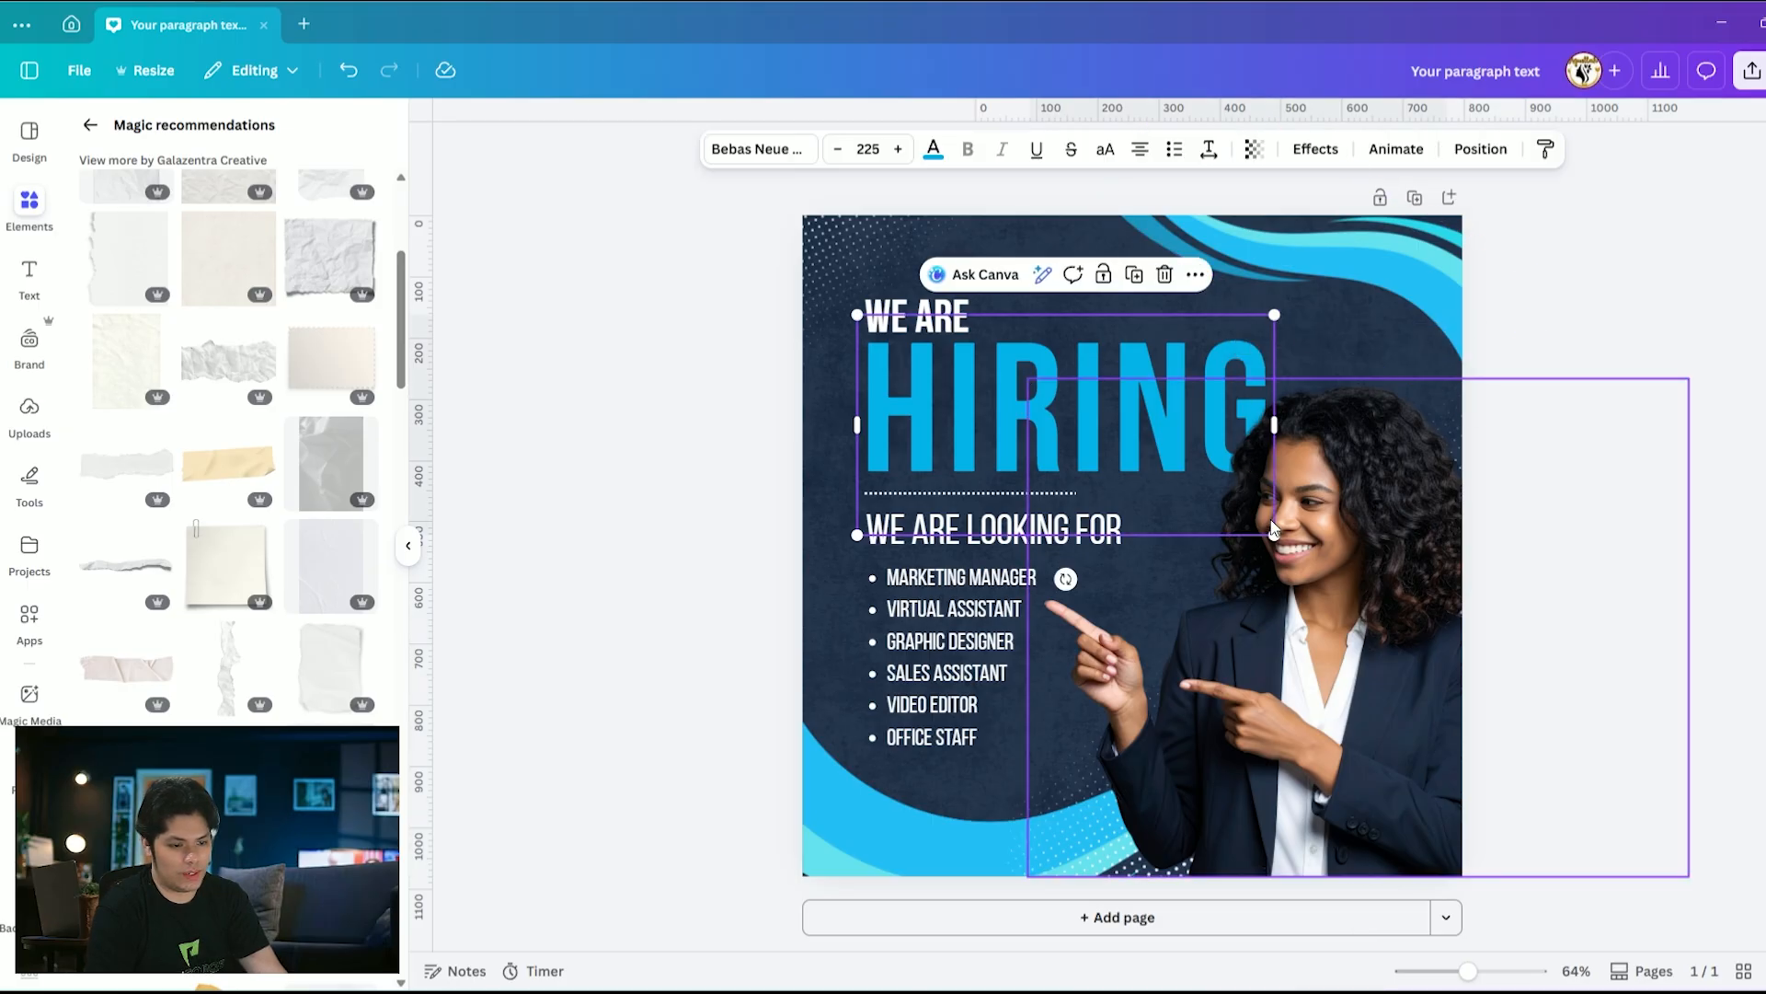
left_click_drag(1273, 531, 1265, 530)
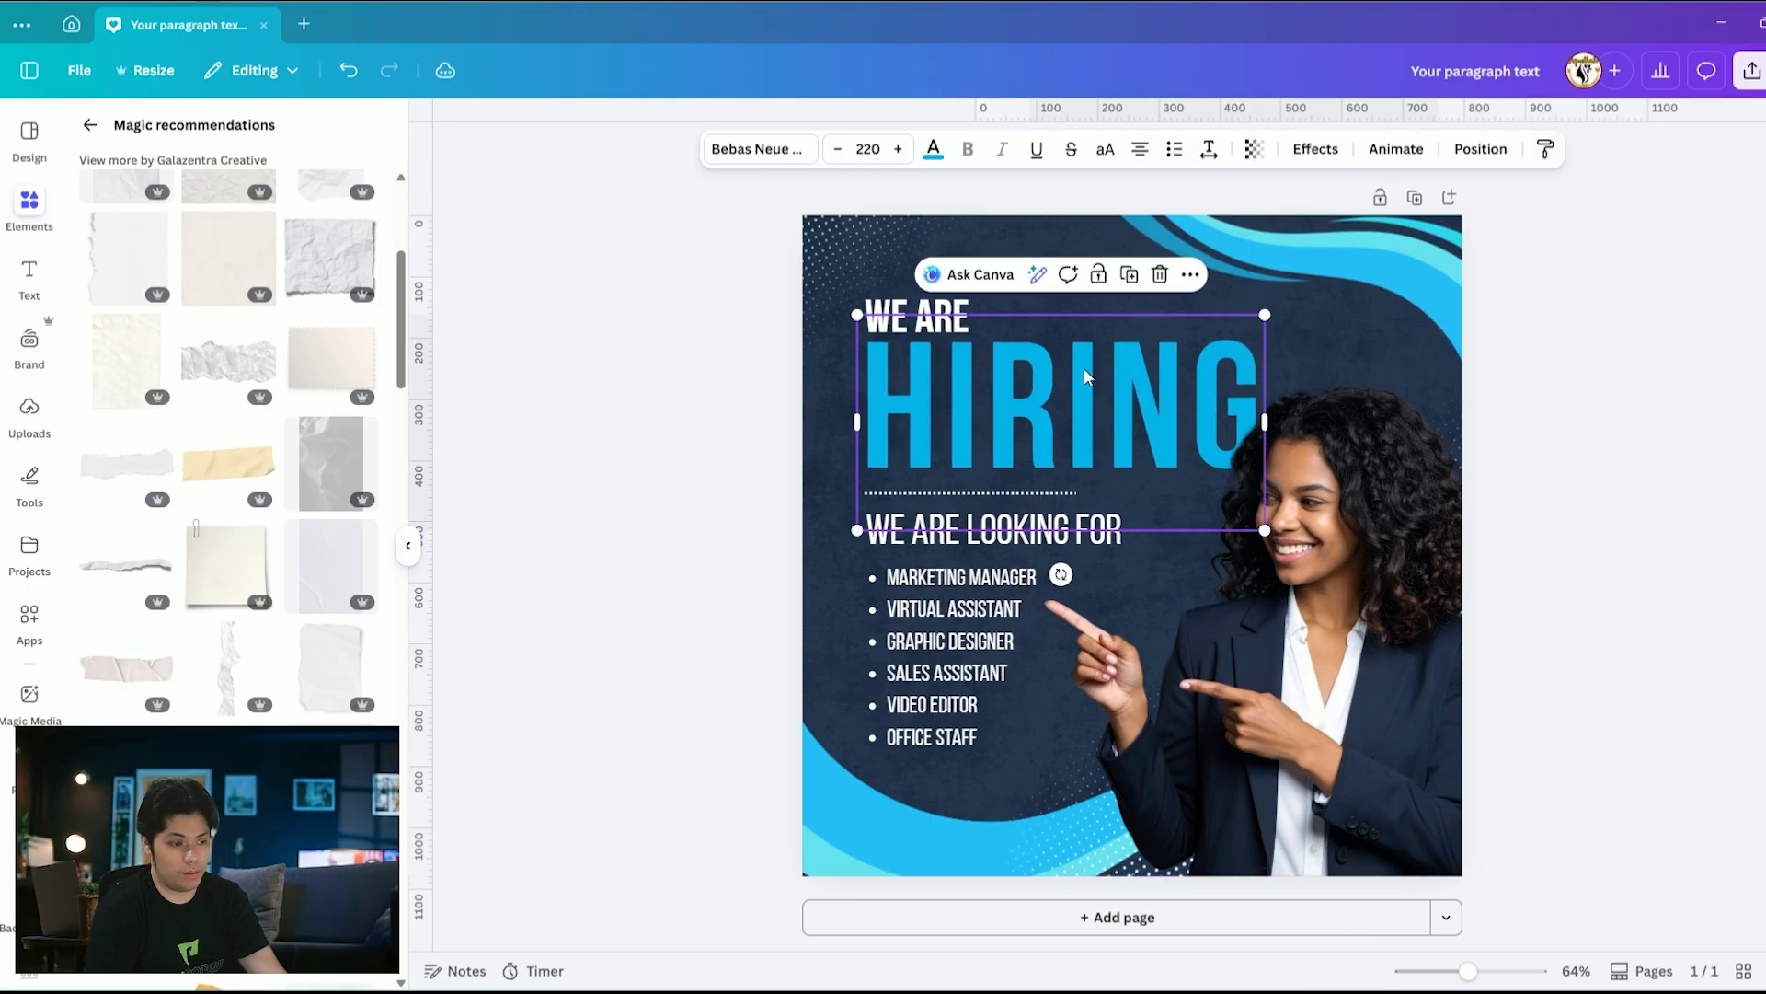
left_click_drag(1079, 367, 1078, 367)
left_click(1626, 313)
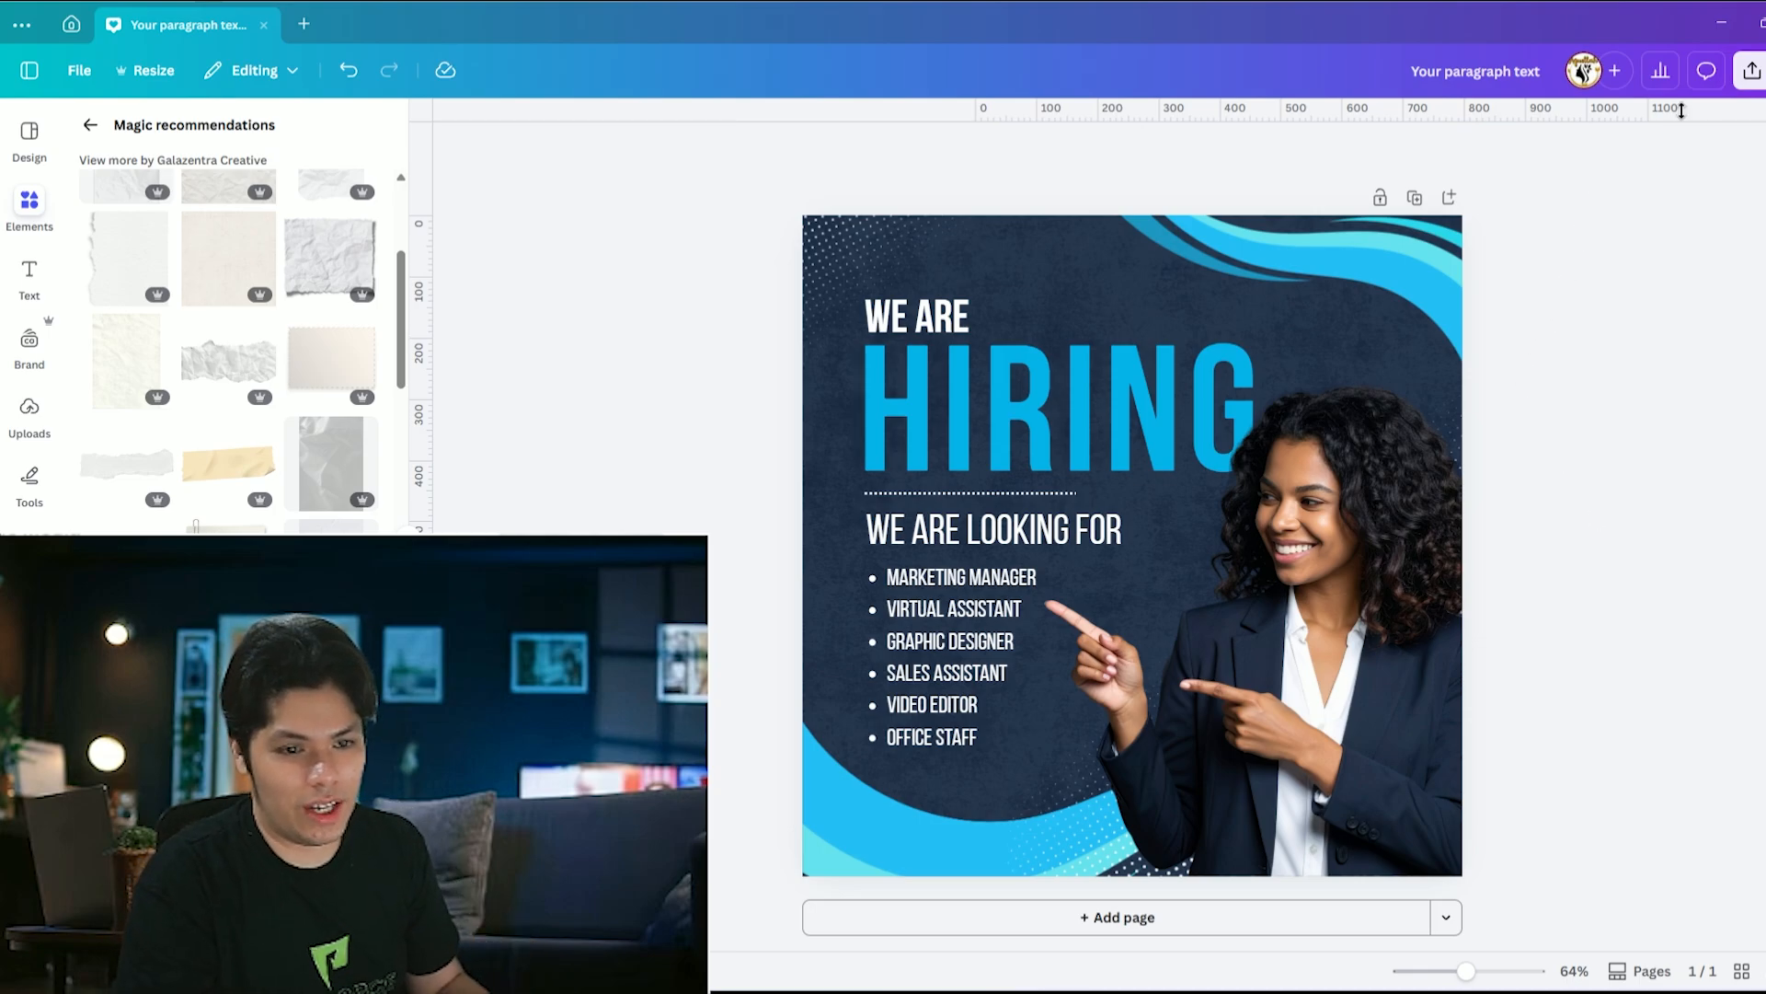
Download the finished hiring post as a PNG at size 1 (1,080 × 1,080 px)
left_click(1716, 72)
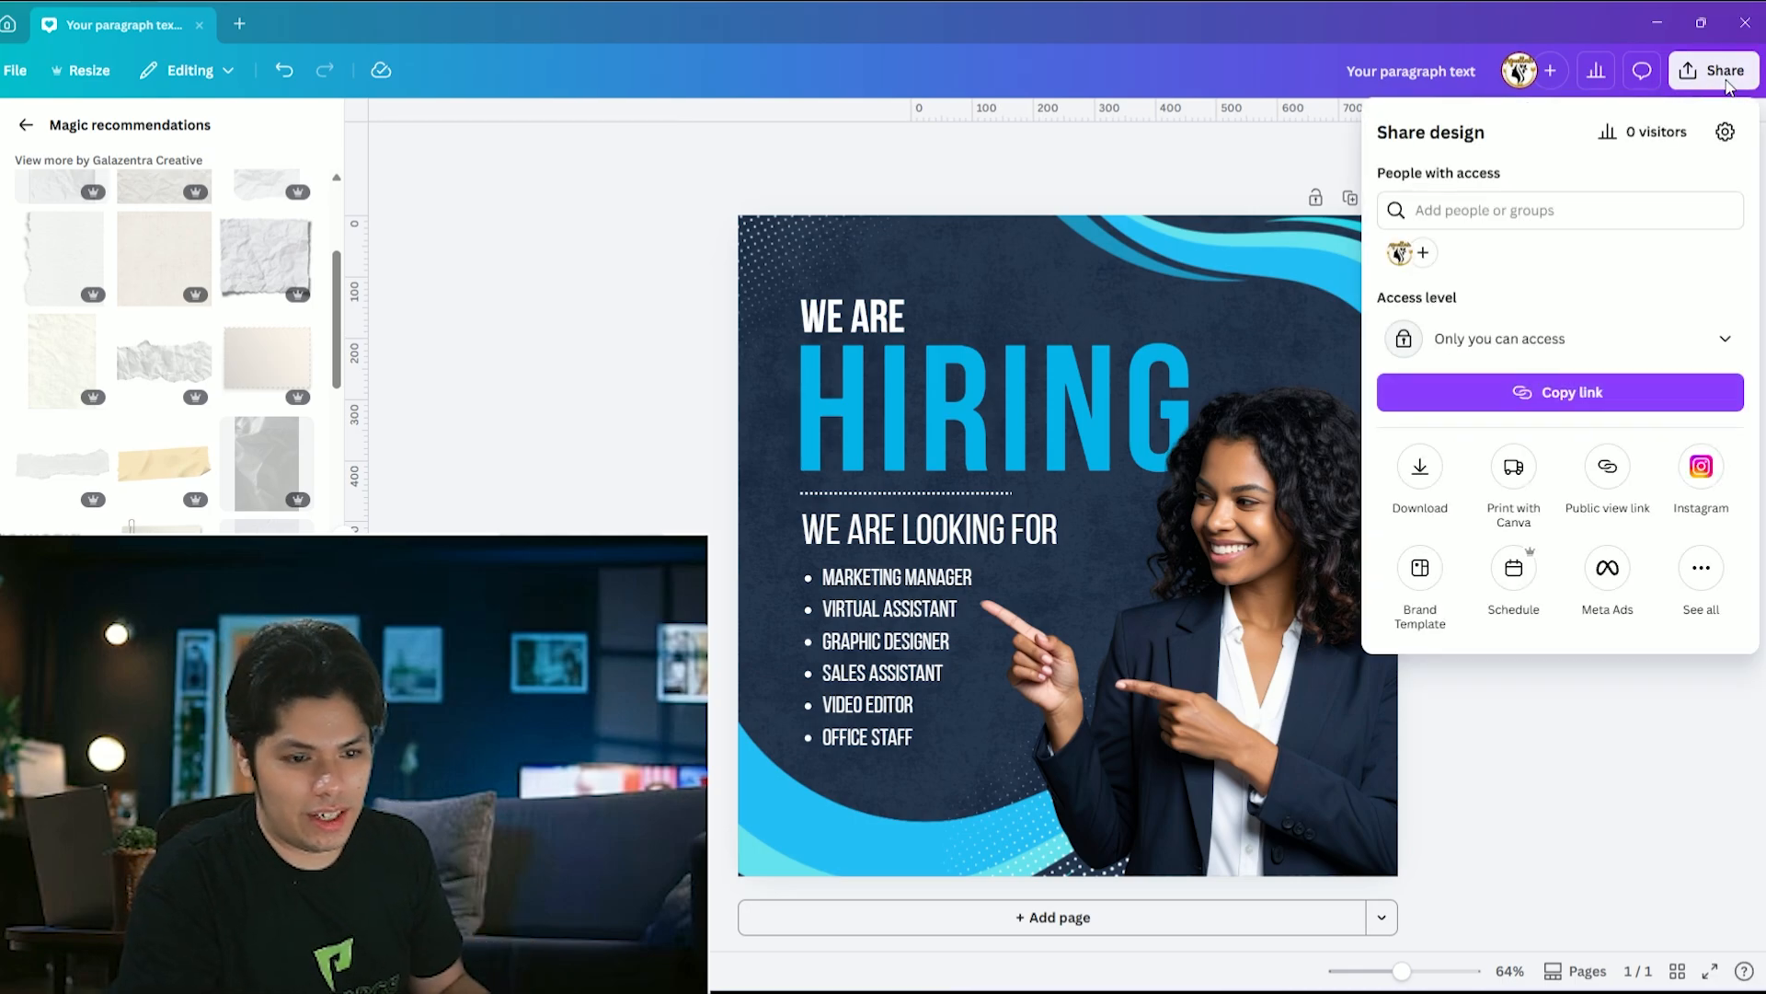
left_click(1420, 478)
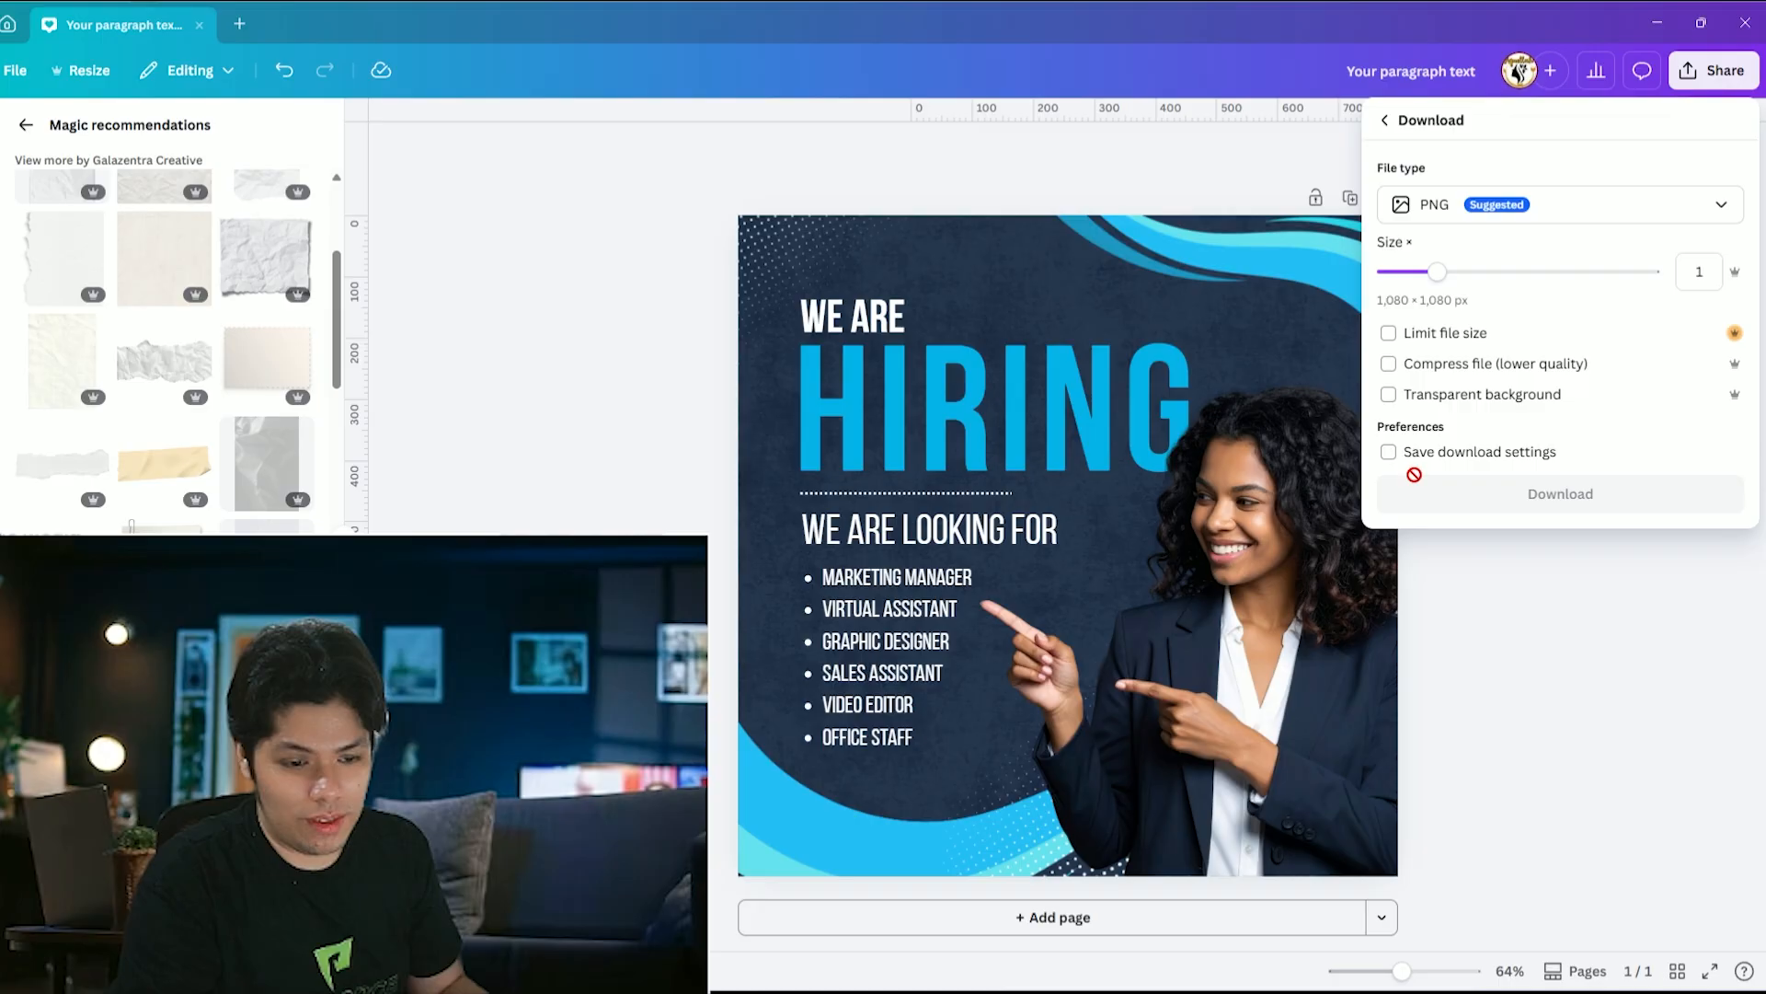
left_click(1460, 224)
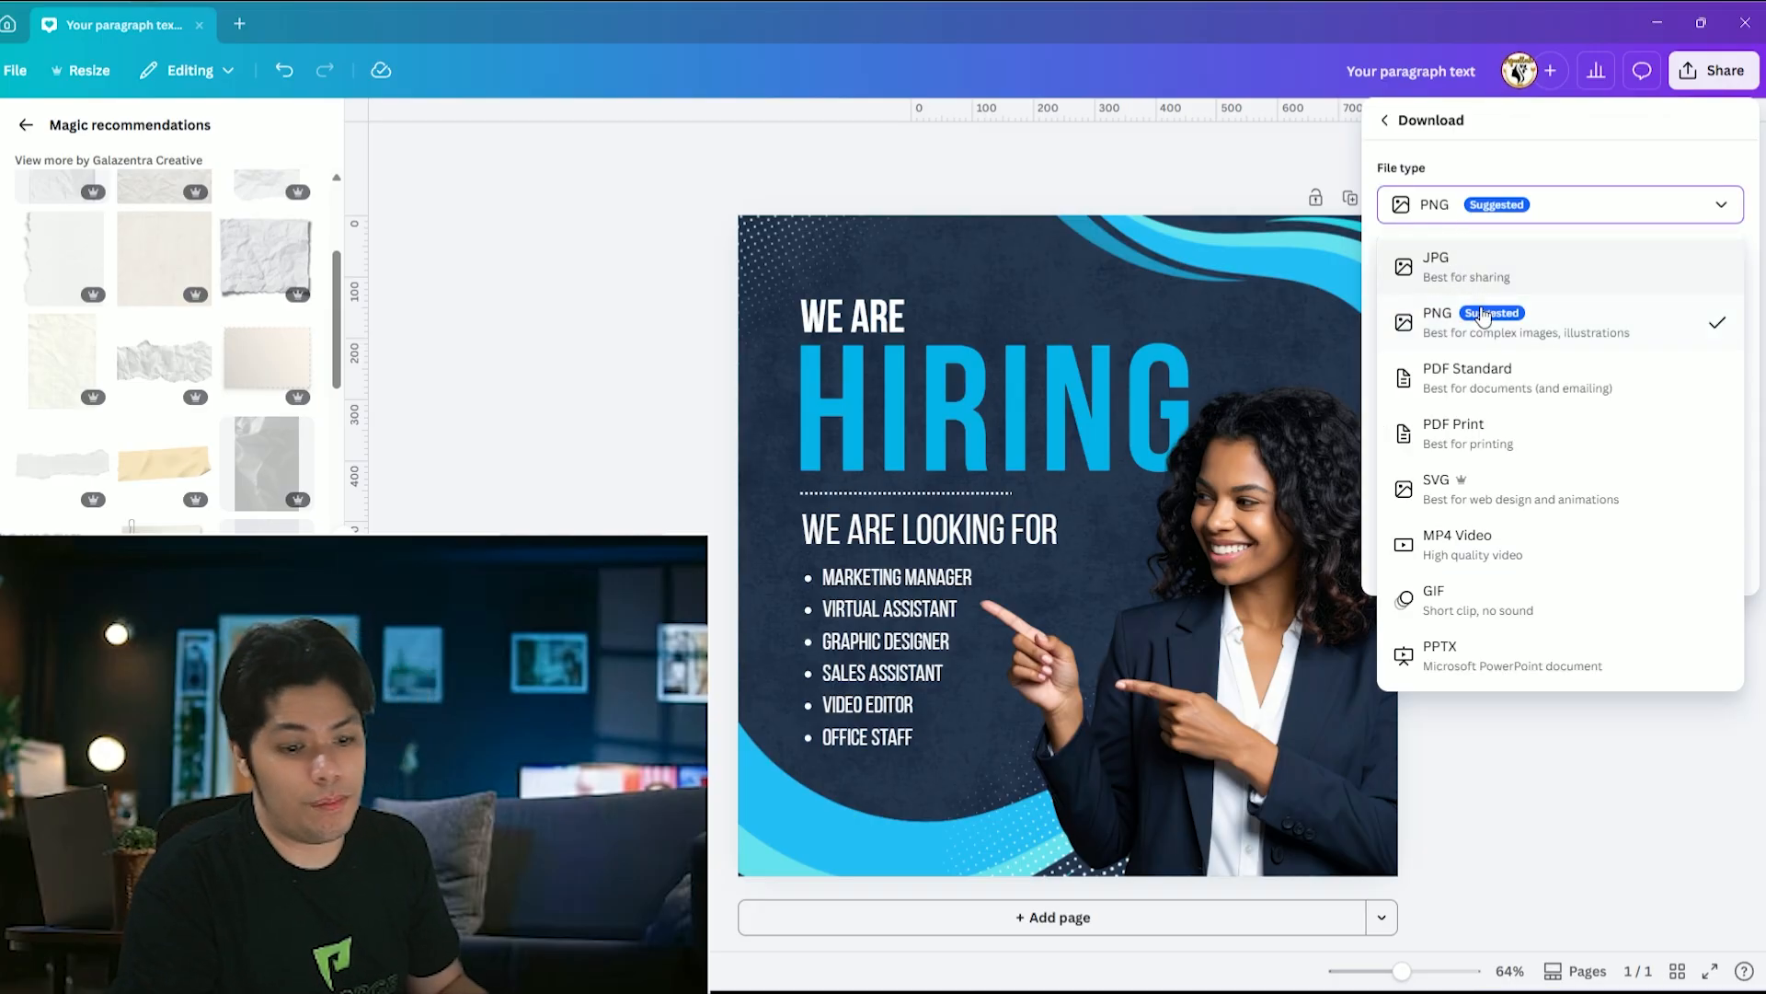
left_click(1486, 341)
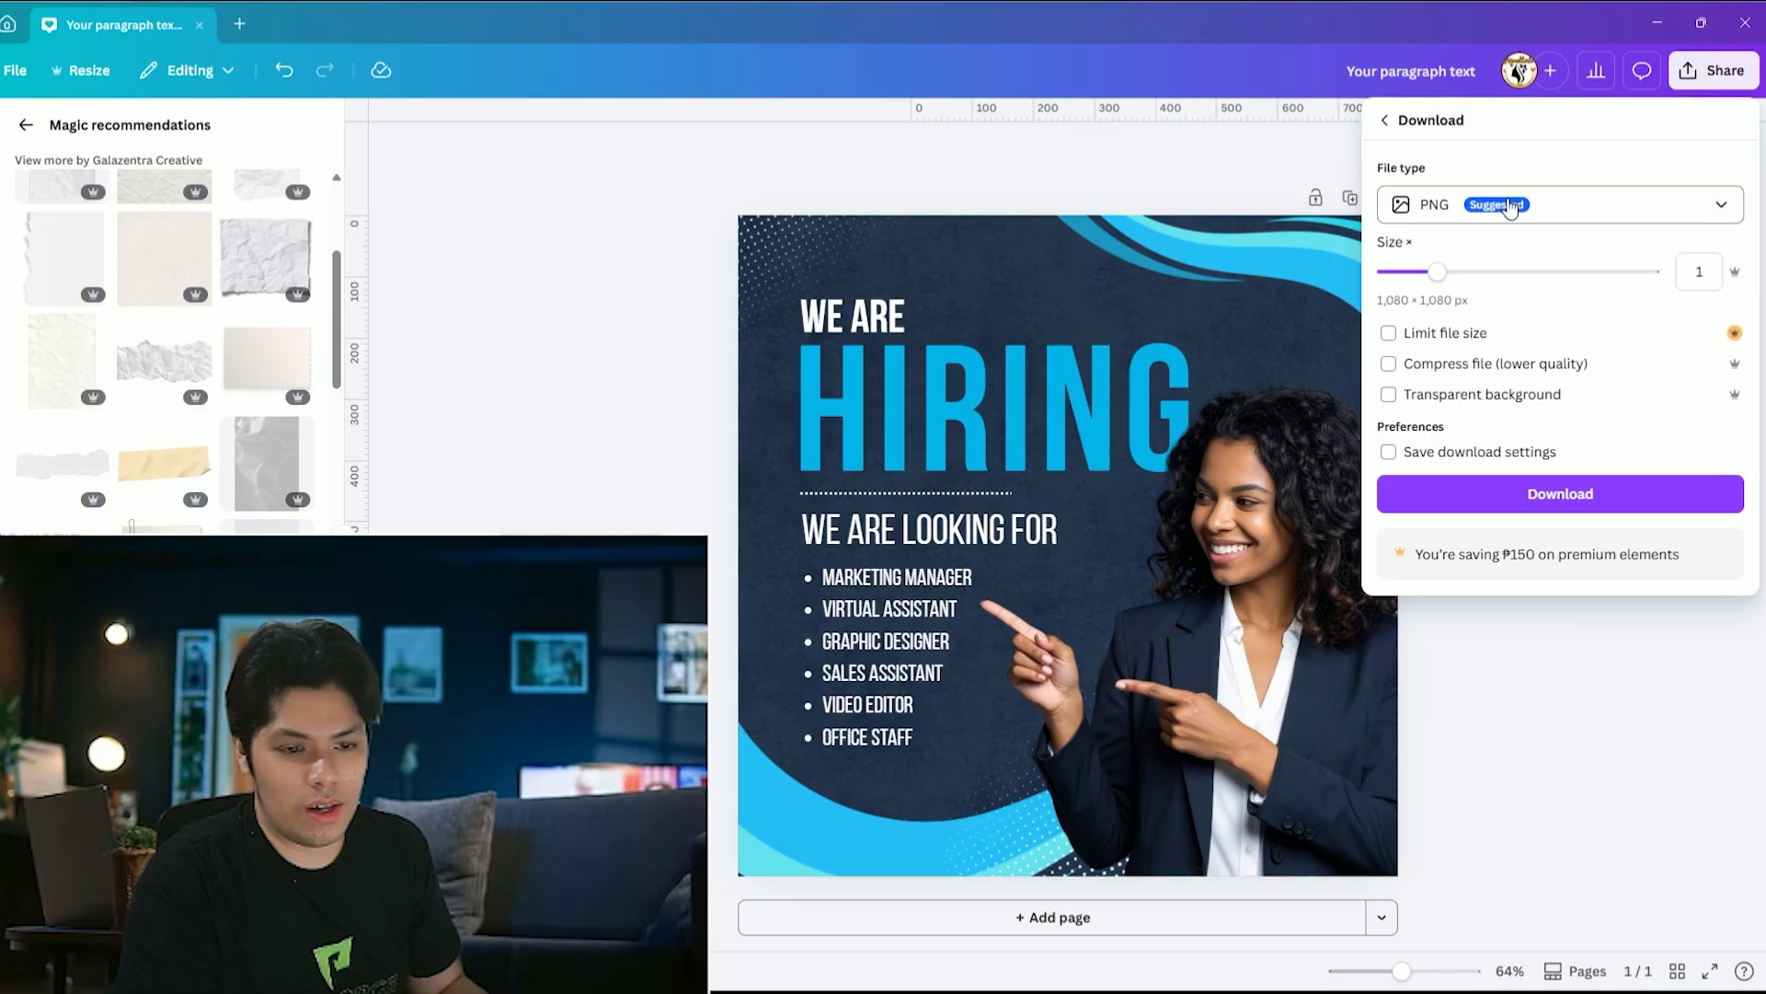
left_click(1553, 494)
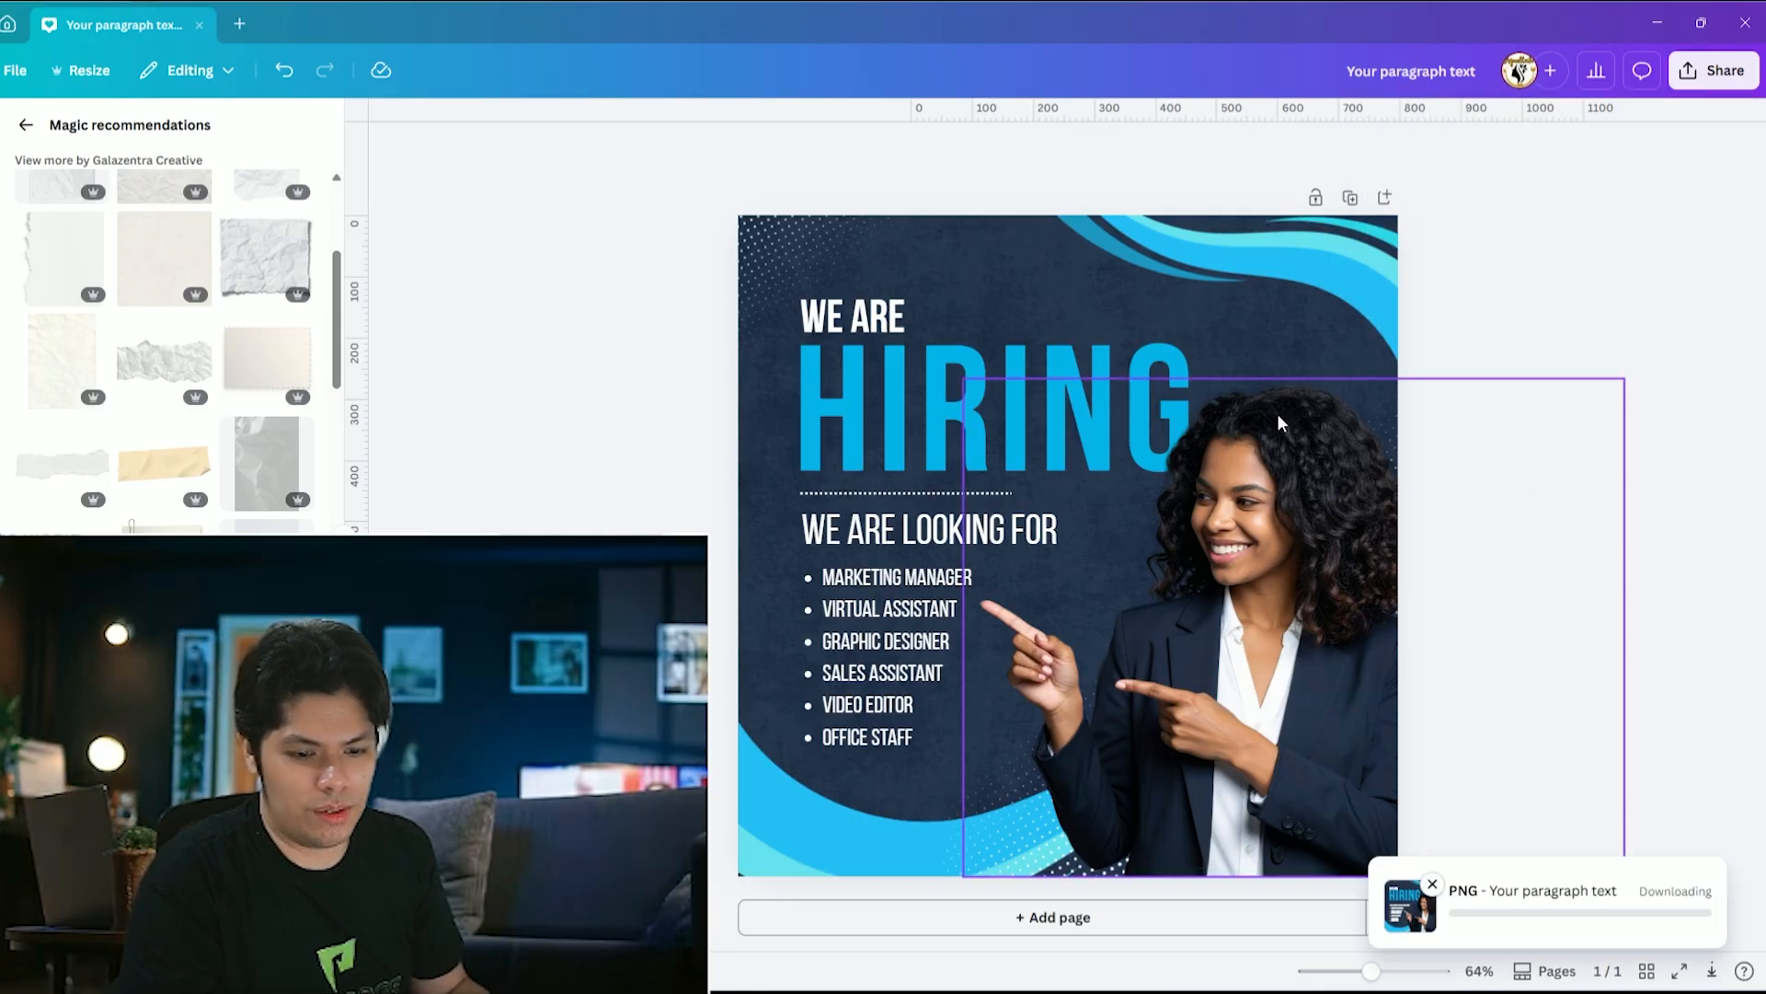